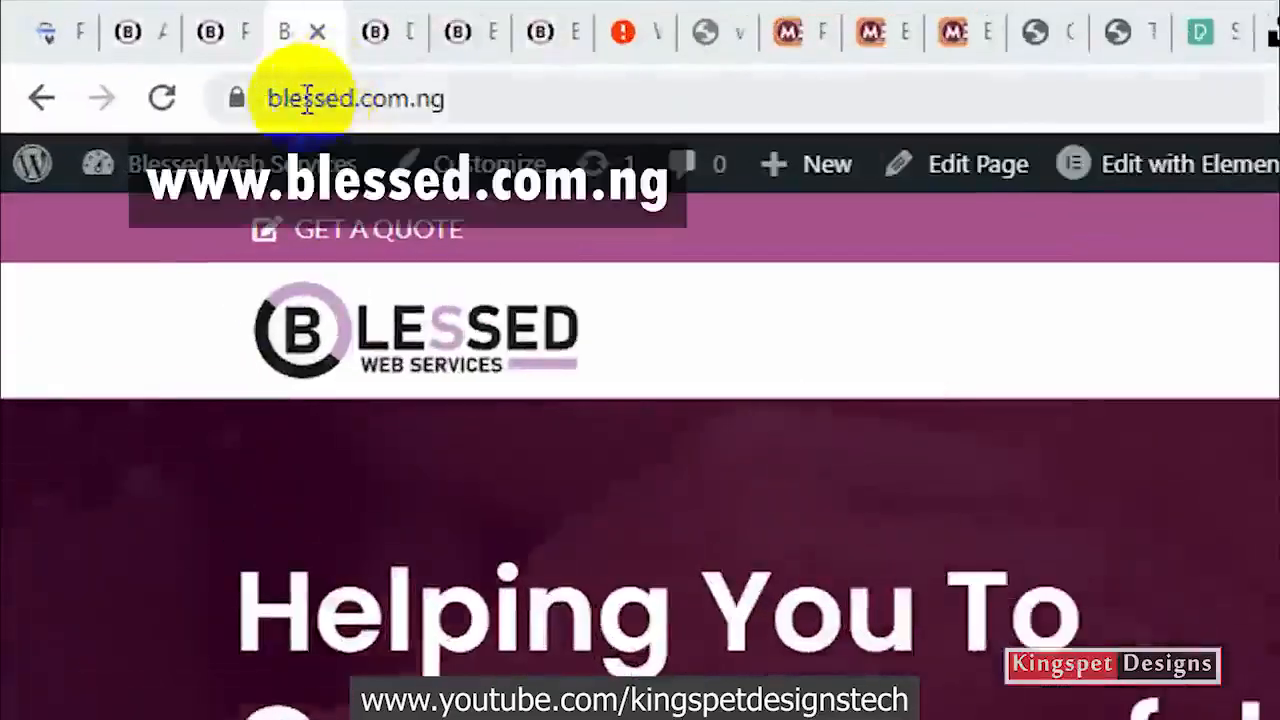
# Examine the slide-in menu behind the hamburger icon on the blessed.com.ng home page and close it again
pyautogui.click(238, 44)
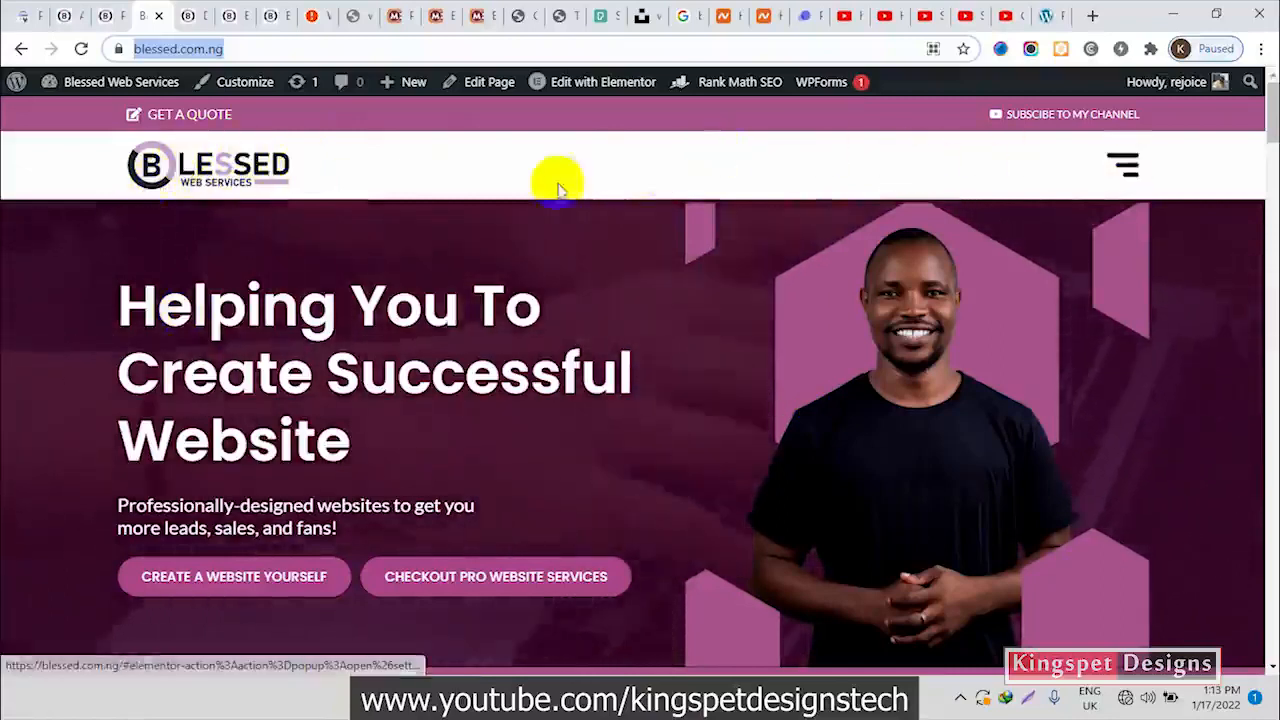
pyautogui.click(1125, 166)
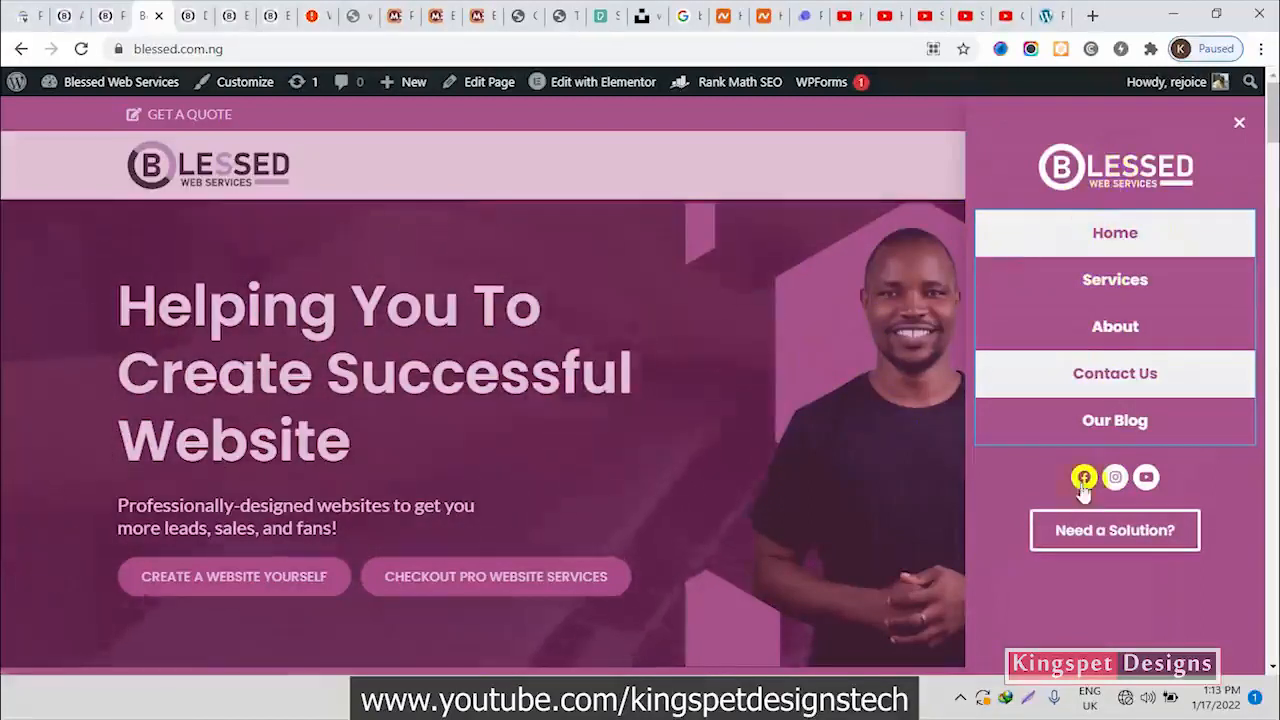
pyautogui.click(860, 290)
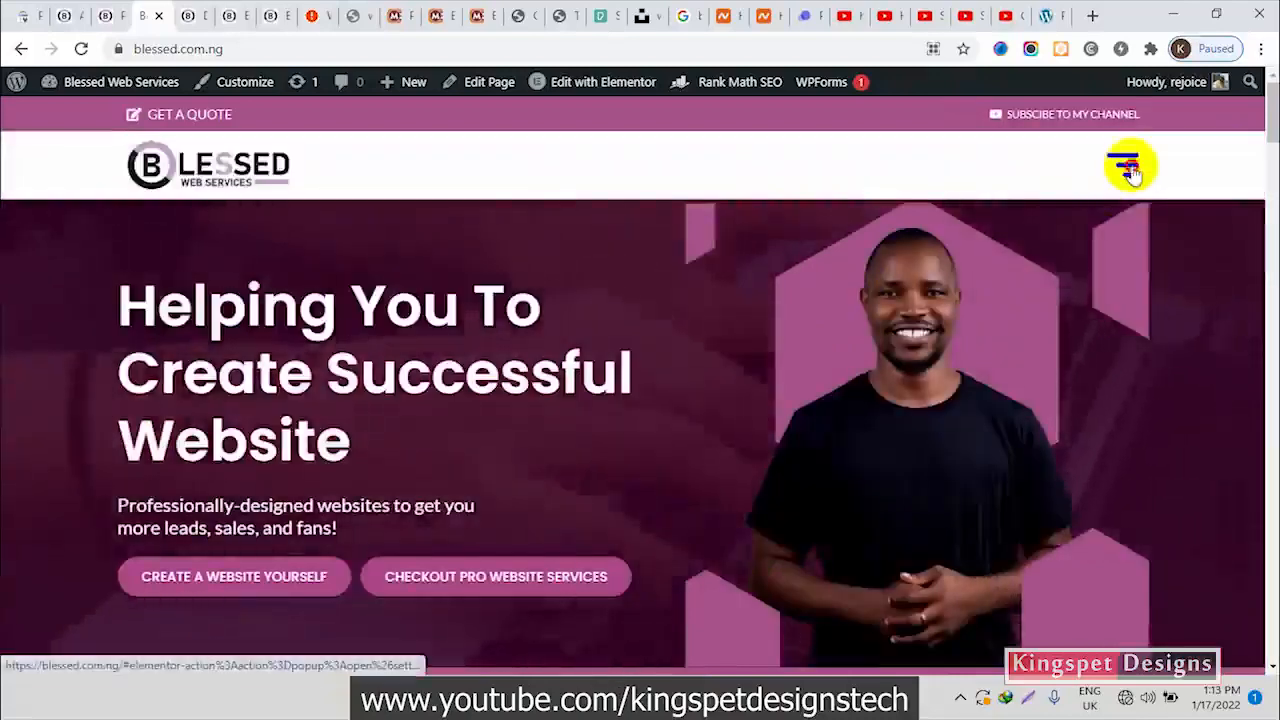
pyautogui.click(1129, 170)
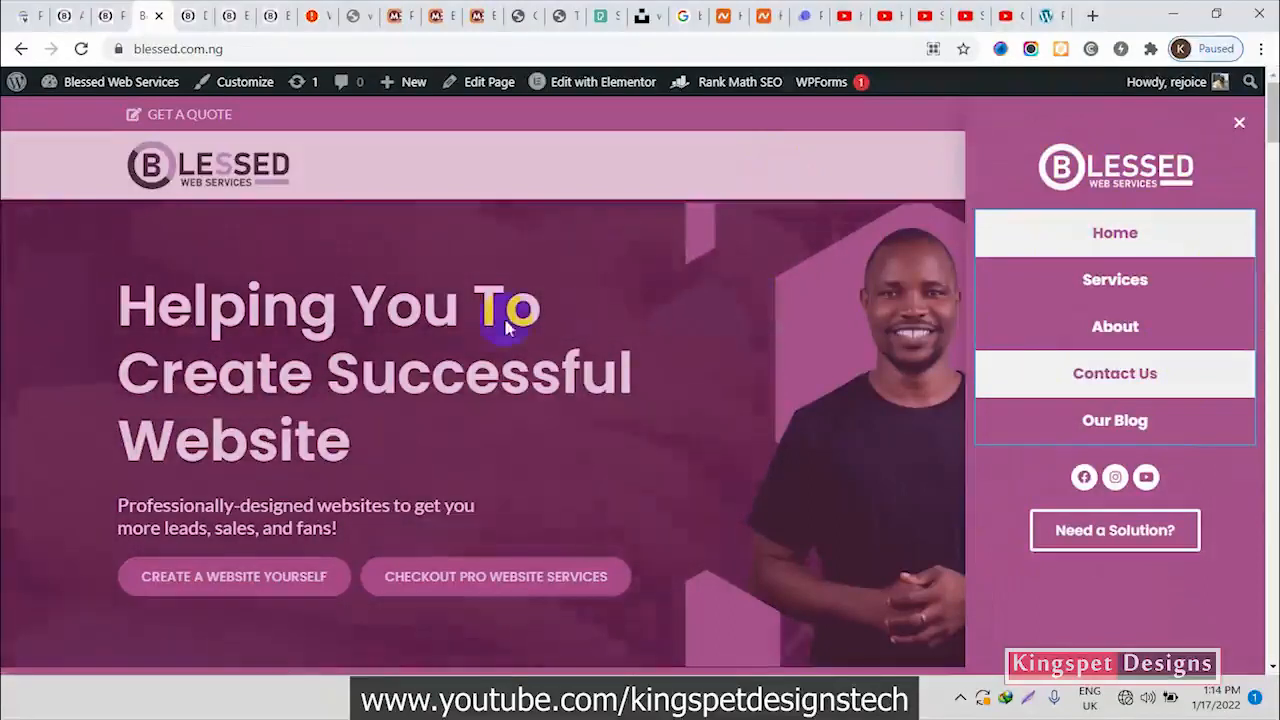
pyautogui.click(730, 287)
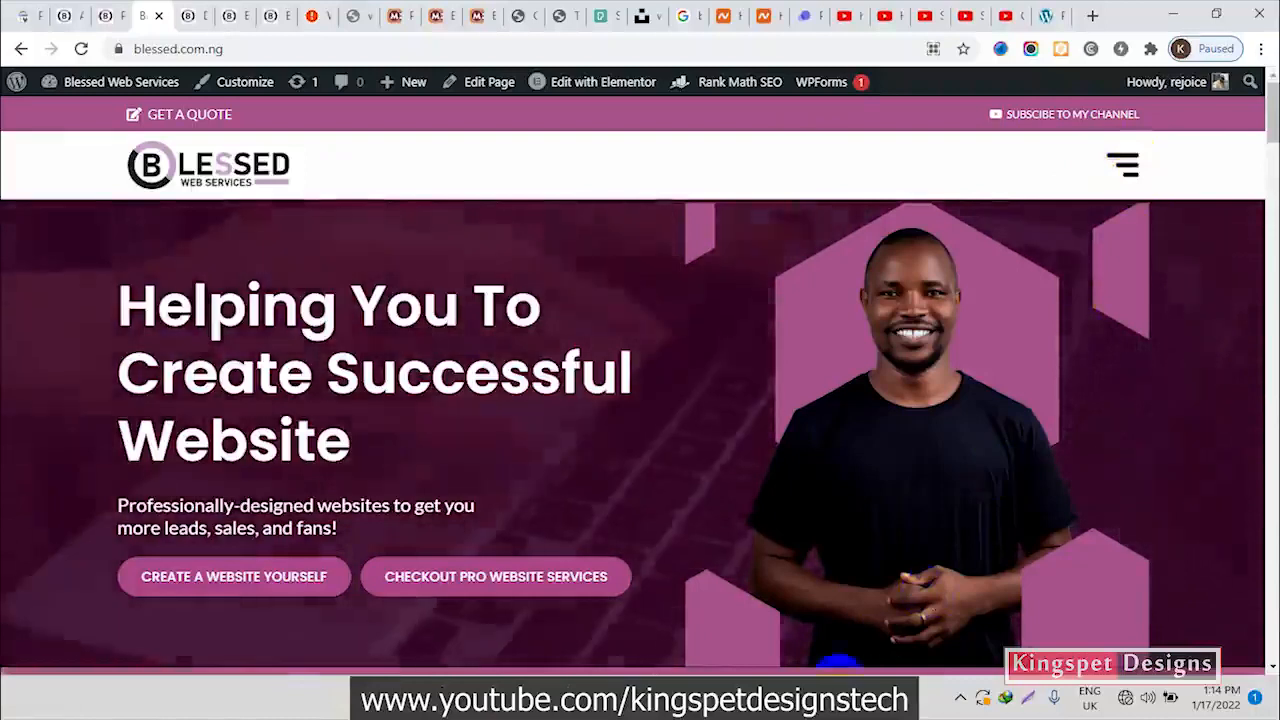
# Switch to CorelDRAW to view the hamburger icon designs, check the exported images in the Blessed website folder, and return to the browser
pyautogui.moveTo(825, 705)
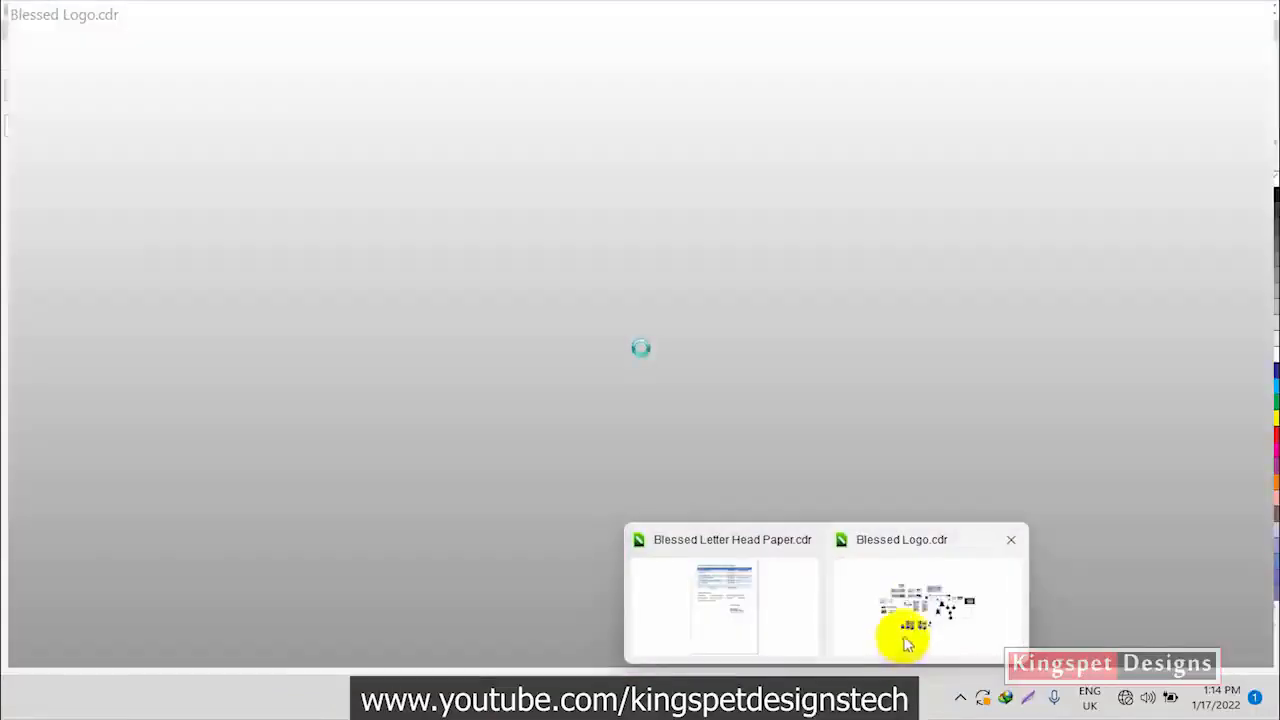
pyautogui.click(903, 645)
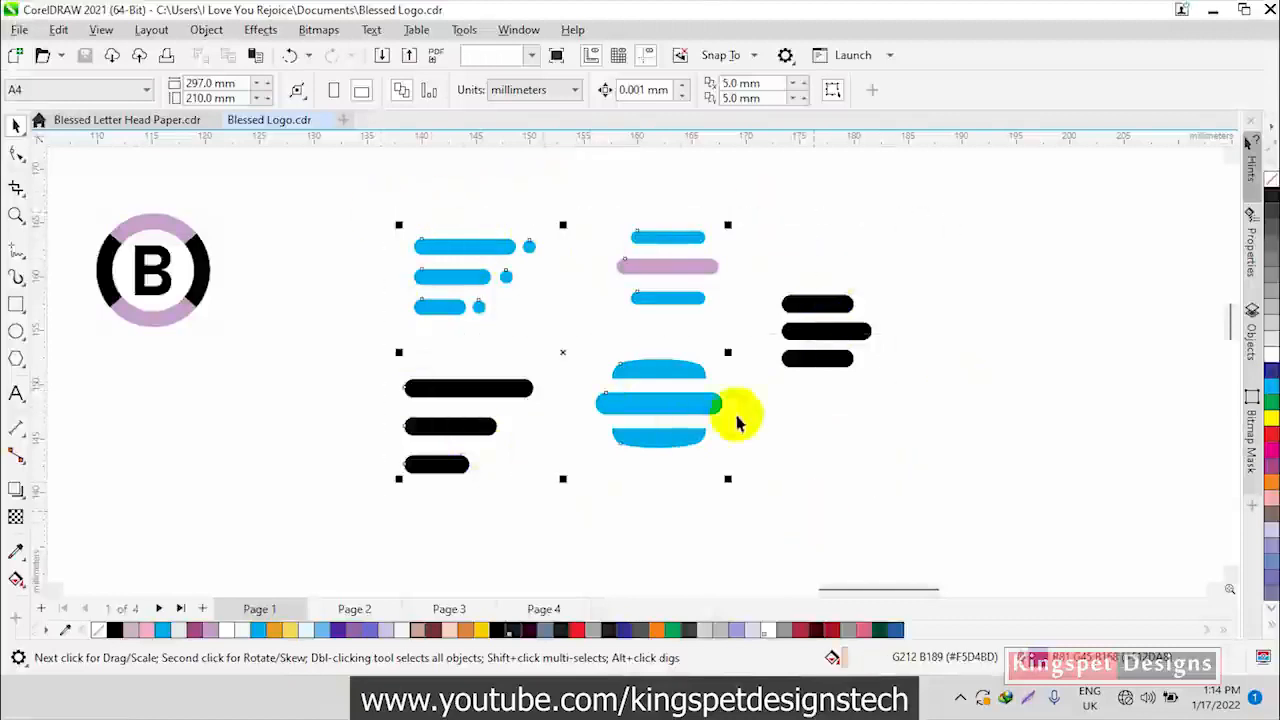
pyautogui.click(943, 443)
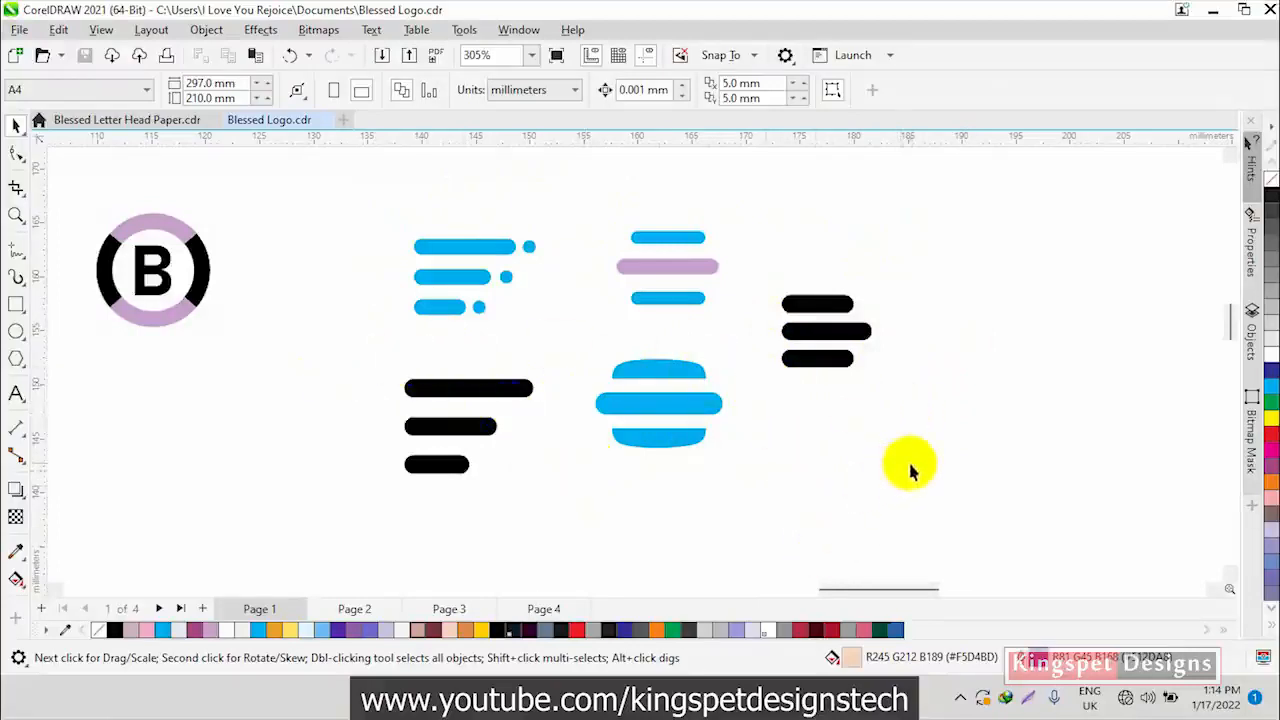
pyautogui.moveTo(828, 698)
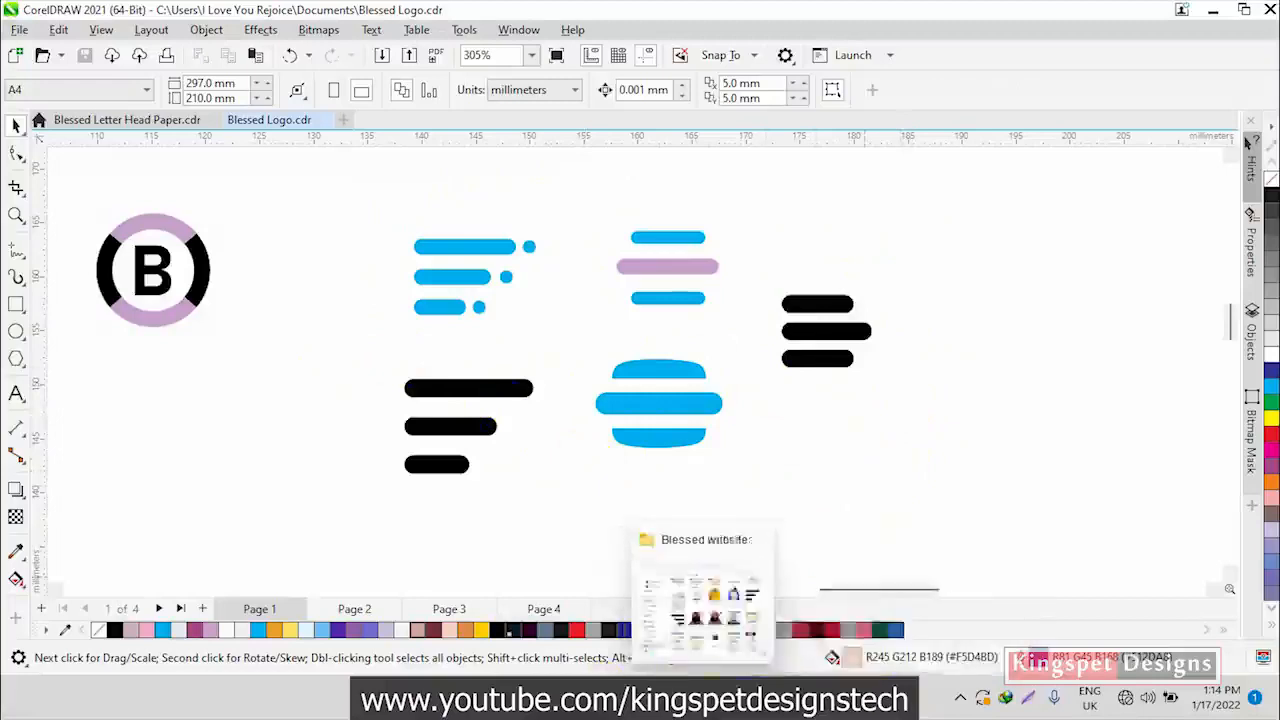
pyautogui.click(694, 697)
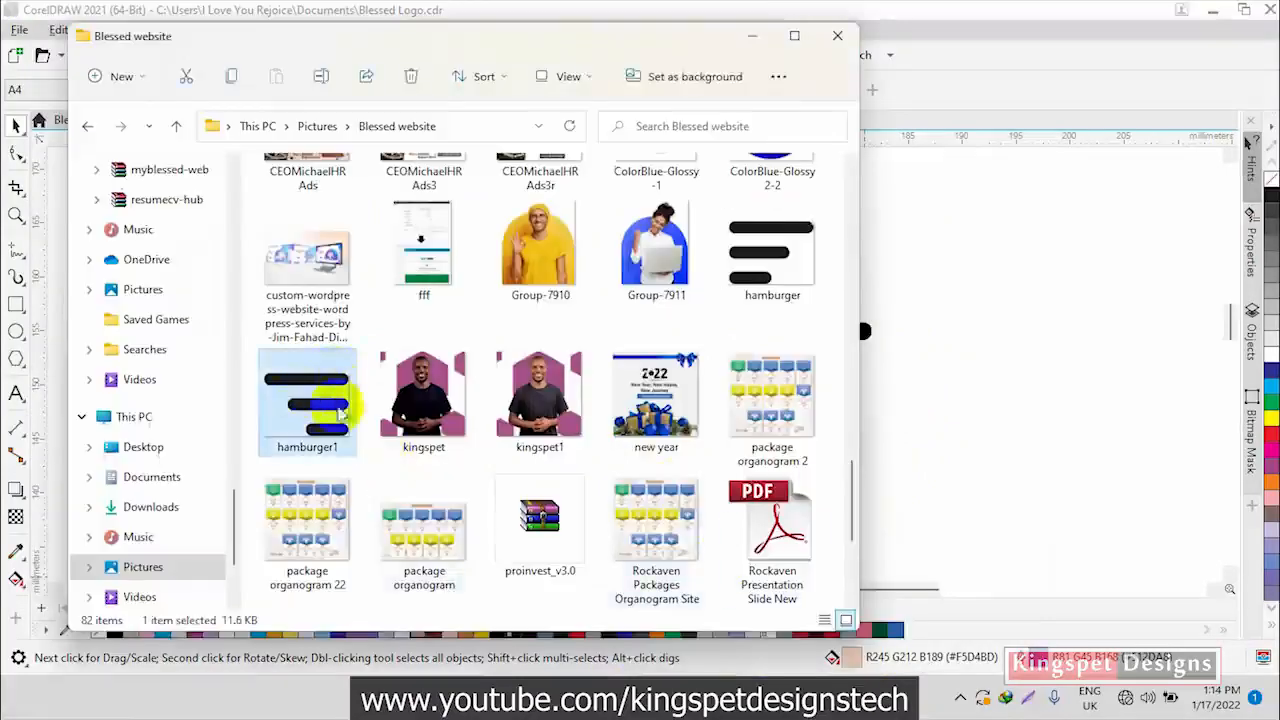
pyautogui.click(998, 374)
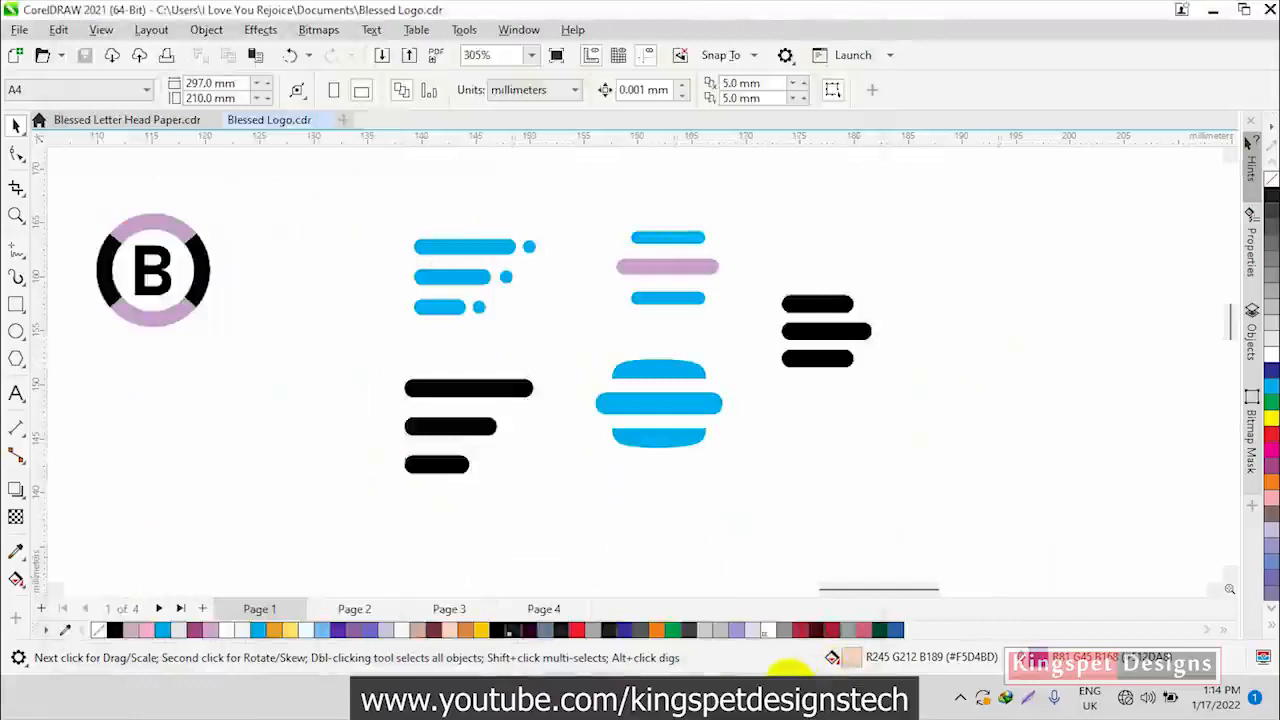
pyautogui.click(784, 696)
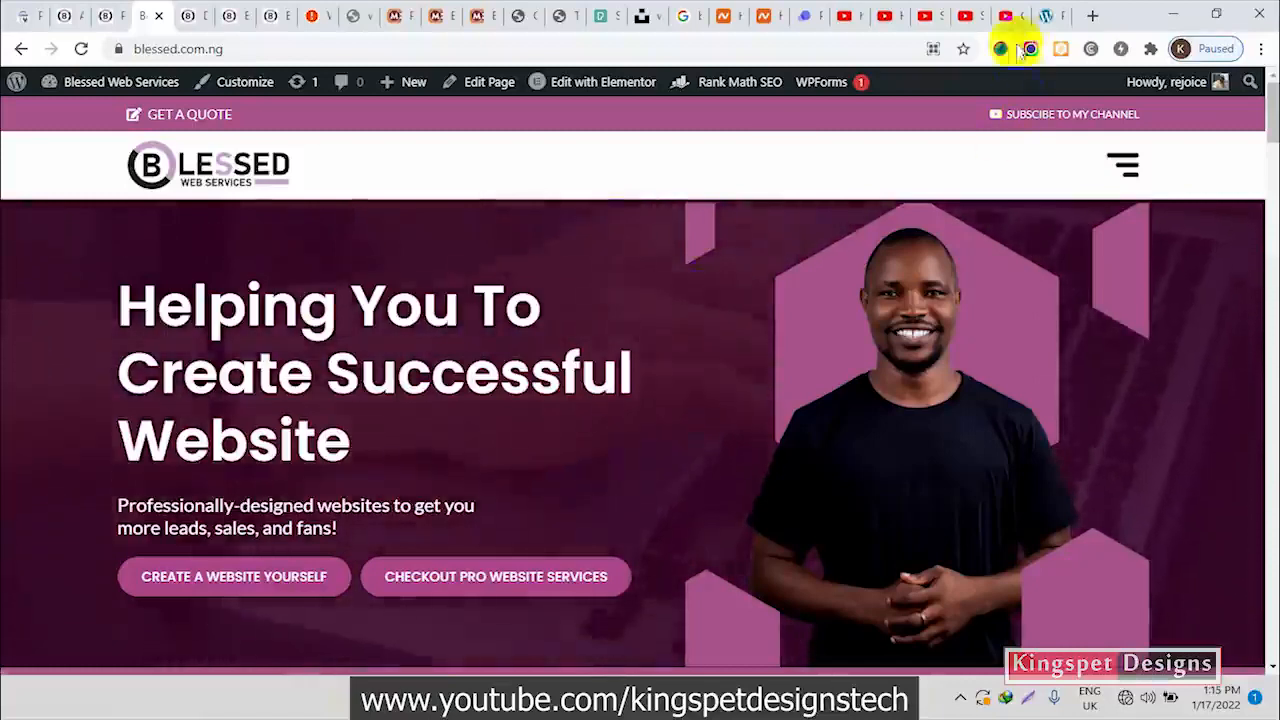
# Upload the hamburger1 image from the Blessed website folder to the YouTube-Tutorial site's media library
pyautogui.click(1046, 16)
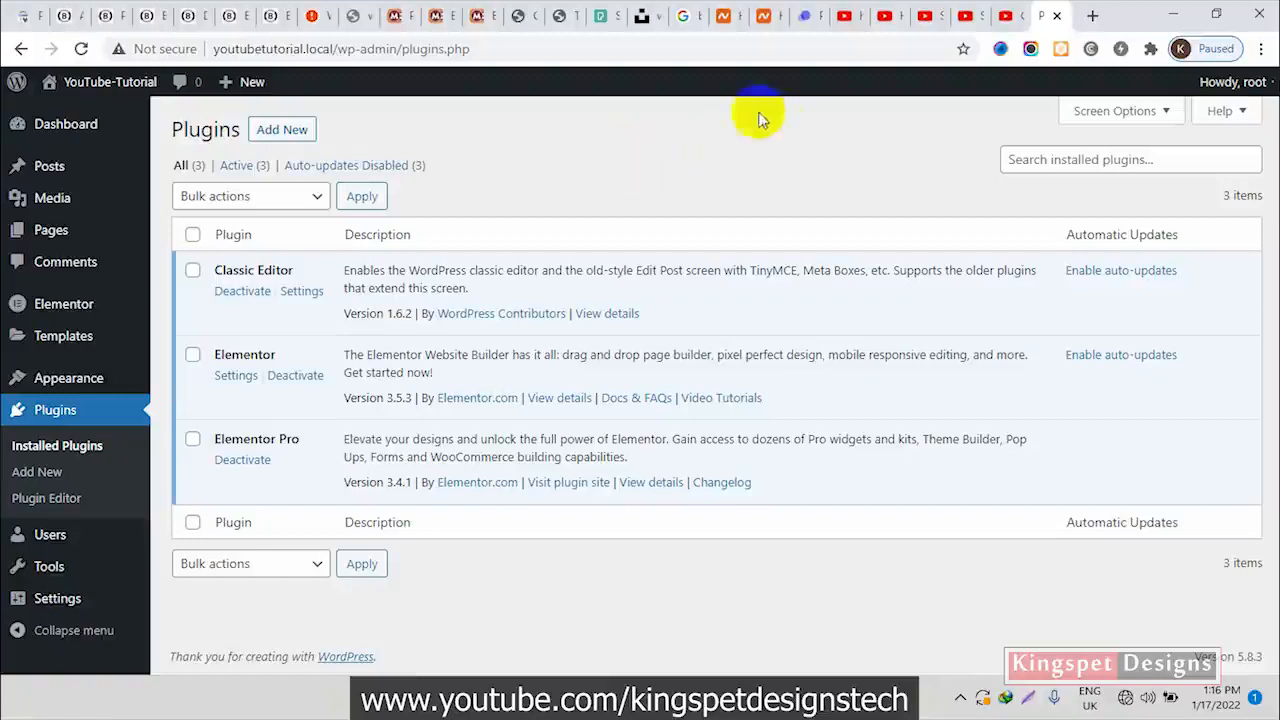
pyautogui.moveTo(71, 232)
pyautogui.moveTo(88, 195)
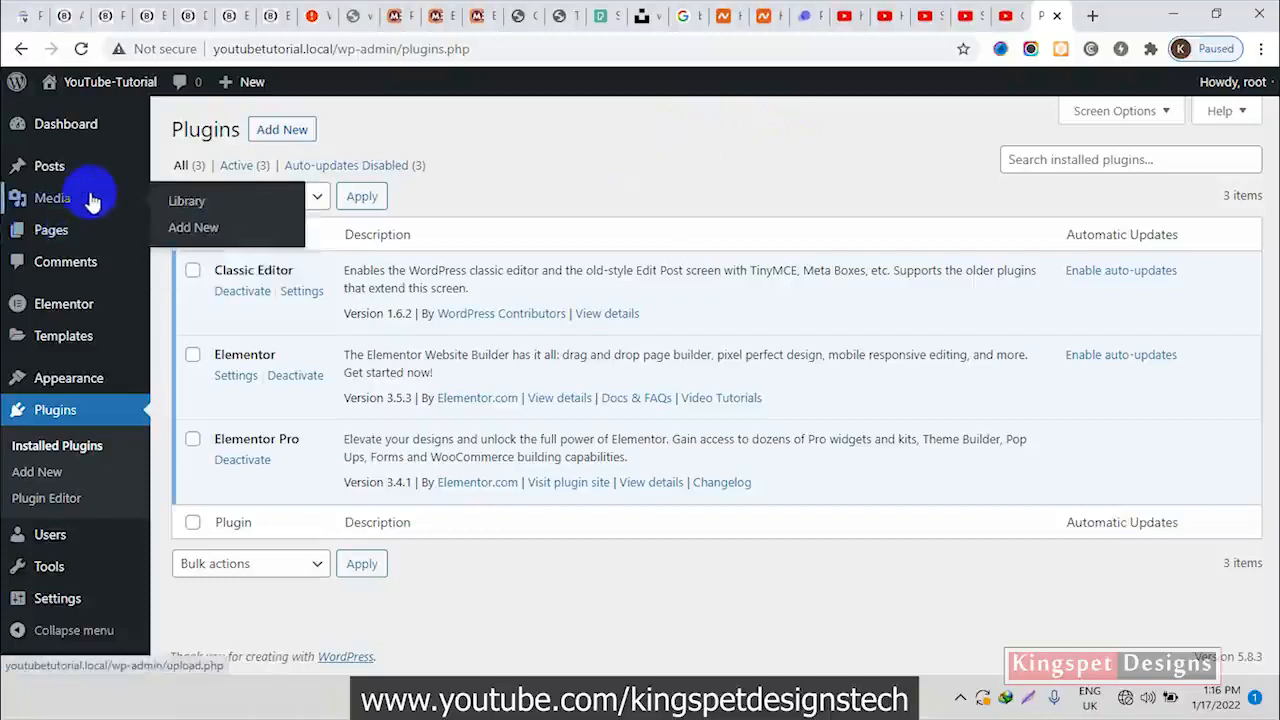
pyautogui.click(204, 230)
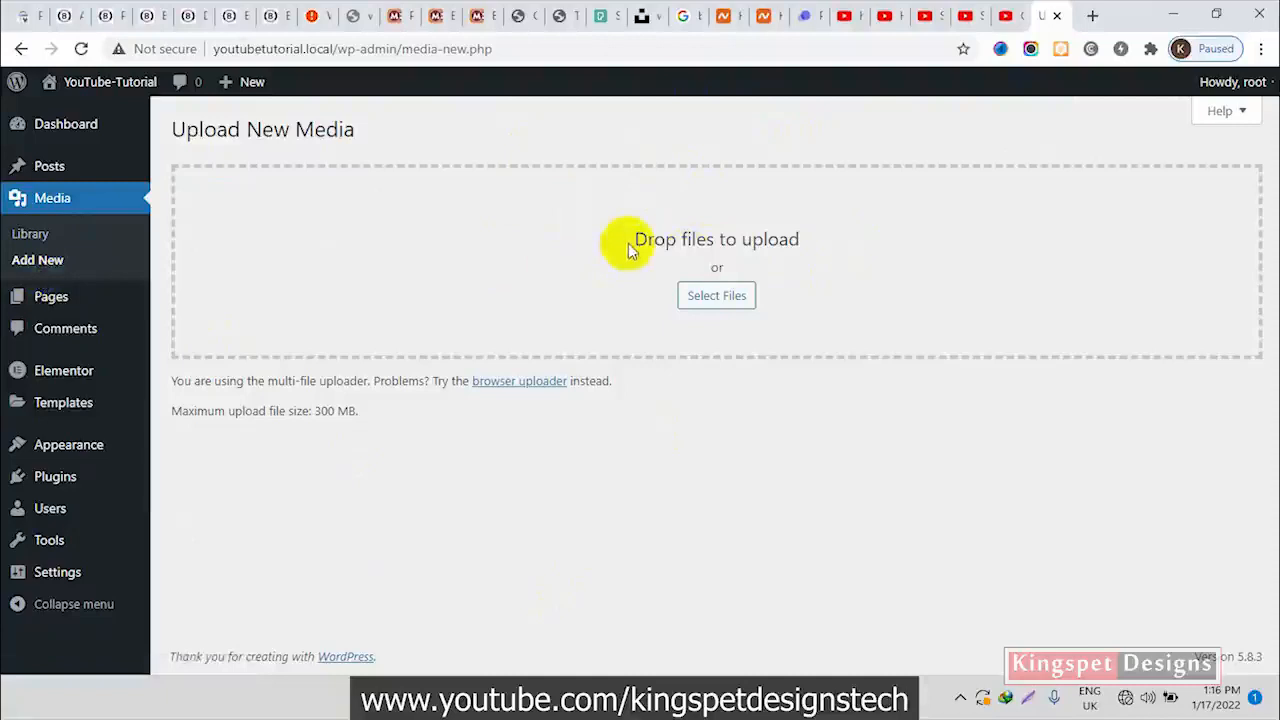
pyautogui.click(707, 687)
pyautogui.moveTo(308, 401); pyautogui.dragTo(985, 246)
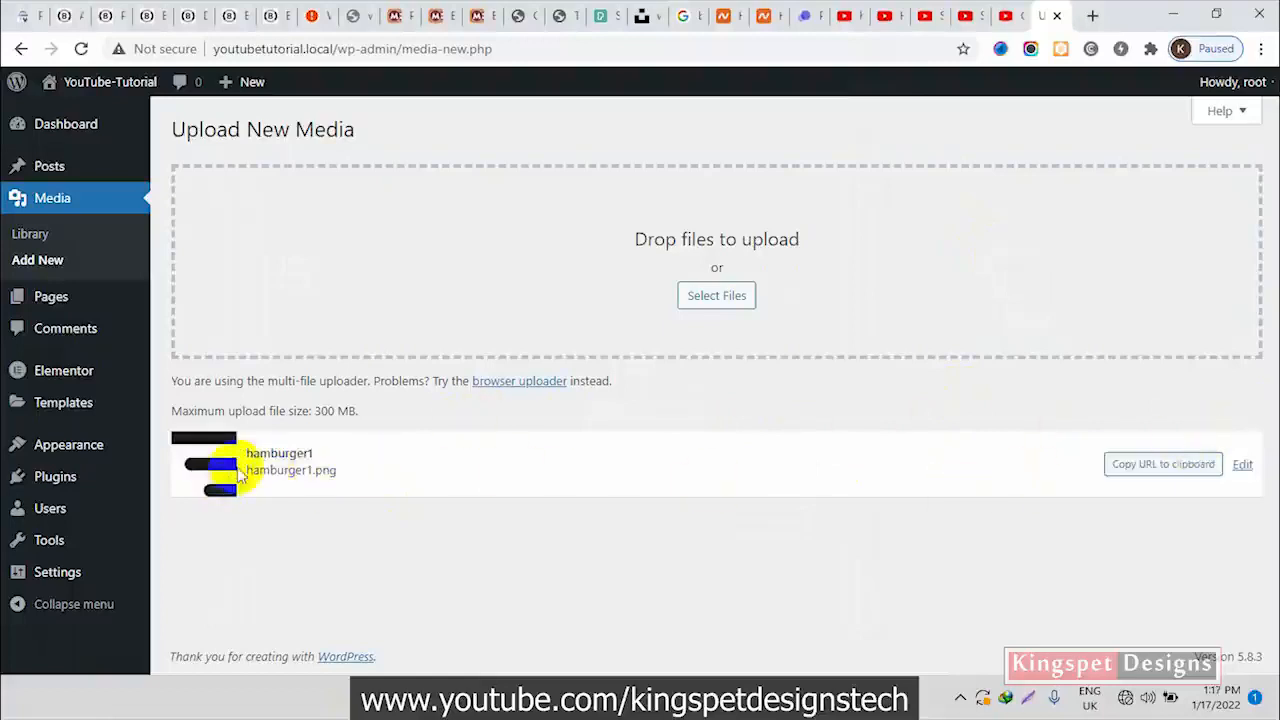
# Open the list of all pages and view the YouTube-Tutorial site's front page in a separate browser tab
pyautogui.moveTo(48, 308)
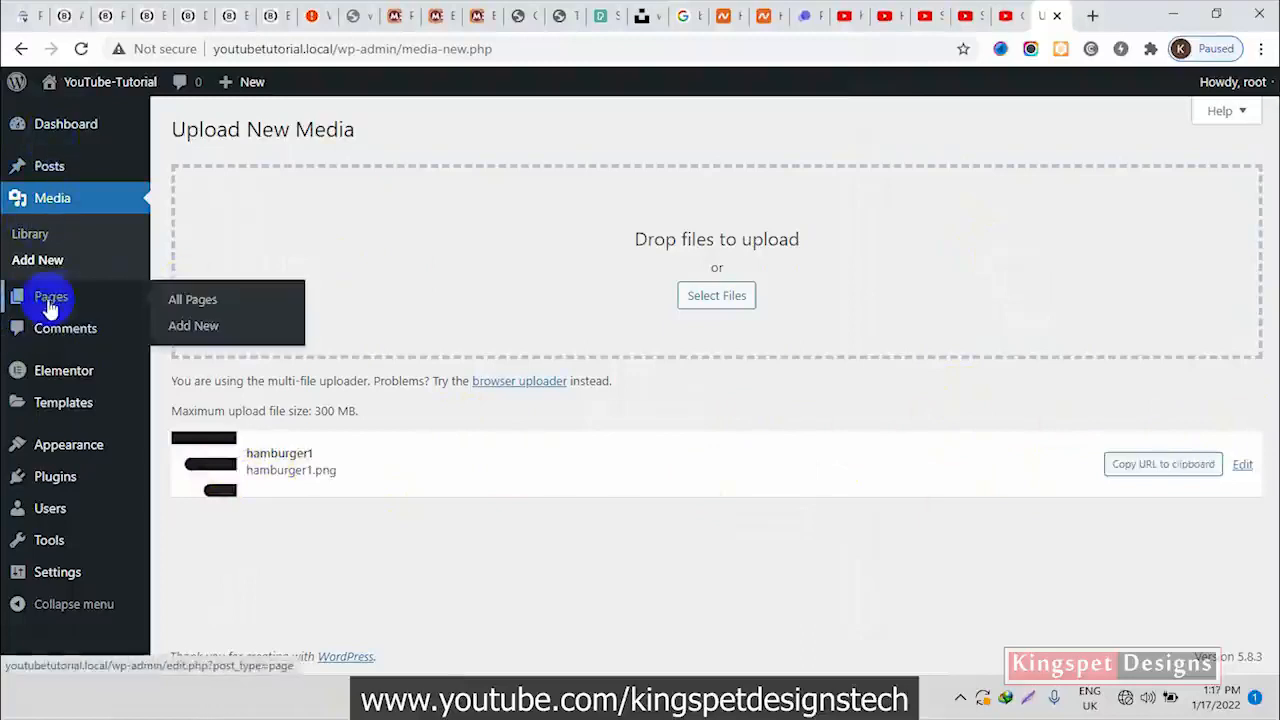
pyautogui.click(200, 308)
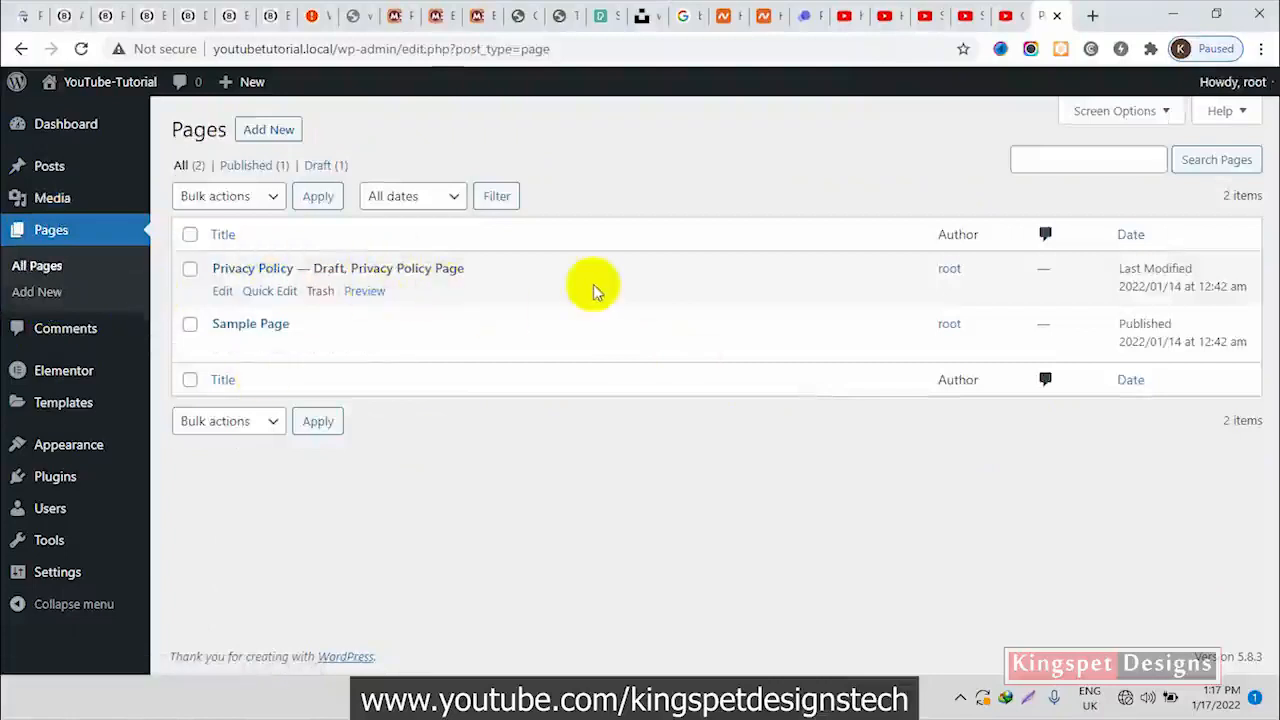
pyautogui.moveTo(125, 92)
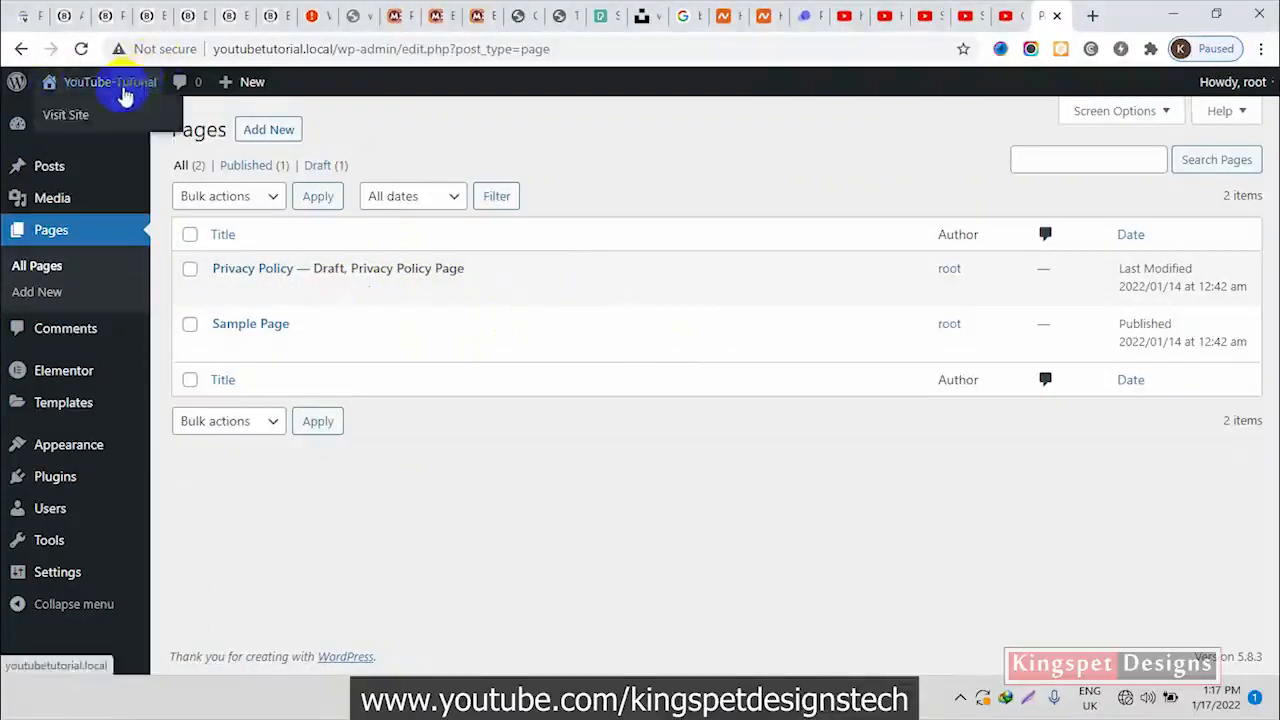
pyautogui.rightClick(90, 118)
pyautogui.click(105, 129)
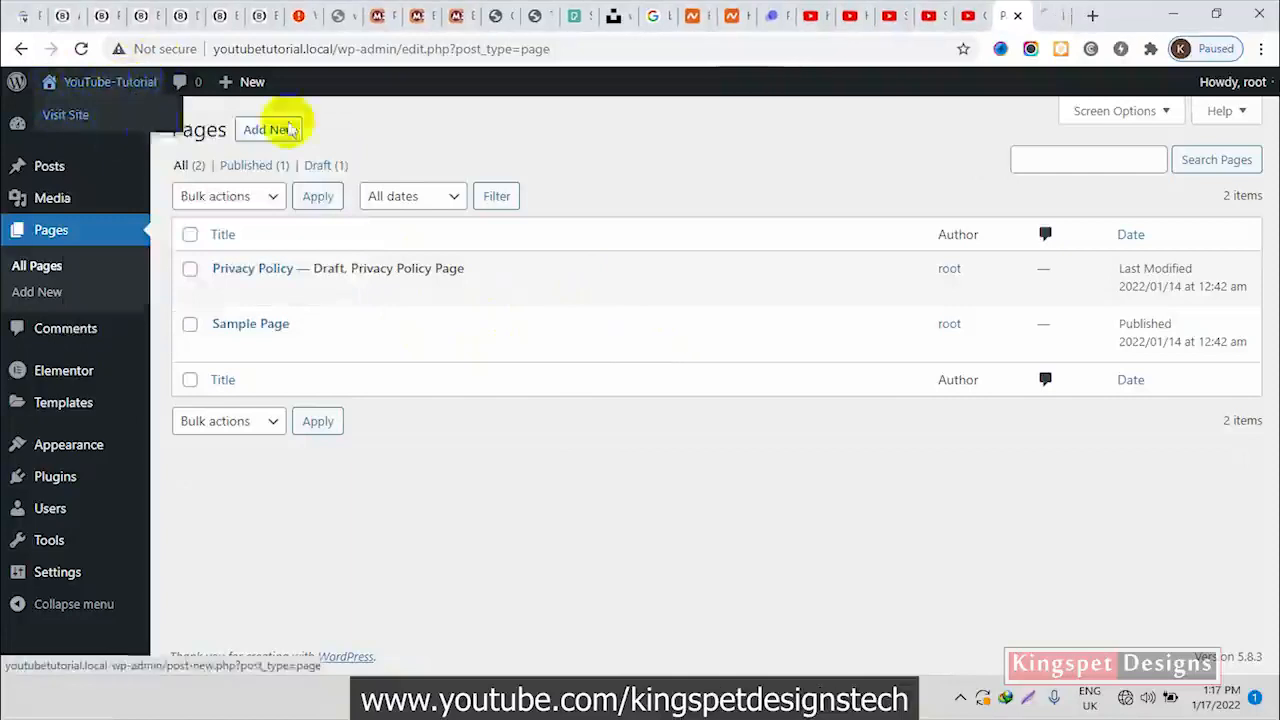
pyautogui.click(1048, 25)
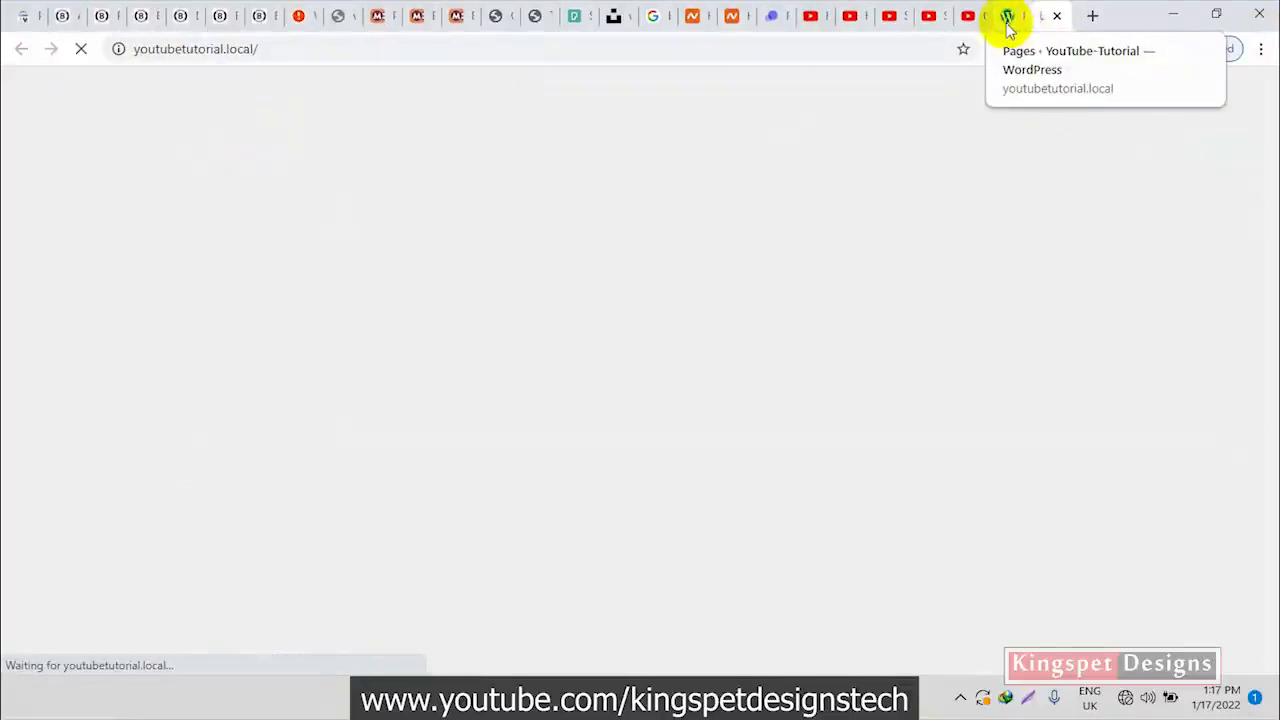
pyautogui.click(1008, 25)
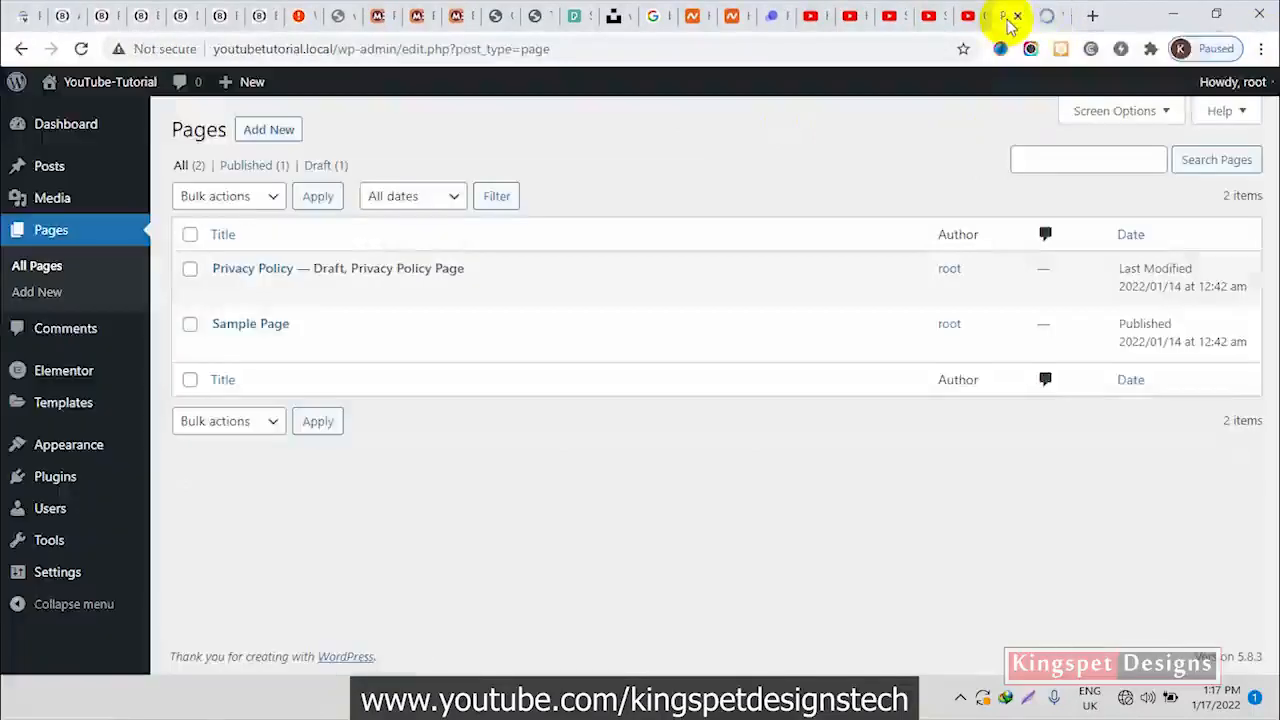
pyautogui.click(1048, 25)
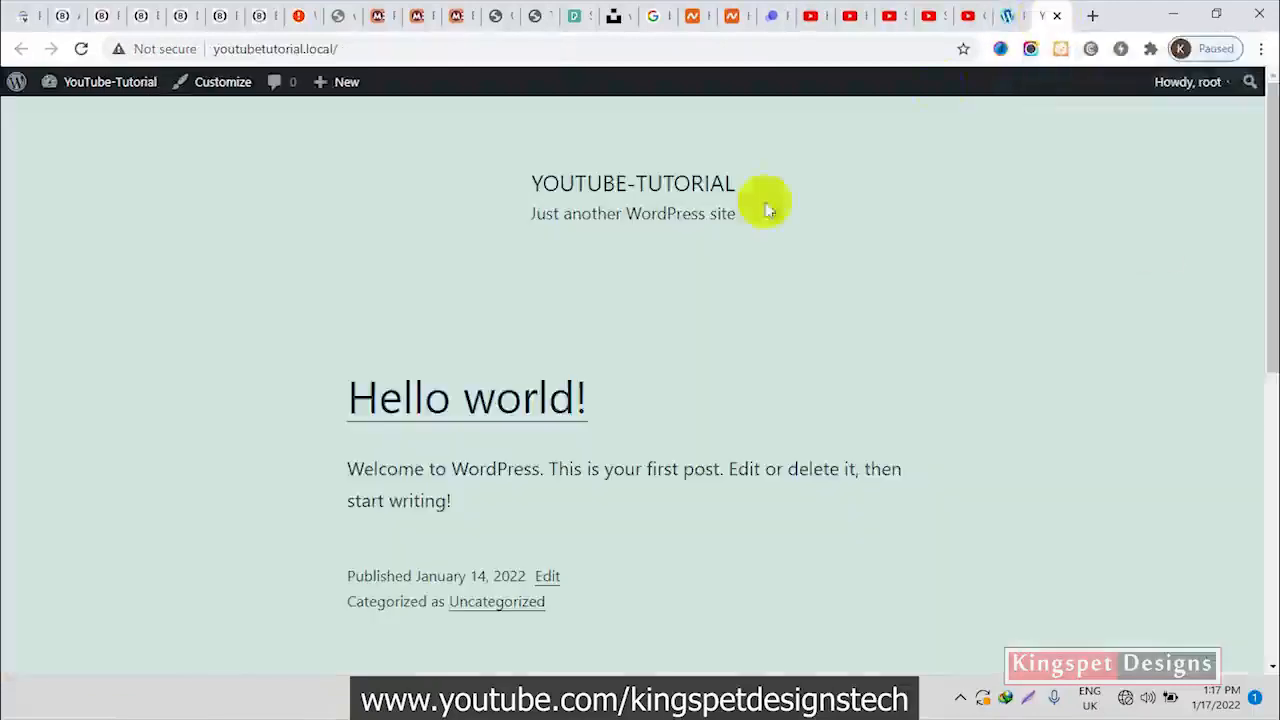
pyautogui.scroll(-5, 682, 379)
pyautogui.scroll(3, 683, 379)
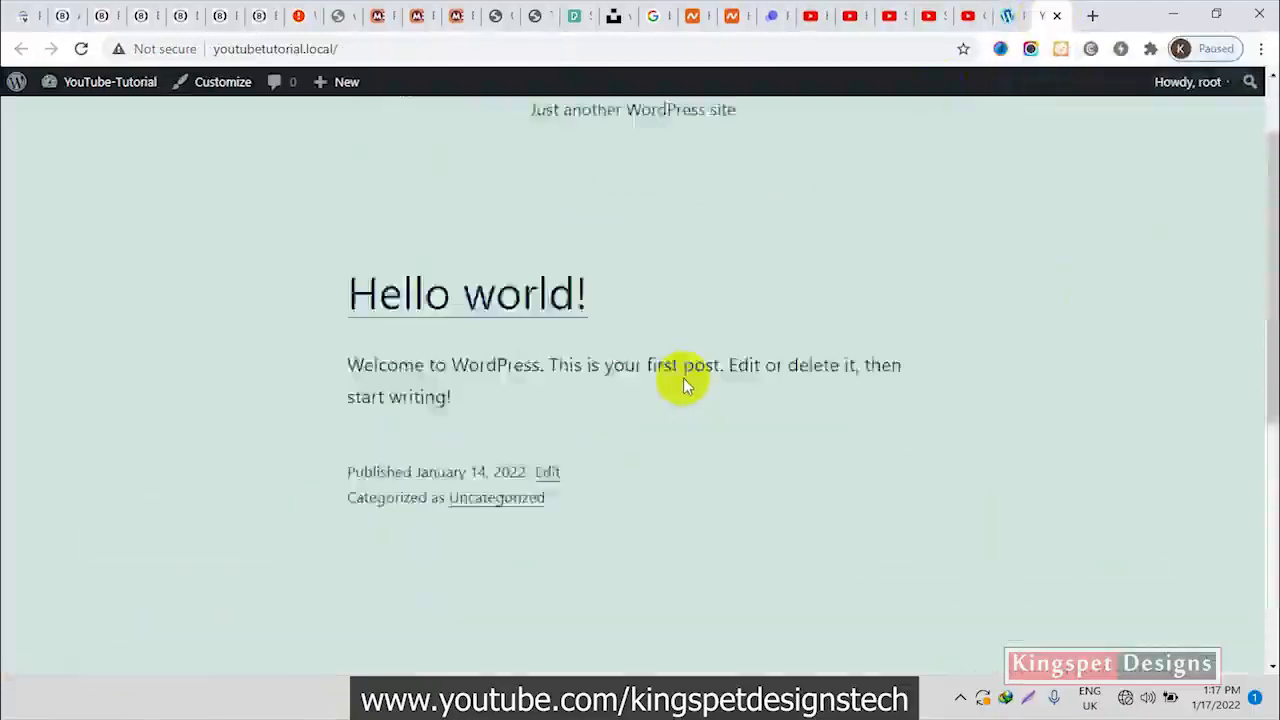
pyautogui.scroll(-3, 683, 378)
pyautogui.scroll(5, 688, 375)
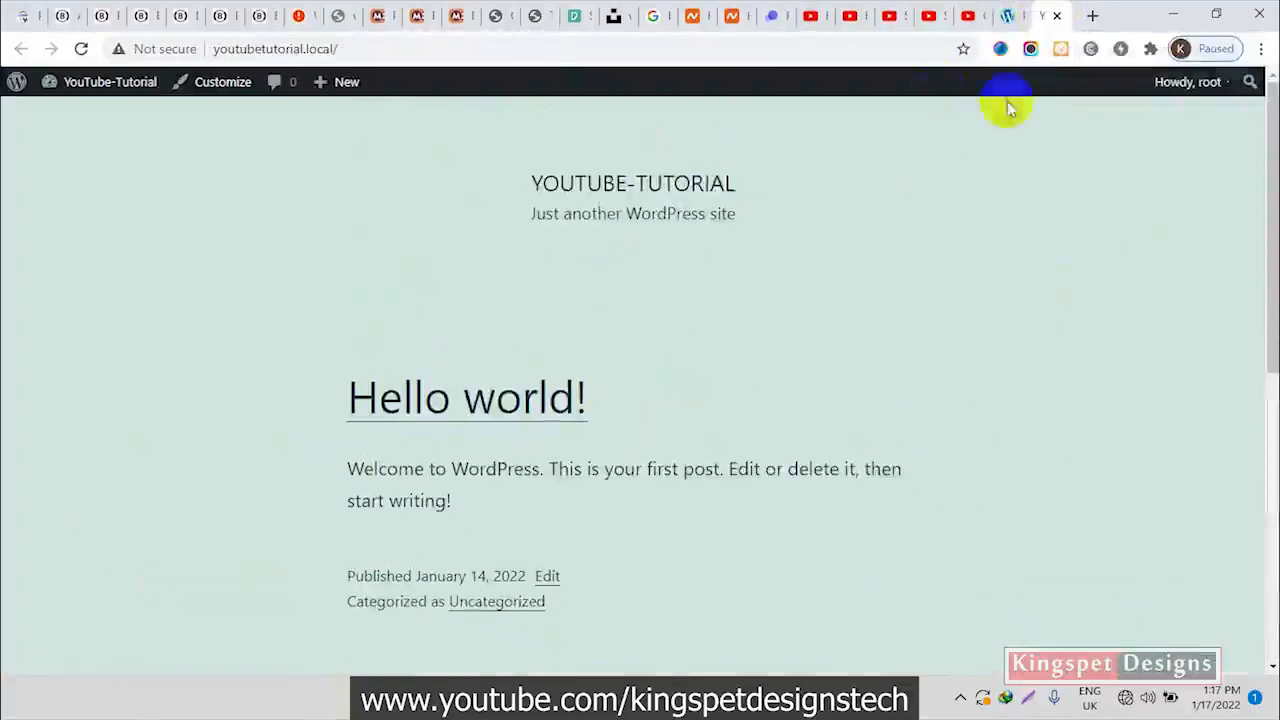
# Move the Privacy Policy and Sample Page pages to the trash with one bulk action in the pages list
pyautogui.click(1007, 15)
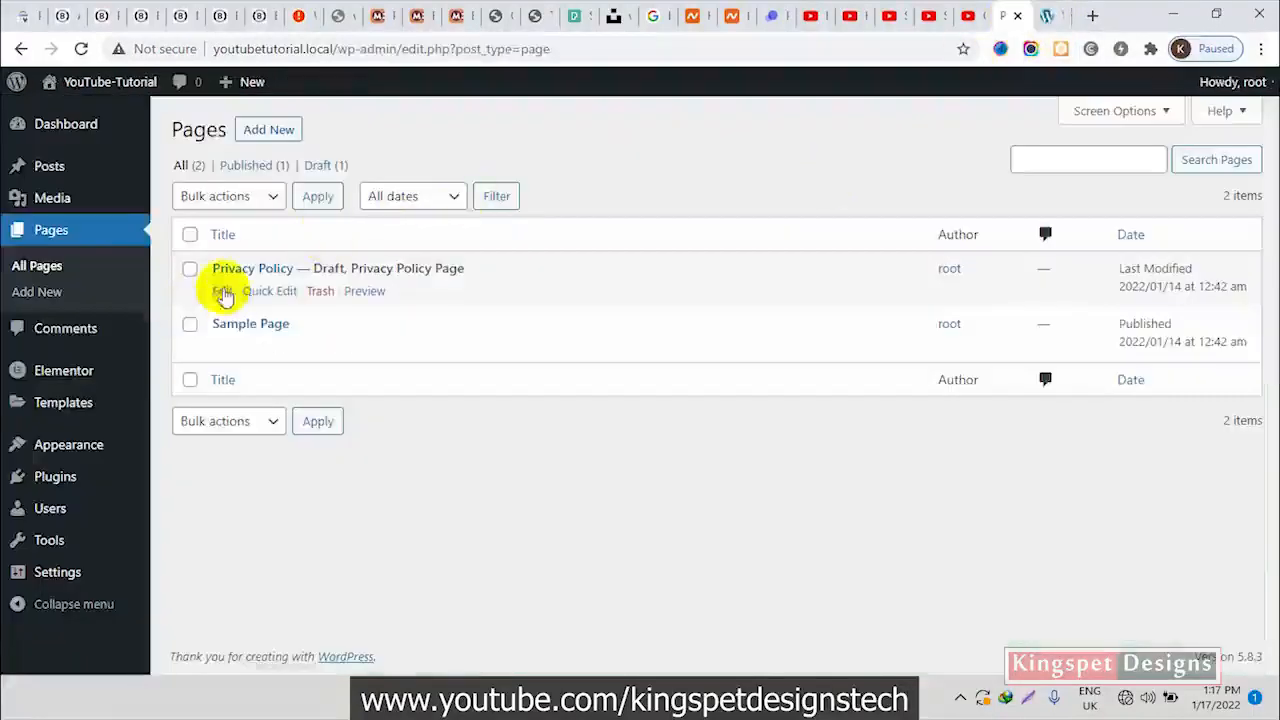
pyautogui.click(190, 270)
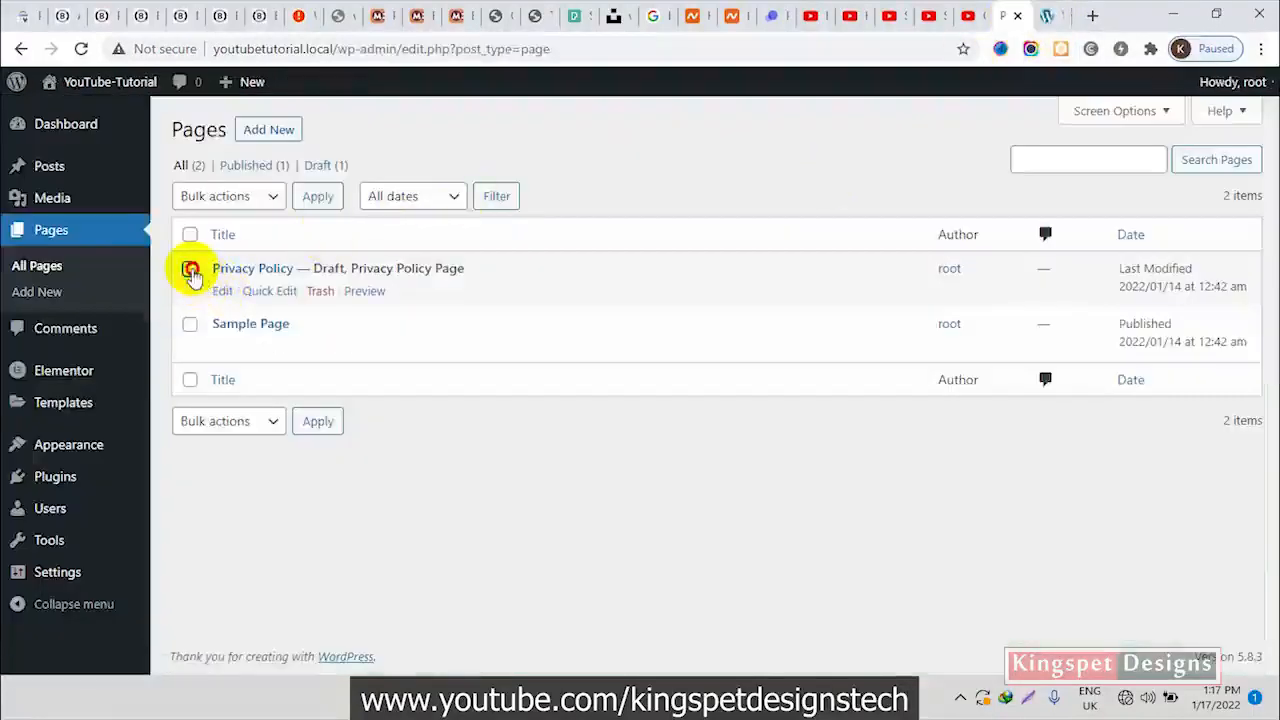
pyautogui.click(190, 324)
pyautogui.click(233, 420)
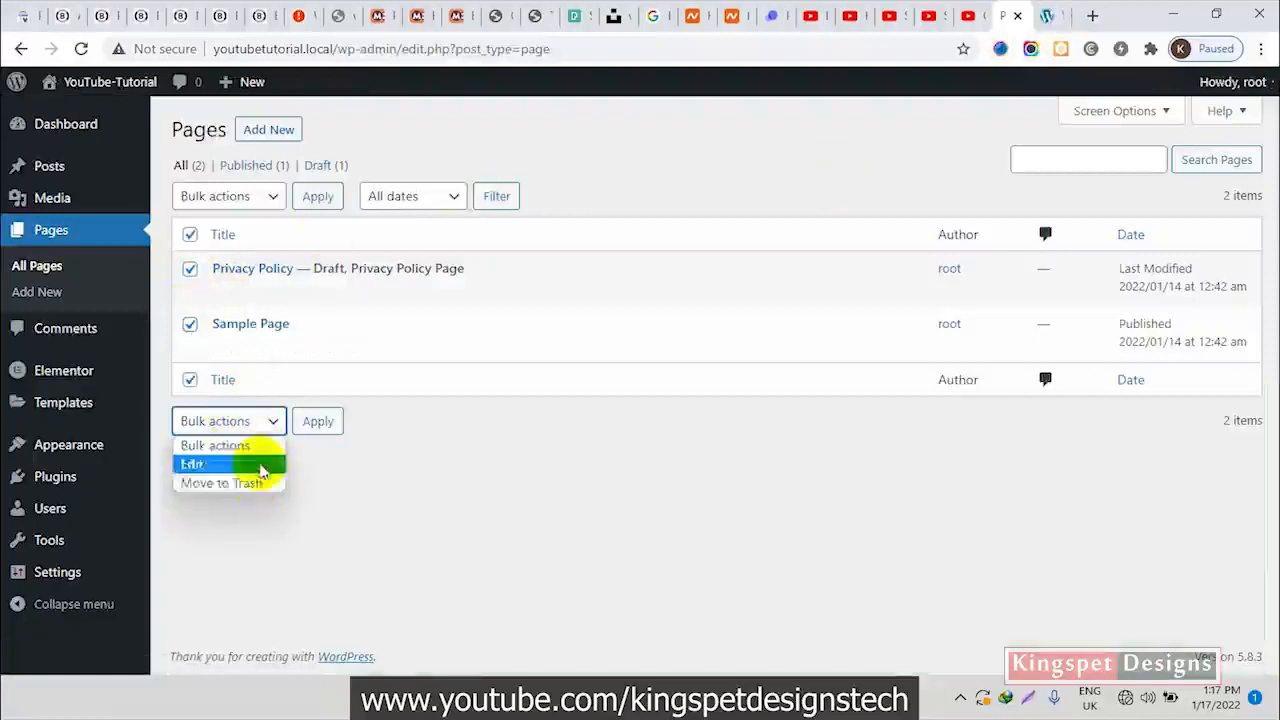
pyautogui.click(250, 483)
pyautogui.click(320, 424)
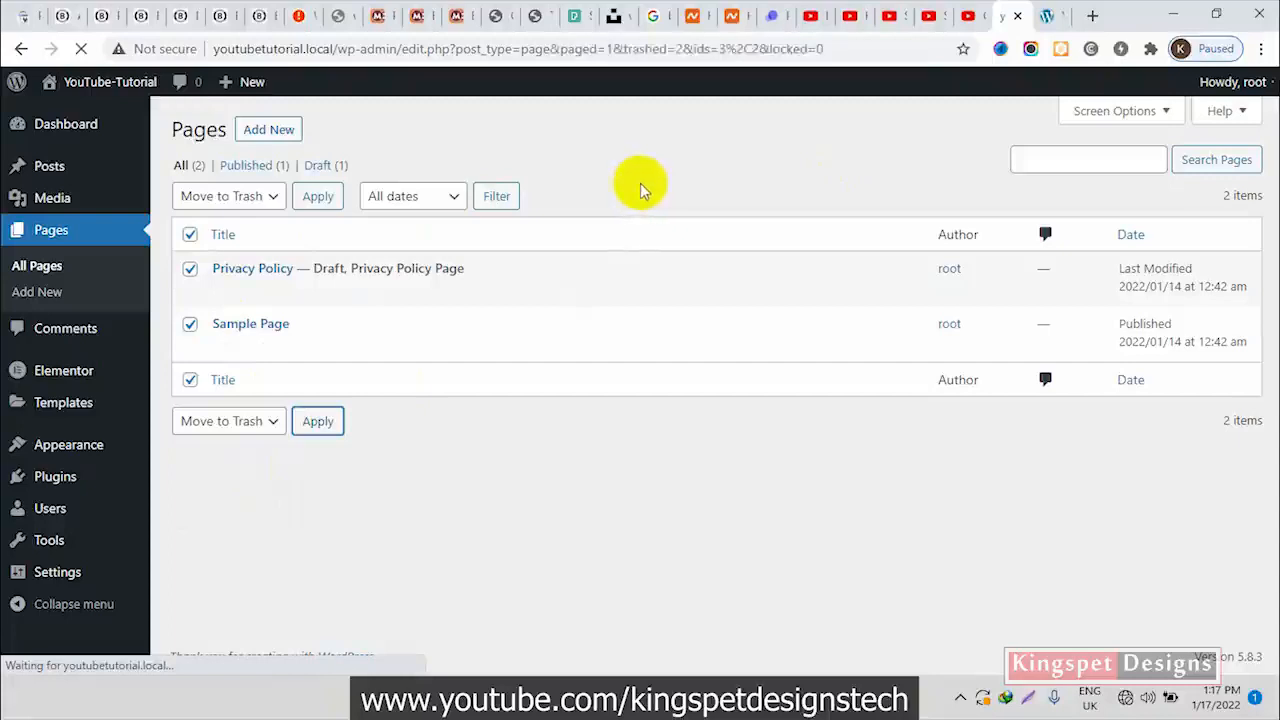
# Create a new page titled "Home" and publish it
pyautogui.click(262, 129)
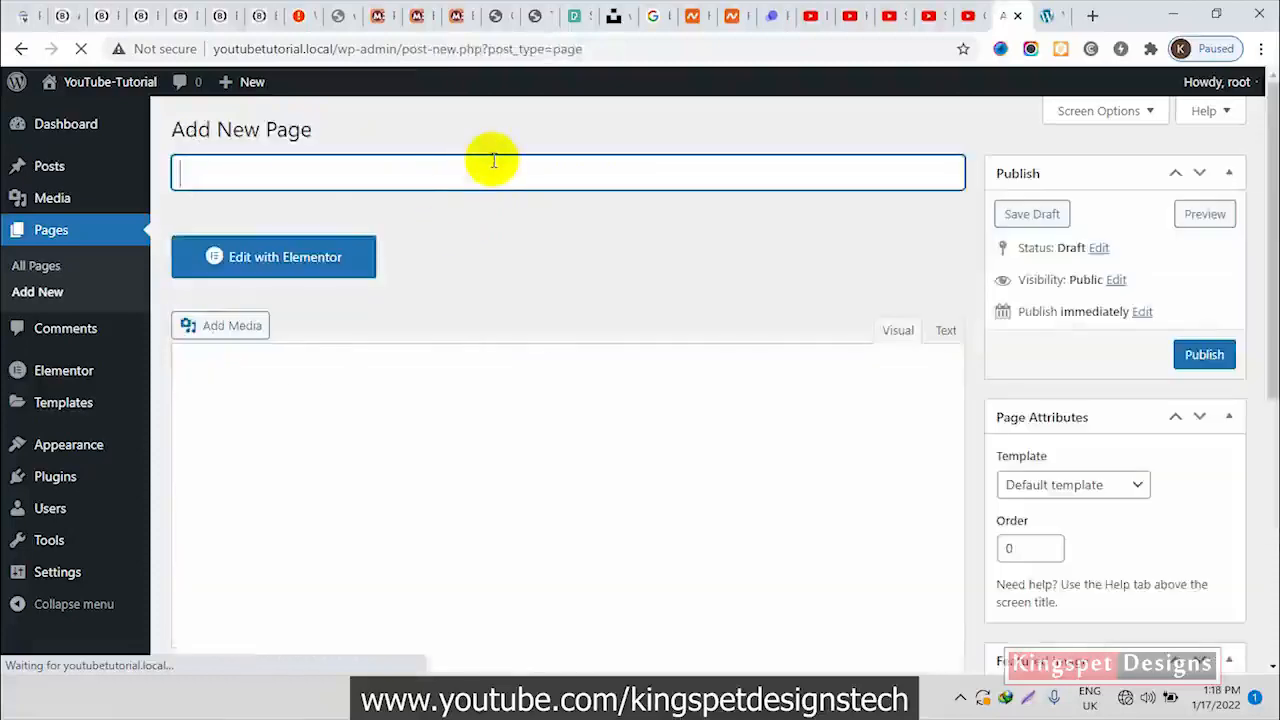
pyautogui.write('Hom')
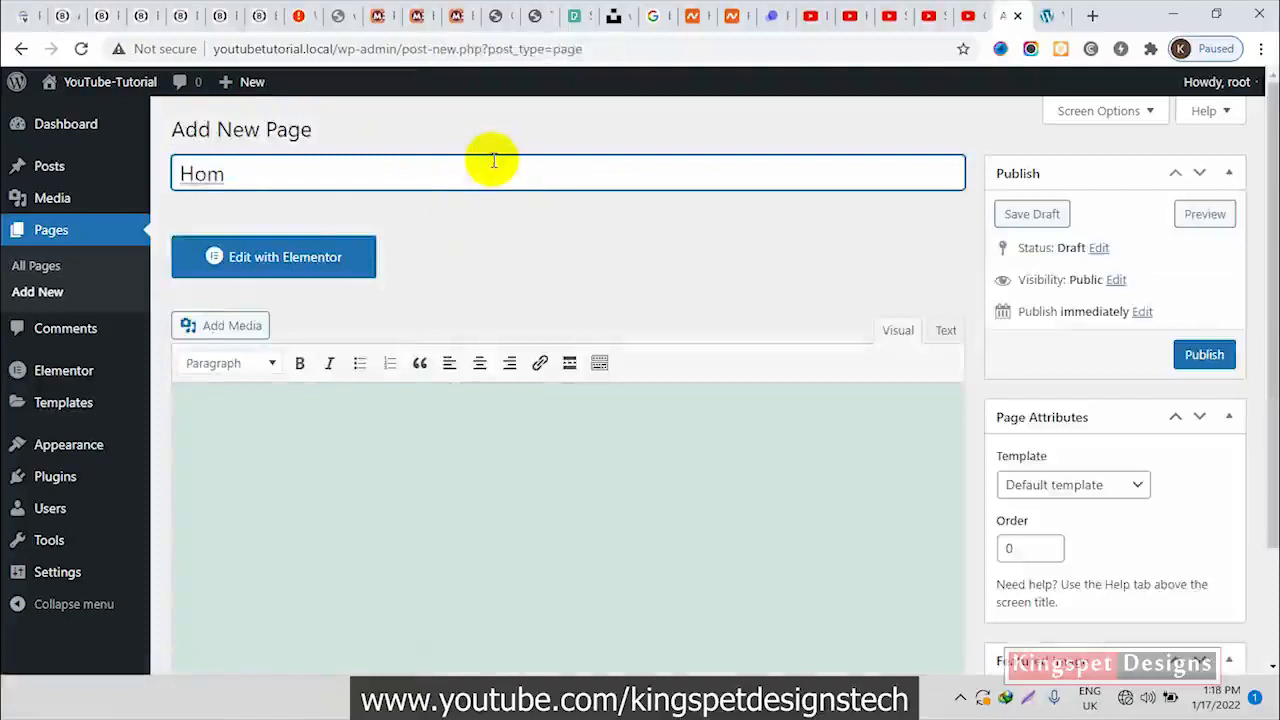
pyautogui.write('e')
pyautogui.click(611, 266)
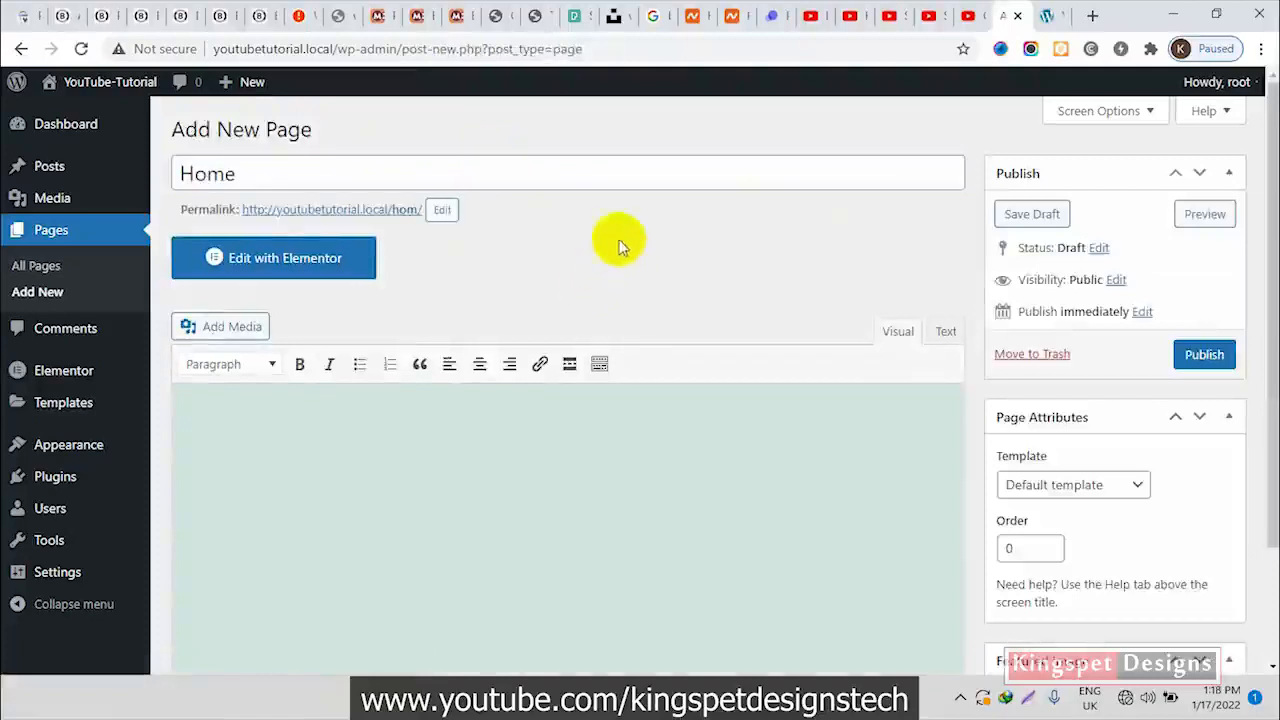
pyautogui.click(1203, 354)
pyautogui.click(398, 173)
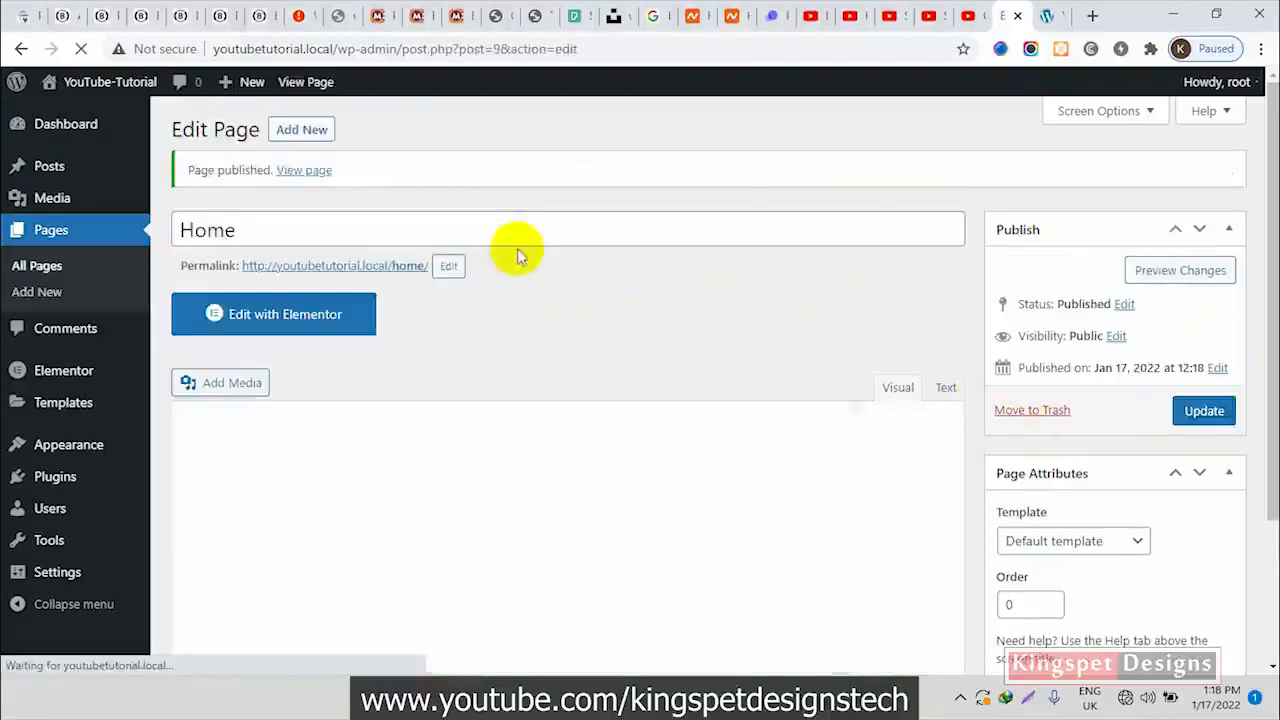
# Add another page titled "Blog" and publish it
pyautogui.click(310, 132)
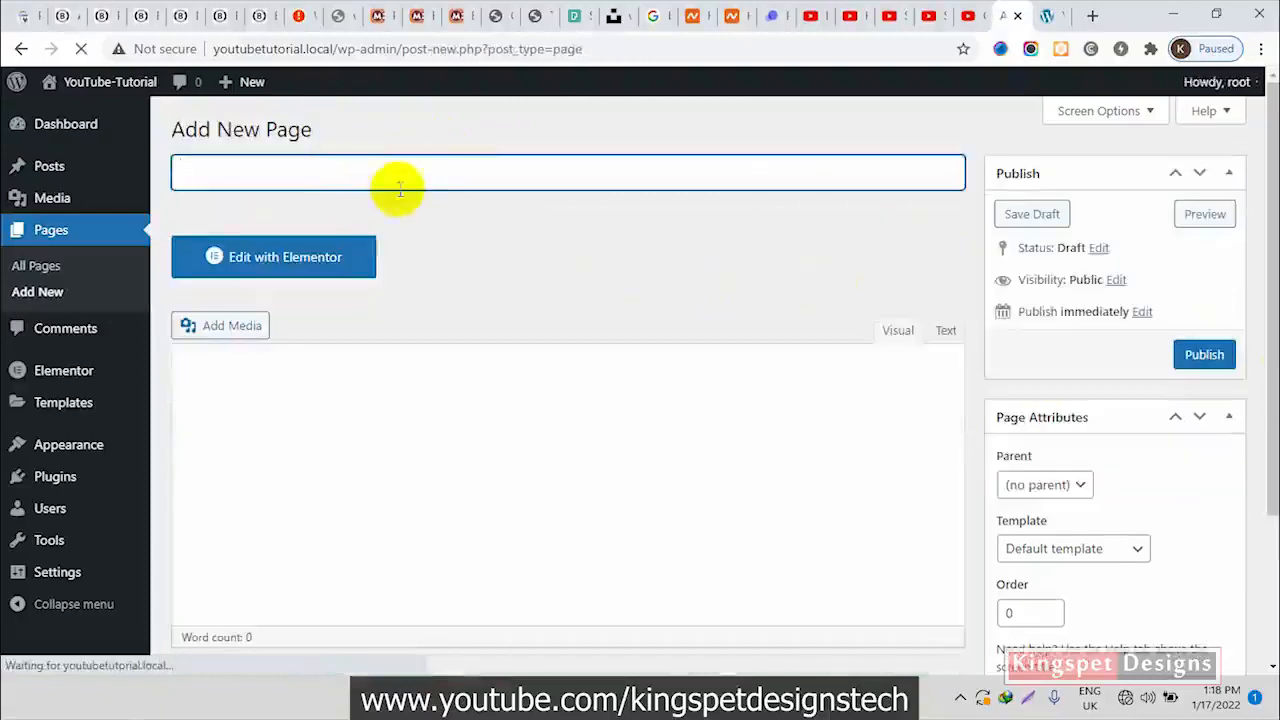
pyautogui.write('Blog')
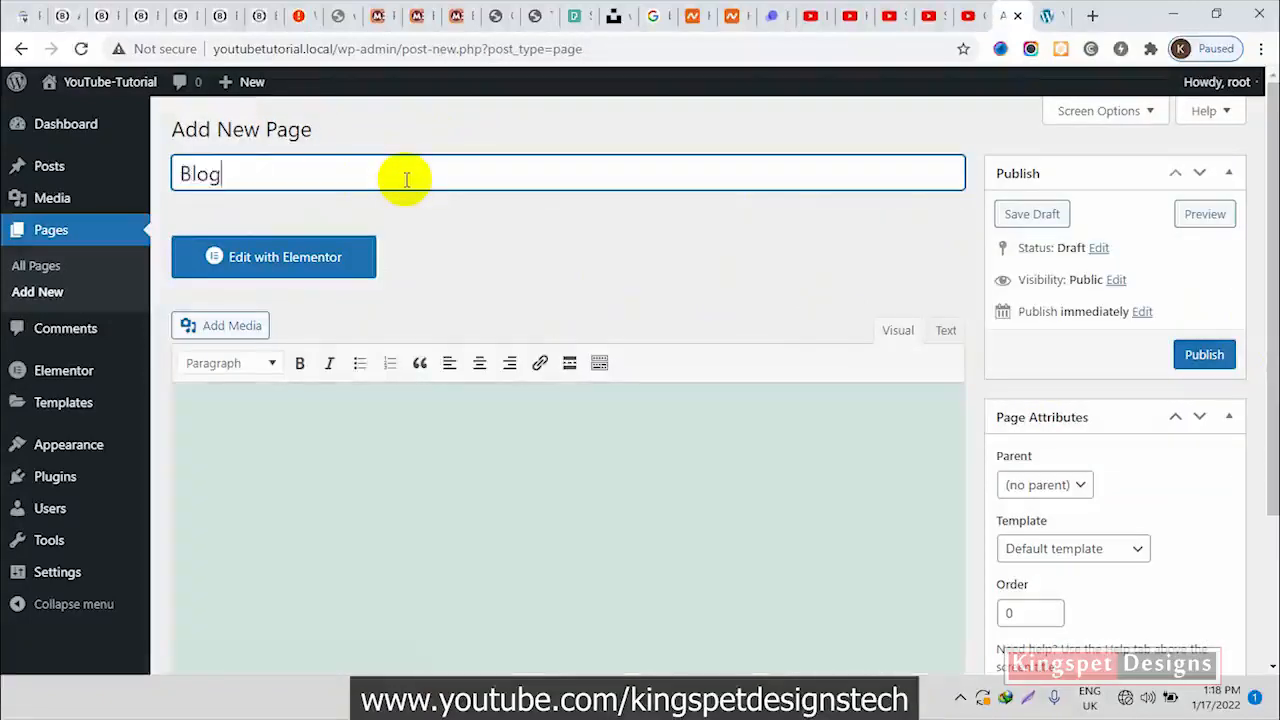
pyautogui.click(1205, 355)
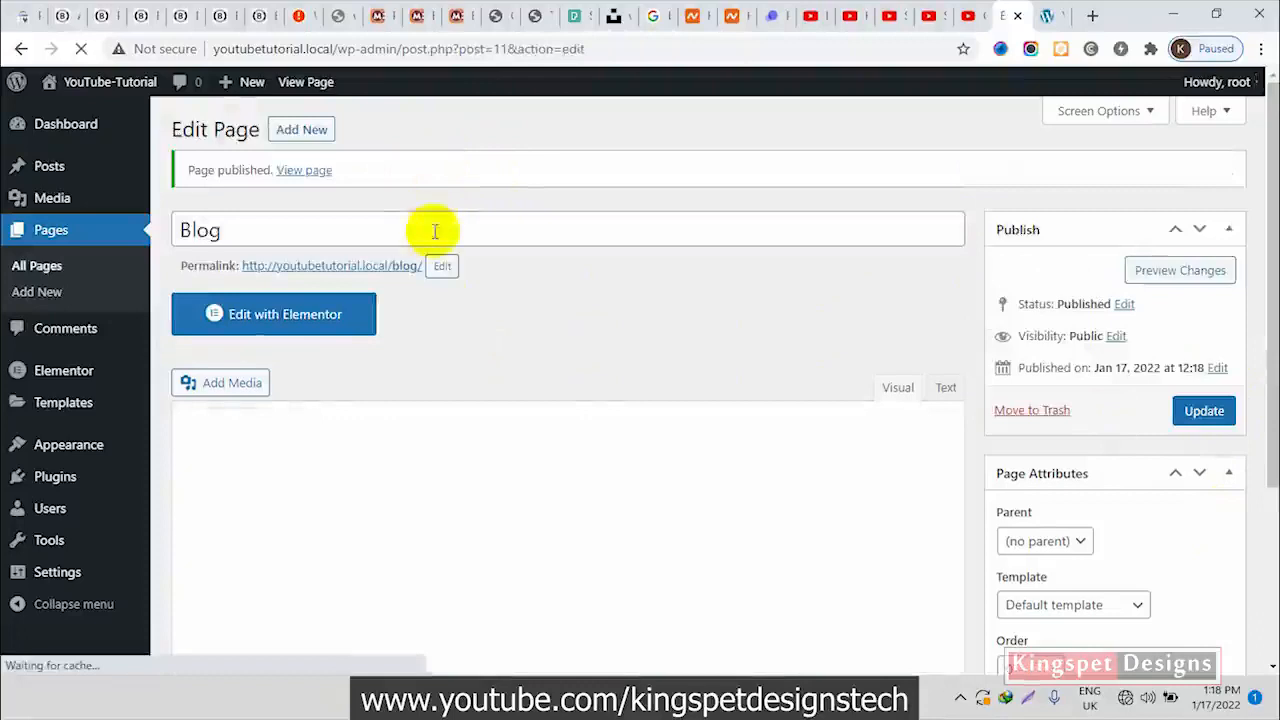
# Create a third page titled "About" and publish it
pyautogui.click(437, 231)
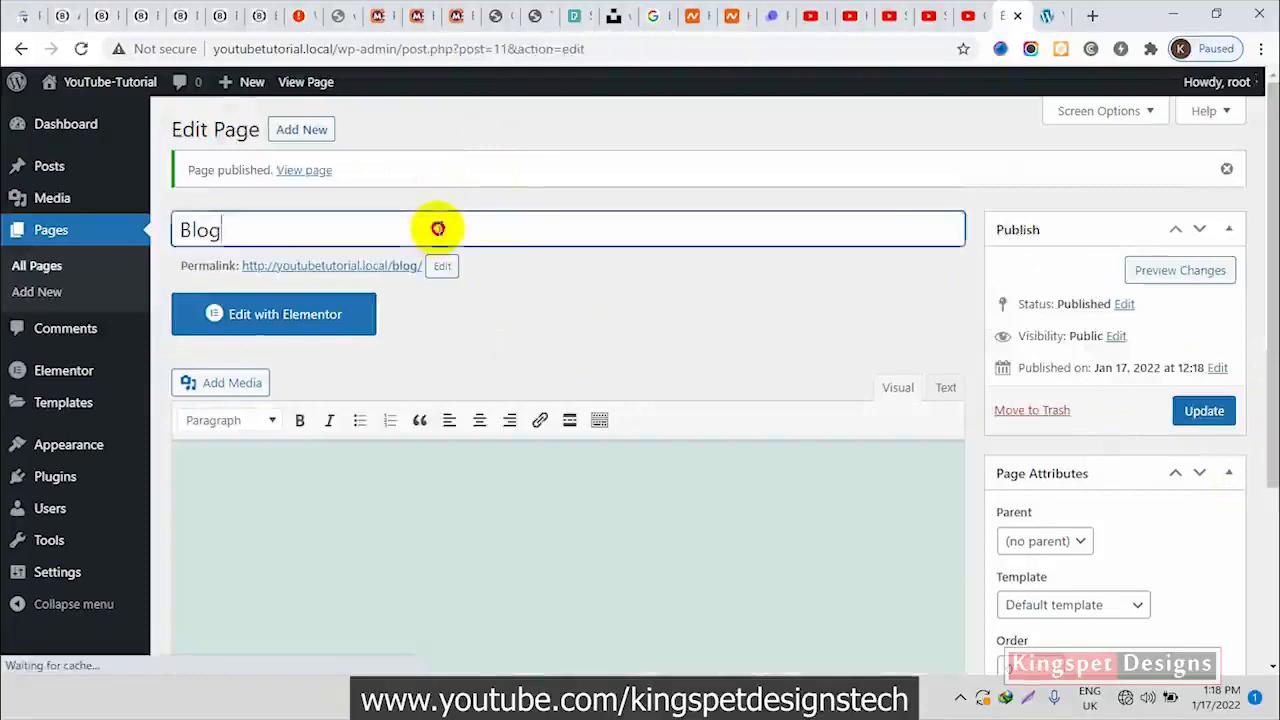
pyautogui.click(303, 131)
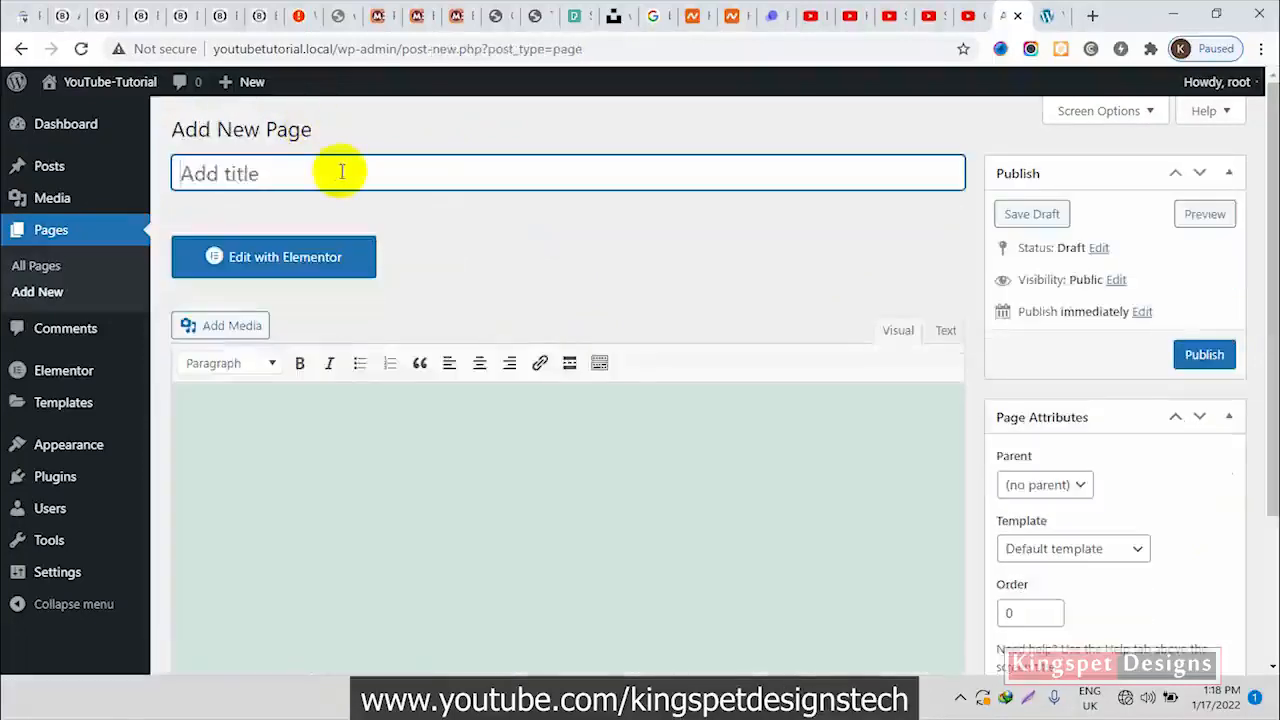
pyautogui.write('S')
pyautogui.press('BackSpace')
pyautogui.write('About')
pyautogui.click(1204, 354)
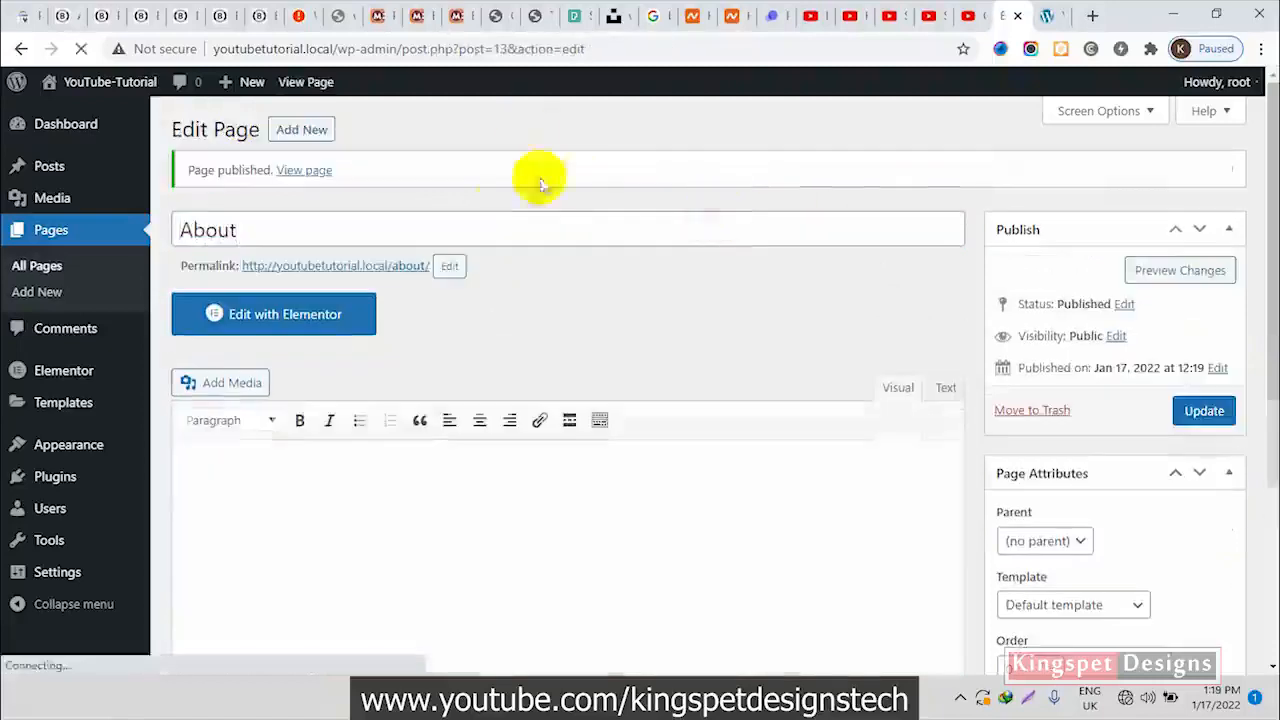
# Add one more page titled "Contact" and publish it
pyautogui.click(300, 129)
pyautogui.write('Contact')
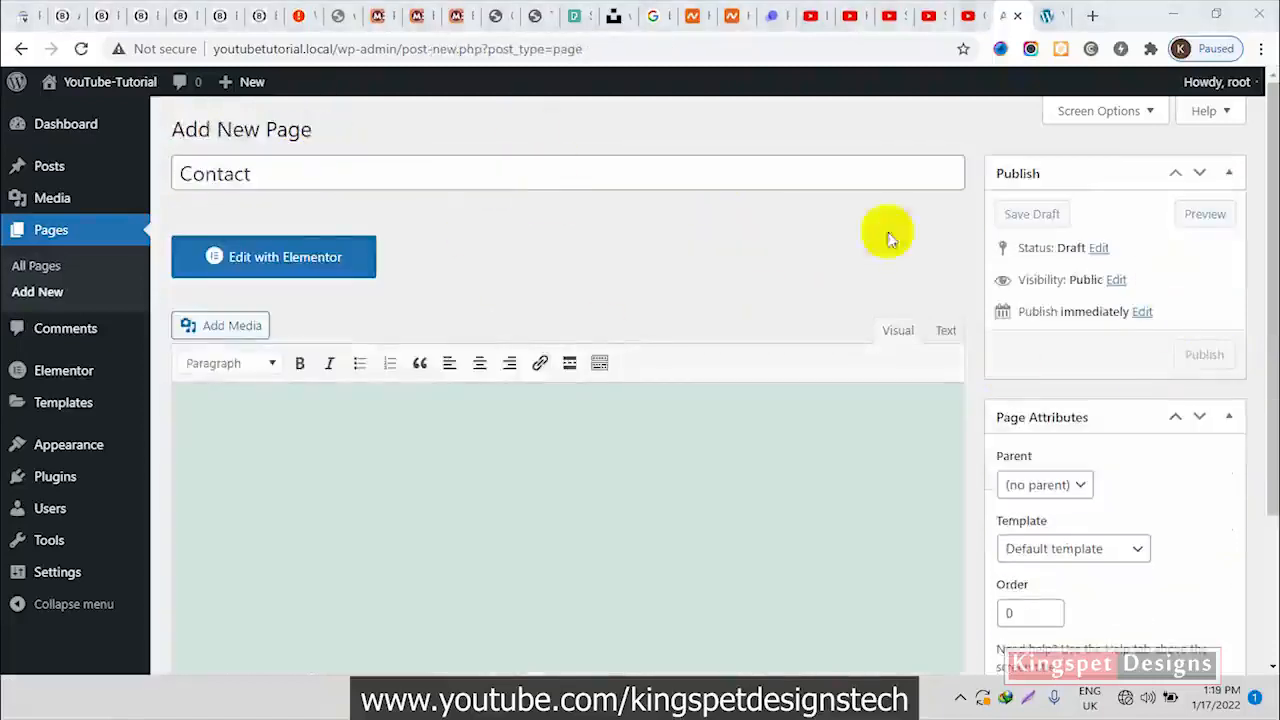
pyautogui.click(1200, 354)
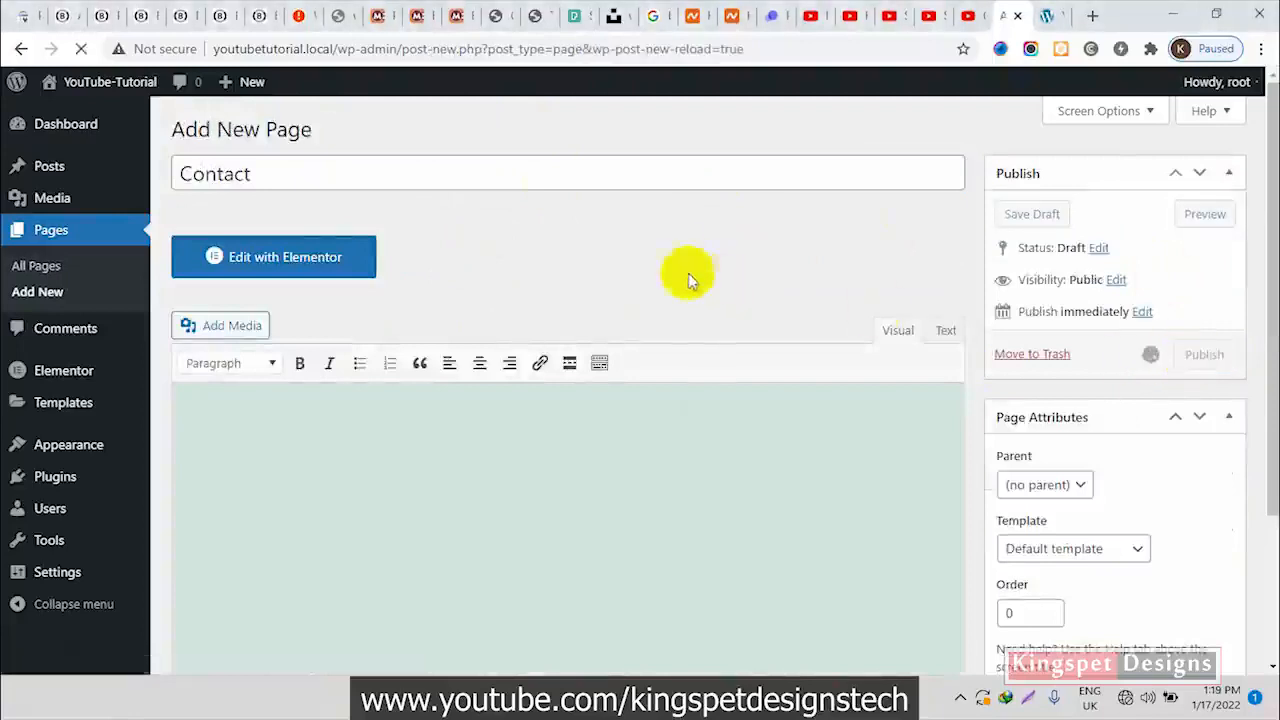
pyautogui.click(341, 179)
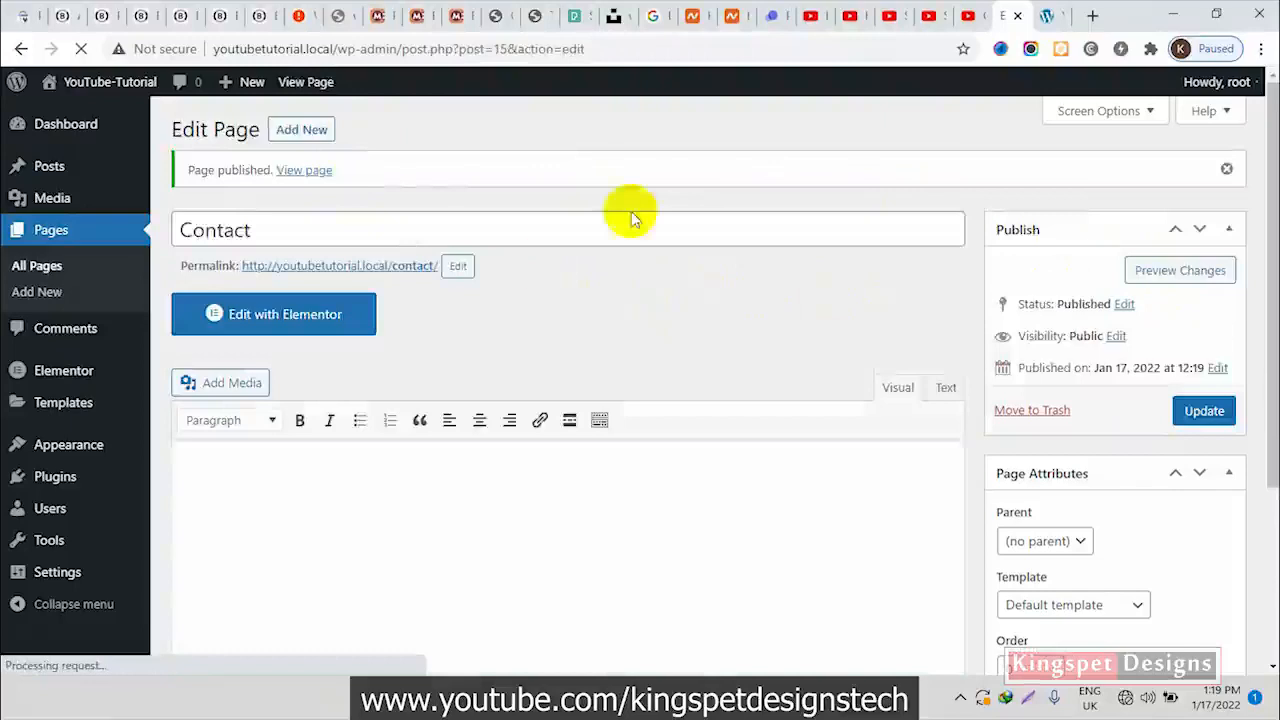
# Open the list of all pages, and reload the site's front page to look for a navigation menu
pyautogui.click(37, 270)
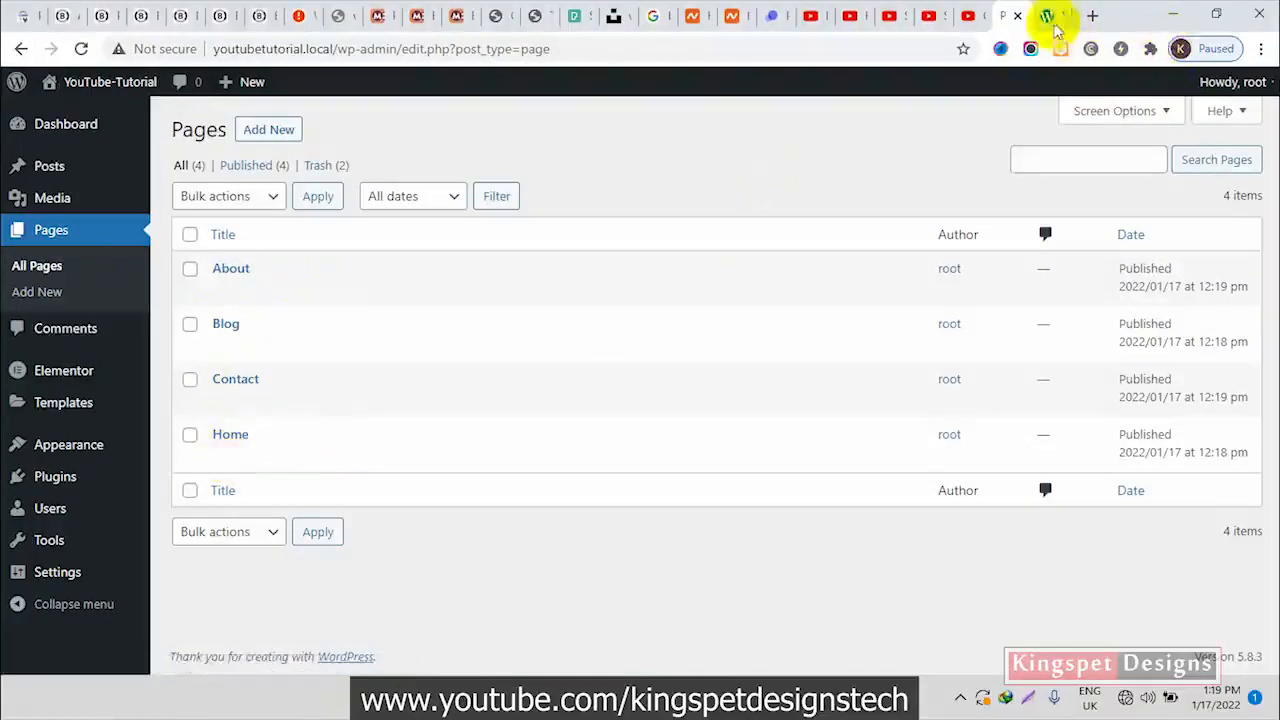
pyautogui.click(1050, 18)
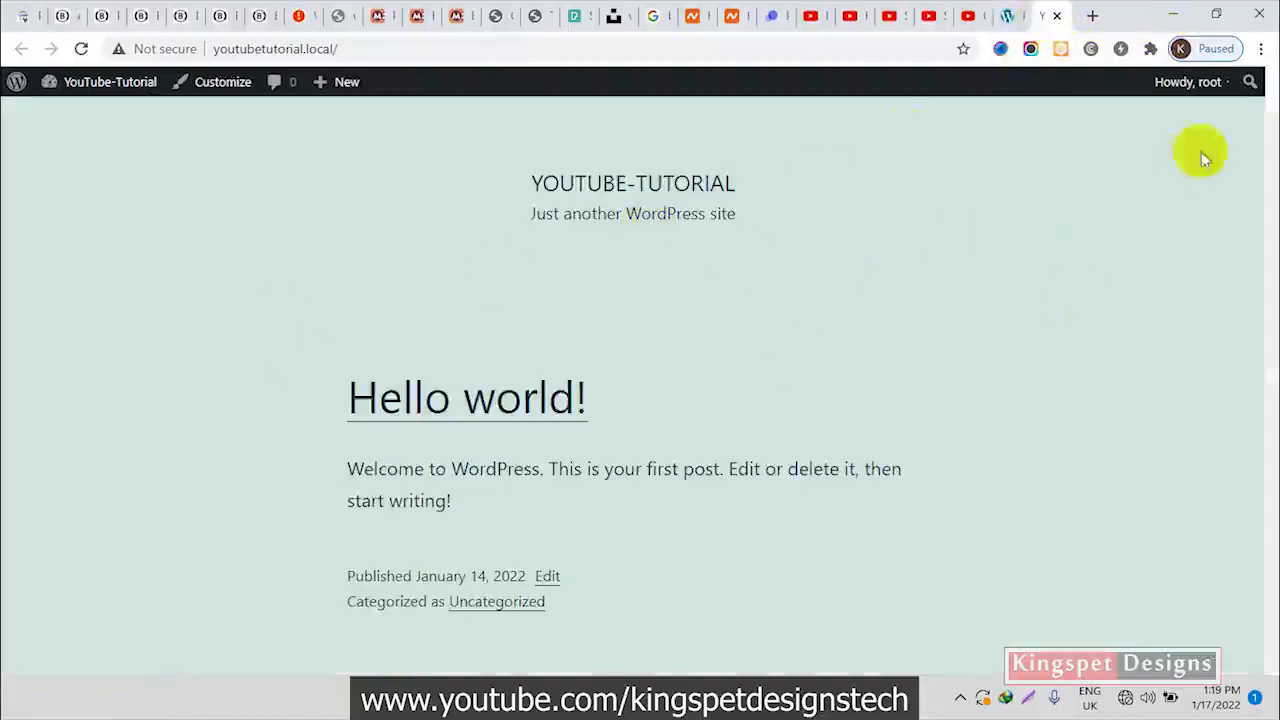
pyautogui.click(81, 48)
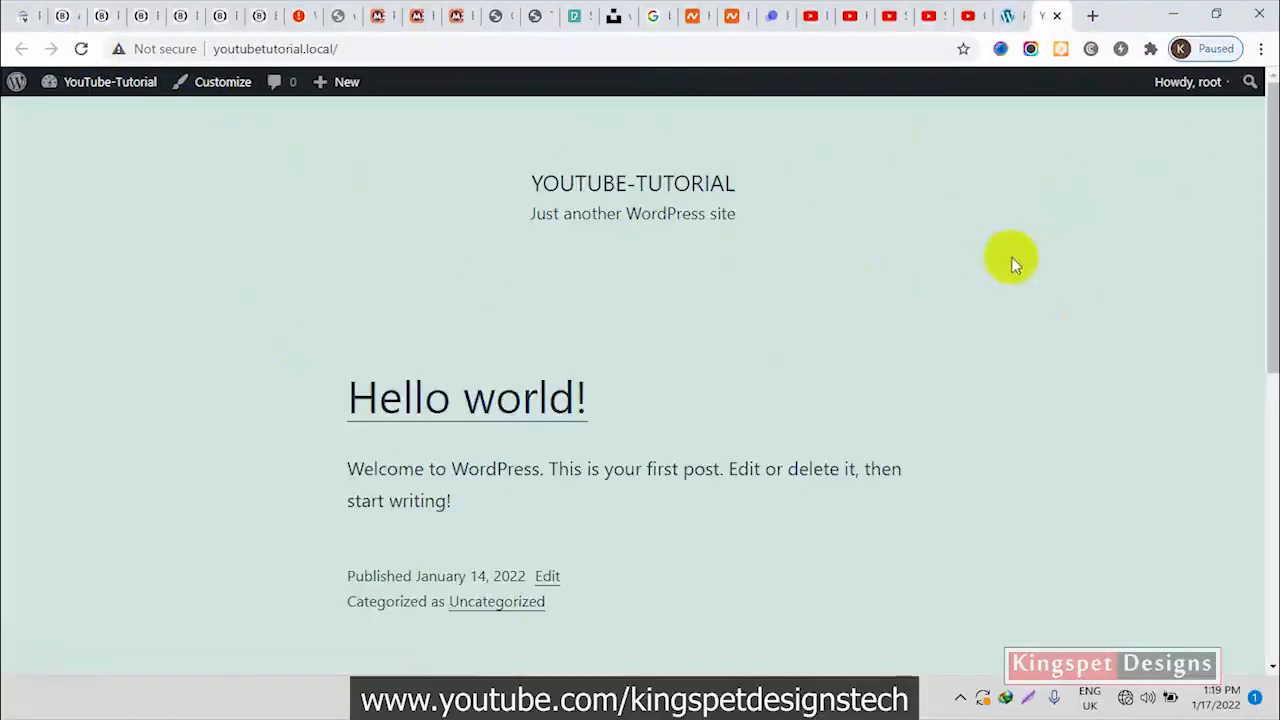
pyautogui.scroll(-5, 714, 237)
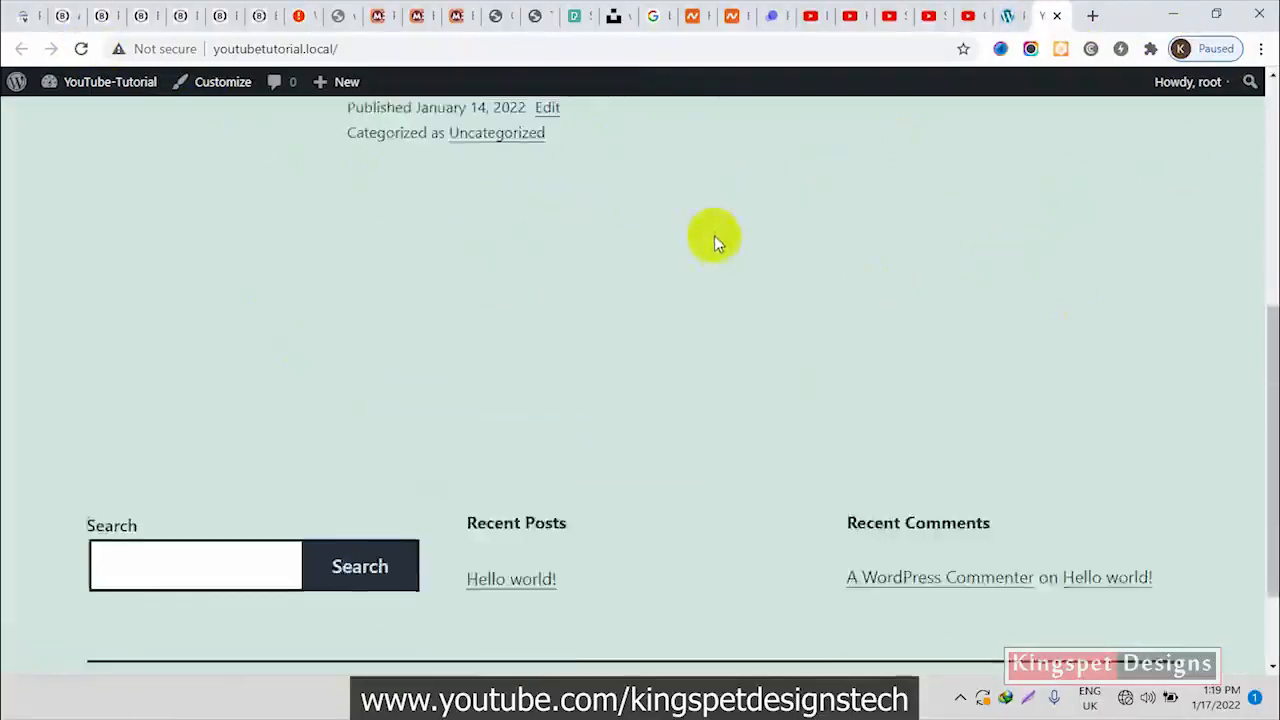
pyautogui.scroll(1, 716, 243)
pyautogui.scroll(-3, 718, 244)
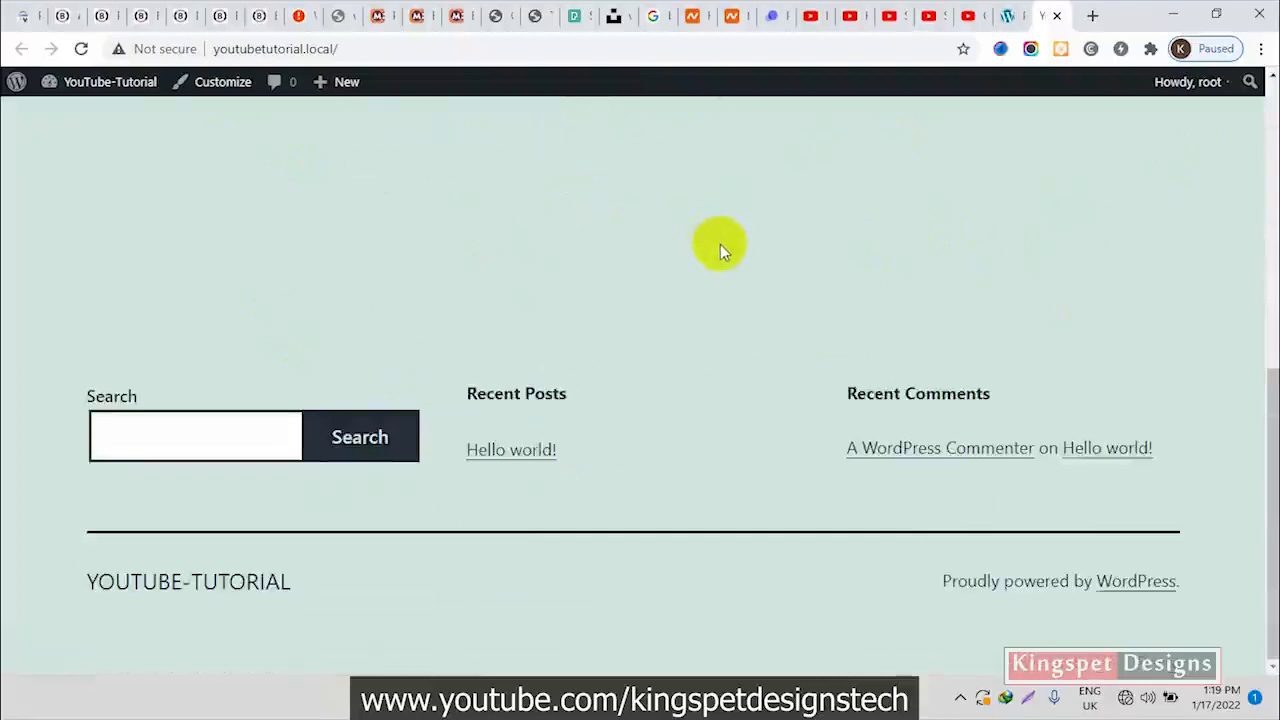
# Return to the WordPress admin and create a navigation menu named "Main Menu"
pyautogui.click(1010, 14)
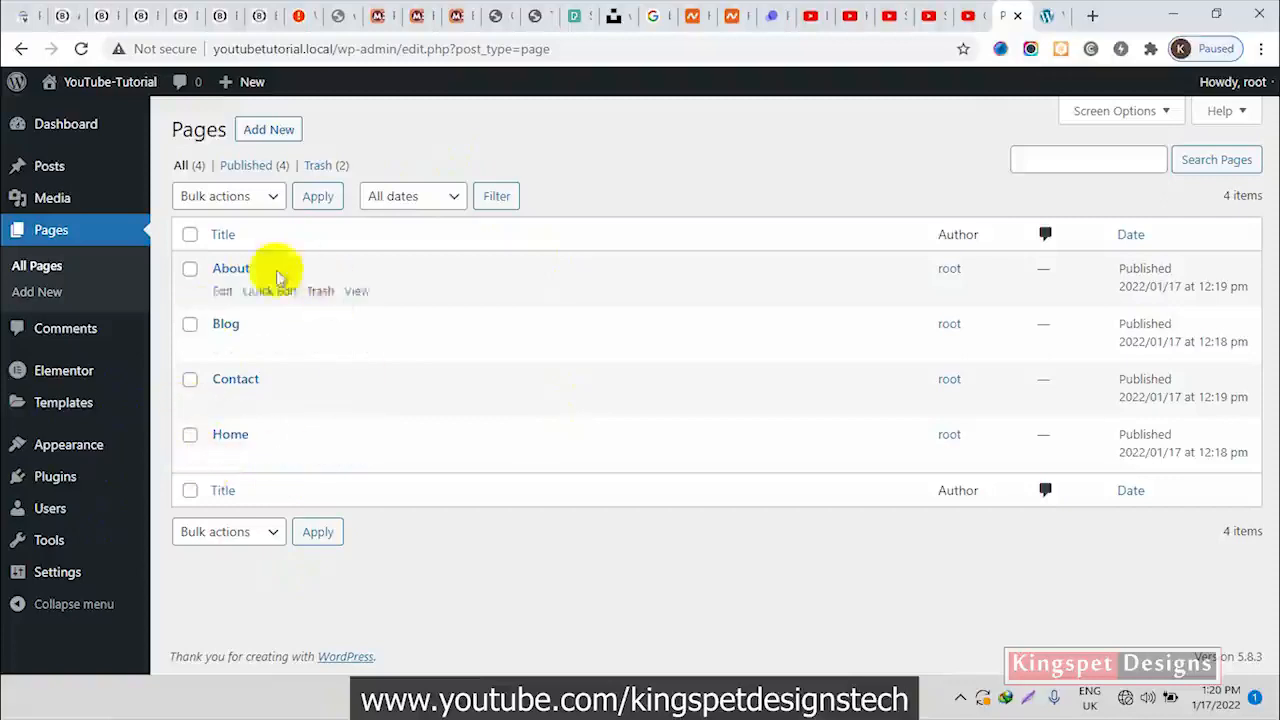
pyautogui.click(60, 540)
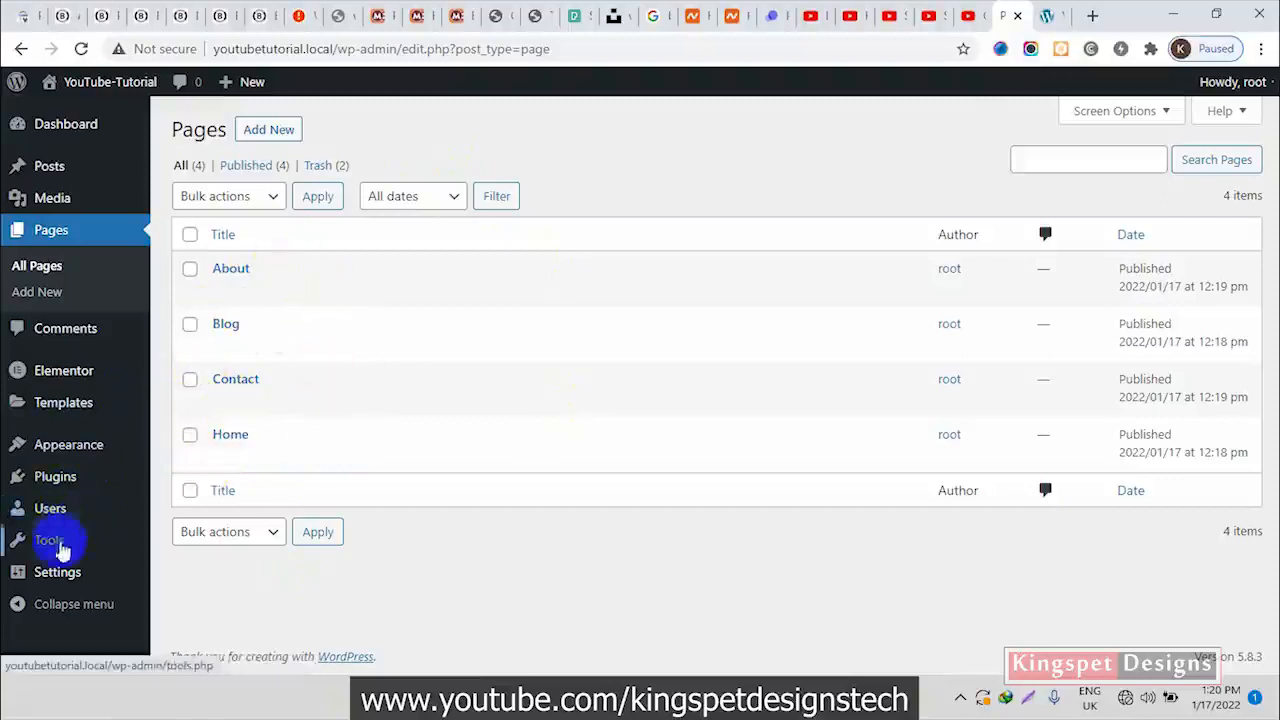
pyautogui.moveTo(70, 448)
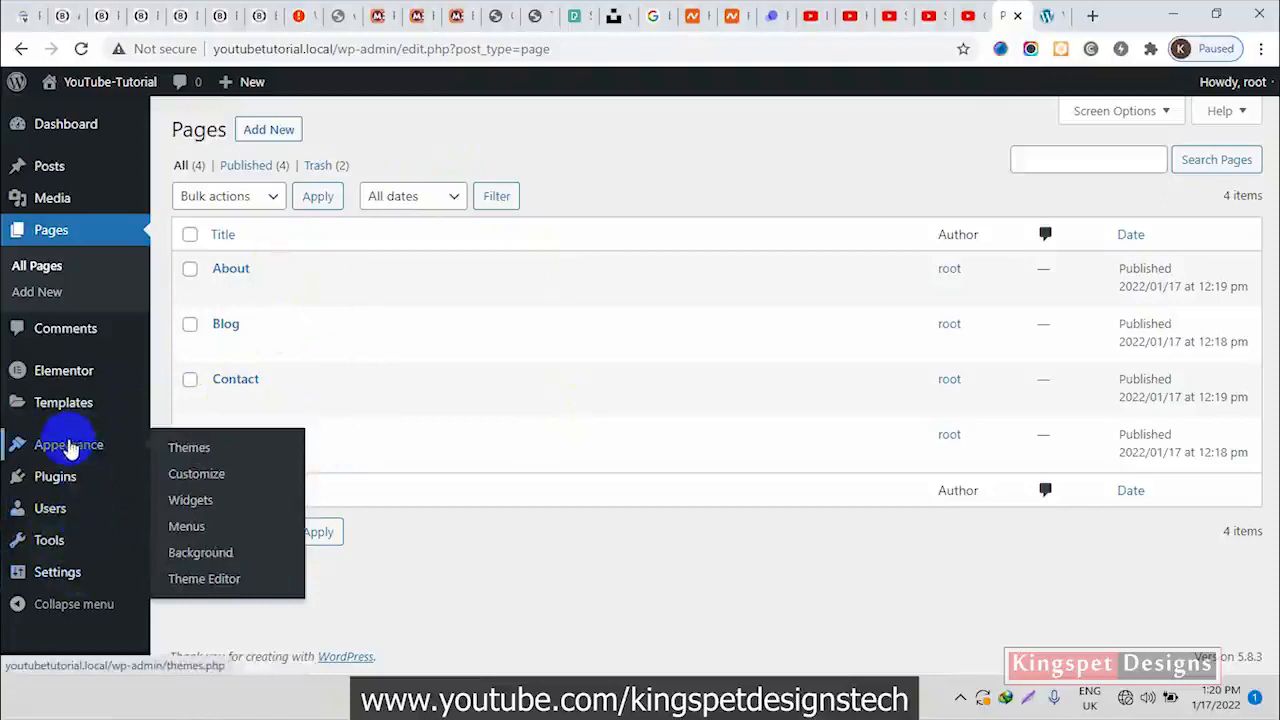
pyautogui.click(195, 535)
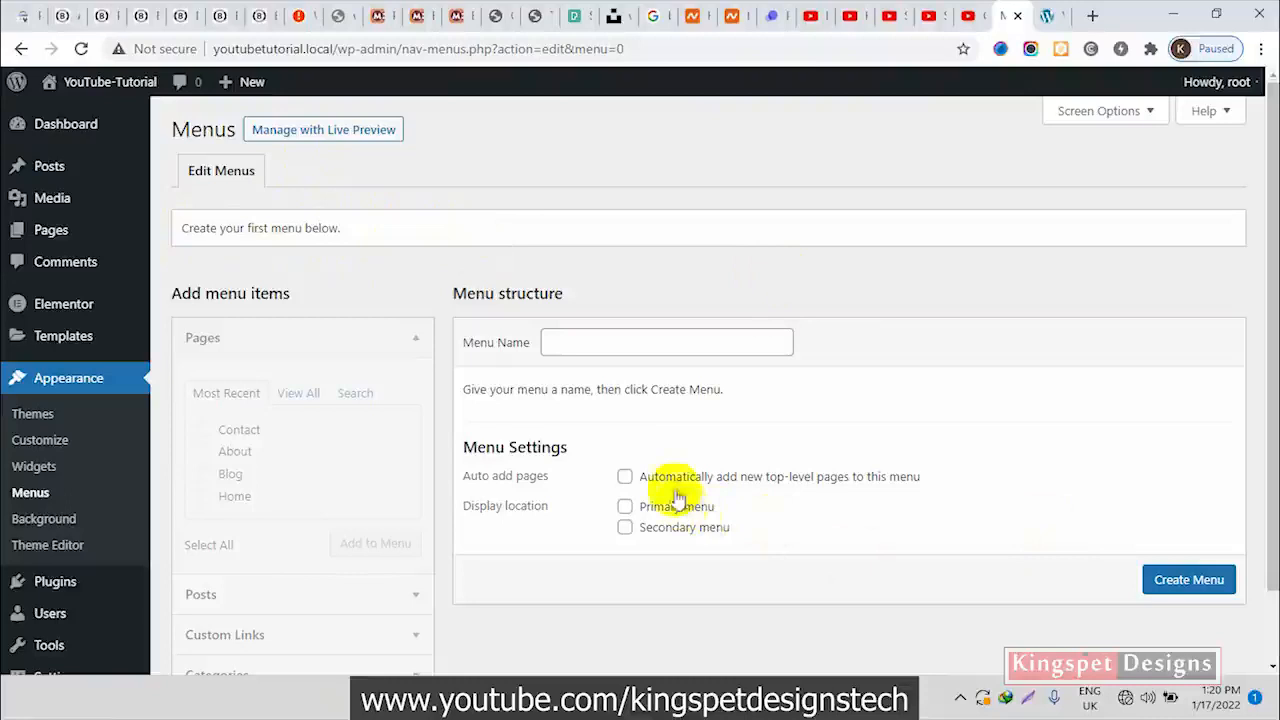
pyautogui.click(624, 342)
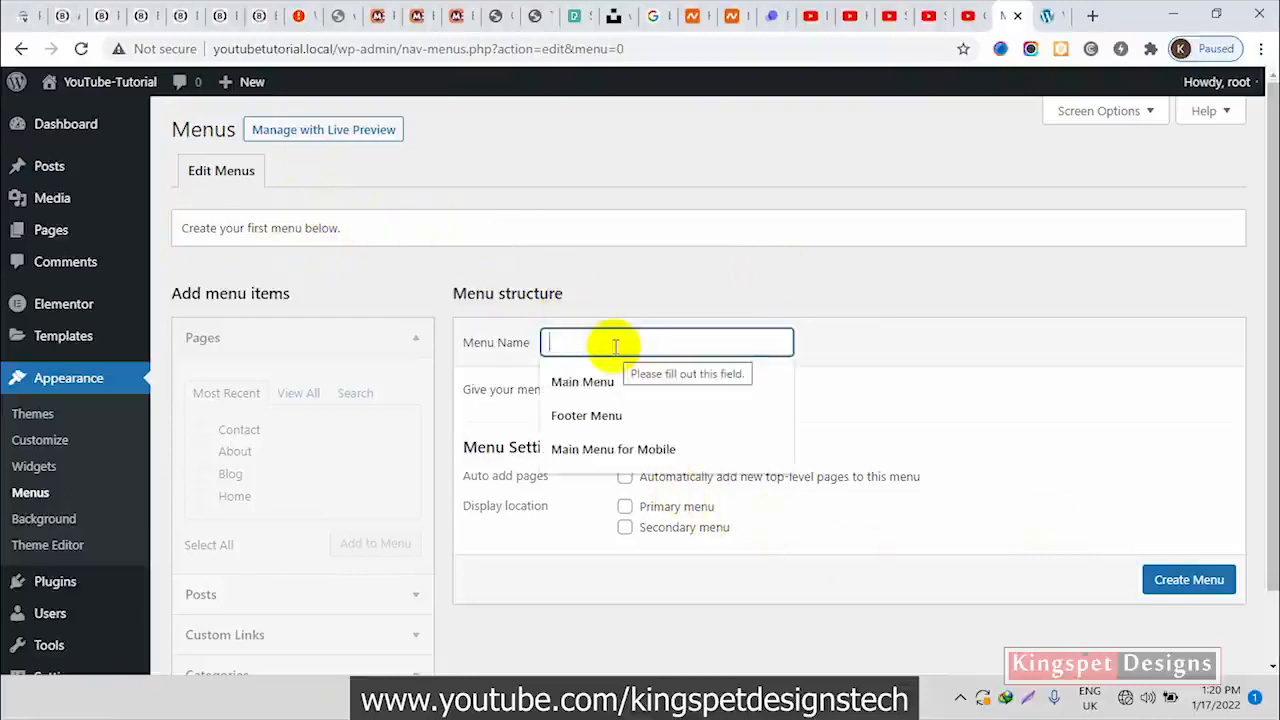
pyautogui.click(590, 381)
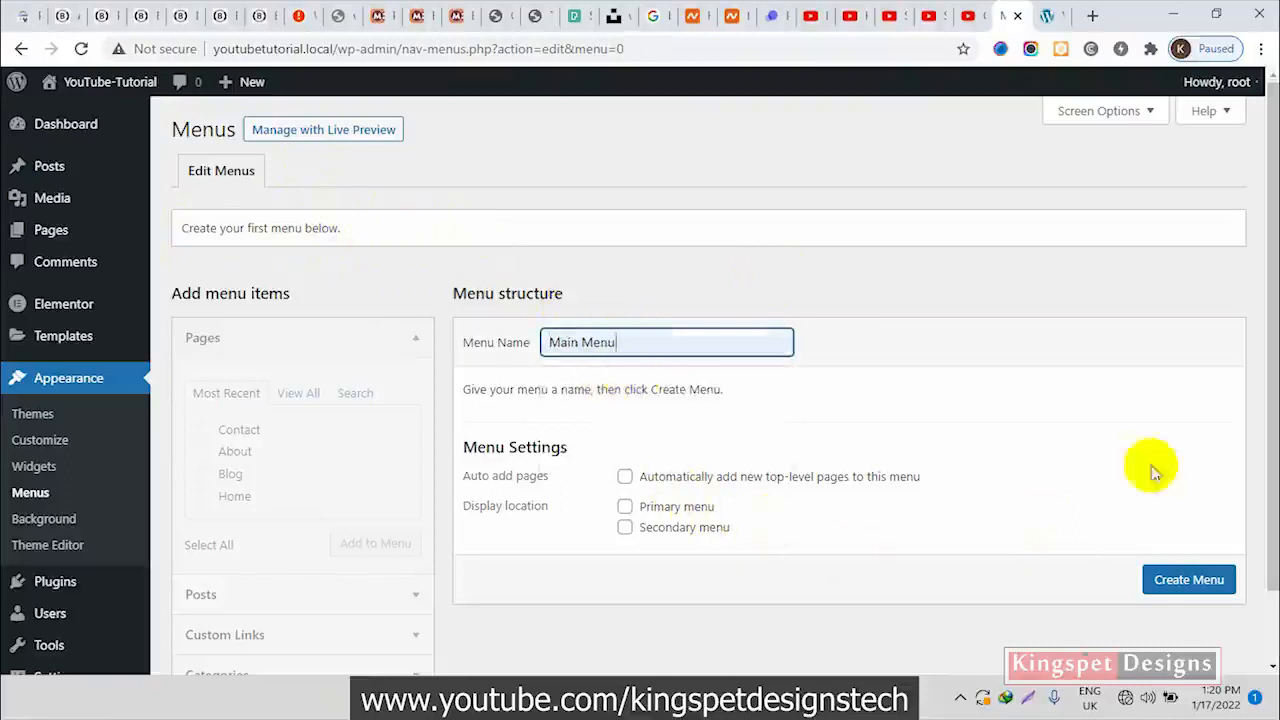
pyautogui.click(1200, 581)
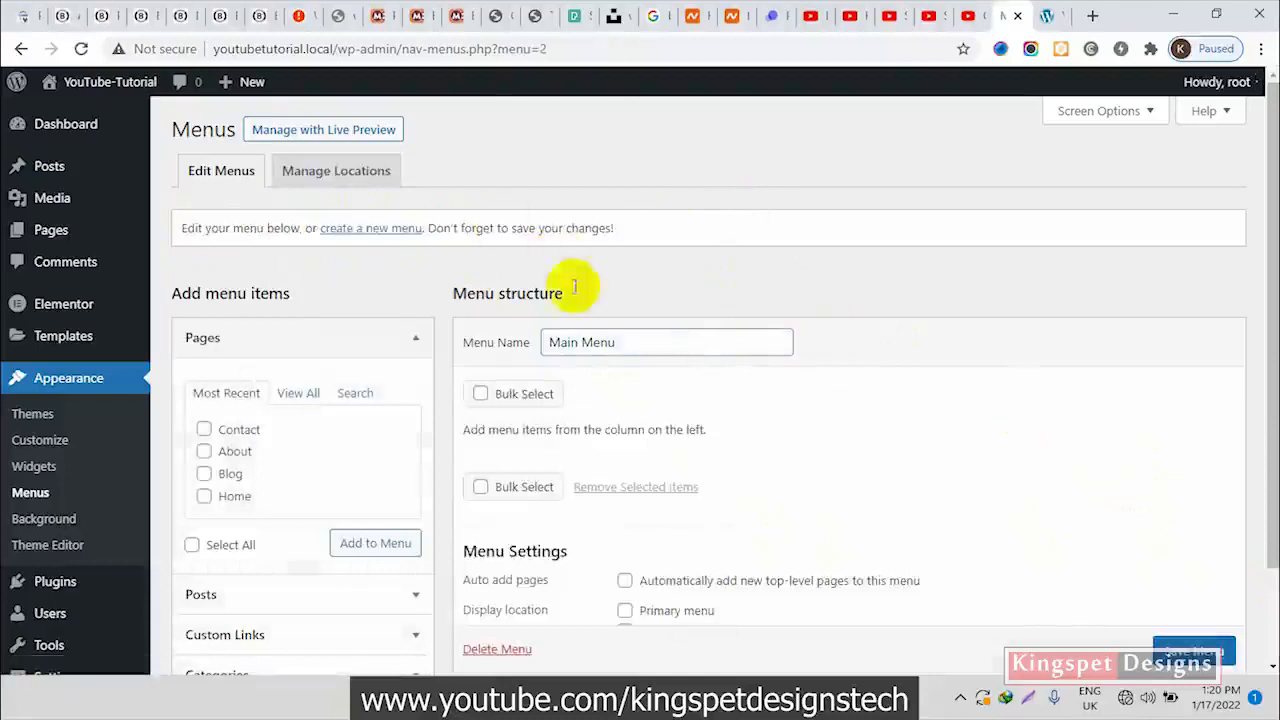
# Add the Home, Blog, About and Contact pages to Main Menu
pyautogui.scroll(-1, 600, 271)
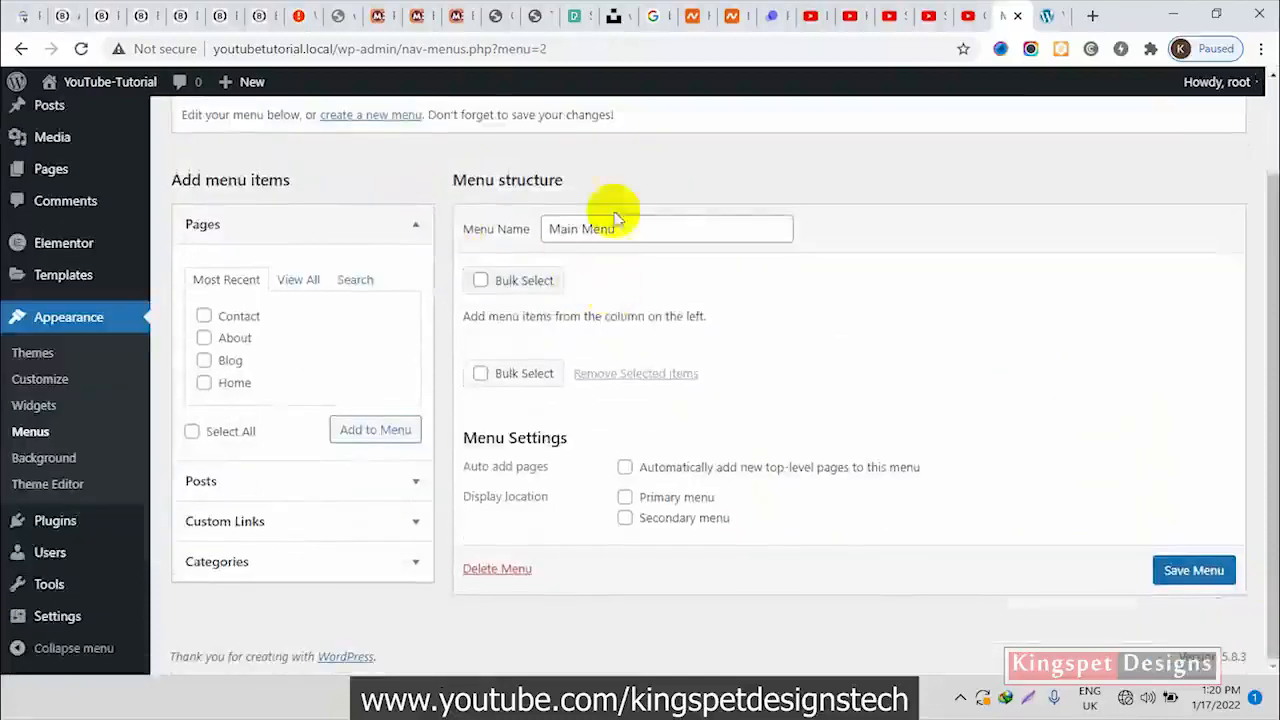
pyautogui.click(651, 233)
pyautogui.click(926, 205)
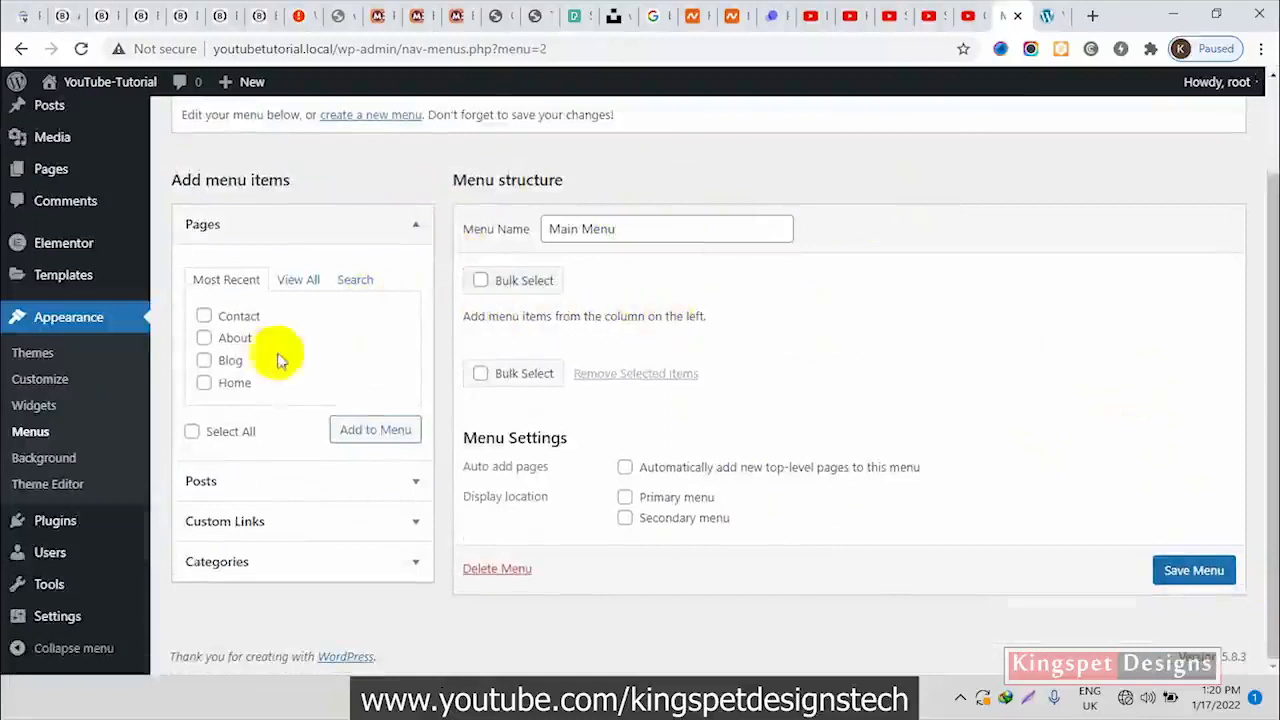
pyautogui.click(298, 280)
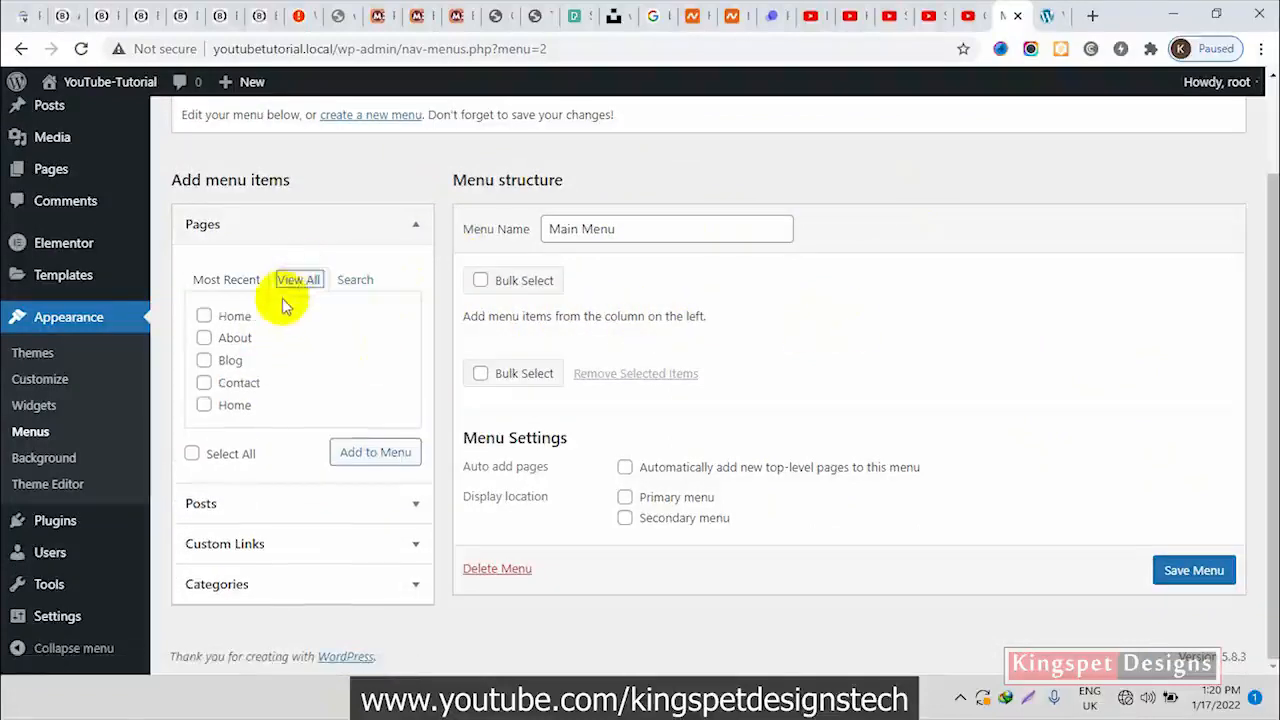
pyautogui.click(227, 280)
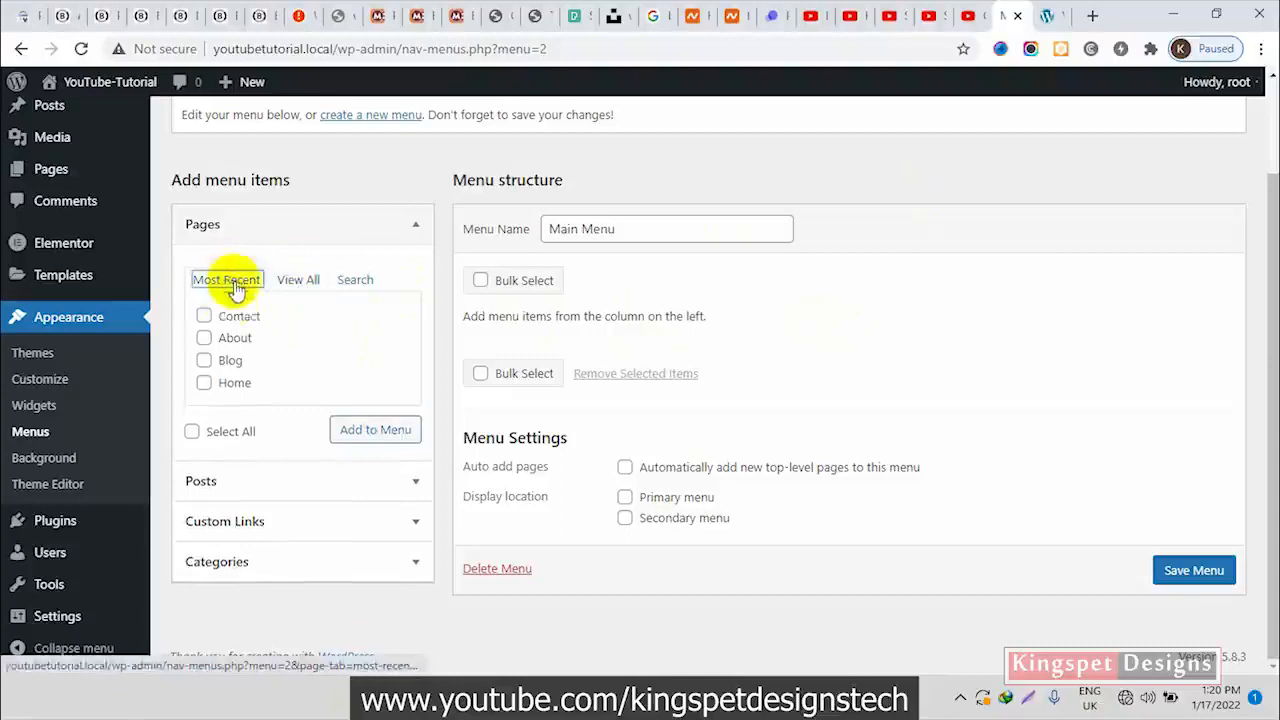
pyautogui.click(204, 383)
pyautogui.click(204, 361)
pyautogui.click(205, 339)
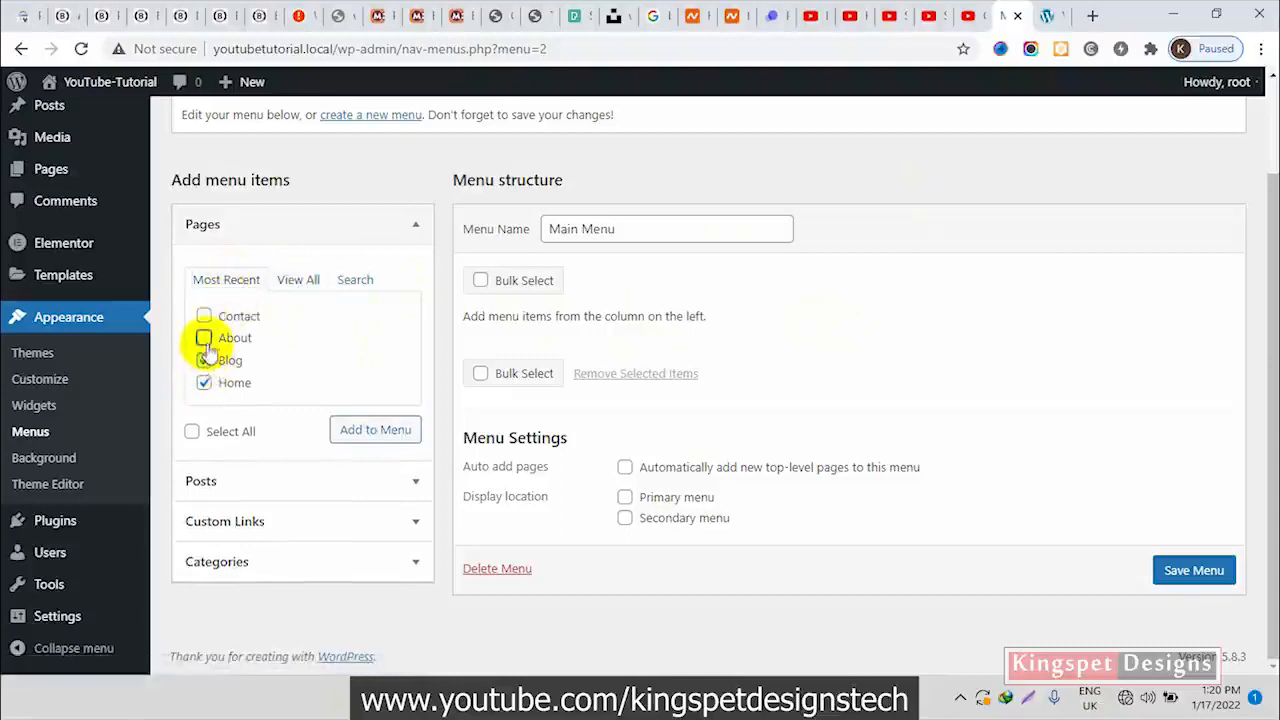
pyautogui.click(205, 316)
pyautogui.click(360, 432)
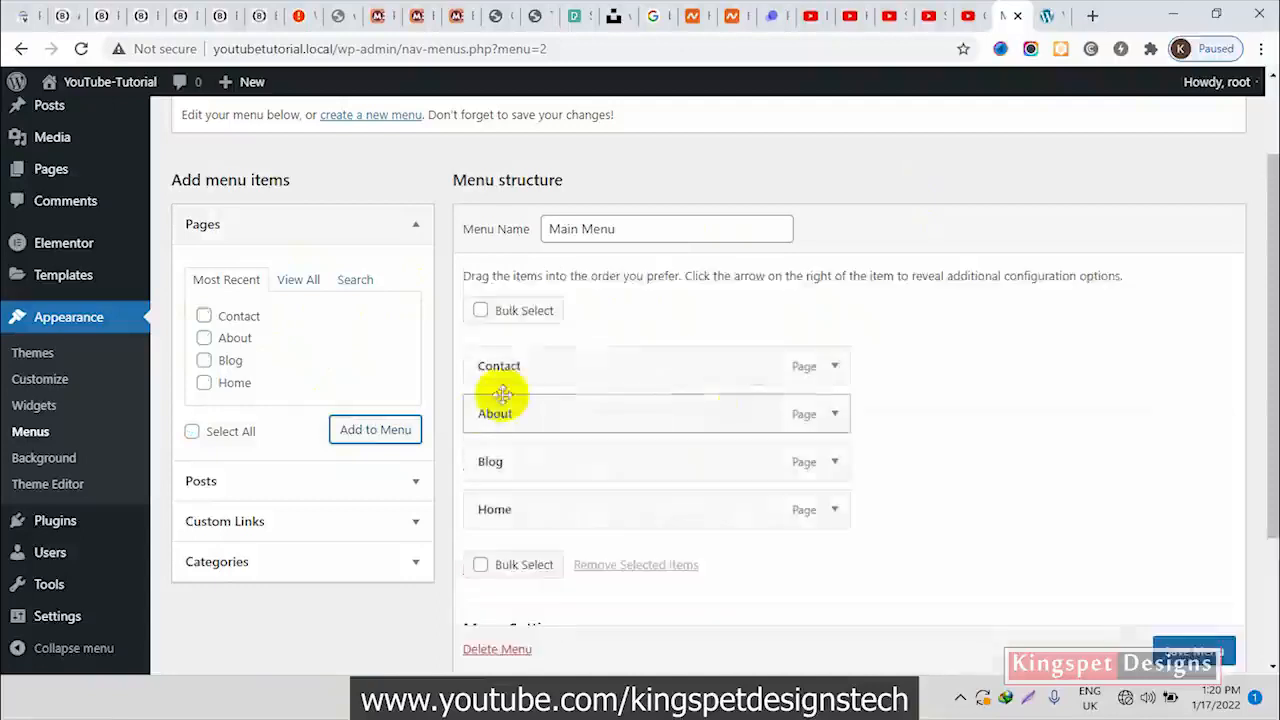
# Reorder the menu items to Home, About, Blog, Contact
pyautogui.moveTo(565, 513); pyautogui.dragTo(567, 371)
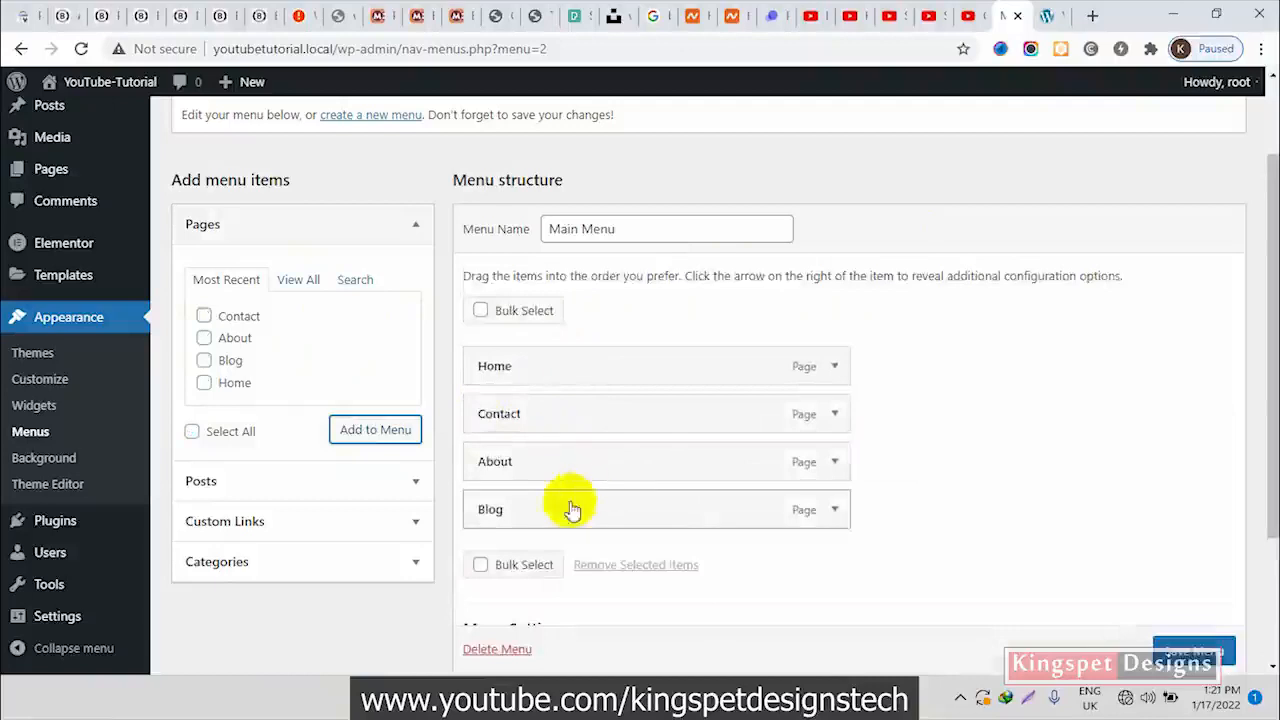
pyautogui.moveTo(543, 454); pyautogui.dragTo(545, 416)
pyautogui.moveTo(537, 471); pyautogui.dragTo(534, 517)
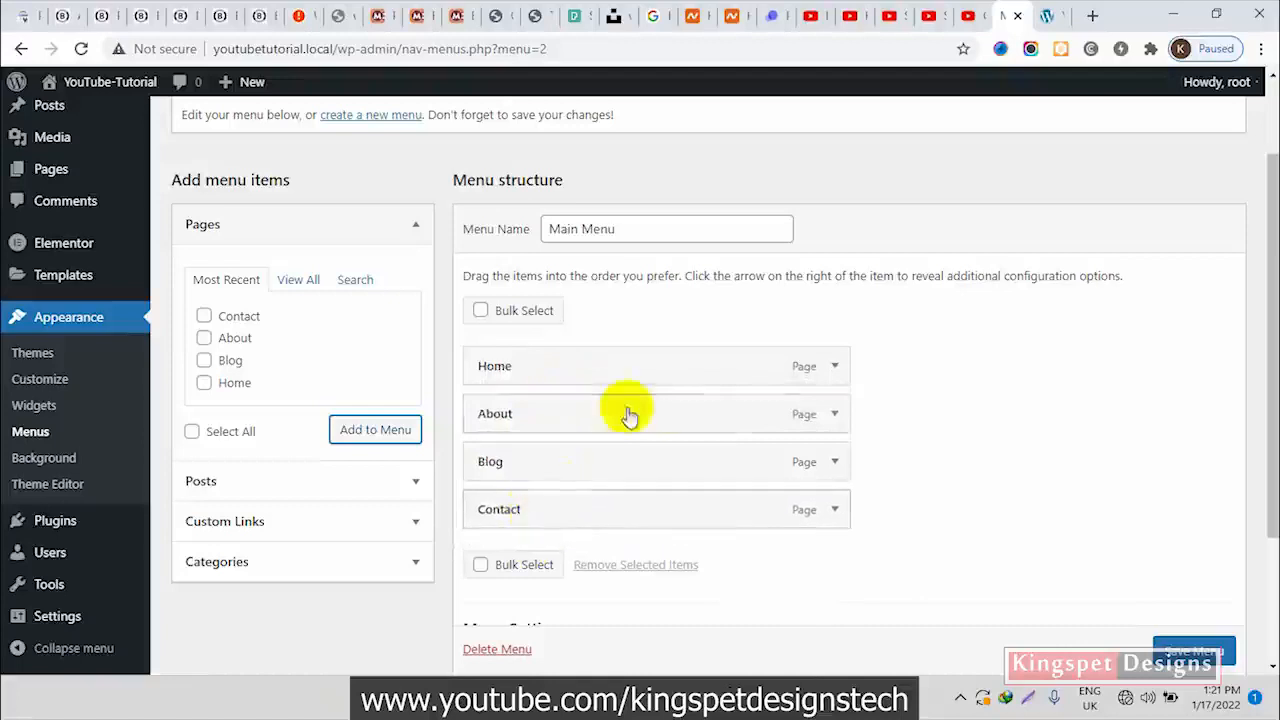
# Assign Main Menu to the Primary menu display location and save the menu
pyautogui.scroll(-2, 1046, 455)
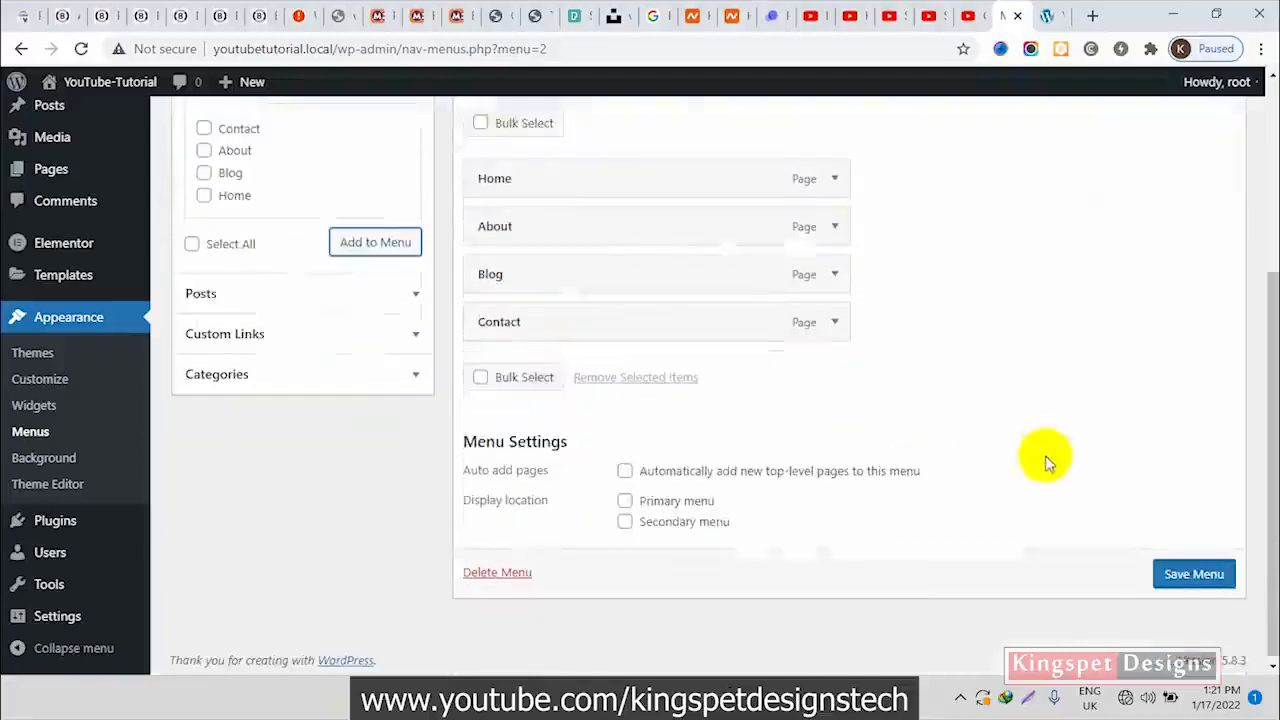
pyautogui.click(628, 504)
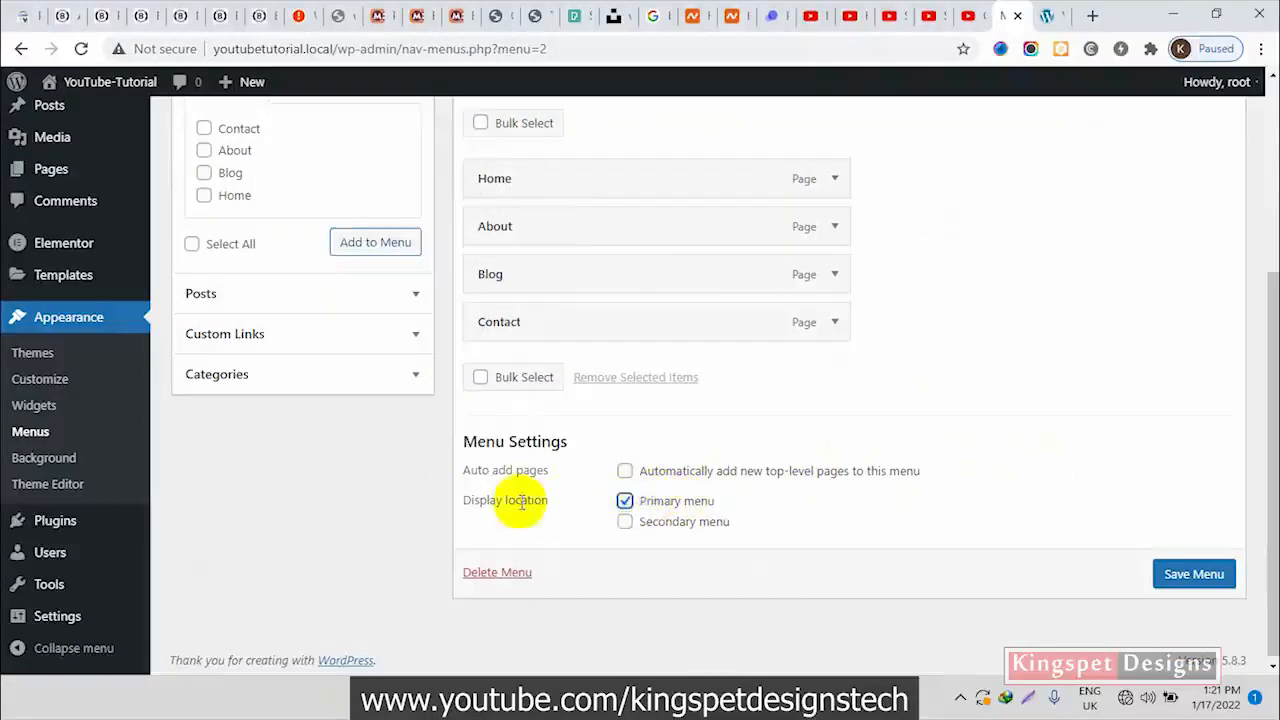
pyautogui.click(1193, 578)
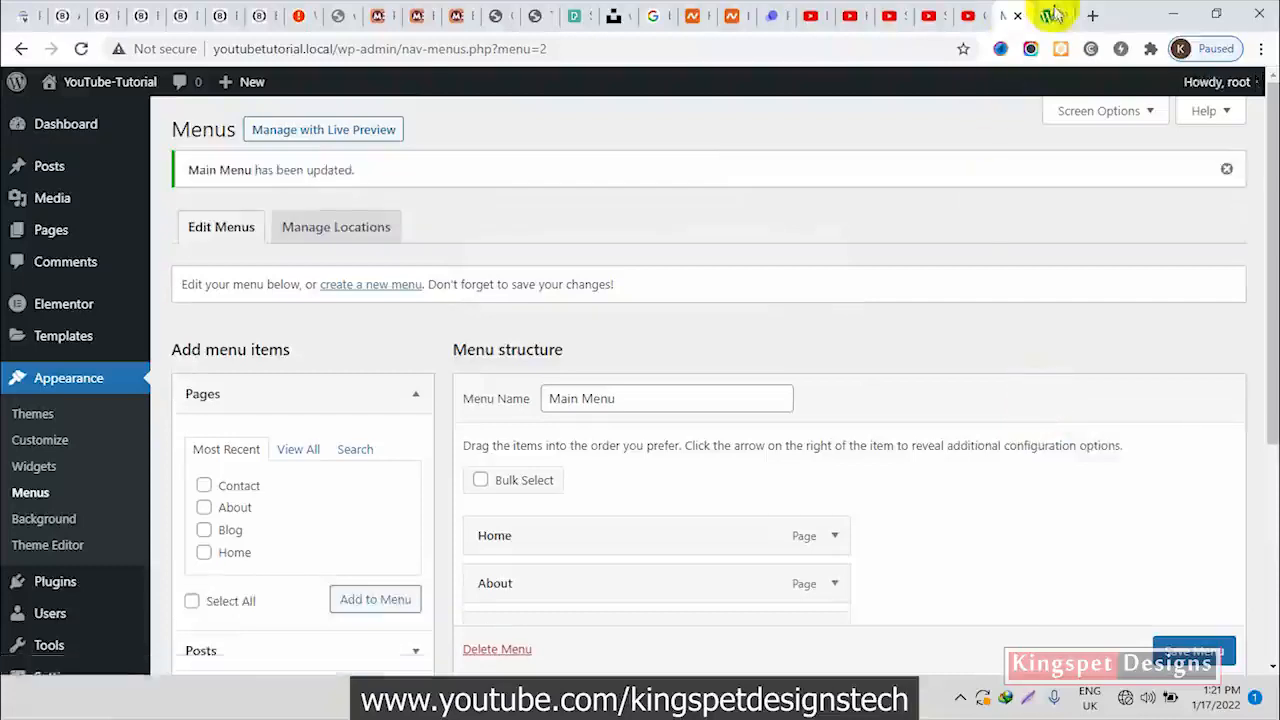
# Reload the site's front page and examine the navigation links in its header
pyautogui.click(1048, 15)
pyautogui.click(83, 48)
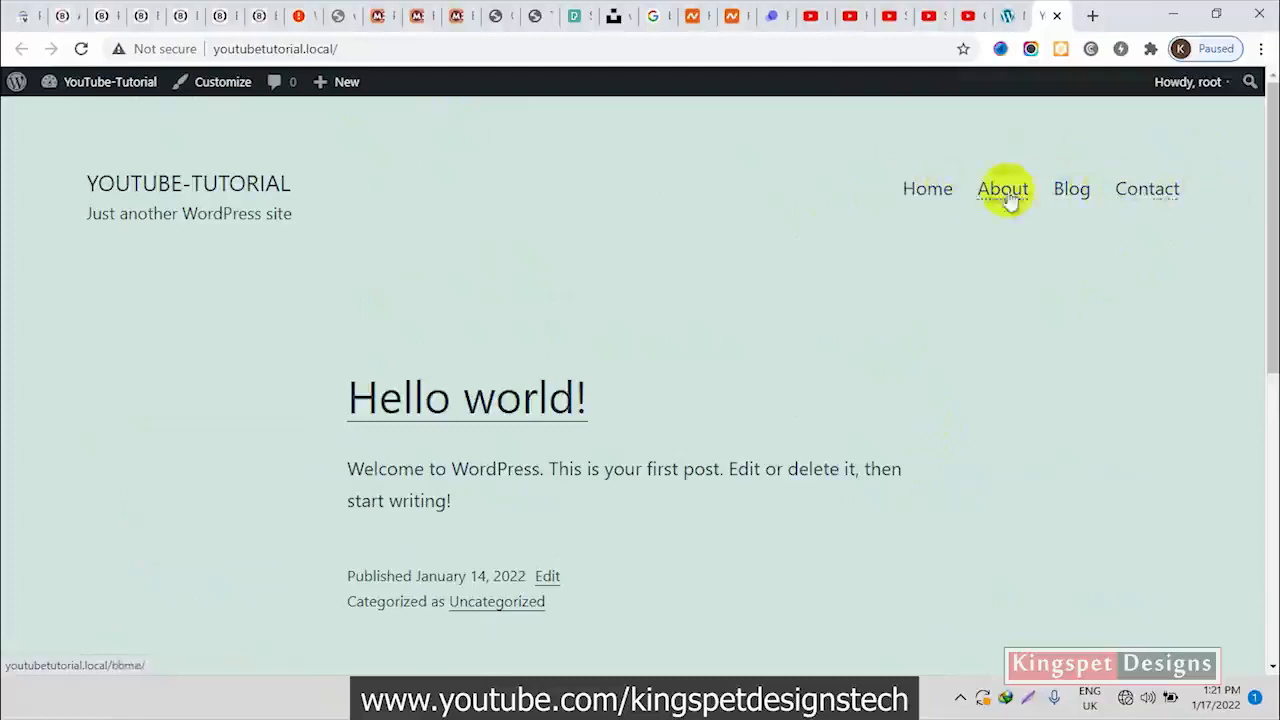
pyautogui.moveTo(994, 157); pyautogui.dragTo(1049, 257)
pyautogui.click(820, 243)
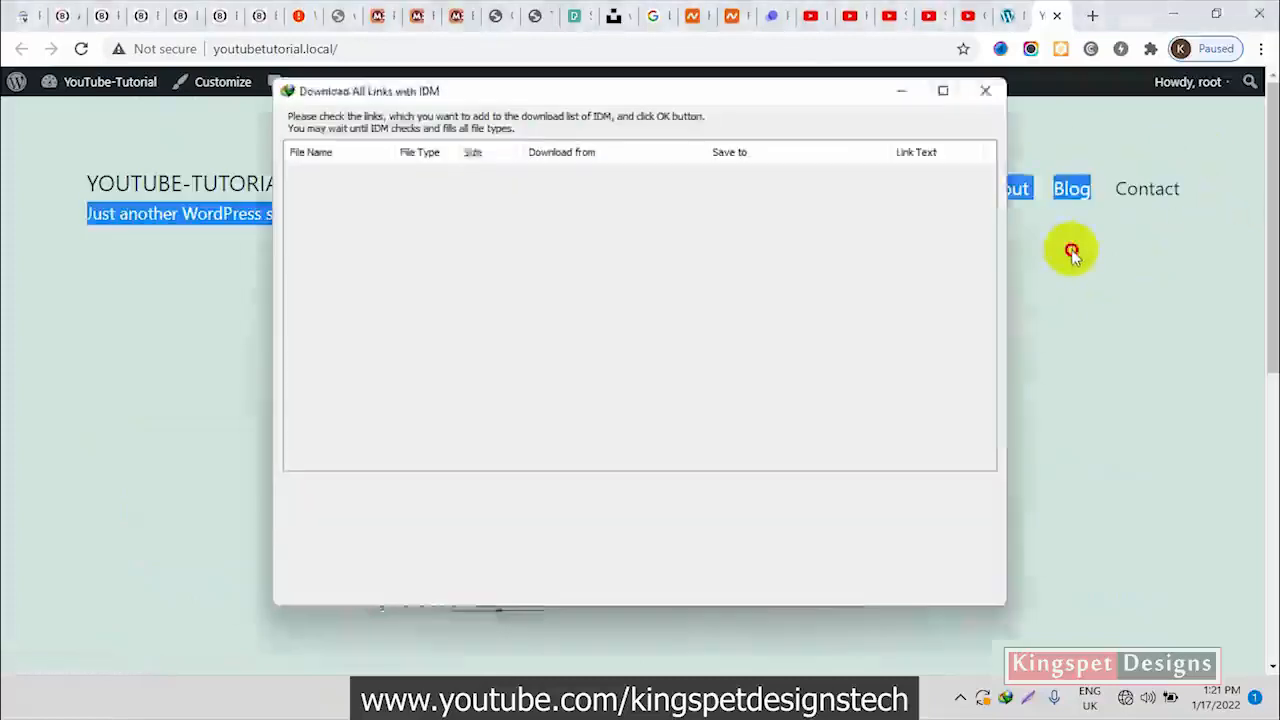
pyautogui.click(993, 86)
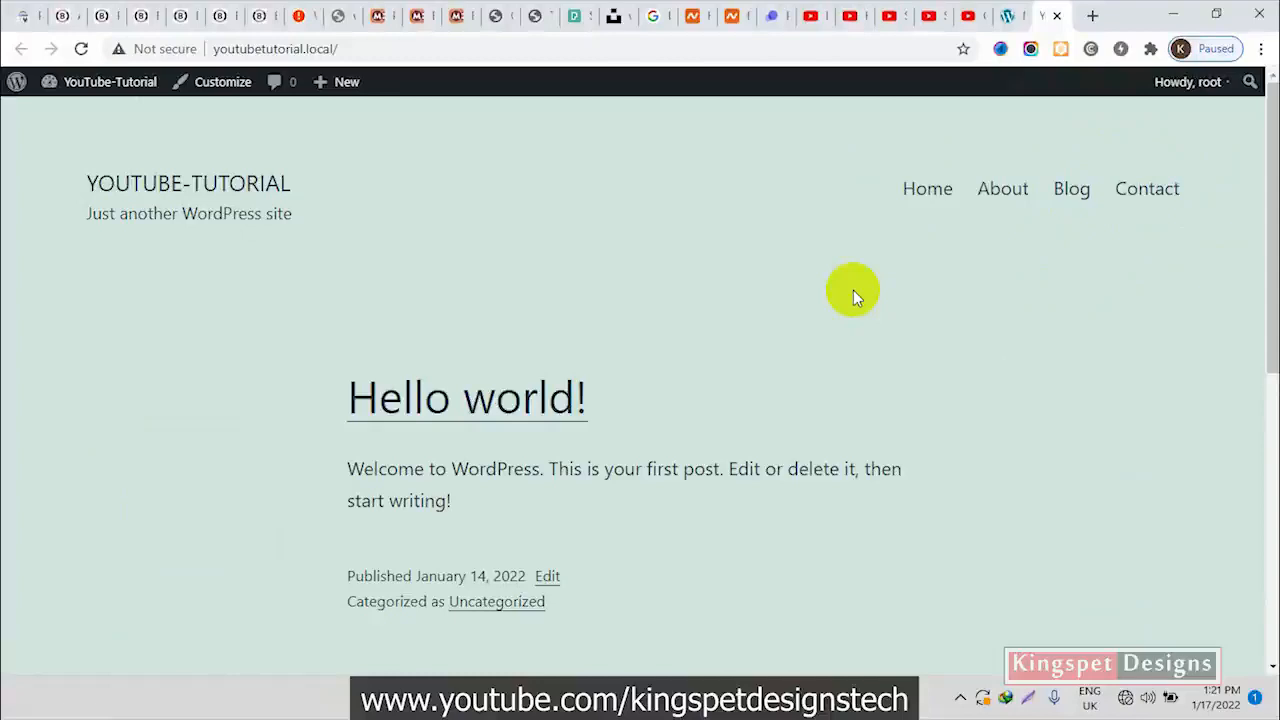
# Return to the WordPress dashboard and start a new Elementor template in a separate browser tab
pyautogui.click(1006, 17)
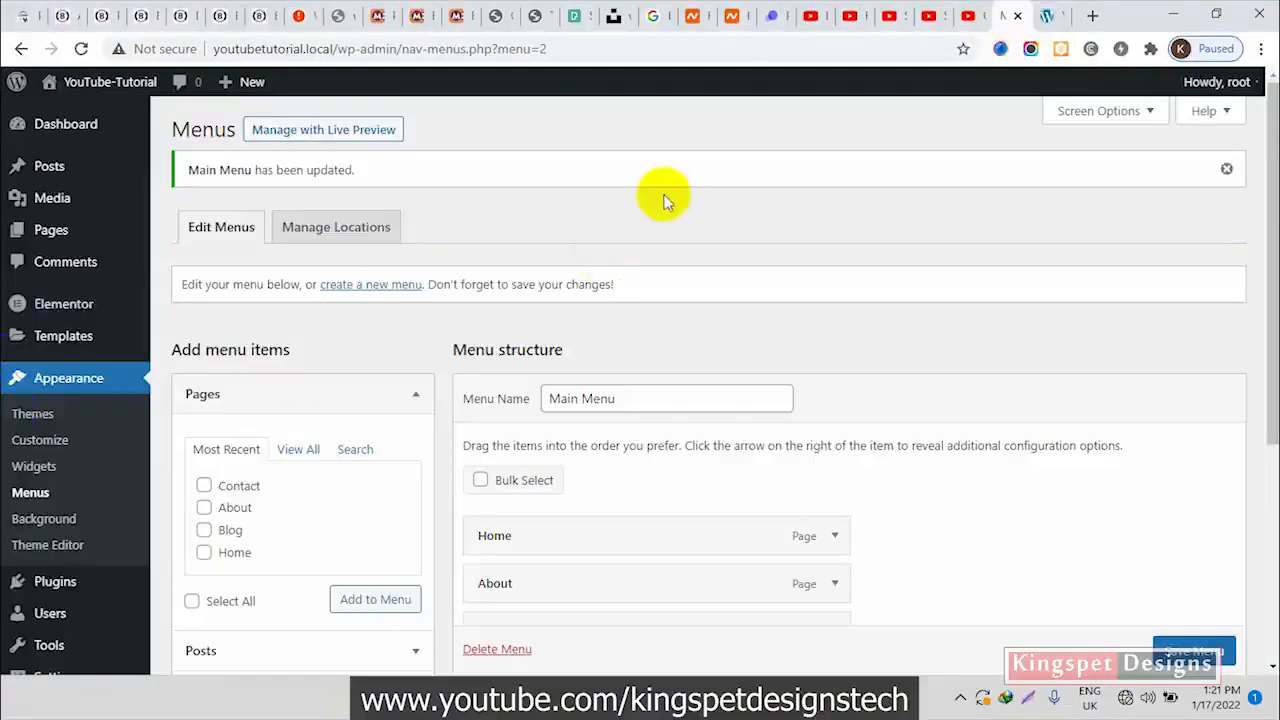
pyautogui.click(68, 312)
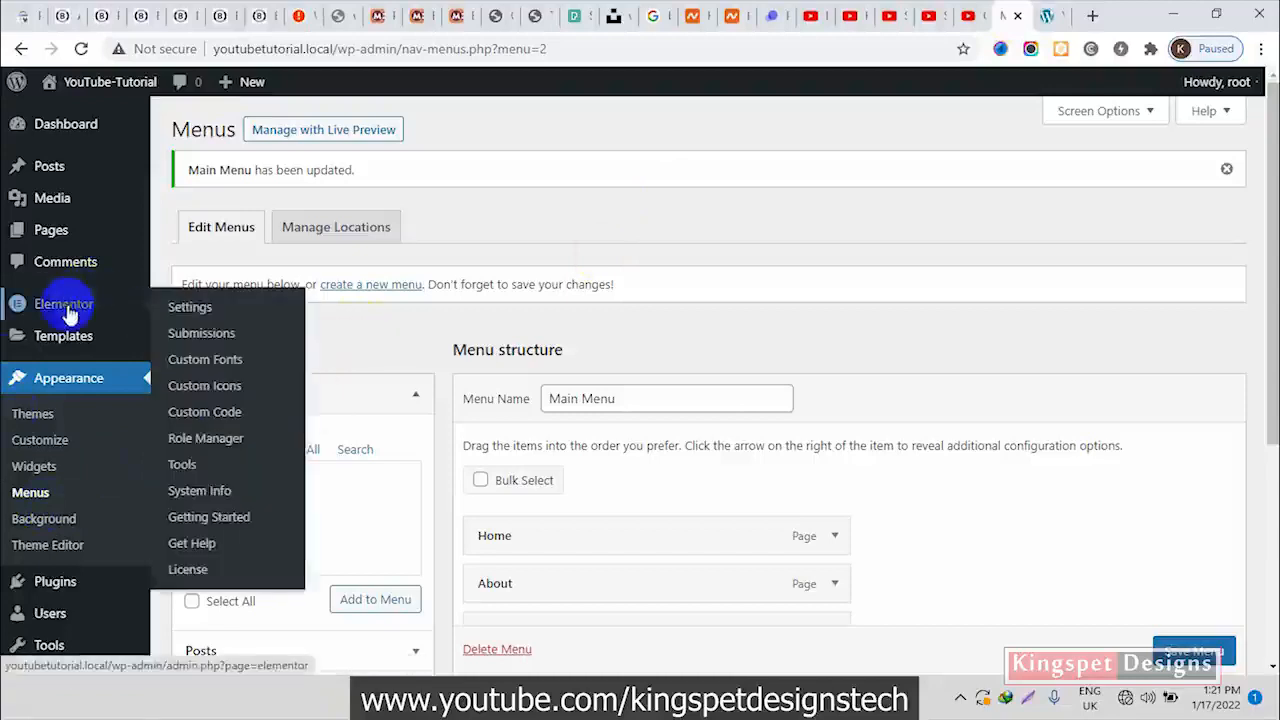
pyautogui.moveTo(66, 340)
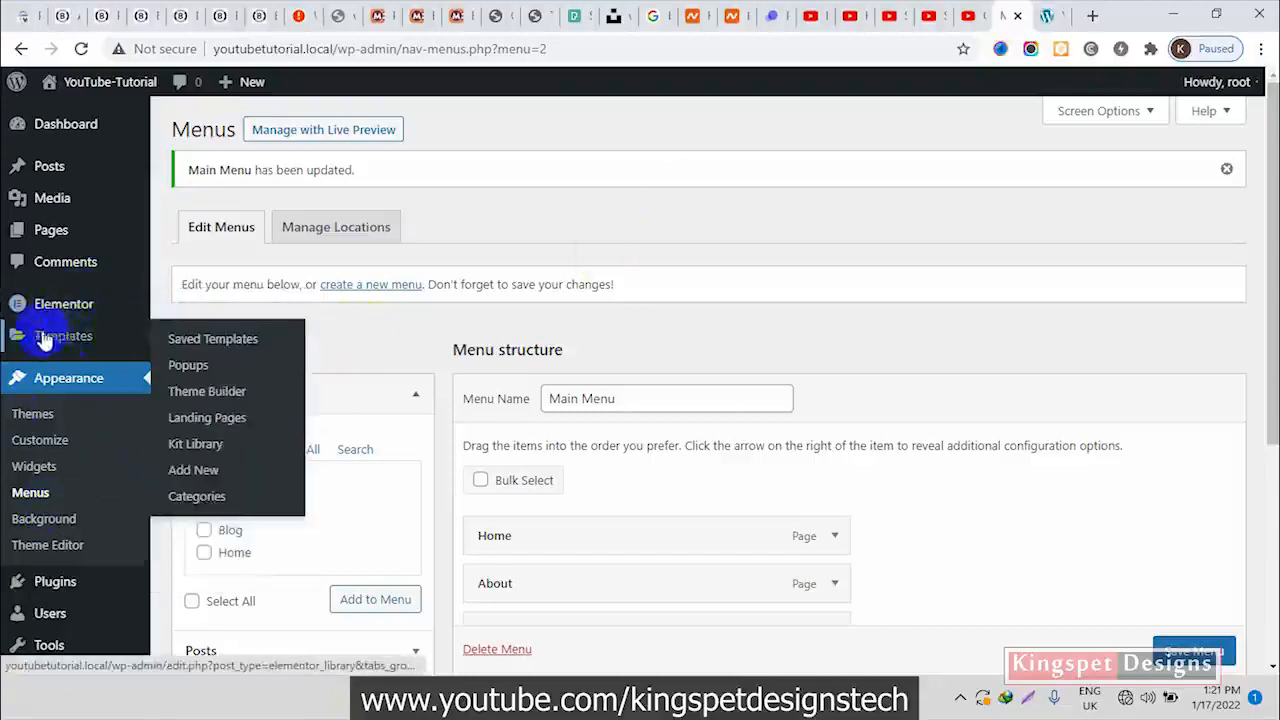
pyautogui.rightClick(200, 474)
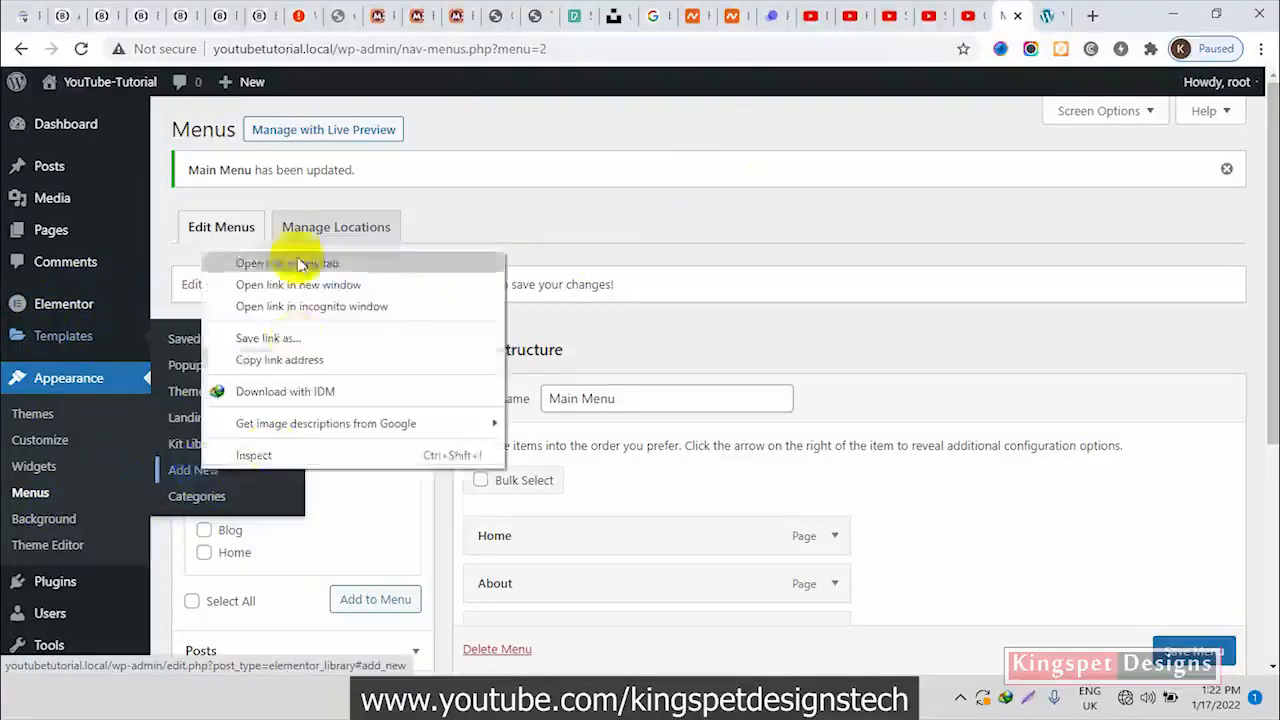
pyautogui.click(306, 257)
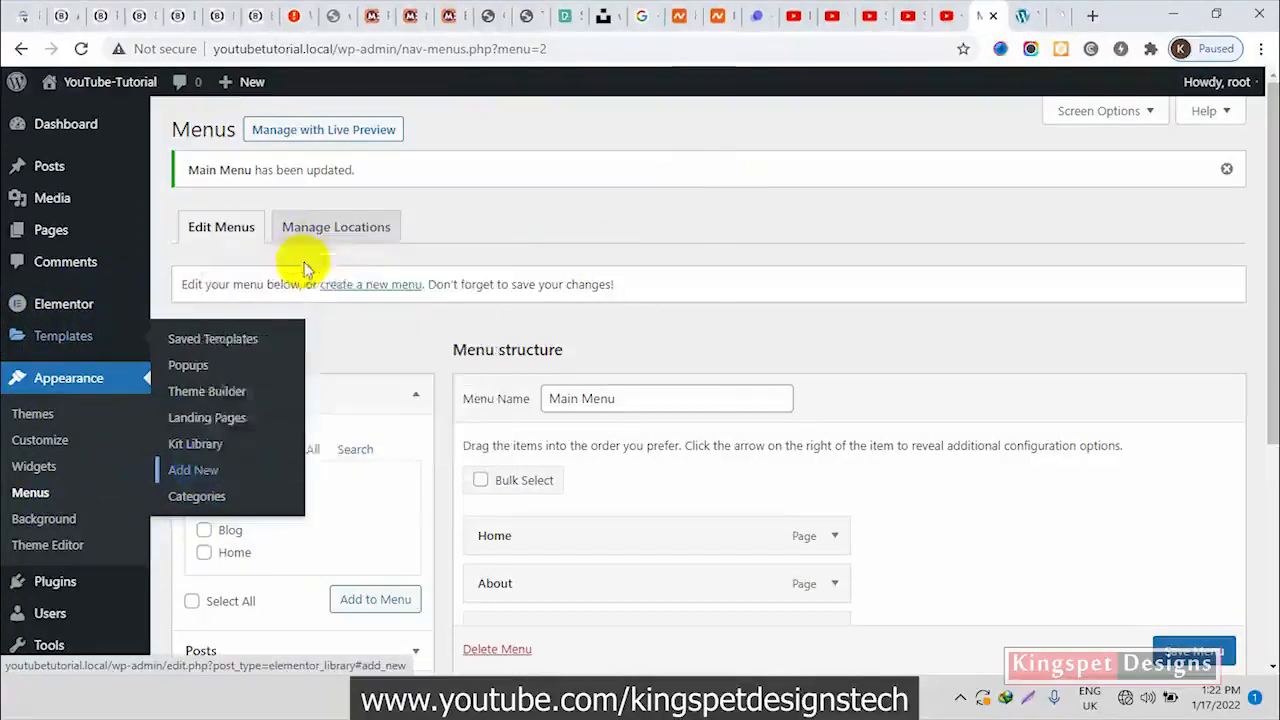
pyautogui.click(1055, 18)
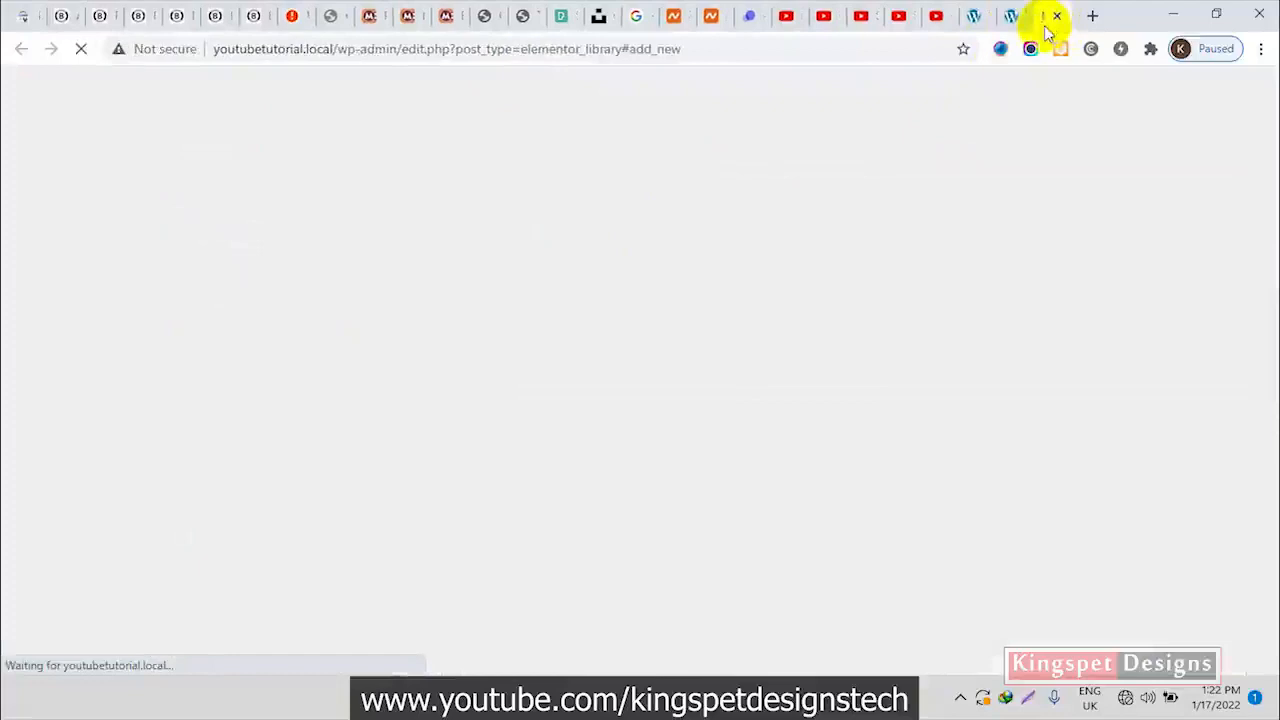
pyautogui.moveTo(1041, 22); pyautogui.dragTo(1007, 25)
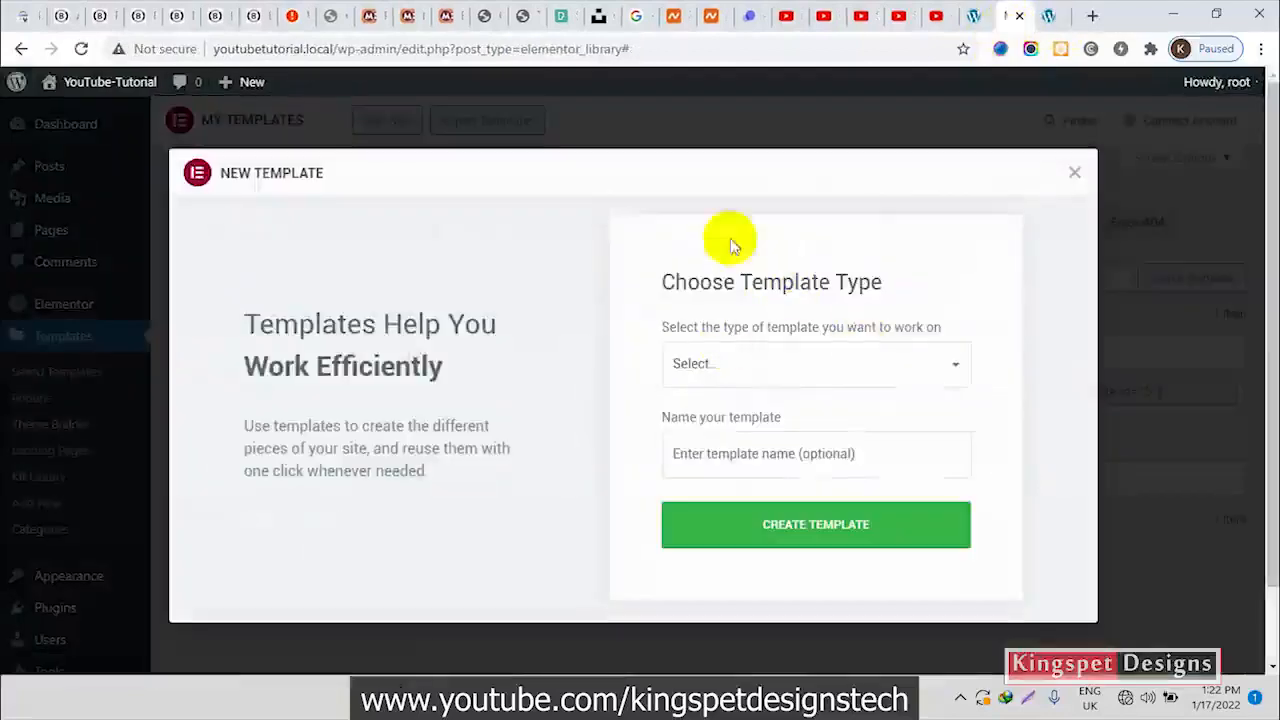
# Create a Popup template named Ham menu and dismiss the template library to start from a blank popup
pyautogui.click(946, 384)
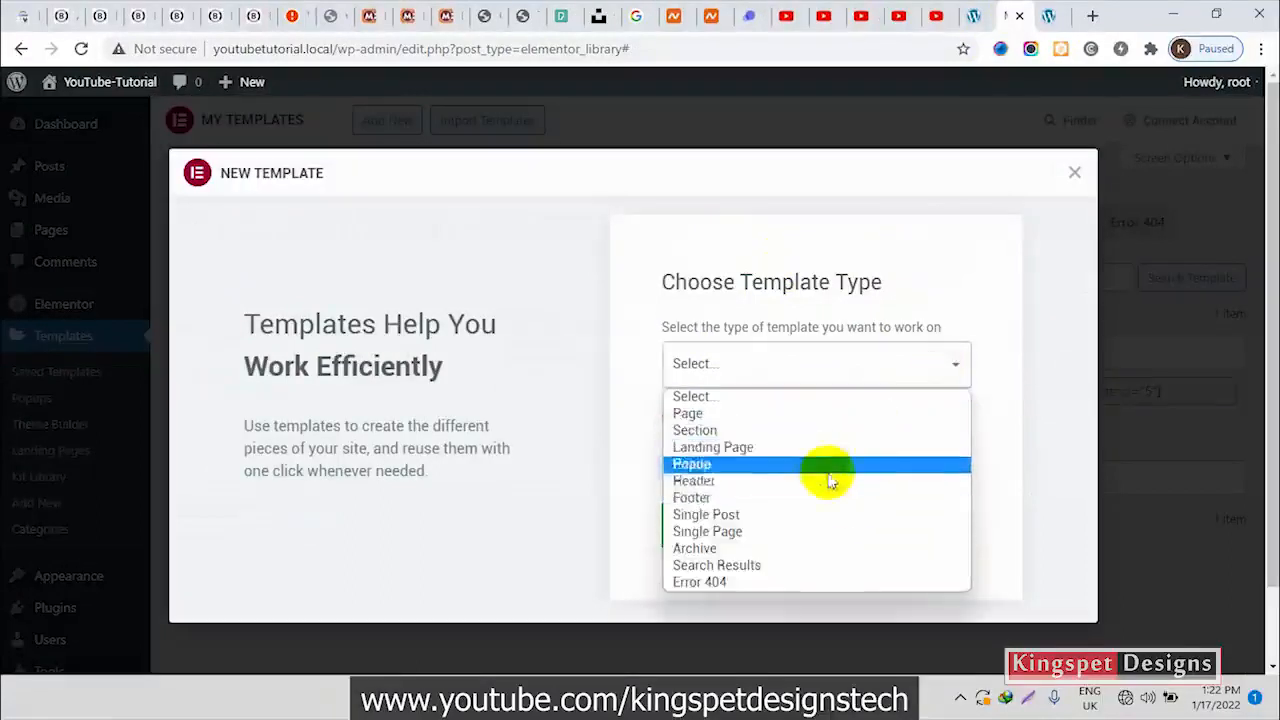
pyautogui.click(794, 466)
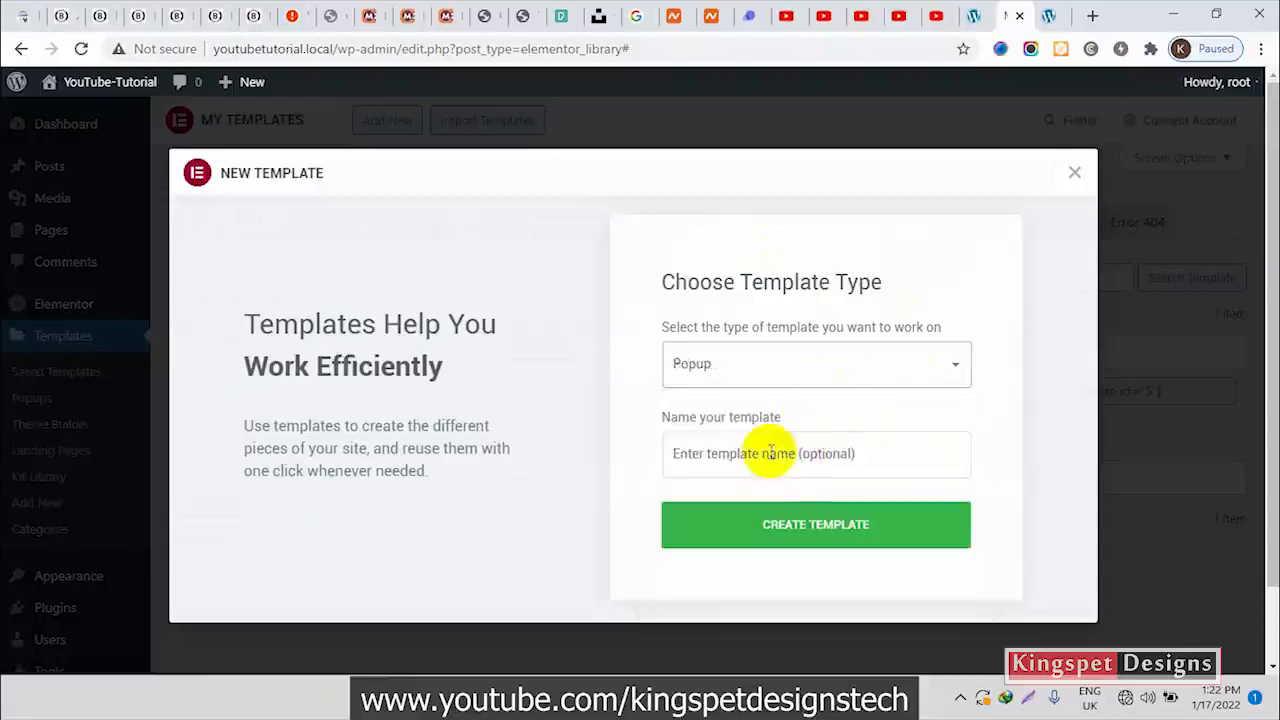
pyautogui.click(778, 453)
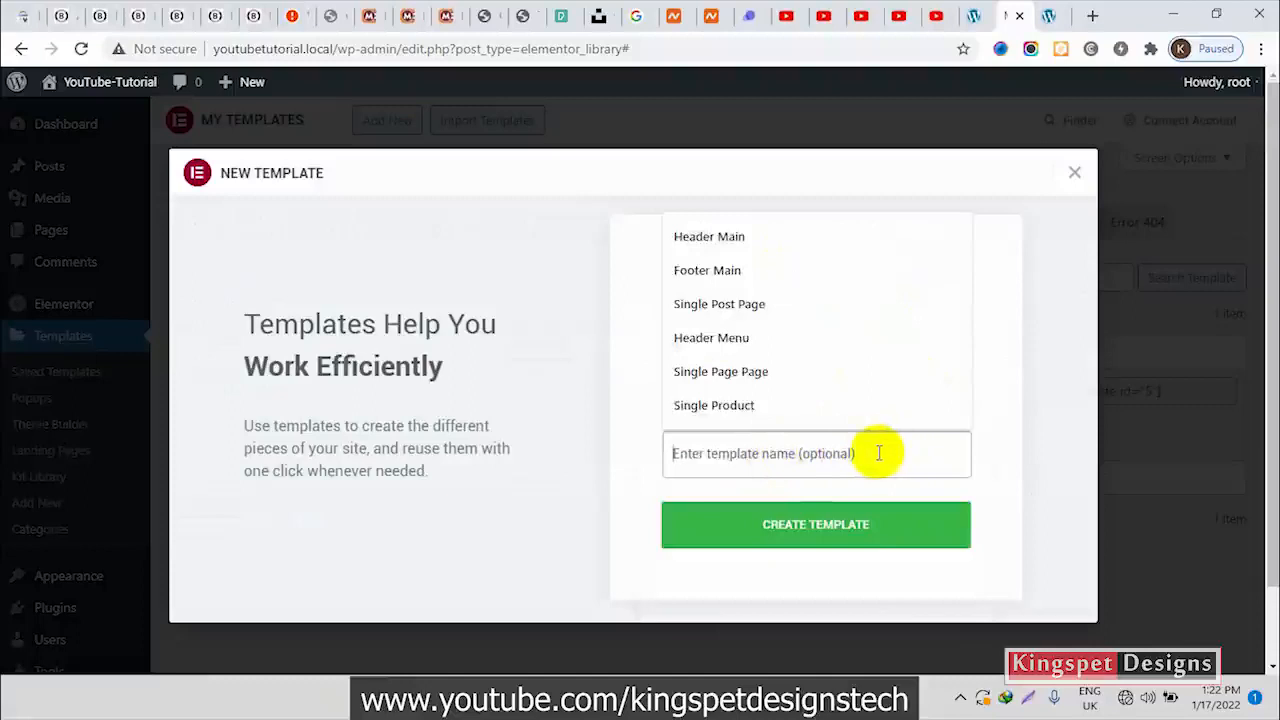
pyautogui.write('H')
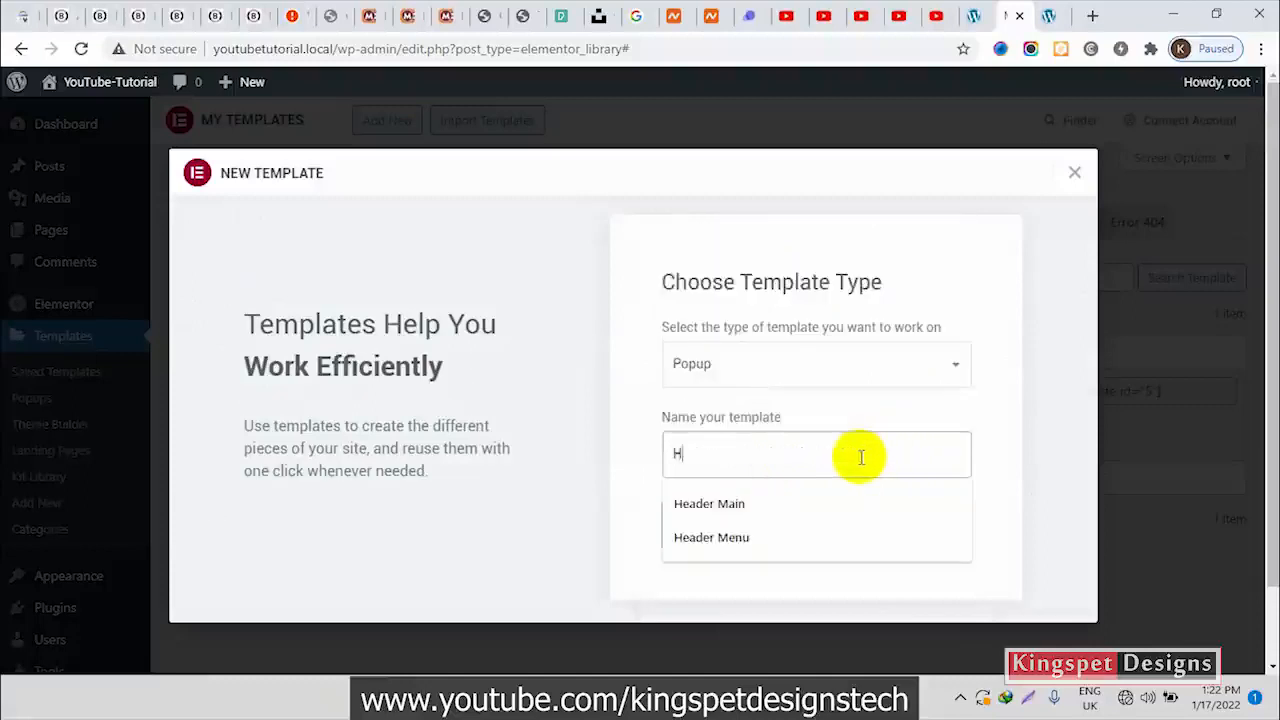
pyautogui.write('am menu')
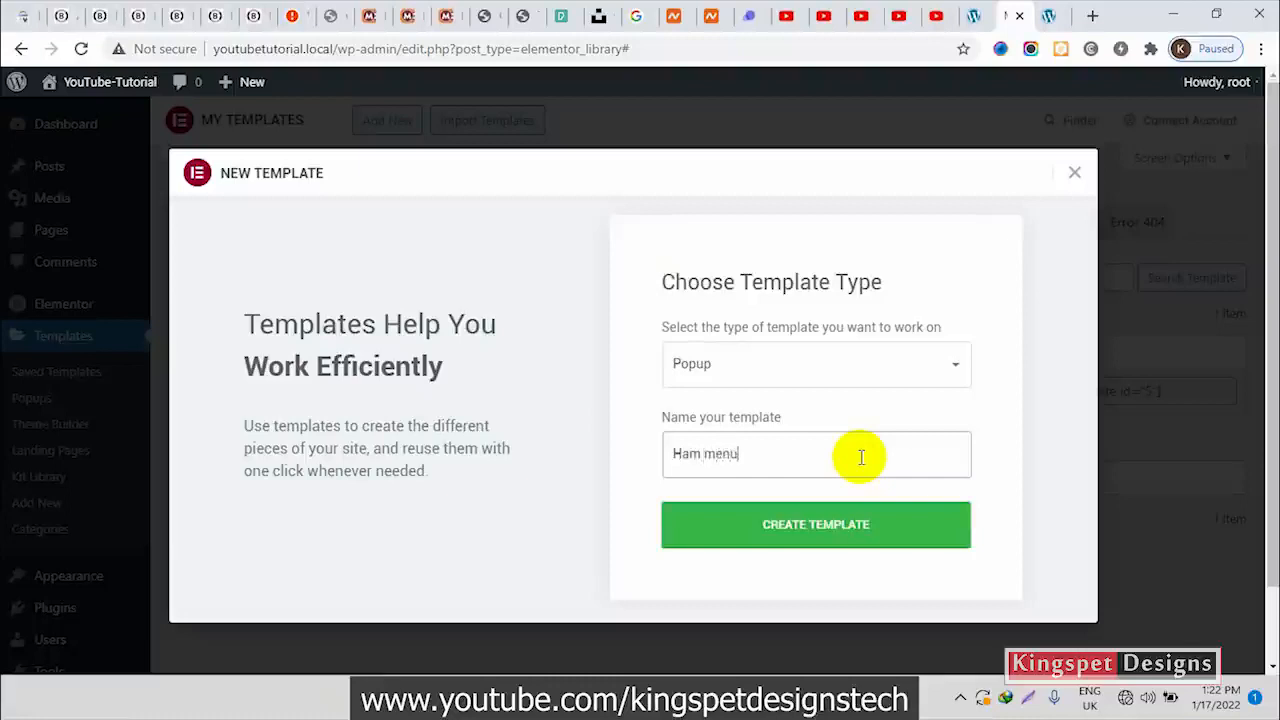
pyautogui.click(828, 535)
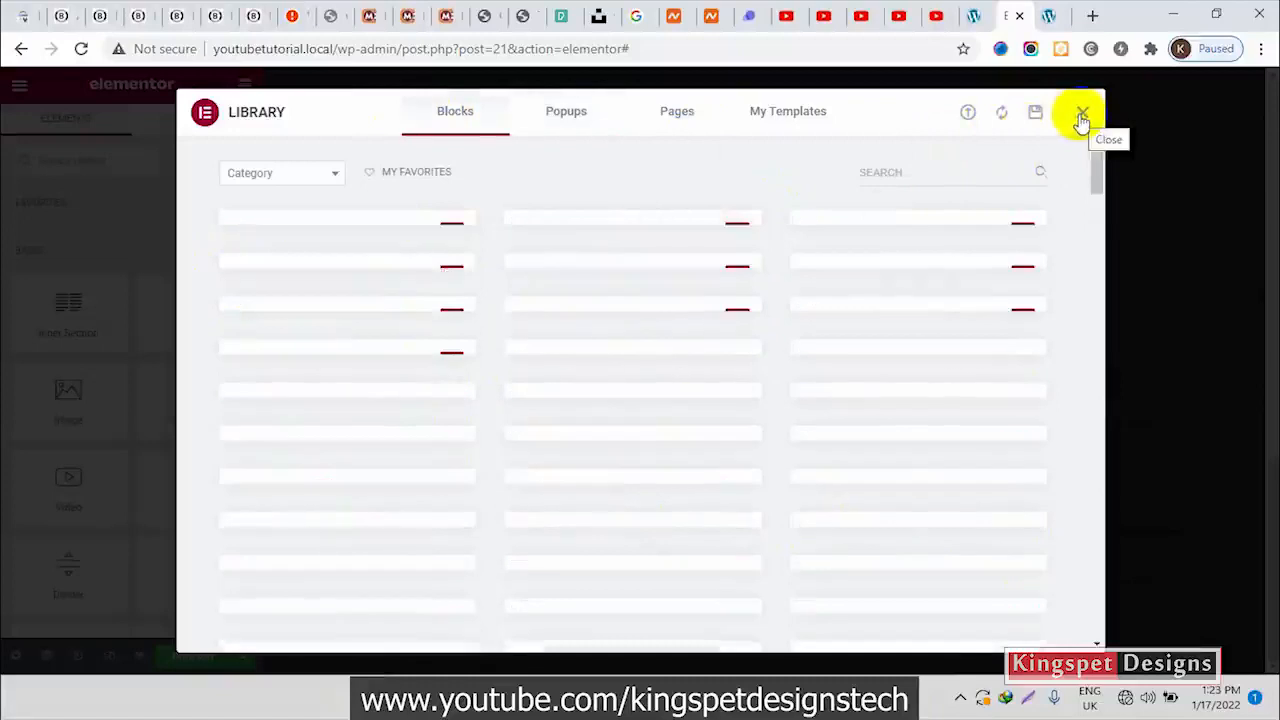
pyautogui.click(1081, 118)
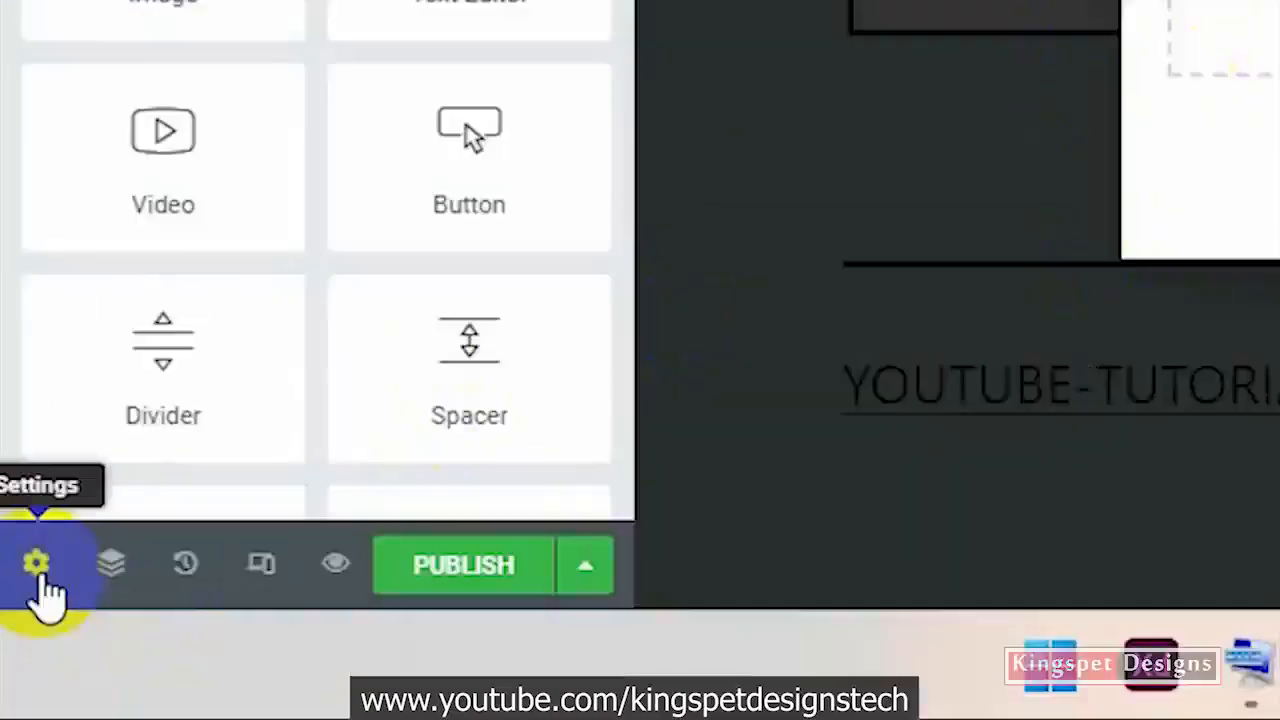
# Reduce the popup's width to about 314 px in its layout settings and preview it across the full canvas
pyautogui.click(38, 572)
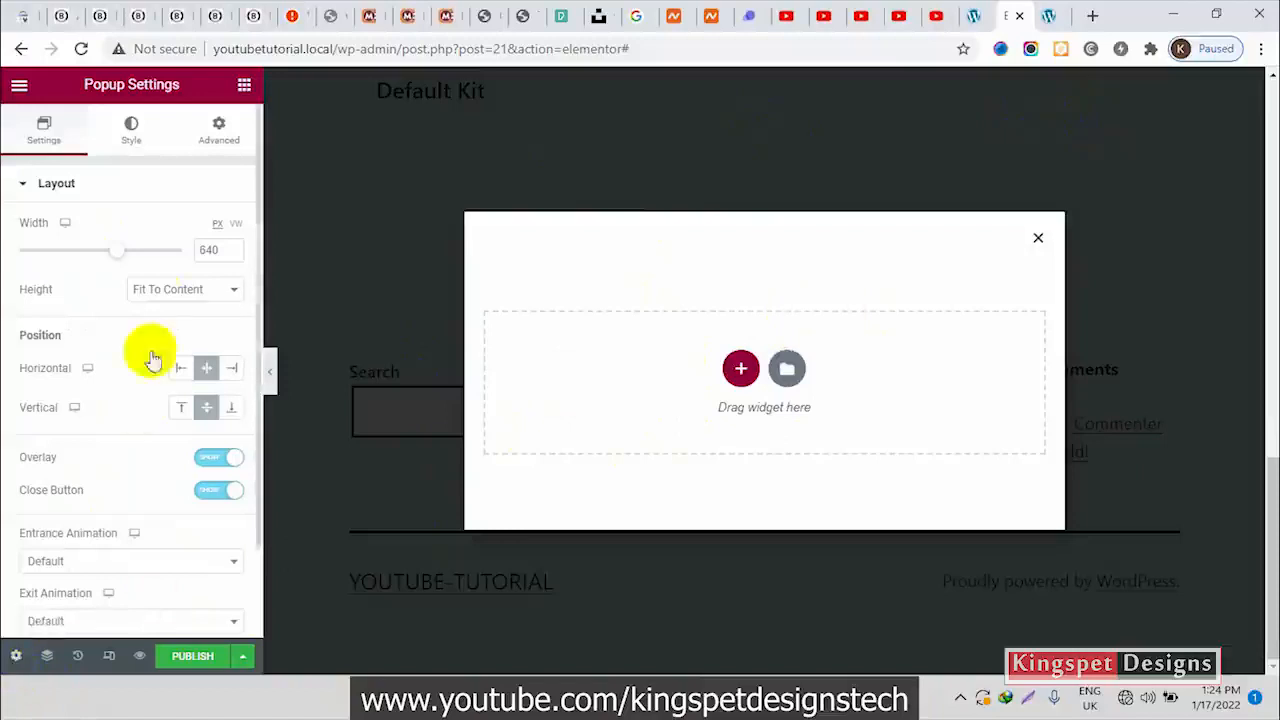
pyautogui.moveTo(115, 255); pyautogui.dragTo(57, 268)
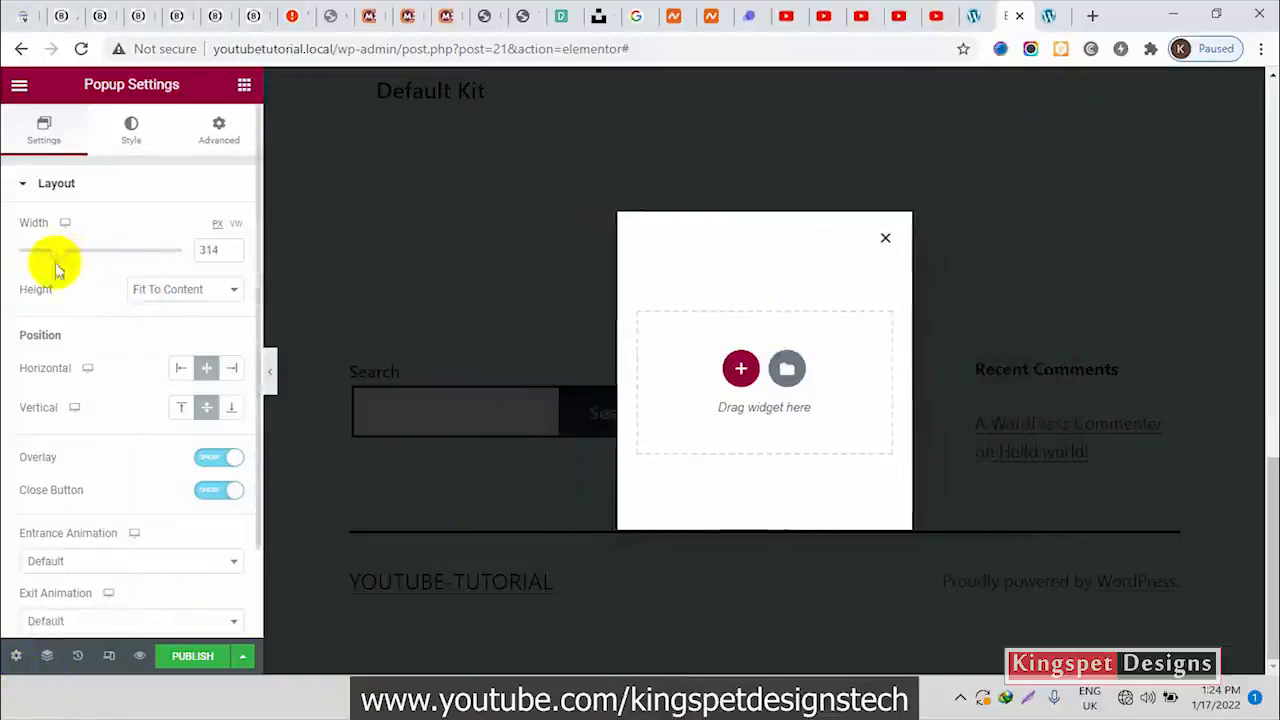
pyautogui.click(270, 370)
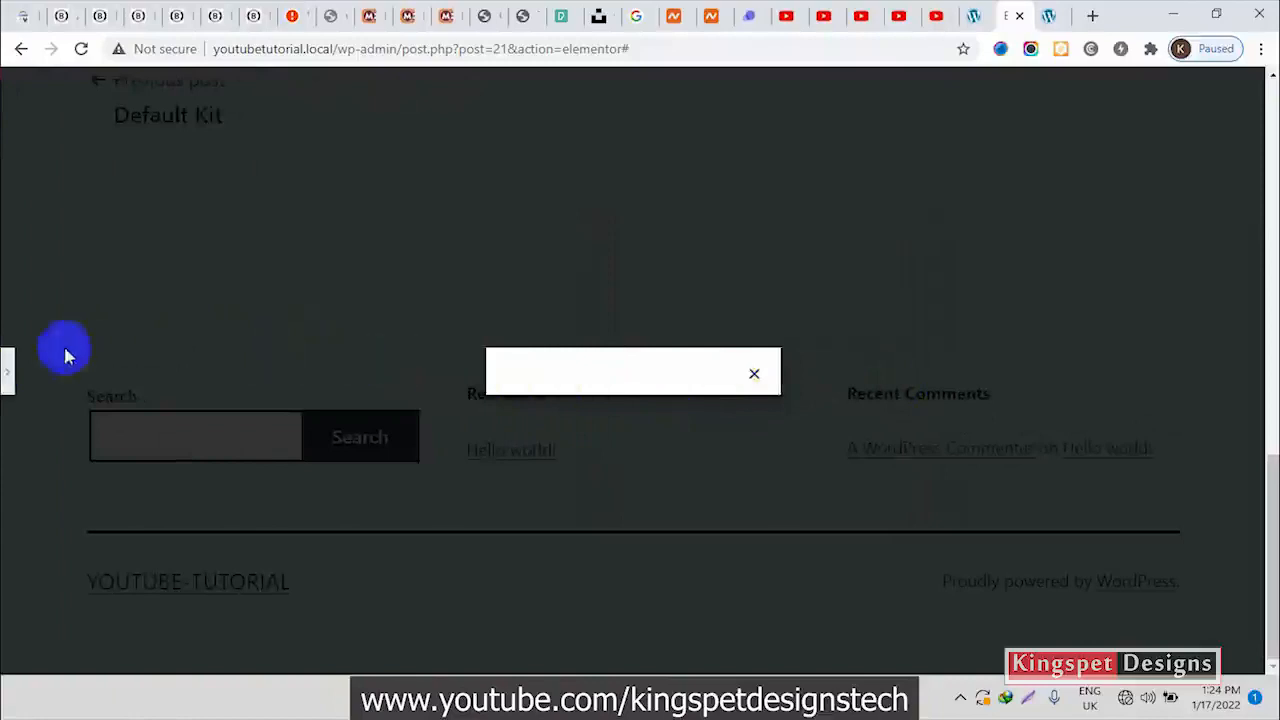
pyautogui.click(6, 368)
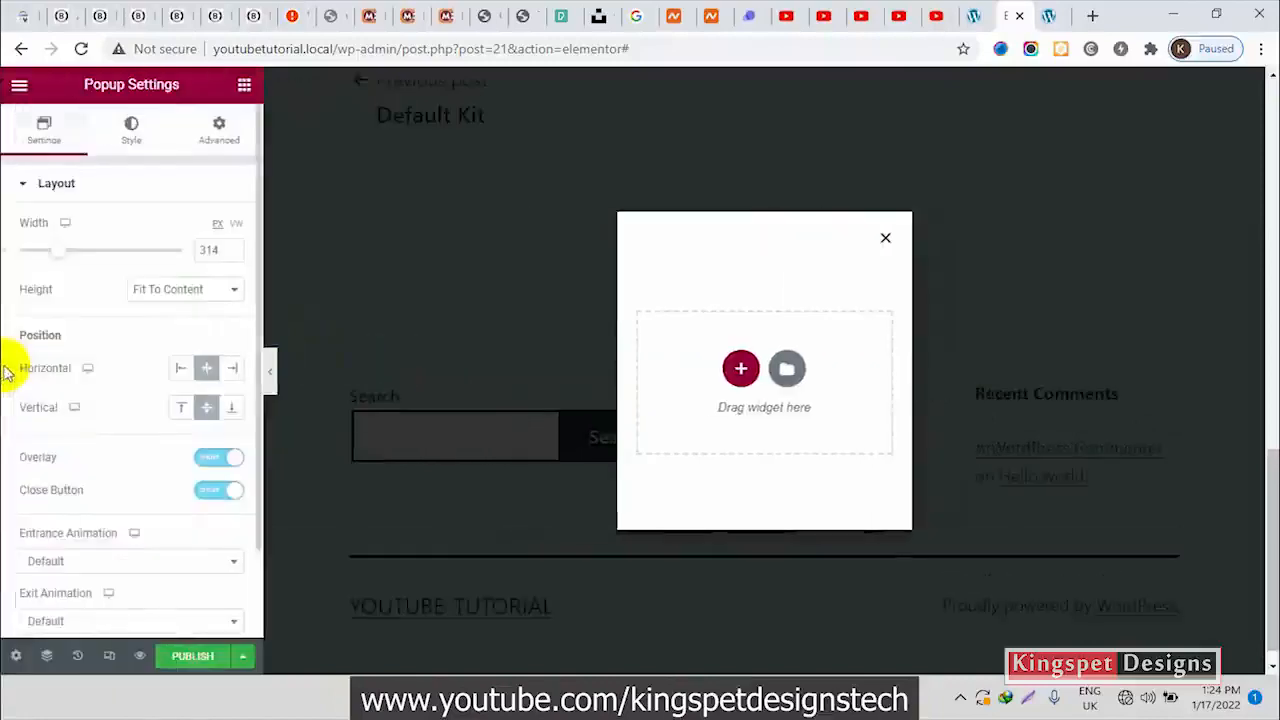
# Align the popup horizontally to the right edge of the page and preview its placement
pyautogui.click(232, 370)
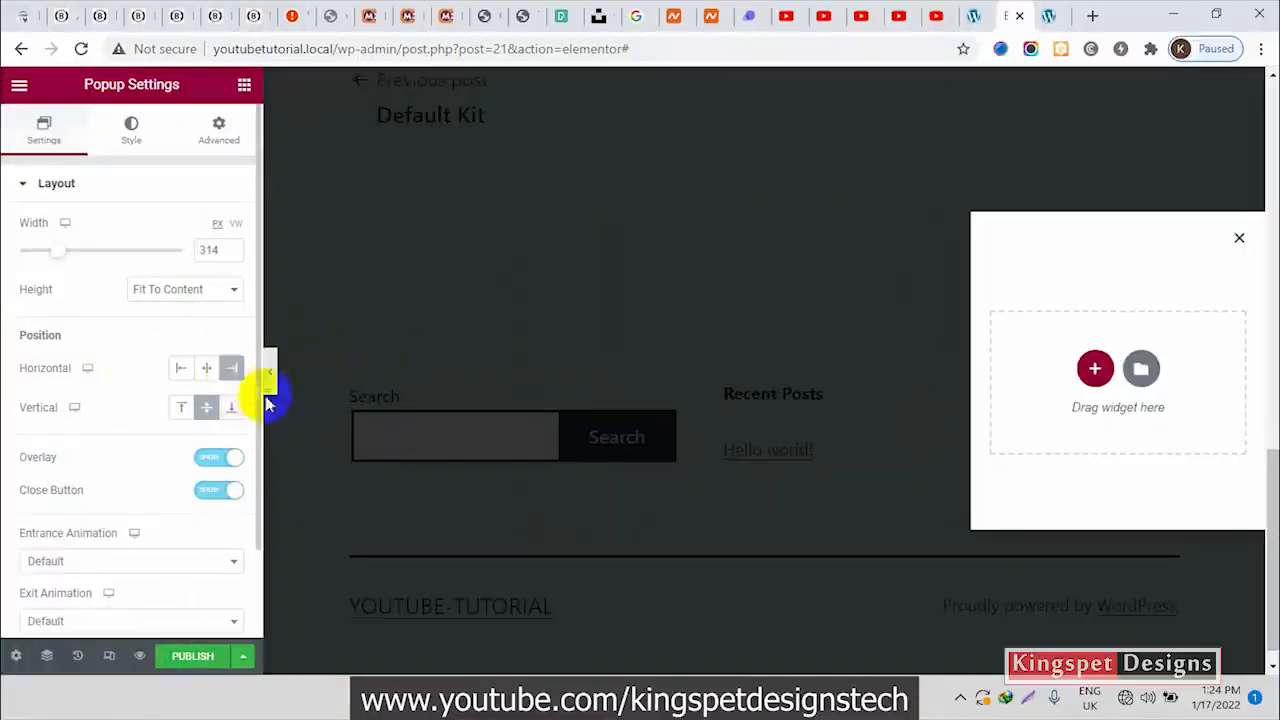
pyautogui.click(271, 388)
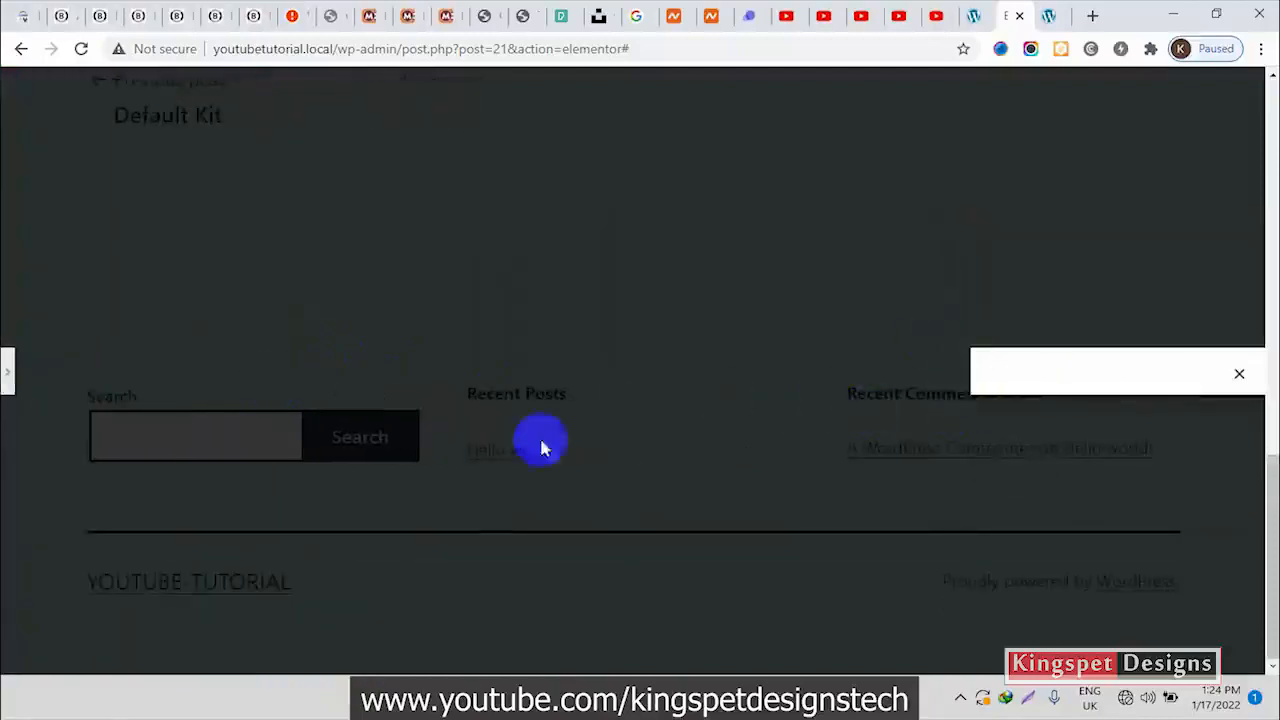
pyautogui.click(8, 370)
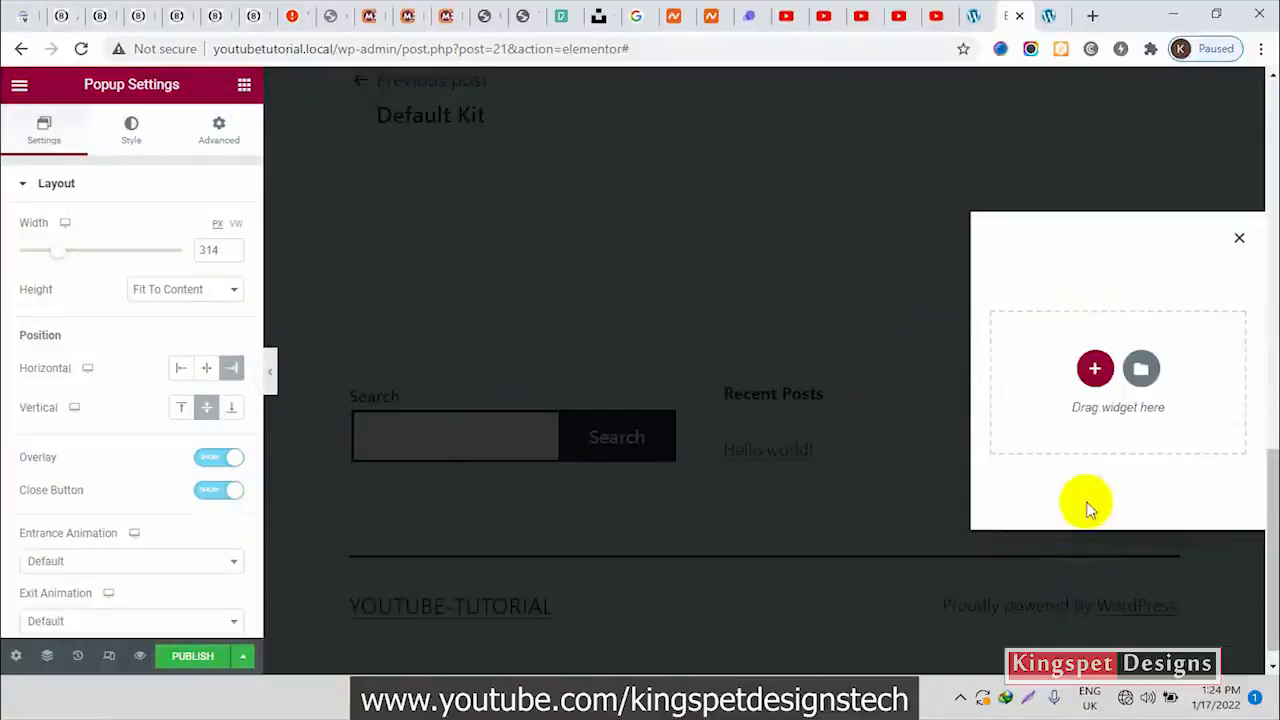
# Set the popup's width to 315 px
pyautogui.doubleClick(212, 251)
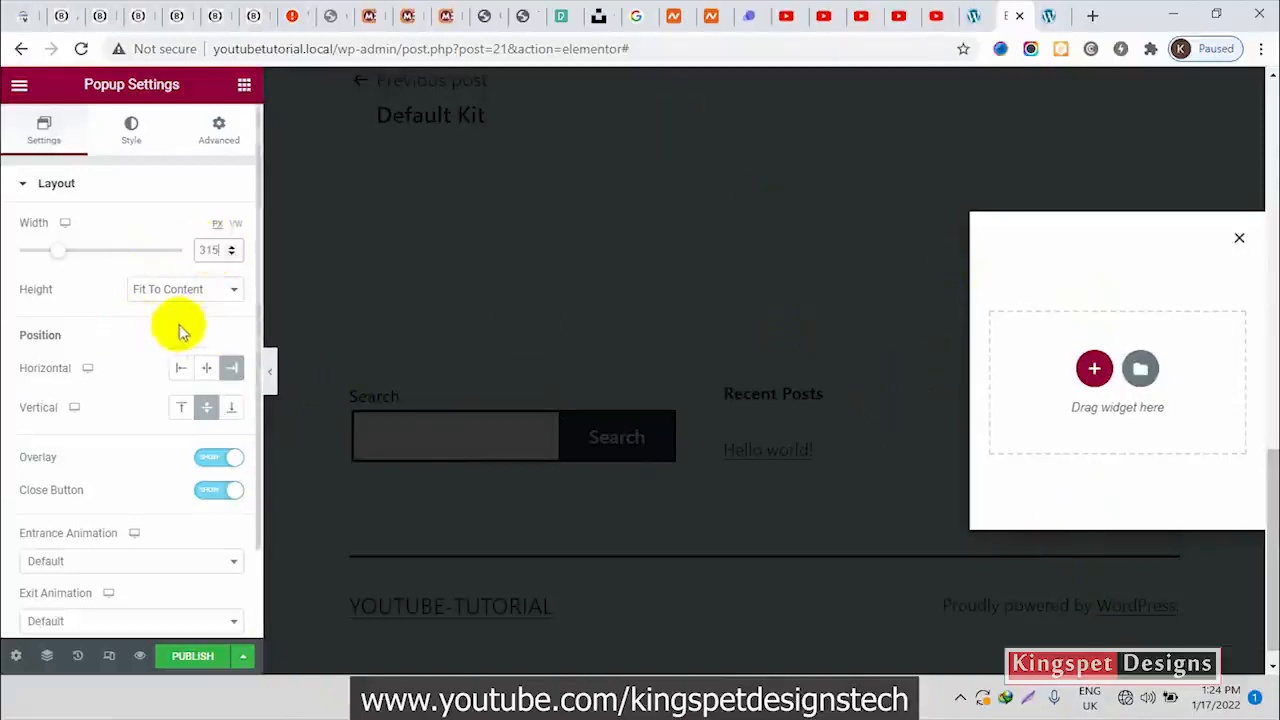
pyautogui.click(195, 292)
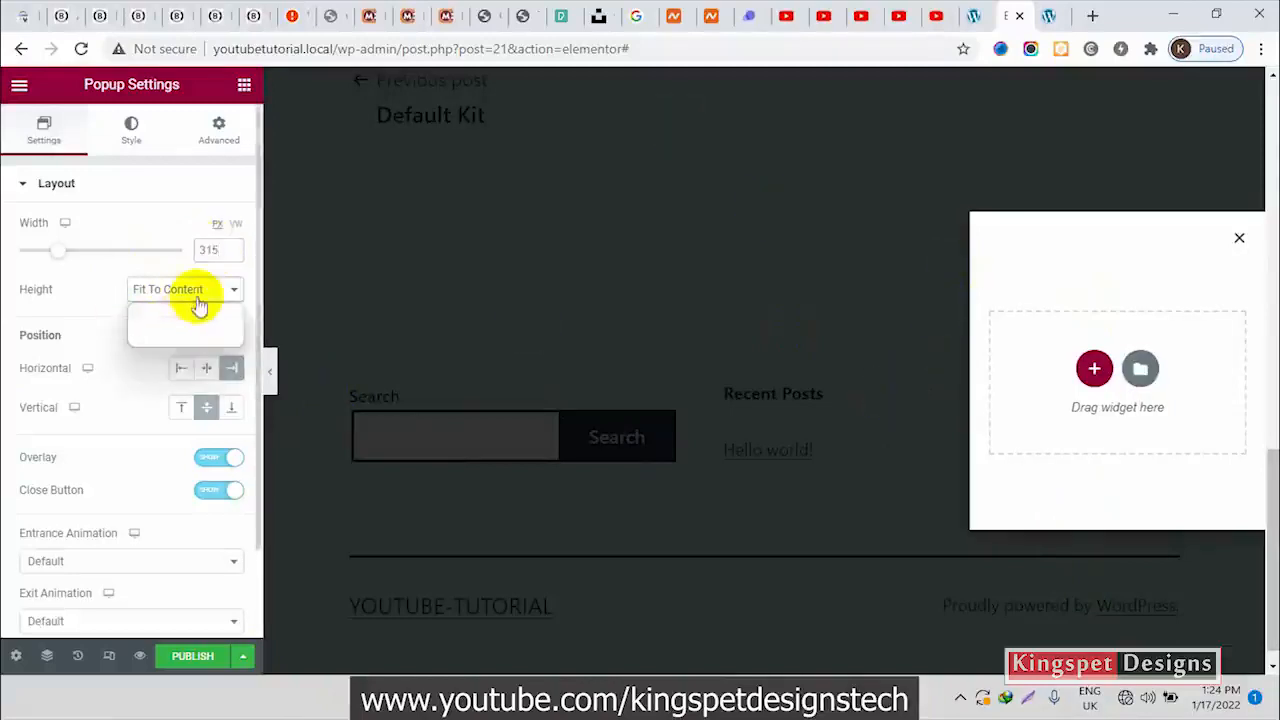
pyautogui.click(88, 300)
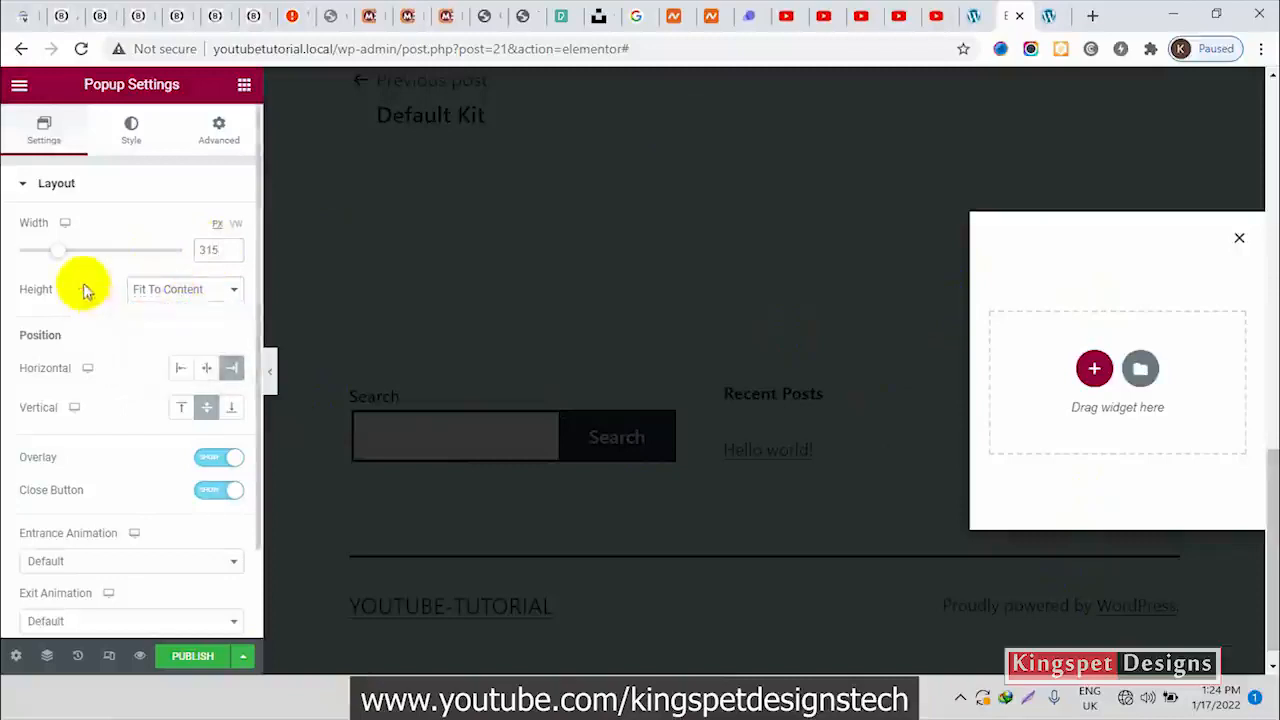
# Check the slide-in menu on the Blessed Web Services site for reference, and set the popup's height to Fit To Screen
pyautogui.click(228, 296)
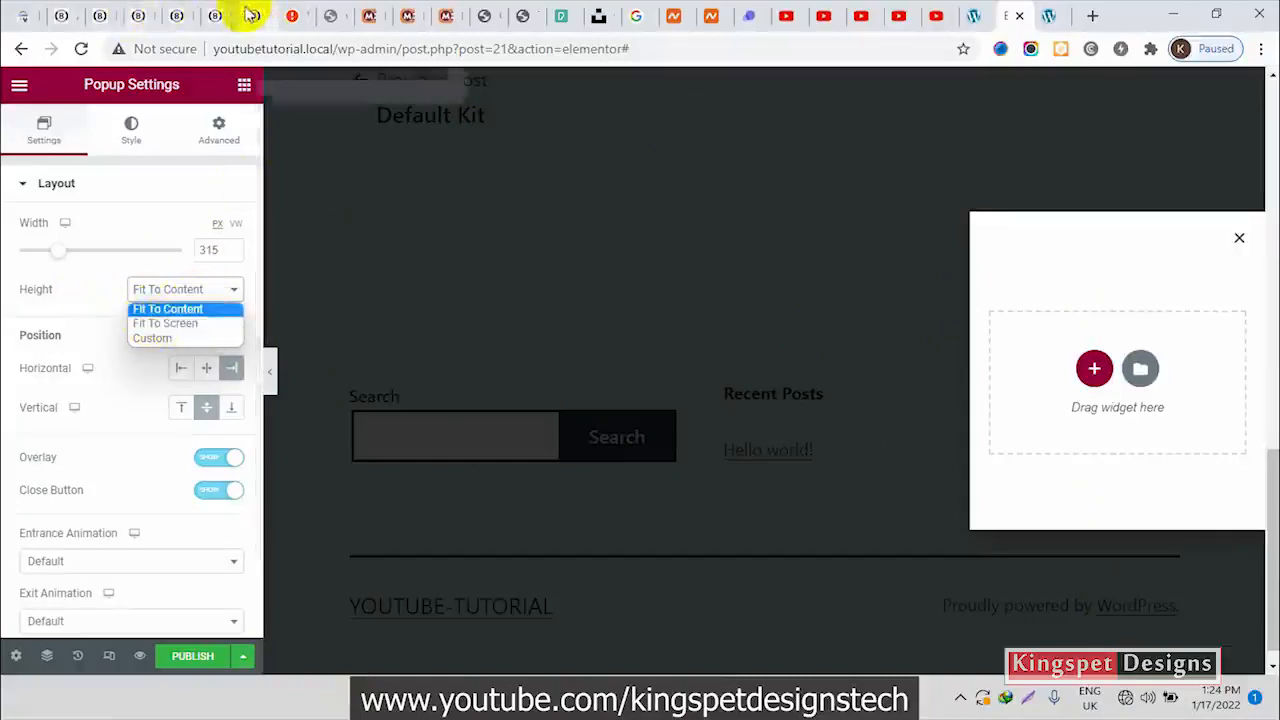
pyautogui.click(145, 14)
pyautogui.click(1122, 165)
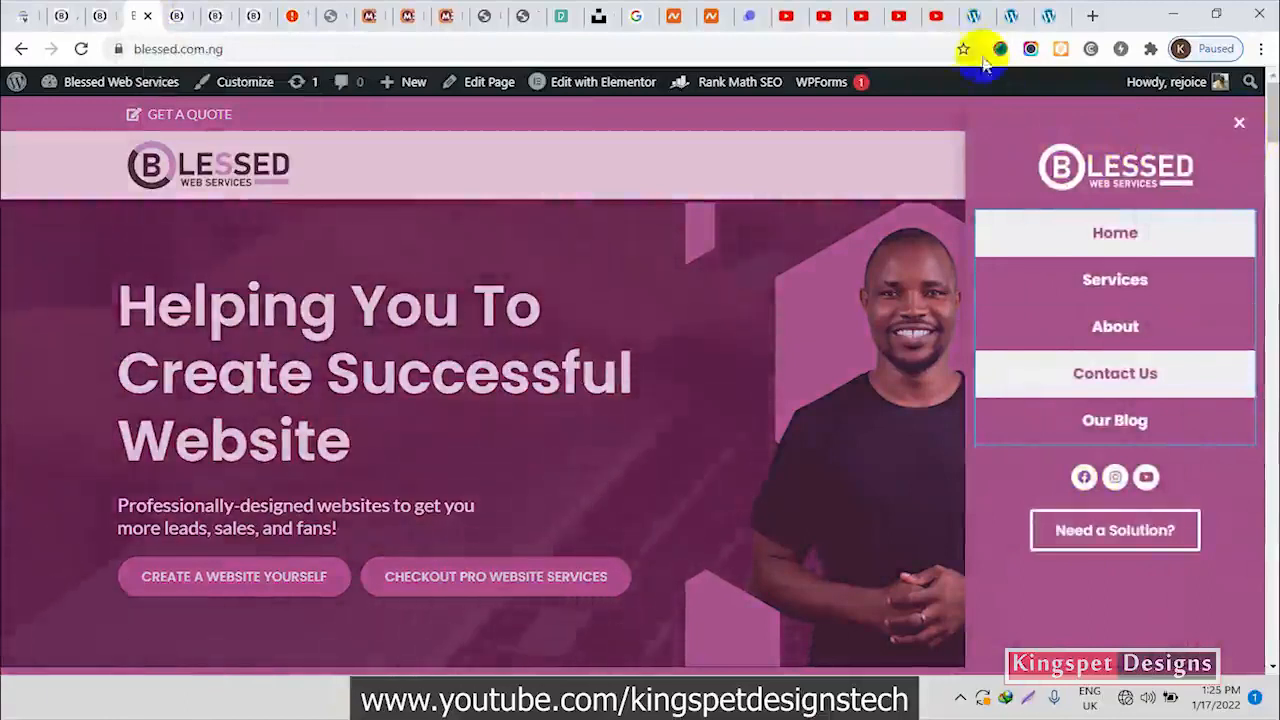
pyautogui.click(1046, 12)
pyautogui.click(1012, 16)
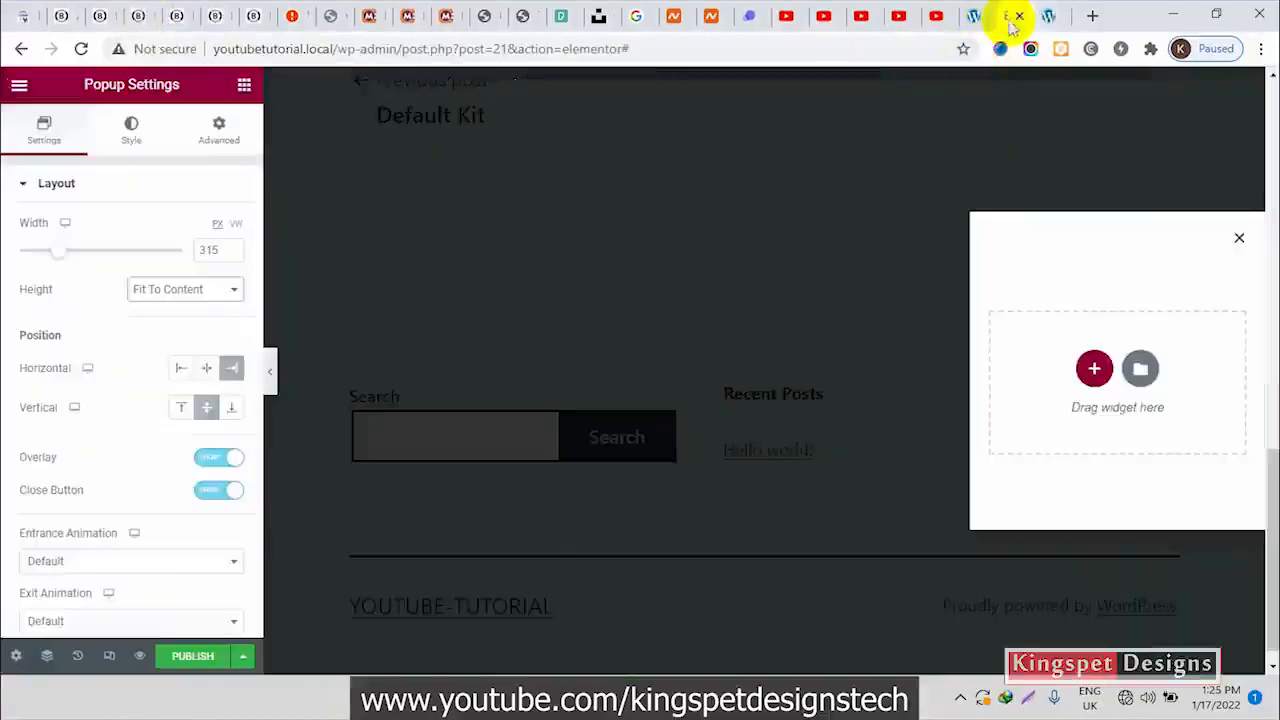
pyautogui.click(214, 294)
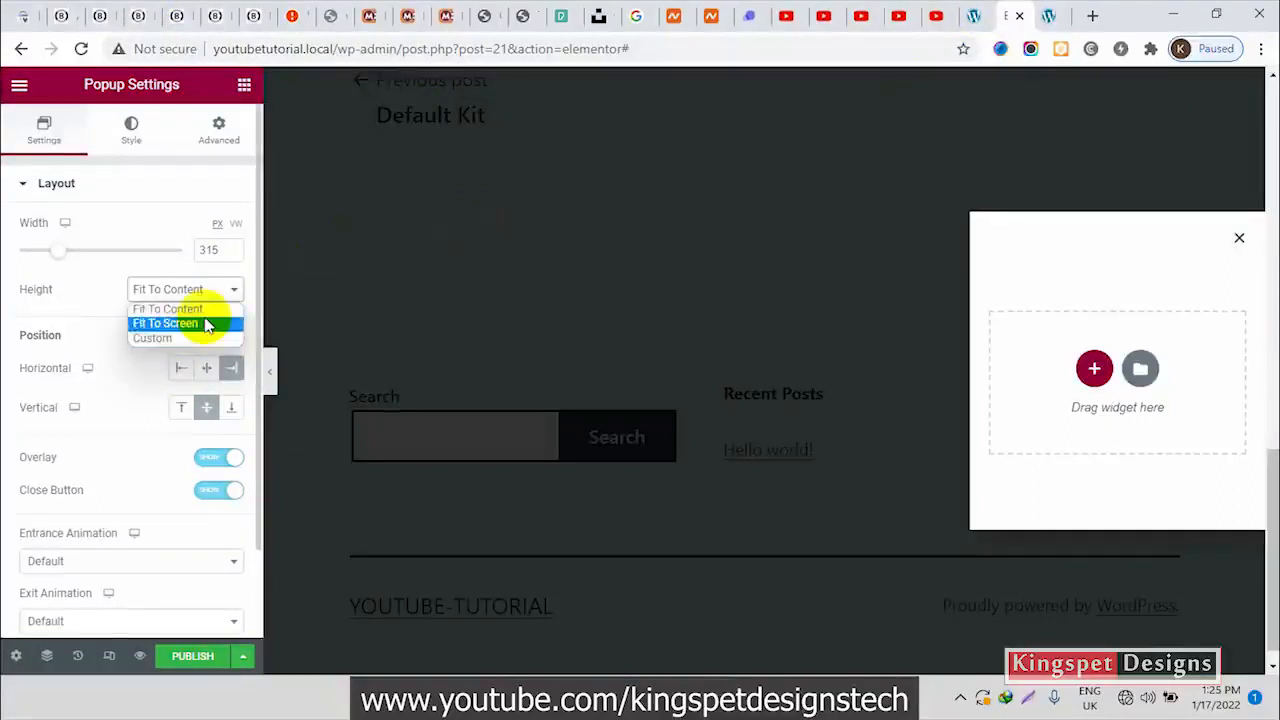
pyautogui.click(207, 324)
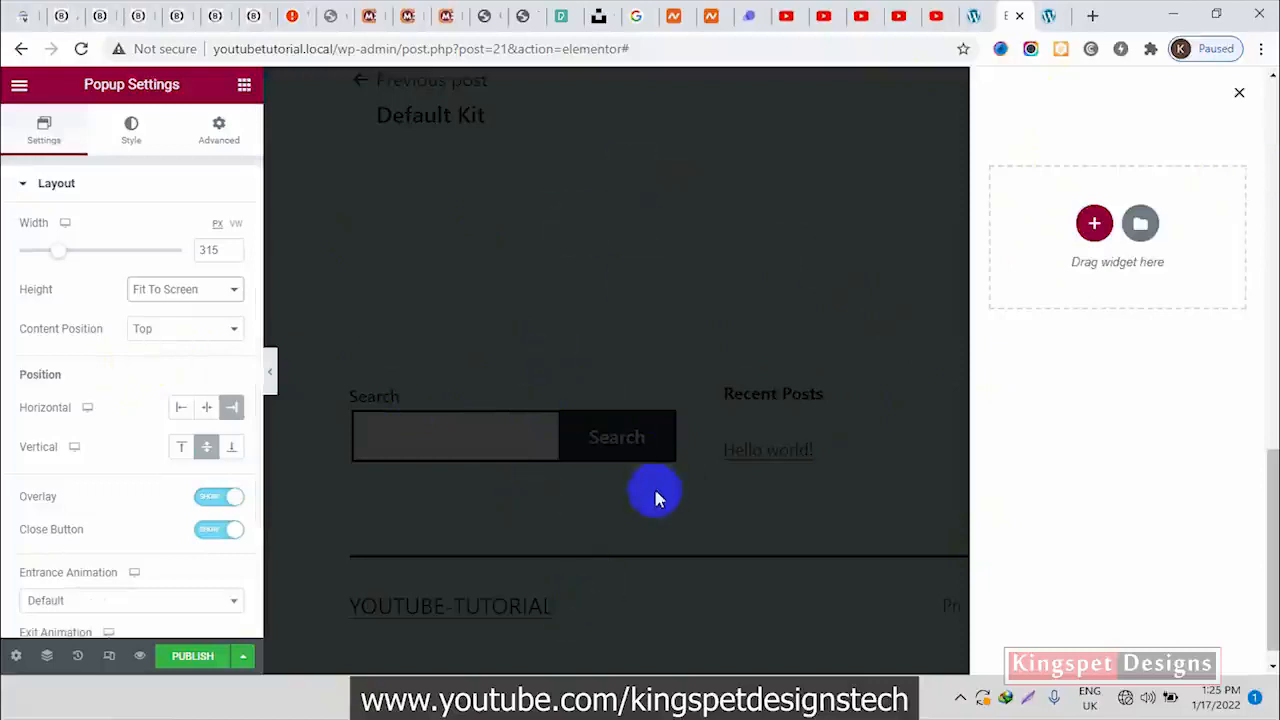
# Set the popup's entrance animation to Fade In Right
pyautogui.scroll(-3, 157, 500)
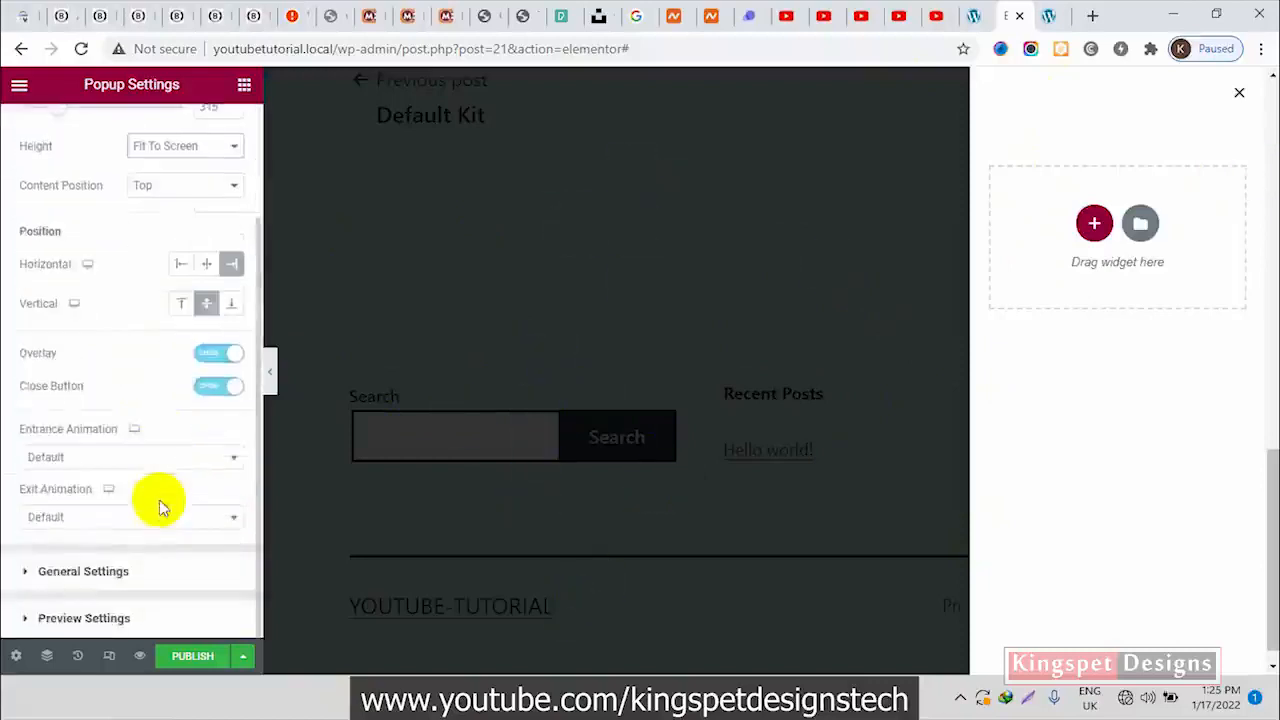
pyautogui.click(185, 460)
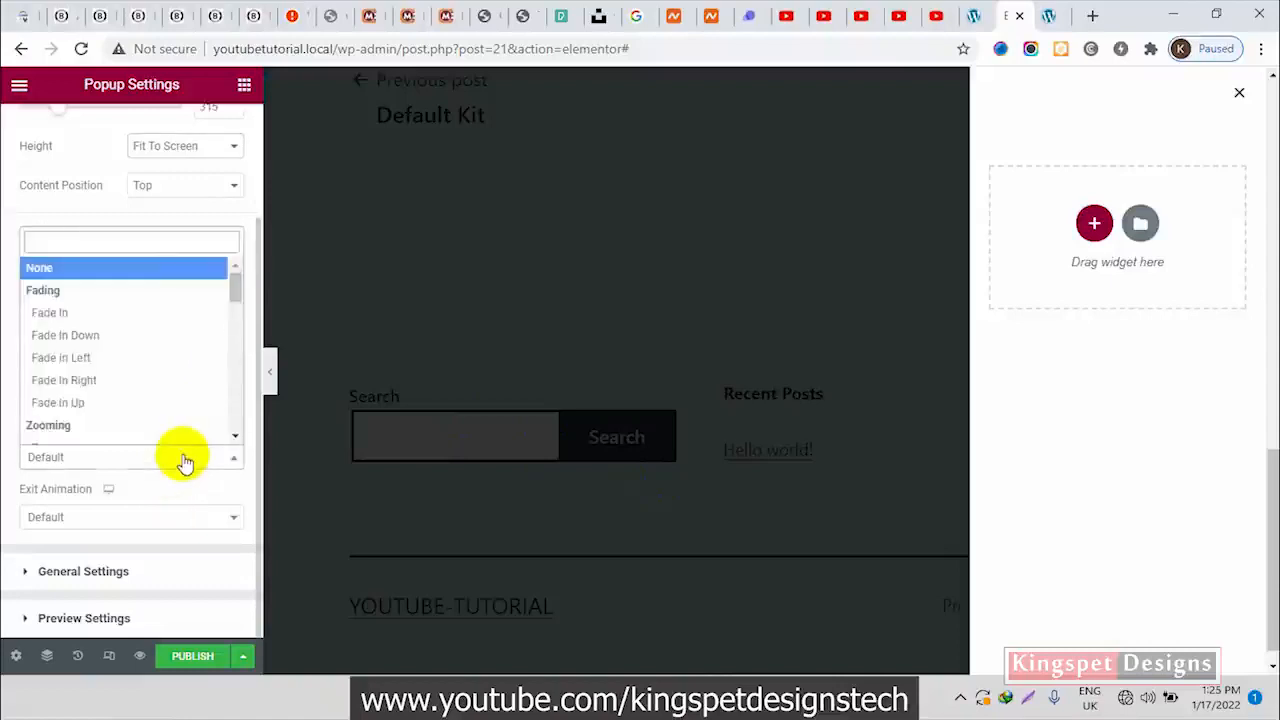
pyautogui.click(162, 486)
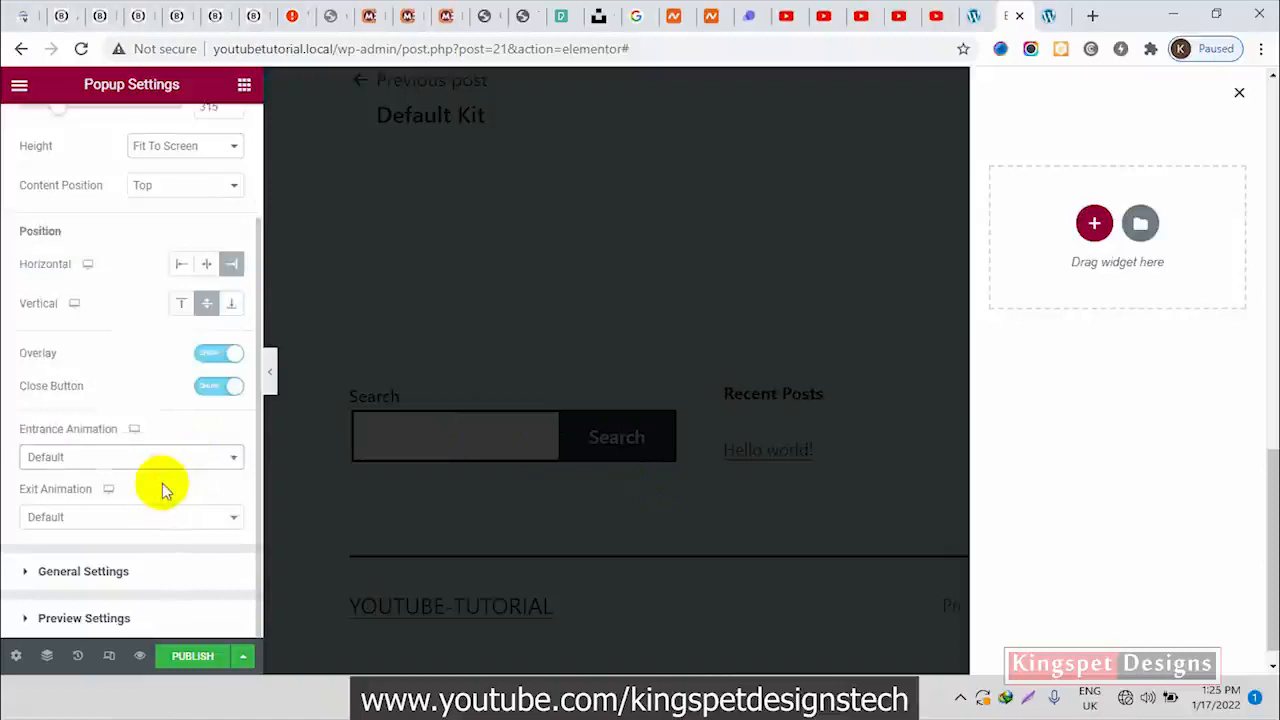
pyautogui.click(168, 462)
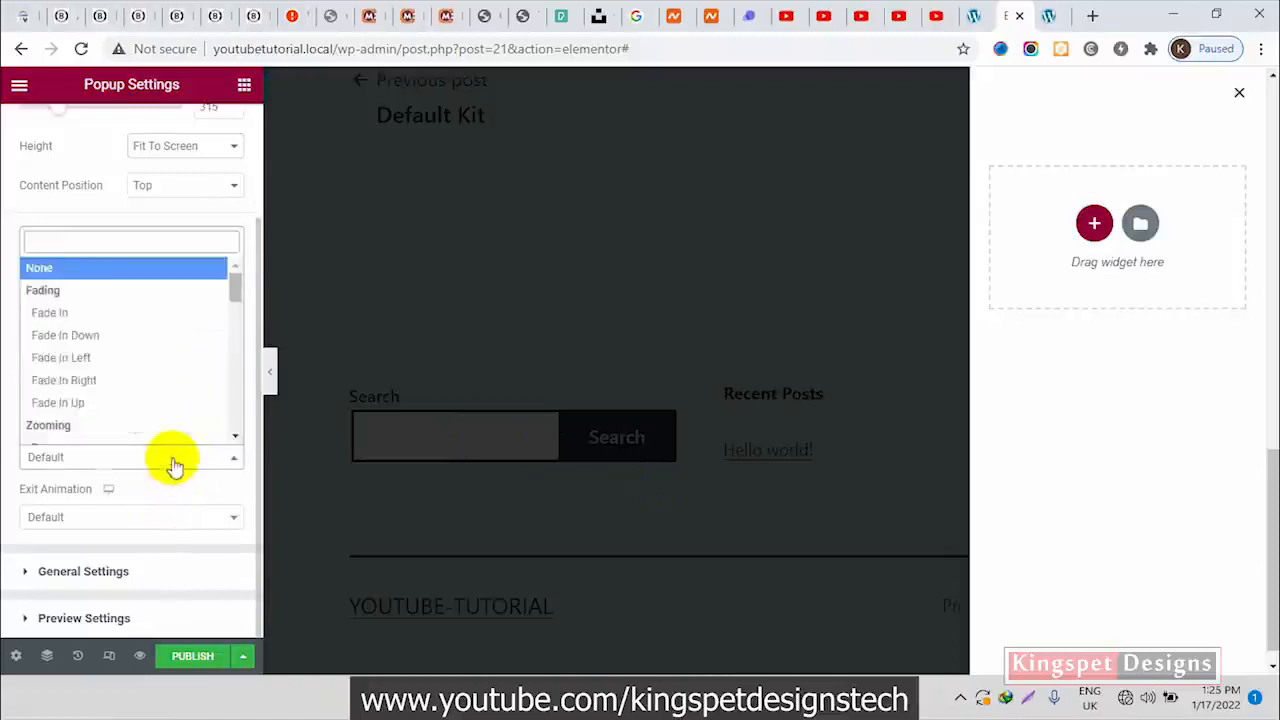
pyautogui.click(103, 362)
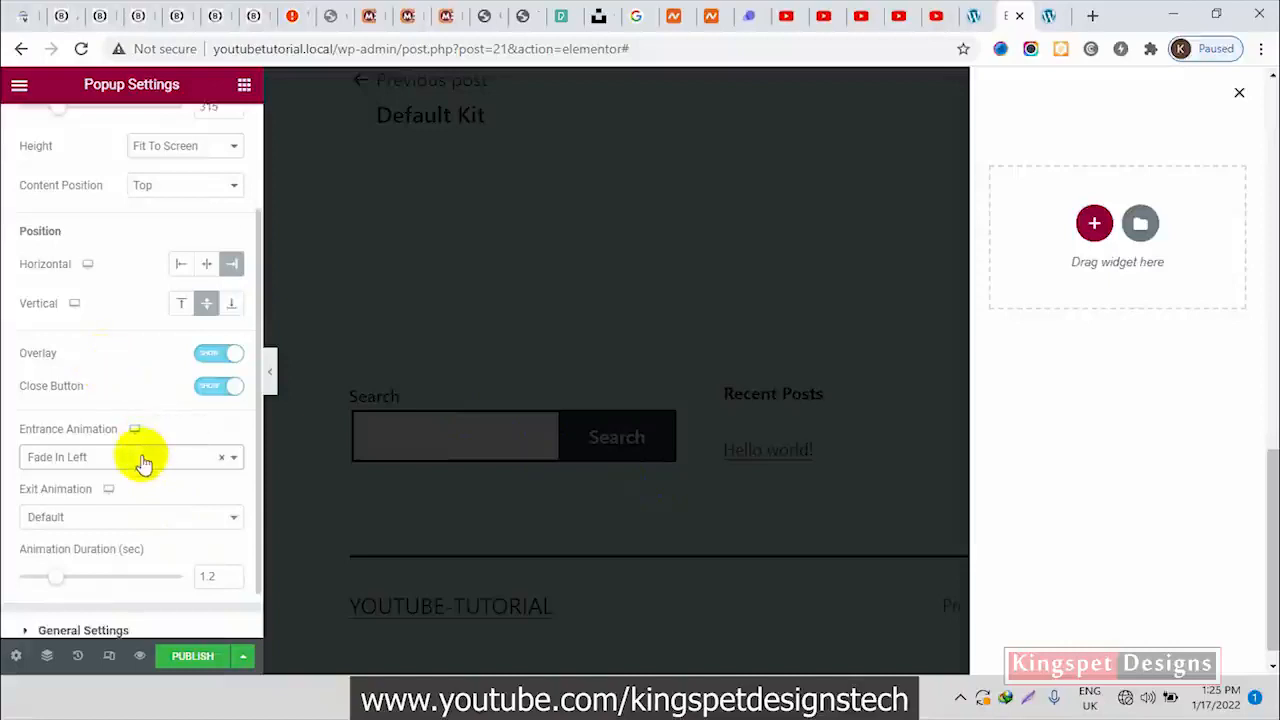
pyautogui.click(145, 457)
pyautogui.click(110, 383)
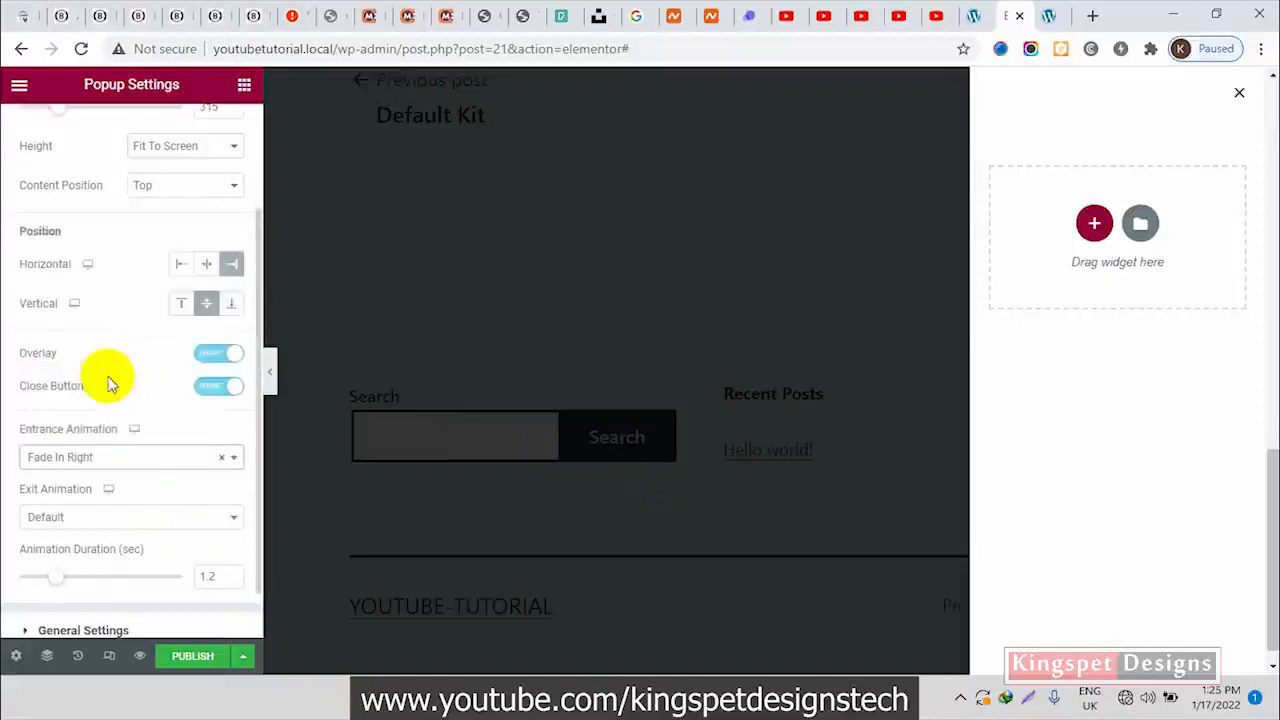
# Reselect Fade In Right as the entrance animation, and check how the slide-in menu enters on the Blessed Web Services site
pyautogui.click(145, 466)
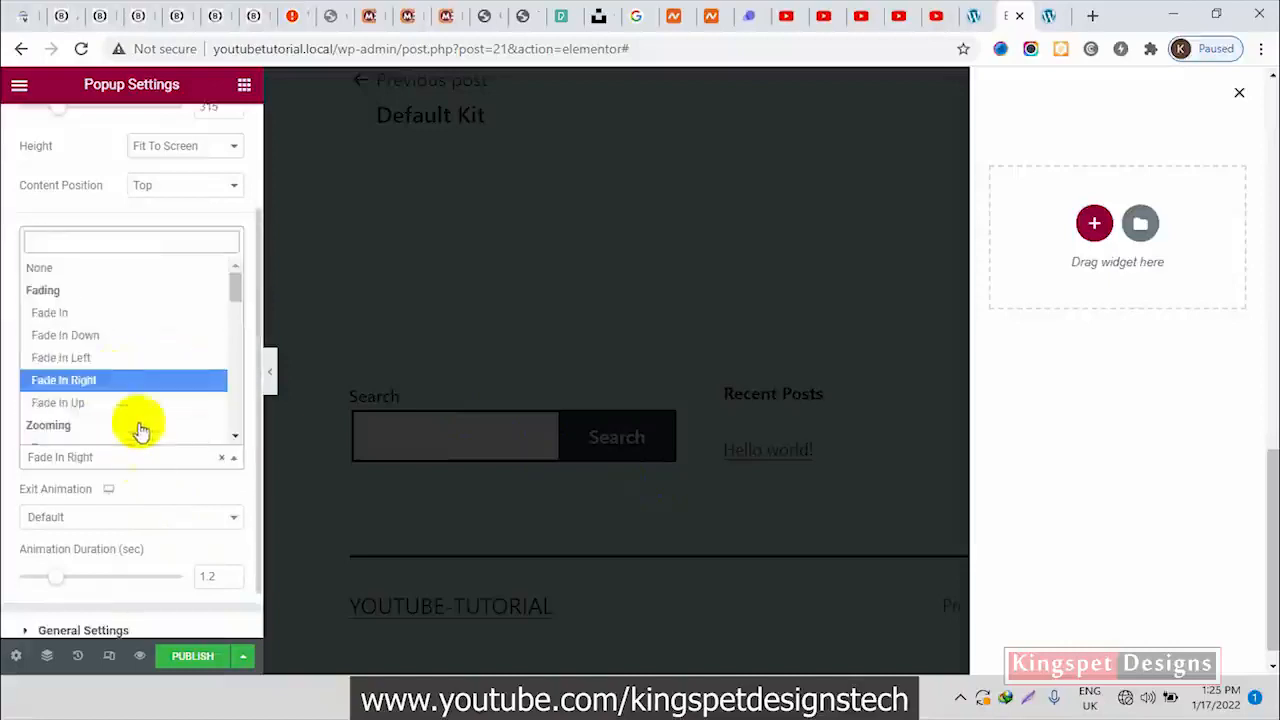
pyautogui.click(88, 380)
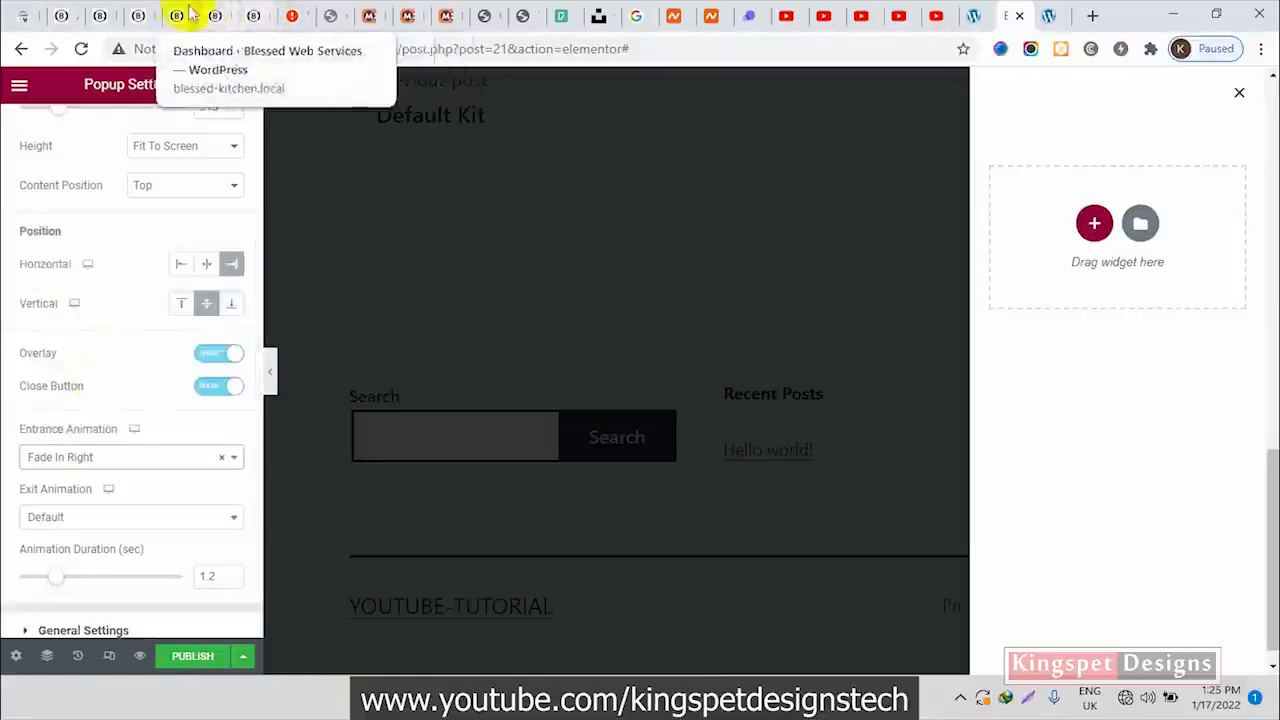
pyautogui.click(140, 14)
pyautogui.click(1242, 123)
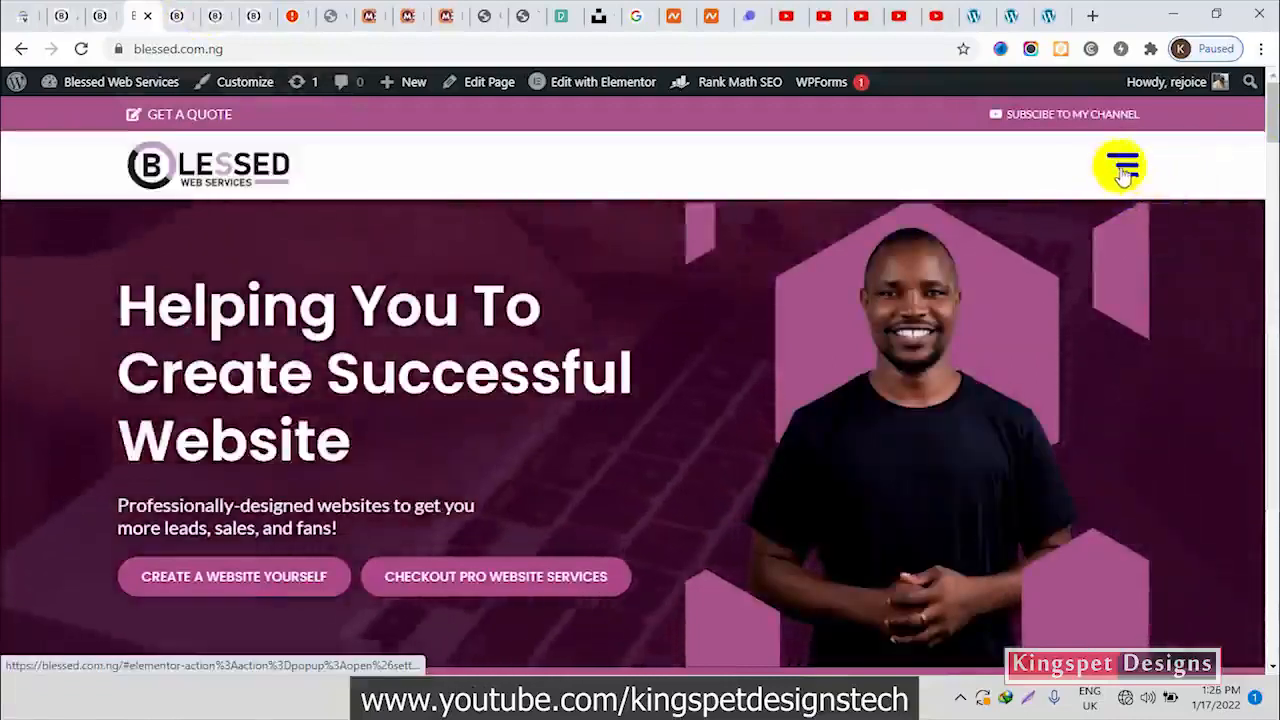
pyautogui.click(1127, 168)
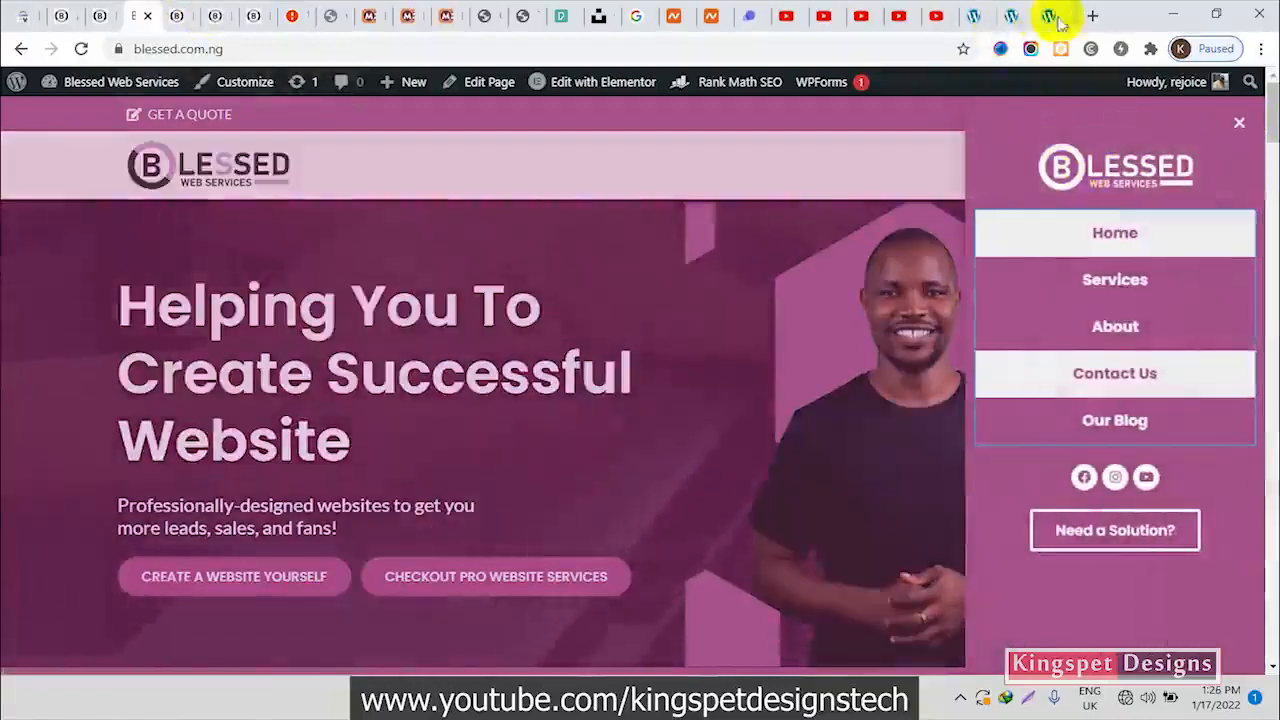
pyautogui.click(1012, 17)
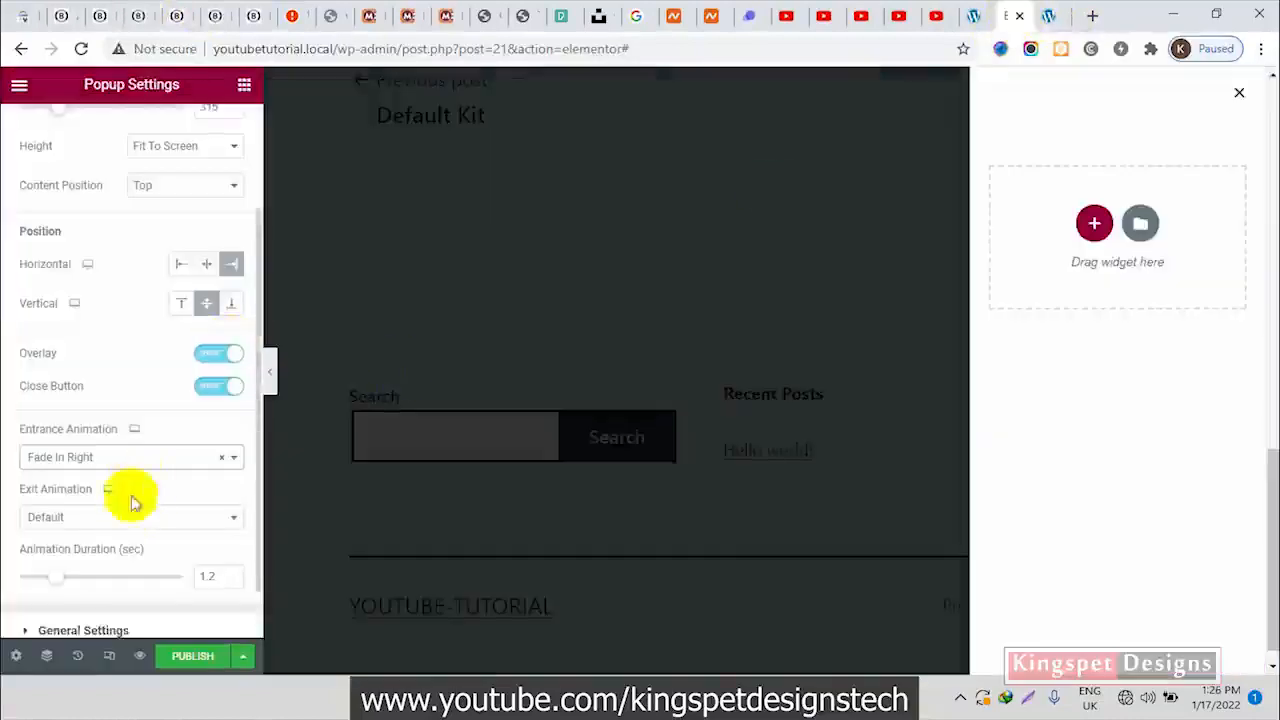
# Set the popup's entrance animation to Fade In Left and its exit animation to Fade Out Right
pyautogui.click(134, 457)
pyautogui.click(112, 357)
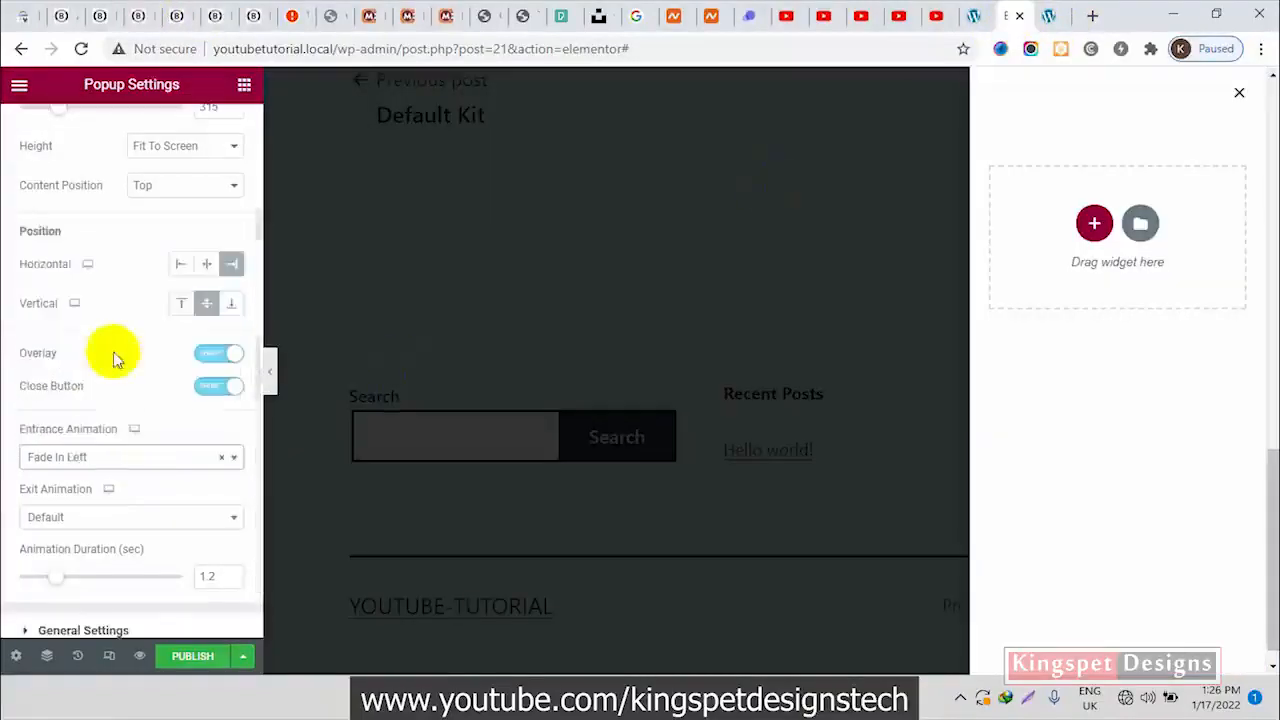
pyautogui.click(130, 521)
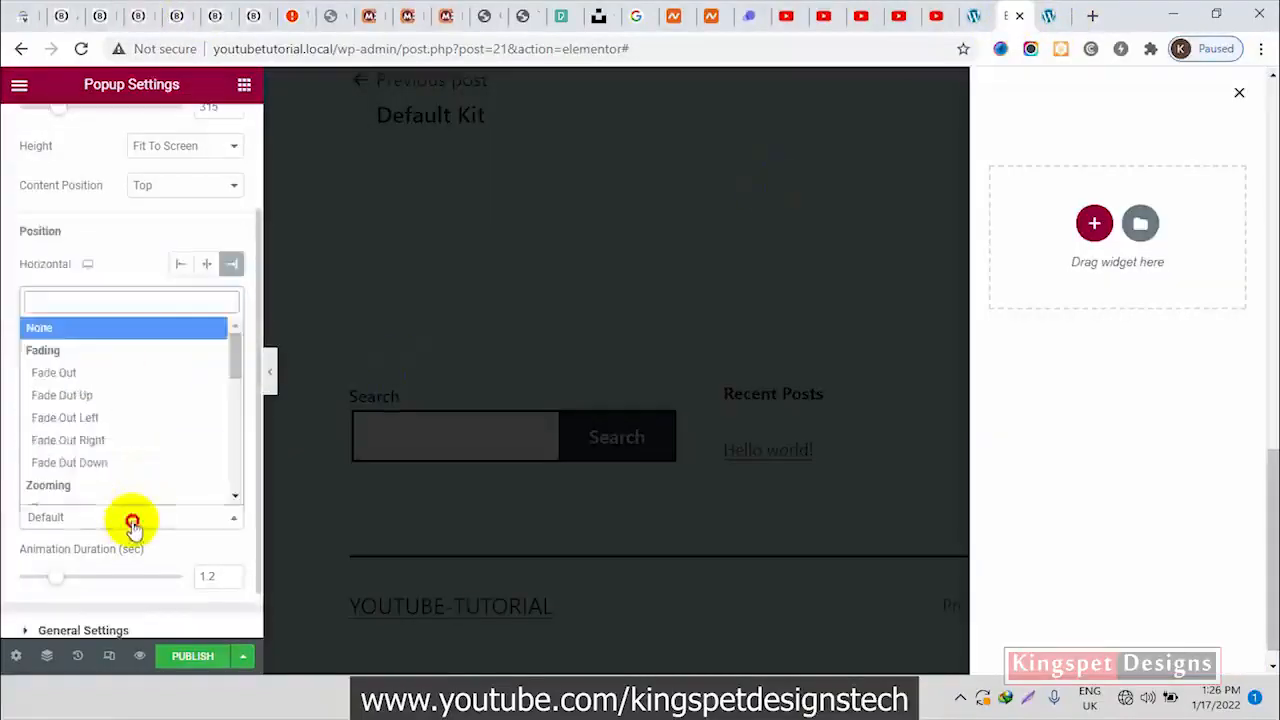
pyautogui.click(128, 444)
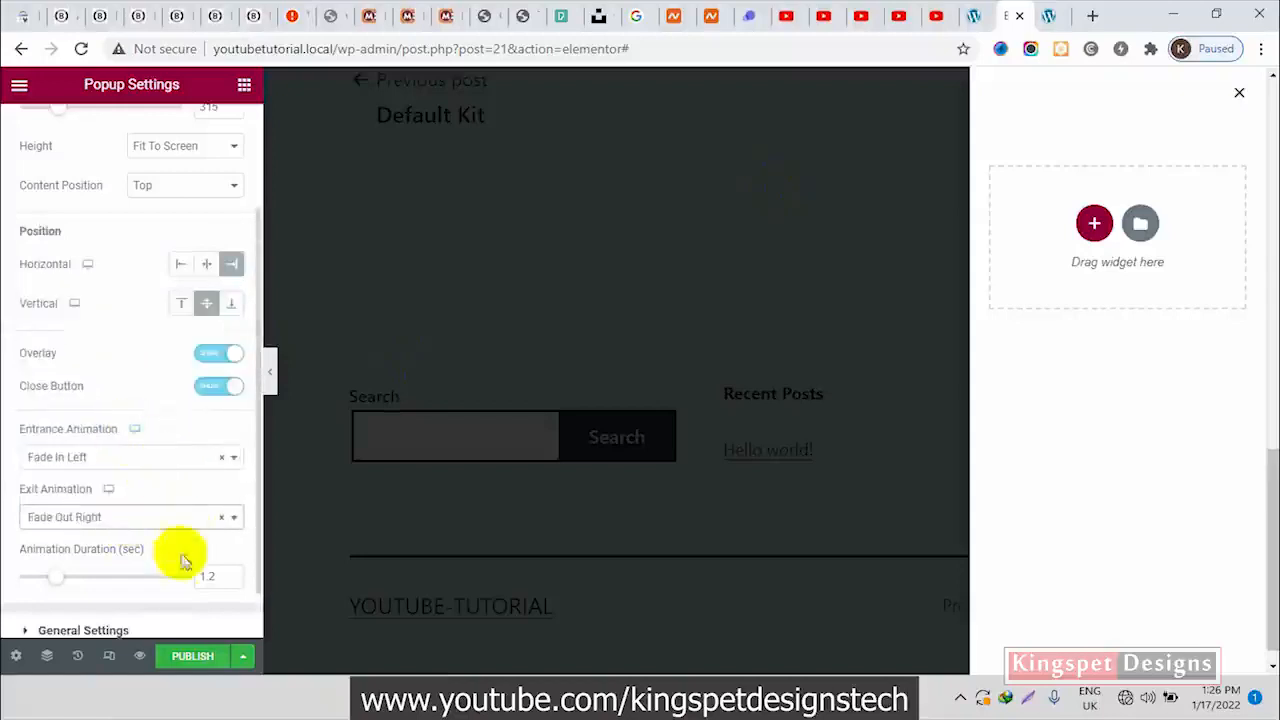
# Review the popup's general settings and preview settings
pyautogui.scroll(-1, 170, 562)
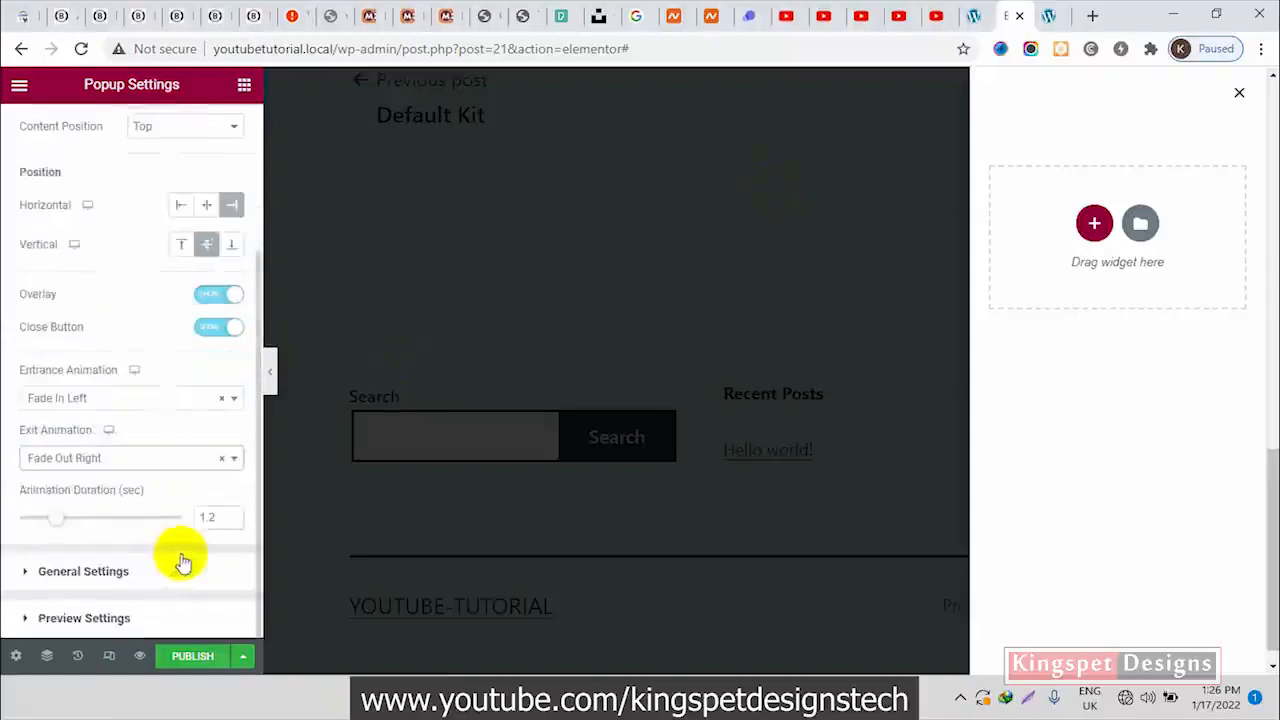
pyautogui.click(62, 578)
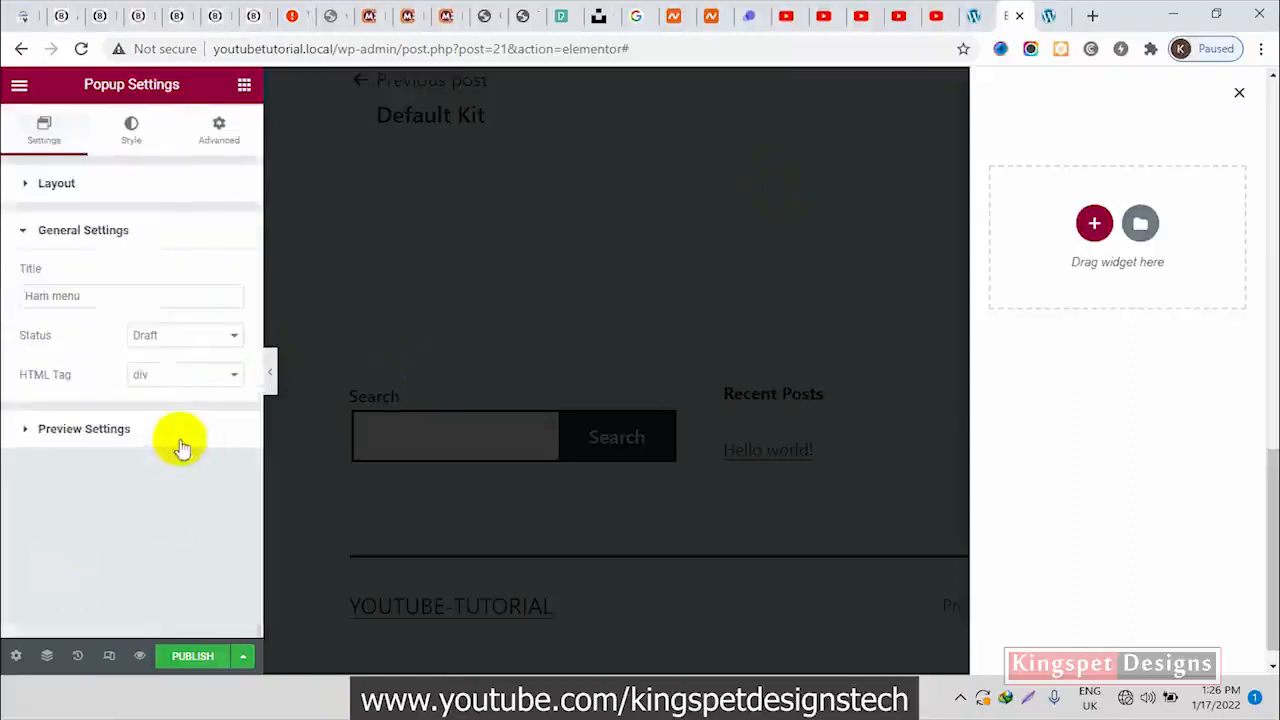
pyautogui.click(122, 431)
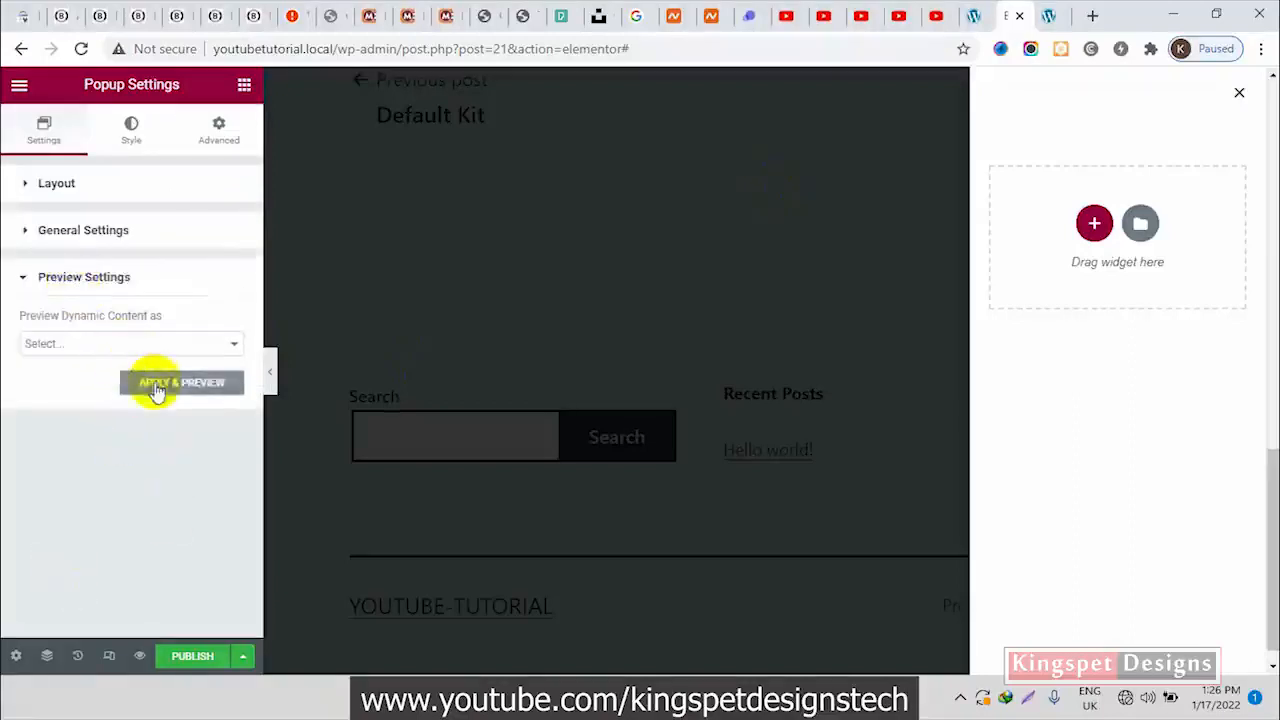
pyautogui.click(91, 343)
pyautogui.click(220, 283)
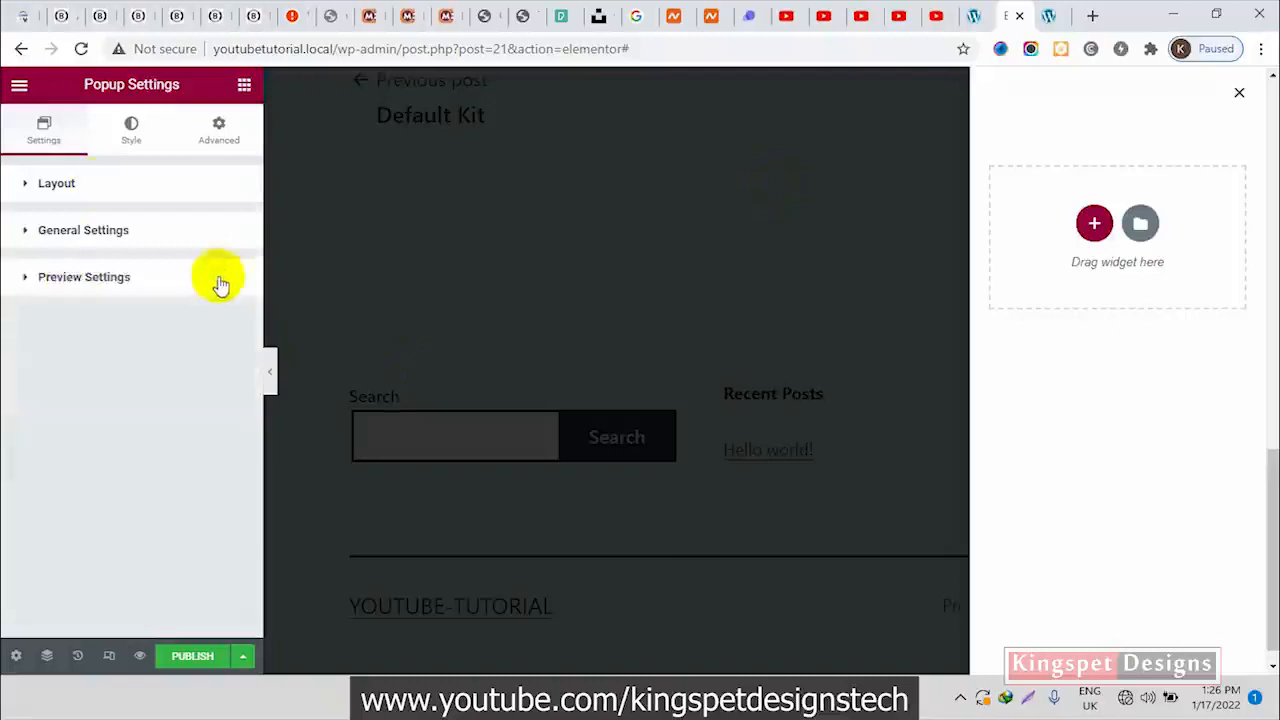
# Give the popup a classic background in dark purple, #64216F
pyautogui.click(136, 140)
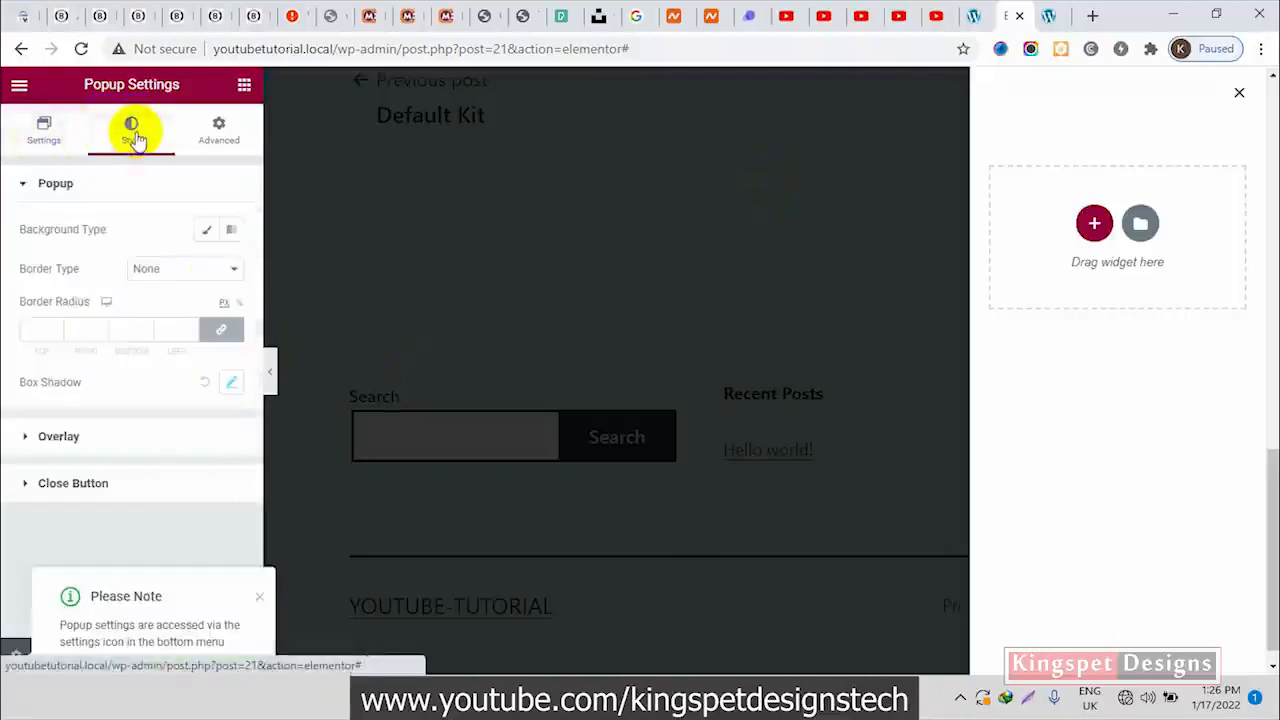
pyautogui.click(203, 232)
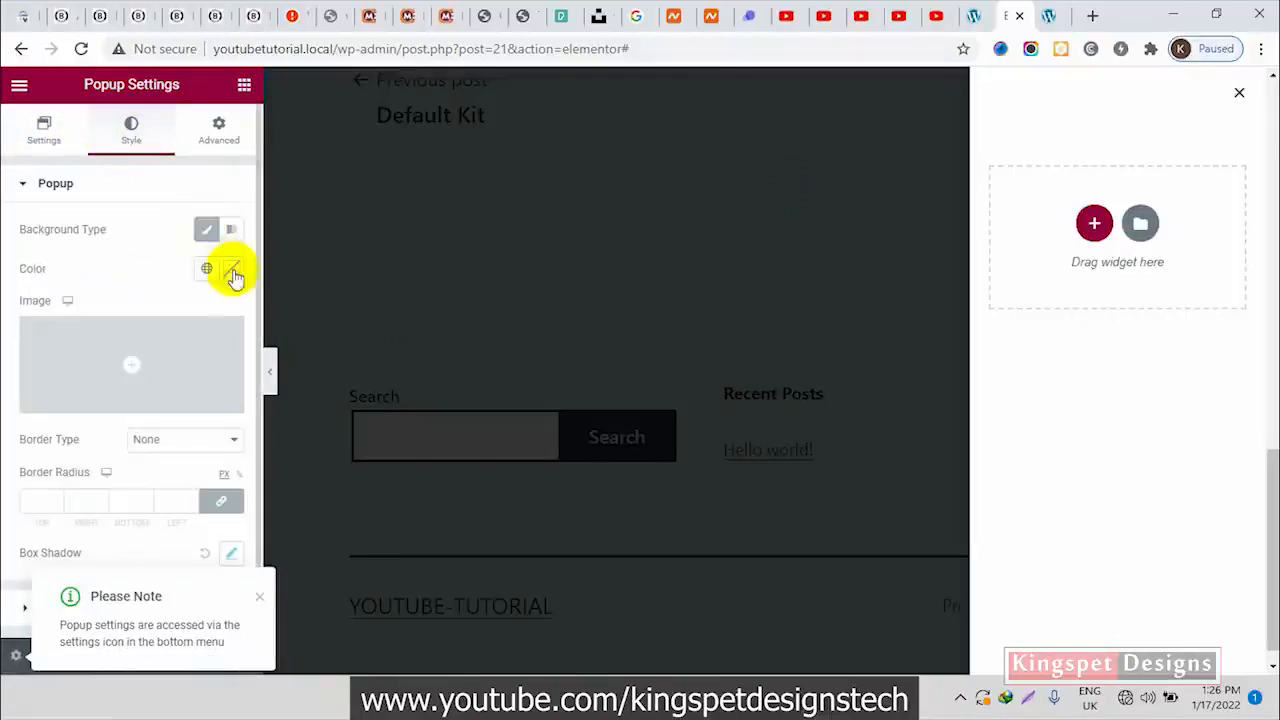
pyautogui.click(227, 275)
pyautogui.moveTo(231, 394); pyautogui.dragTo(291, 413)
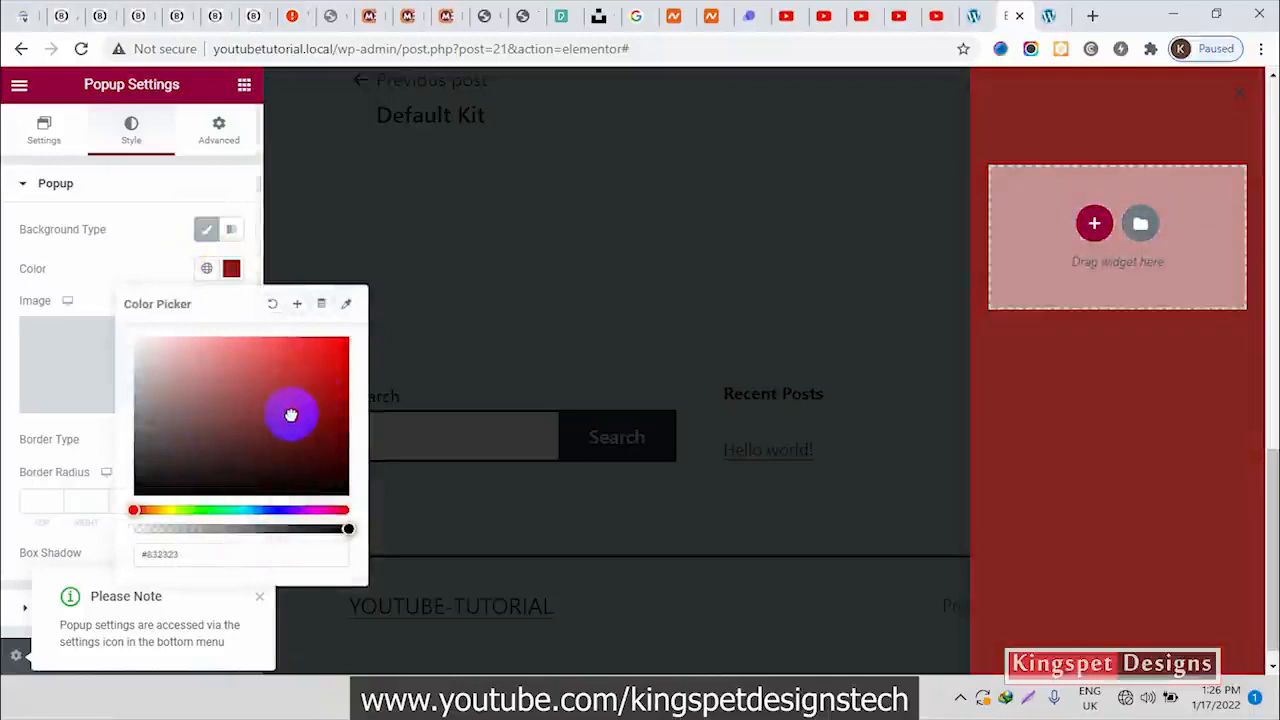
pyautogui.click(275, 511)
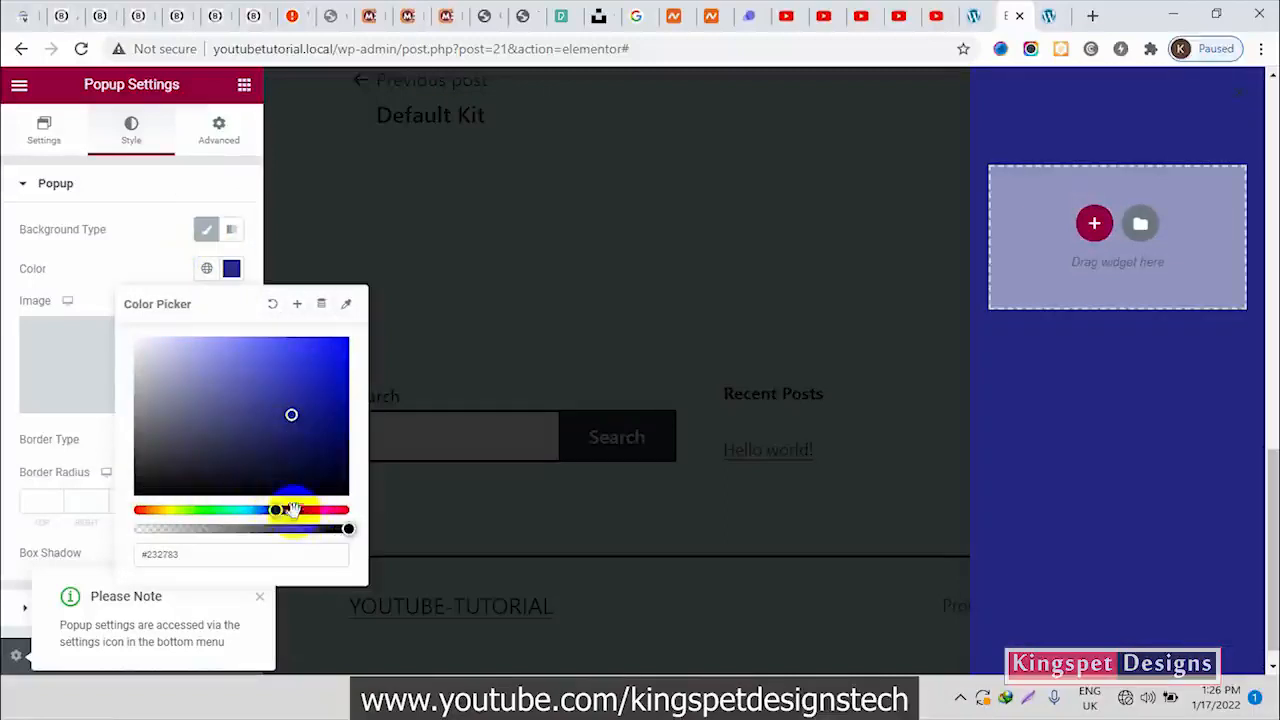
pyautogui.click(293, 510)
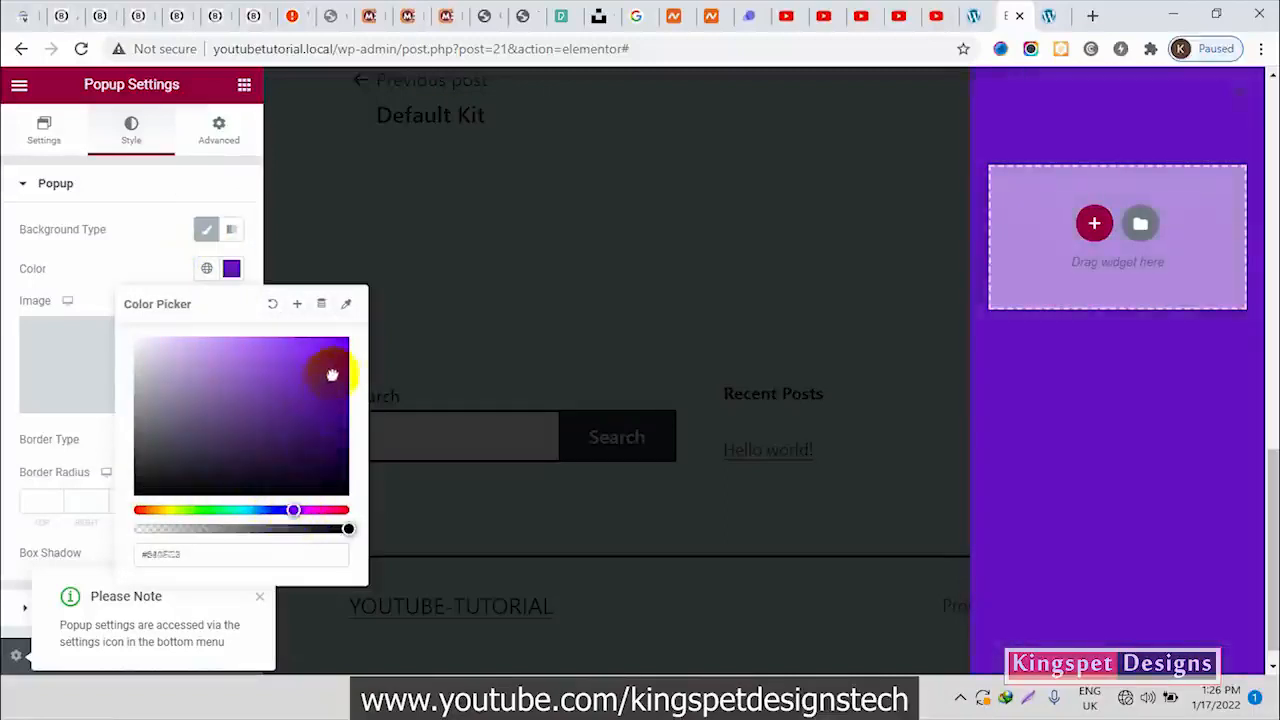
pyautogui.click(313, 508)
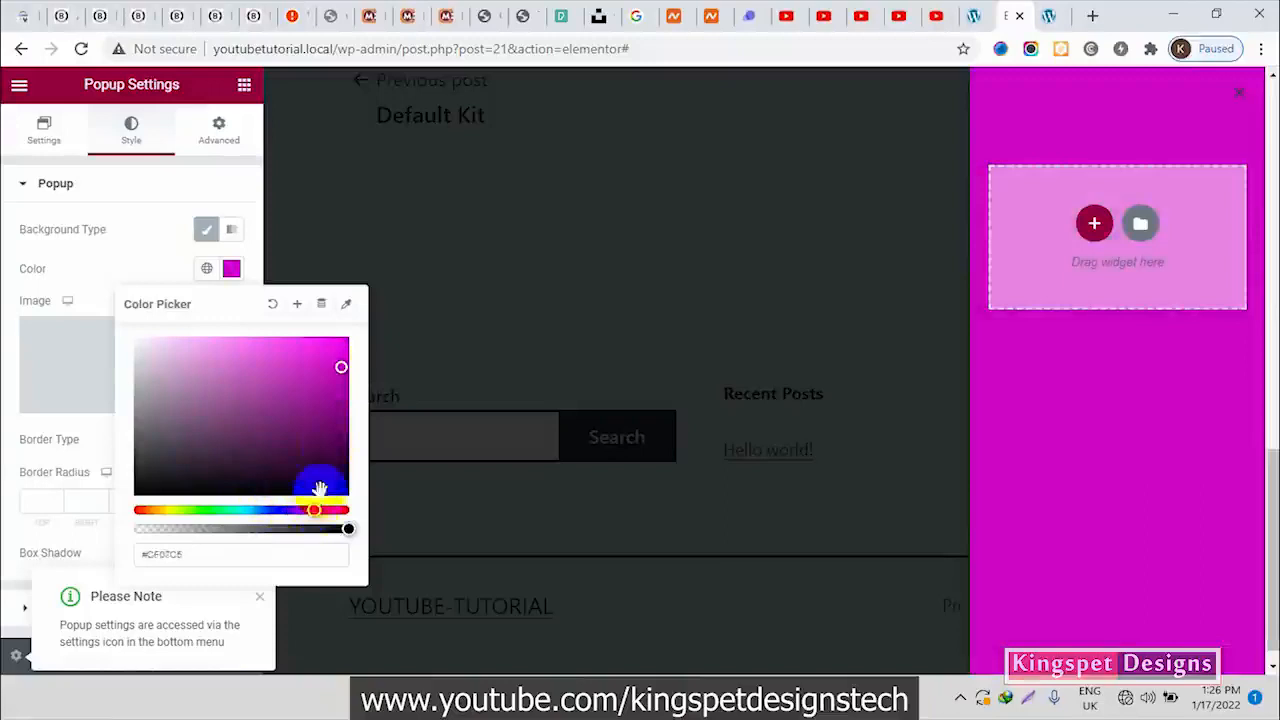
pyautogui.moveTo(341, 372); pyautogui.dragTo(273, 356)
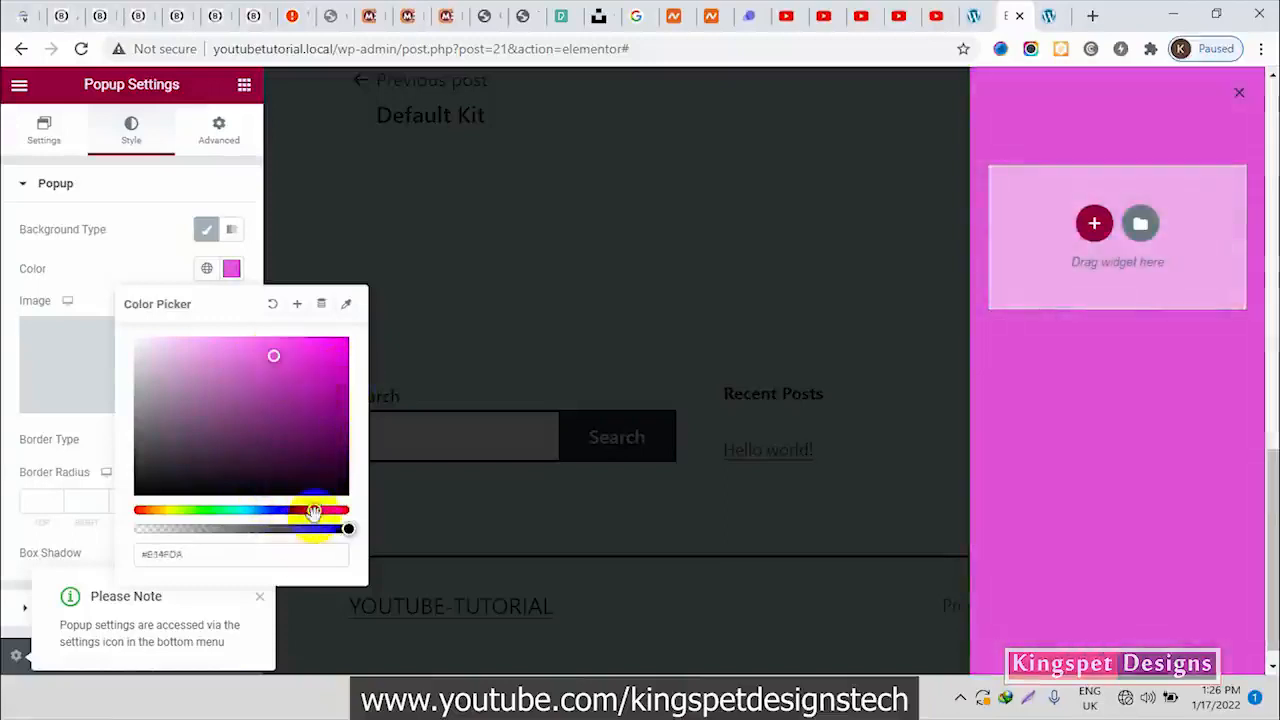
pyautogui.moveTo(307, 512)
pyautogui.mouseDown()
pyautogui.moveTo(277, 510)
pyautogui.moveTo(324, 512)
pyautogui.mouseUp()
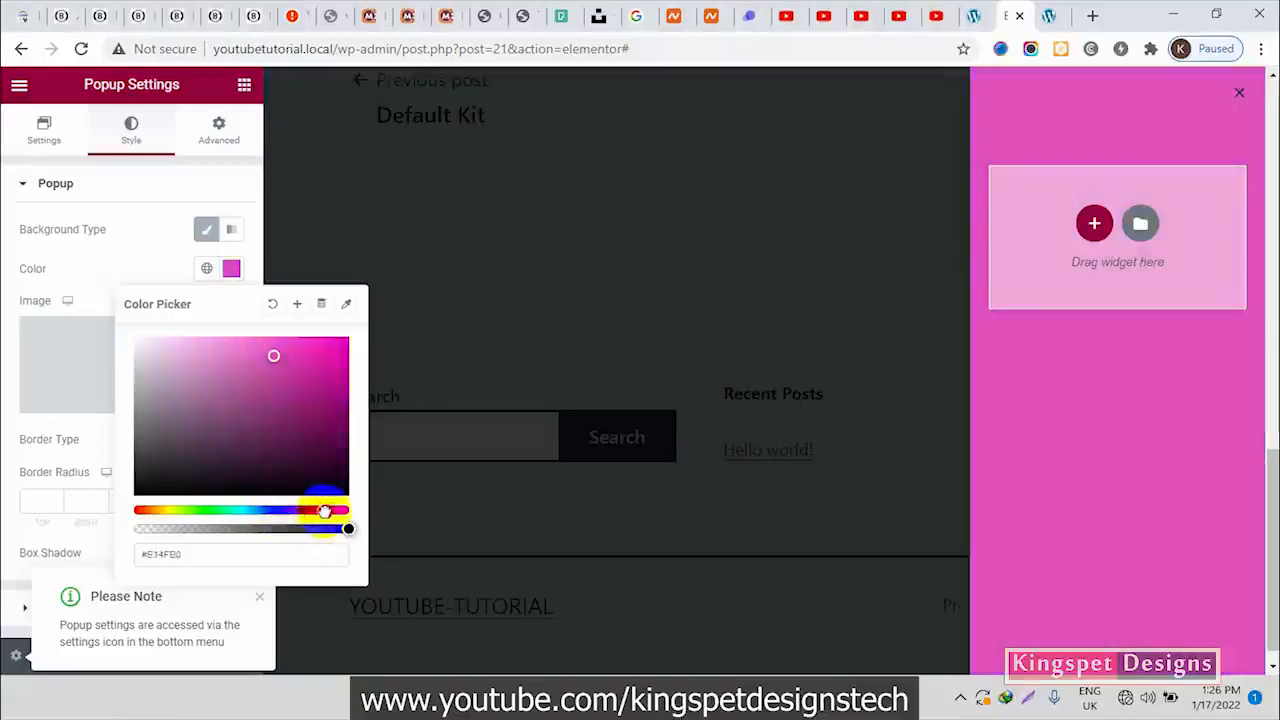
pyautogui.moveTo(273, 356); pyautogui.dragTo(284, 427)
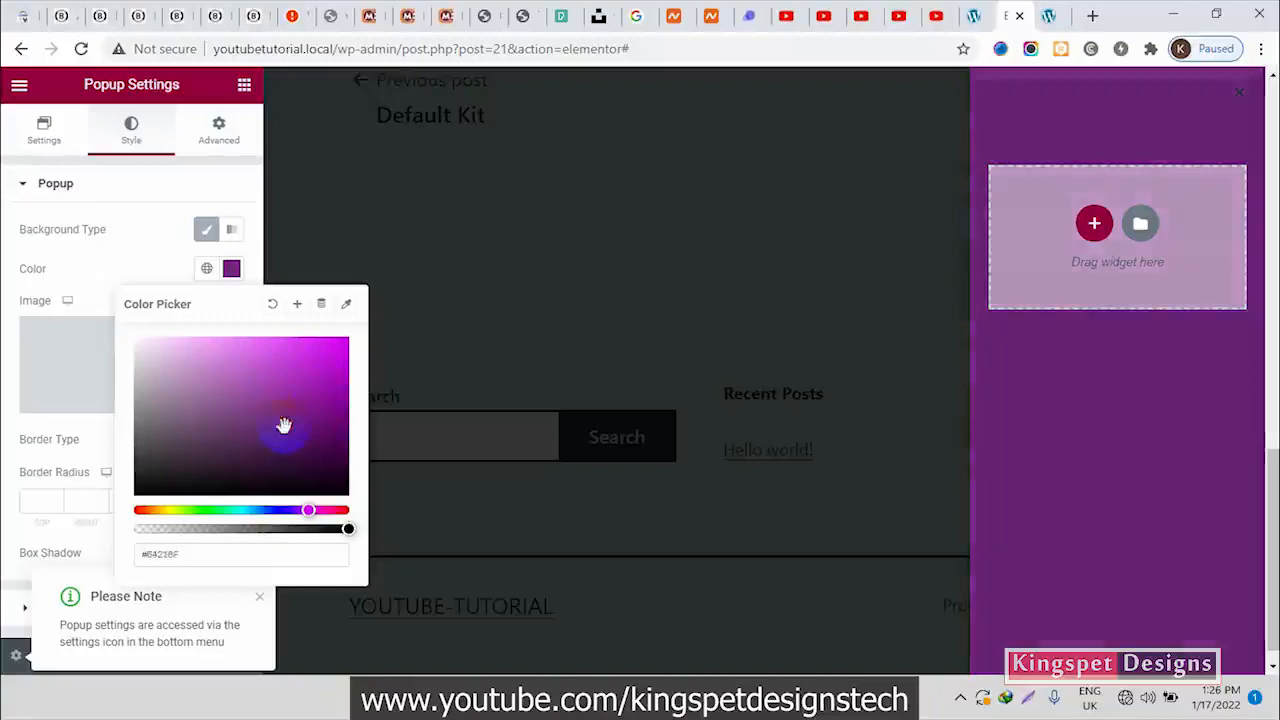
# Save the popup's purple background color as a global color named New Global Color
pyautogui.click(300, 307)
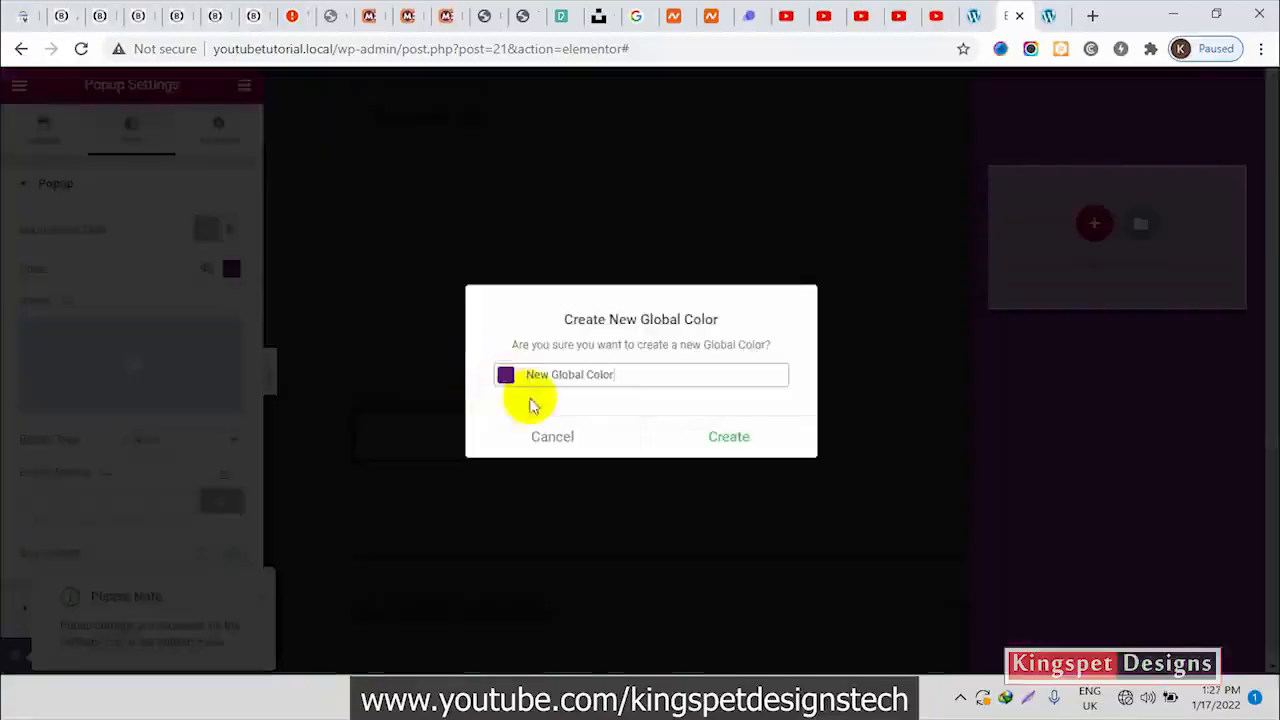
pyautogui.click(730, 437)
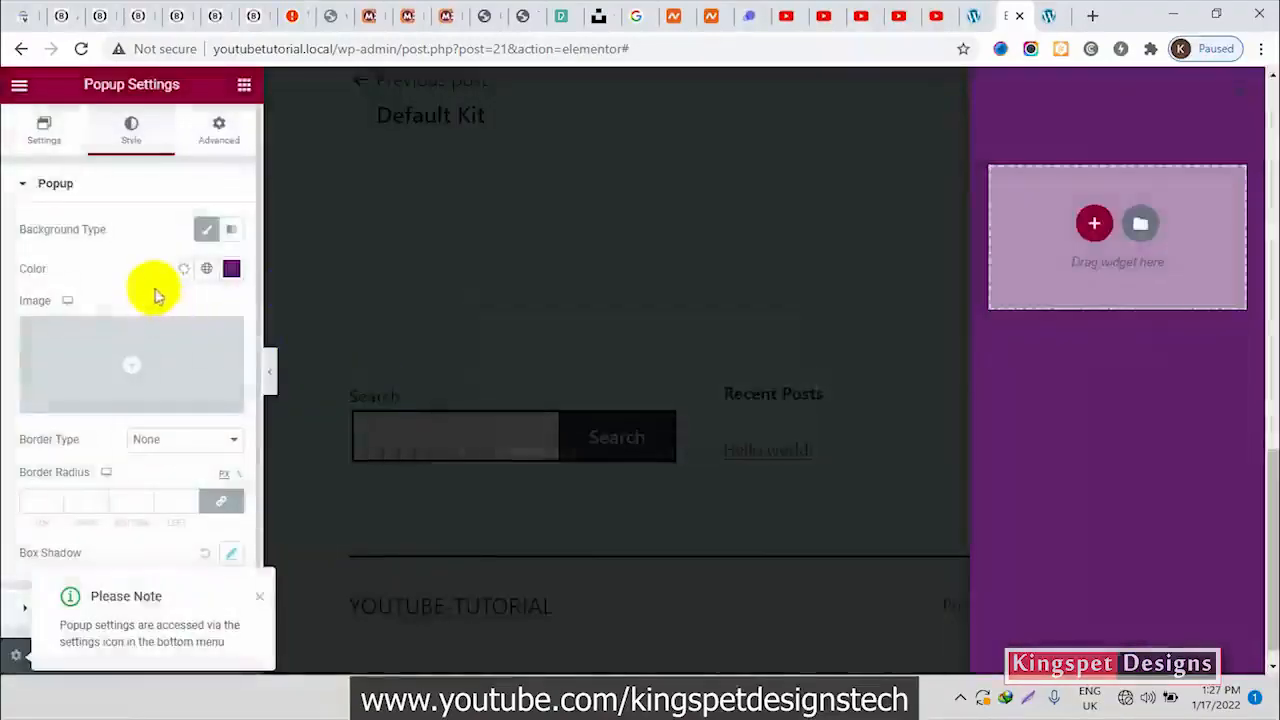
pyautogui.click(488, 281)
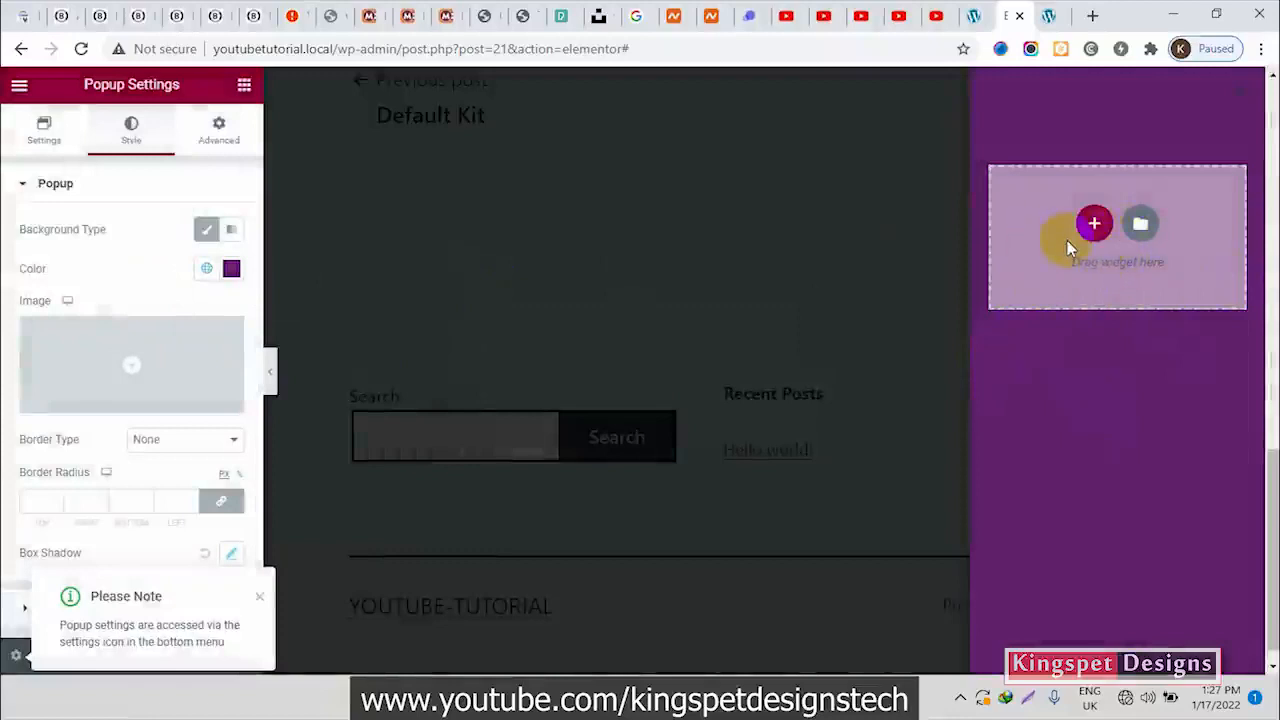
pyautogui.click(880, 278)
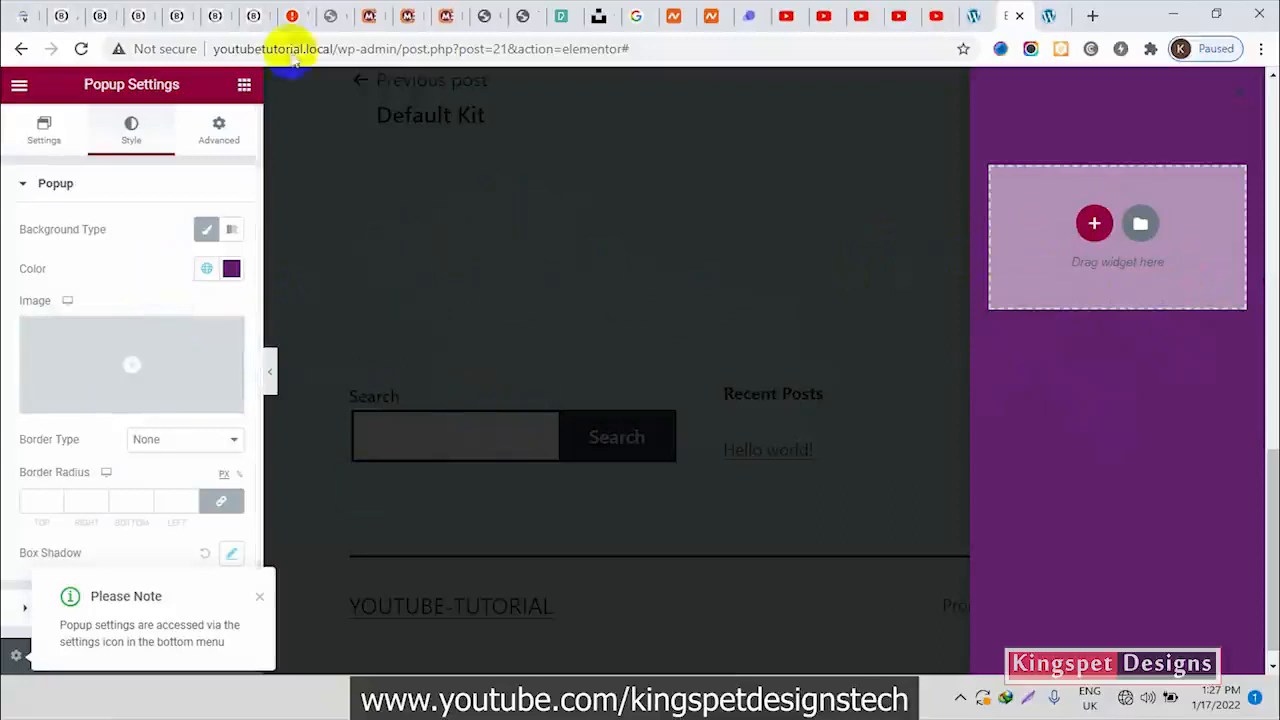
# Close and reopen the slide-in menu on the Blessed Web Services site to examine its tinted page overlay
pyautogui.click(138, 14)
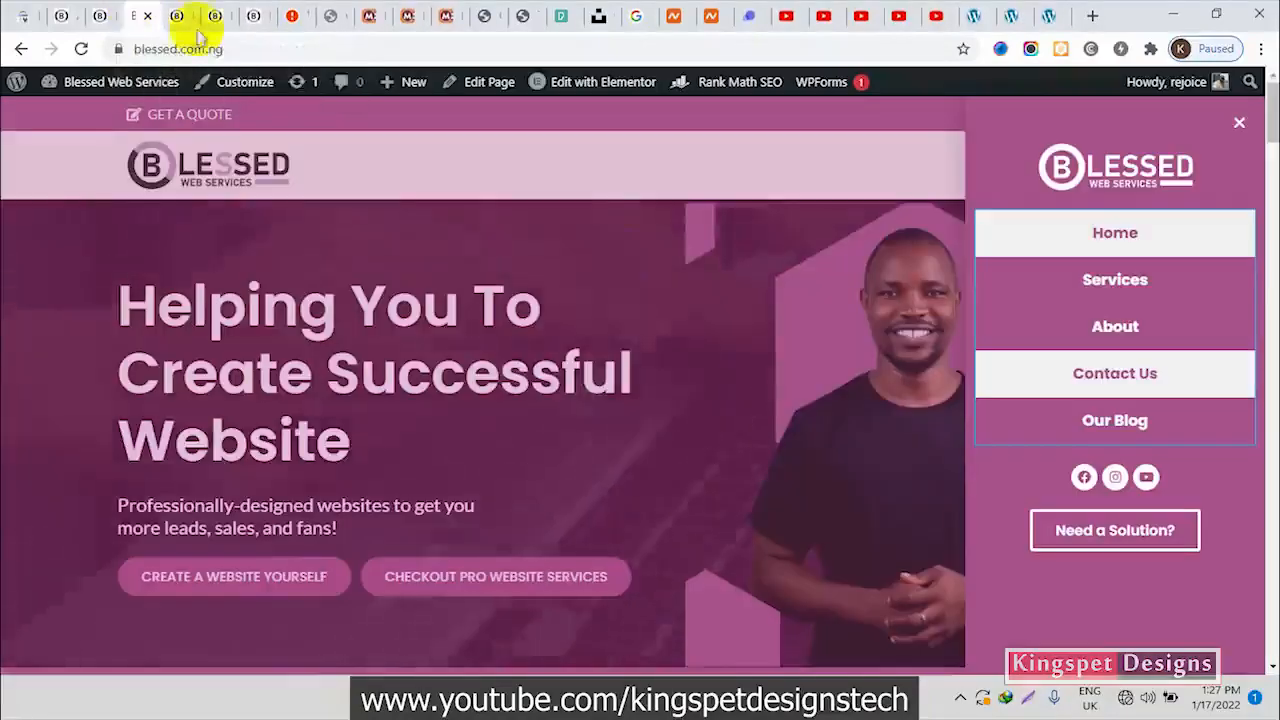
pyautogui.click(817, 308)
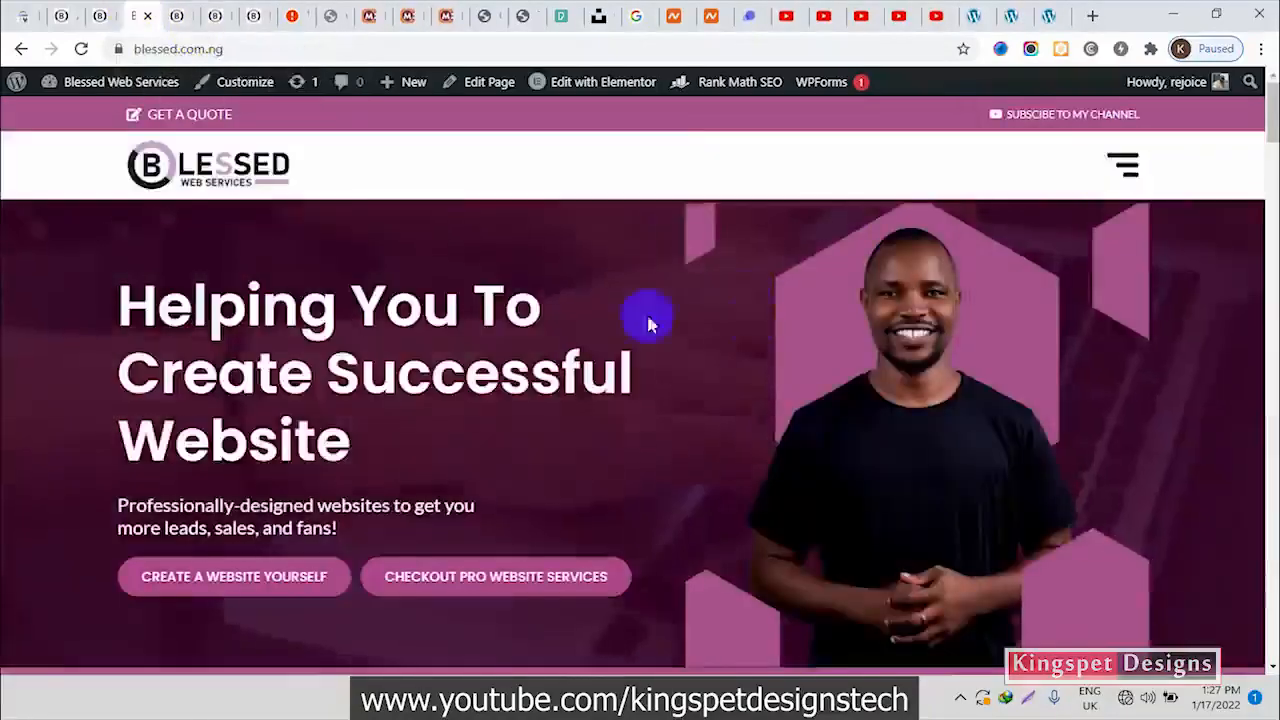
pyautogui.click(1122, 164)
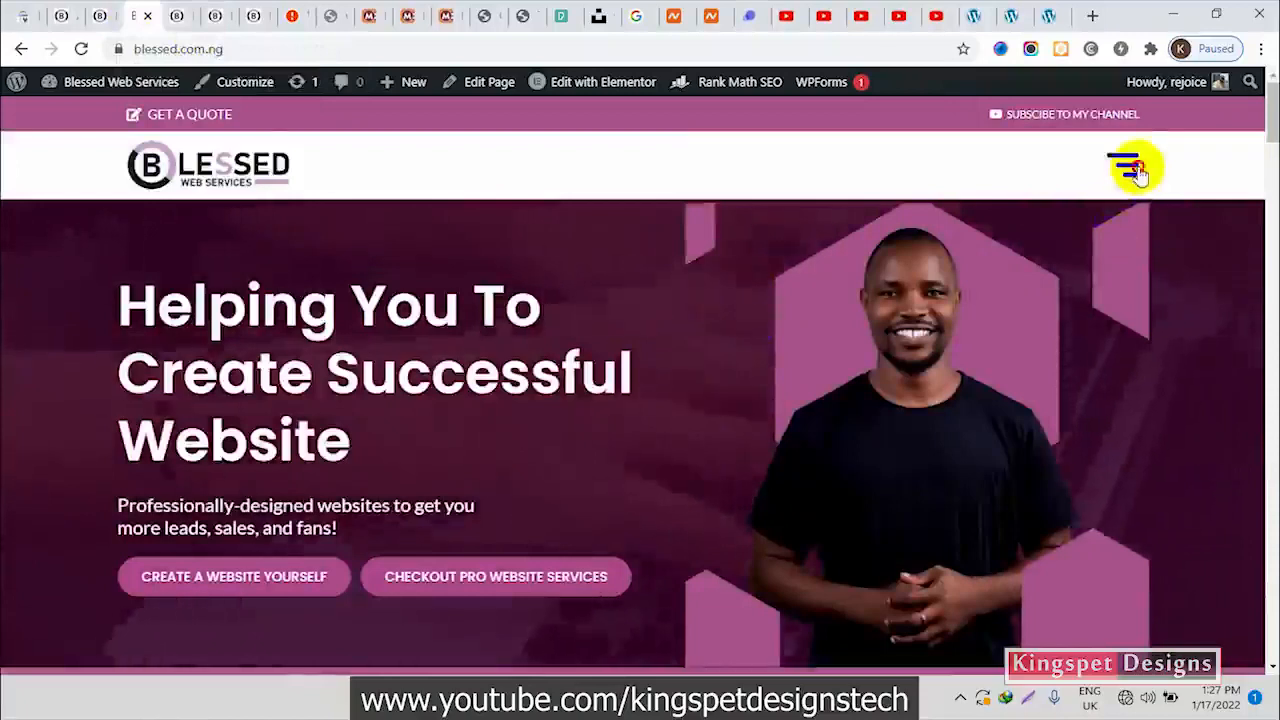
pyautogui.click(1012, 14)
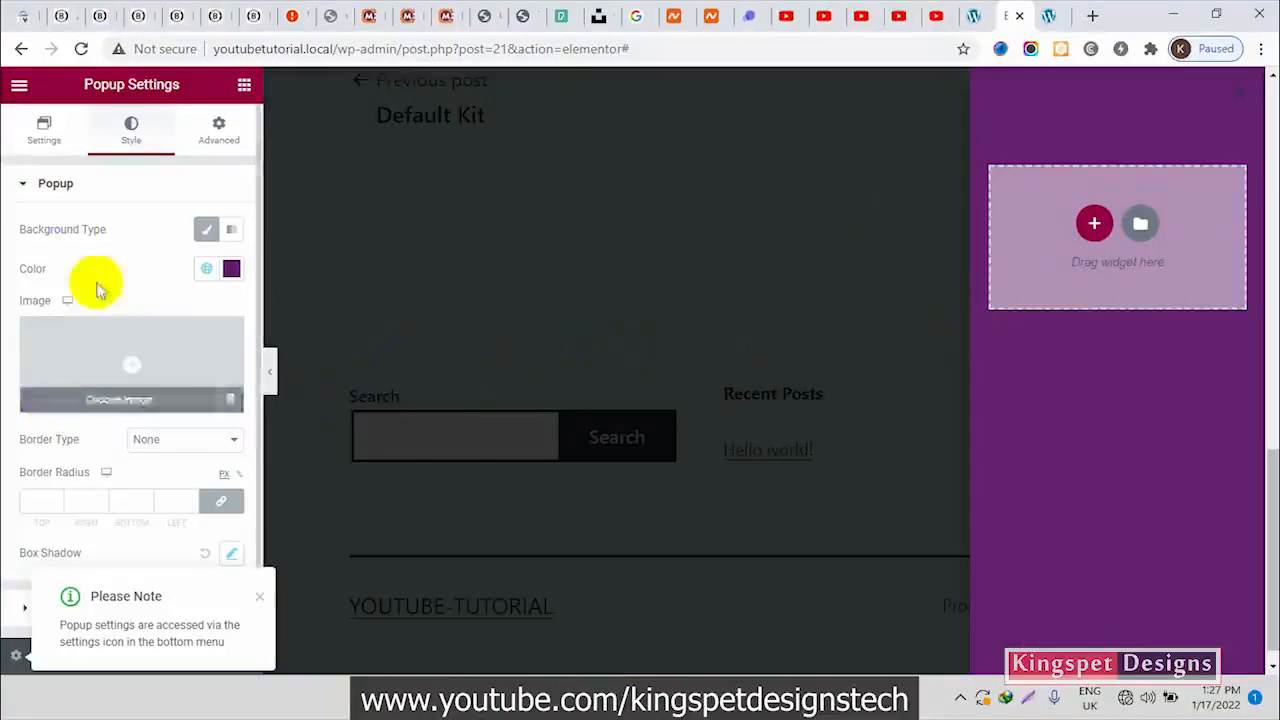
# Set the popup's overlay color to the purple New Global Color and reduce its opacity to about half, #64216F78
pyautogui.click(86, 190)
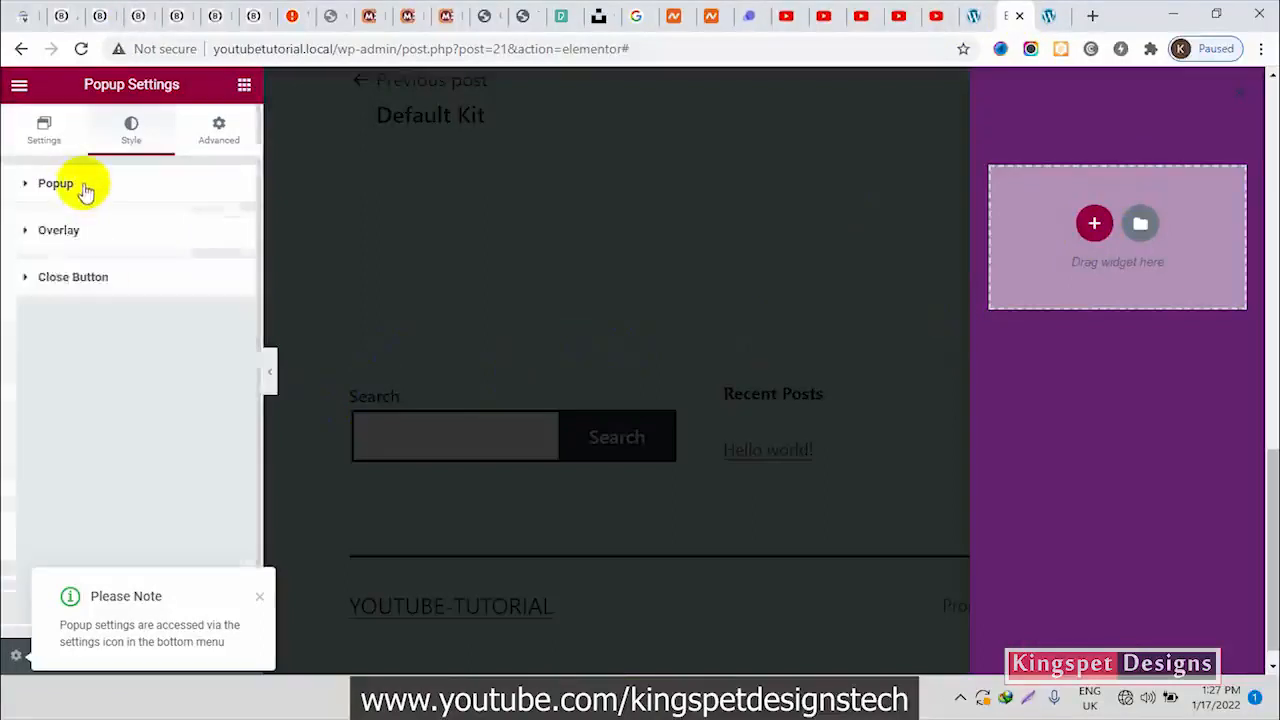
pyautogui.click(60, 232)
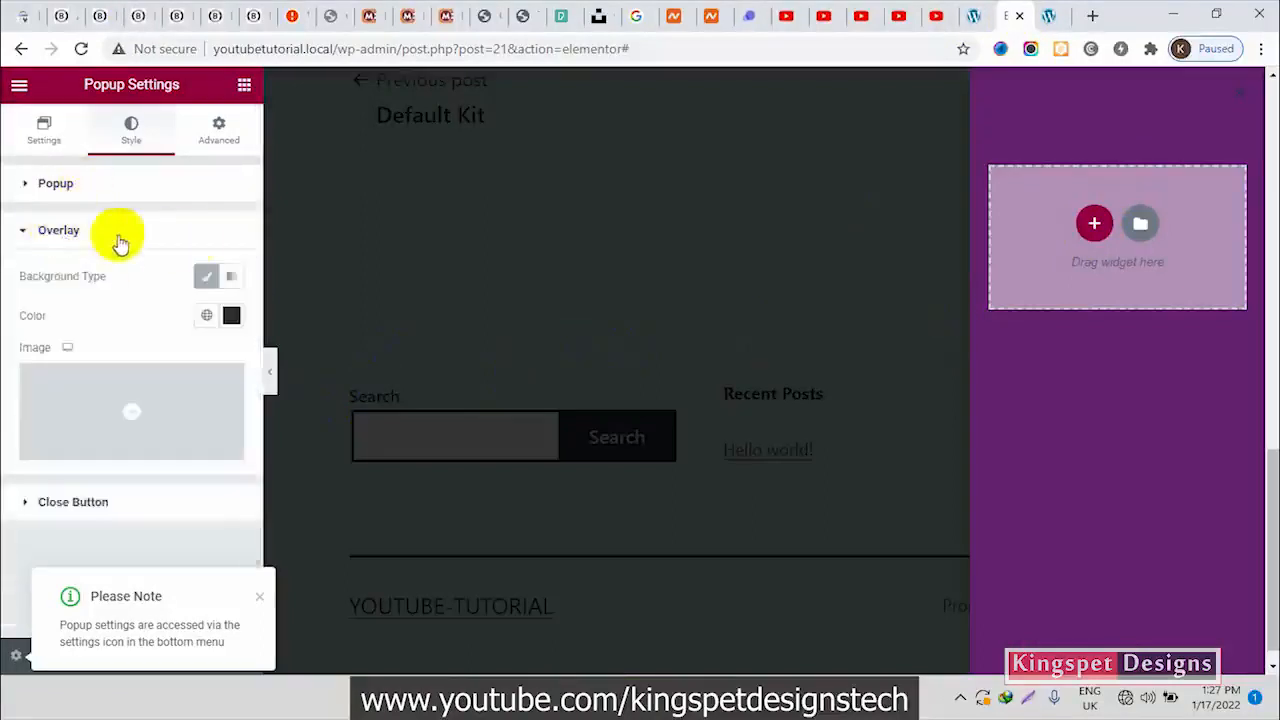
pyautogui.click(209, 317)
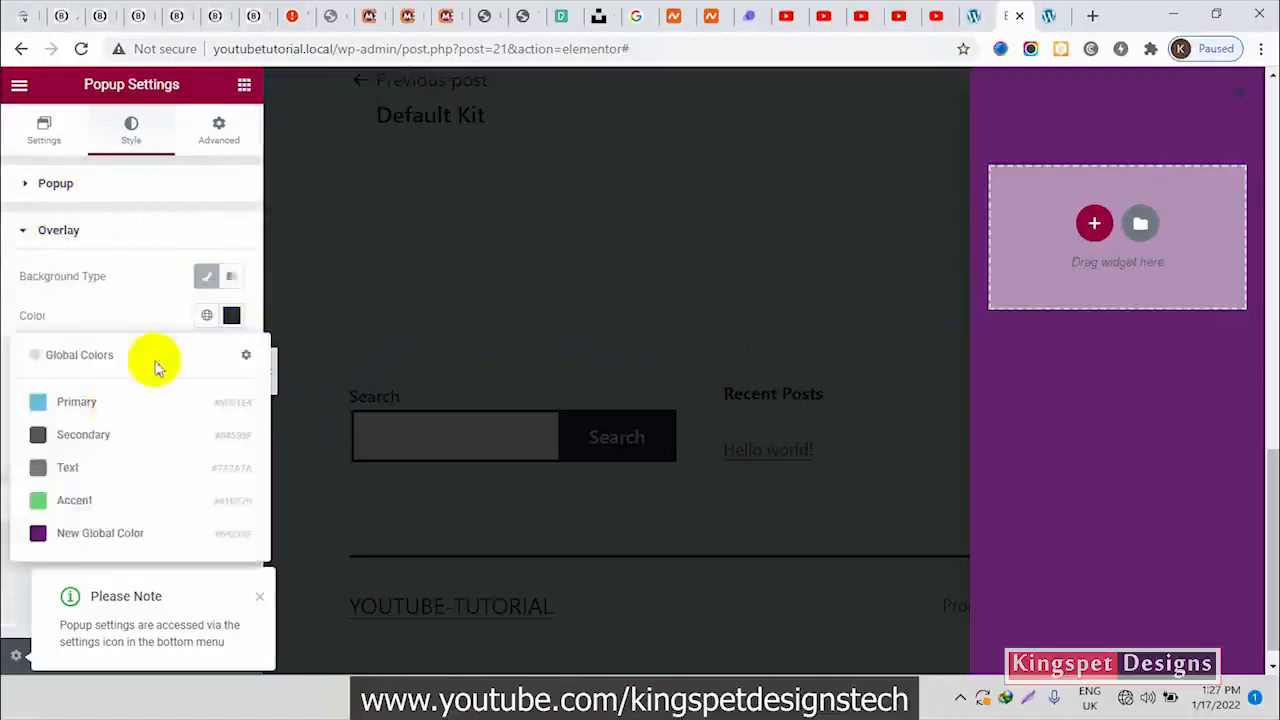
pyautogui.click(93, 532)
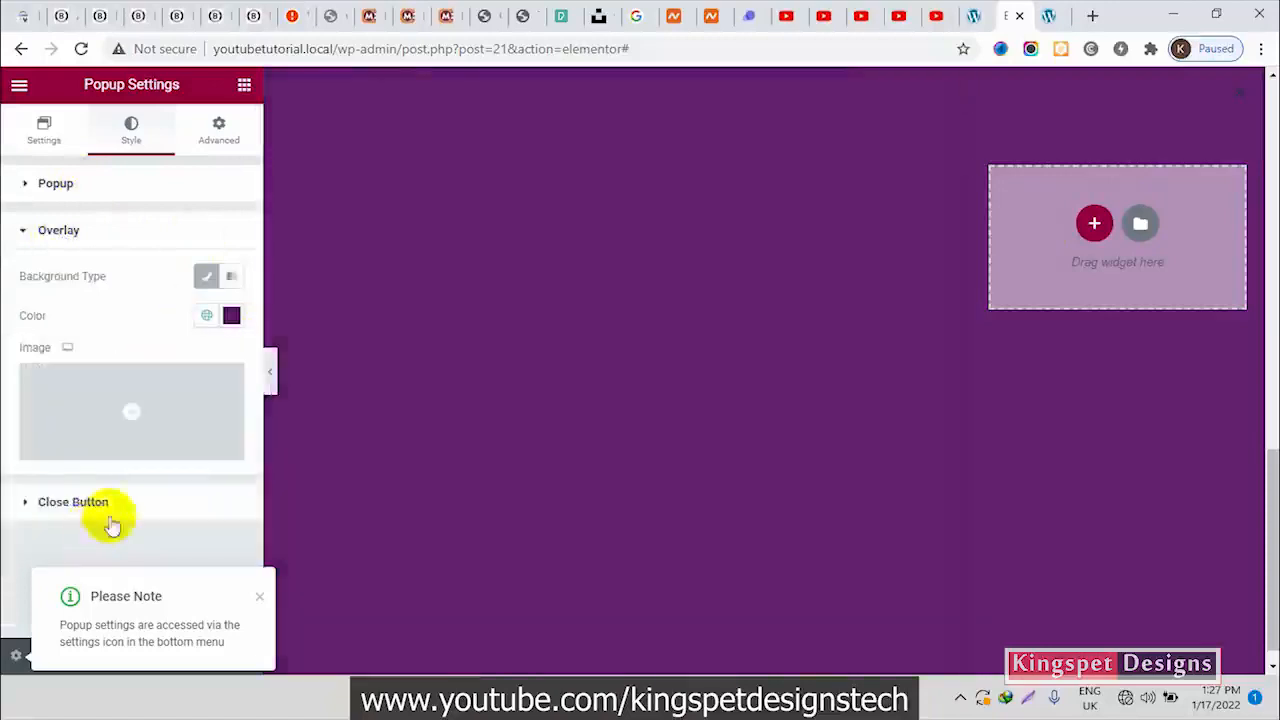
pyautogui.click(231, 318)
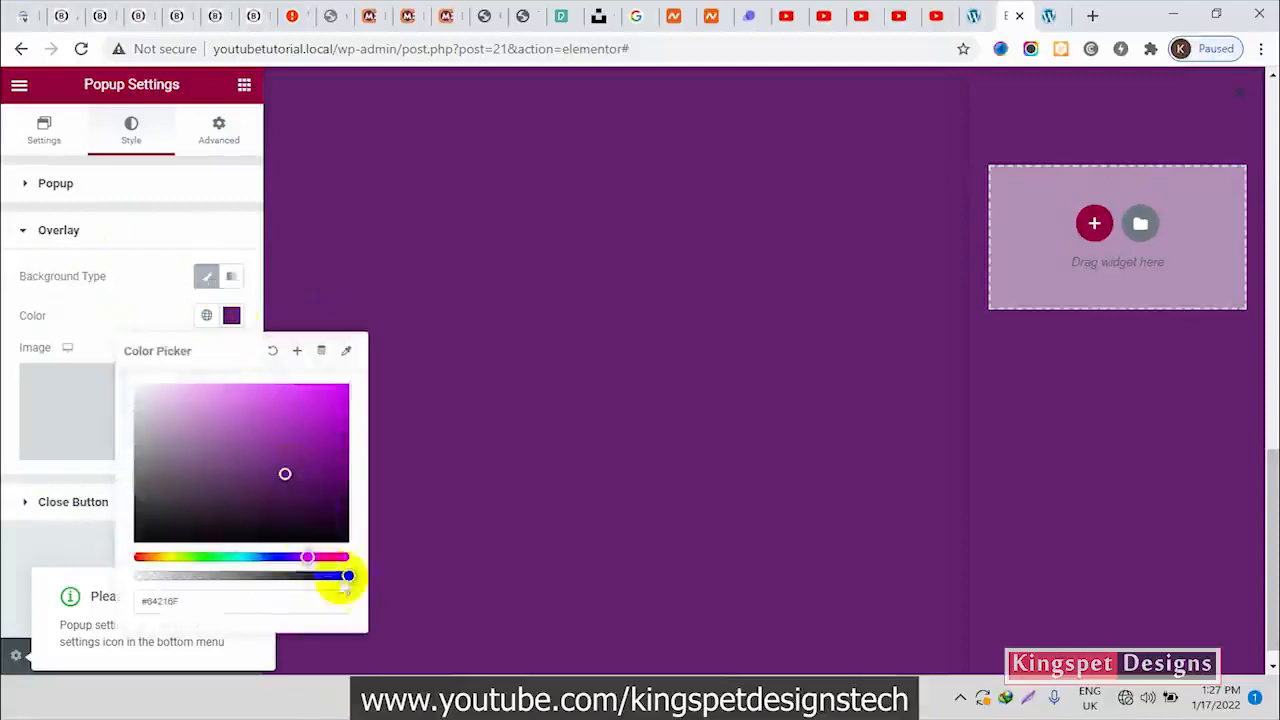
pyautogui.moveTo(347, 578); pyautogui.dragTo(234, 579)
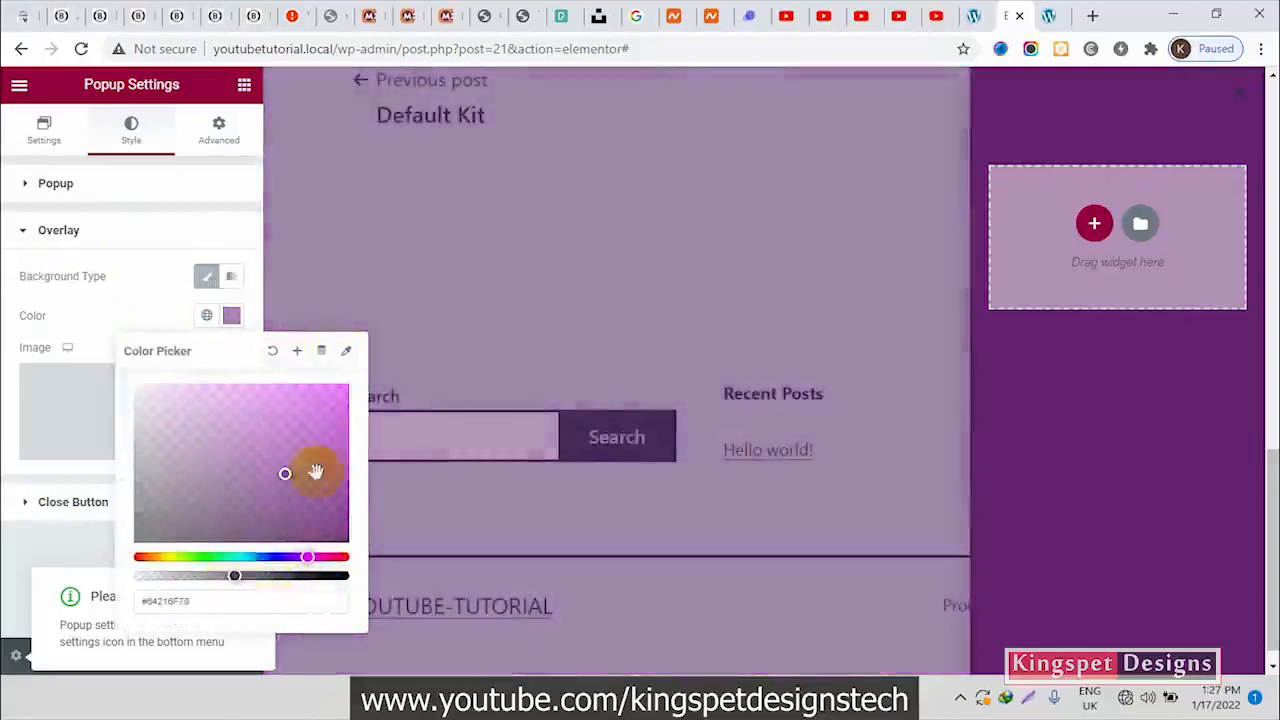
# Close the overlay color picker and examine the close button of the slide-in menu on the Blessed Web Services site
pyautogui.click(153, 318)
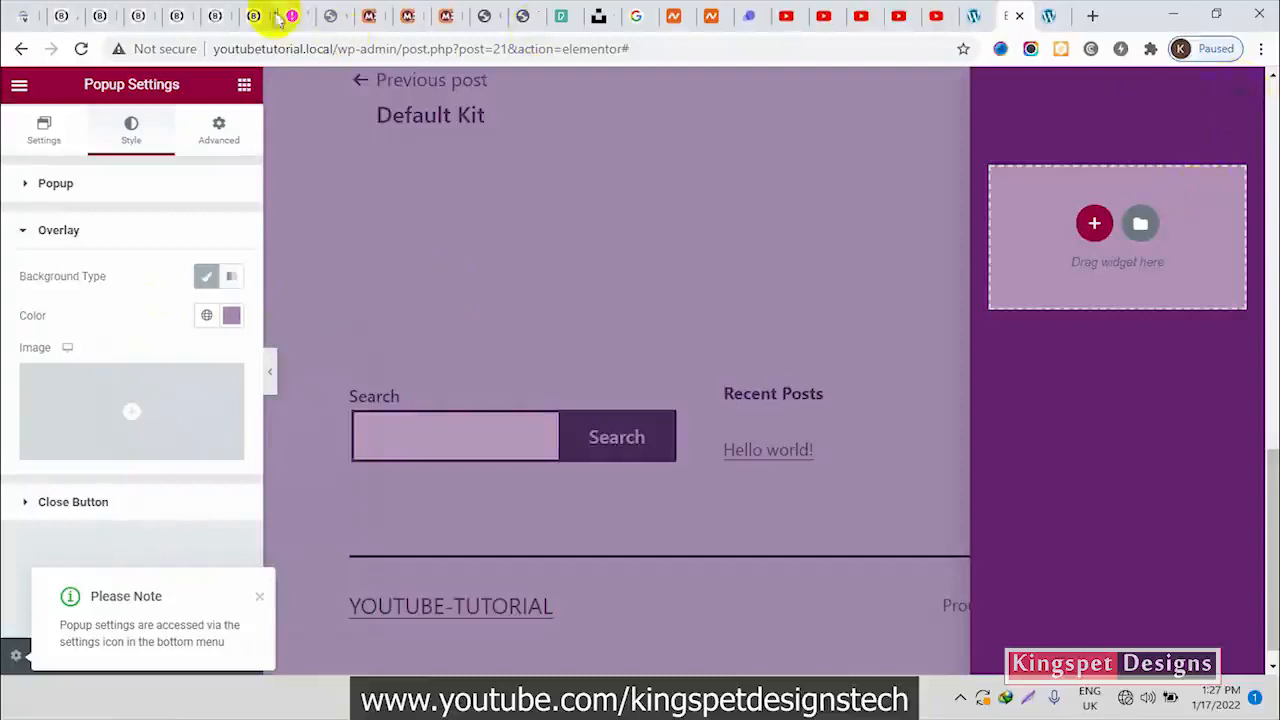
pyautogui.click(143, 15)
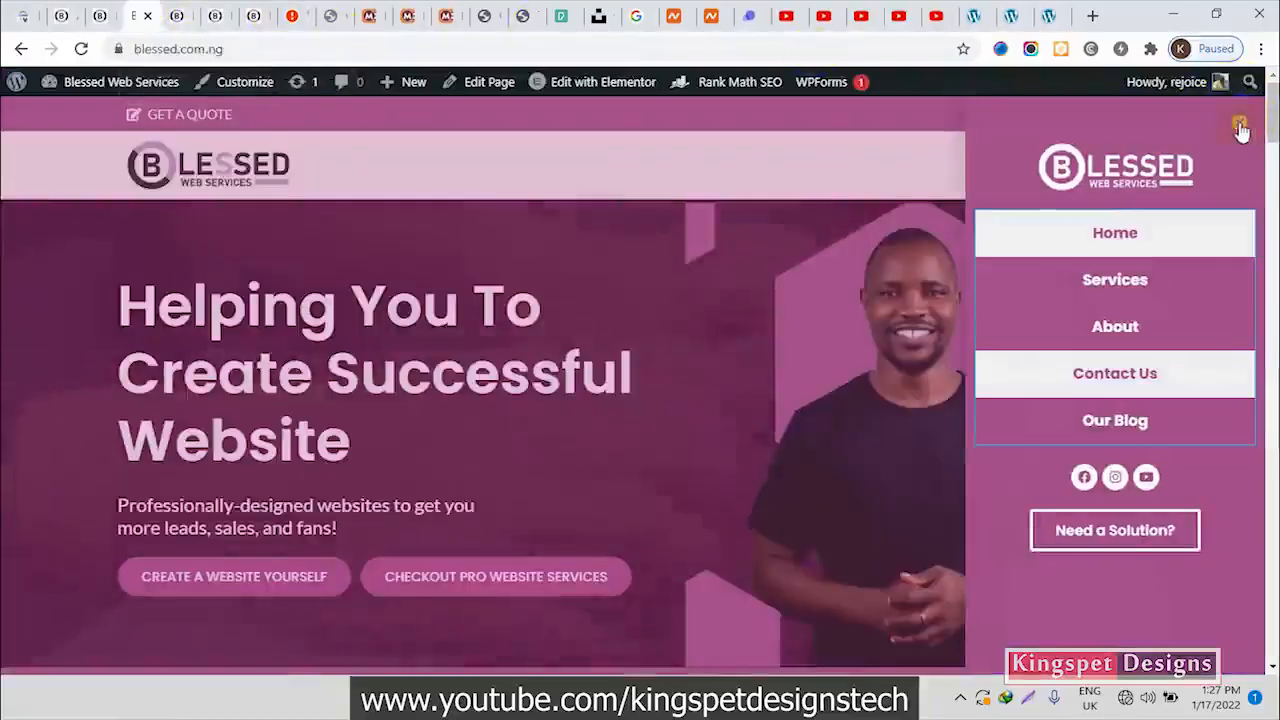
pyautogui.click(1008, 18)
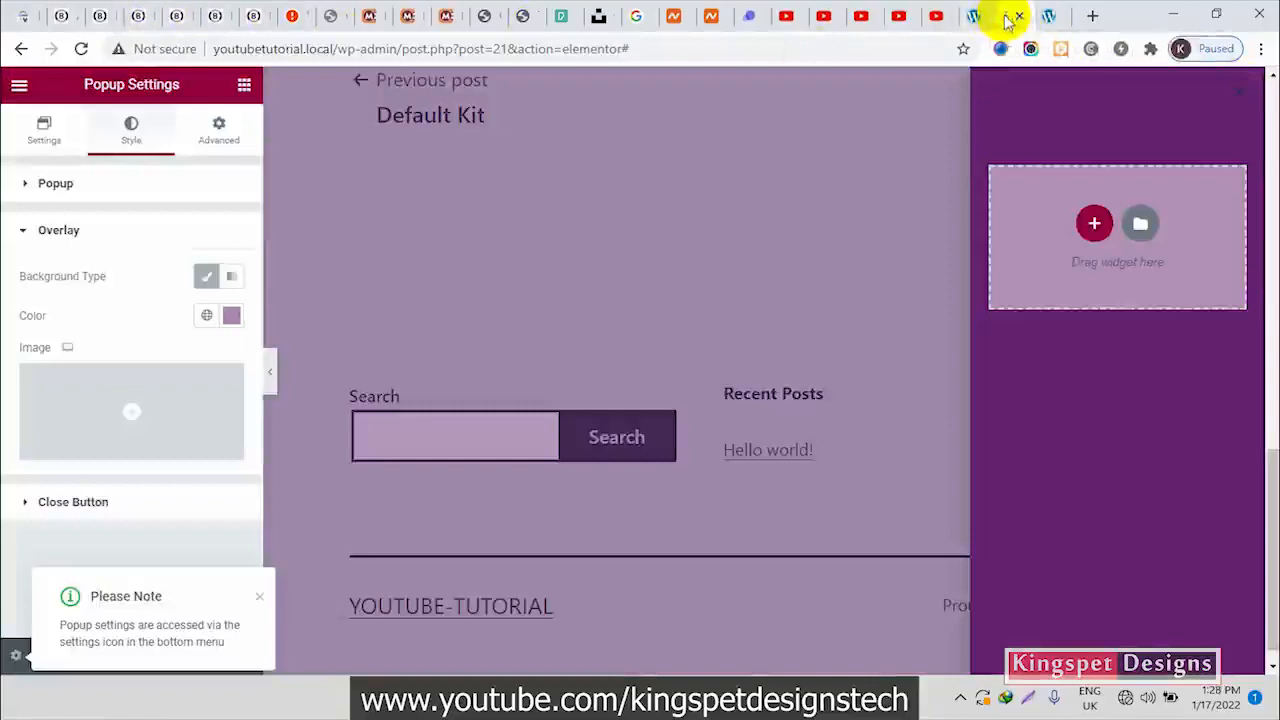
# Try the Outside position for the popup's close button and return it to Inside
pyautogui.click(107, 504)
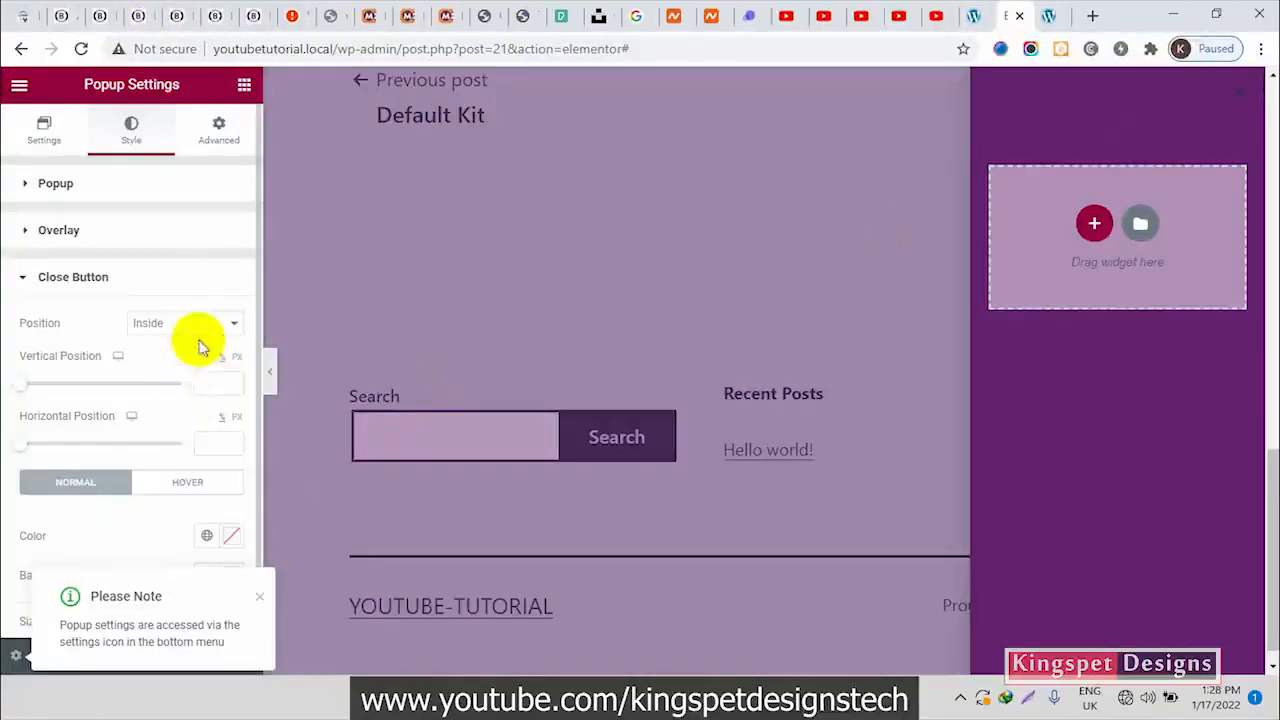
pyautogui.scroll(-1, 196, 342)
pyautogui.click(216, 287)
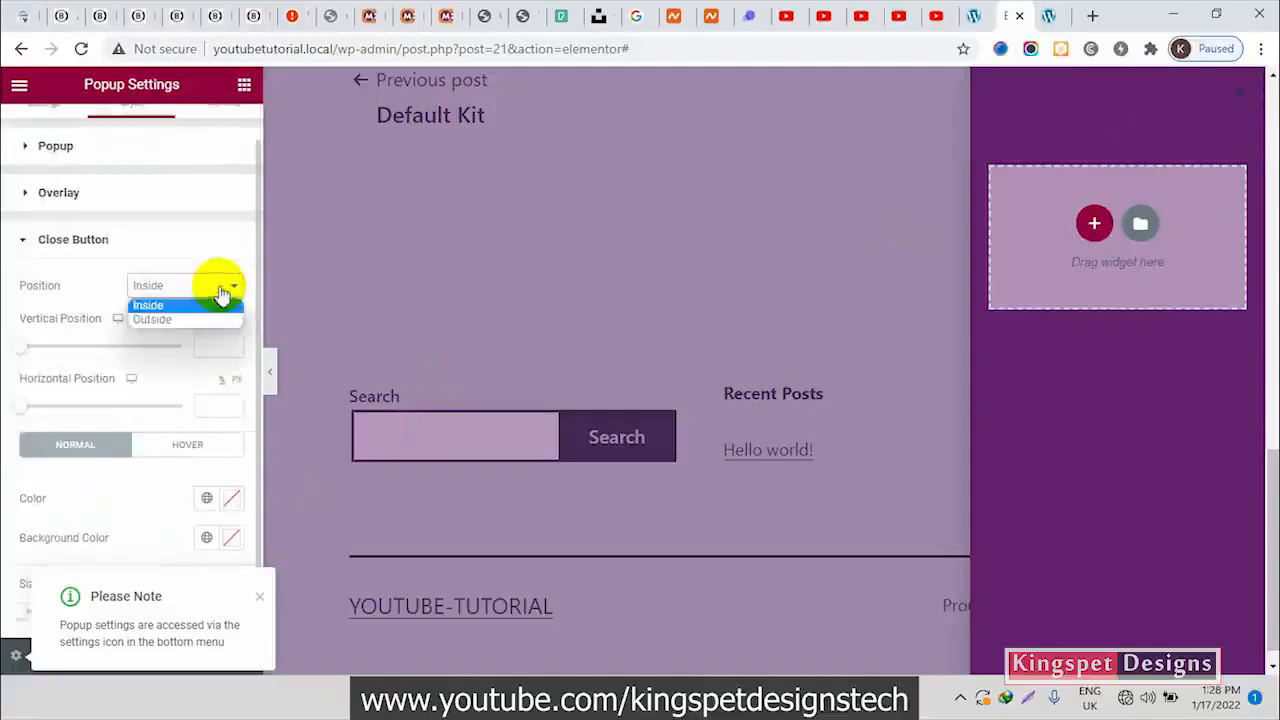
pyautogui.click(172, 320)
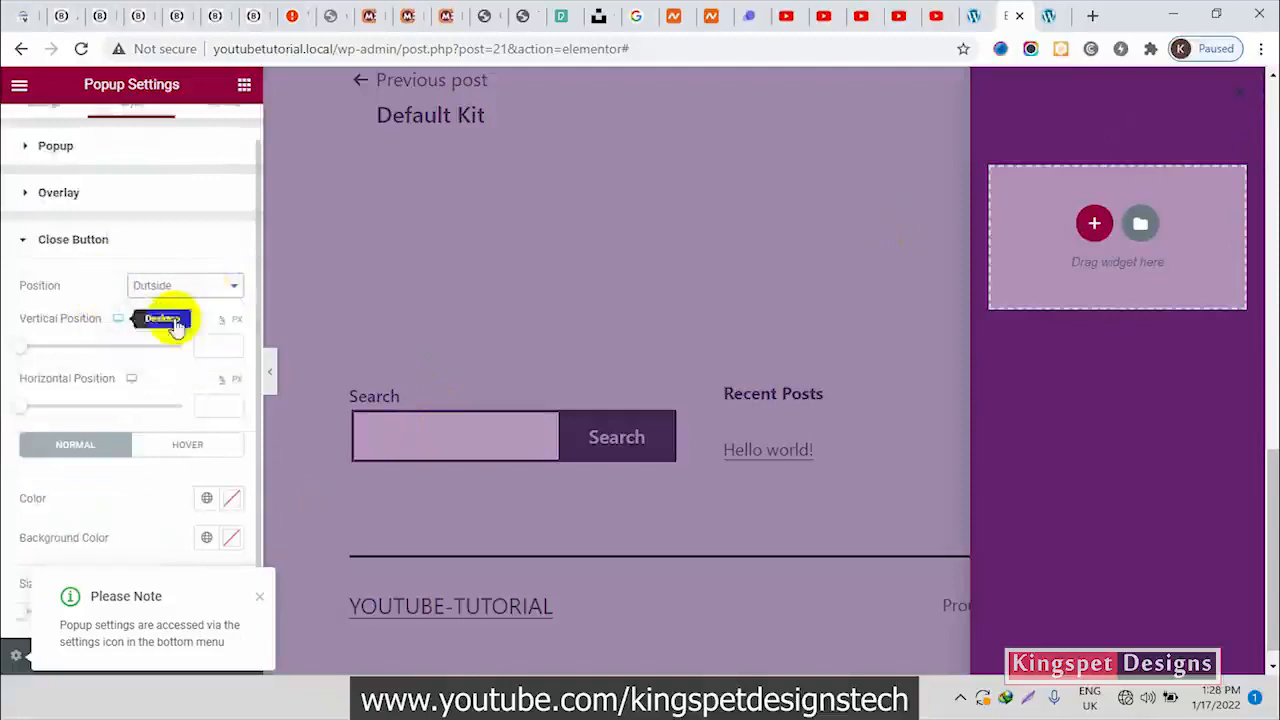
pyautogui.click(186, 287)
pyautogui.click(168, 308)
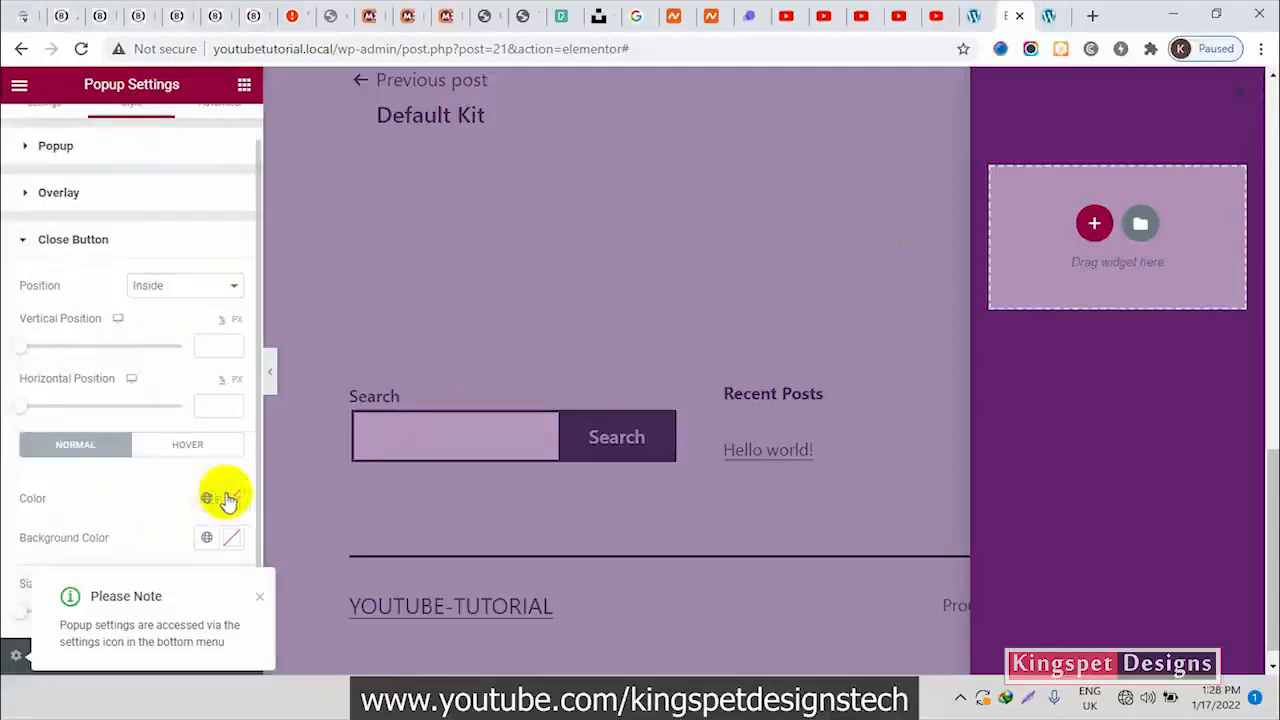
# Set the popup's close button color to white, #FFFFFF, and compare it with the Blessed Web Services menu
pyautogui.click(229, 499)
pyautogui.moveTo(258, 323); pyautogui.dragTo(69, 167)
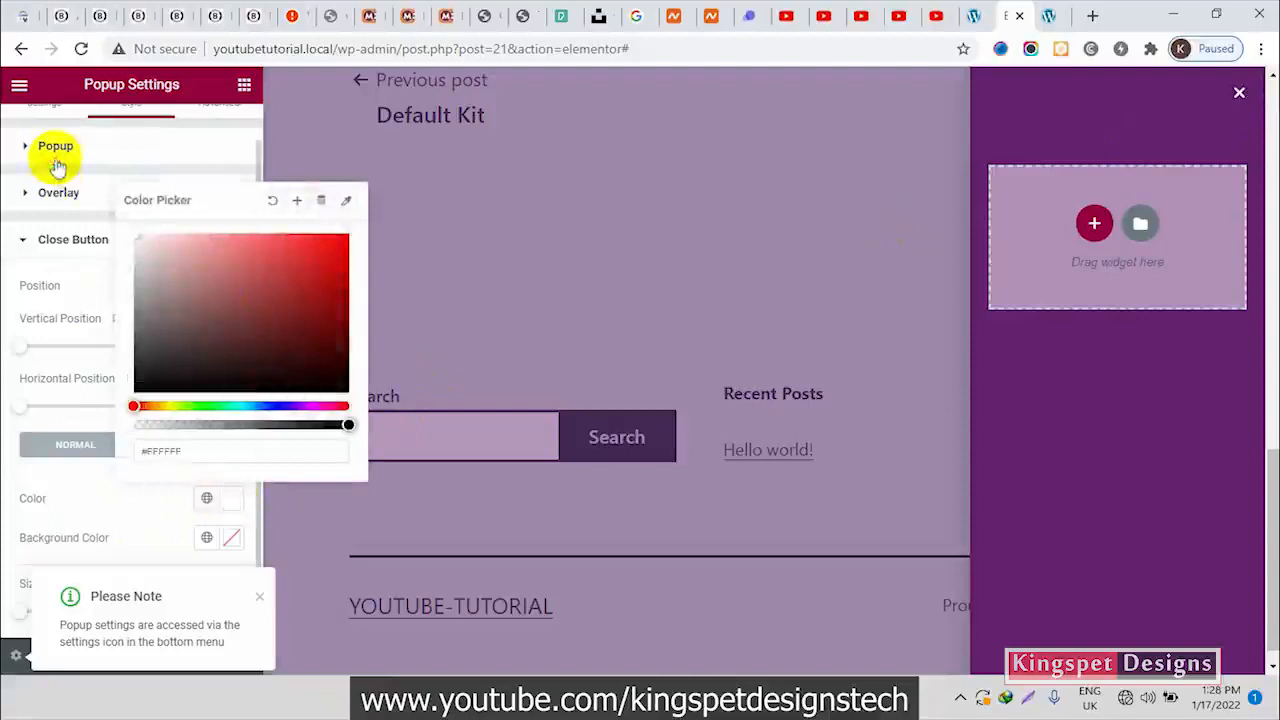
pyautogui.click(136, 13)
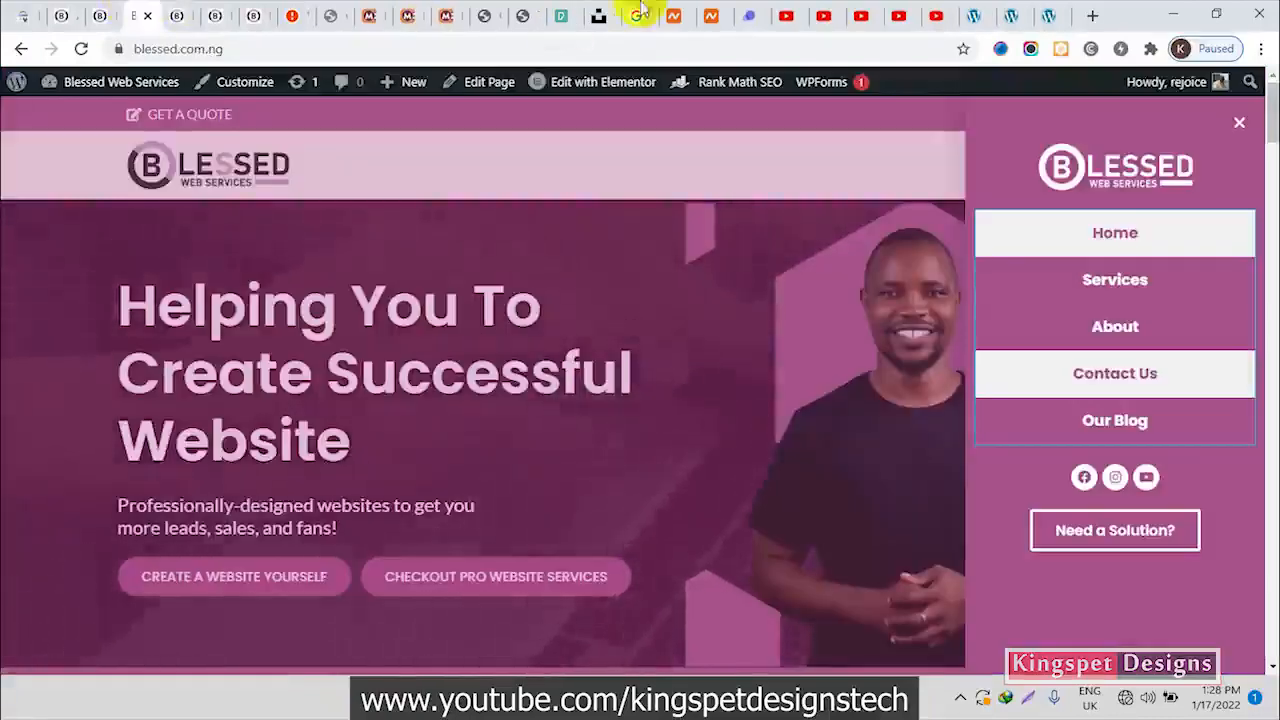
pyautogui.click(1012, 13)
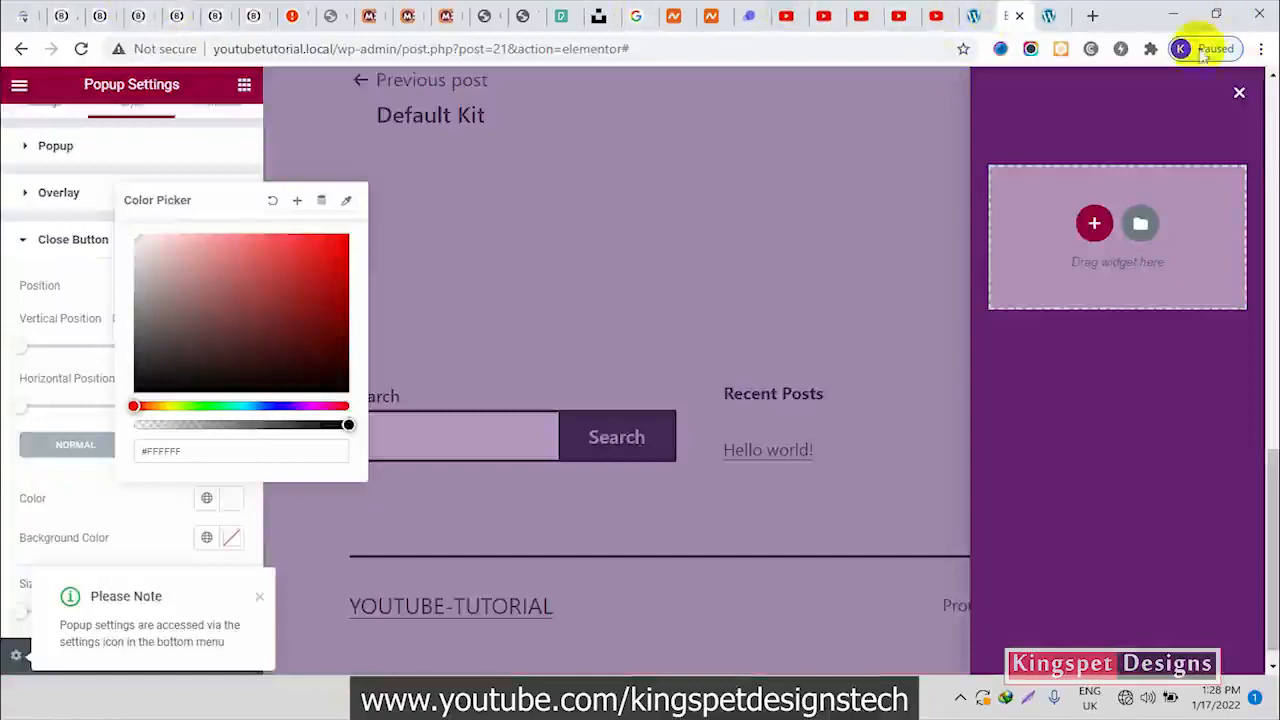
pyautogui.click(140, 530)
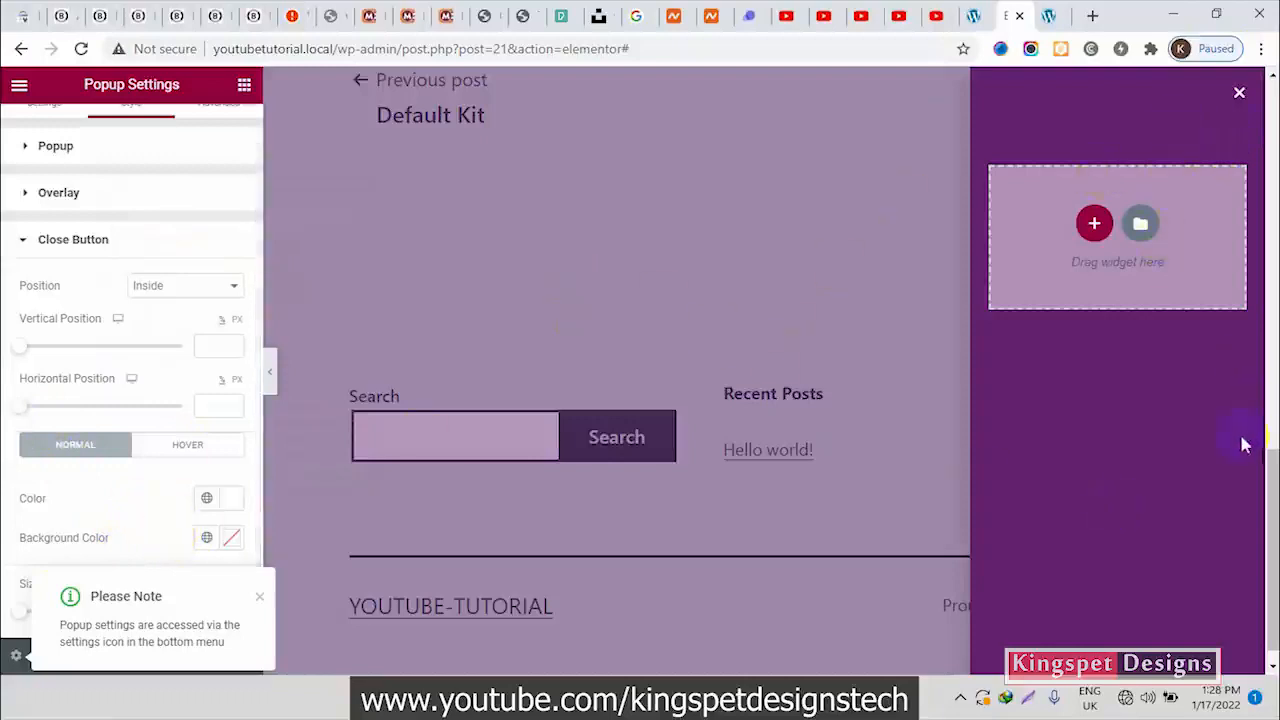
# Dismiss the popup settings note and add a Nav Menu widget to the popup's empty section
pyautogui.click(80, 240)
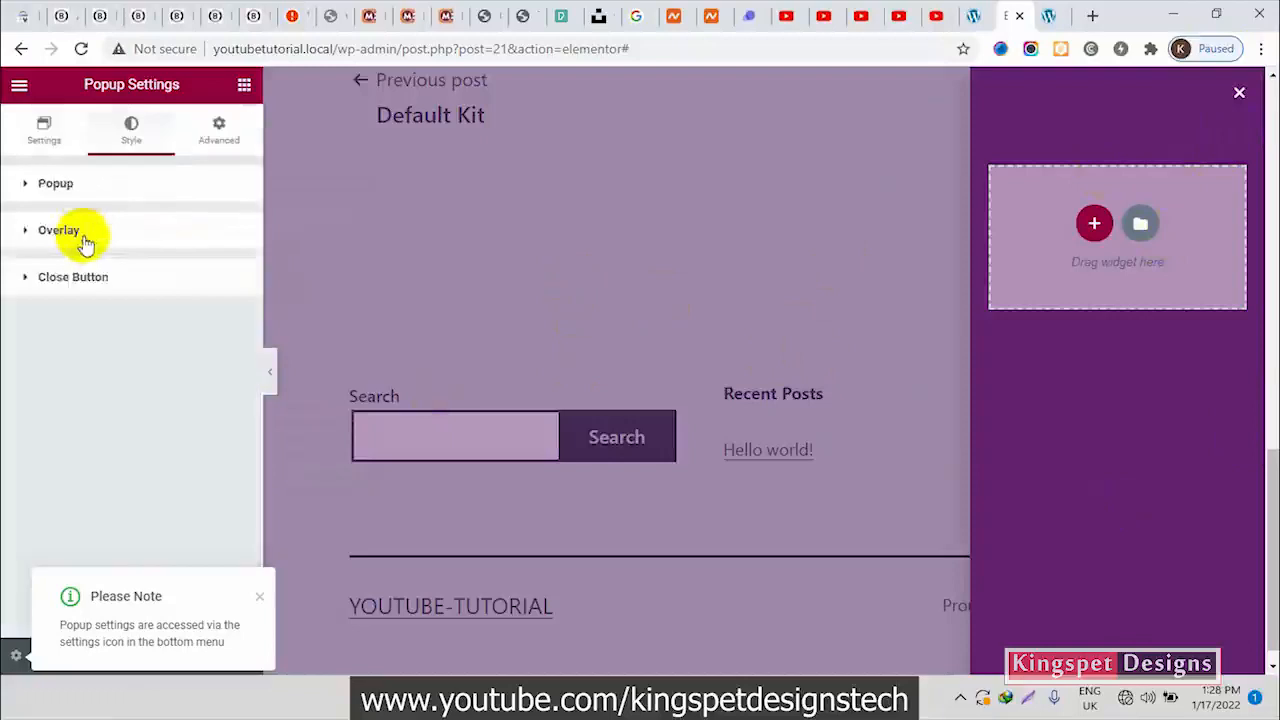
pyautogui.click(261, 598)
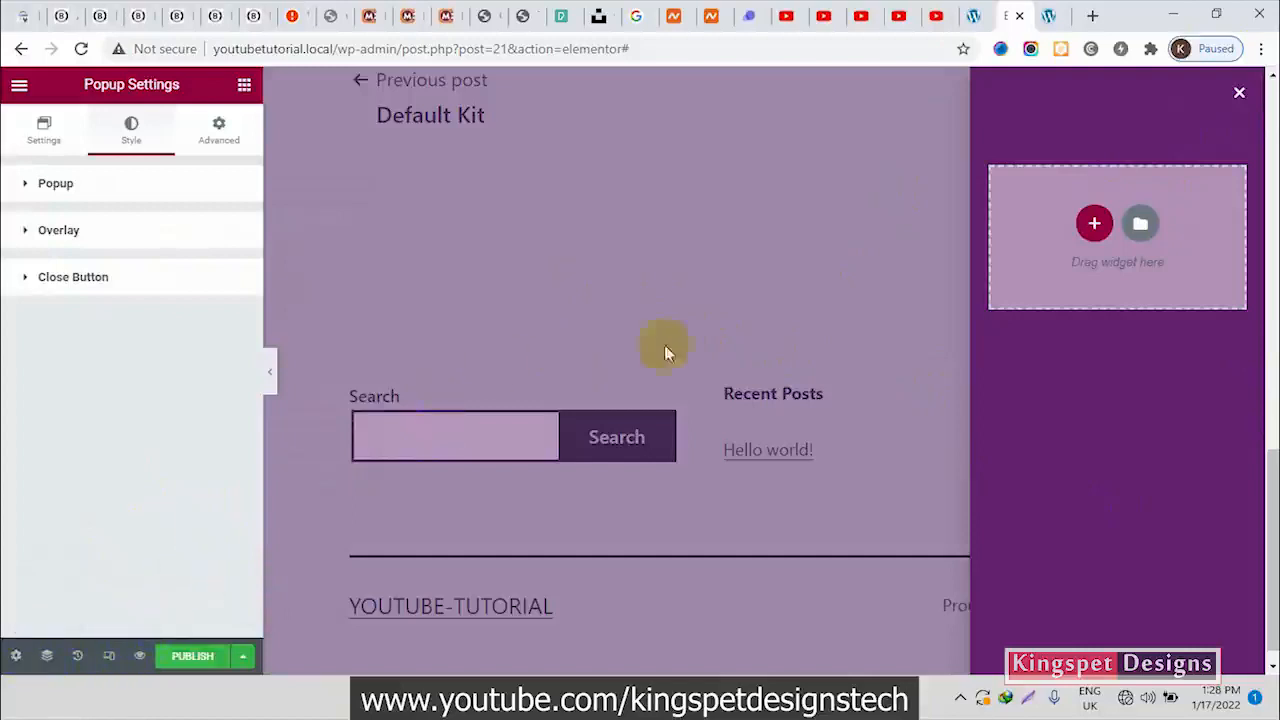
pyautogui.click(244, 87)
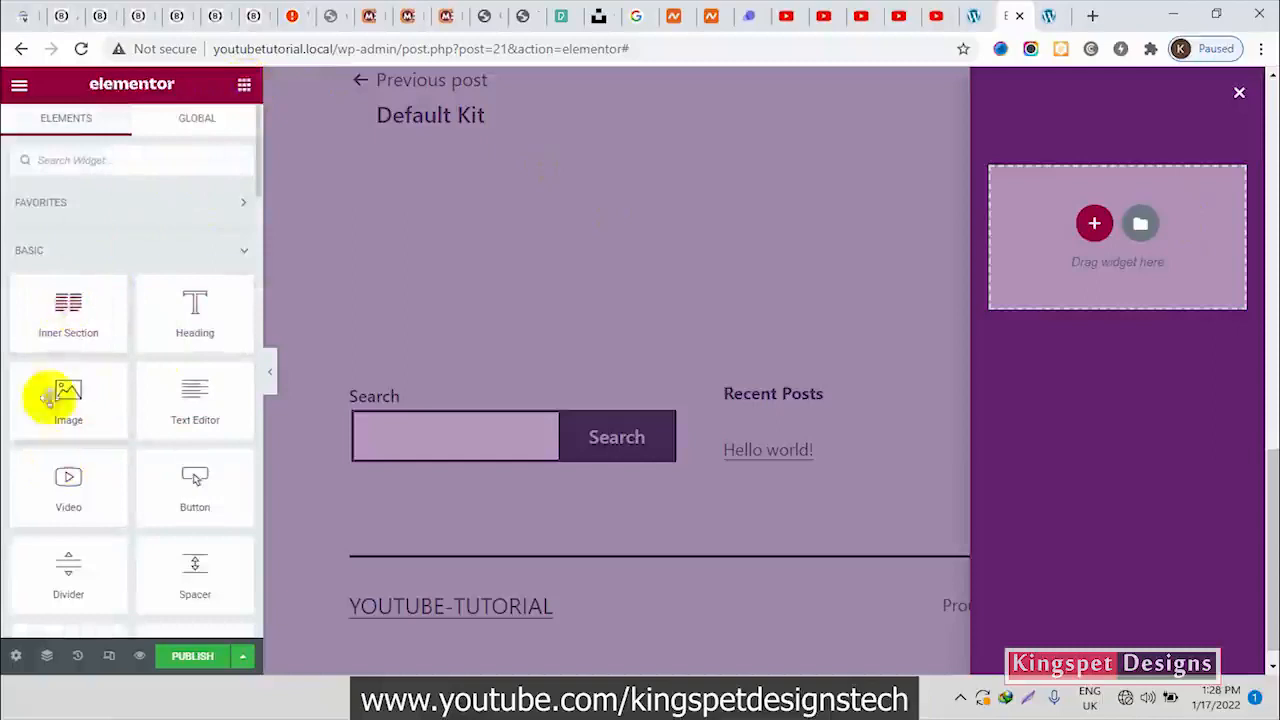
pyautogui.scroll(-2, 178, 425)
pyautogui.scroll(2, 180, 428)
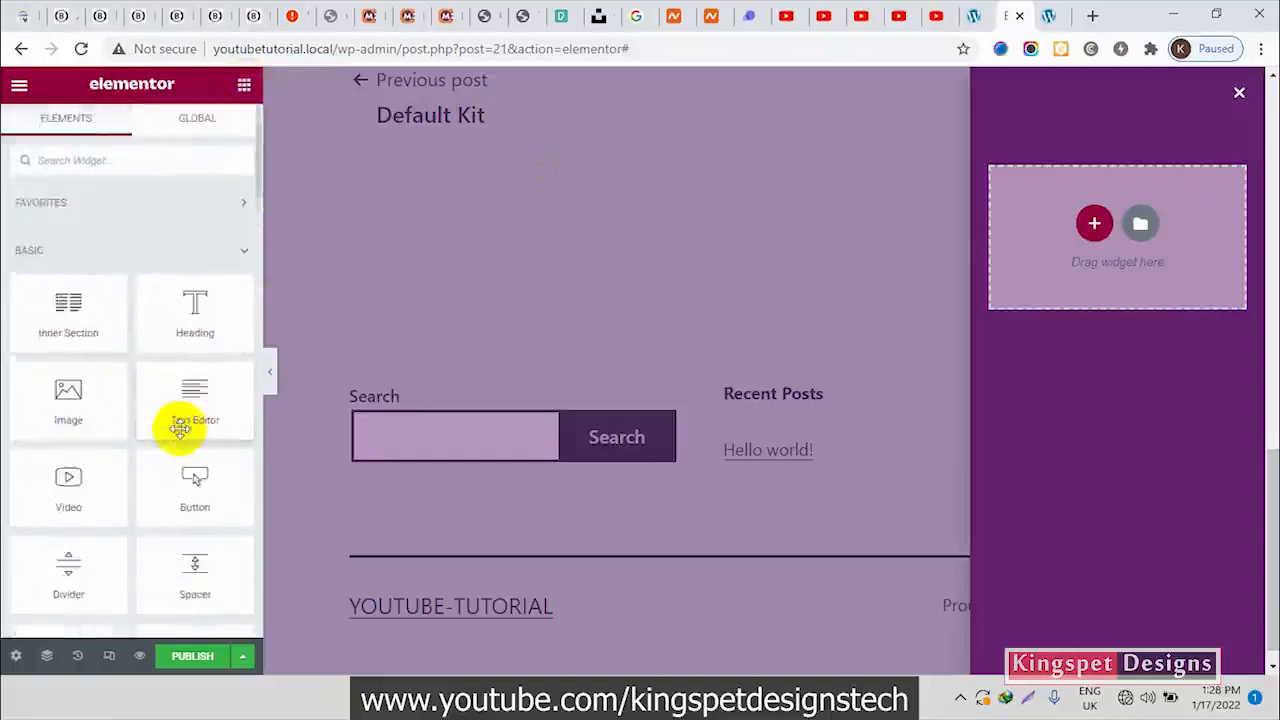
pyautogui.scroll(-3, 180, 430)
pyautogui.scroll(3, 178, 435)
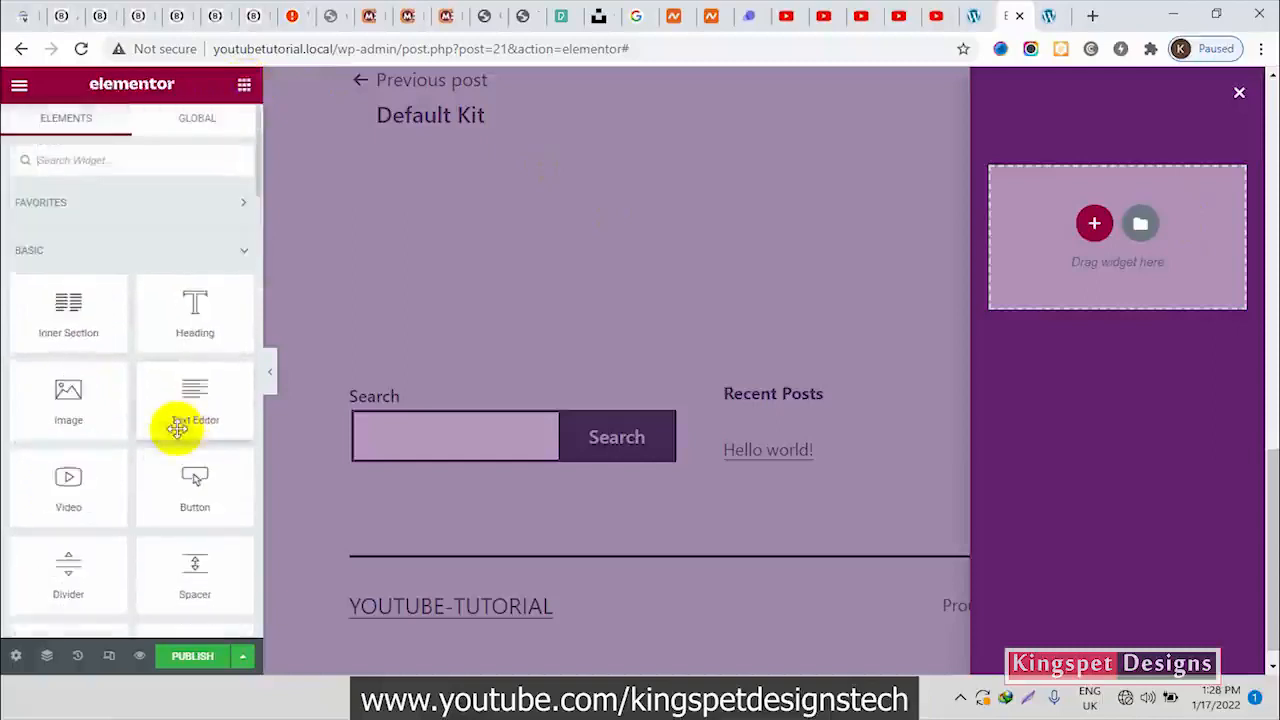
pyautogui.write('g')
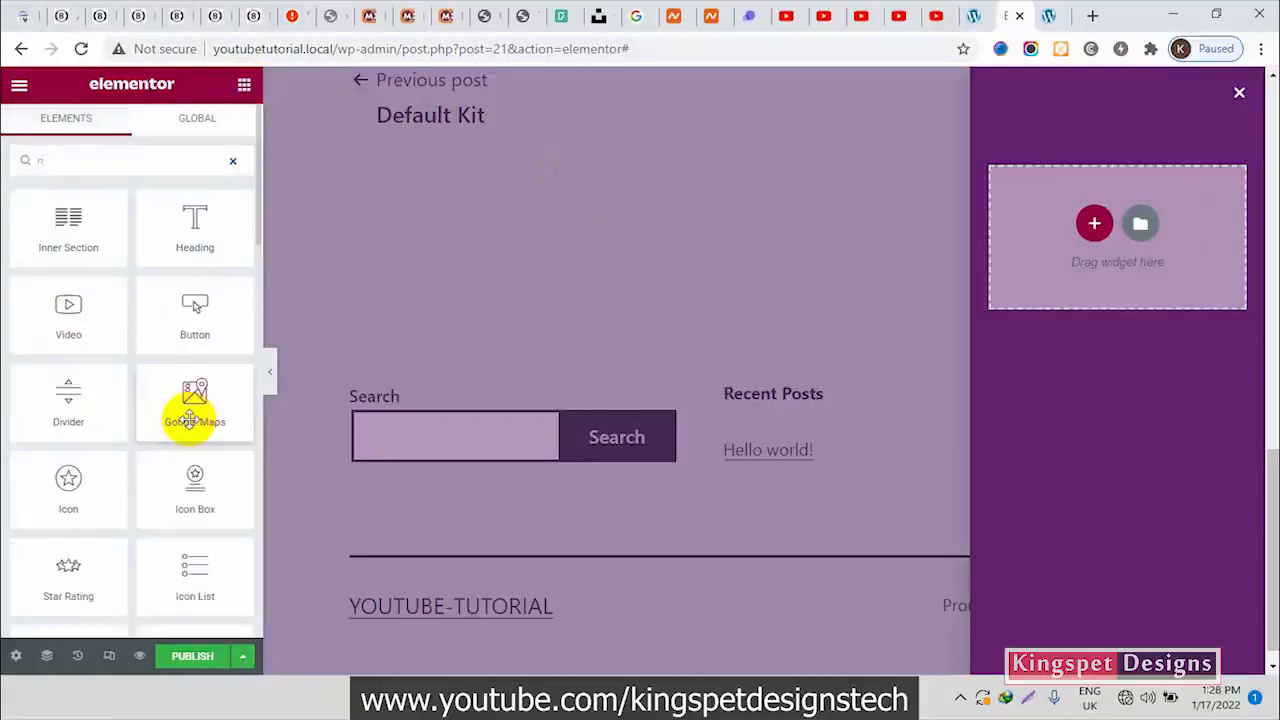
pyautogui.write('a')
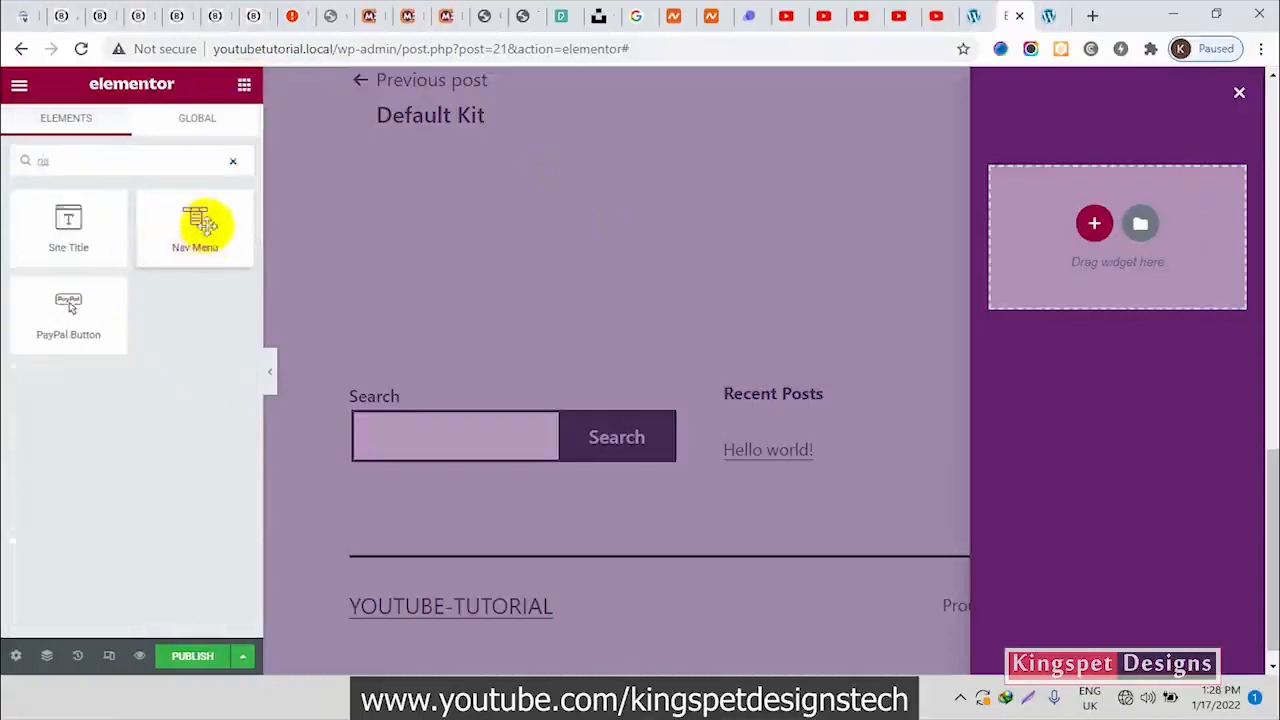
pyautogui.moveTo(199, 229); pyautogui.dragTo(1122, 225)
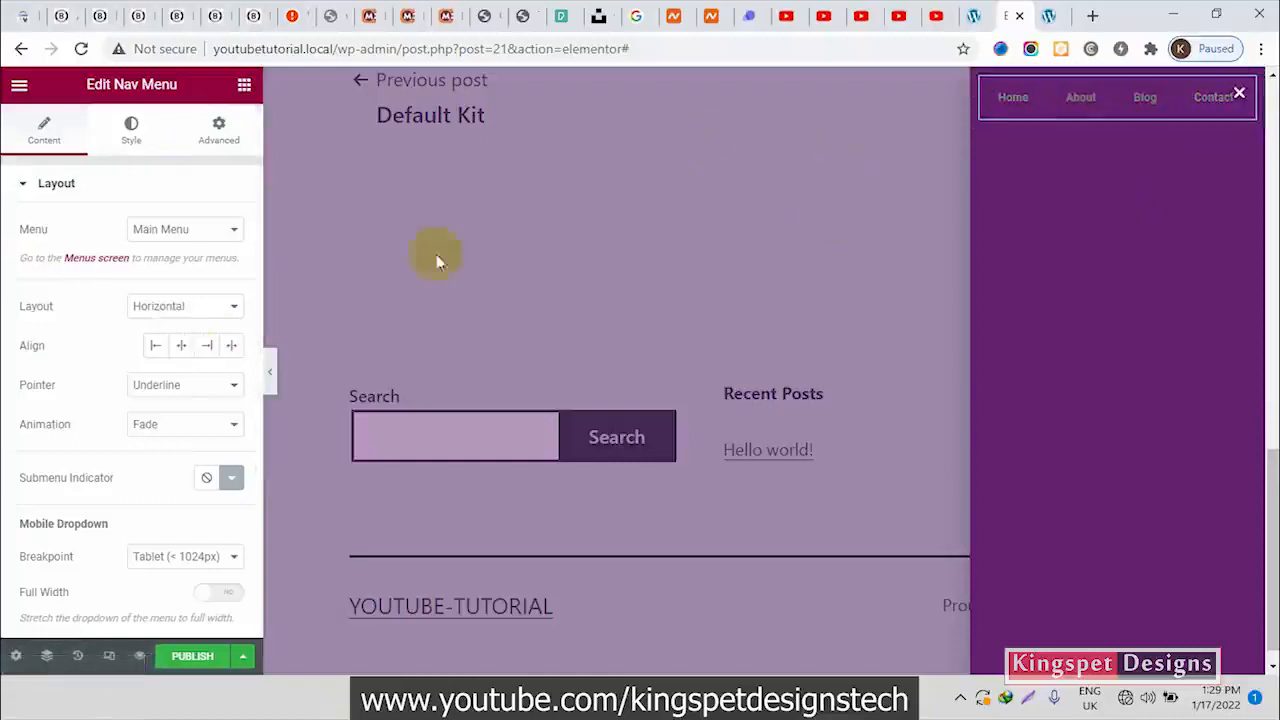
# Give the Nav Menu a vertical layout with centered alignment and set its mobile dropdown breakpoint to None
pyautogui.click(198, 310)
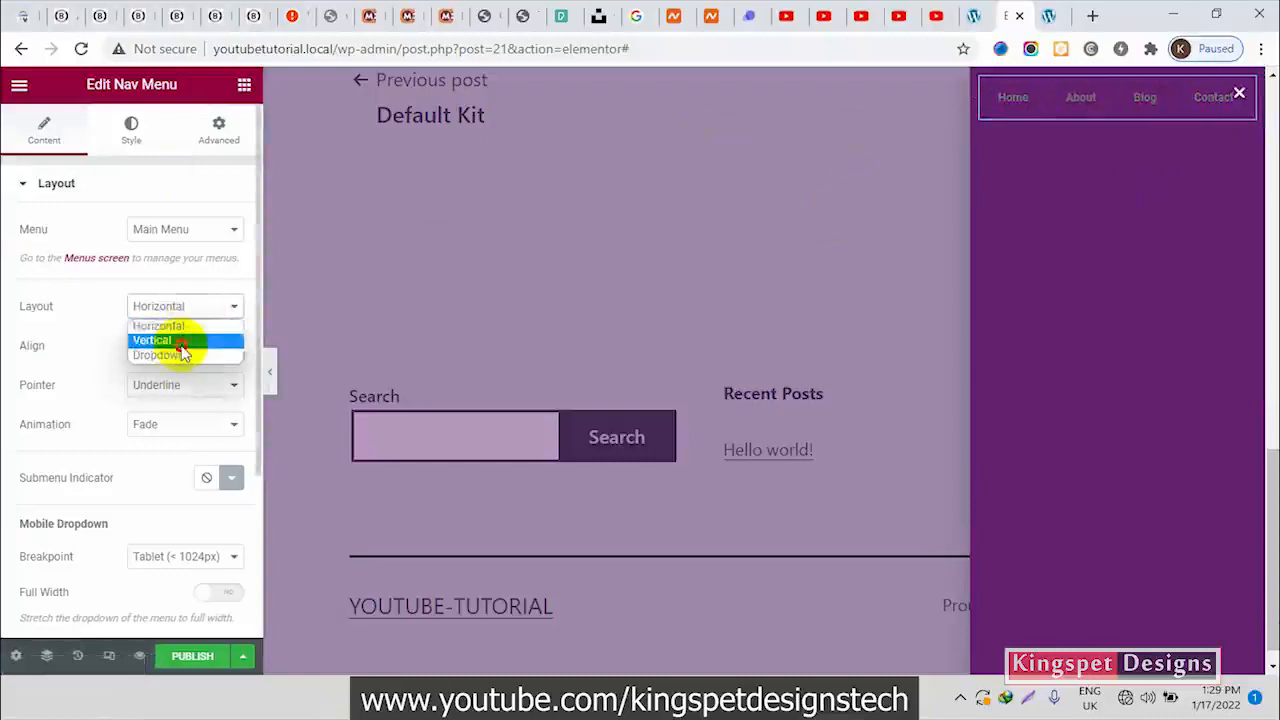
pyautogui.click(160, 340)
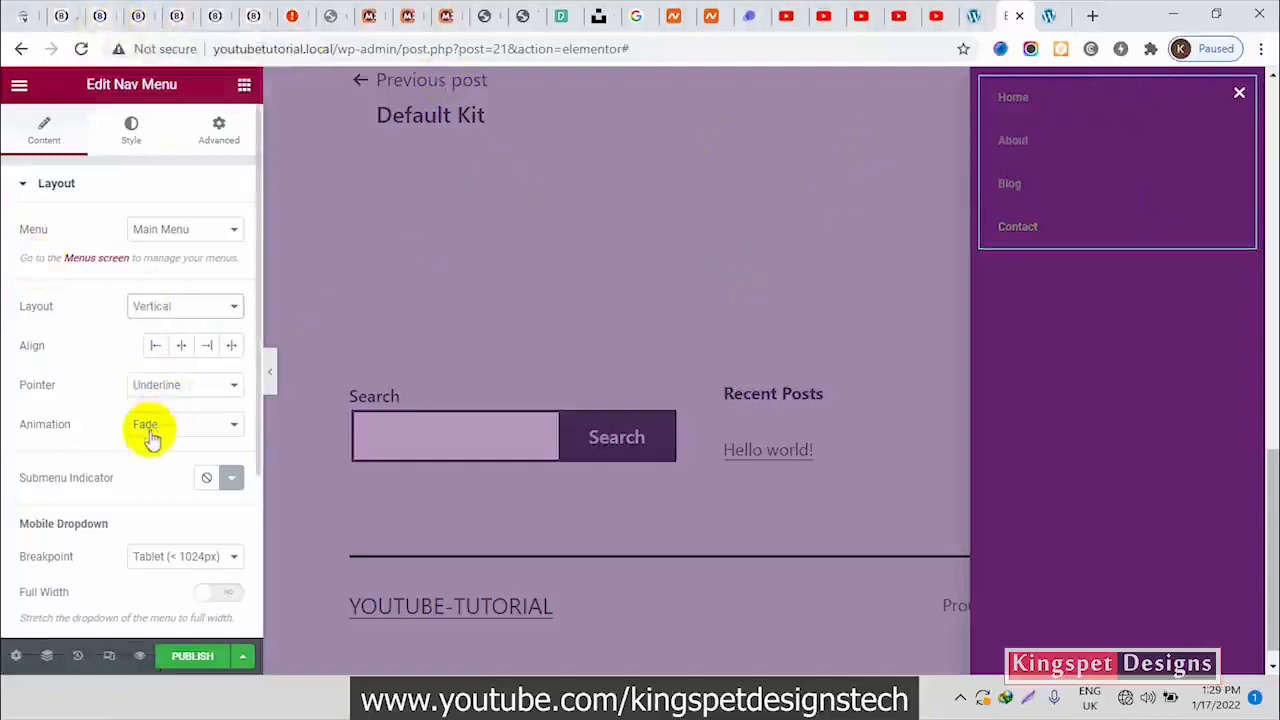
pyautogui.click(174, 560)
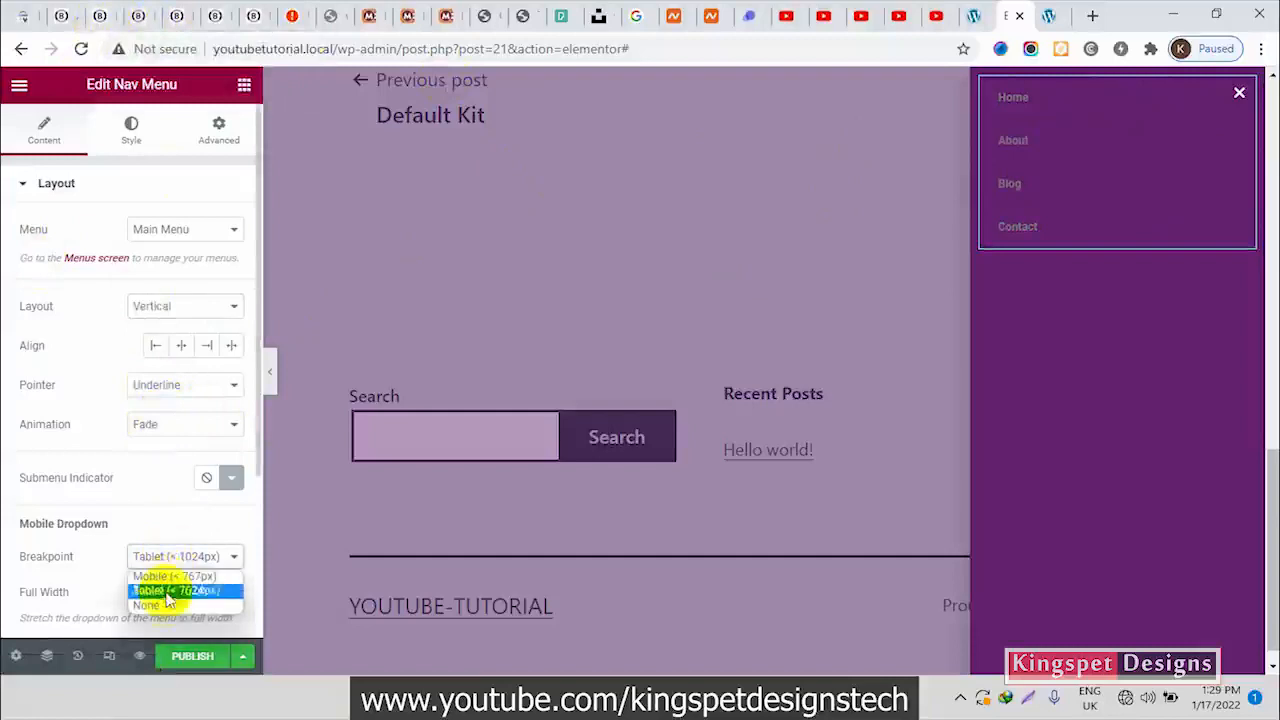
pyautogui.click(161, 607)
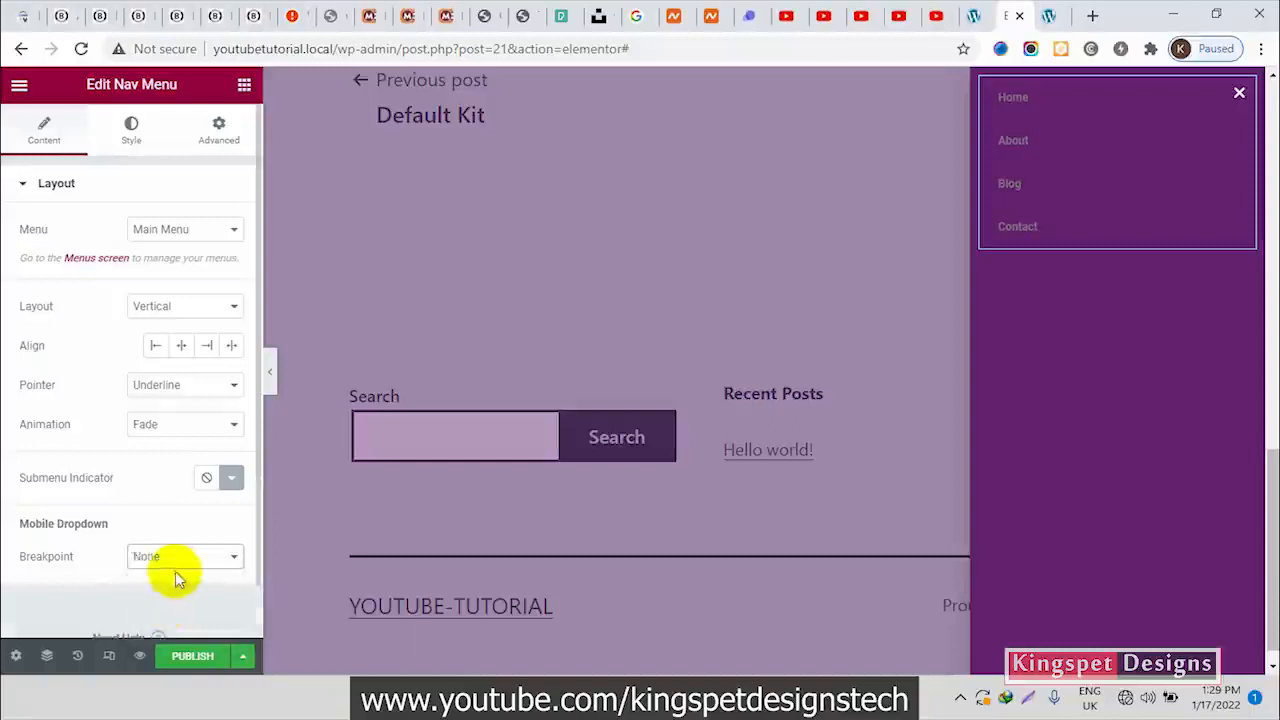
pyautogui.click(172, 558)
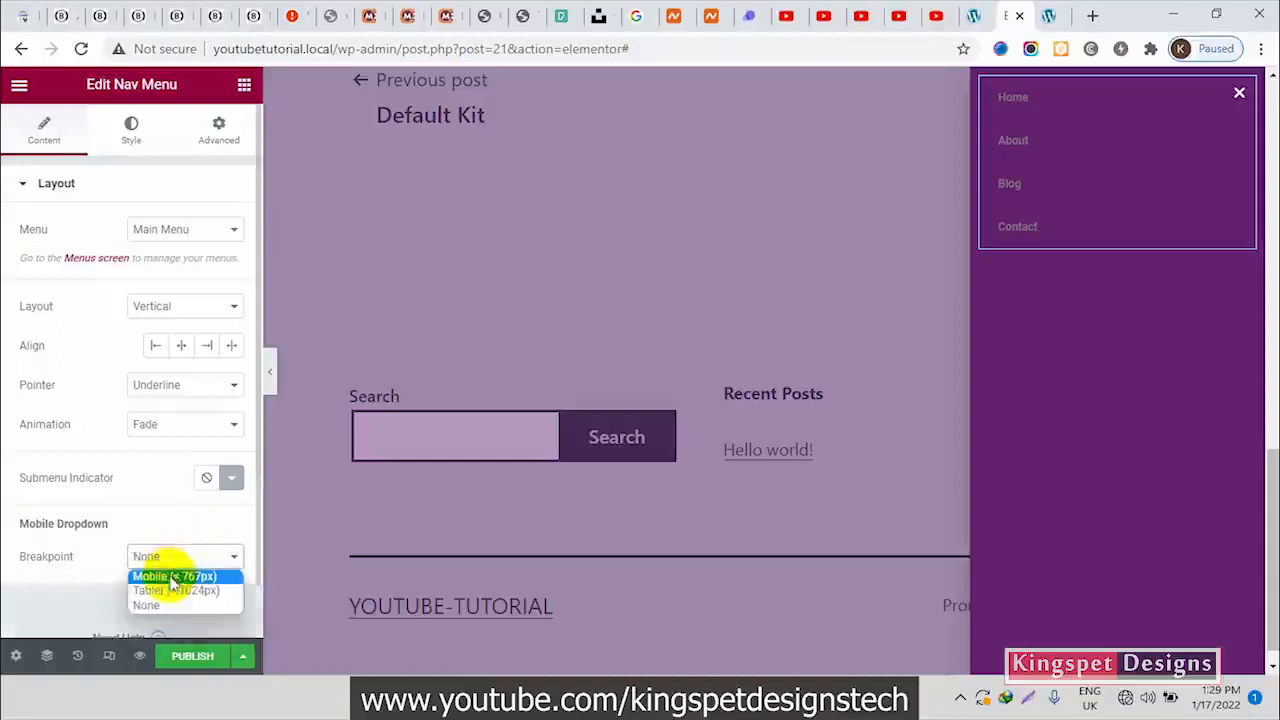
pyautogui.click(141, 504)
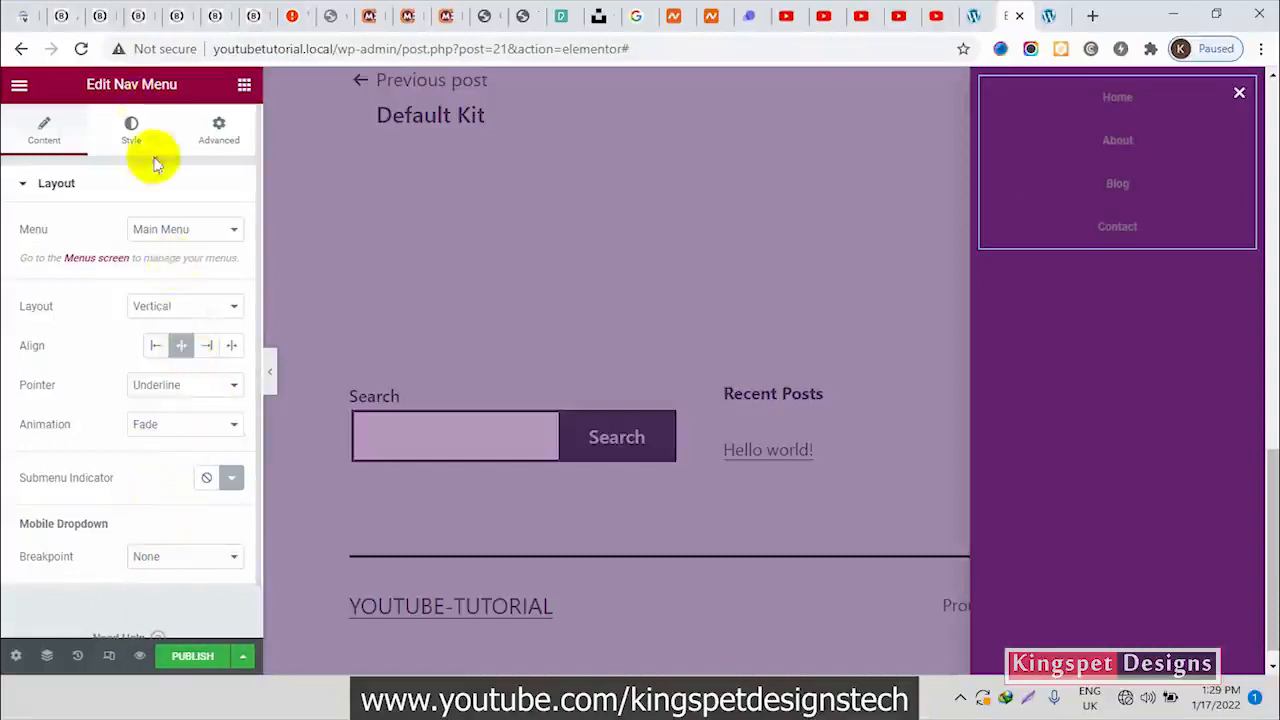
# Check the logo placement in the Blessed Web Services menu and add an Image widget above the popup's Nav Menu
pyautogui.click(140, 15)
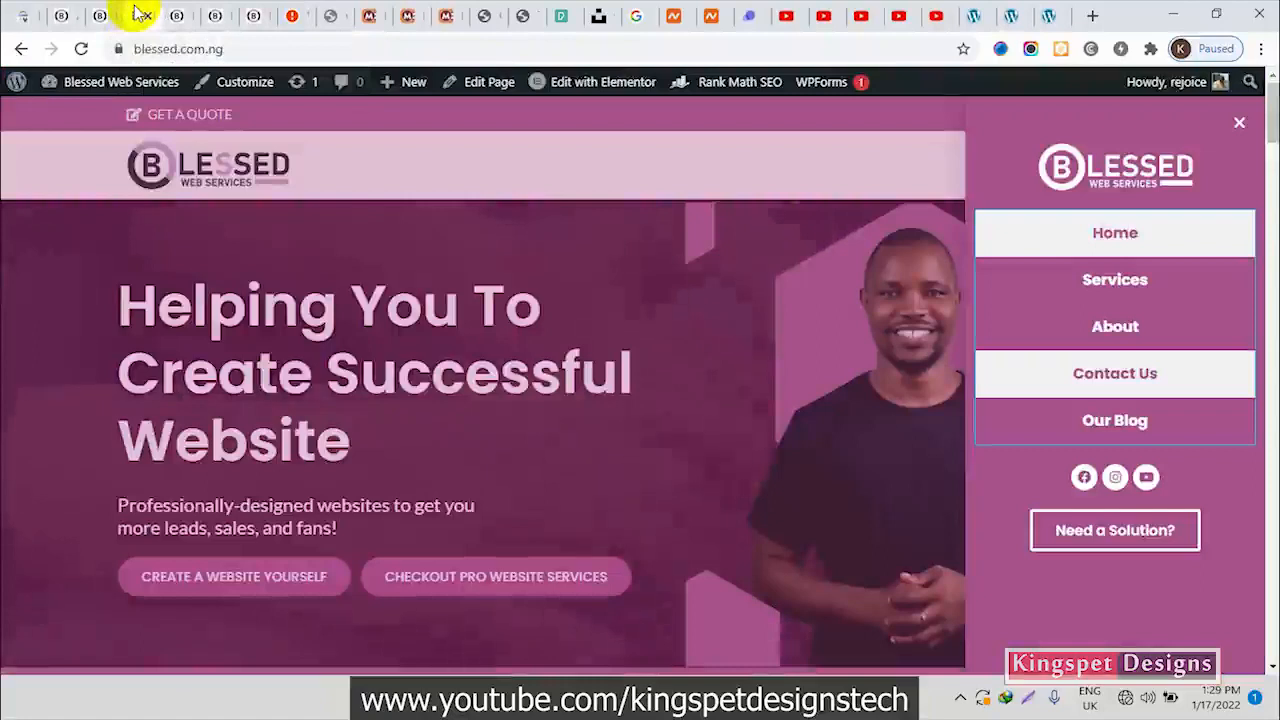
pyautogui.click(1012, 14)
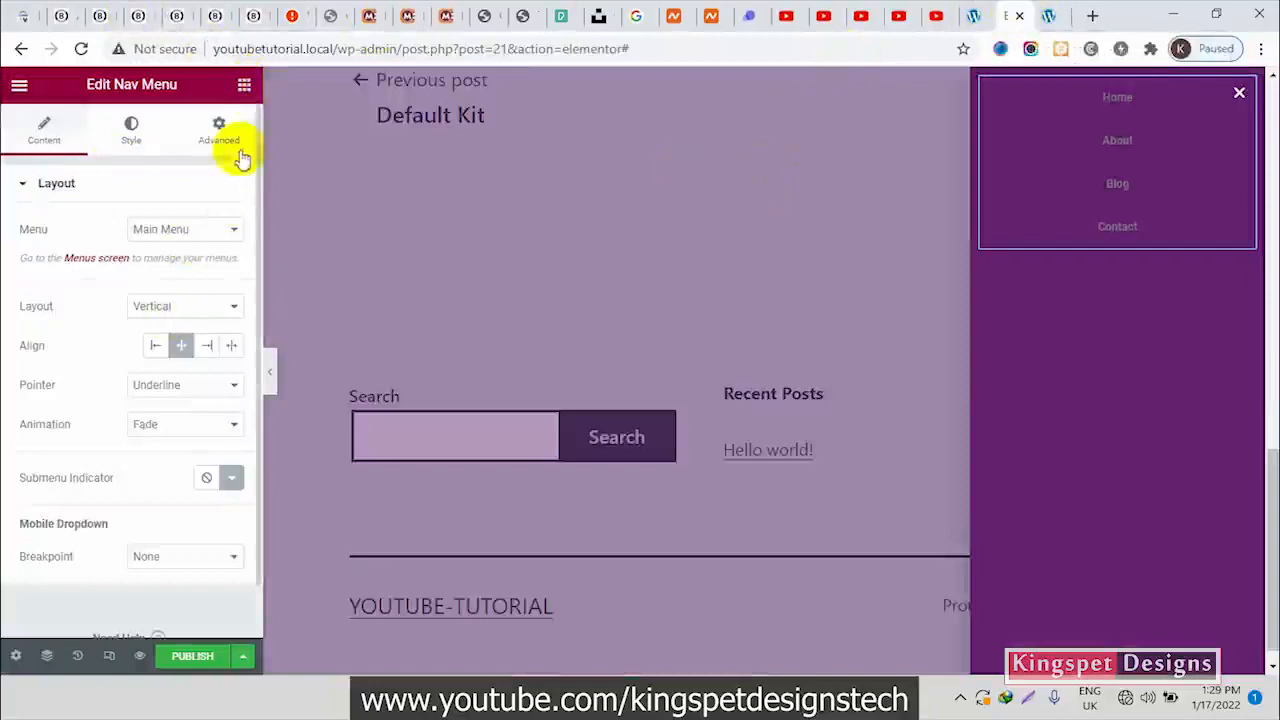
pyautogui.click(244, 84)
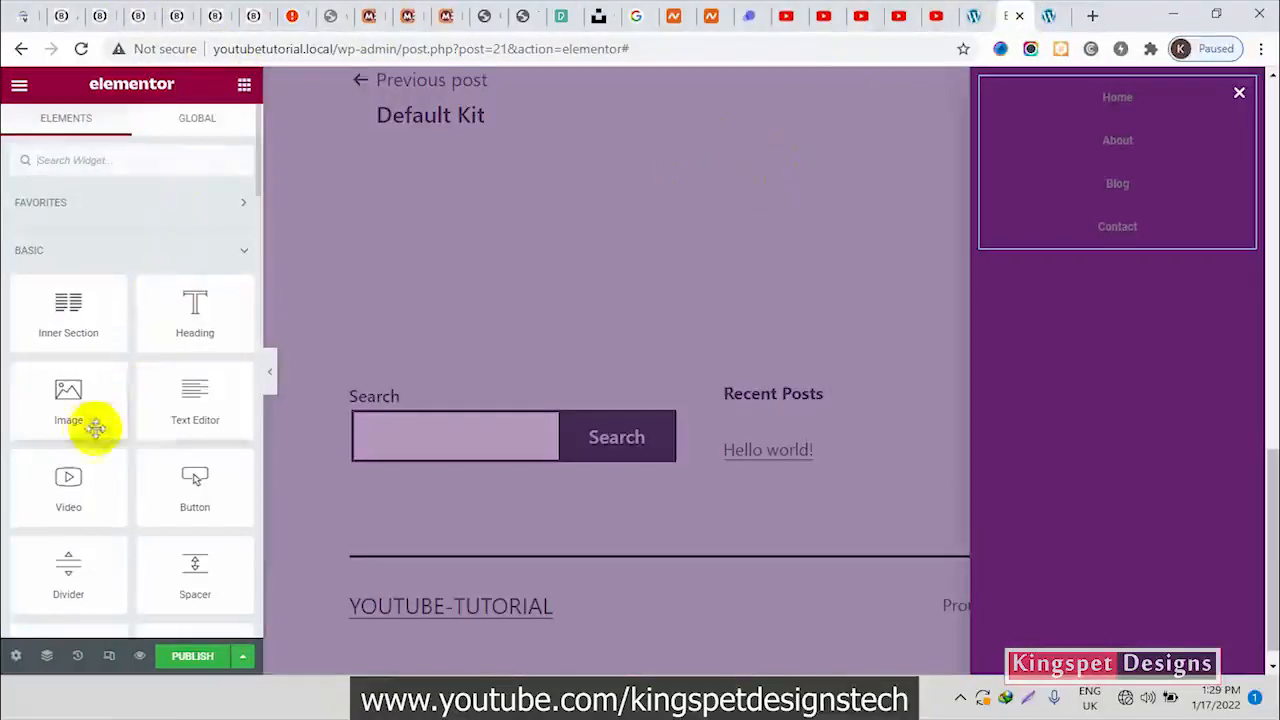
pyautogui.moveTo(71, 389); pyautogui.dragTo(1155, 110)
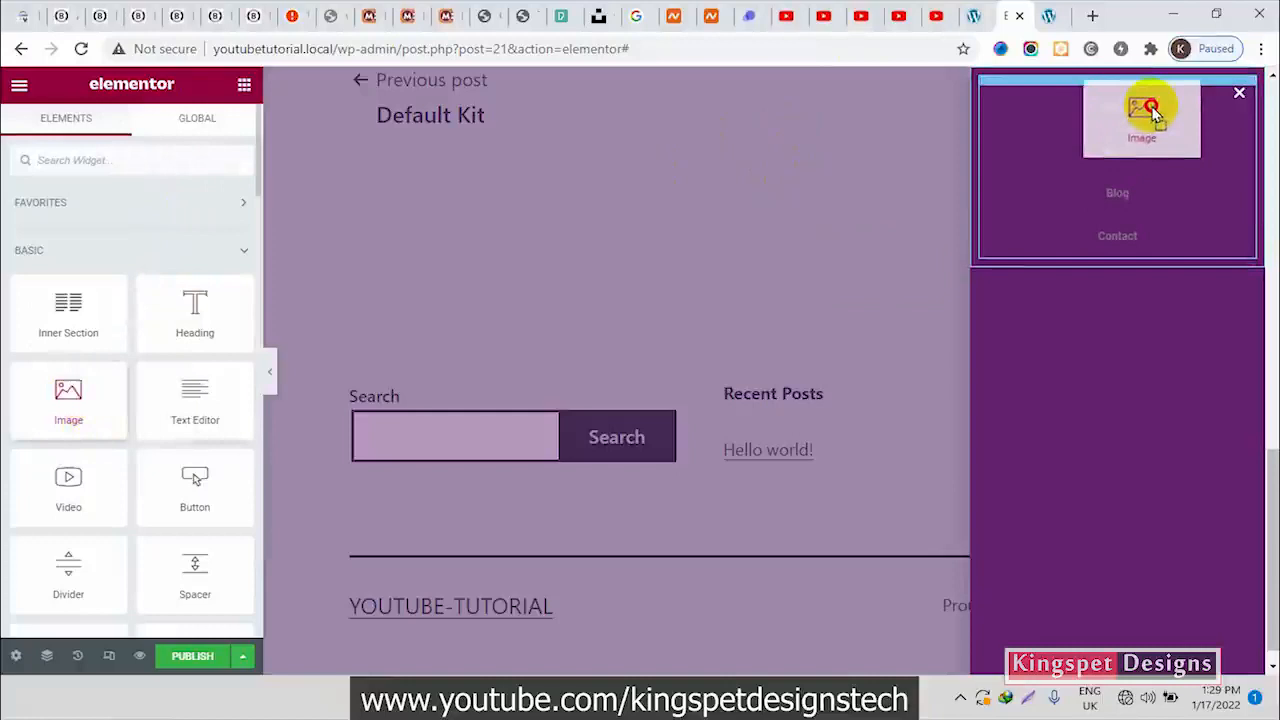
pyautogui.moveTo(1155, 110); pyautogui.dragTo(1148, 105)
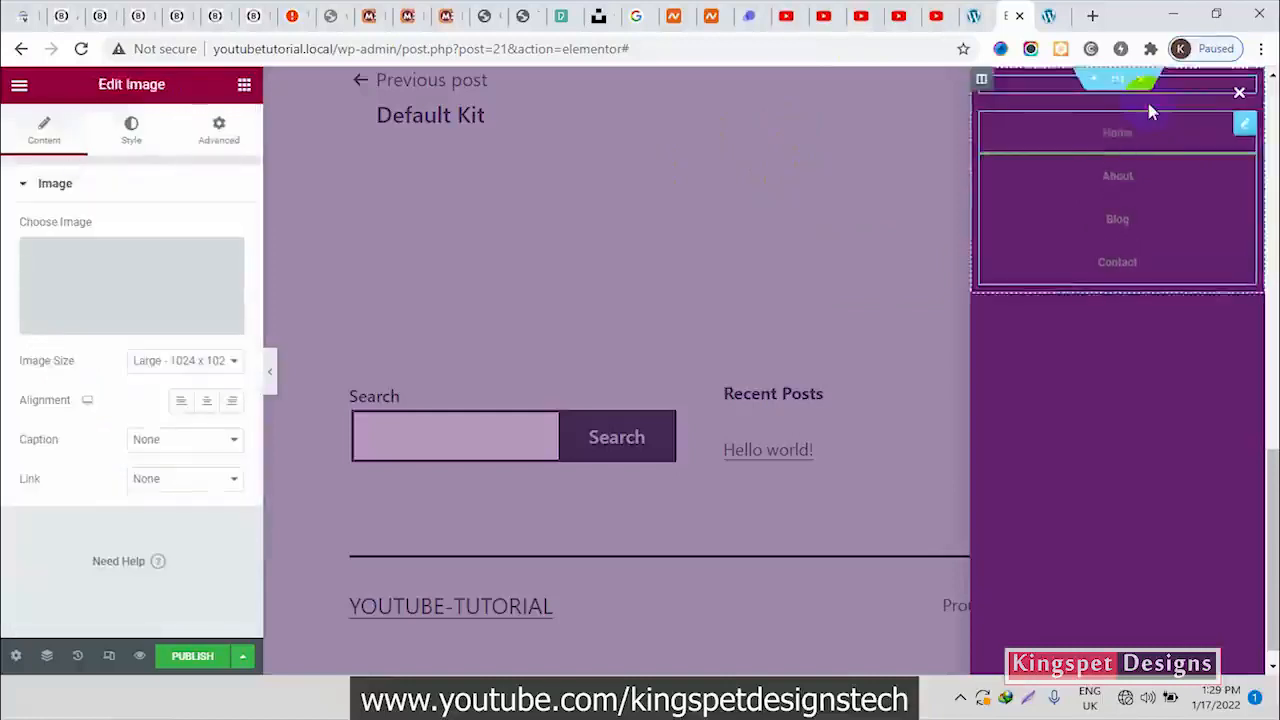
# Upload Blessed Web Services Logo.png from the Blessed website folder to the media library for the Image widget
pyautogui.click(210, 290)
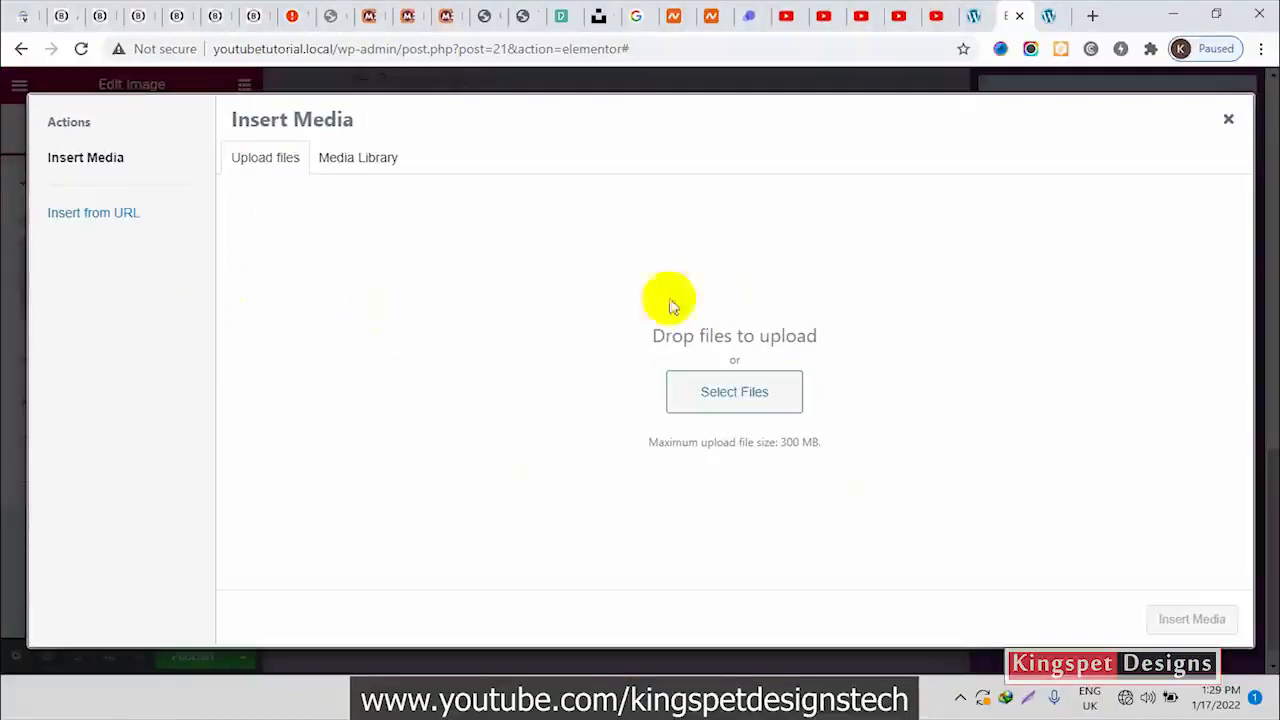
pyautogui.click(665, 685)
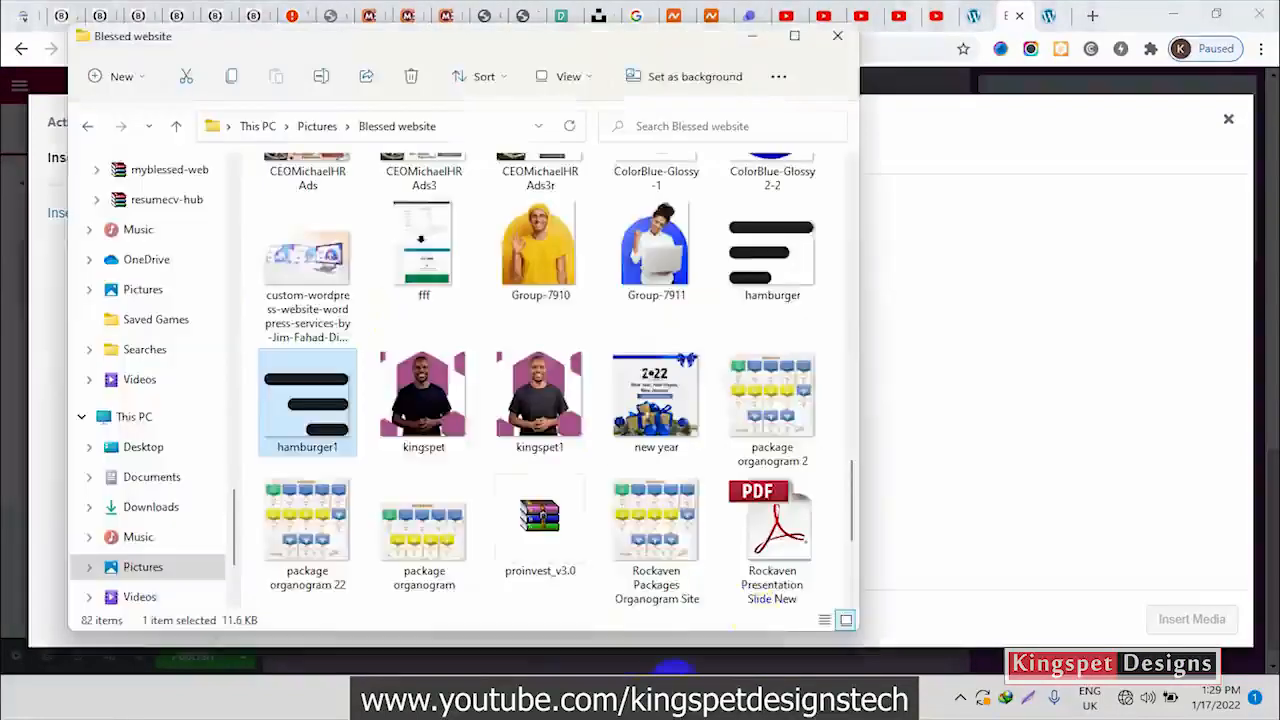
pyautogui.scroll(5, 540, 400)
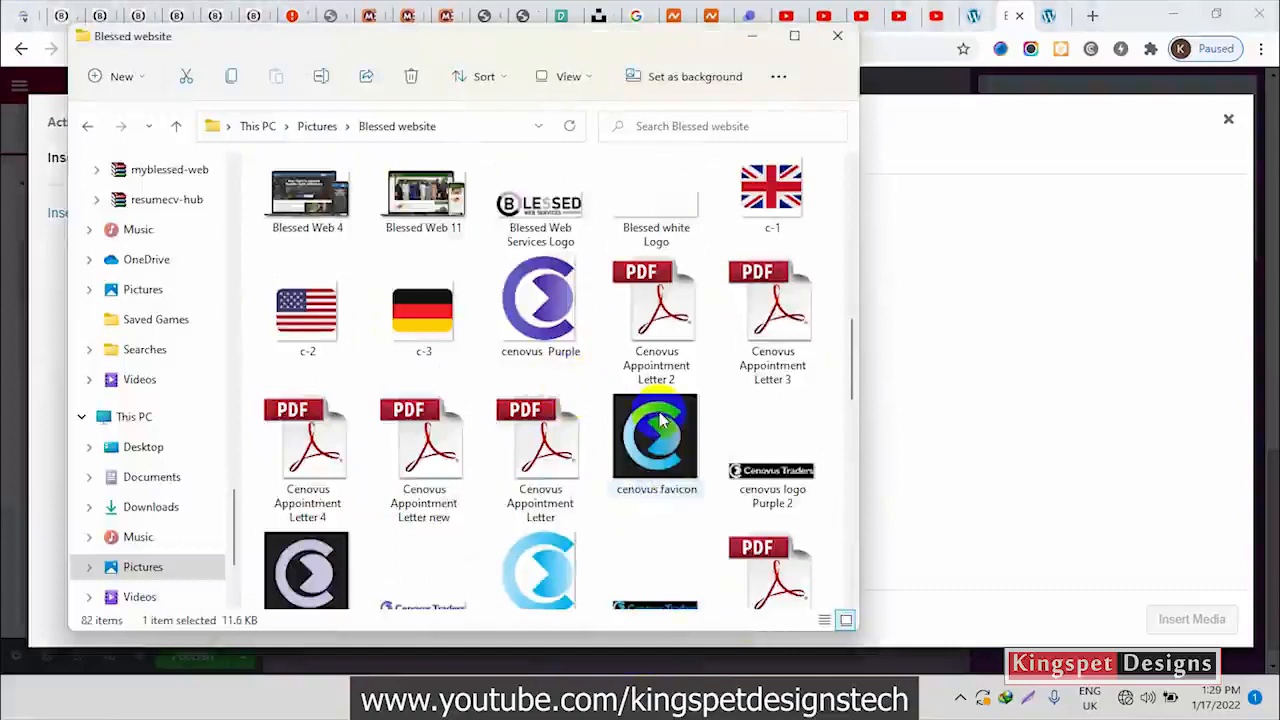
pyautogui.scroll(2, 640, 420)
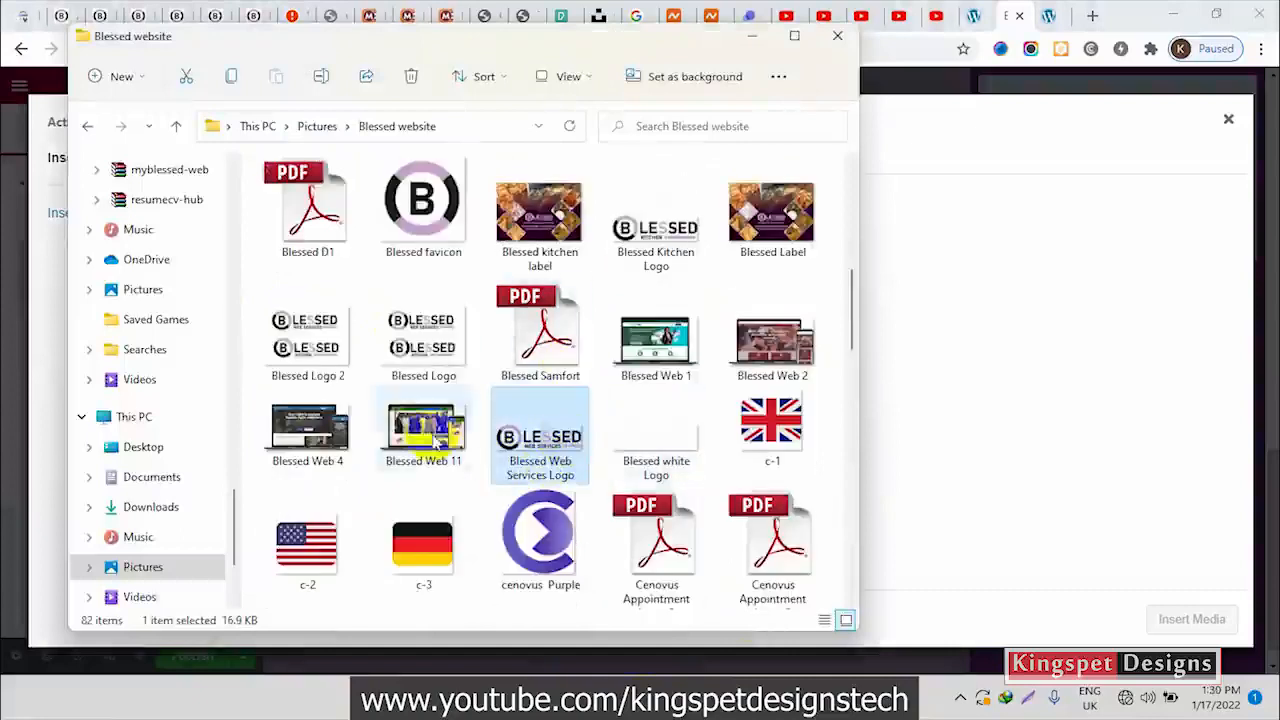
pyautogui.click(568, 452)
pyautogui.moveTo(548, 445); pyautogui.dragTo(663, 471)
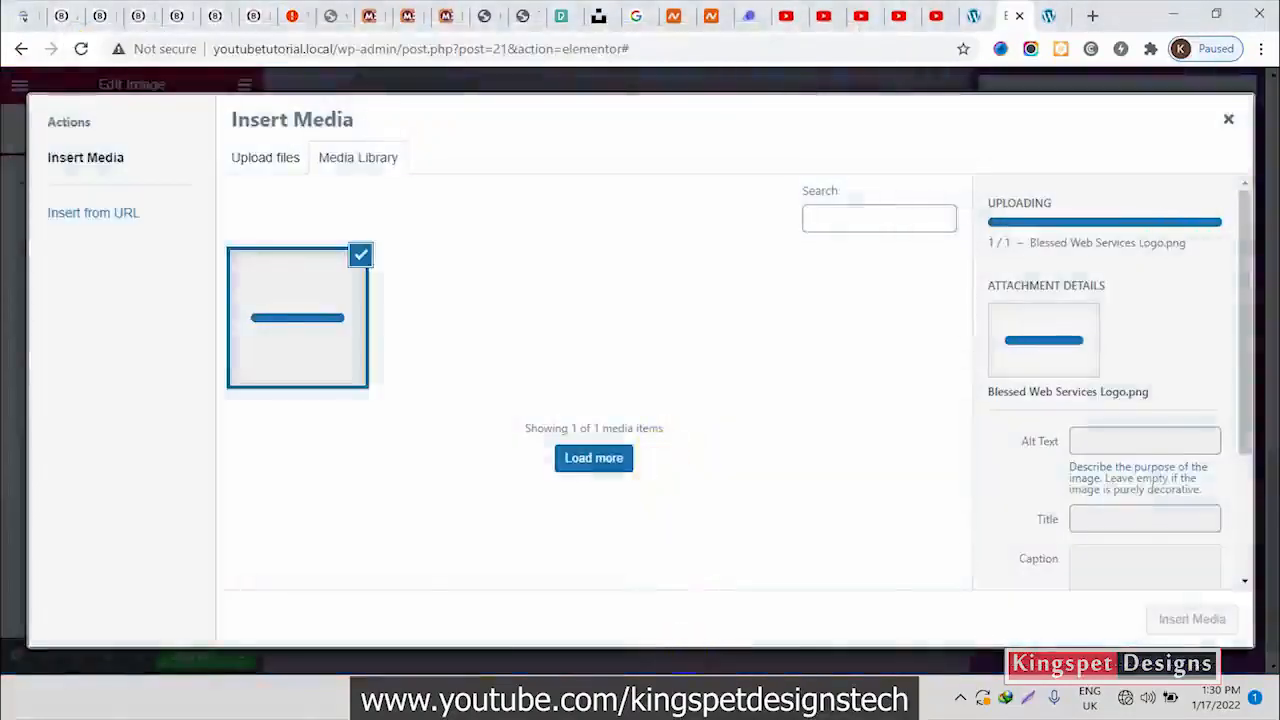
# Upload the Blessed white Logo file from the Blessed website folder to the media library and insert it in the Image widget
pyautogui.click(697, 698)
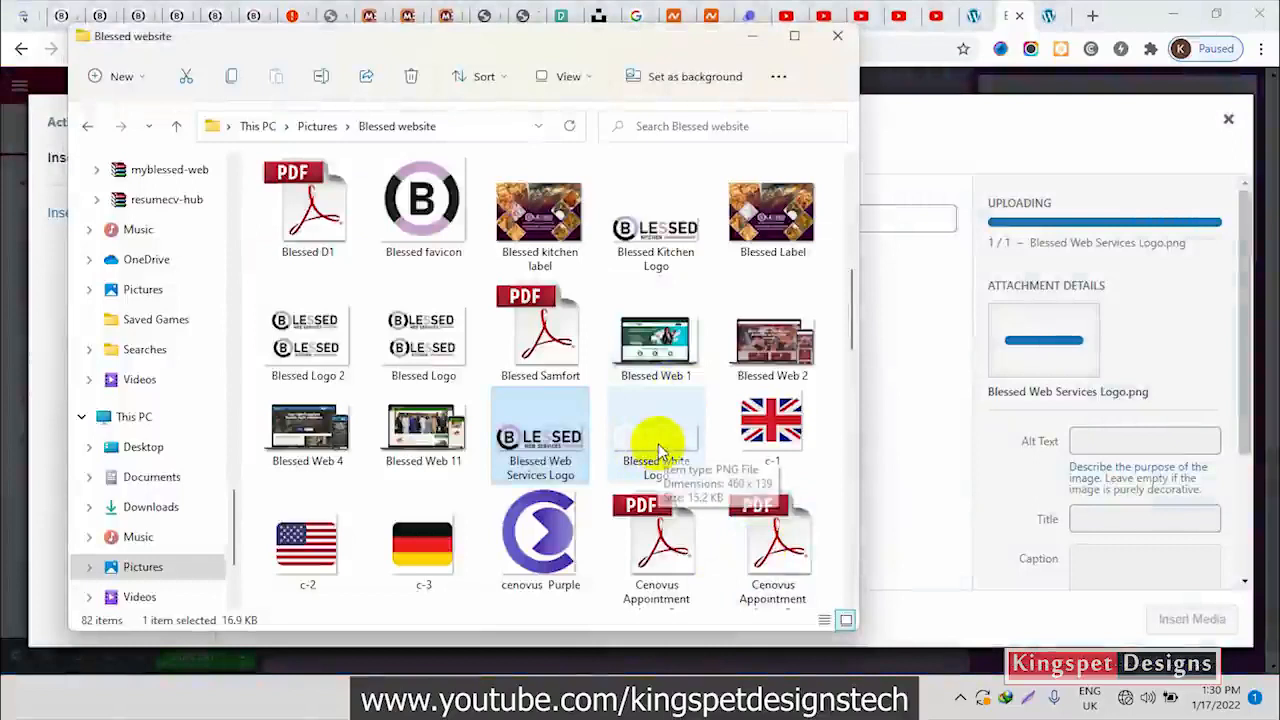
pyautogui.moveTo(657, 445); pyautogui.dragTo(917, 323)
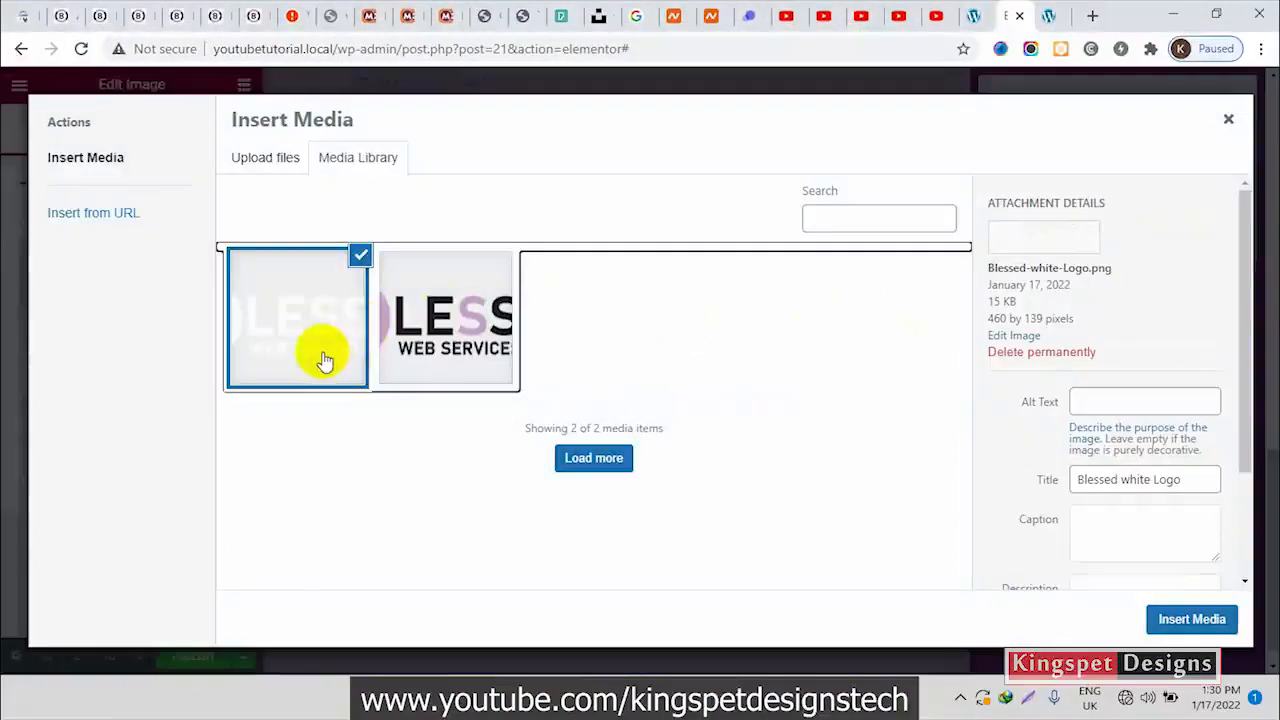
pyautogui.click(459, 343)
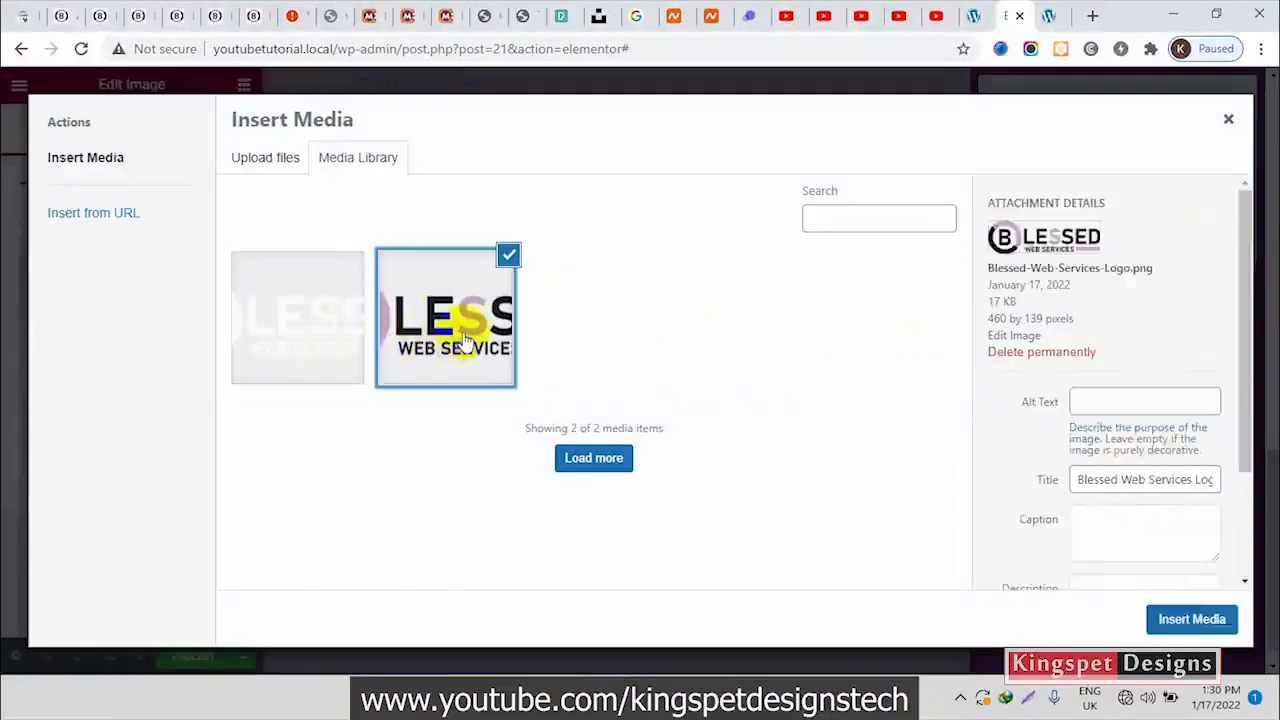
pyautogui.click(329, 337)
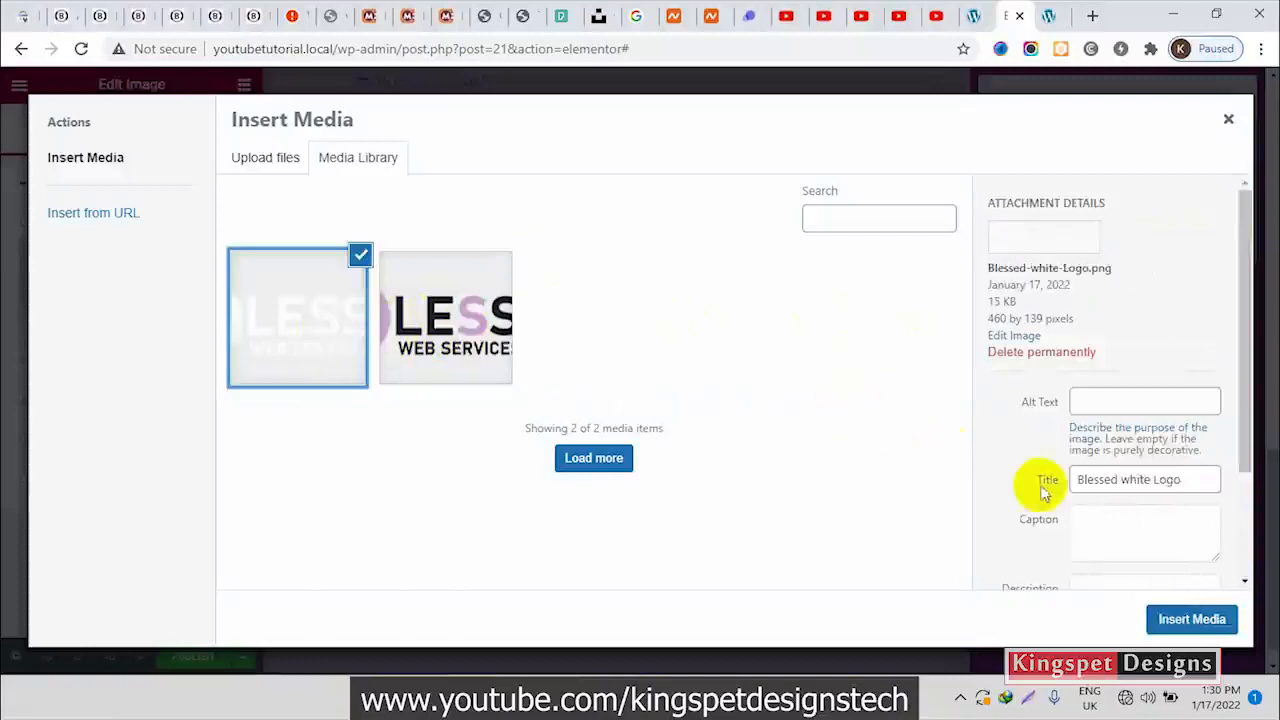
pyautogui.click(1180, 617)
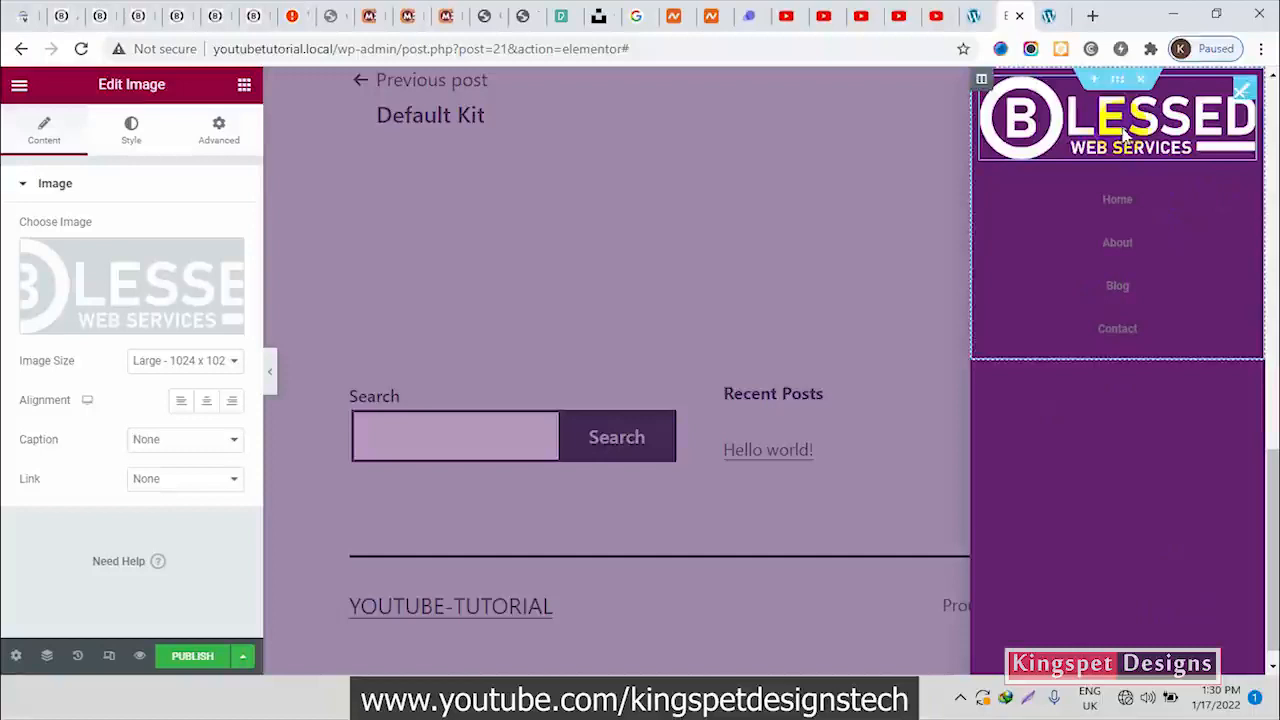
# Check the logo in the Blessed Web Services menu and link the popup's logo image to the custom URL "/"
pyautogui.click(137, 14)
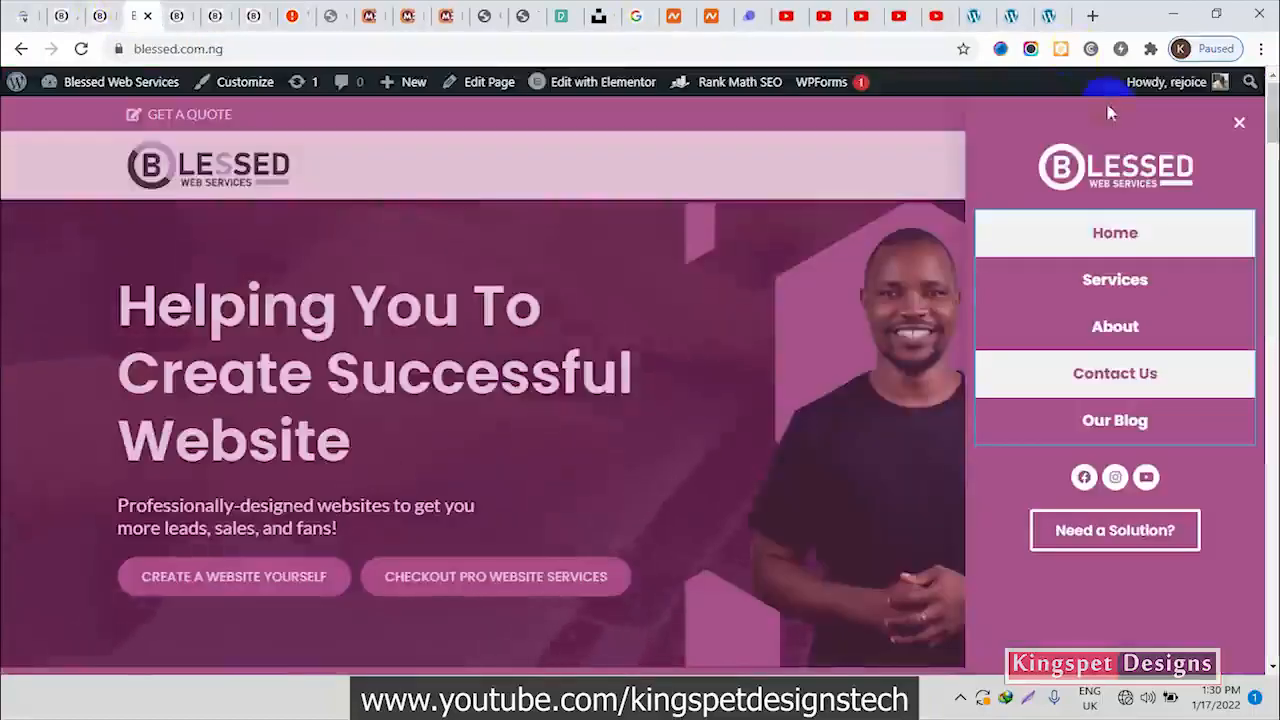
pyautogui.click(1013, 14)
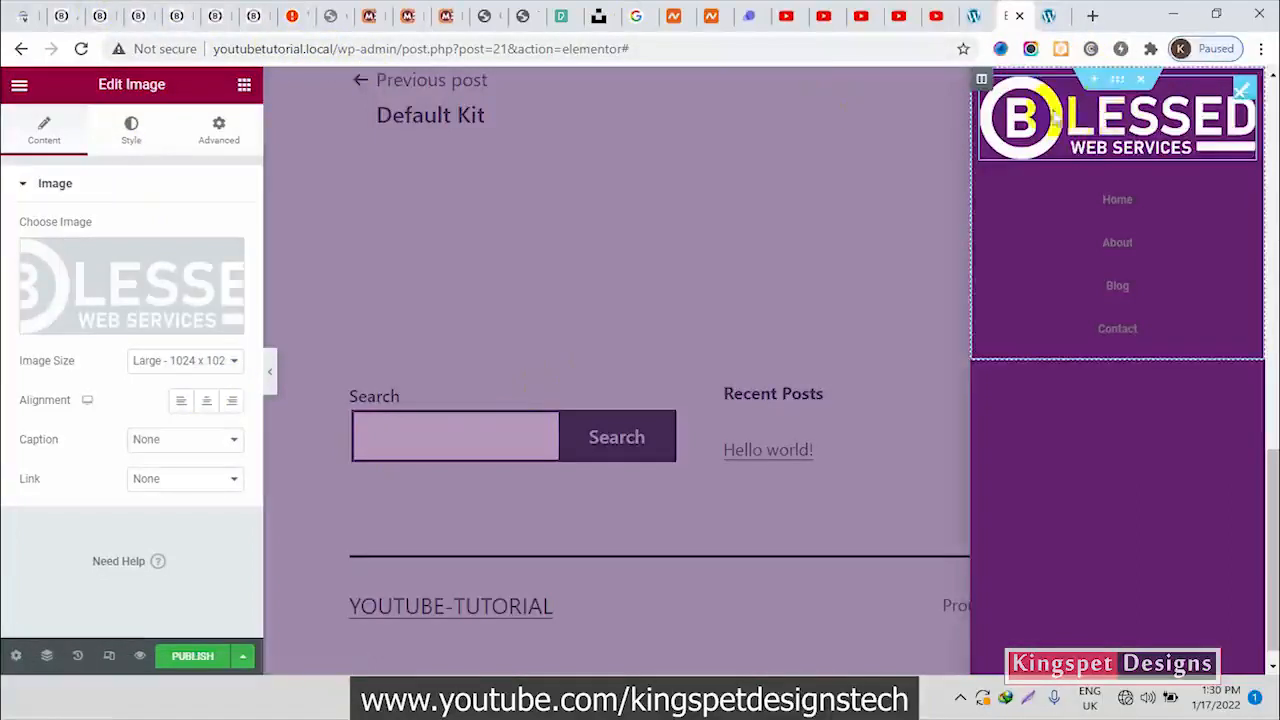
pyautogui.click(191, 479)
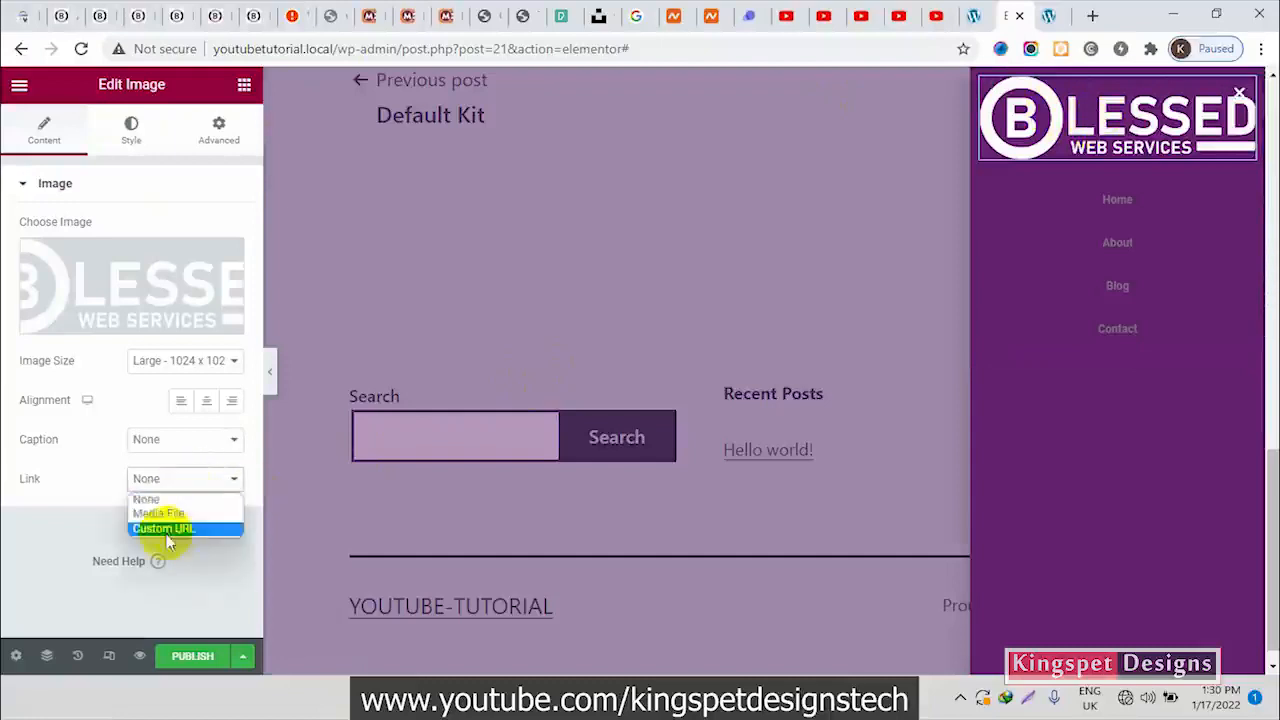
pyautogui.click(182, 529)
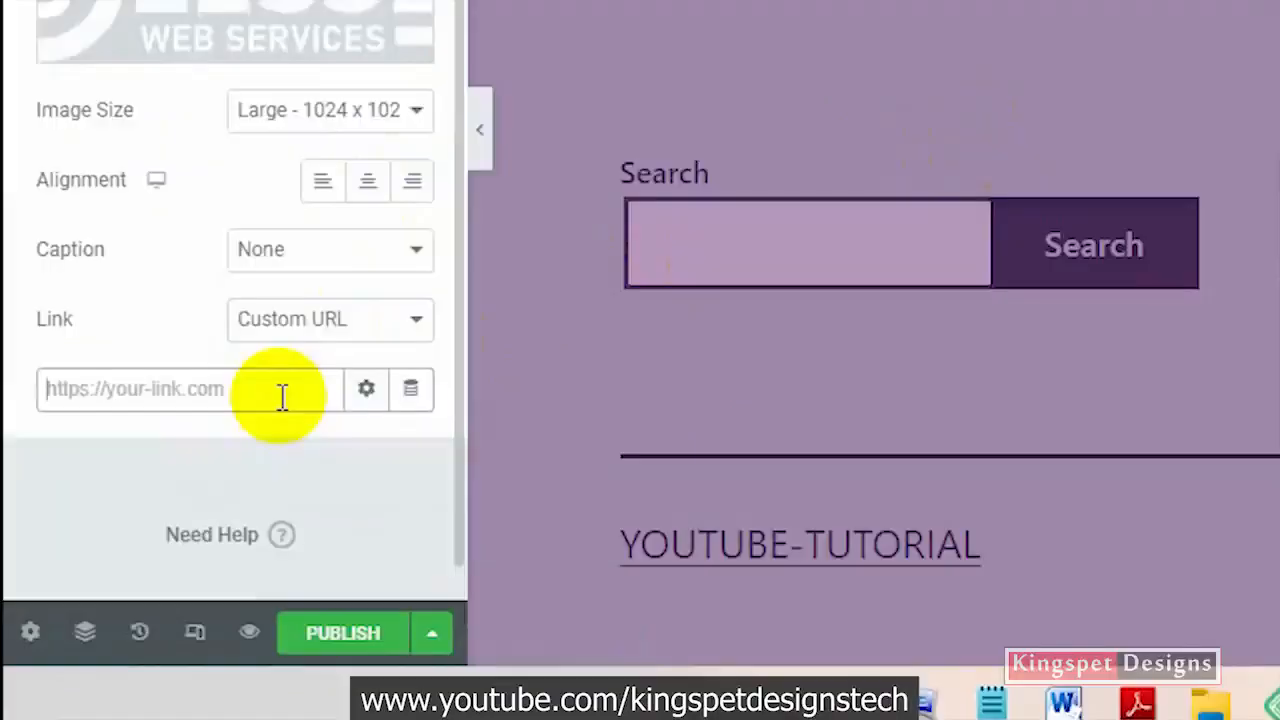
pyautogui.write('/')
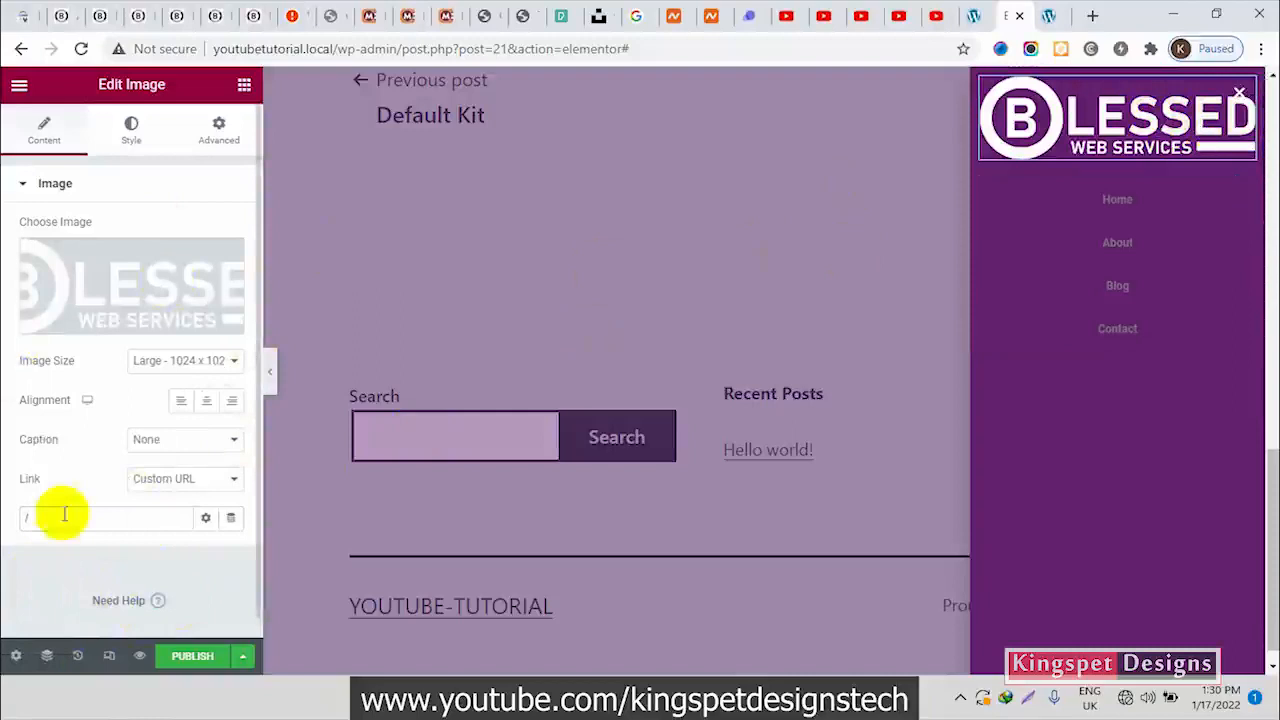
# Reduce the logo image's width to 52% and compare its size with the logo in the Blessed Web Services menu
pyautogui.click(132, 131)
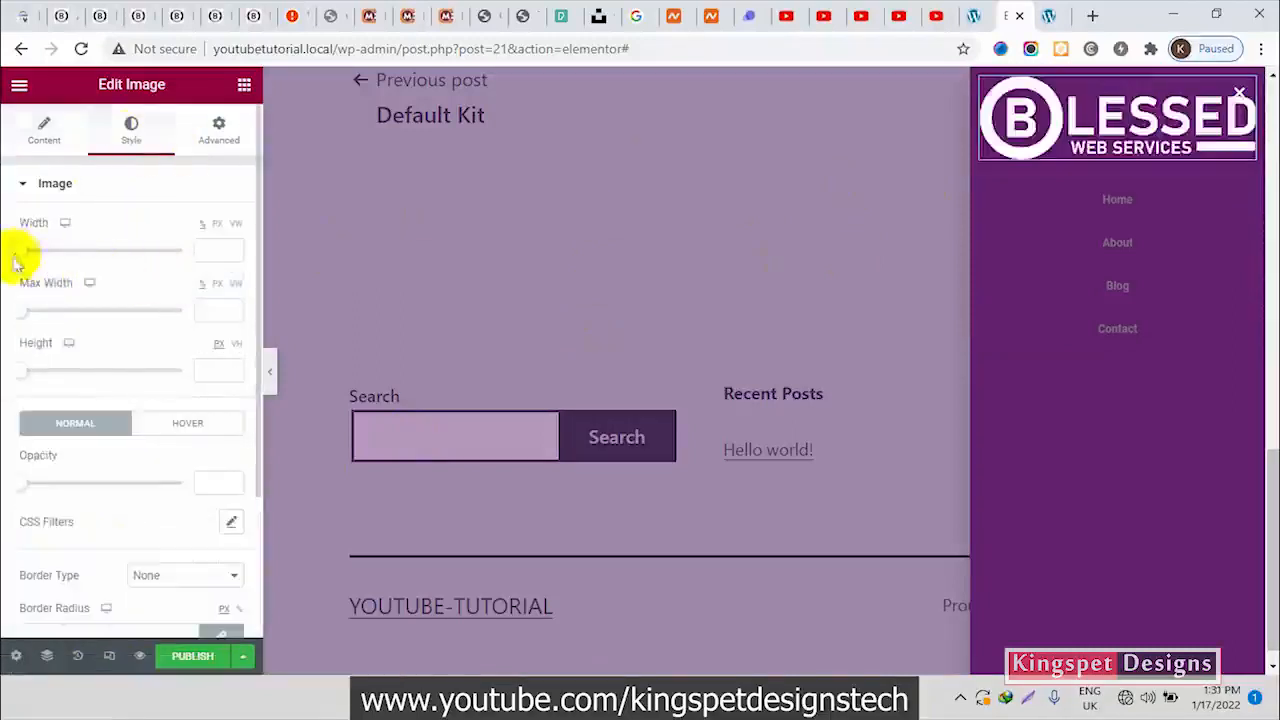
pyautogui.moveTo(18, 256); pyautogui.dragTo(104, 251)
pyautogui.click(138, 15)
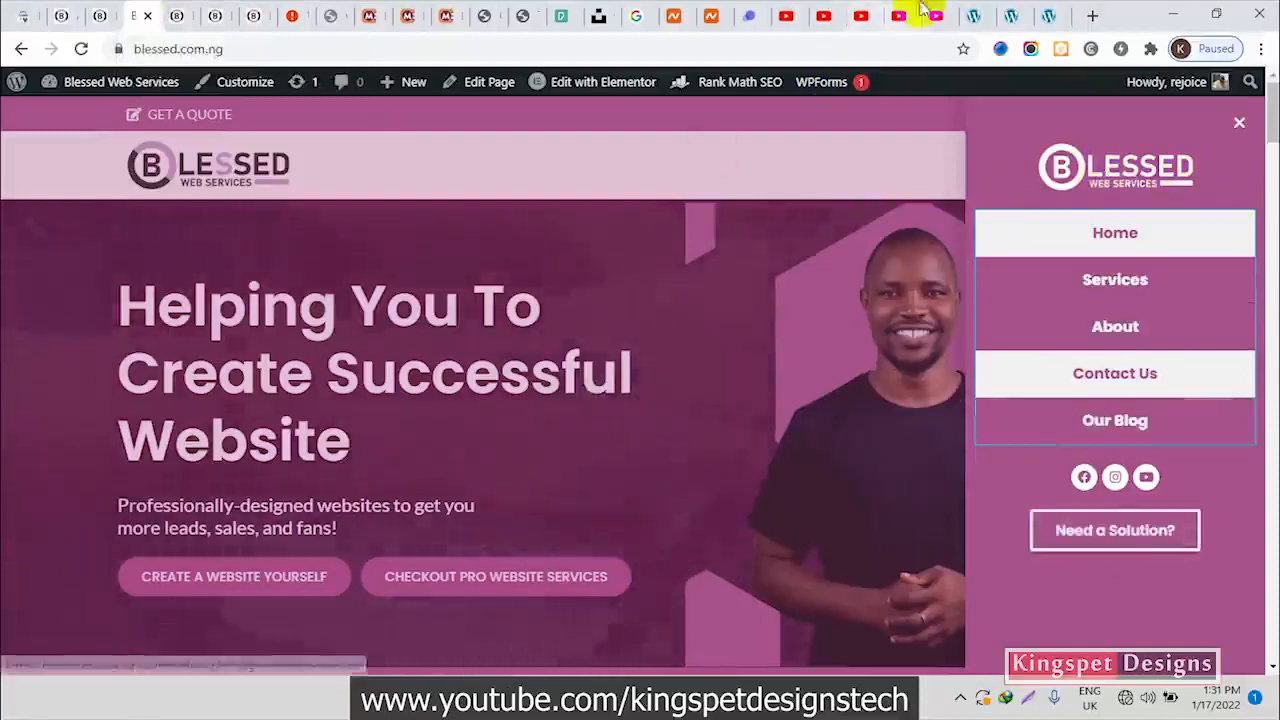
pyautogui.click(1012, 14)
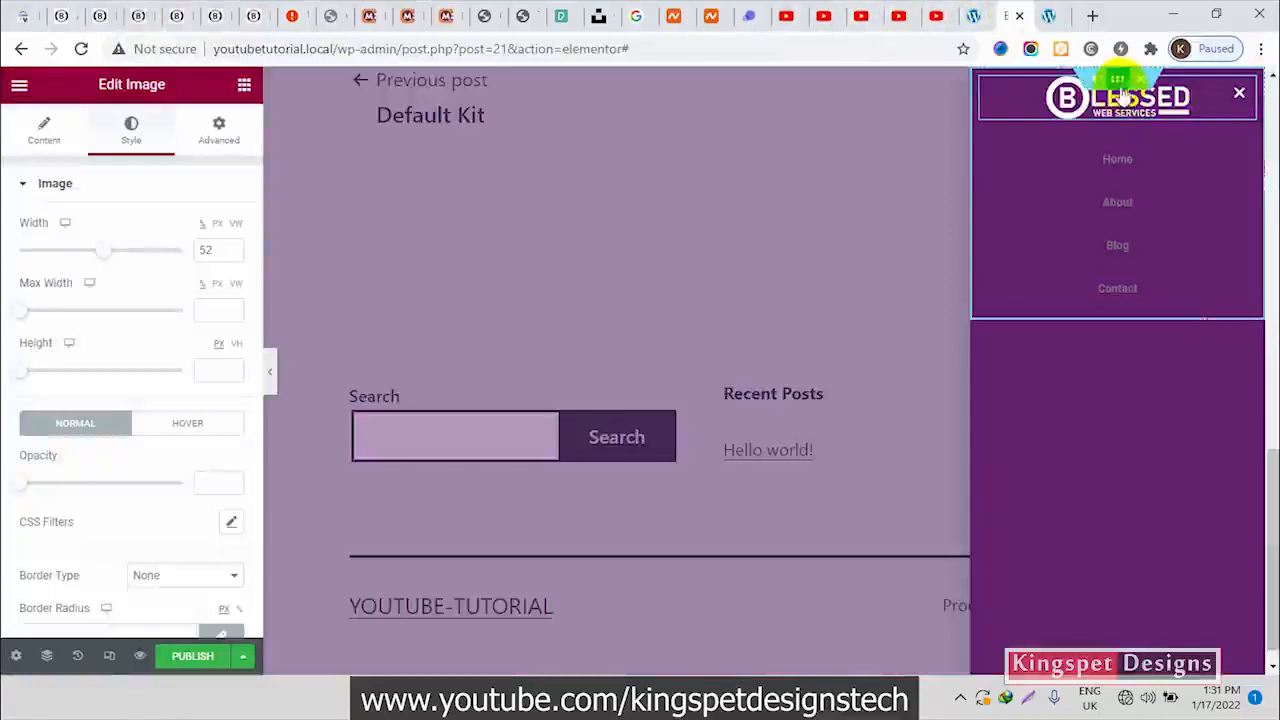
# Unlink the padding values of the popup's section and set its top padding to 50 px
pyautogui.click(1123, 88)
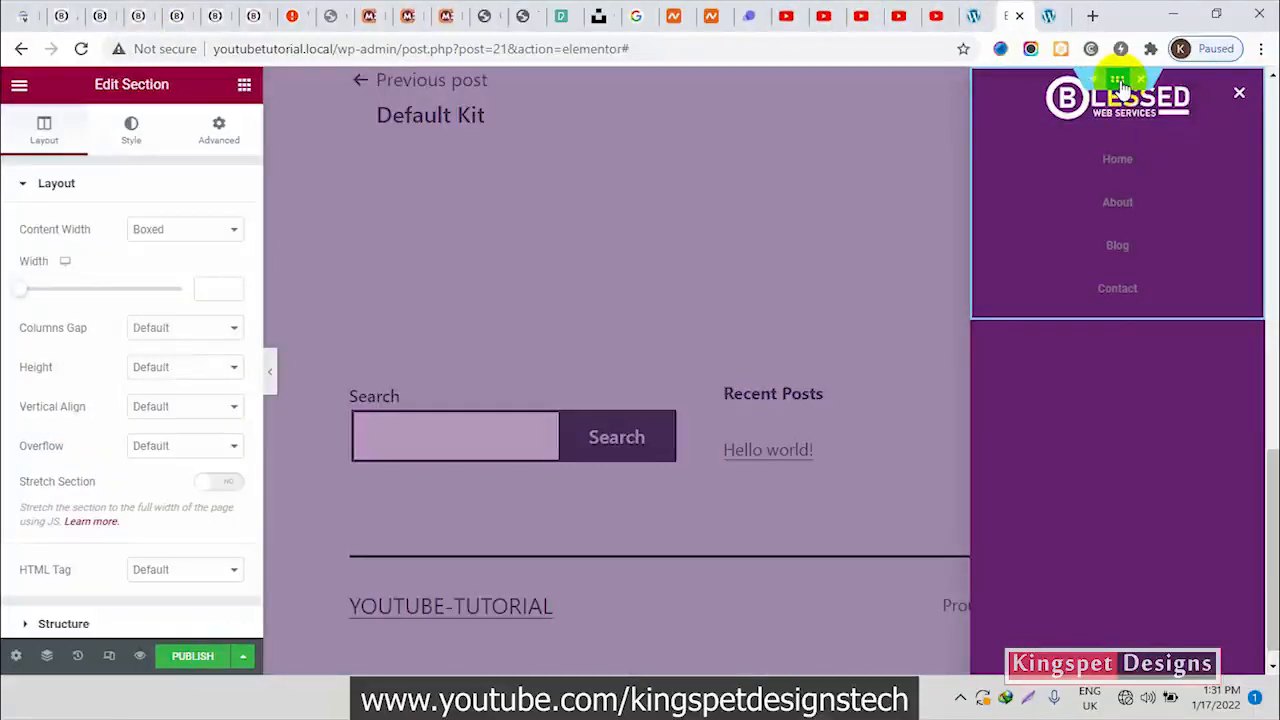
pyautogui.click(219, 130)
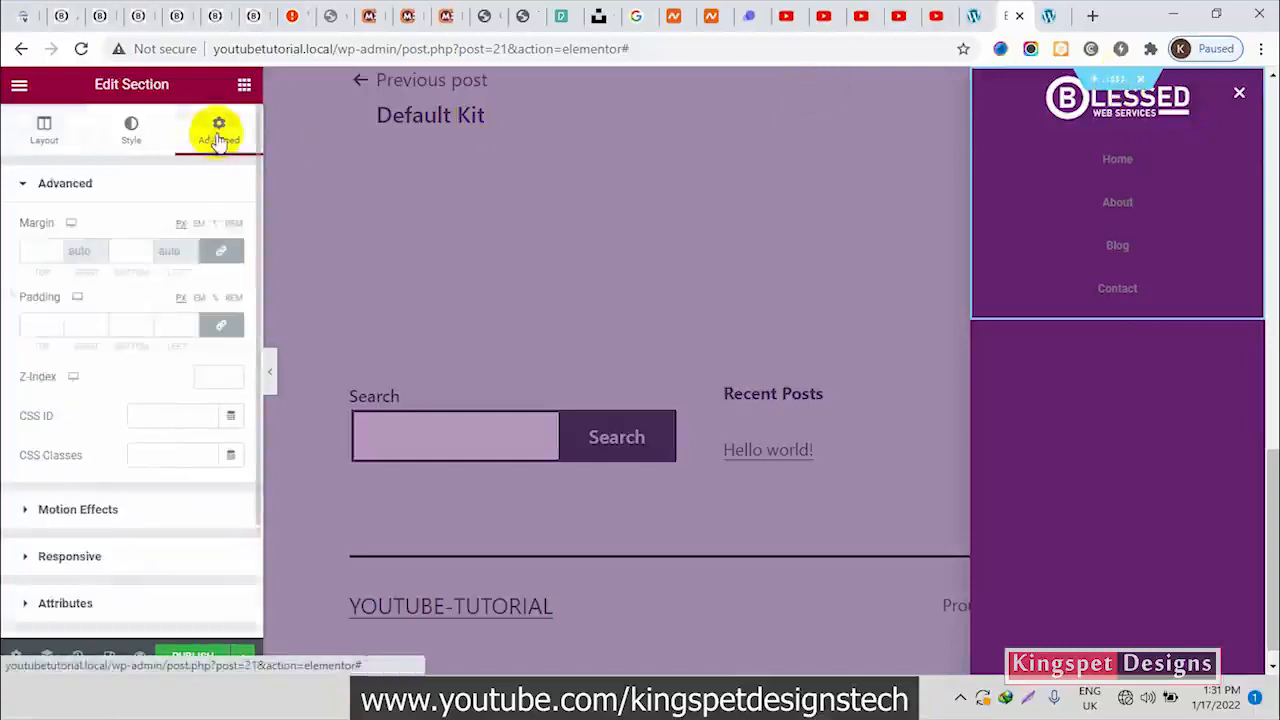
pyautogui.click(219, 332)
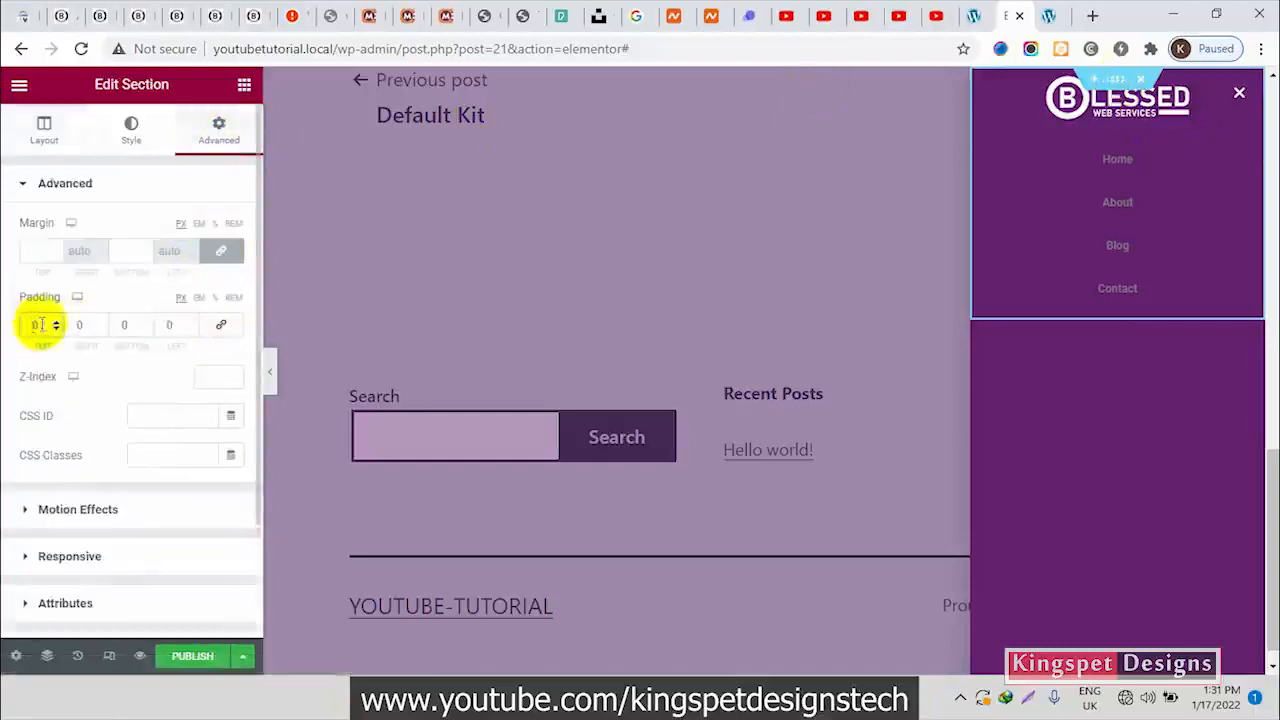
pyautogui.write('40')
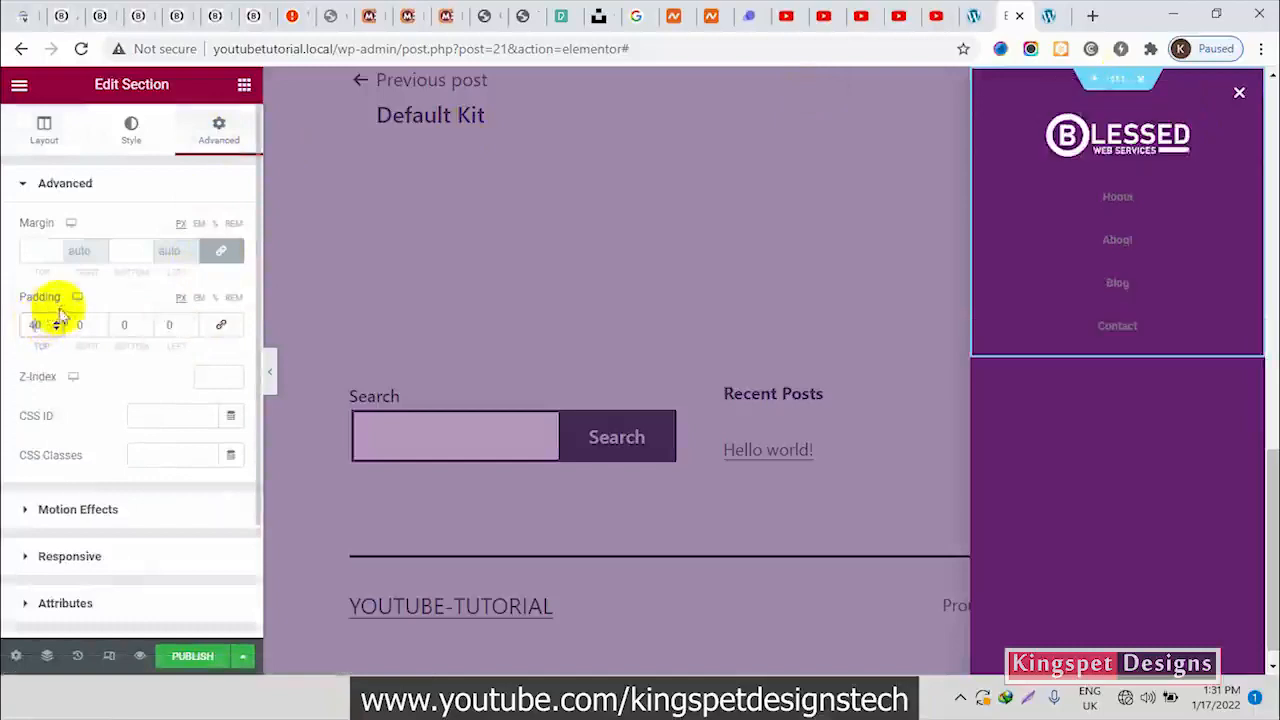
pyautogui.click(31, 330)
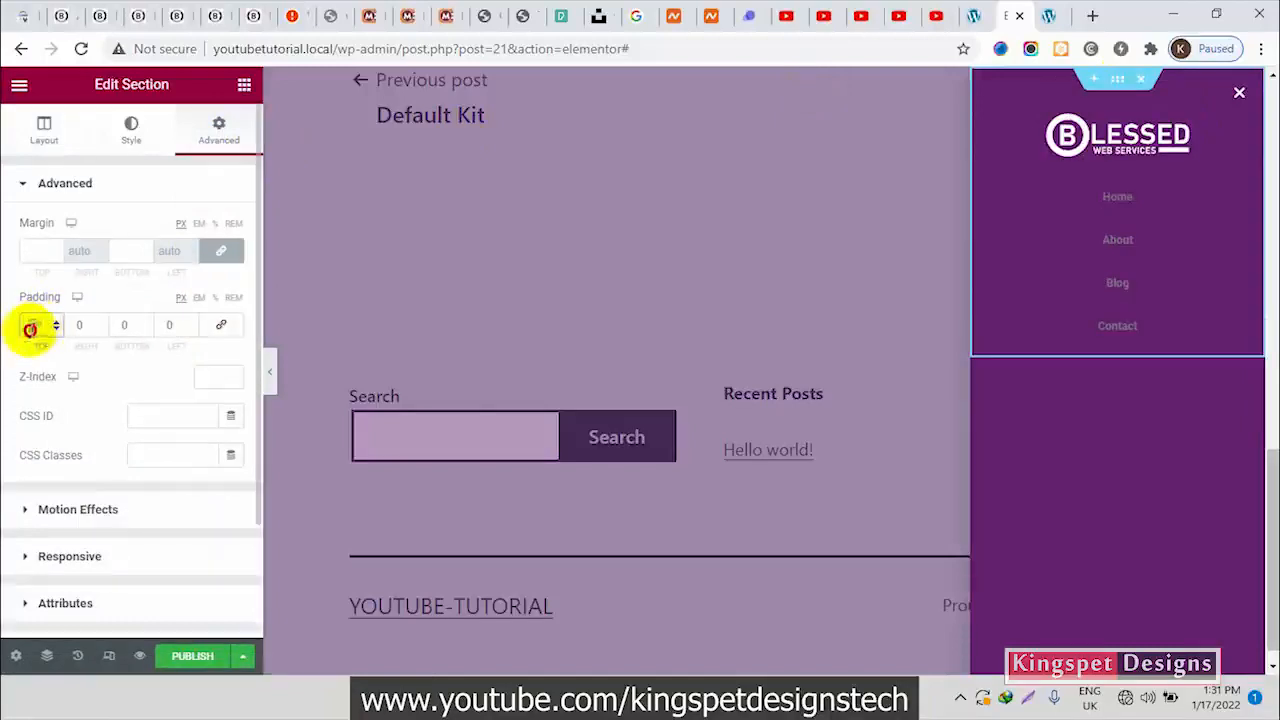
pyautogui.write('50')
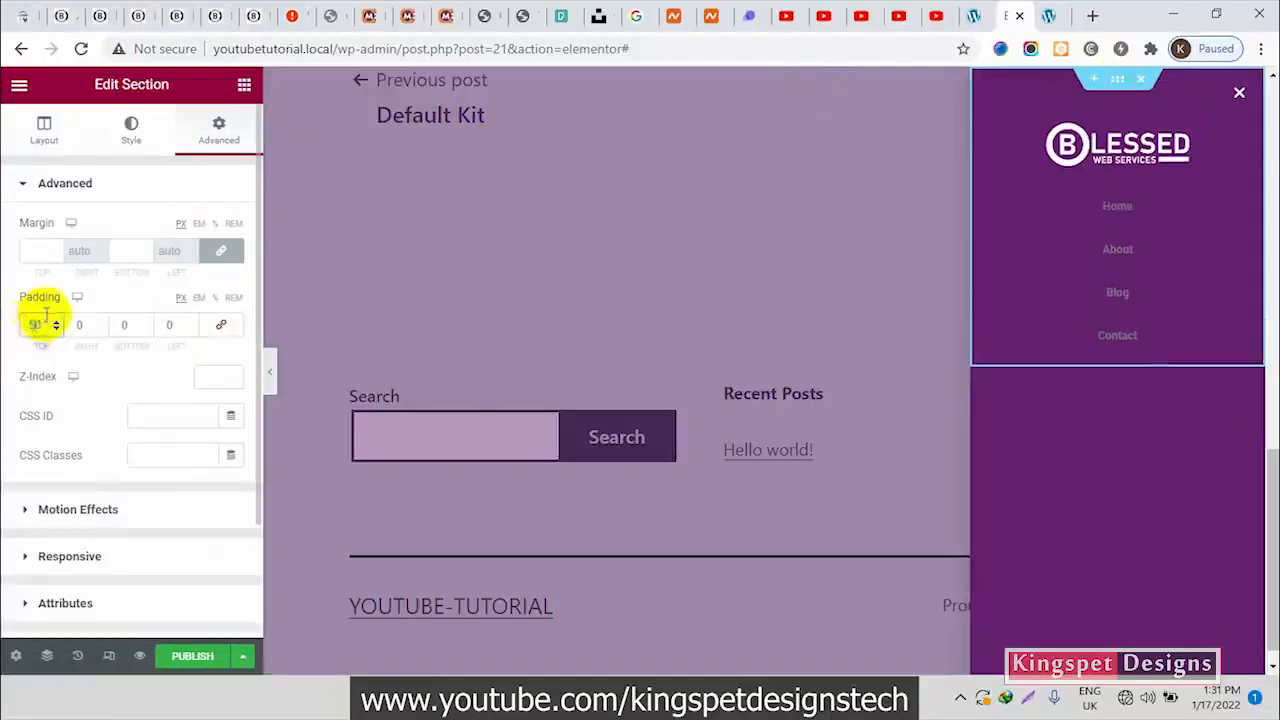
pyautogui.click(124, 324)
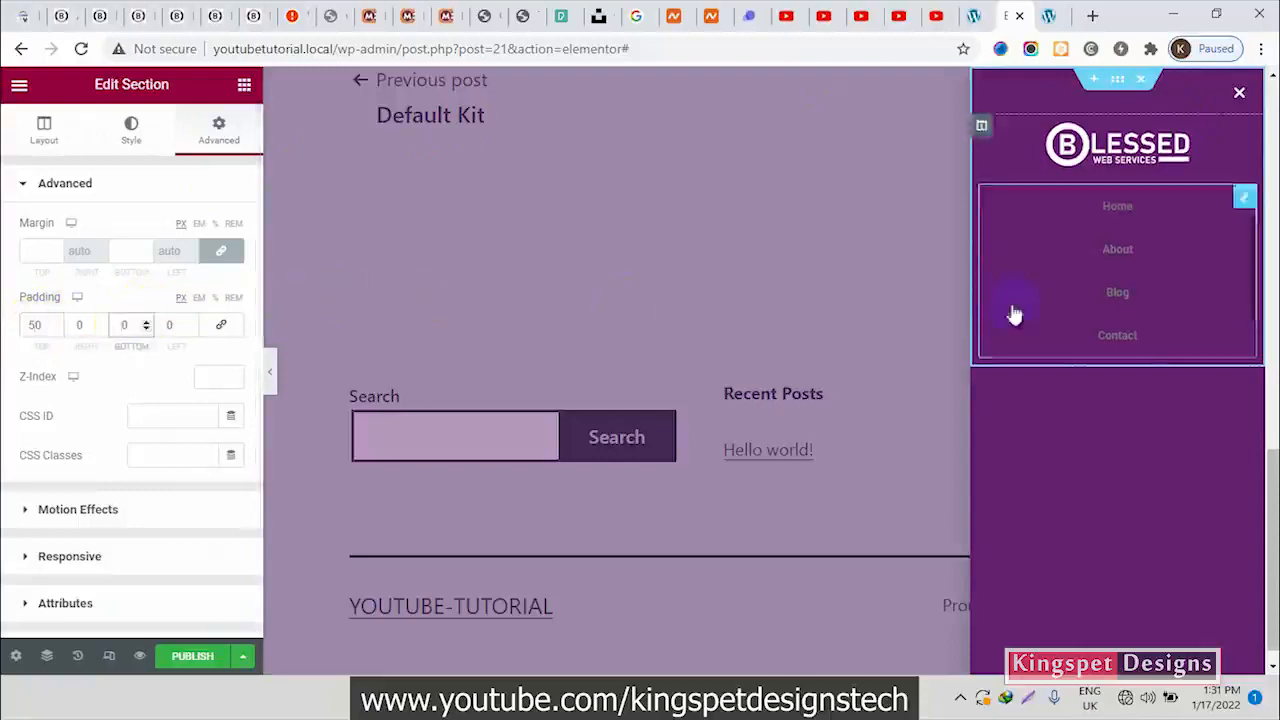
# Compare the popup with the Blessed Web Services menu and set the Nav Menu's pointer style to Background
pyautogui.click(271, 372)
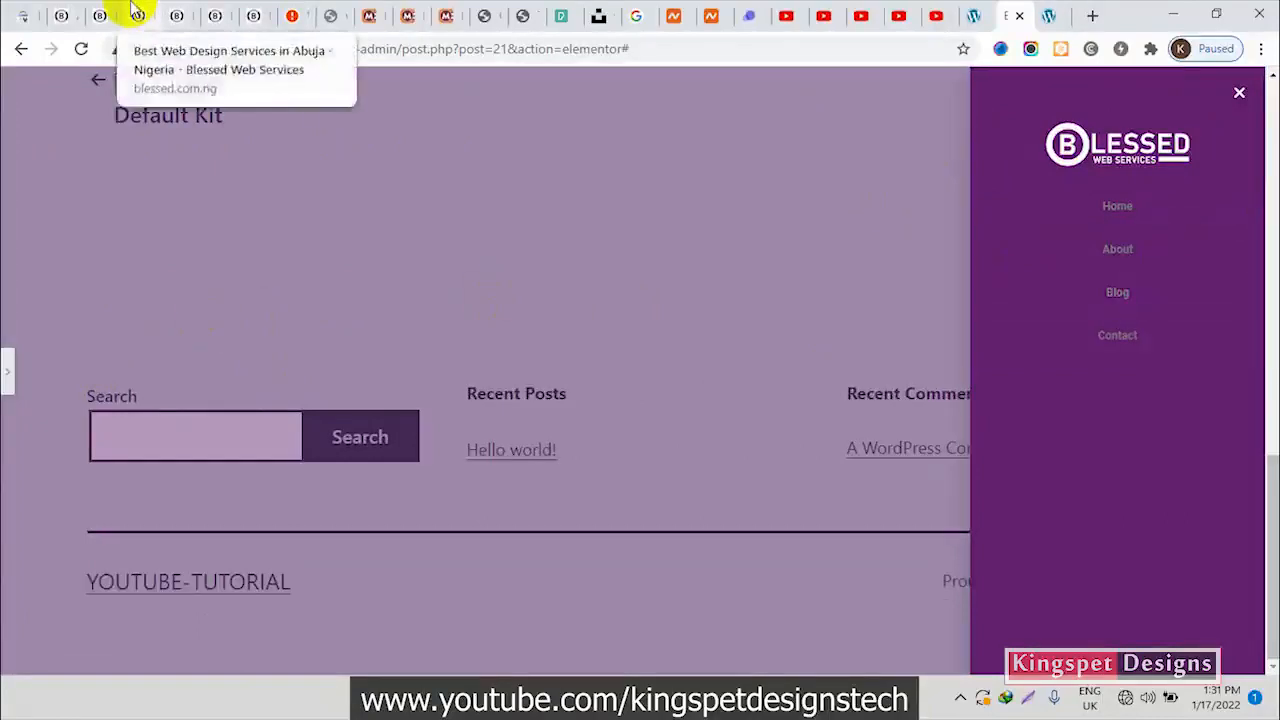
pyautogui.click(138, 14)
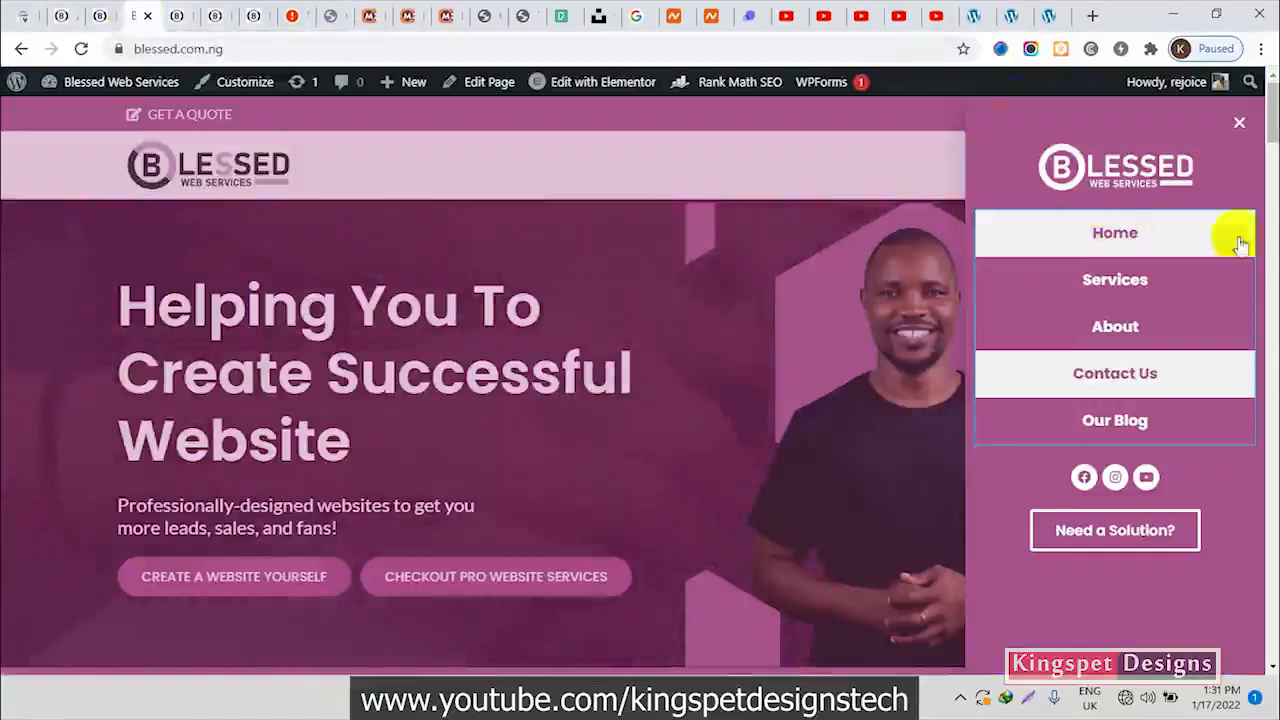
pyautogui.click(1016, 14)
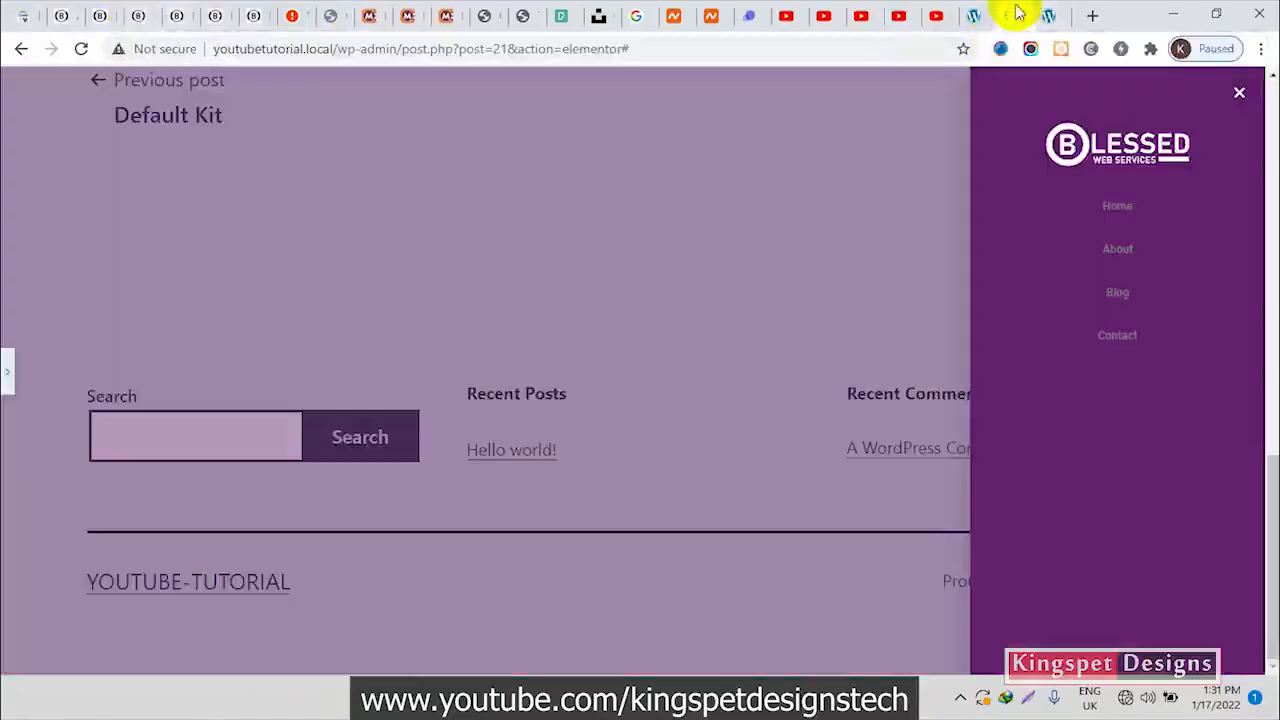
pyautogui.click(8, 367)
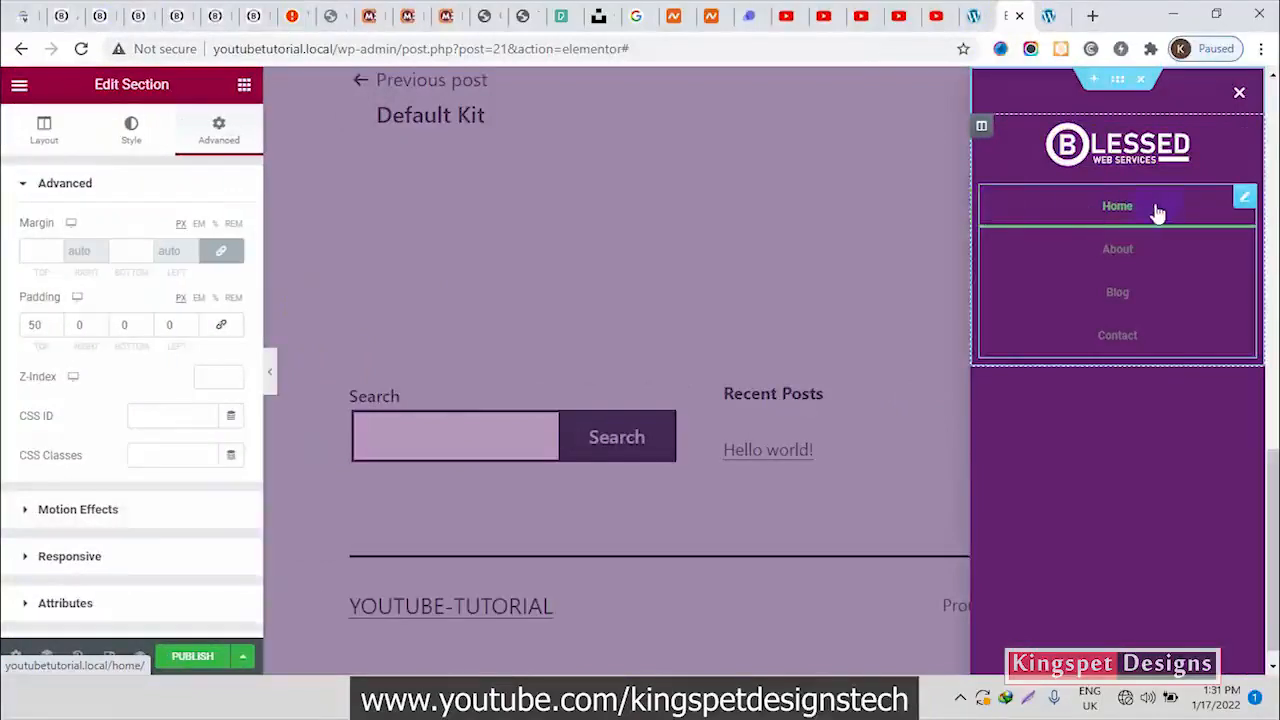
pyautogui.click(1157, 213)
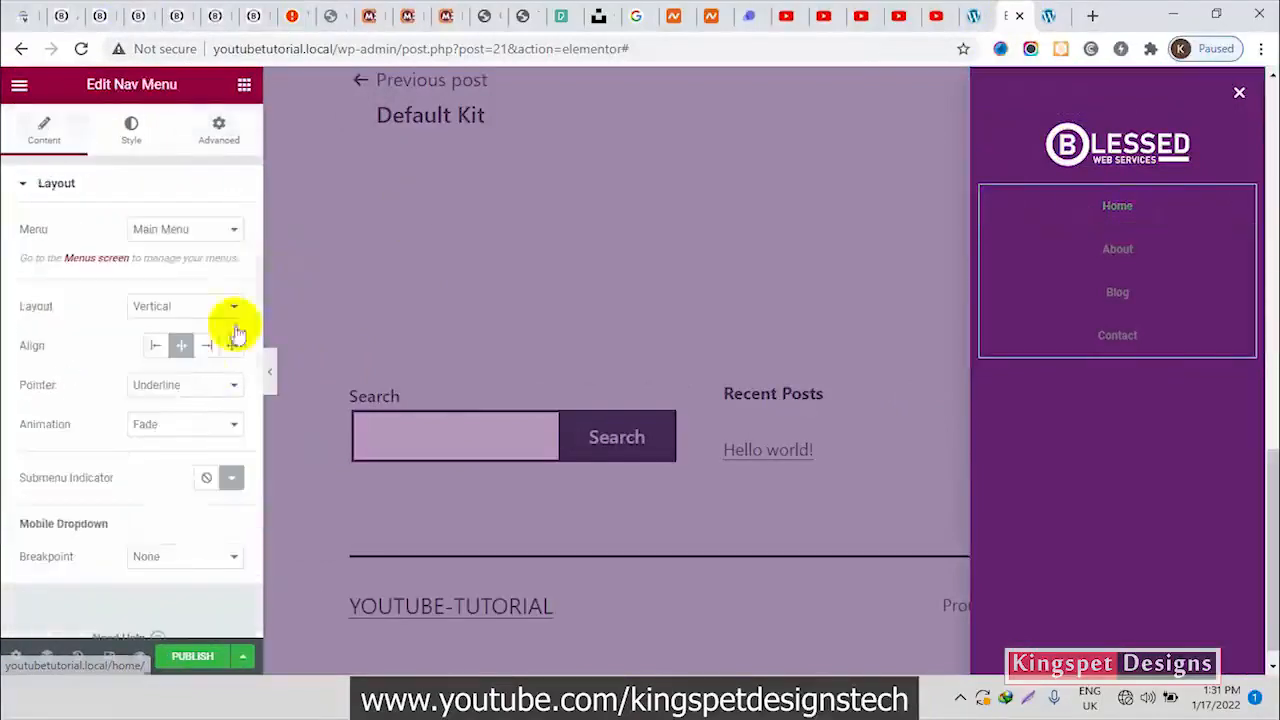
pyautogui.click(188, 386)
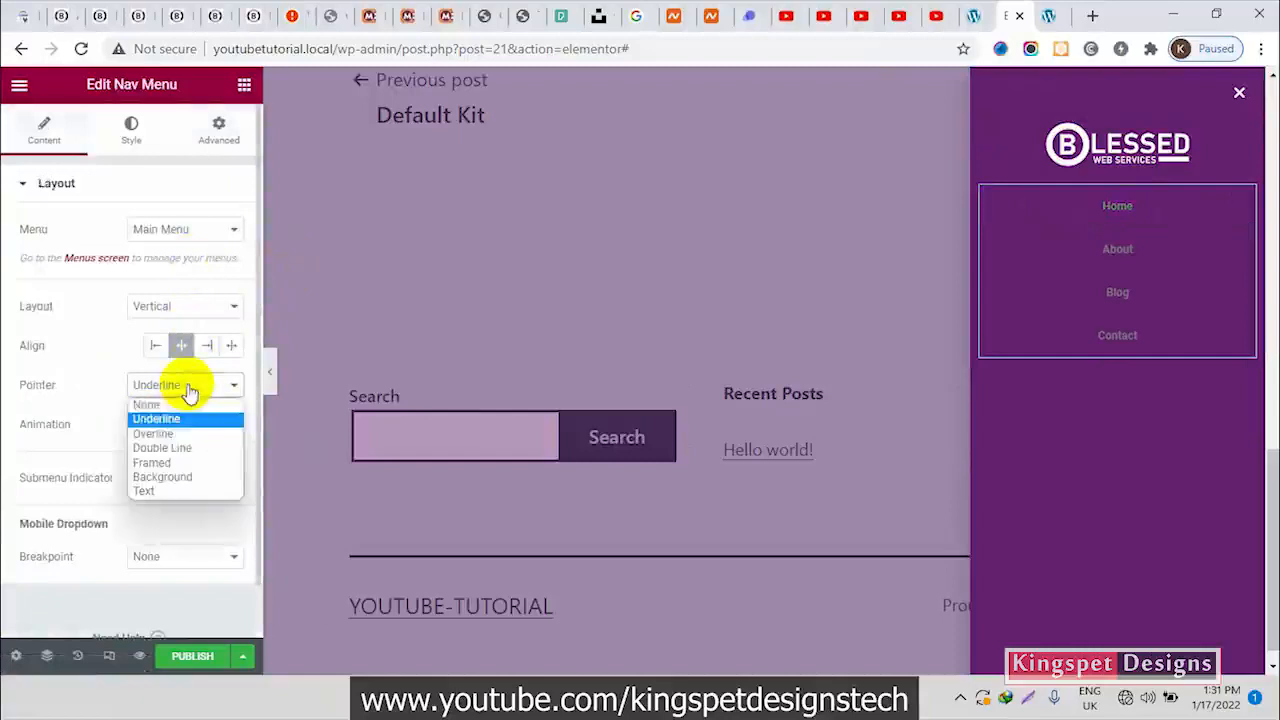
pyautogui.click(178, 461)
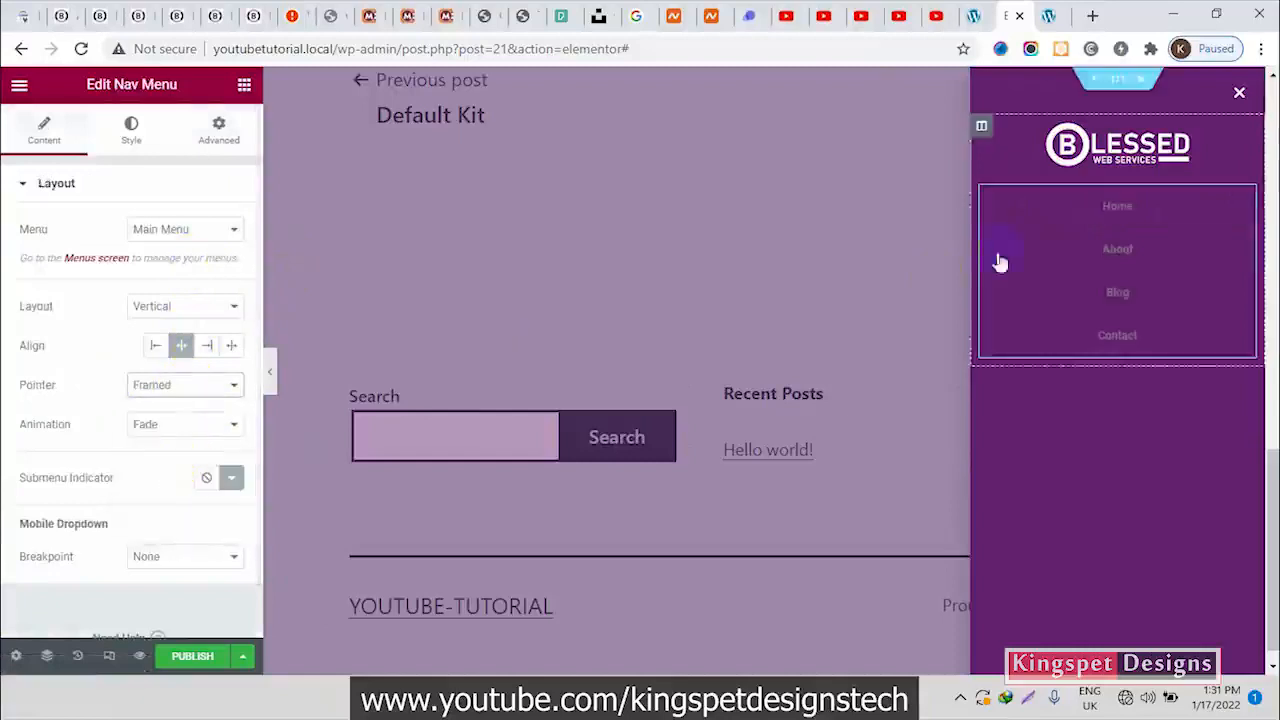
pyautogui.click(206, 386)
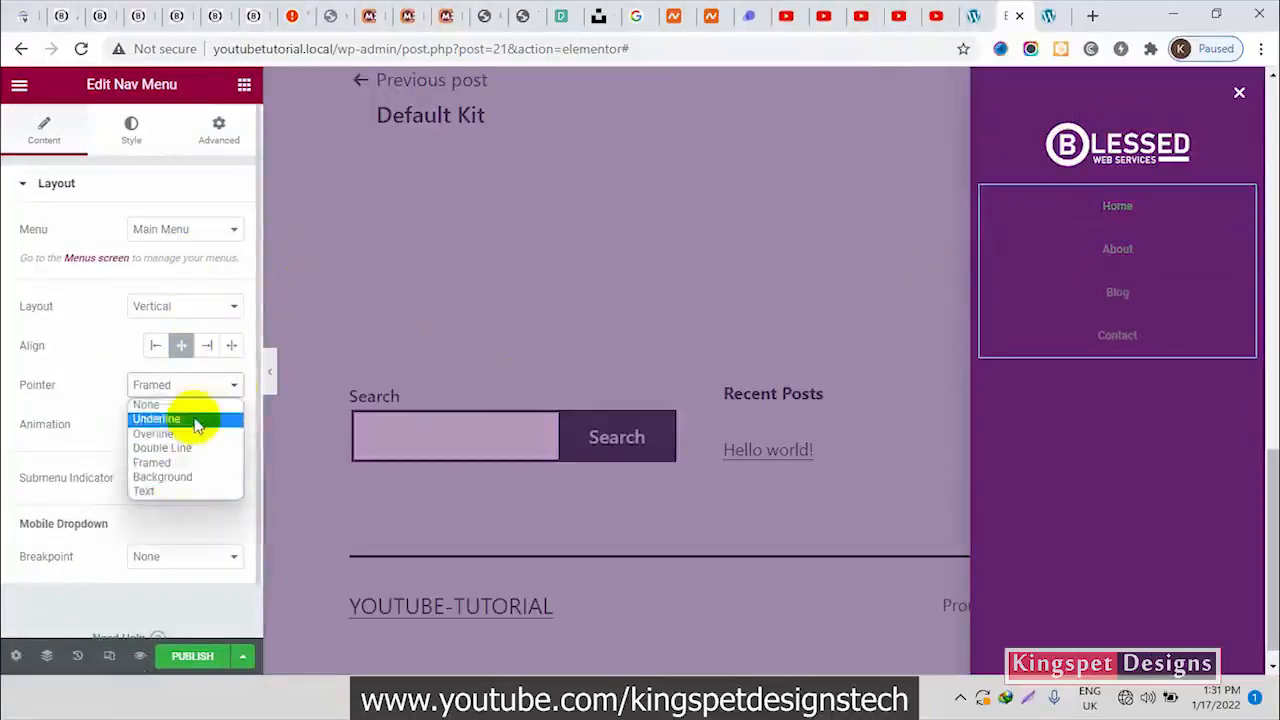
pyautogui.click(184, 478)
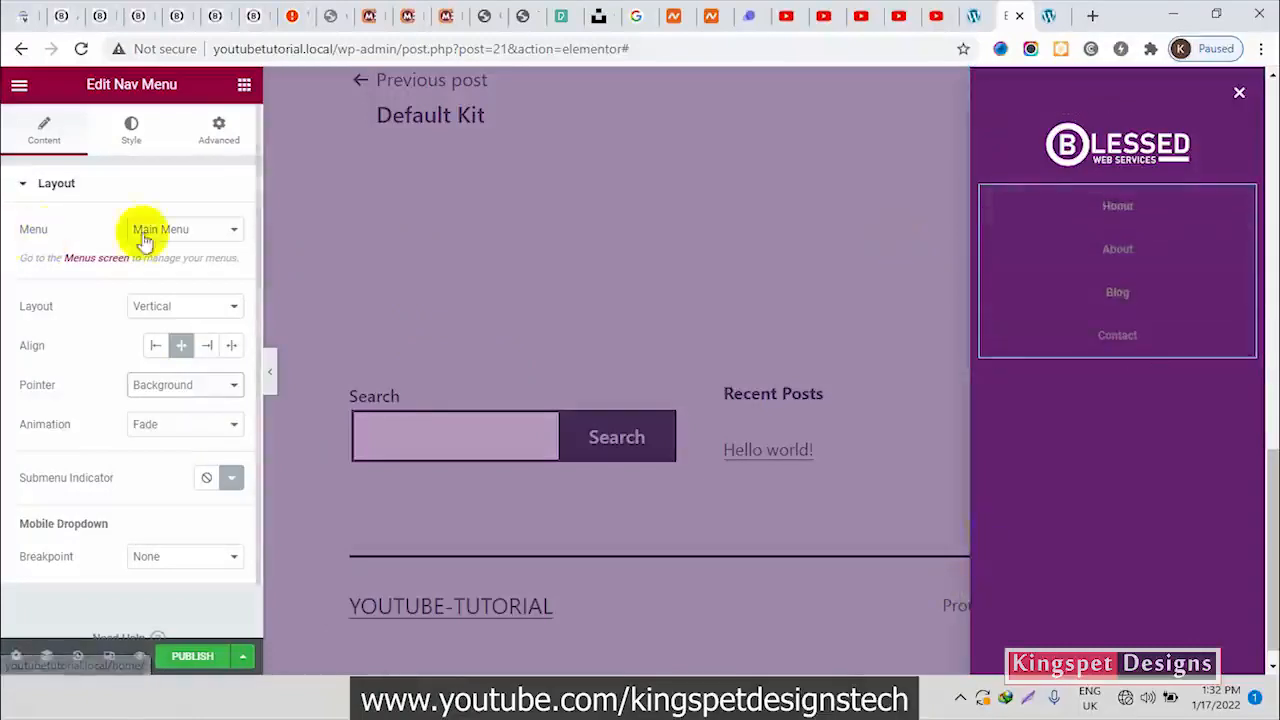
# Set the Nav Menu's main menu typography to the Poppins font family at a size of 20 px
pyautogui.click(133, 140)
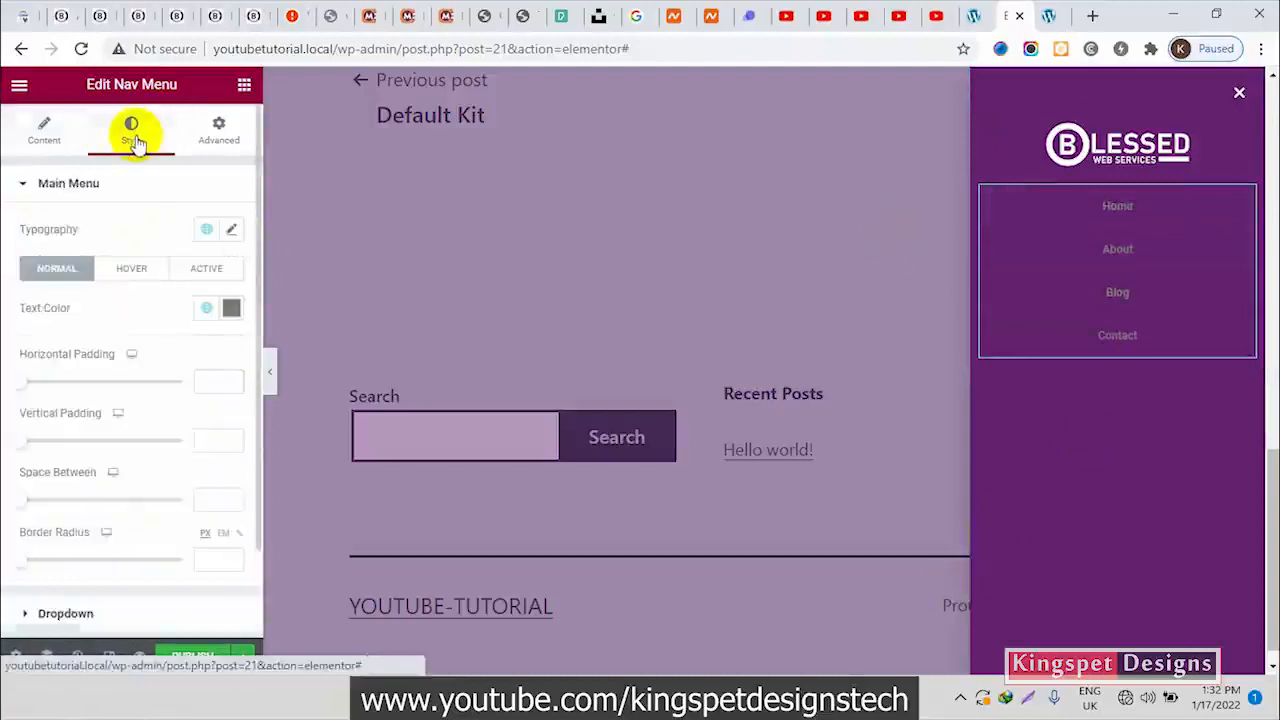
pyautogui.click(231, 231)
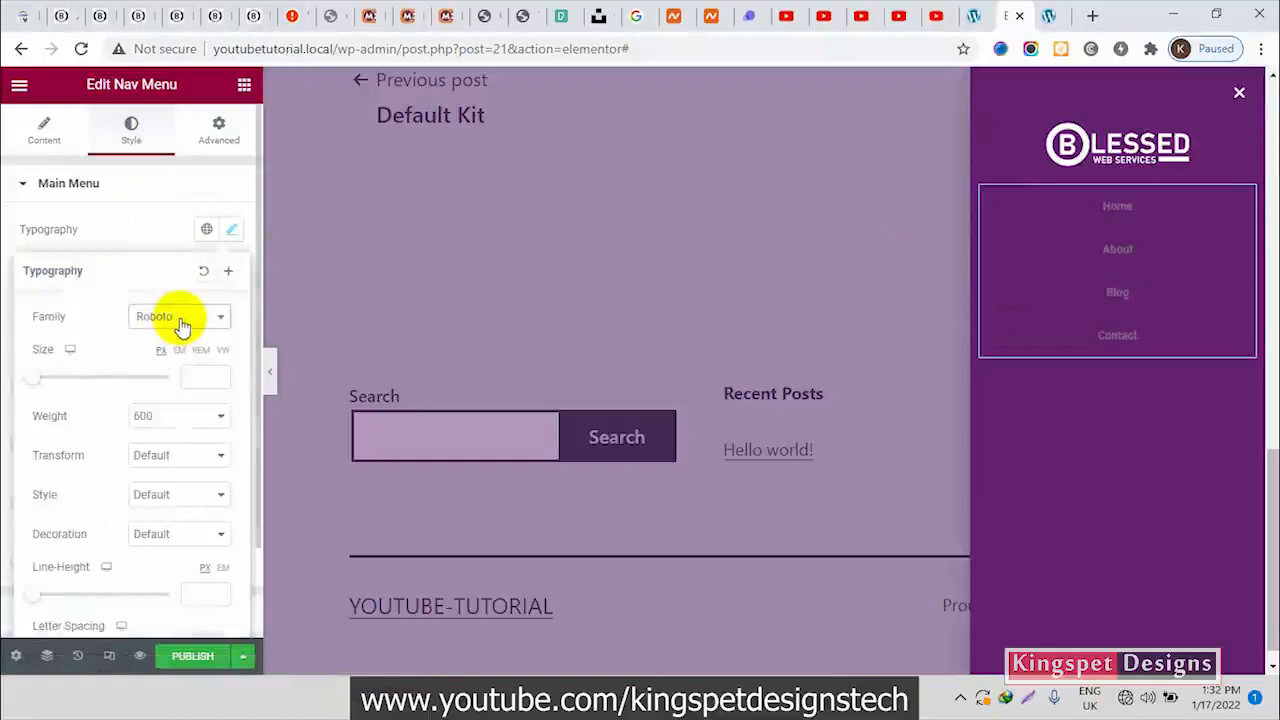
pyautogui.click(180, 317)
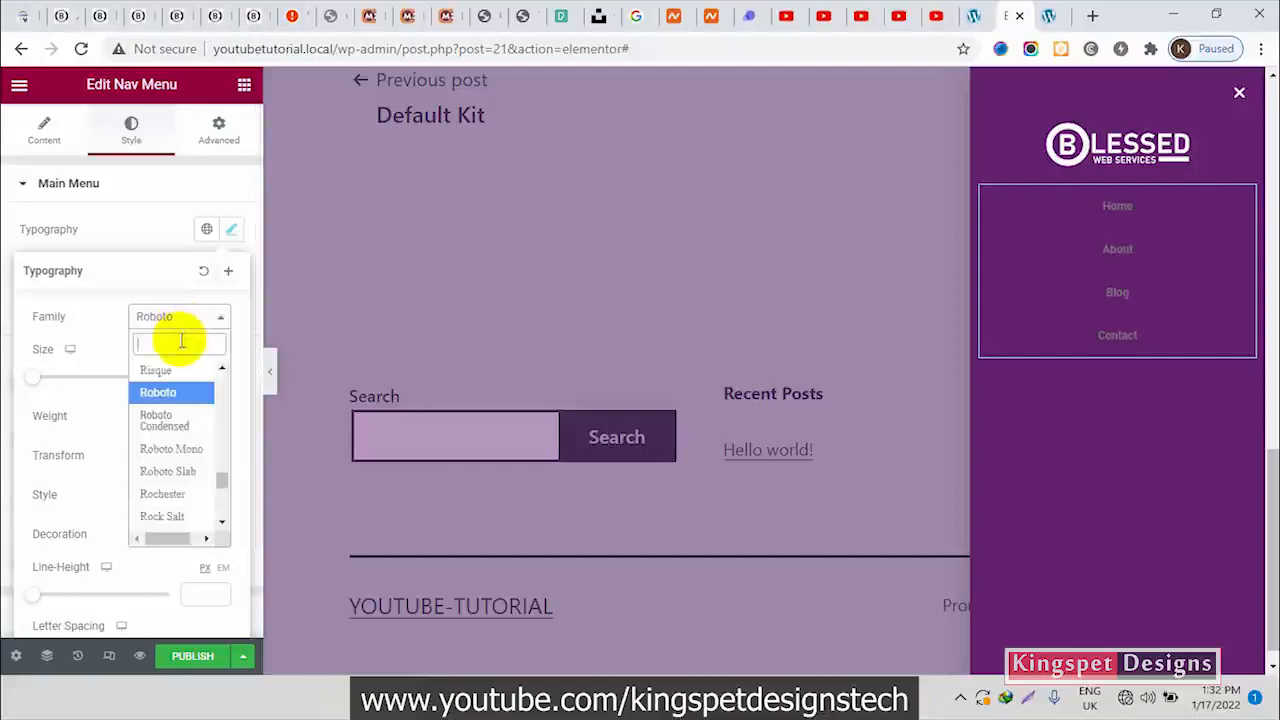
pyautogui.write('pop')
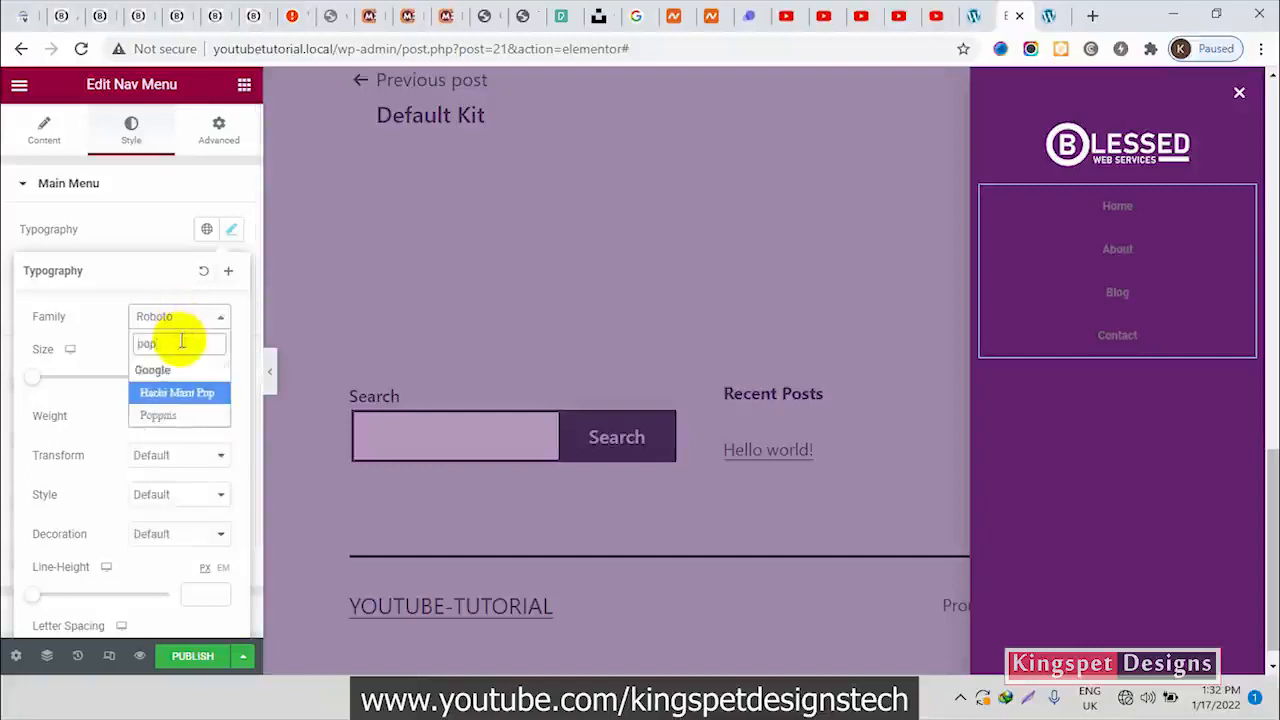
pyautogui.click(176, 415)
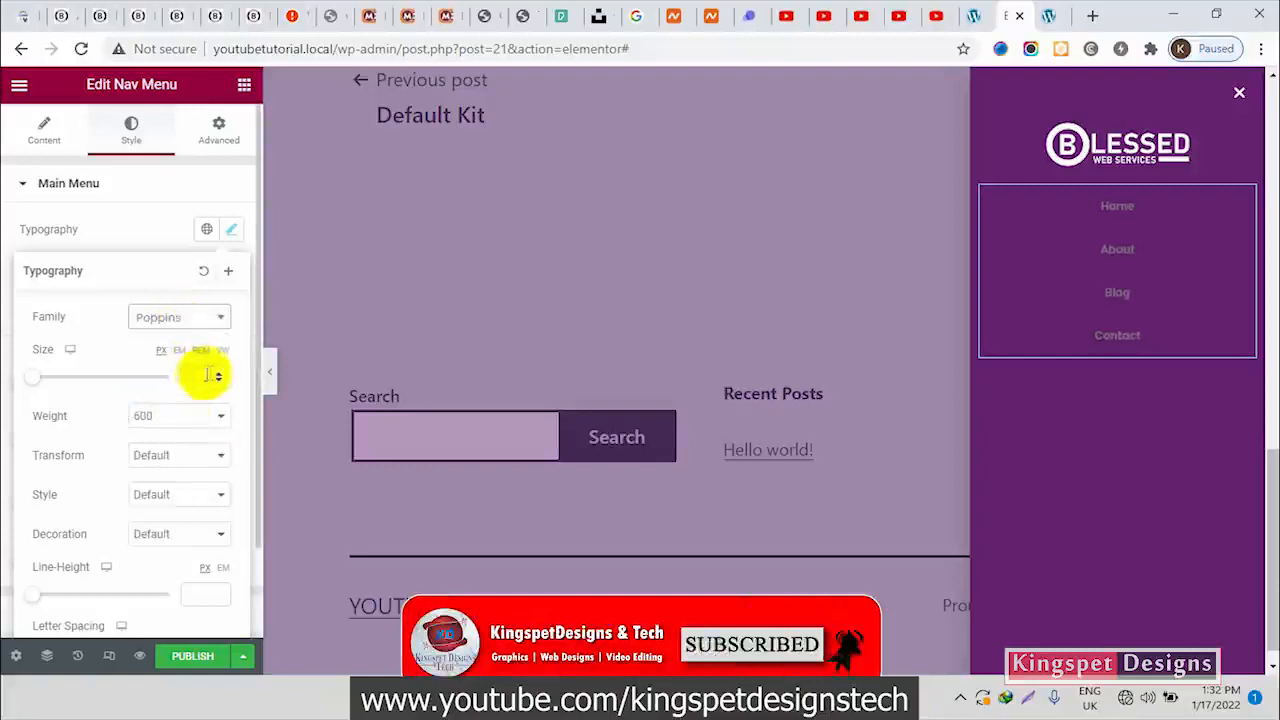
pyautogui.write('20')
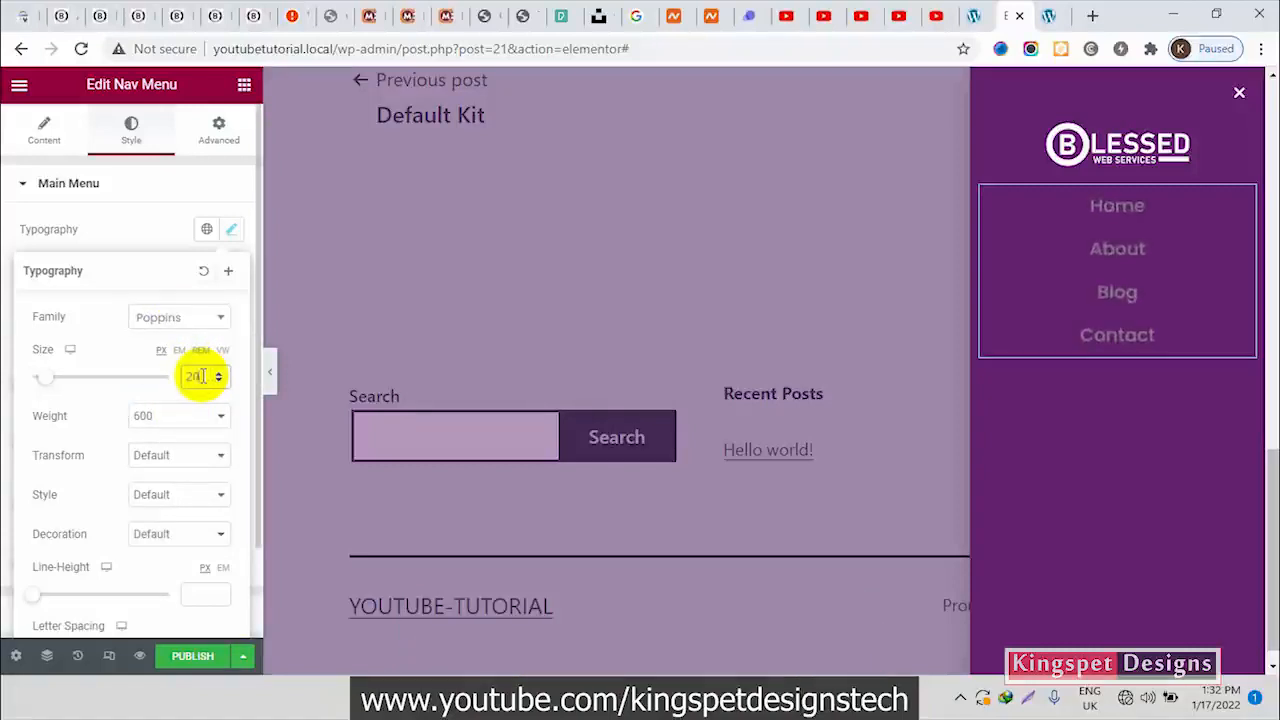
# Set the Nav Menu's main menu typography to a size of 16 px and a weight of 500
pyautogui.click(218, 382)
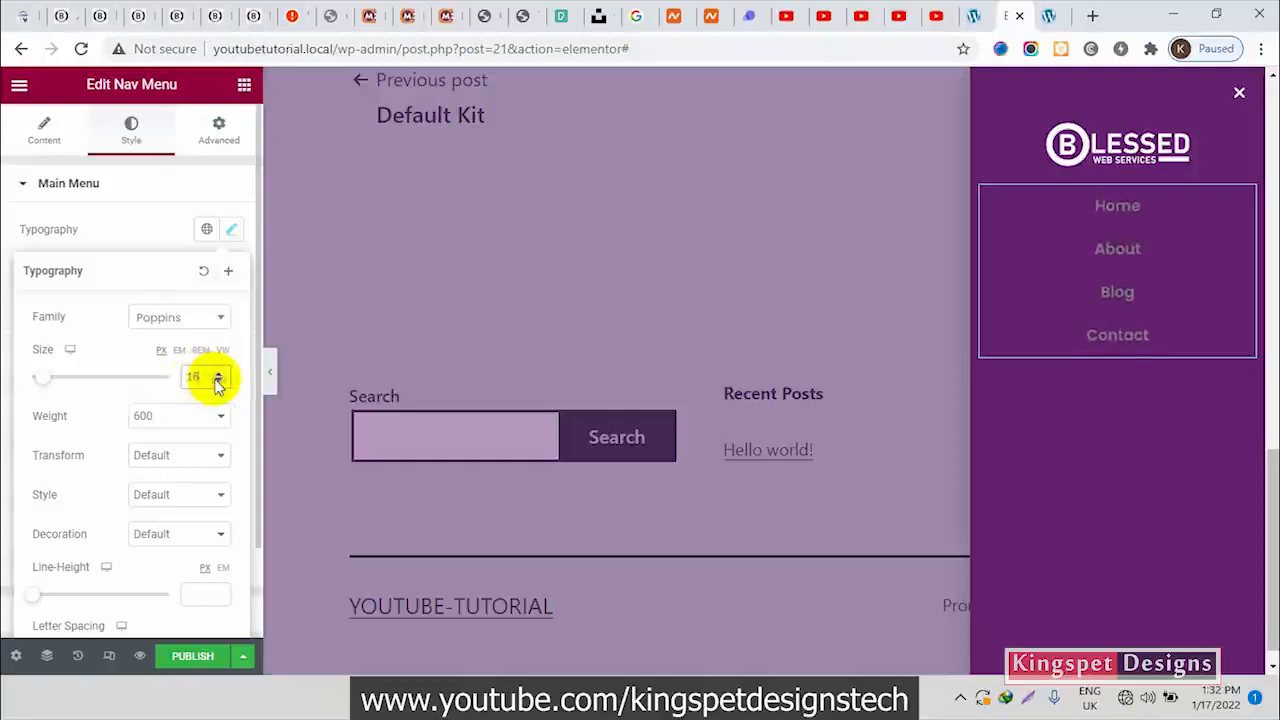
pyautogui.click(200, 428)
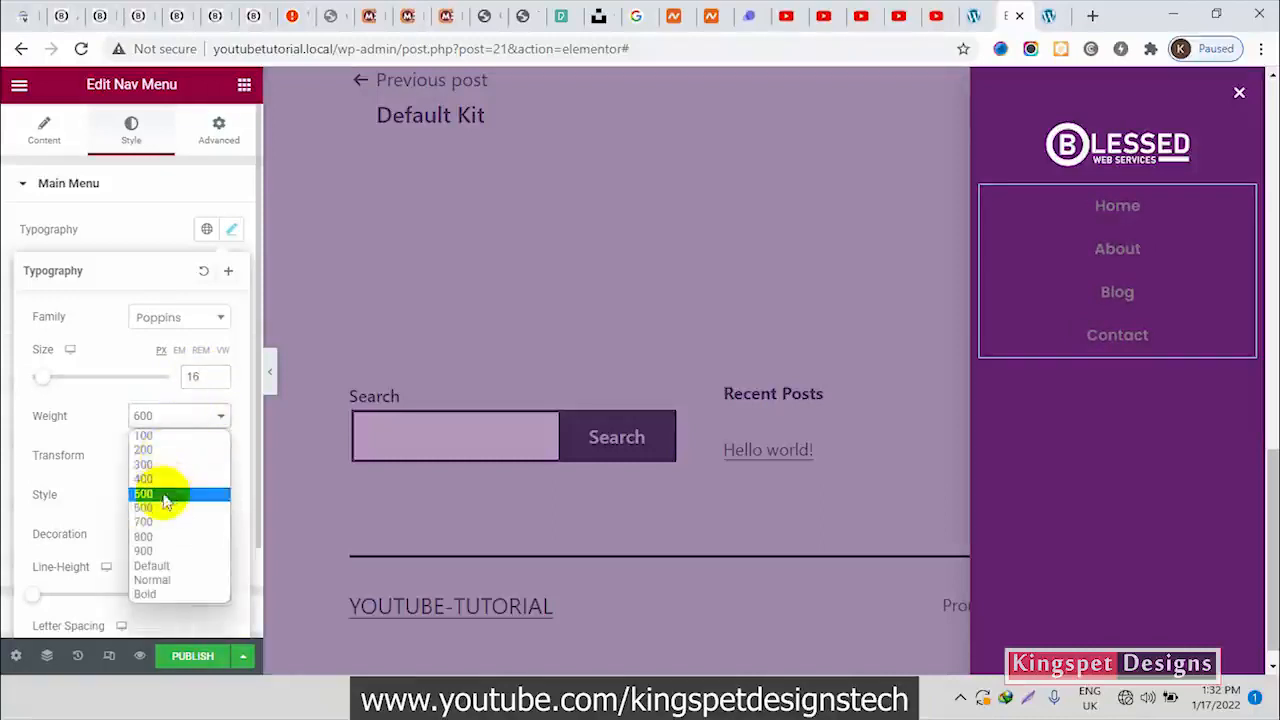
pyautogui.click(165, 500)
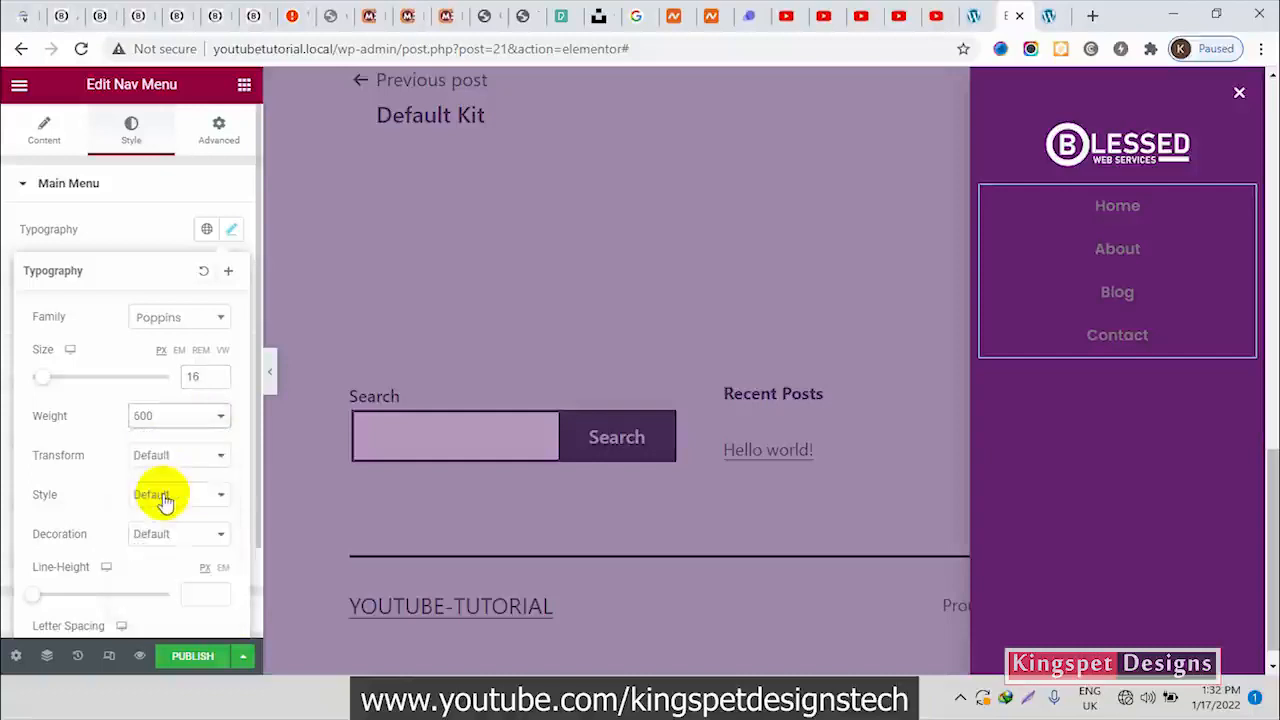
pyautogui.click(122, 229)
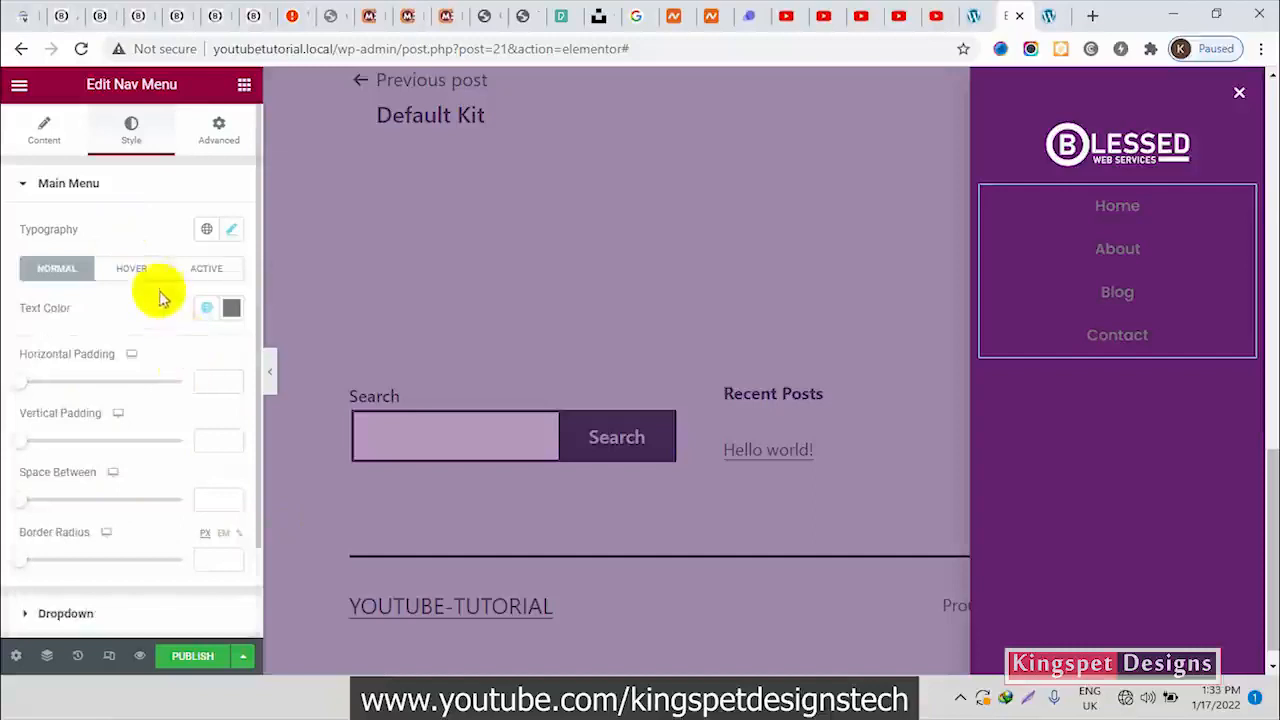
# Set the main menu's normal text color to white (#FFFFFF)
pyautogui.click(133, 270)
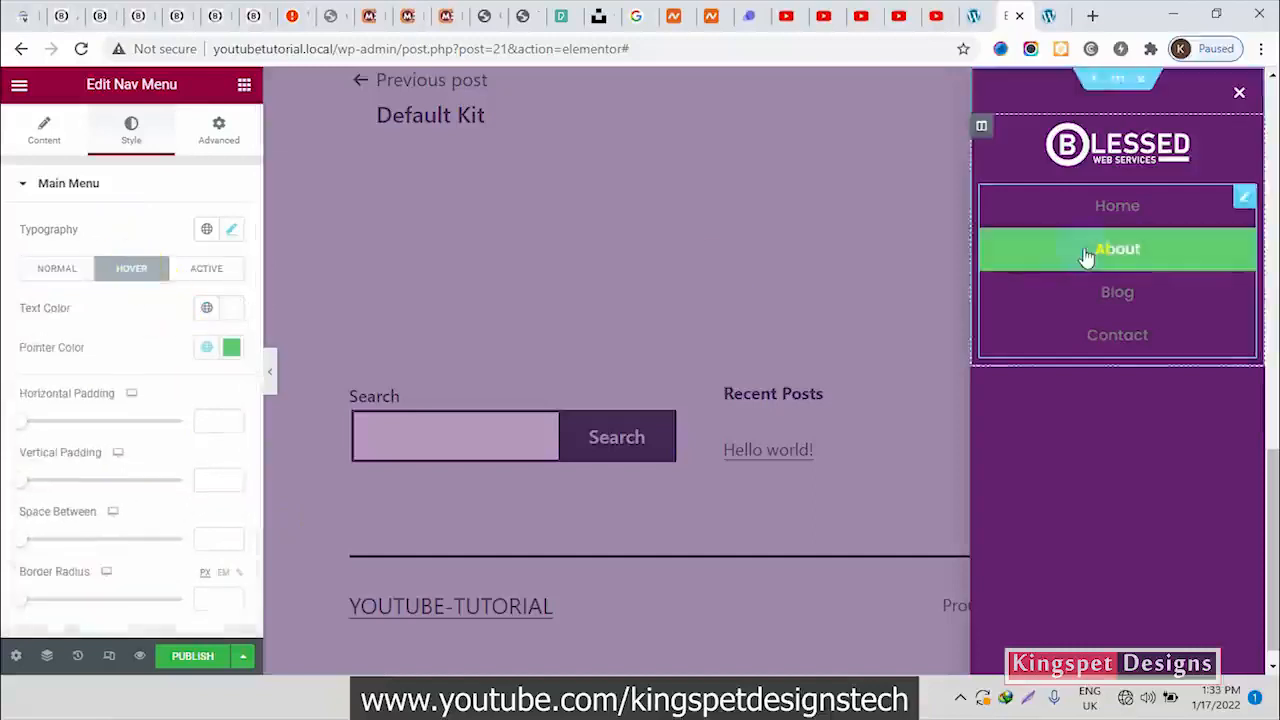
pyautogui.click(58, 278)
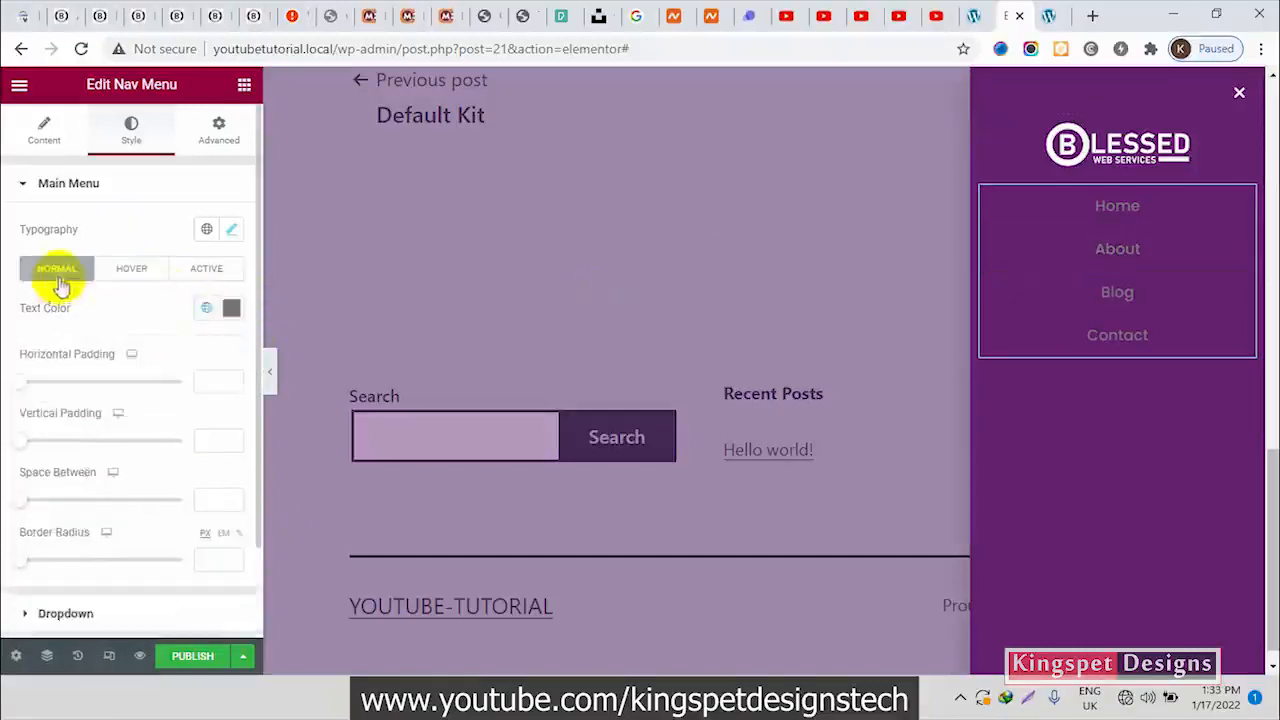
pyautogui.click(231, 310)
pyautogui.moveTo(214, 423); pyautogui.dragTo(9, 300)
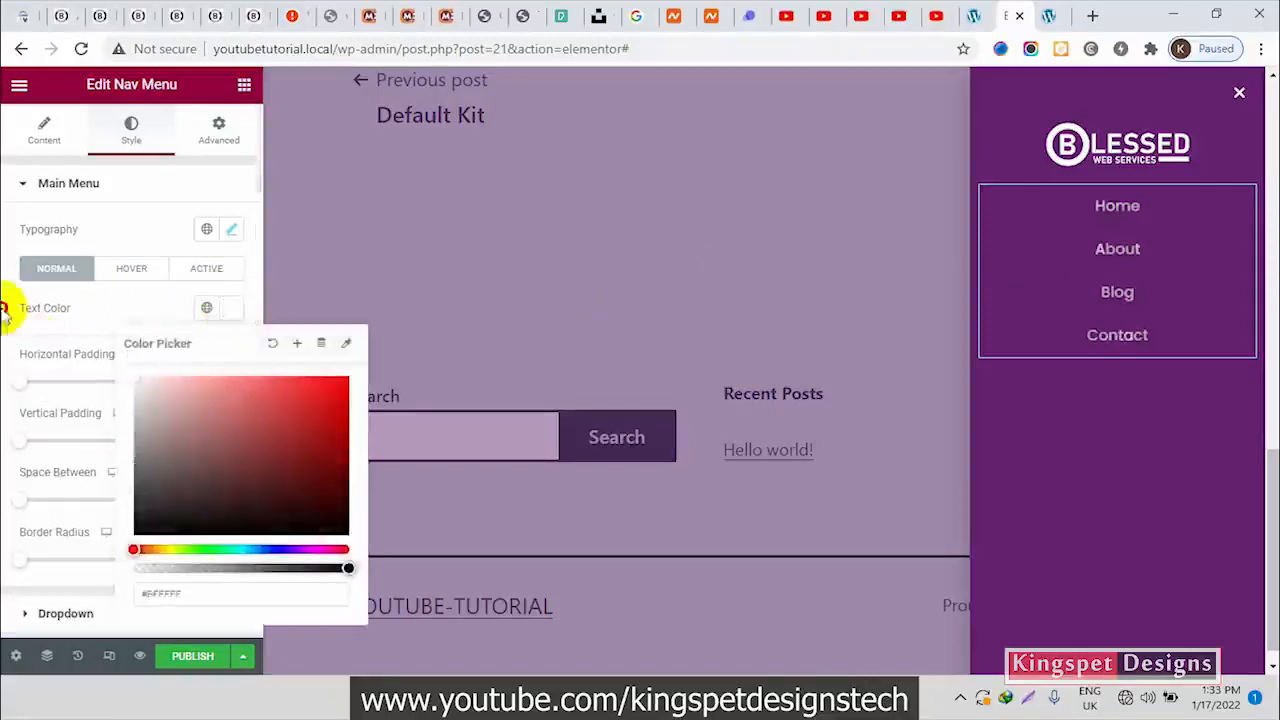
pyautogui.click(92, 310)
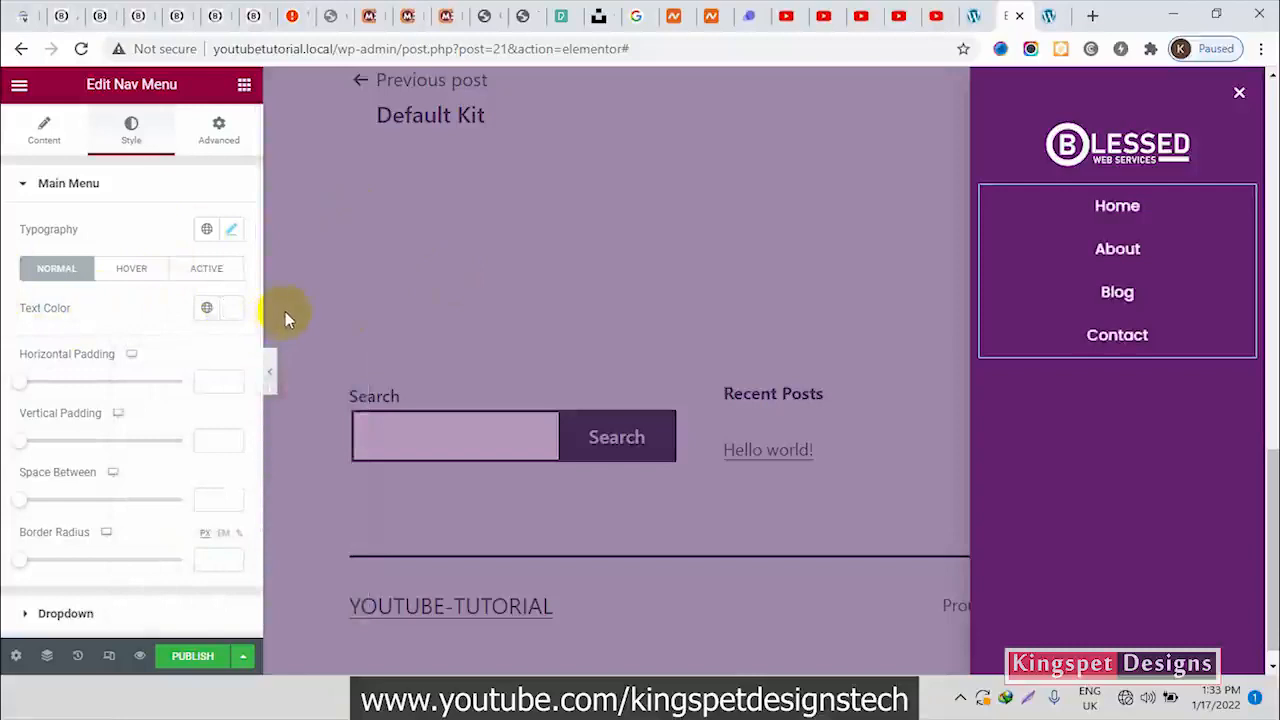
# Set the main menu's hover pointer color to a light purple and save it as a new global color
pyautogui.click(127, 274)
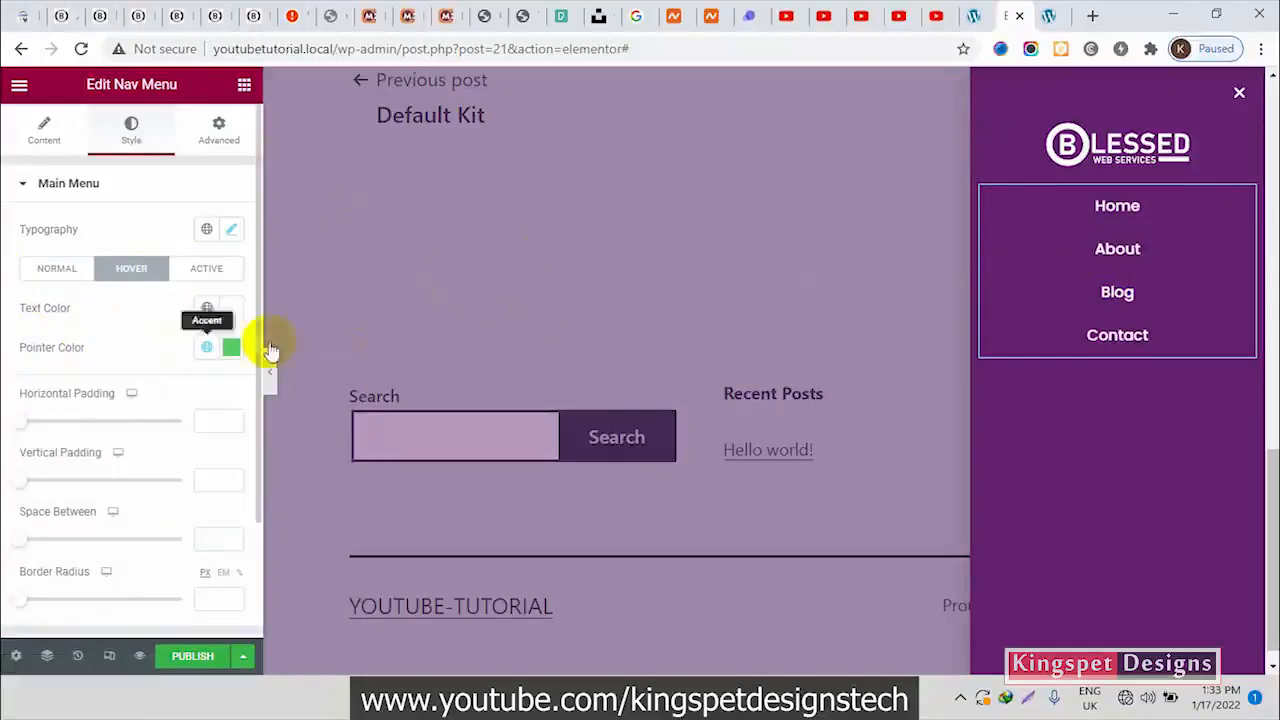
pyautogui.click(231, 350)
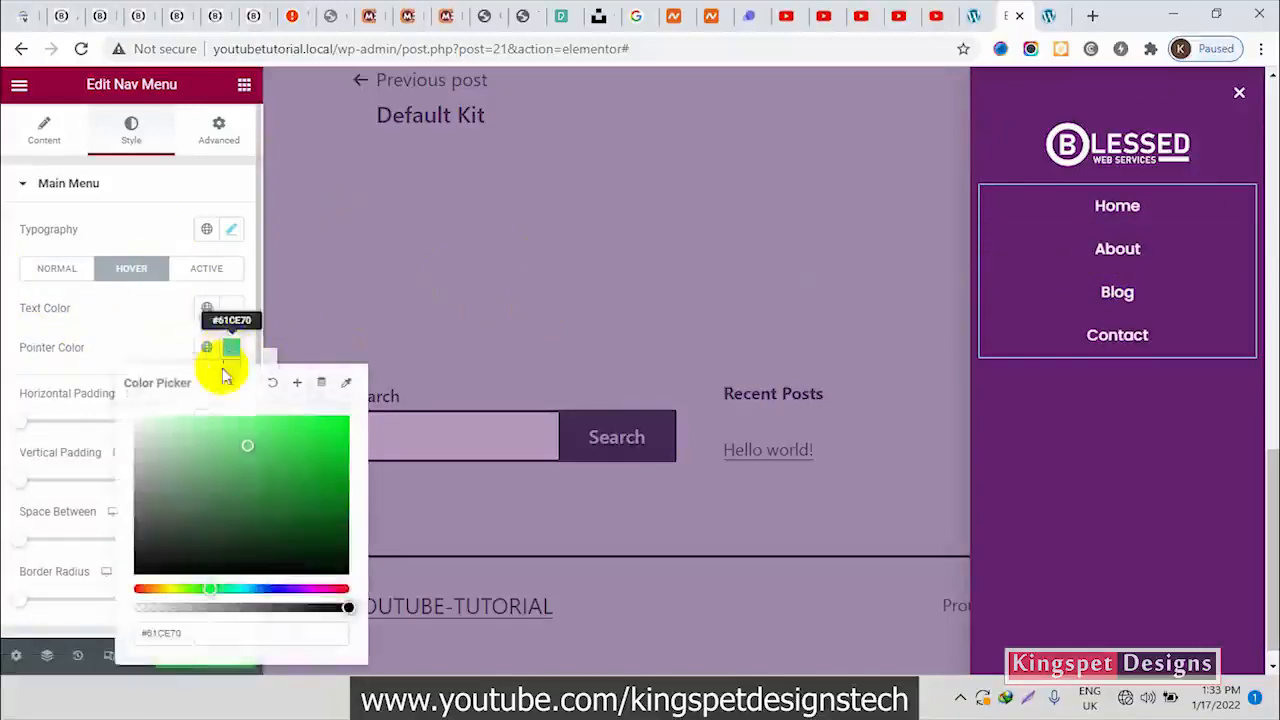
pyautogui.click(295, 589)
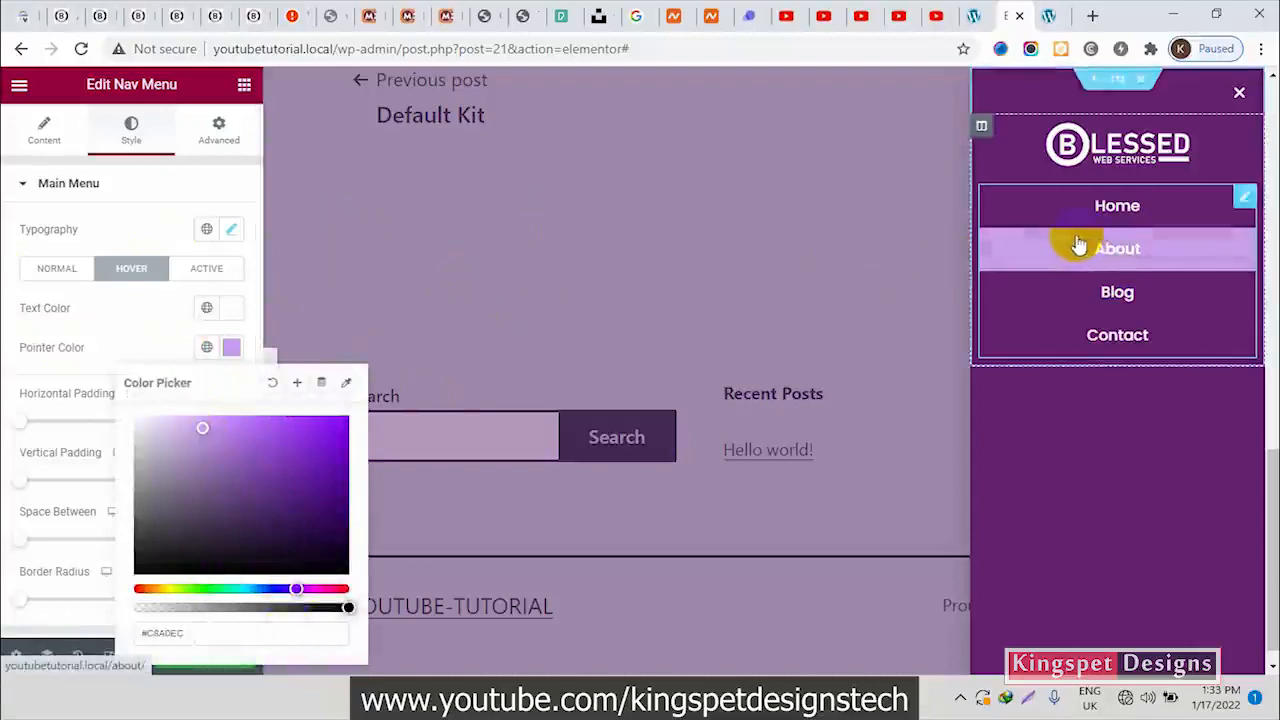
pyautogui.click(296, 383)
pyautogui.click(702, 434)
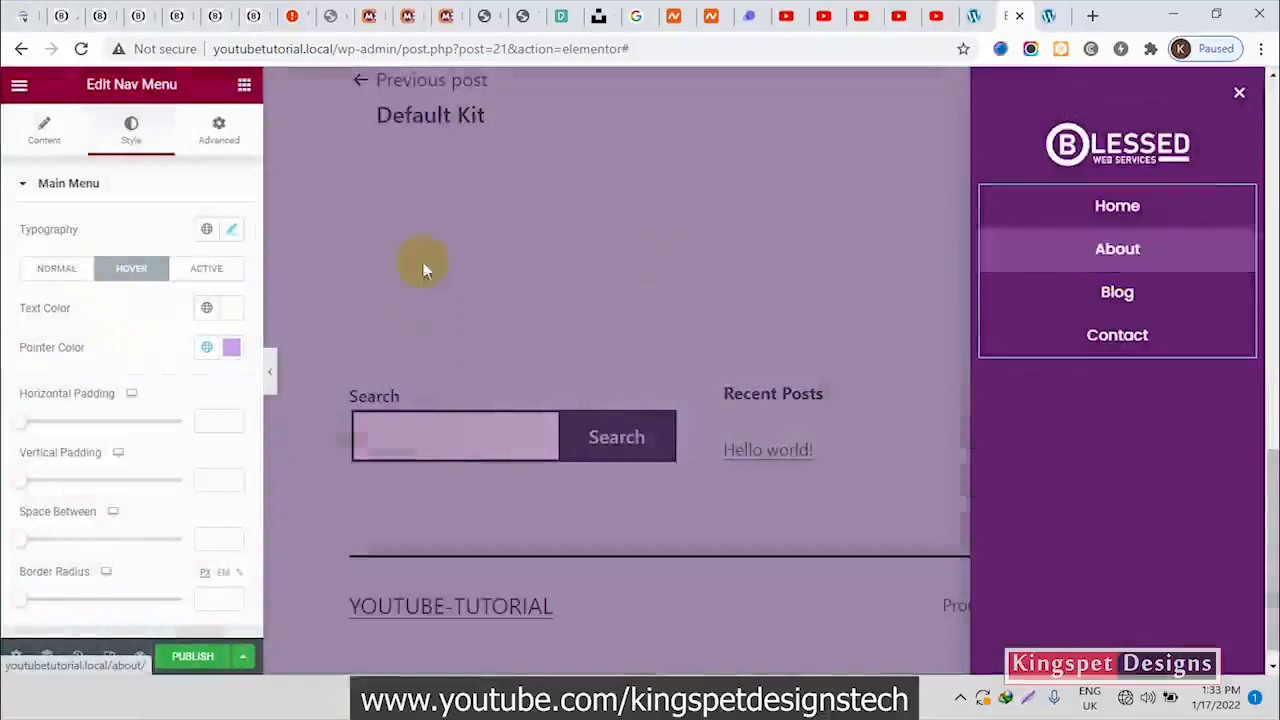
# Assign the light purple global color to the main menu's active pointer color
pyautogui.click(200, 270)
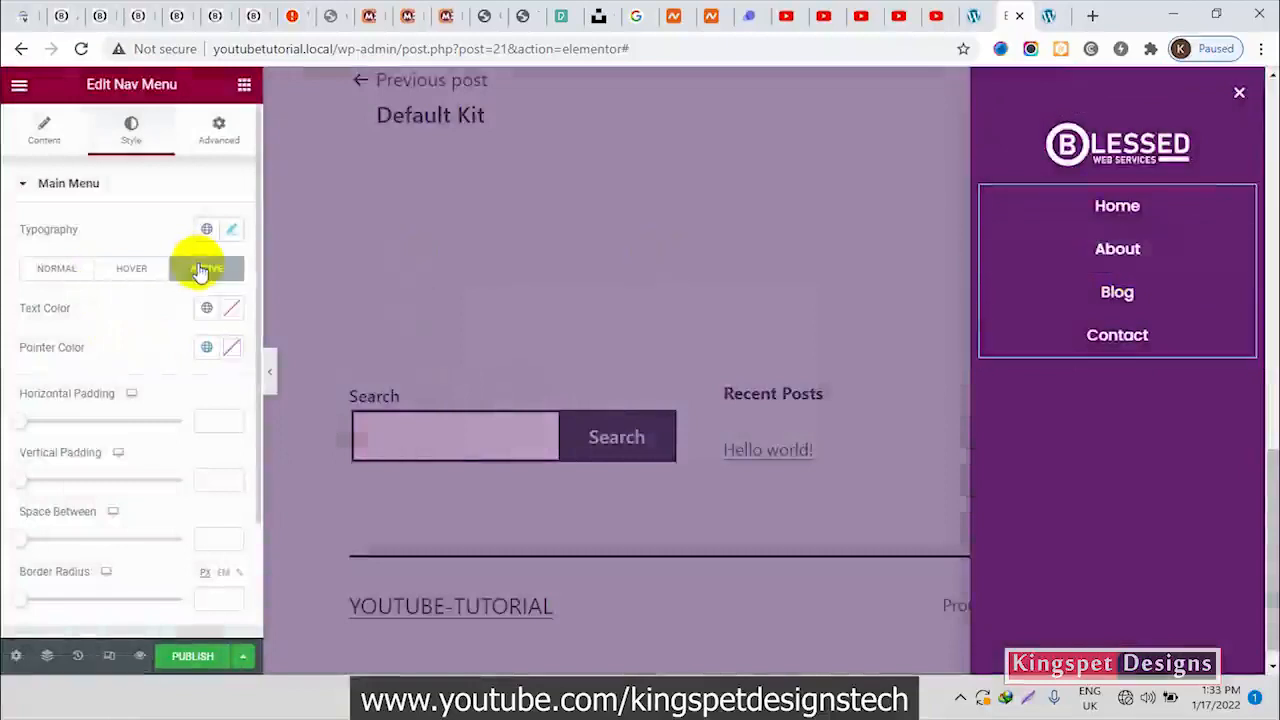
pyautogui.click(207, 352)
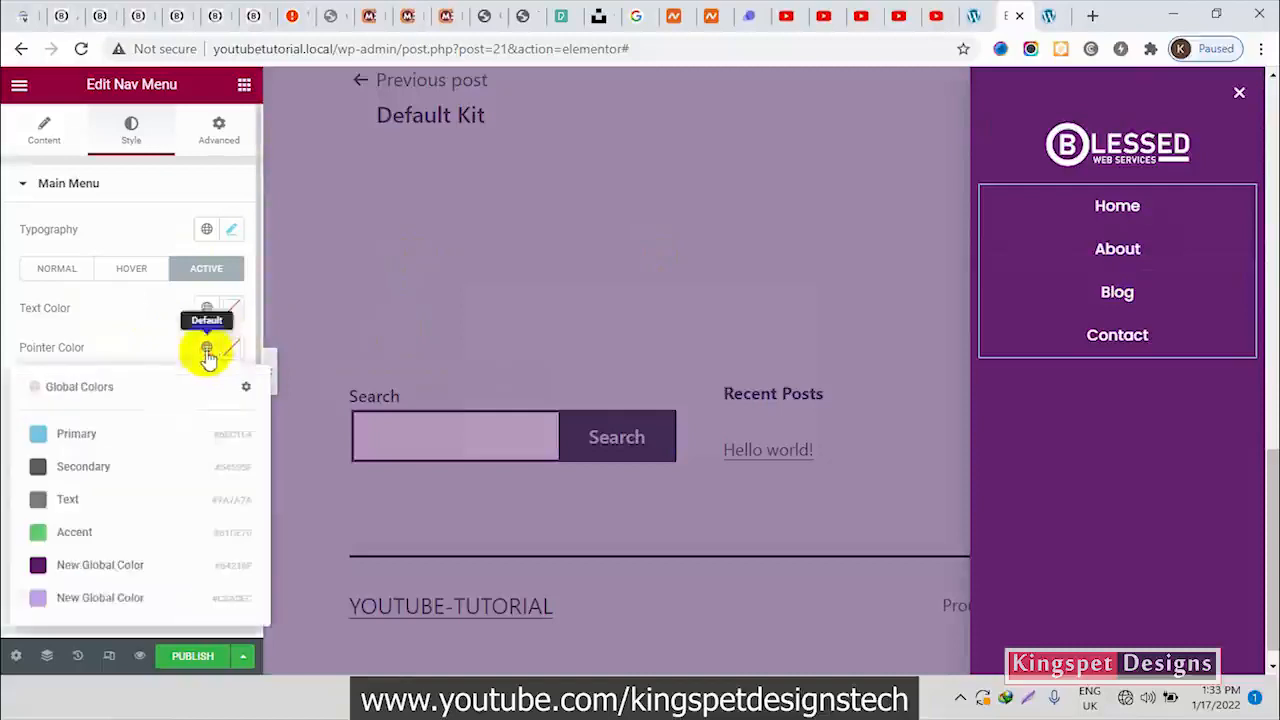
pyautogui.click(106, 597)
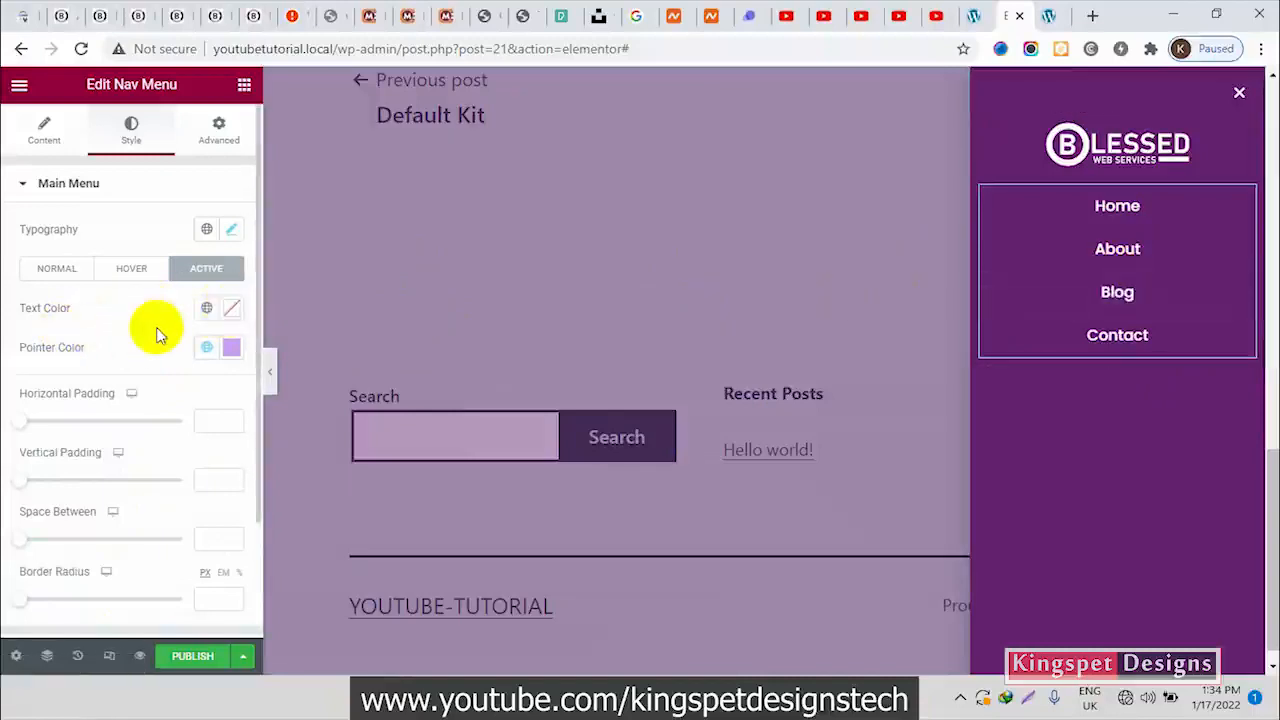
# Set the main menu's vertical padding to 15 and compare the popup with the Blessed Web Services menu
pyautogui.scroll(-2, 157, 334)
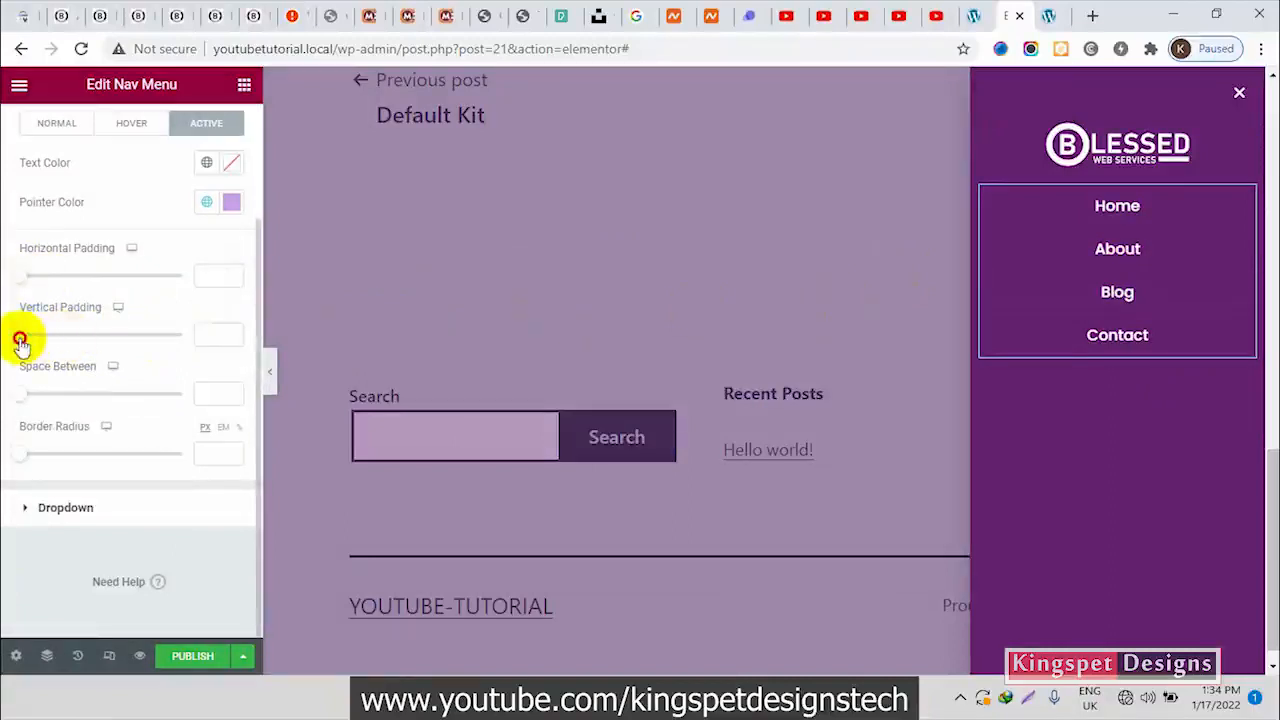
pyautogui.moveTo(21, 341); pyautogui.dragTo(73, 346)
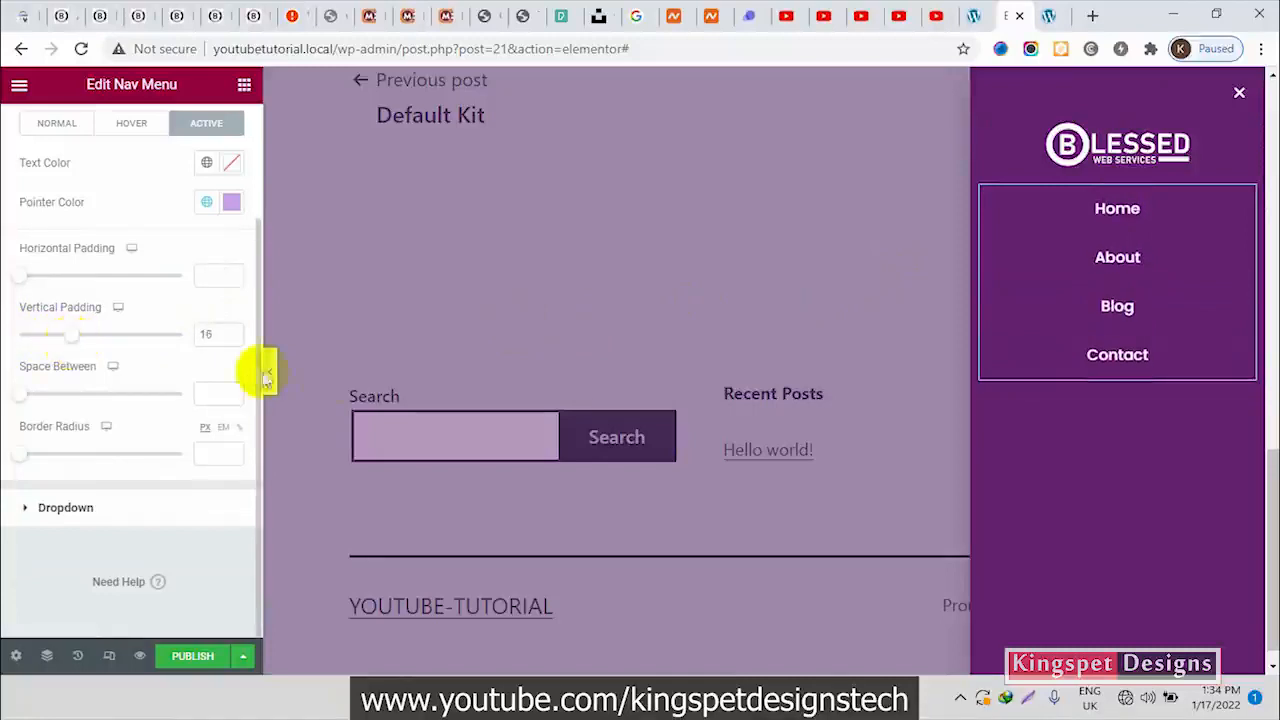
pyautogui.click(232, 340)
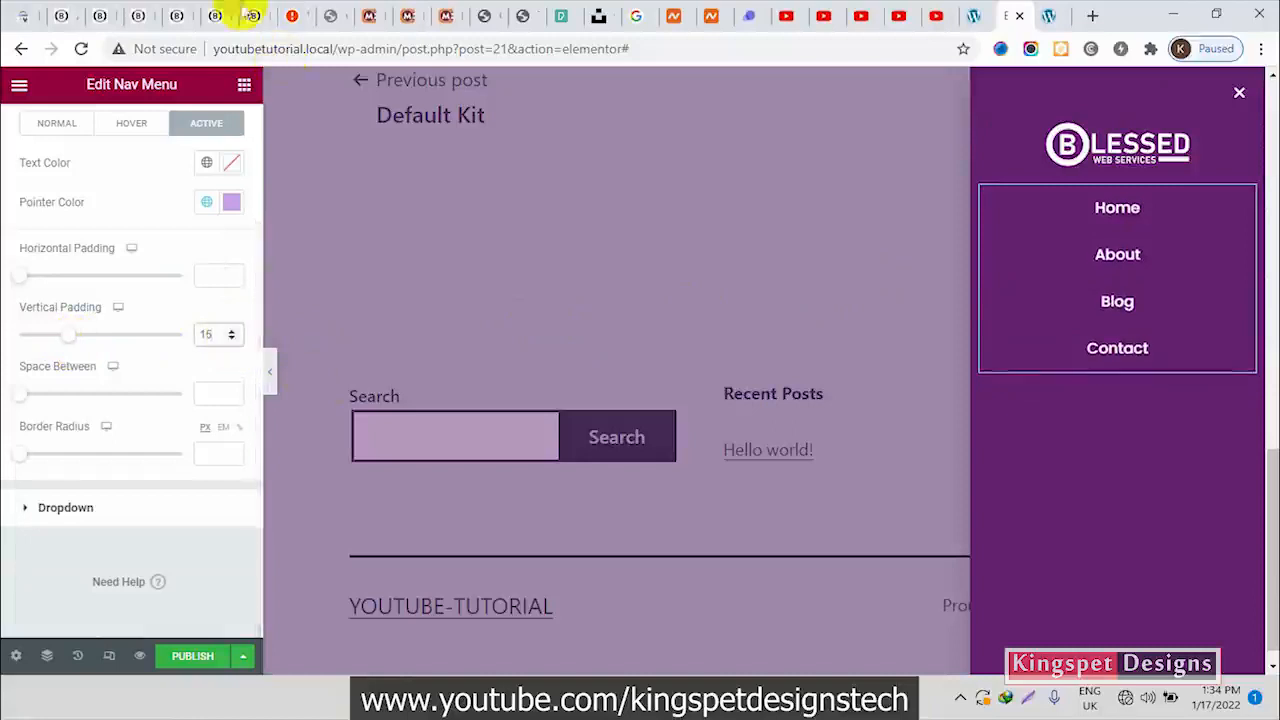
pyautogui.click(141, 14)
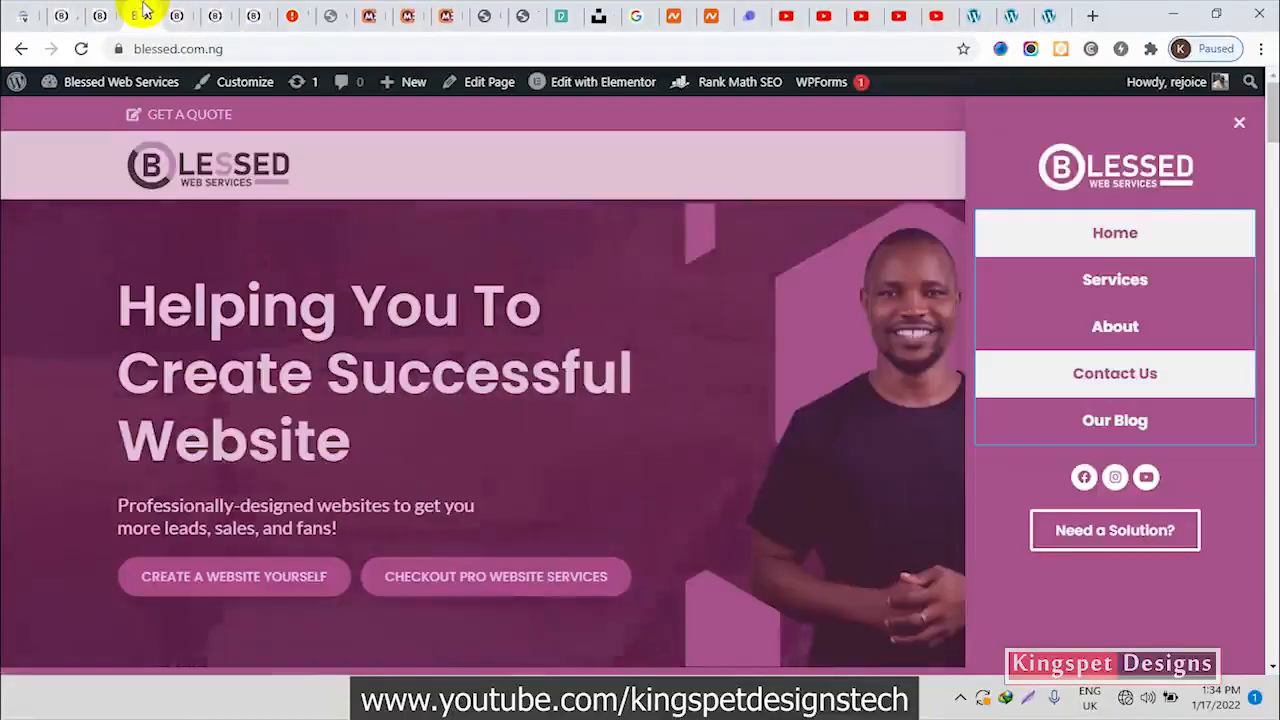
pyautogui.click(1022, 16)
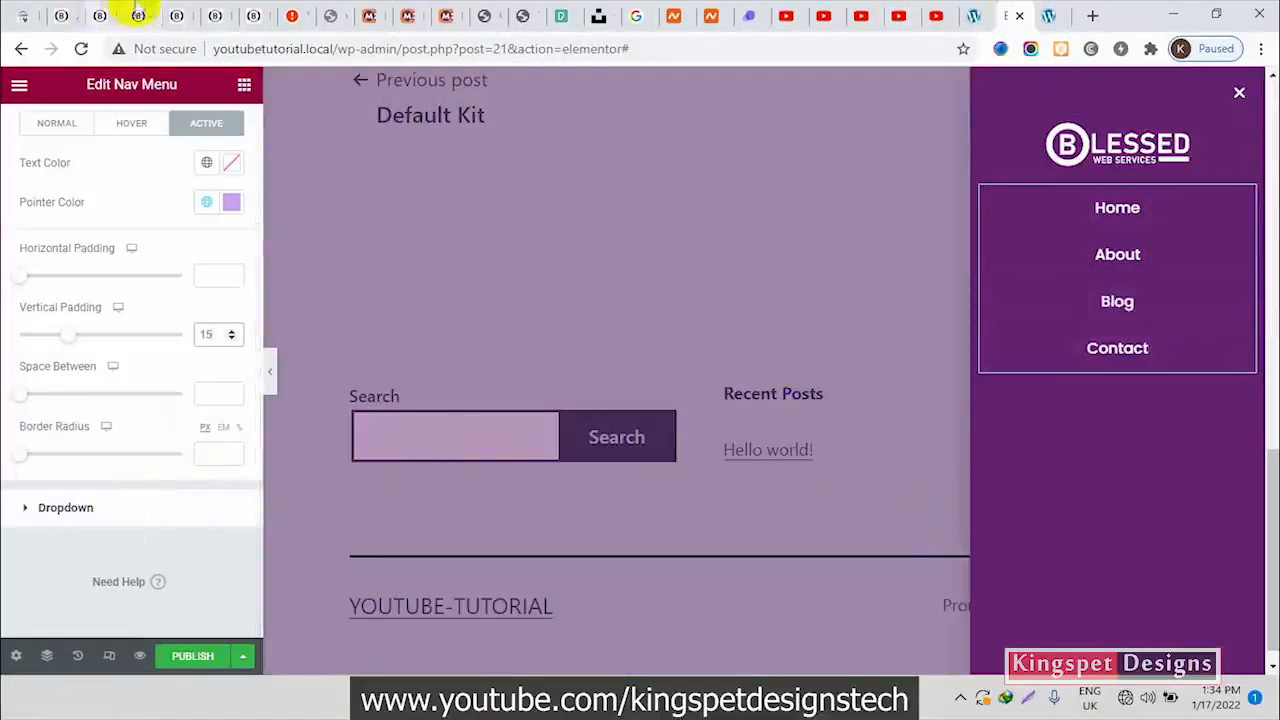
pyautogui.click(140, 12)
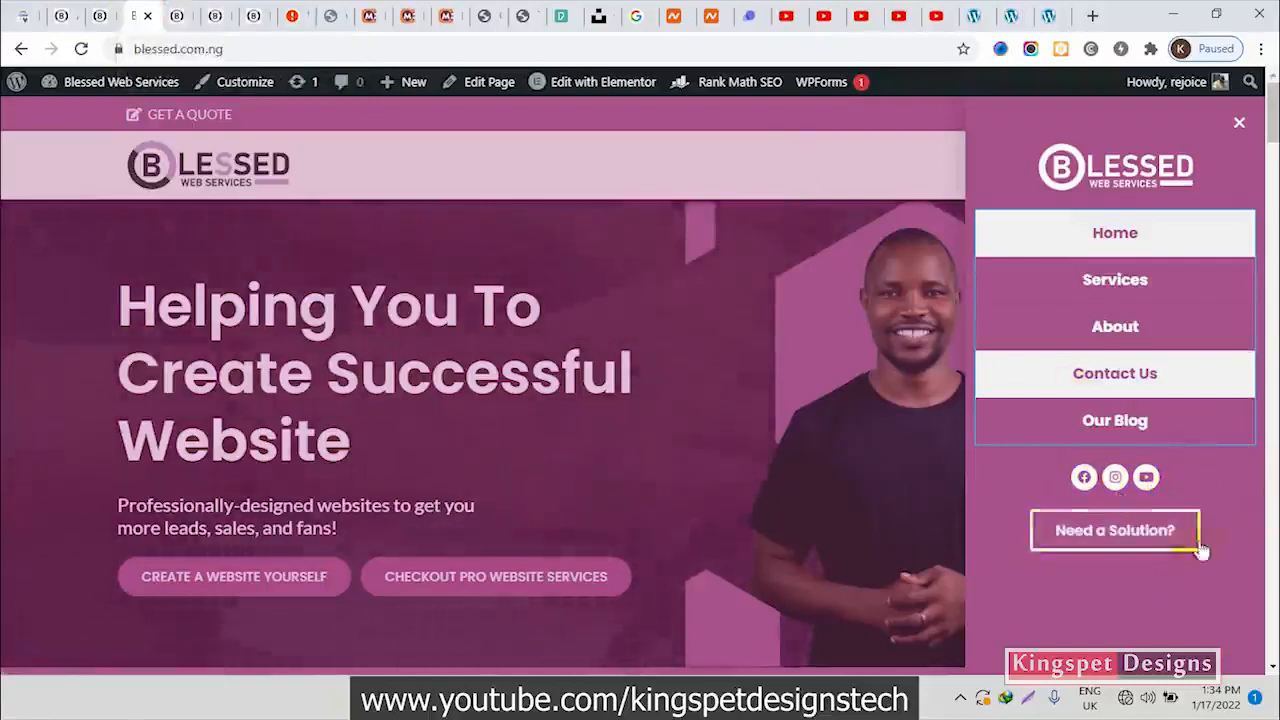
pyautogui.click(1020, 18)
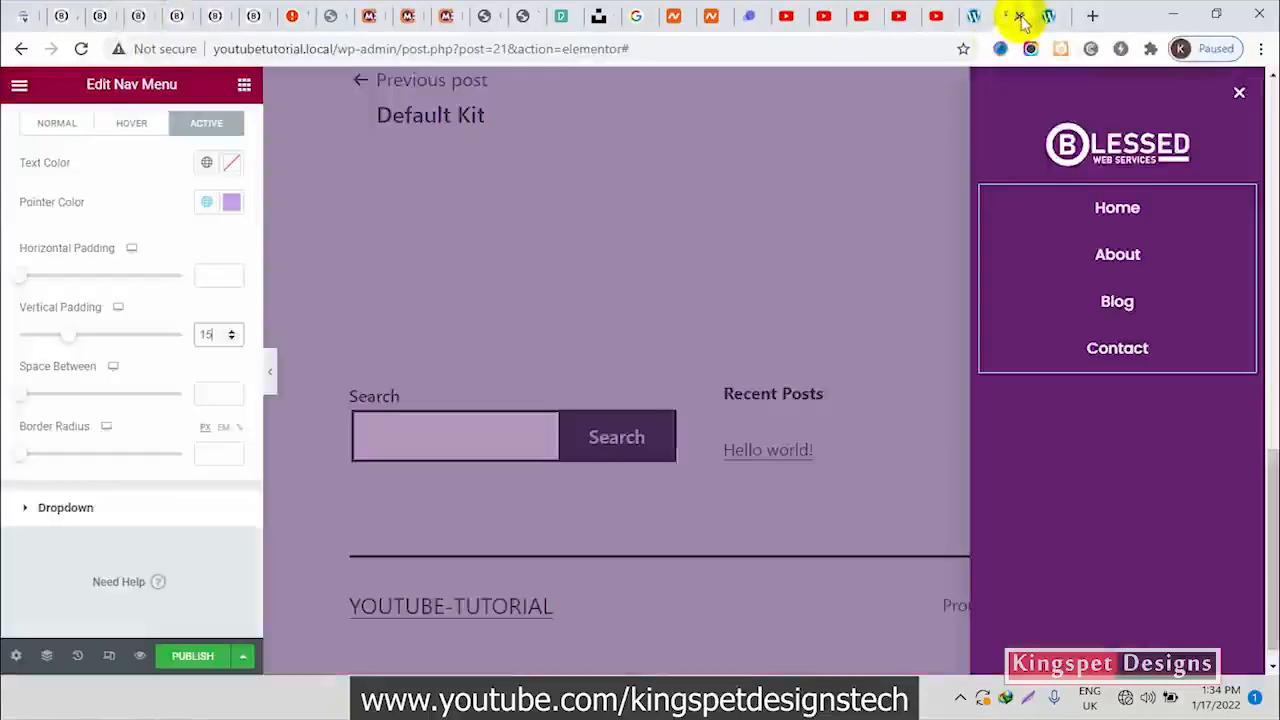
# Find the Social Icons widget and add it to the popup below the Nav Menu
pyautogui.click(244, 88)
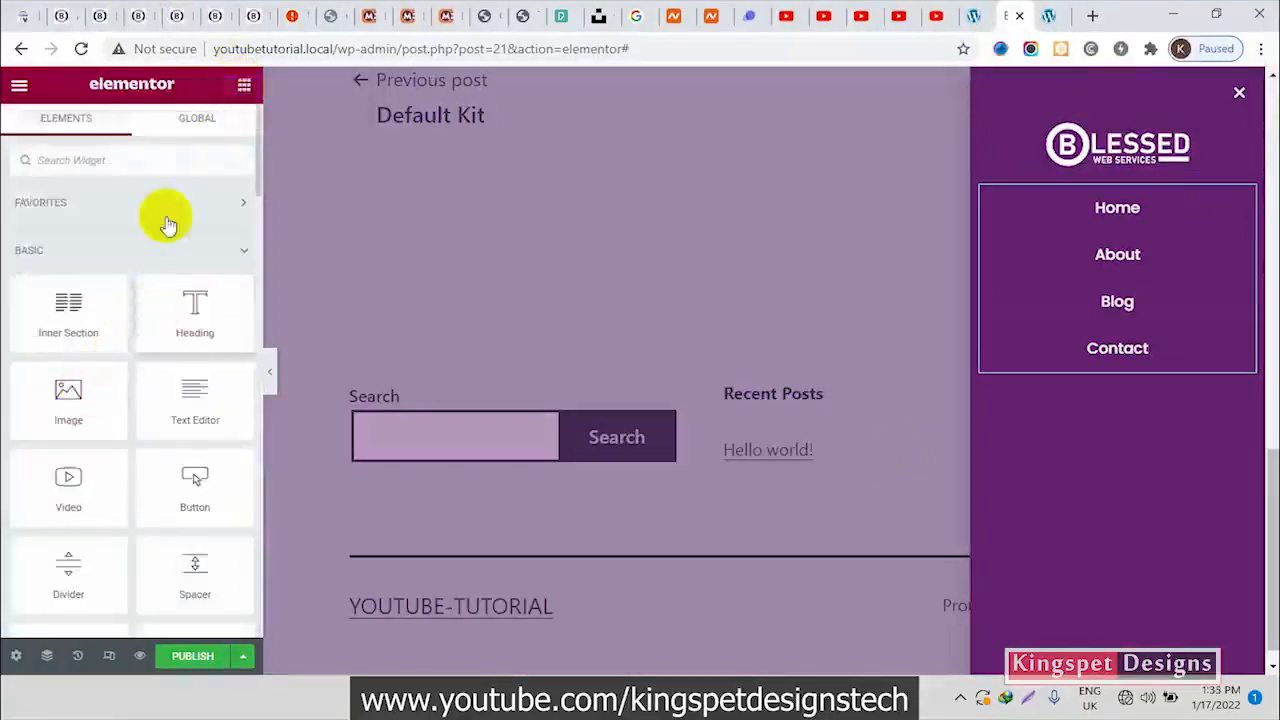
pyautogui.click(143, 168)
pyautogui.write('soc')
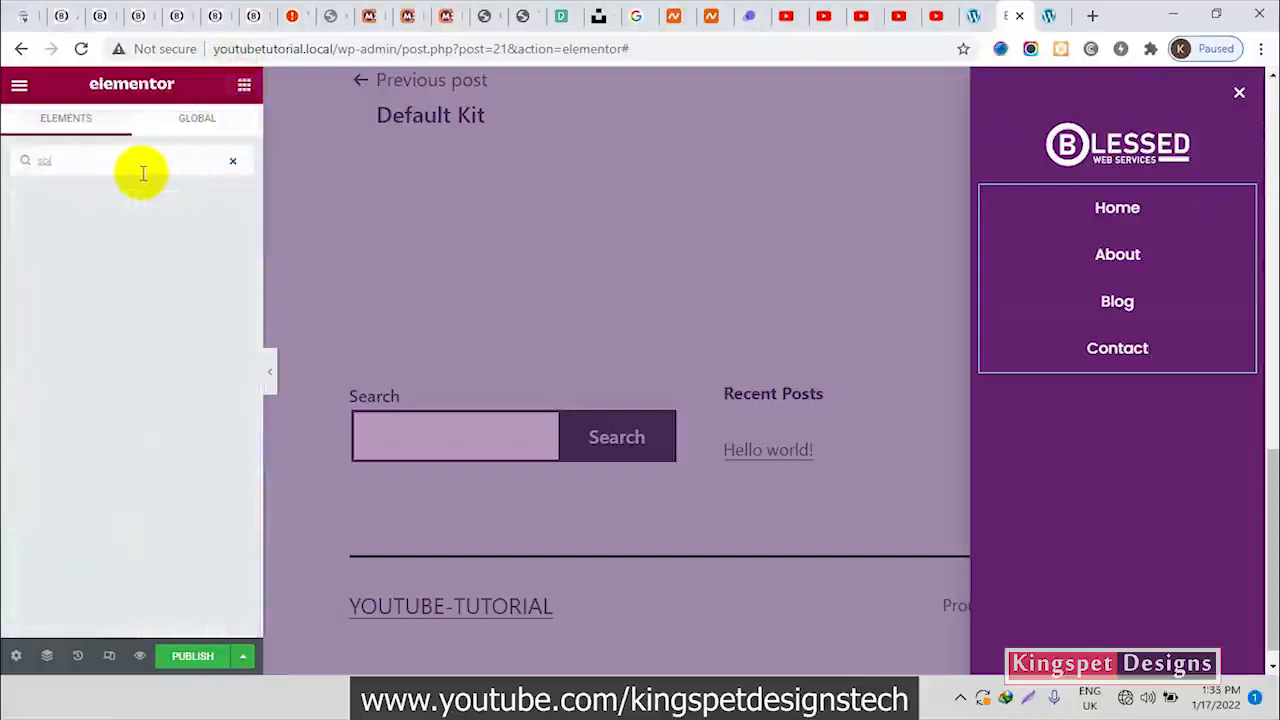
pyautogui.press('BackSpace')
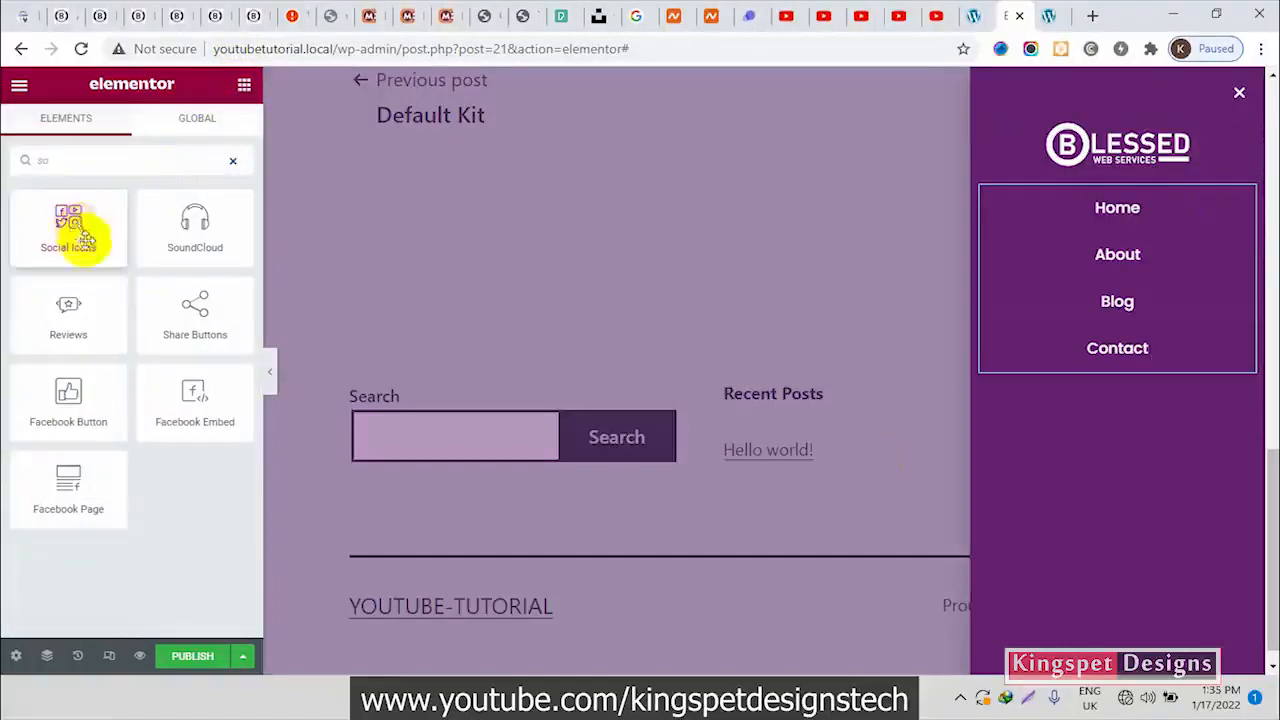
pyautogui.moveTo(68, 222); pyautogui.dragTo(1117, 349)
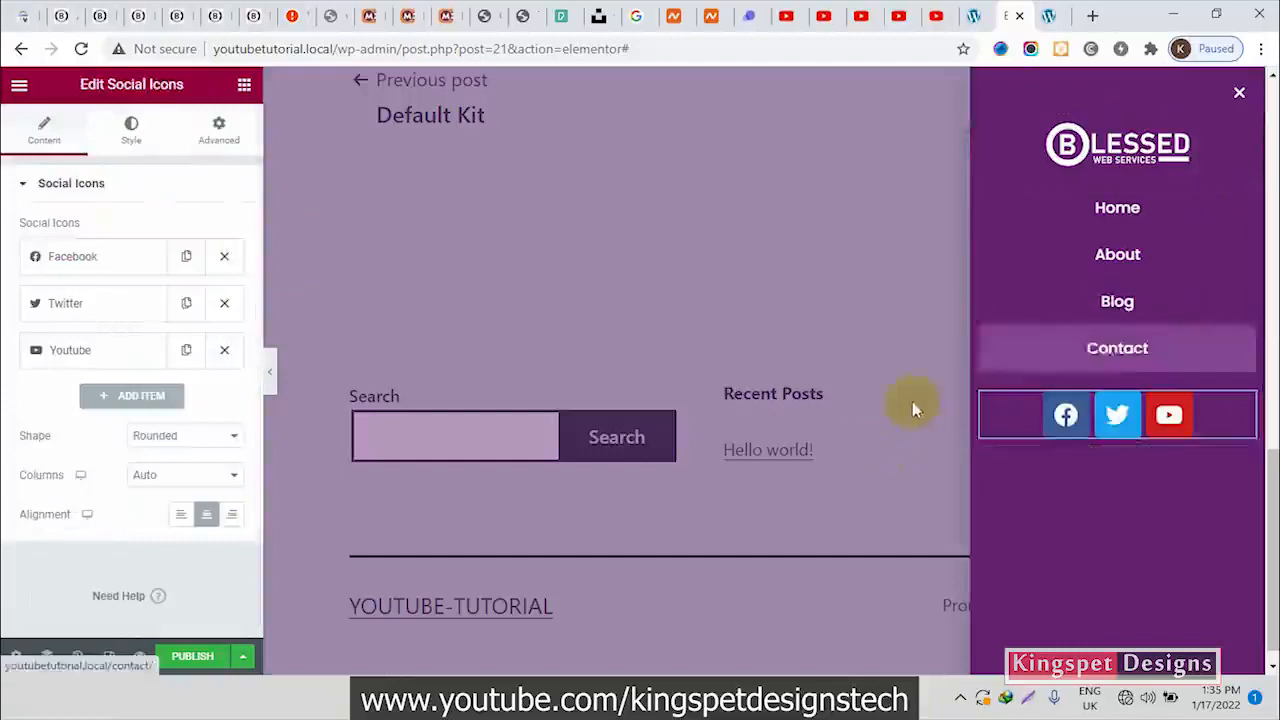
# Switch the Facebook icon to custom colors, with the dark purple global color as its primary color
pyautogui.click(146, 262)
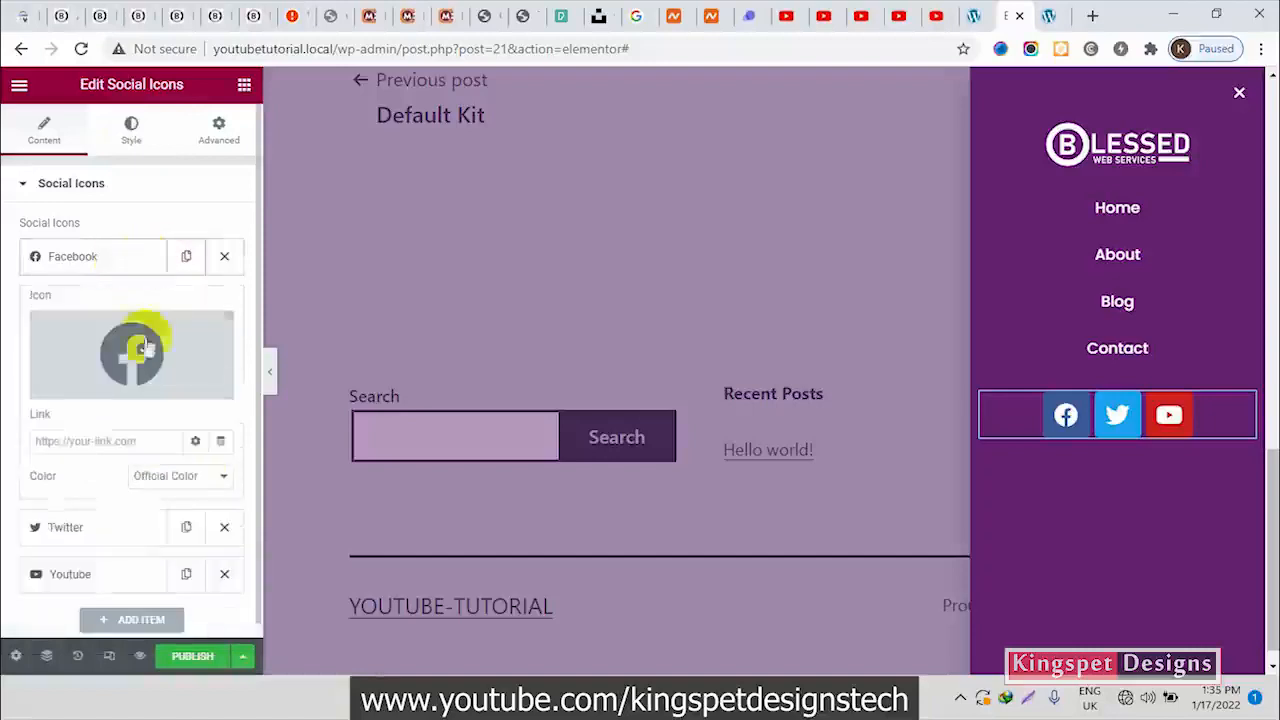
pyautogui.click(178, 477)
pyautogui.click(155, 511)
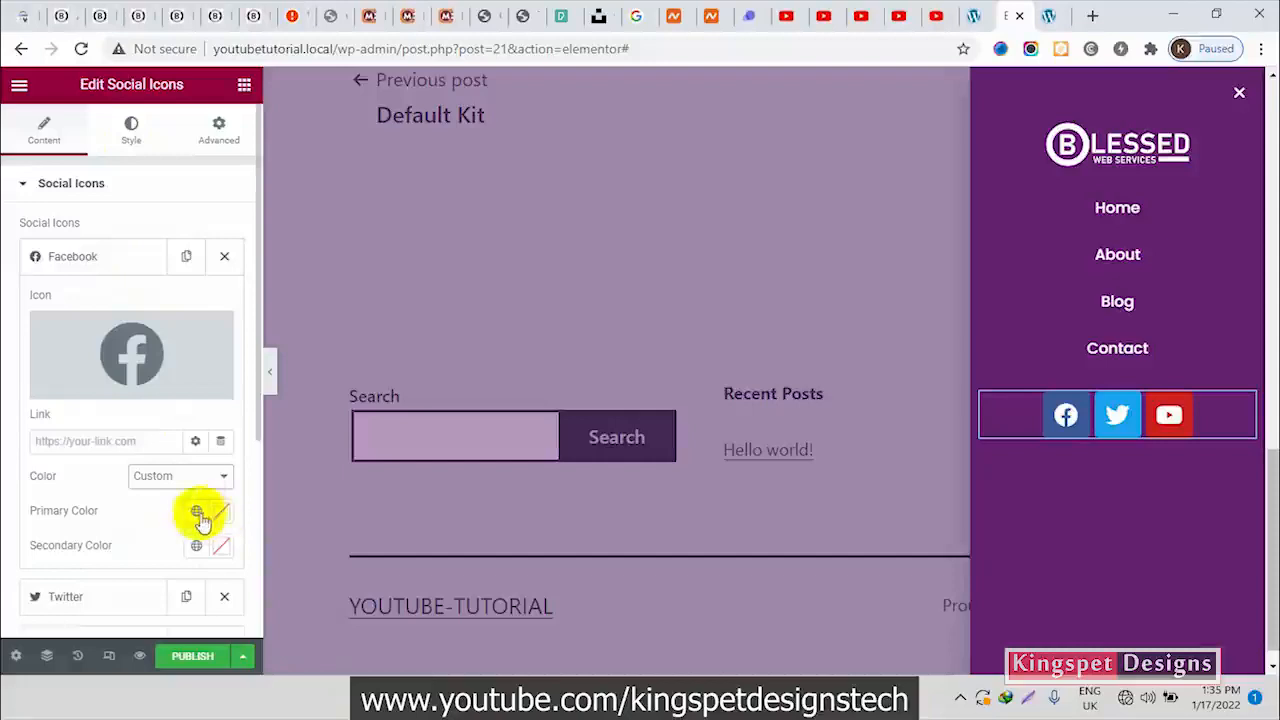
pyautogui.click(196, 511)
pyautogui.click(110, 435)
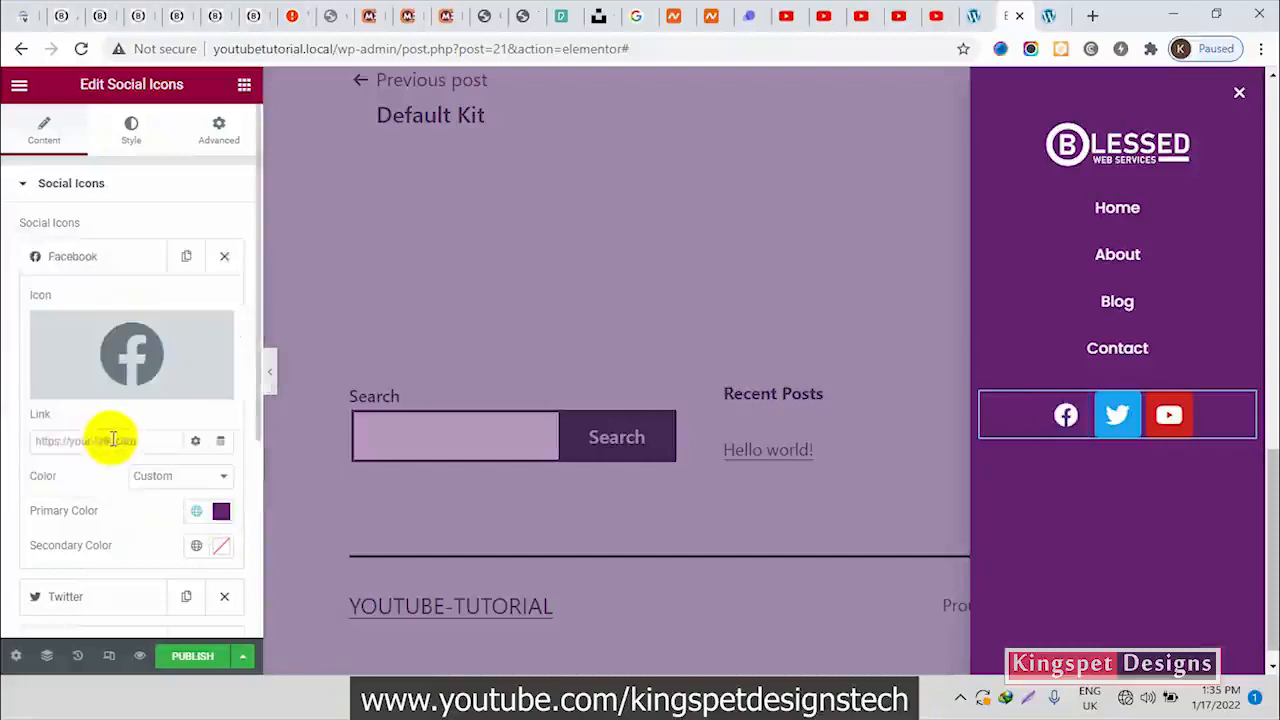
# Check the Blessed Web Services icons, then give the Facebook icon the light purple global color as primary and the dark purple one as secondary
pyautogui.click(133, 12)
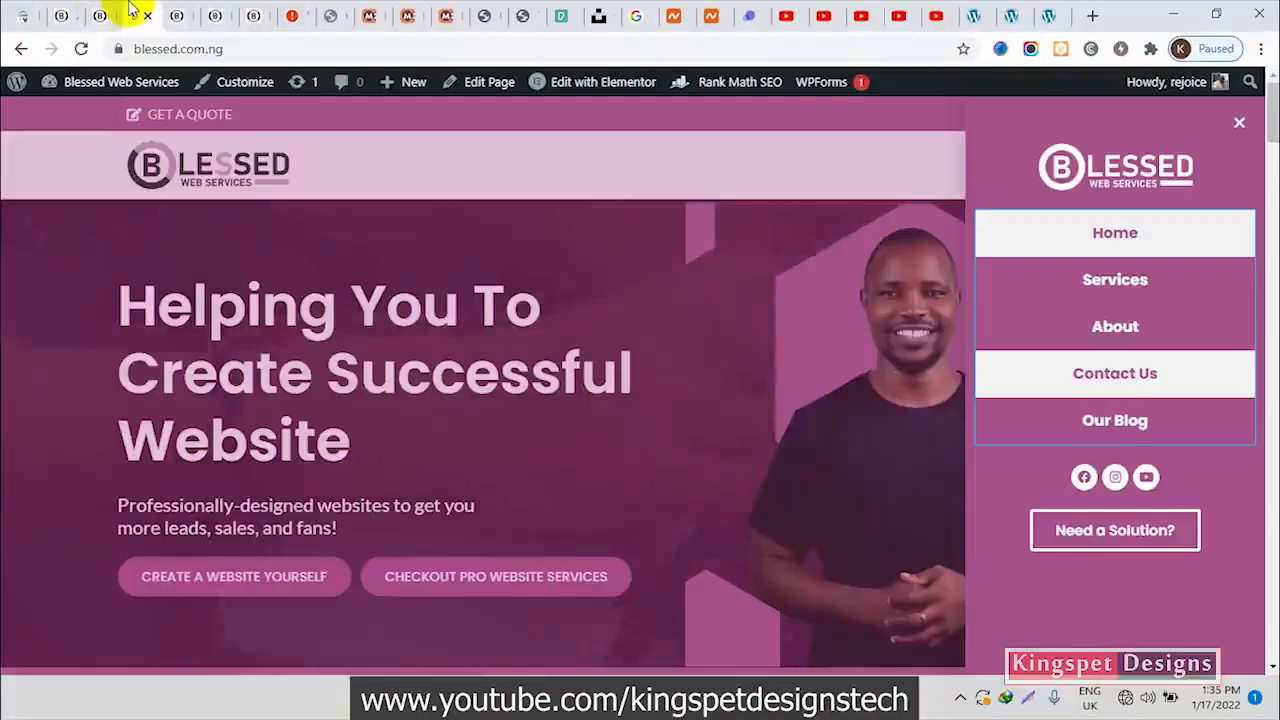
pyautogui.click(1010, 14)
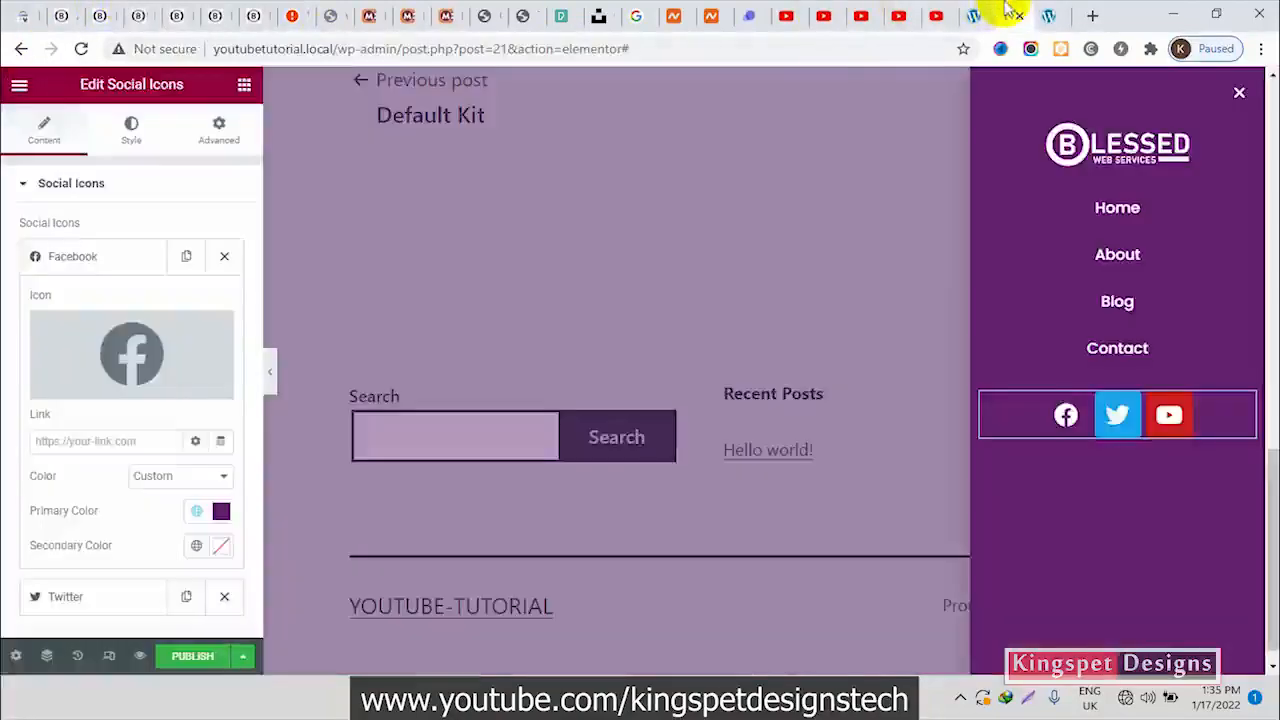
pyautogui.click(196, 511)
pyautogui.click(95, 465)
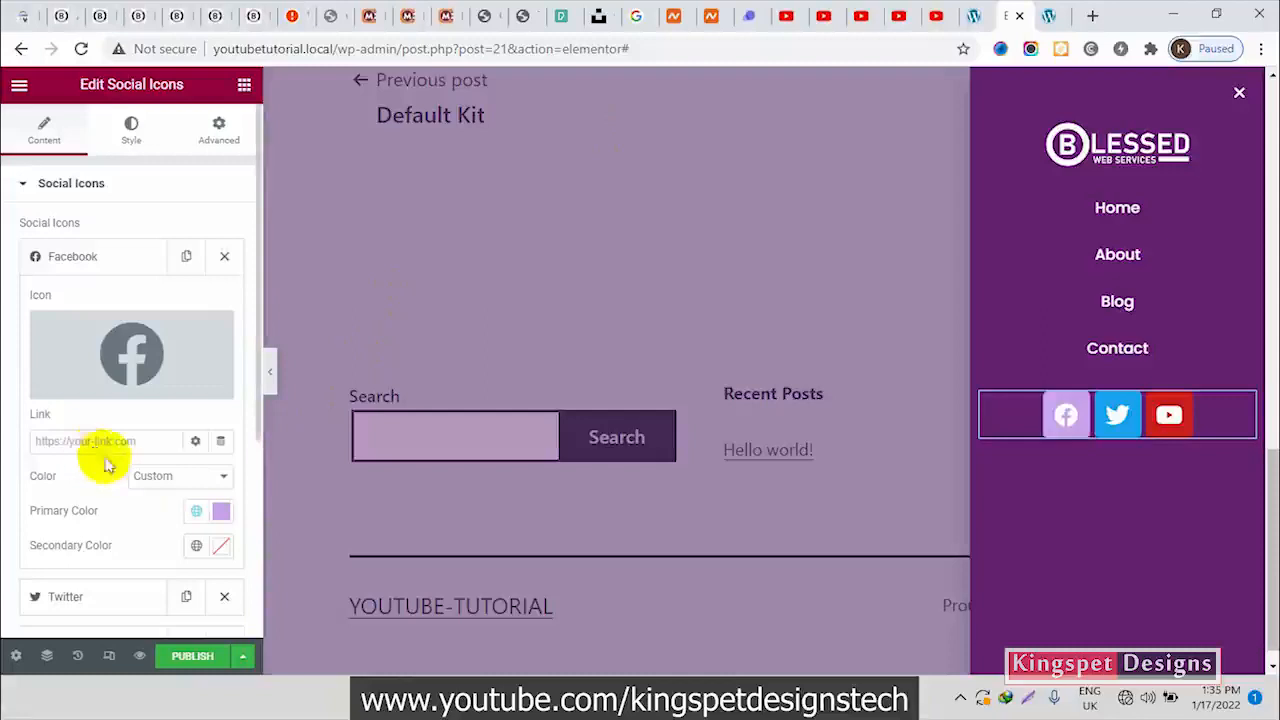
pyautogui.click(197, 546)
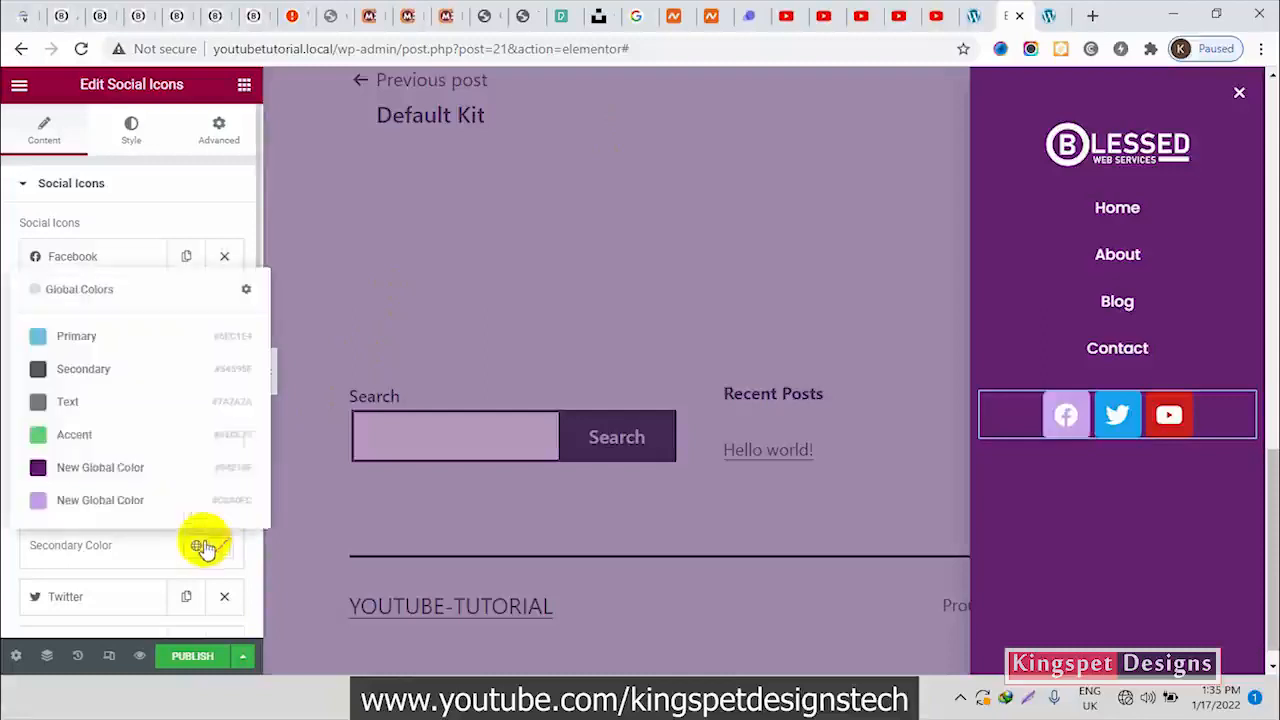
pyautogui.click(83, 468)
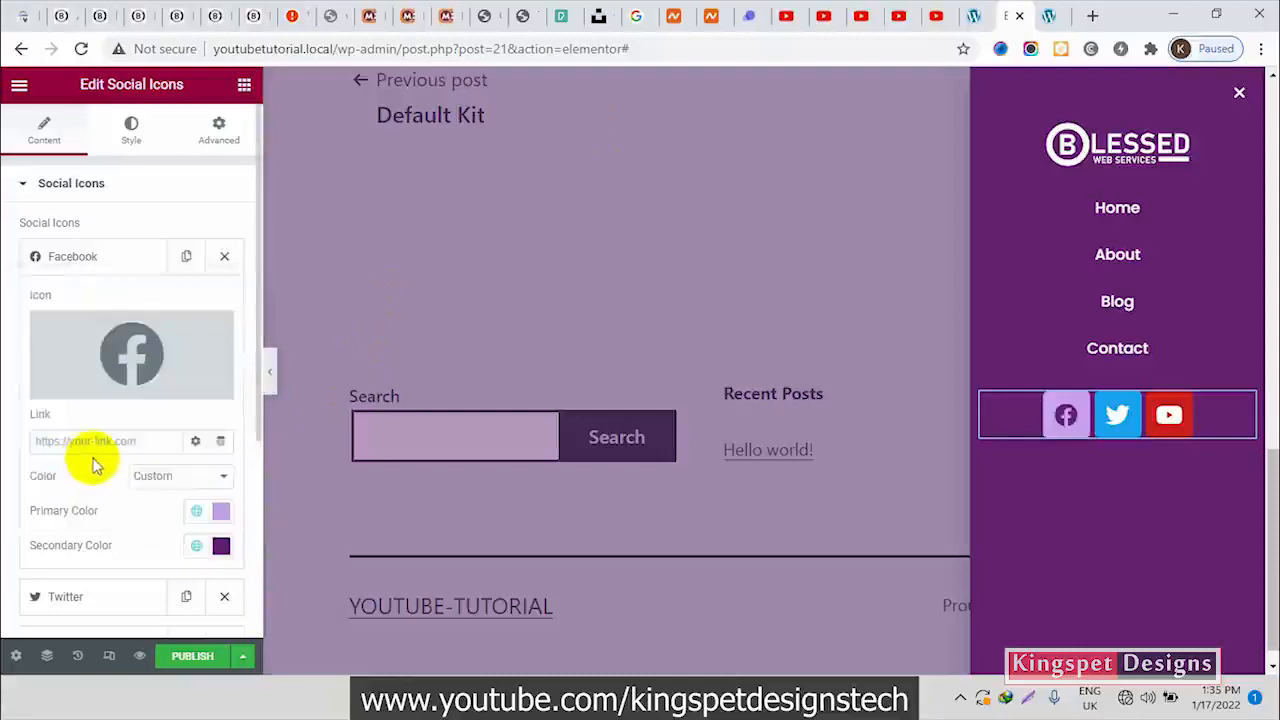
pyautogui.click(120, 257)
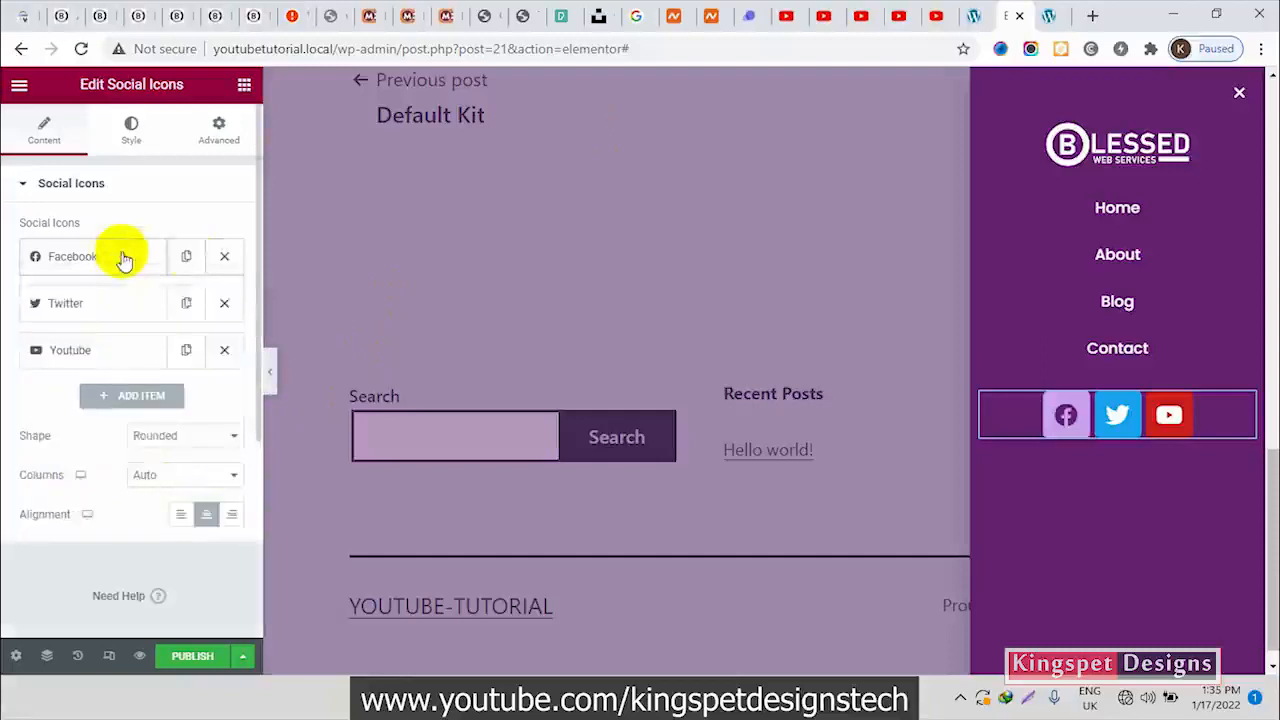
# Remove the Twitter and YouTube items from the social icons and duplicate the styled Facebook item twice
pyautogui.click(224, 303)
pyautogui.click(226, 303)
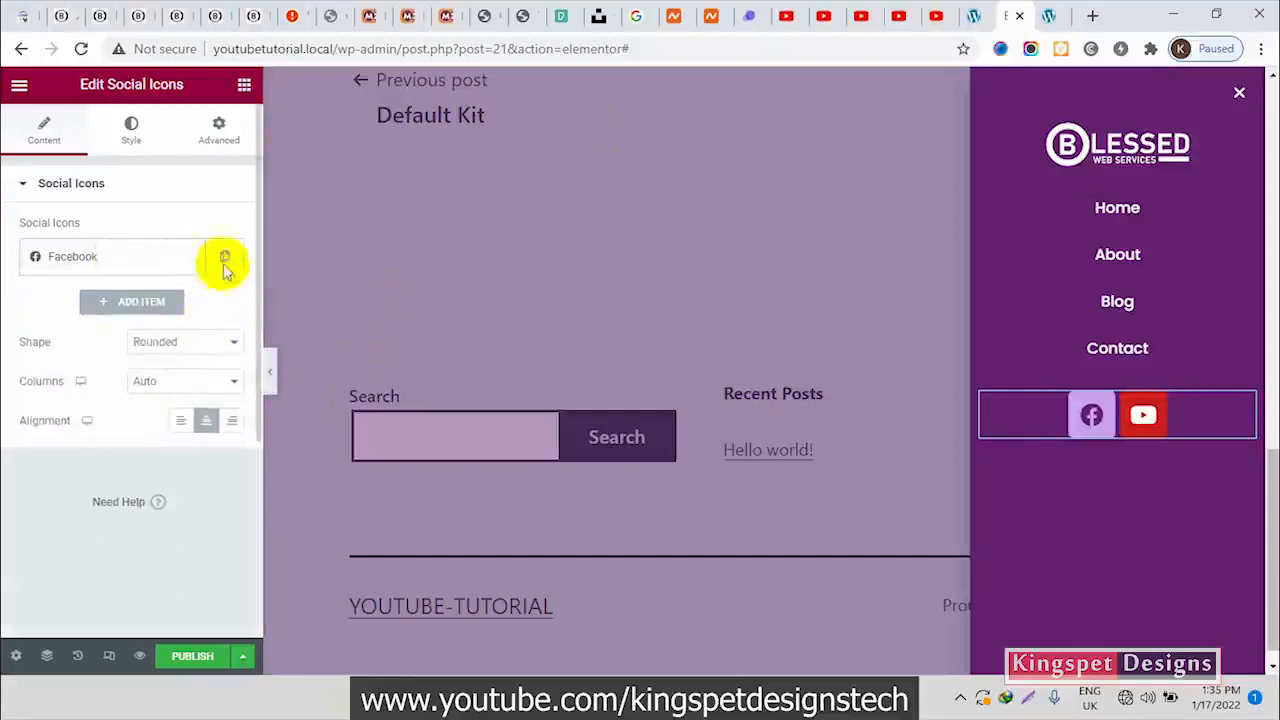
pyautogui.click(224, 262)
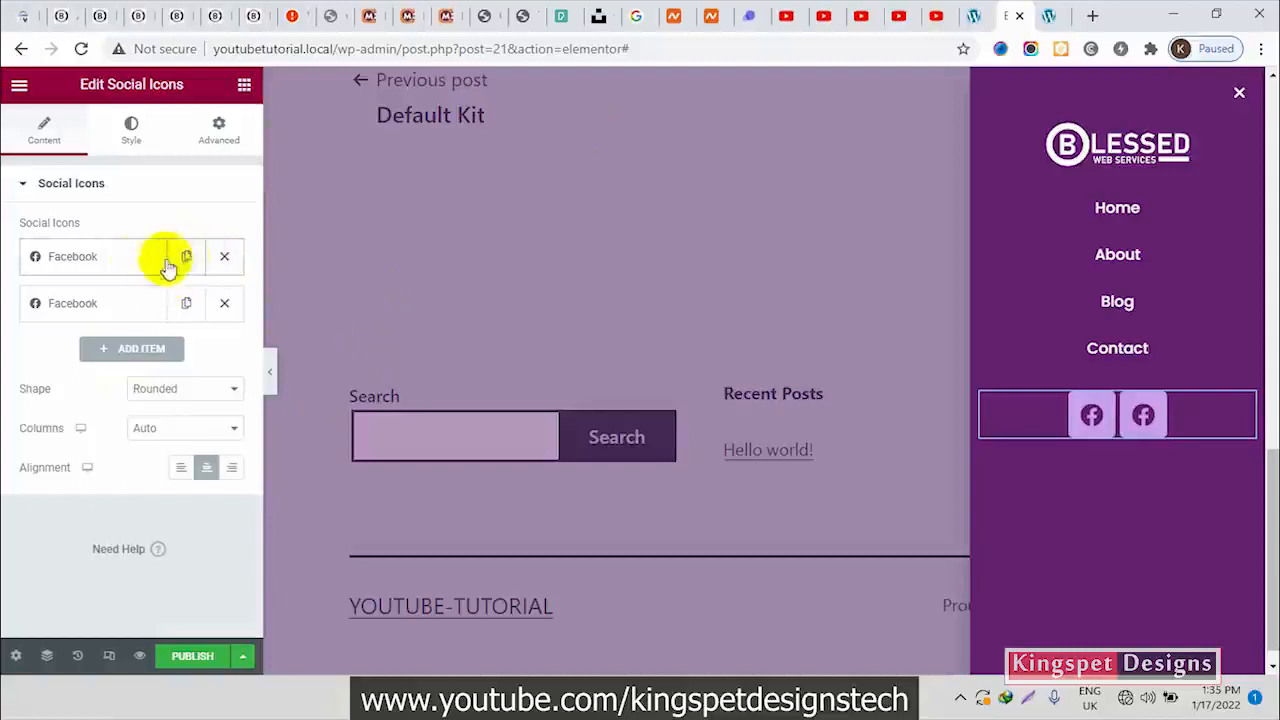
pyautogui.click(119, 261)
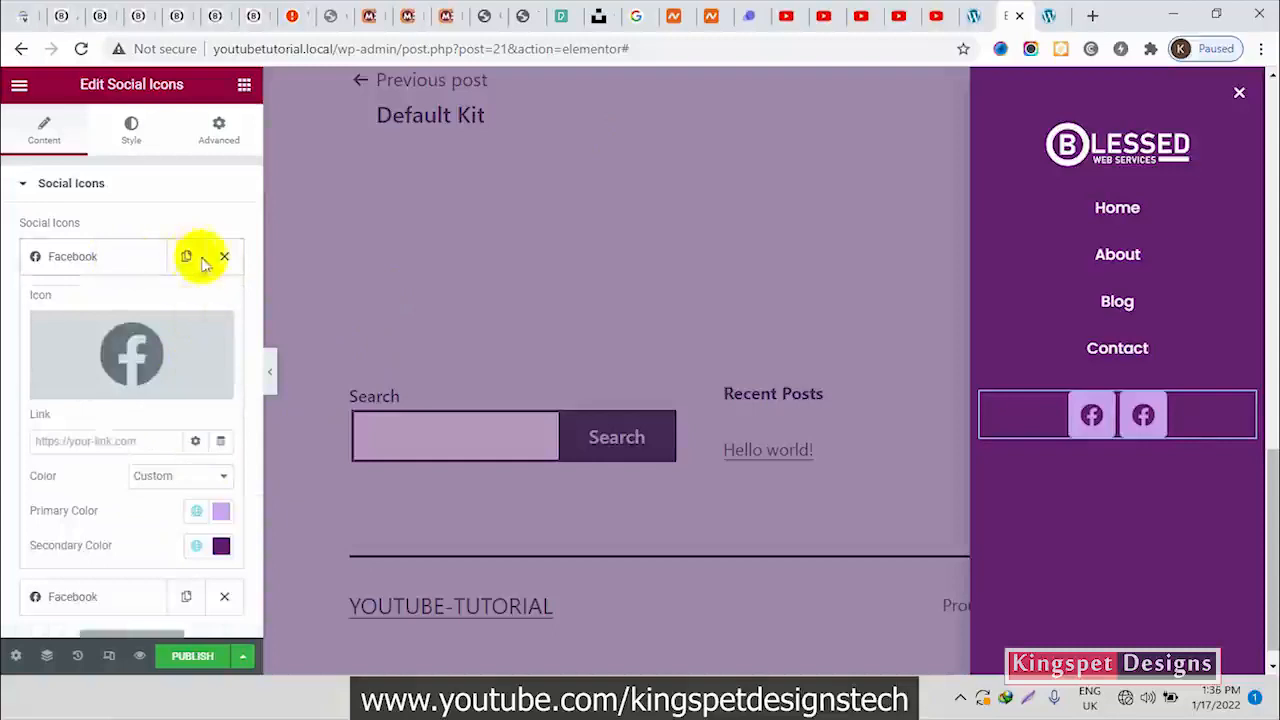
pyautogui.click(134, 258)
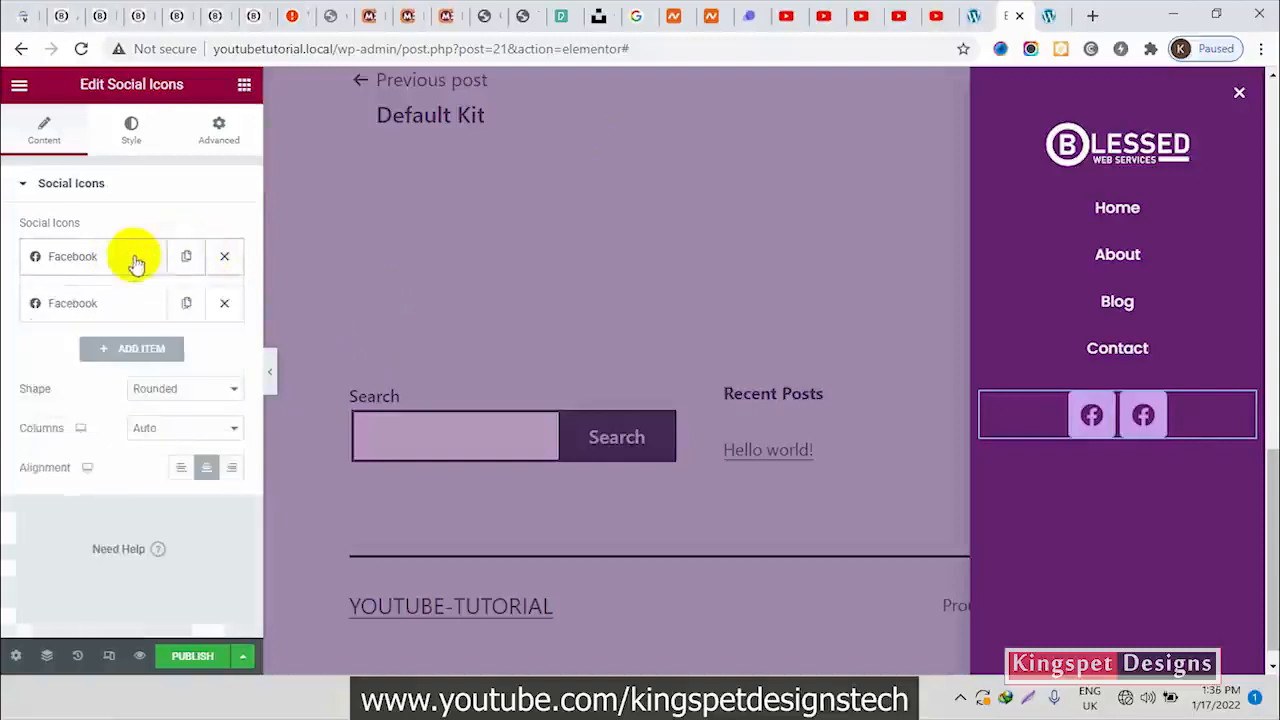
pyautogui.click(188, 307)
# Replace the second Facebook item's icon with the YouTube icon from the icon library
pyautogui.click(114, 304)
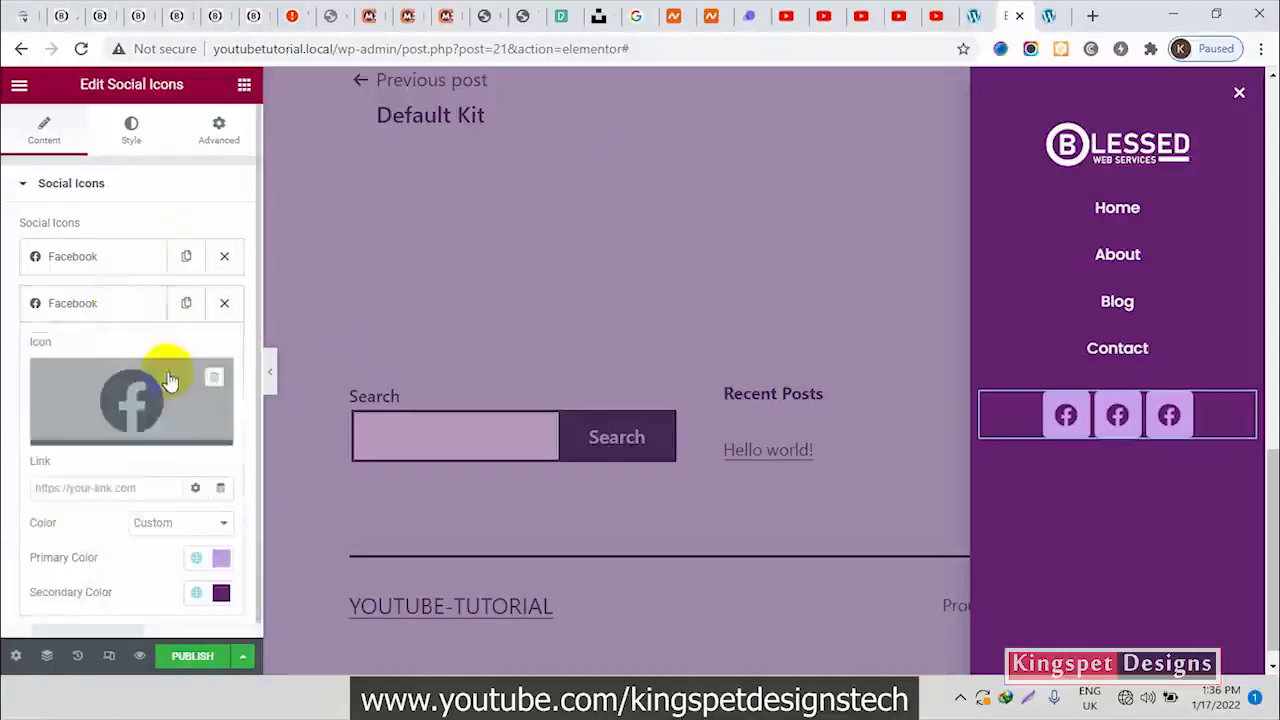
pyautogui.click(163, 378)
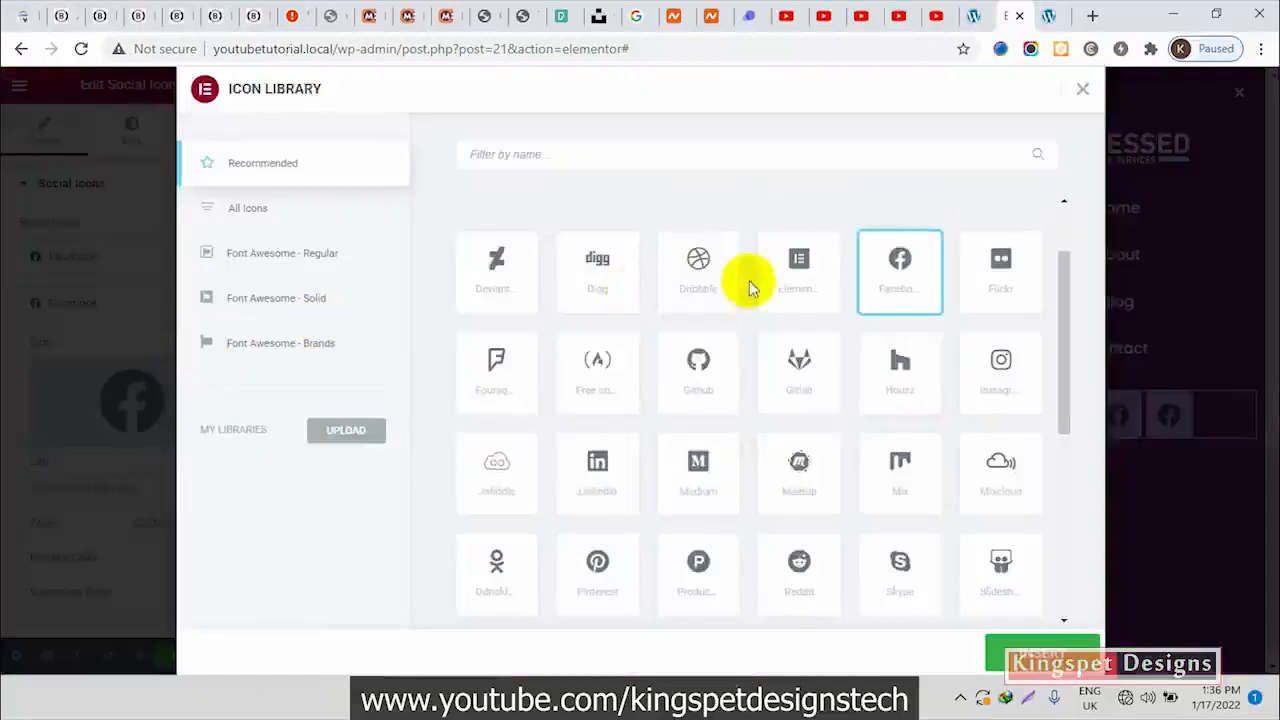
pyautogui.click(731, 154)
pyautogui.write('you')
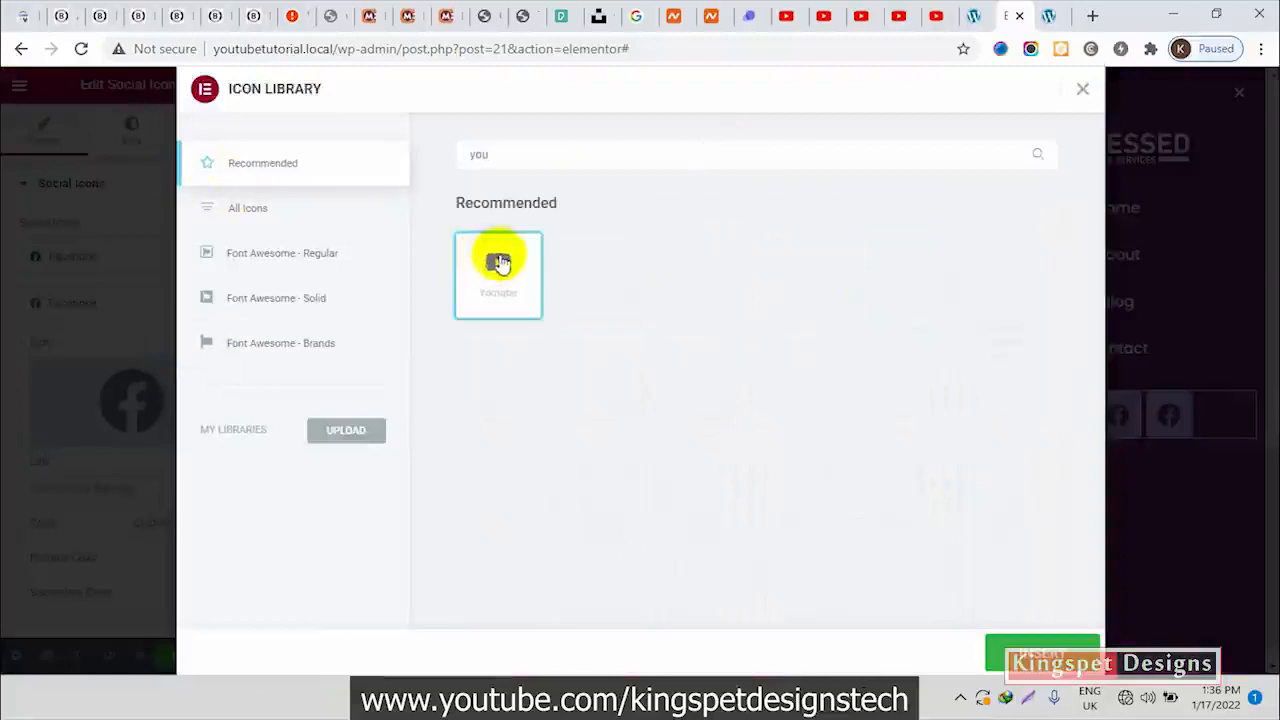
pyautogui.click(1040, 652)
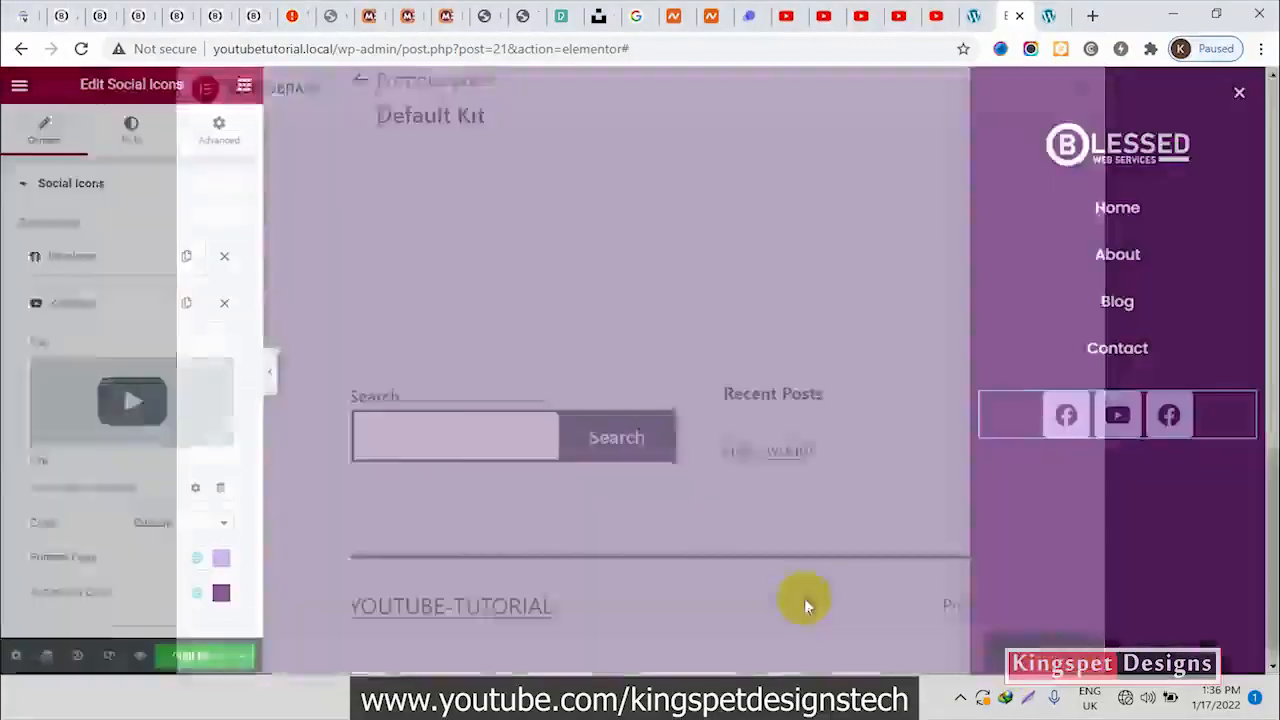
pyautogui.click(86, 300)
# Replace the third social item's Facebook icon with the Twitter icon from the icon library
pyautogui.click(109, 352)
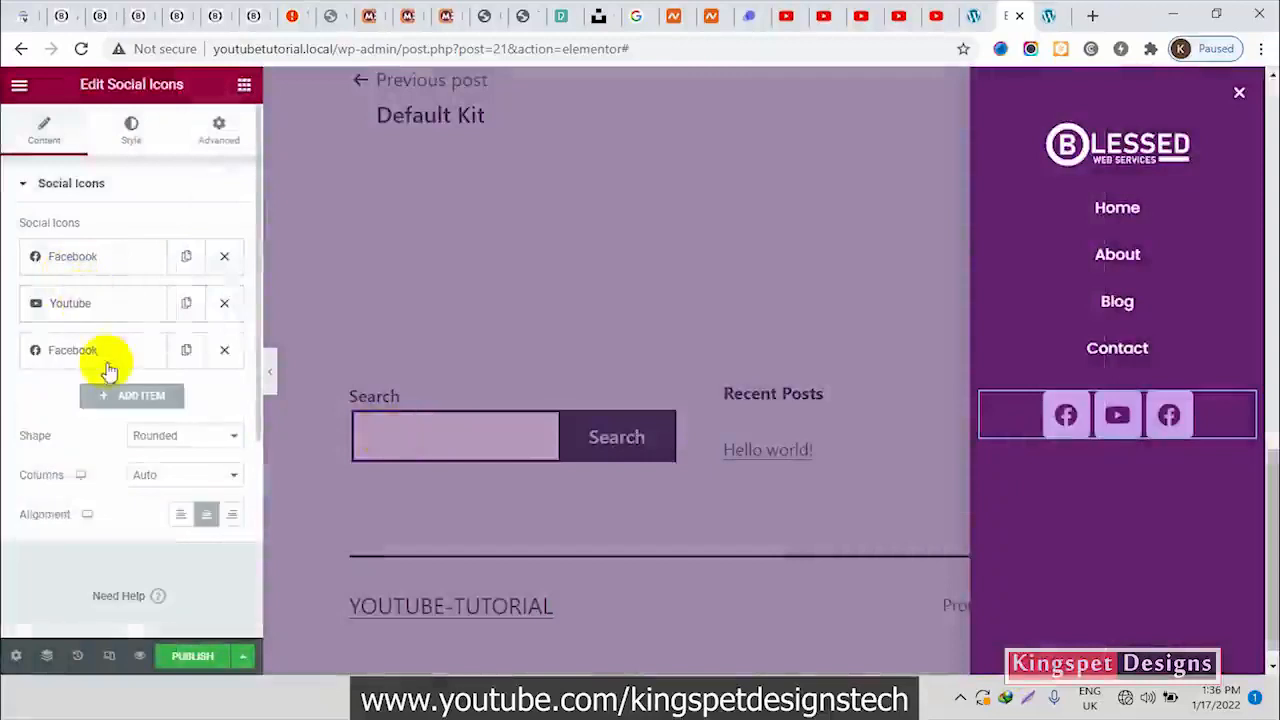
pyautogui.click(165, 450)
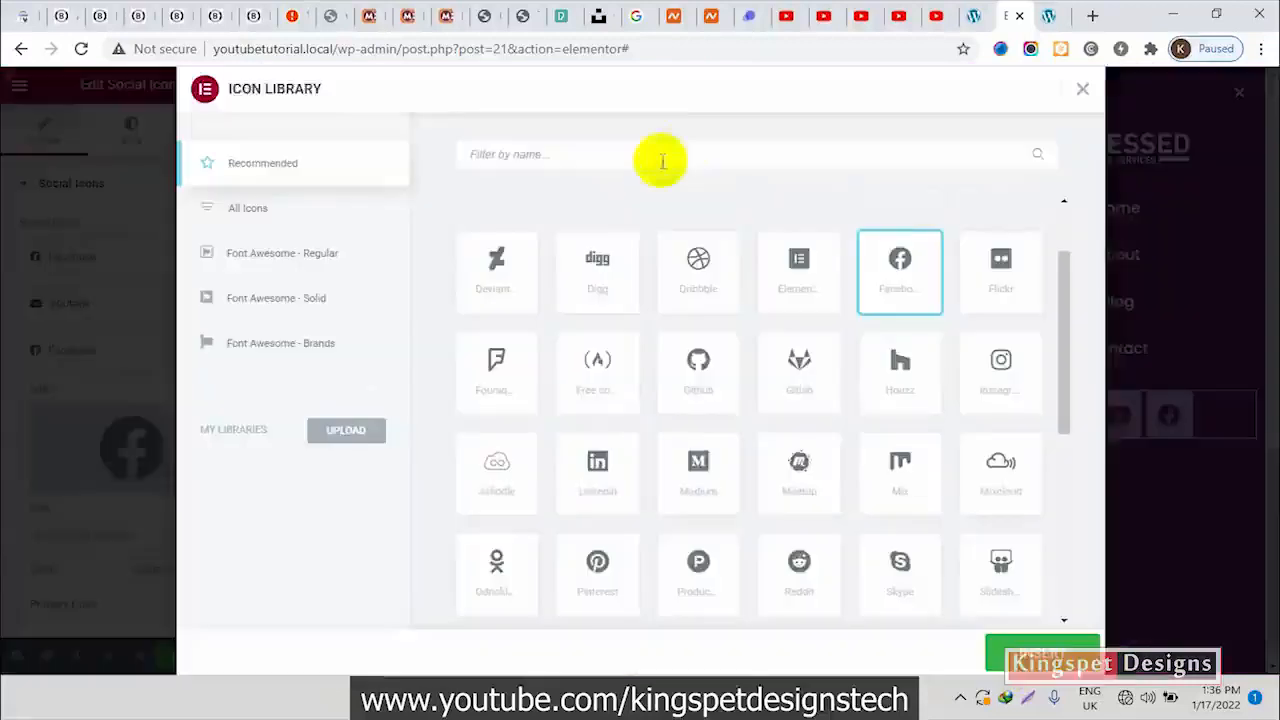
pyautogui.write('t')
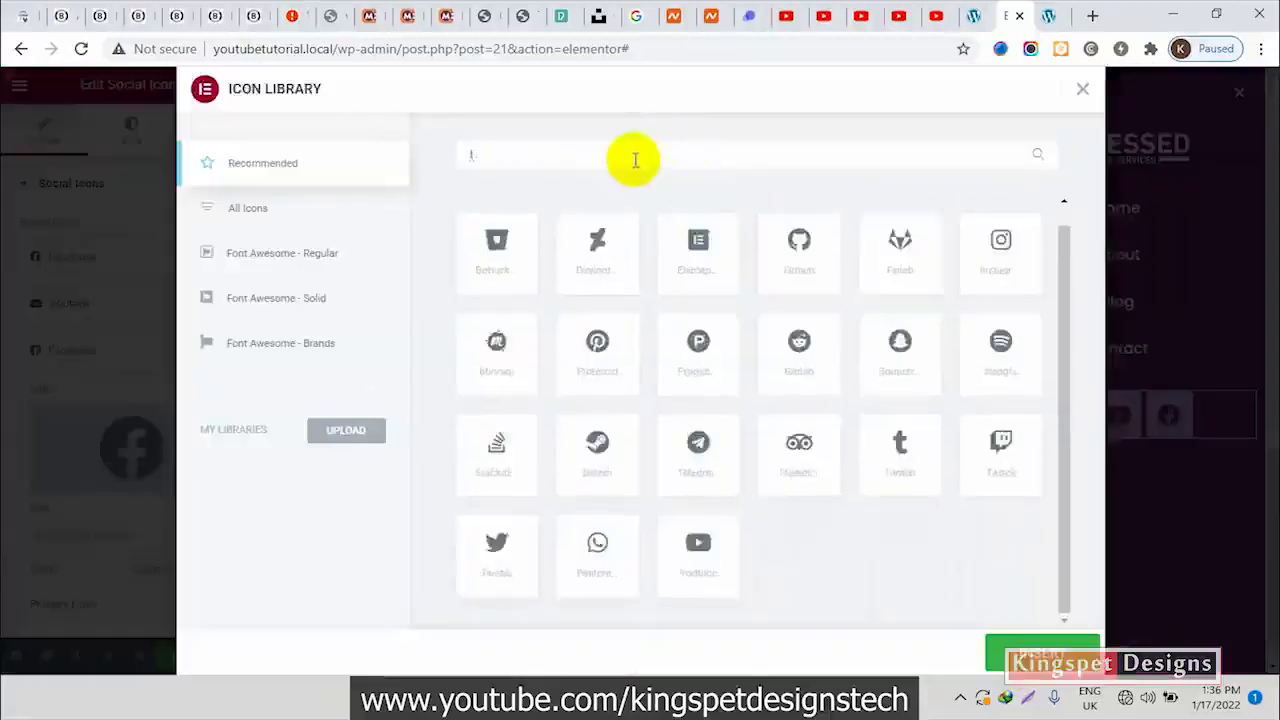
pyautogui.write('w')
pyautogui.click(588, 268)
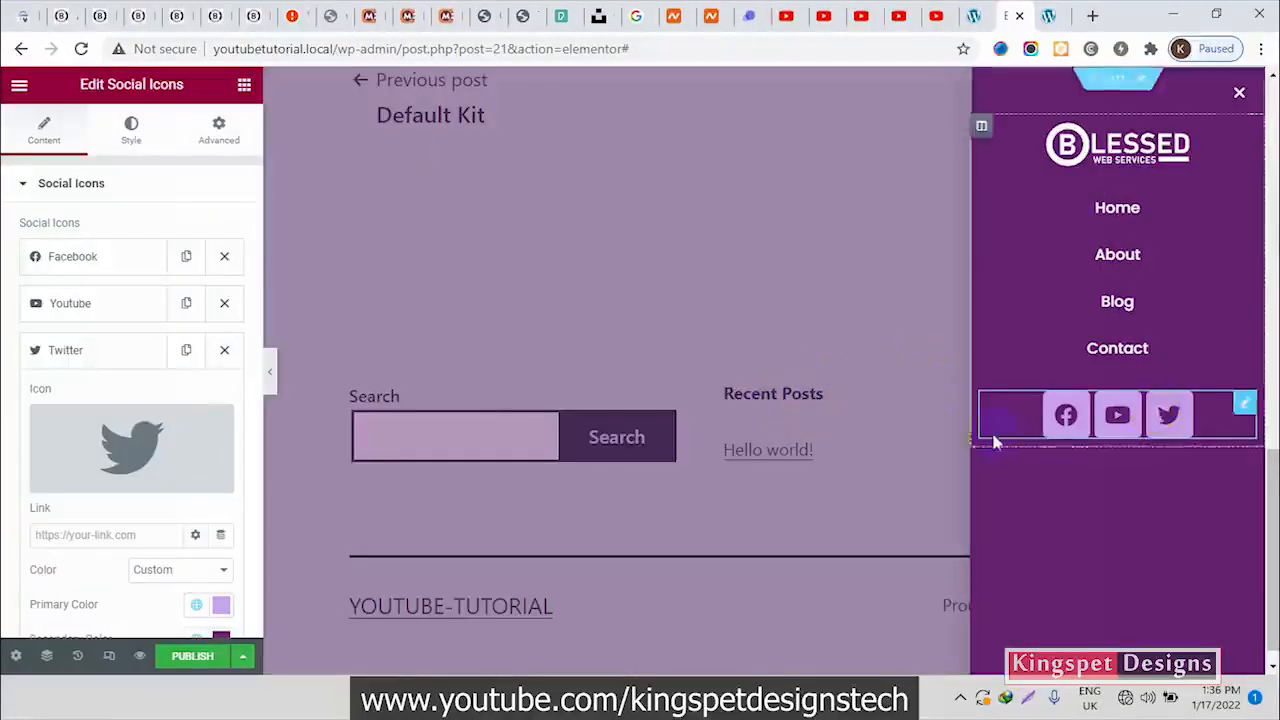
pyautogui.click(124, 354)
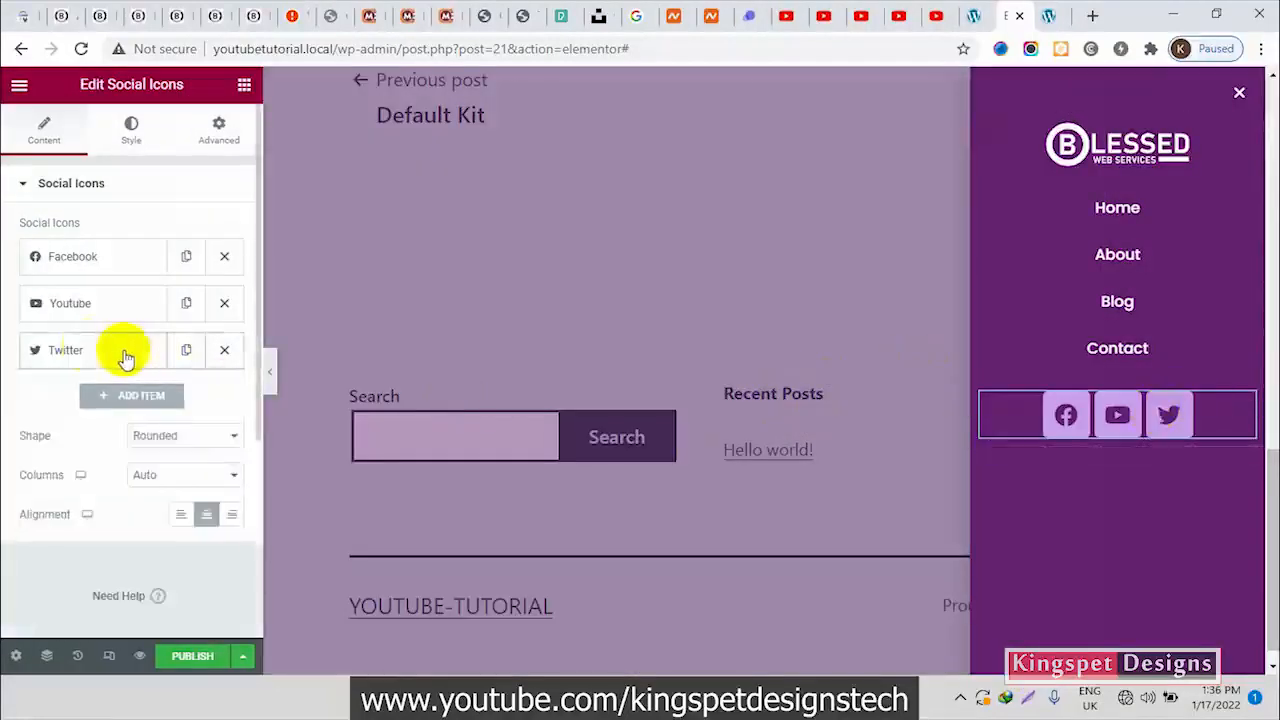
# Duplicate the Twitter item and change the copy's icon to Whatsapp from the icon library
pyautogui.click(186, 350)
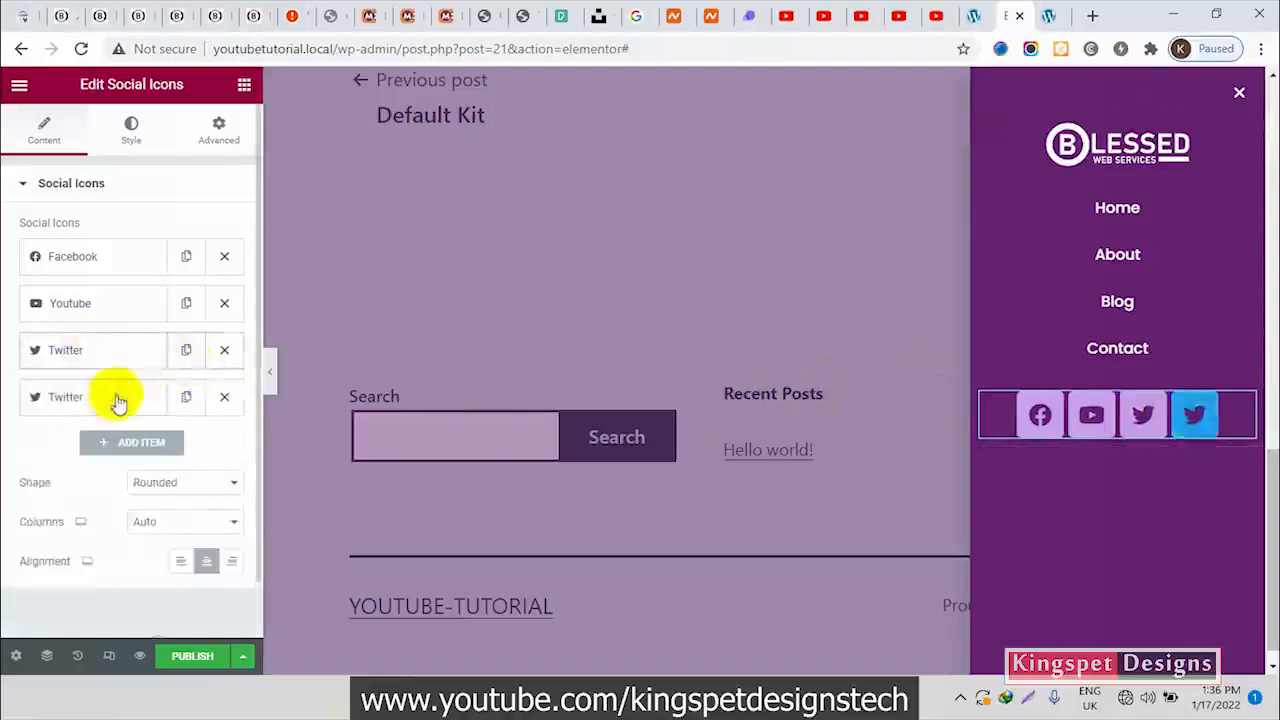
pyautogui.click(114, 398)
pyautogui.click(137, 490)
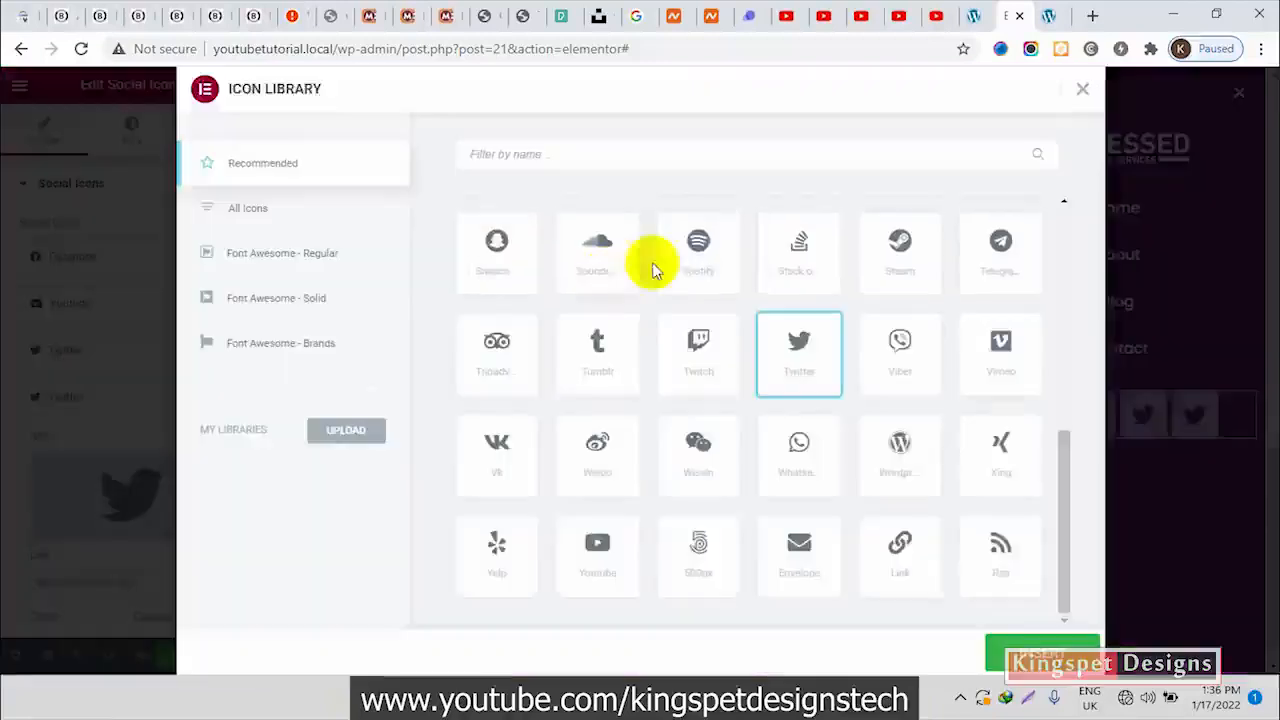
pyautogui.click(762, 154)
pyautogui.write('w')
pyautogui.click(1030, 289)
pyautogui.click(1038, 648)
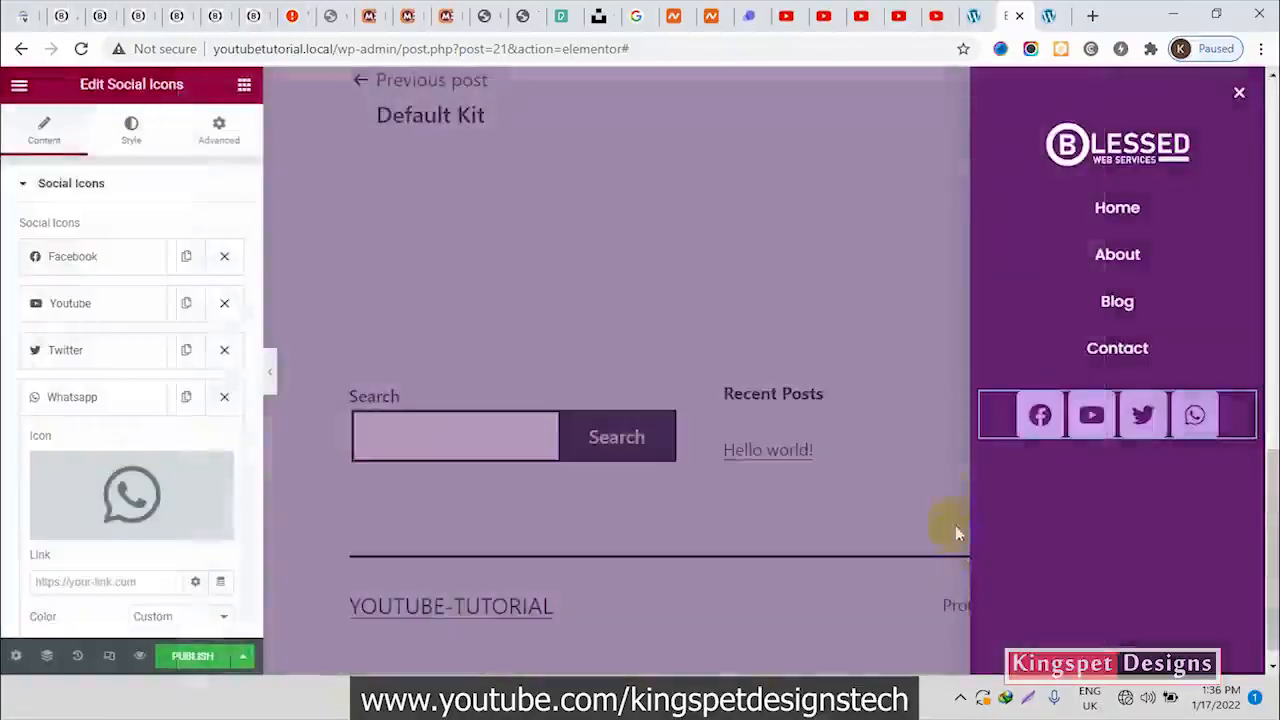
pyautogui.click(76, 404)
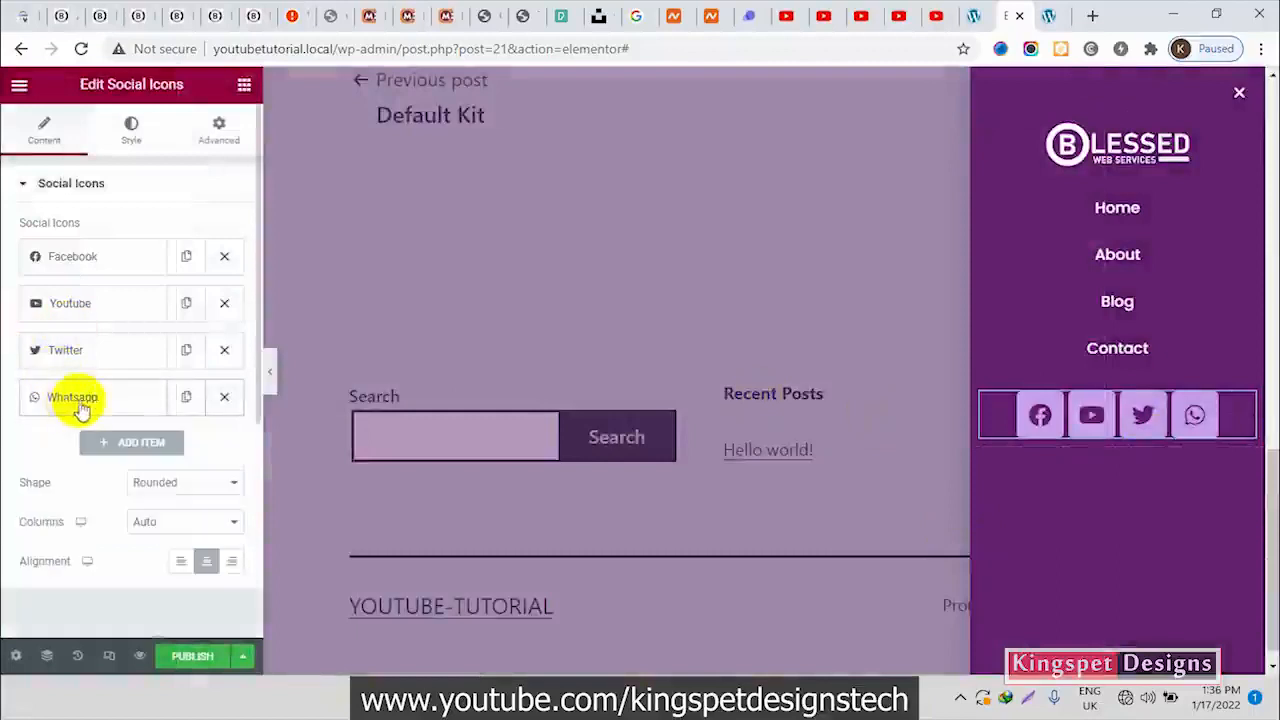
# Set the social icons' shape to Circle and leave the columns on Auto
pyautogui.click(190, 484)
pyautogui.click(177, 529)
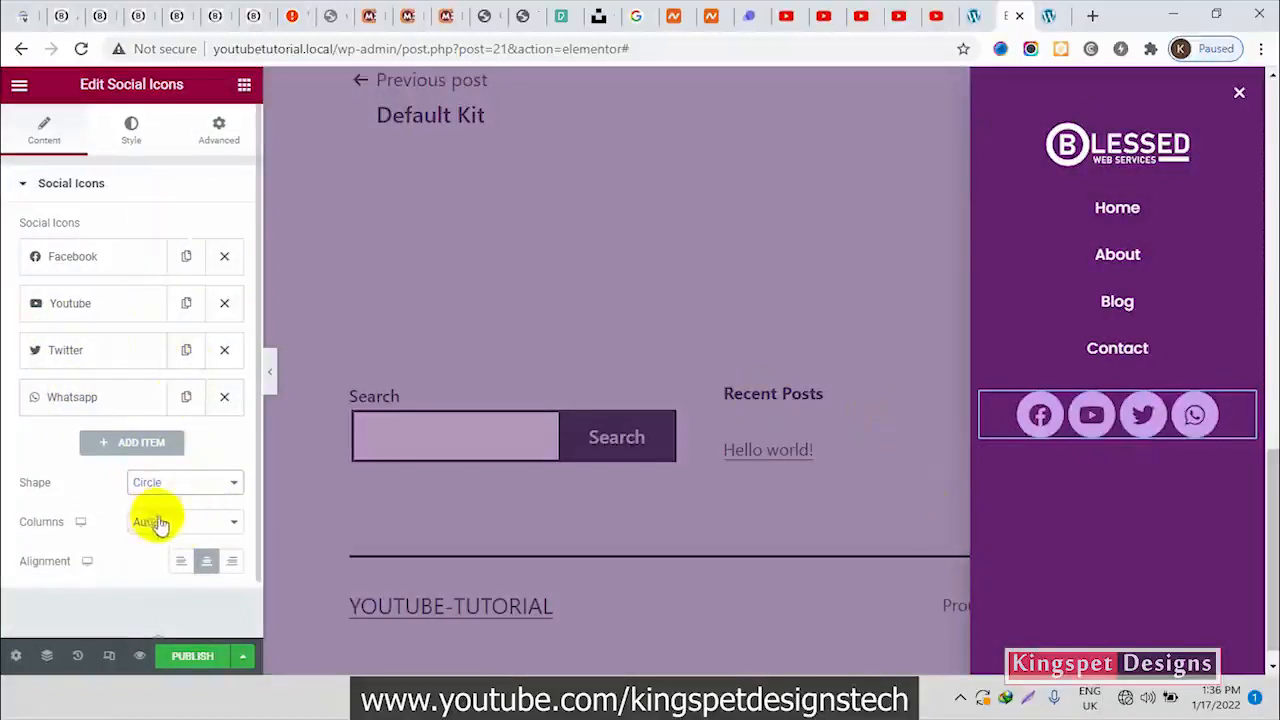
pyautogui.click(155, 522)
pyautogui.click(103, 490)
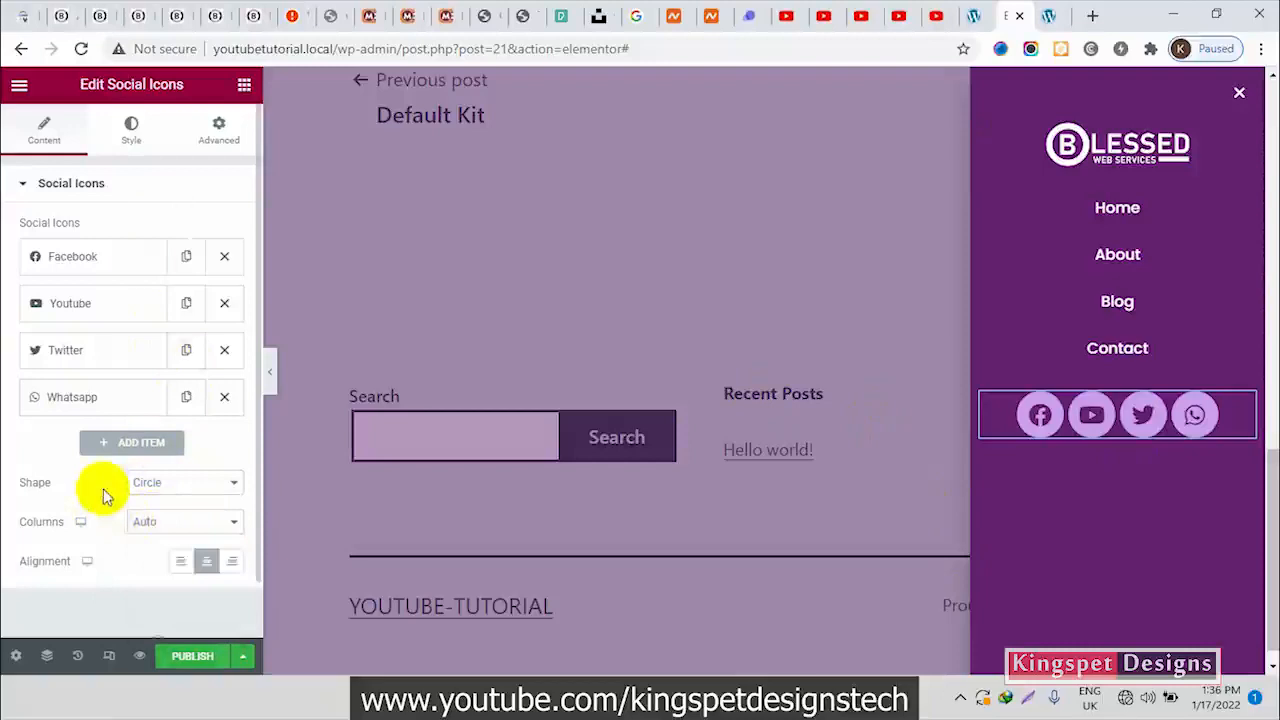
# Set the social icons' size to 15 and their spacing to 10
pyautogui.click(122, 140)
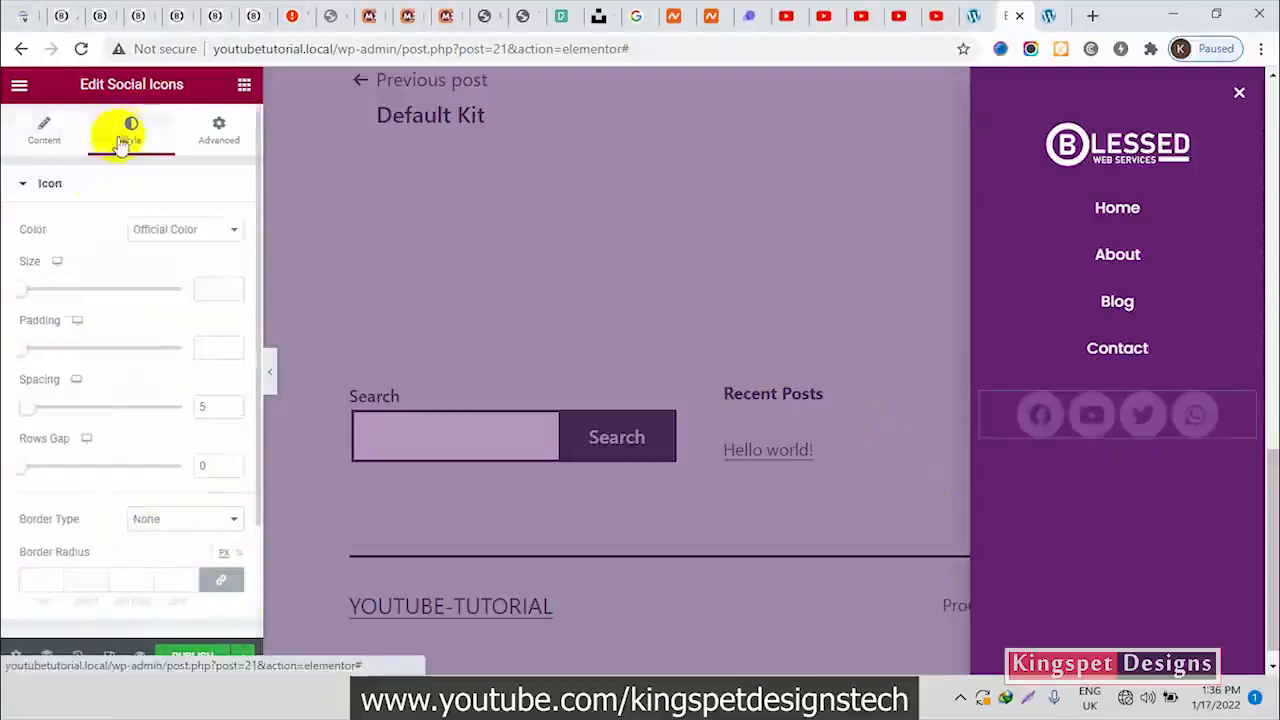
pyautogui.moveTo(29, 289); pyautogui.dragTo(24, 297)
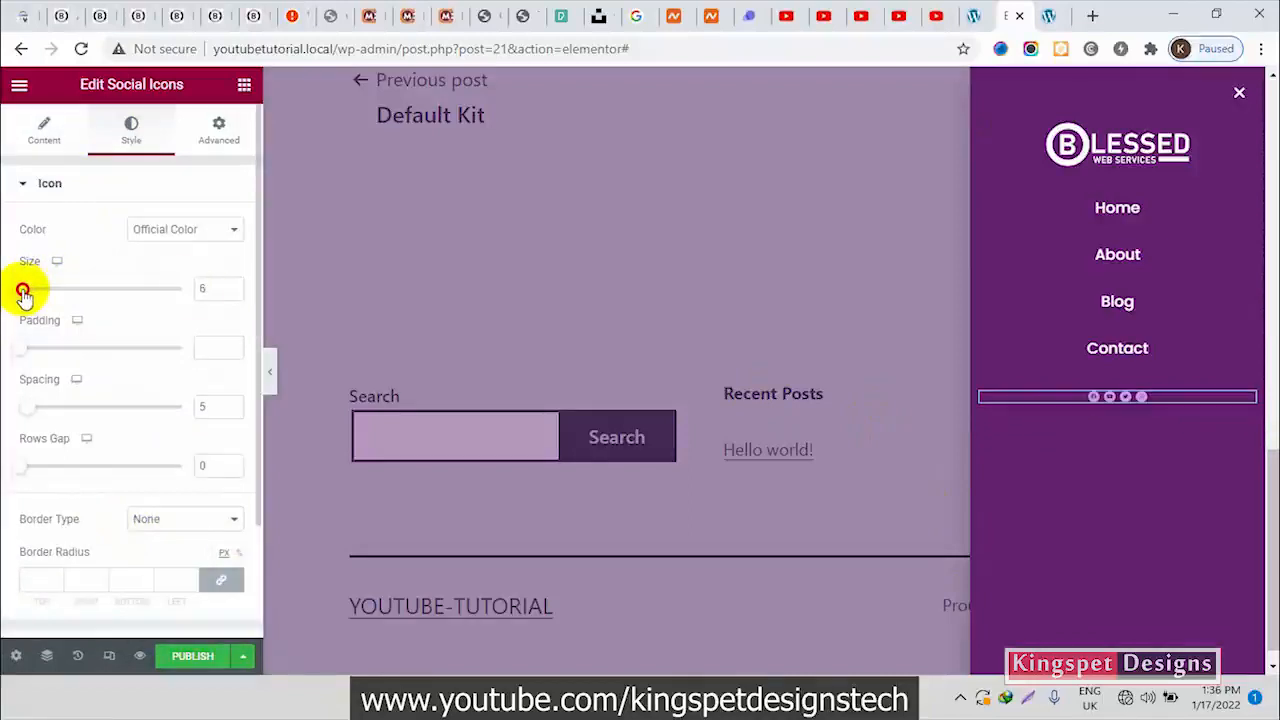
pyautogui.click(230, 284)
pyautogui.click(230, 284)
pyautogui.click(230, 284)
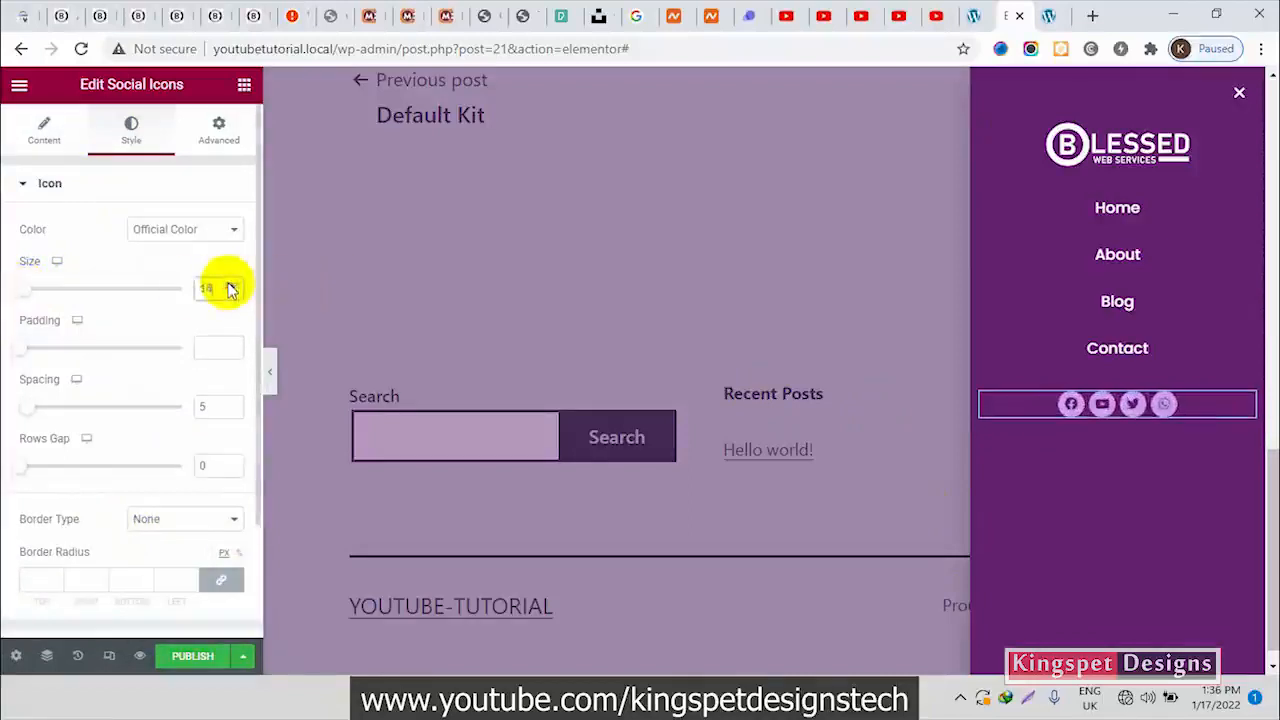
pyautogui.click(230, 284)
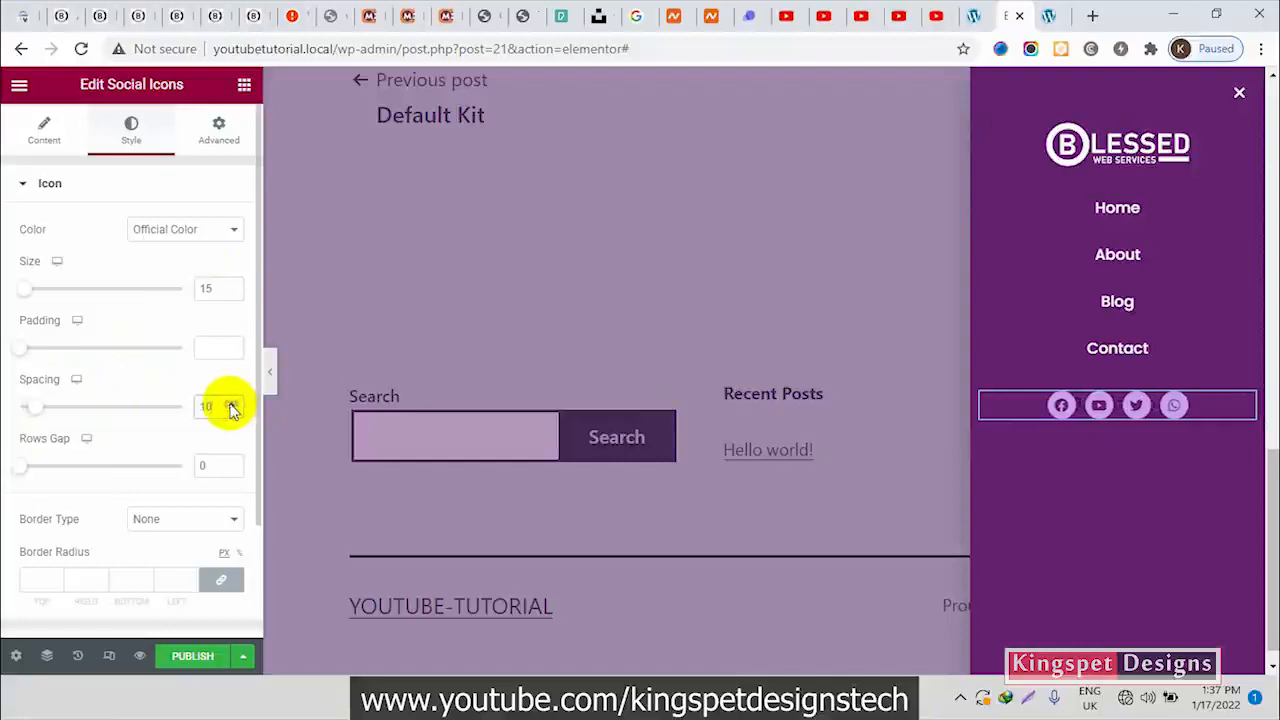
# Give the social icons the Grow hover animation
pyautogui.scroll(-2, 175, 437)
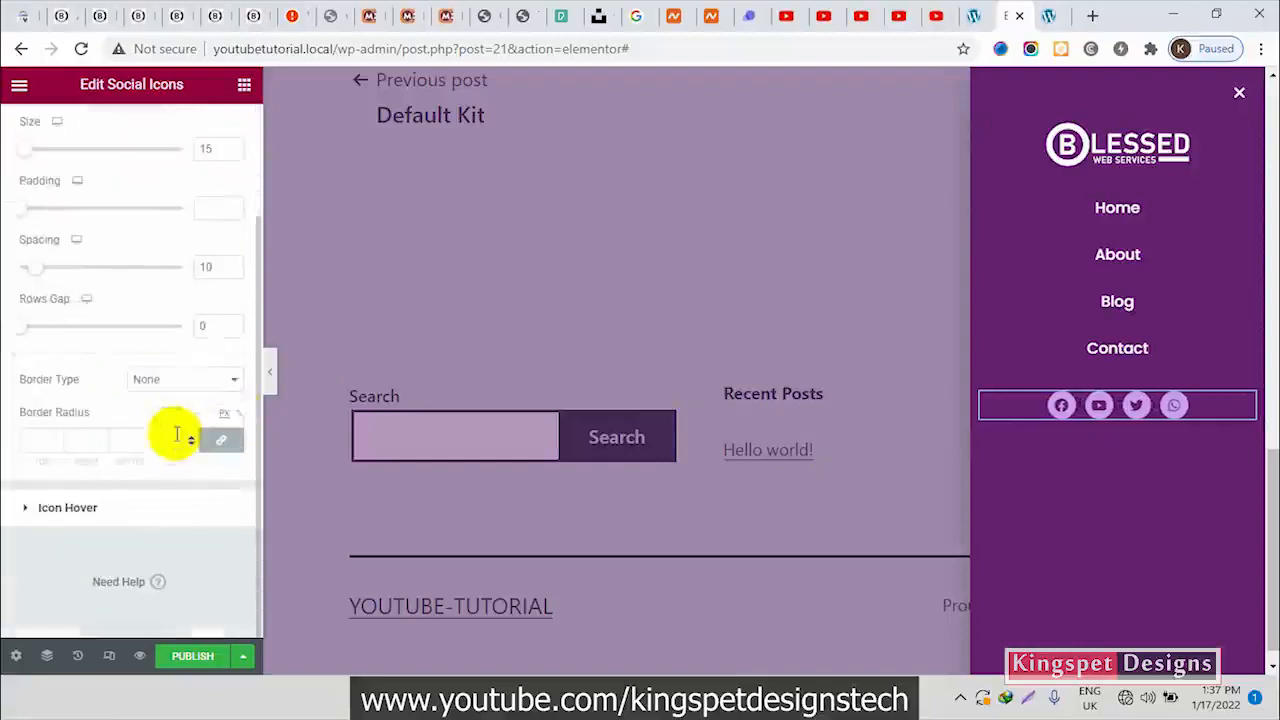
pyautogui.click(130, 510)
pyautogui.click(185, 304)
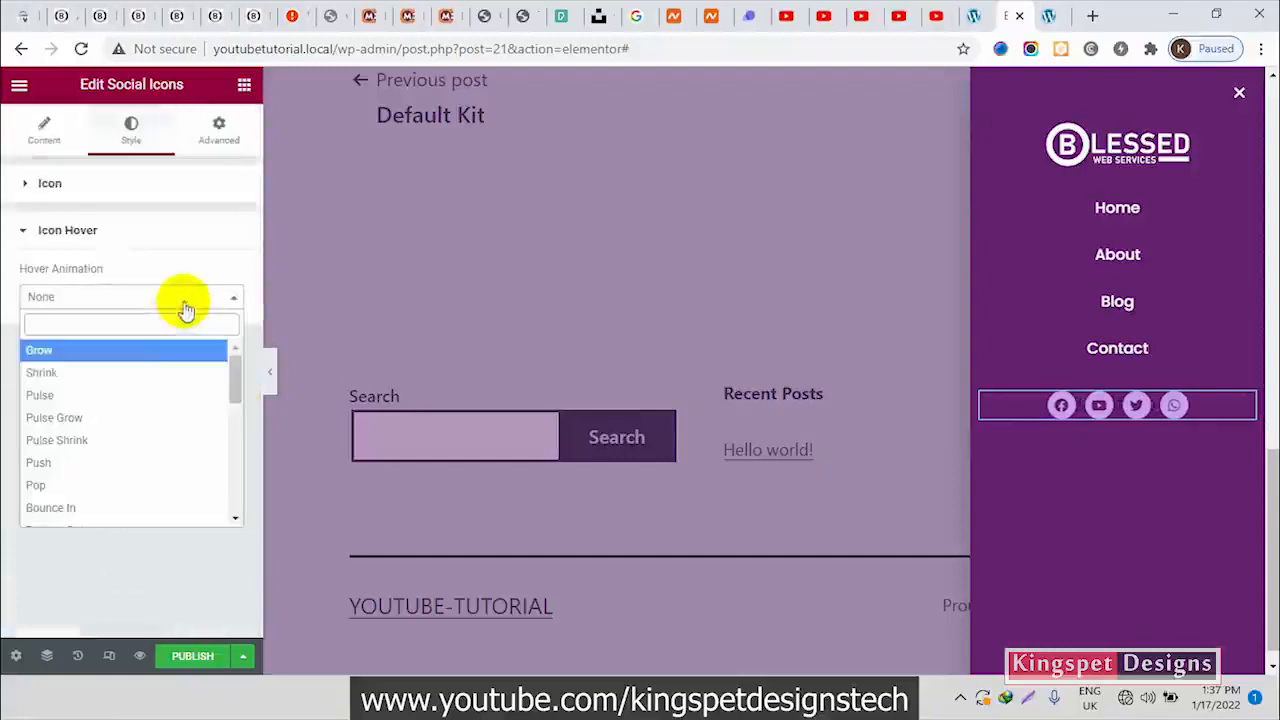
pyautogui.click(153, 352)
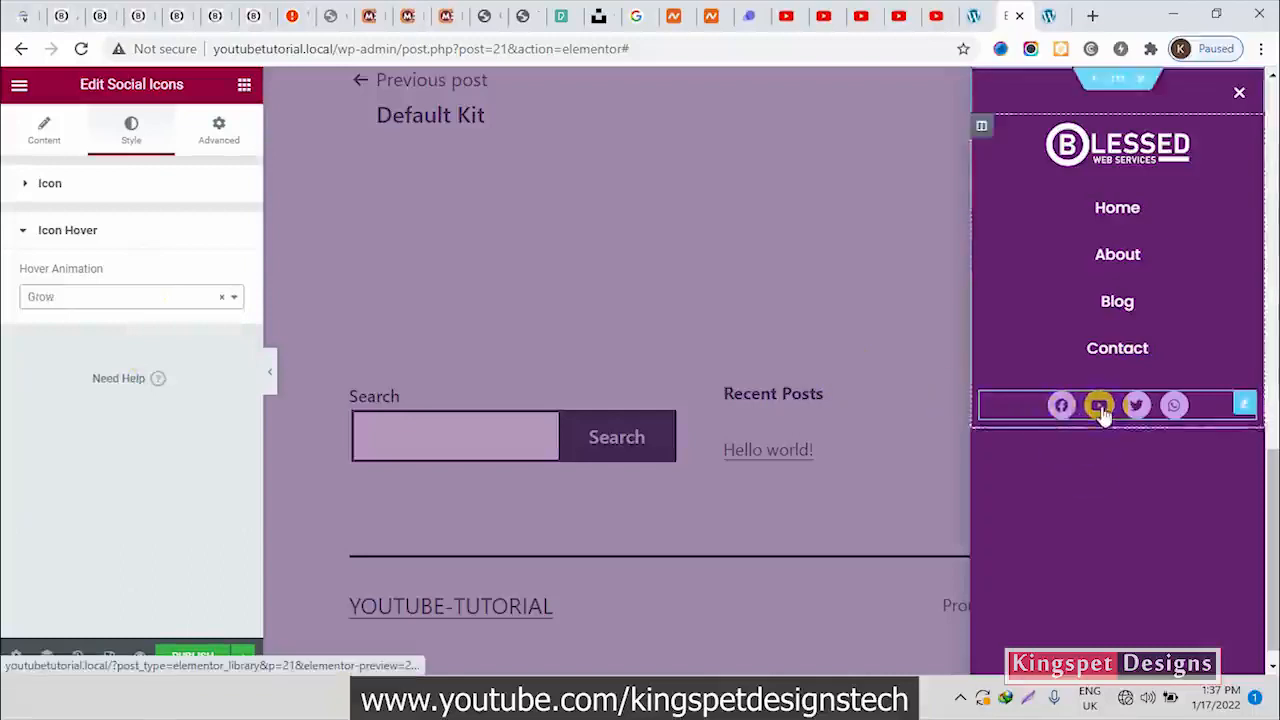
pyautogui.click(177, 234)
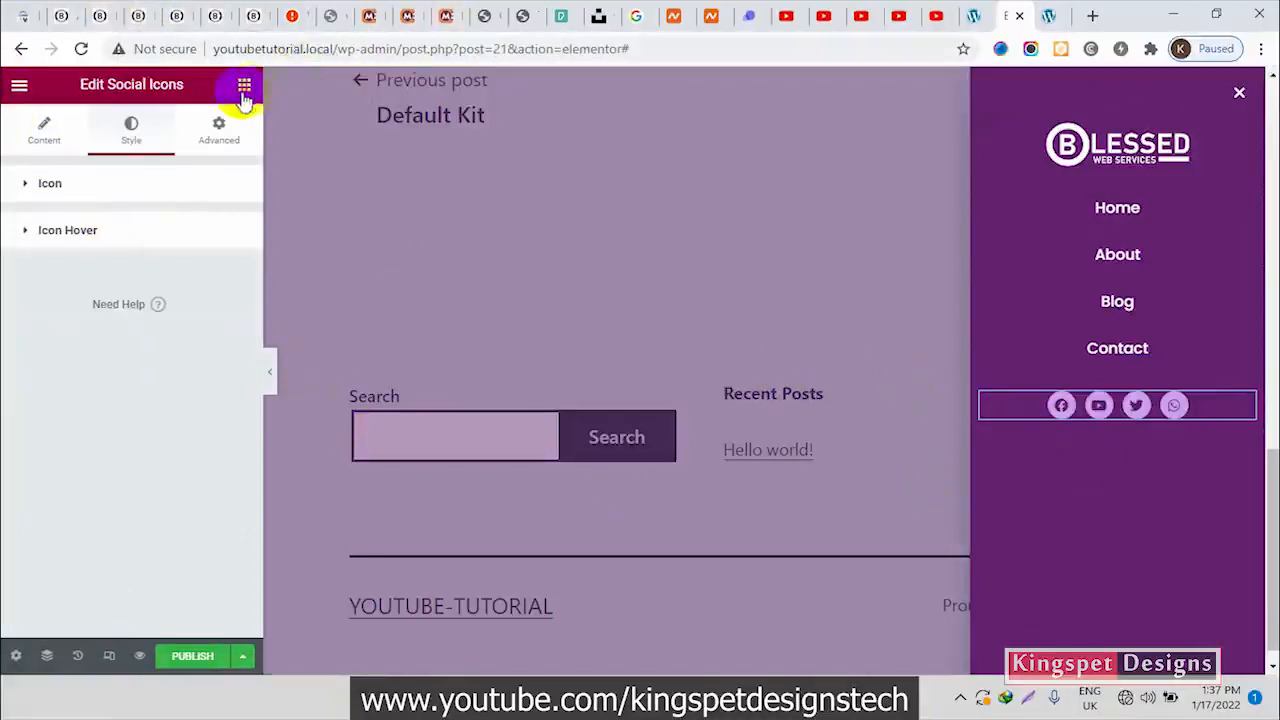
# Add a Button widget below the social icons and copy the link address of the "Need a Solution?" button on the Blessed Web Services site
pyautogui.click(244, 85)
pyautogui.moveTo(194, 478); pyautogui.dragTo(1136, 420)
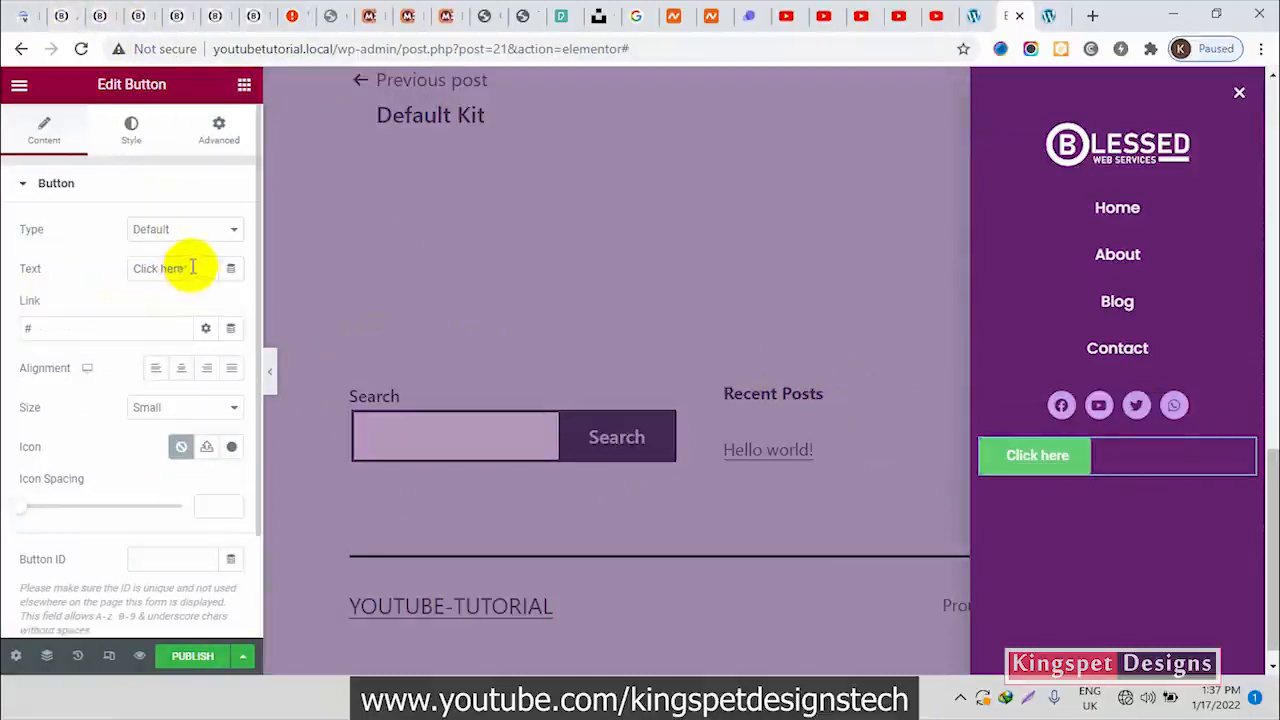
pyautogui.click(139, 14)
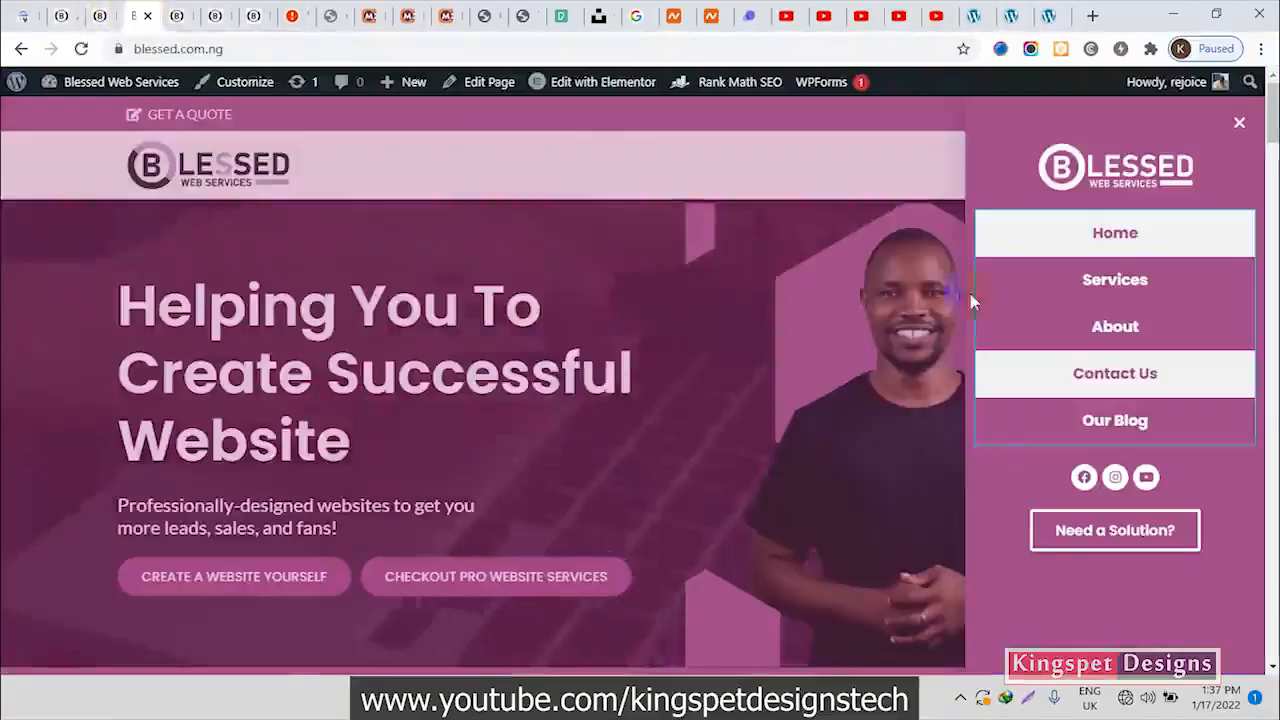
pyautogui.moveTo(1212, 530); pyautogui.dragTo(1095, 537)
pyautogui.rightClick(1095, 537)
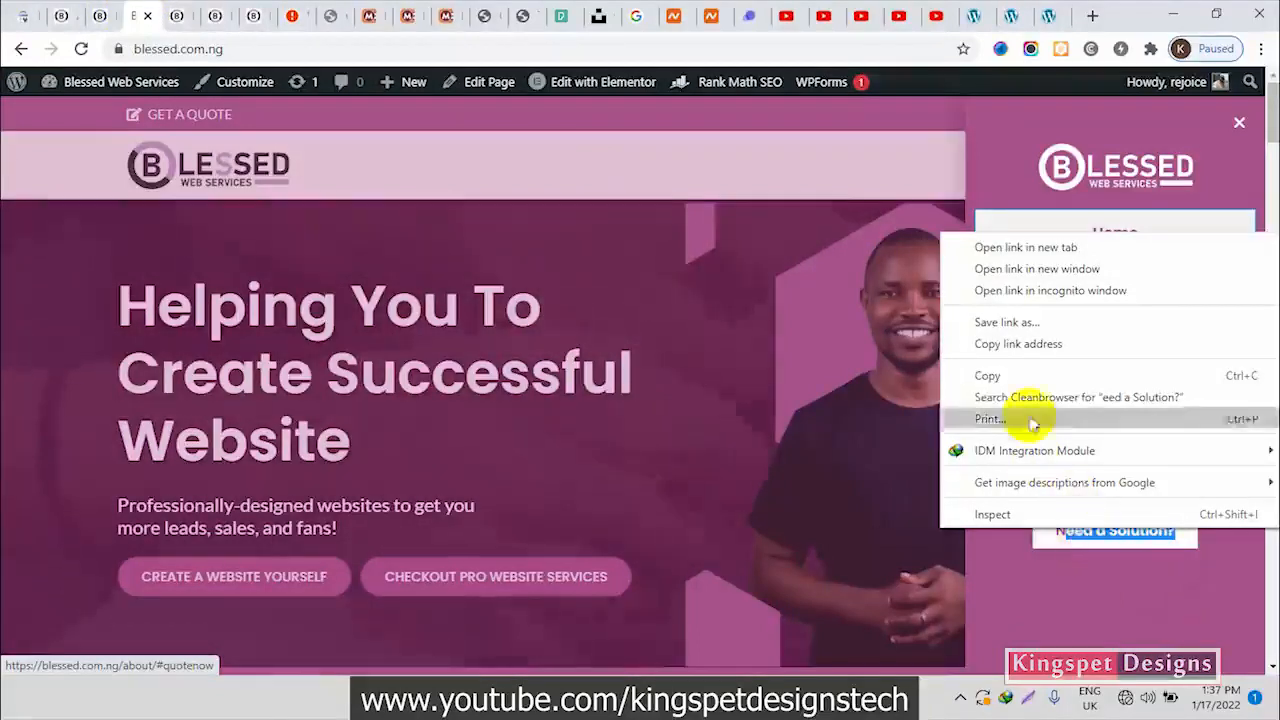
pyautogui.click(1028, 341)
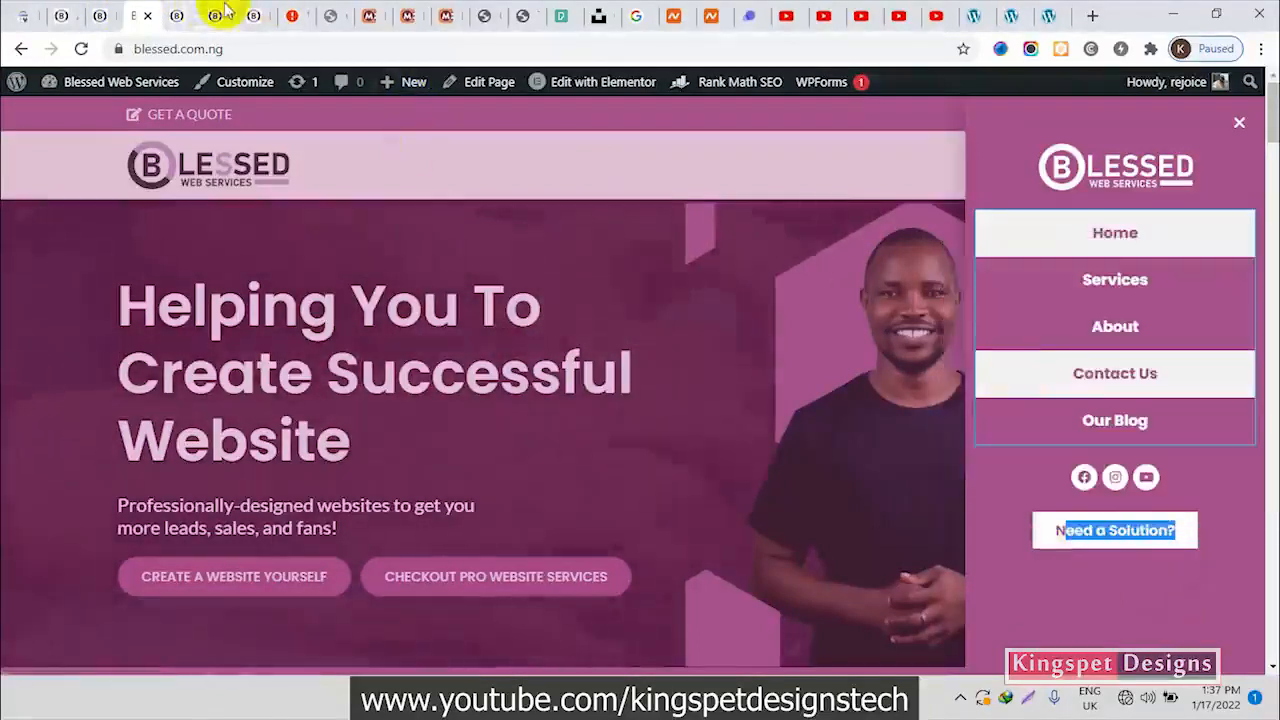
# Return to the Elementor popup editor and set the new button's text to "Need a Solution?"
pyautogui.click(1033, 12)
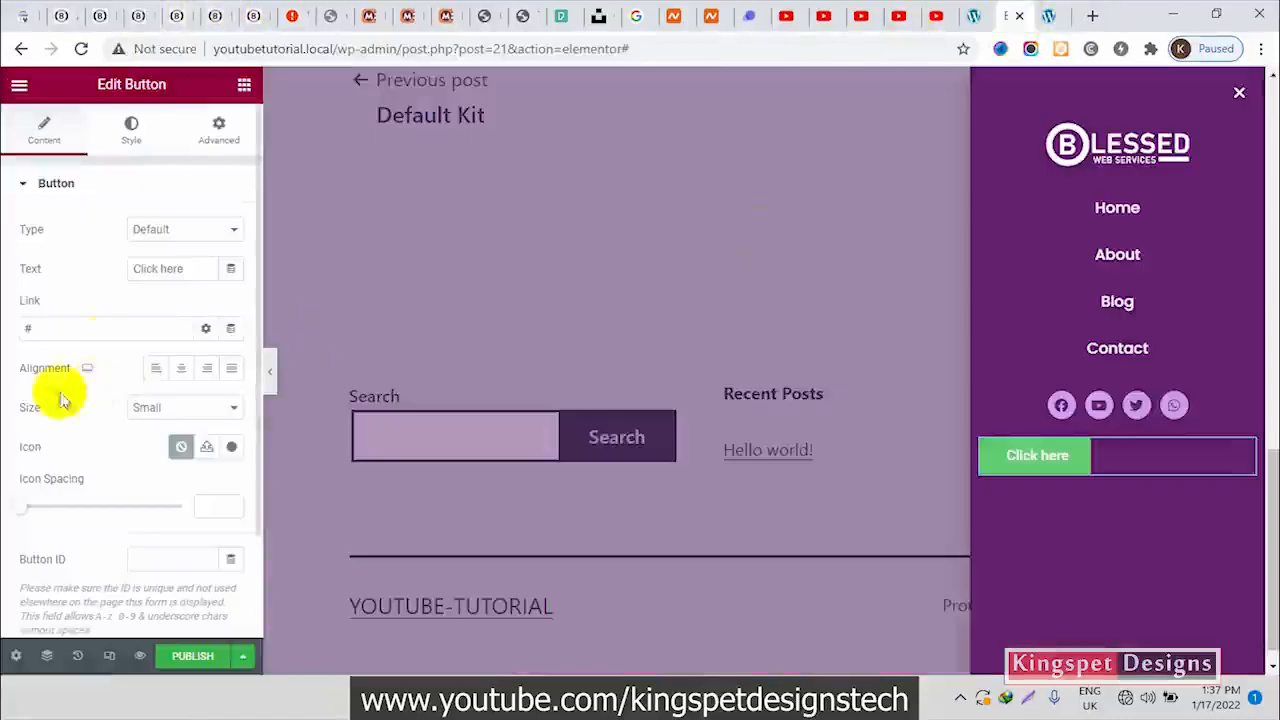
pyautogui.moveTo(183, 271); pyautogui.dragTo(120, 290)
pyautogui.write('N')
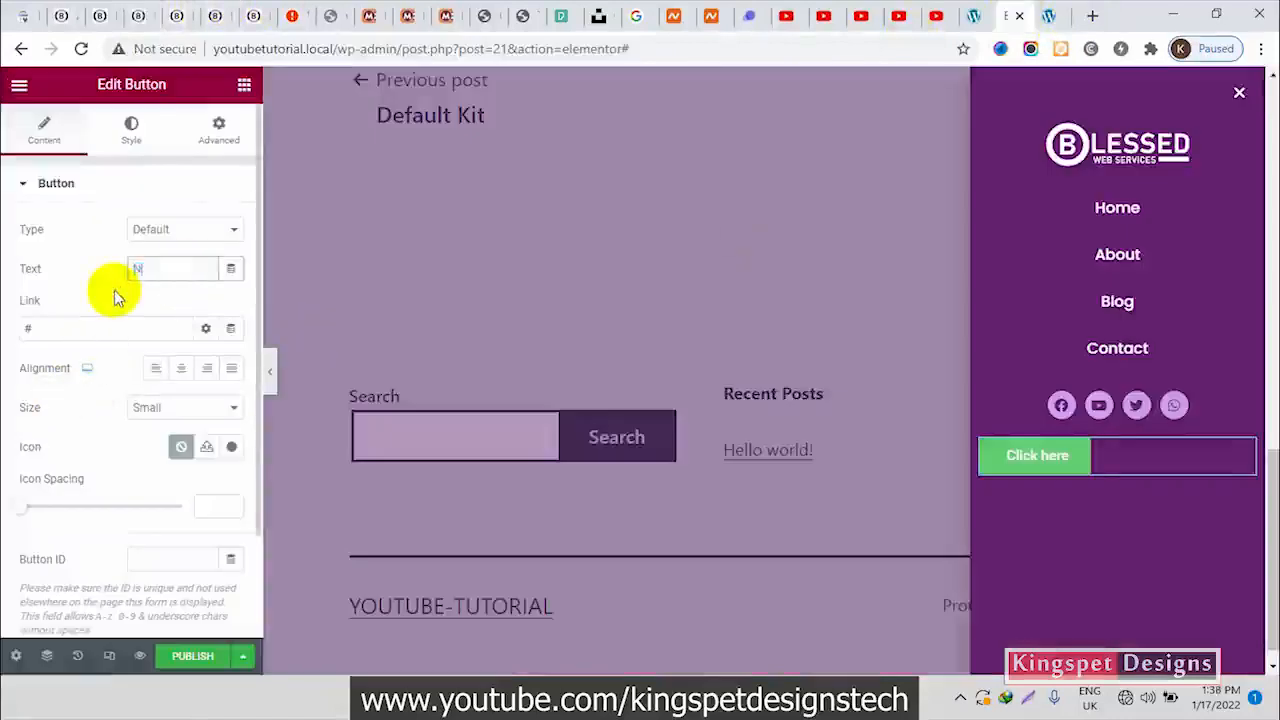
pyautogui.write('eed a Solution?')
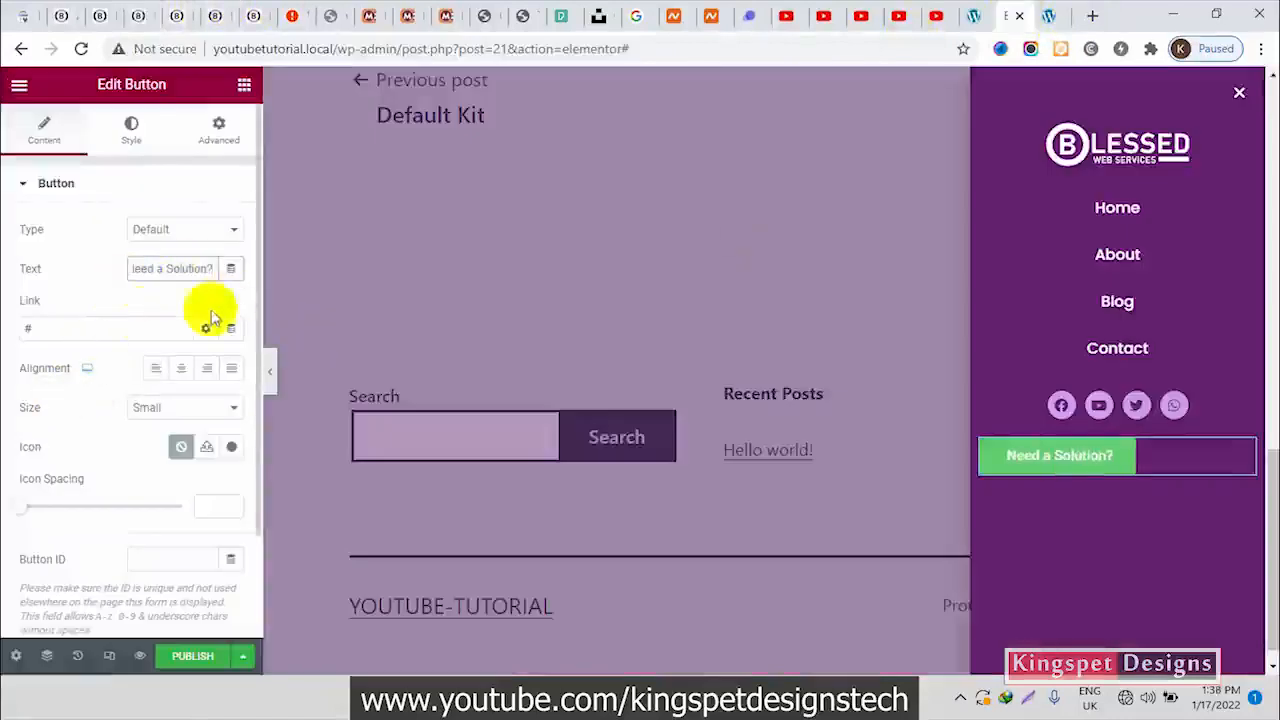
# Keep # as the button's link and center the button in its column
pyautogui.click(73, 335)
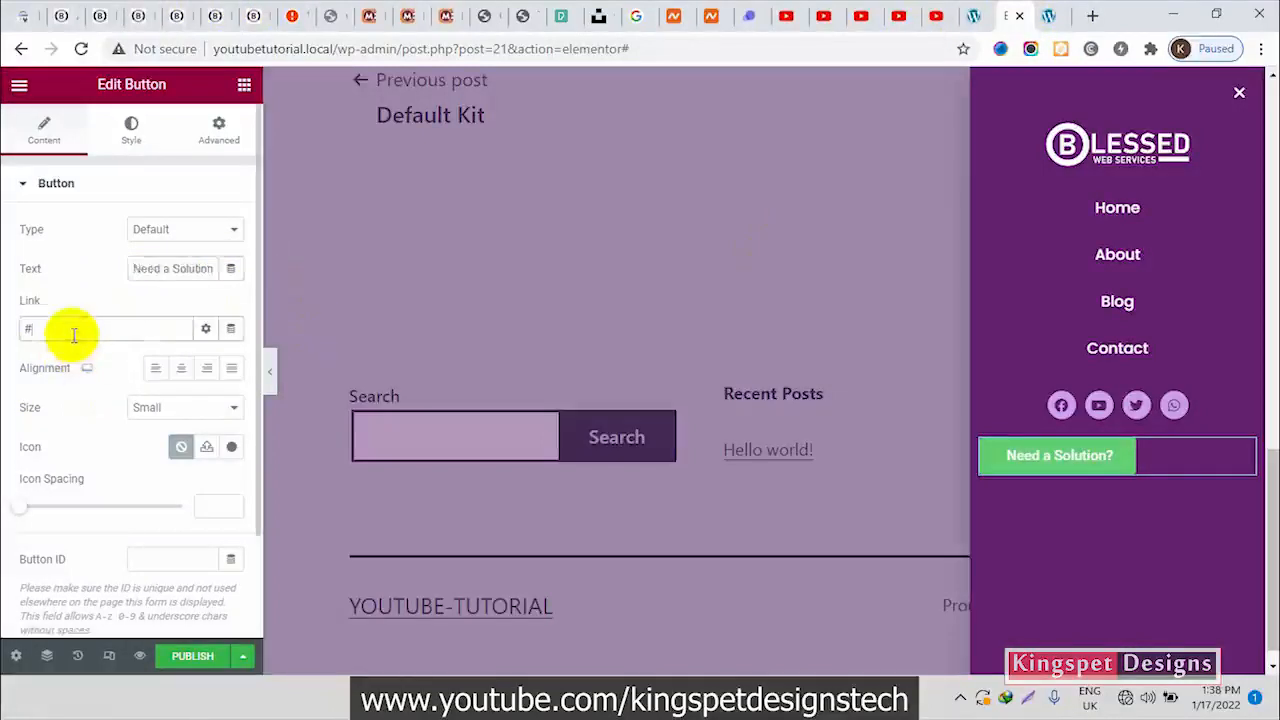
pyautogui.moveTo(72, 335); pyautogui.dragTo(5, 340)
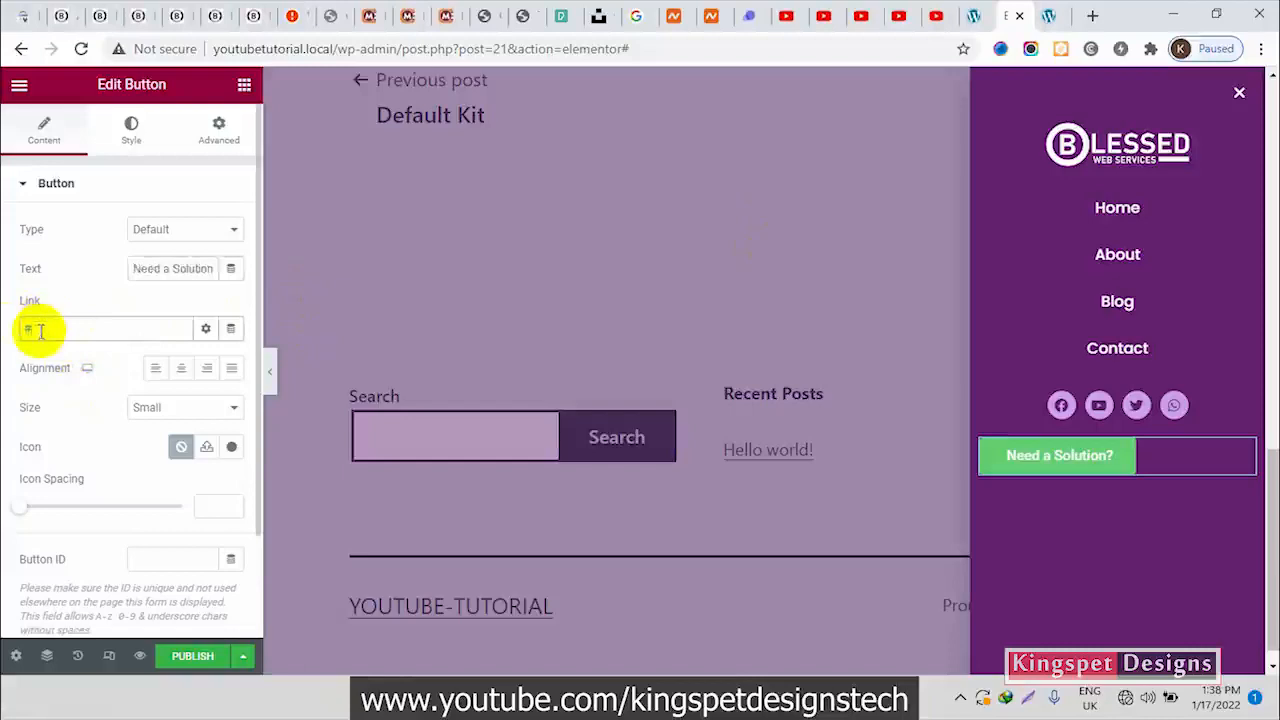
pyautogui.moveTo(41, 331); pyautogui.dragTo(15, 343)
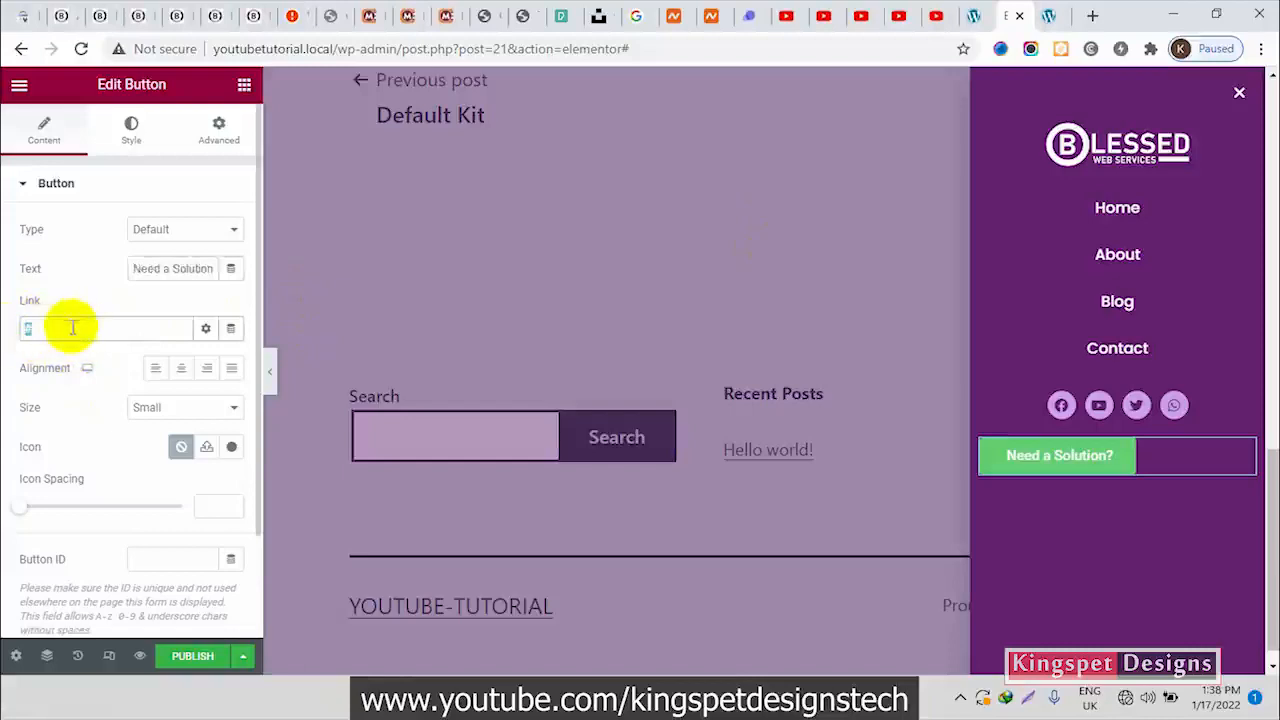
pyautogui.click(181, 368)
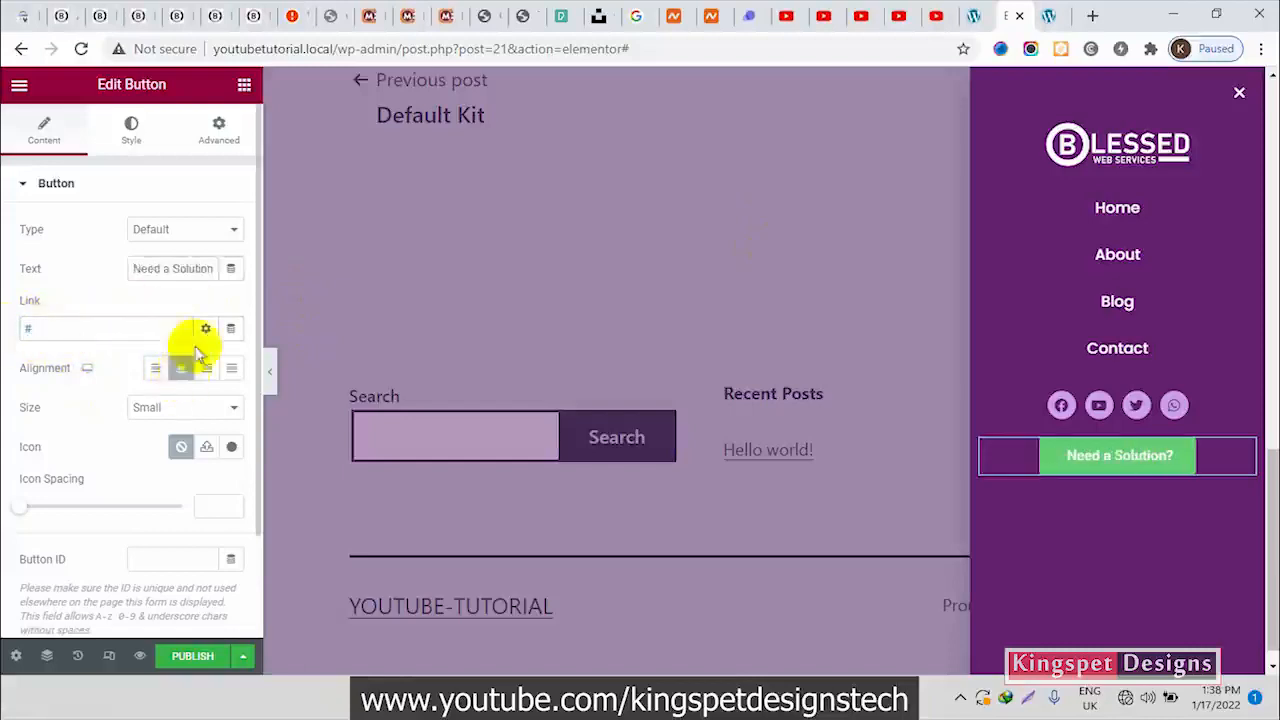
# Check the reference button on the Blessed Web Services site and give the popup button a solid border with width 3 on all sides
pyautogui.click(108, 14)
pyautogui.click(137, 14)
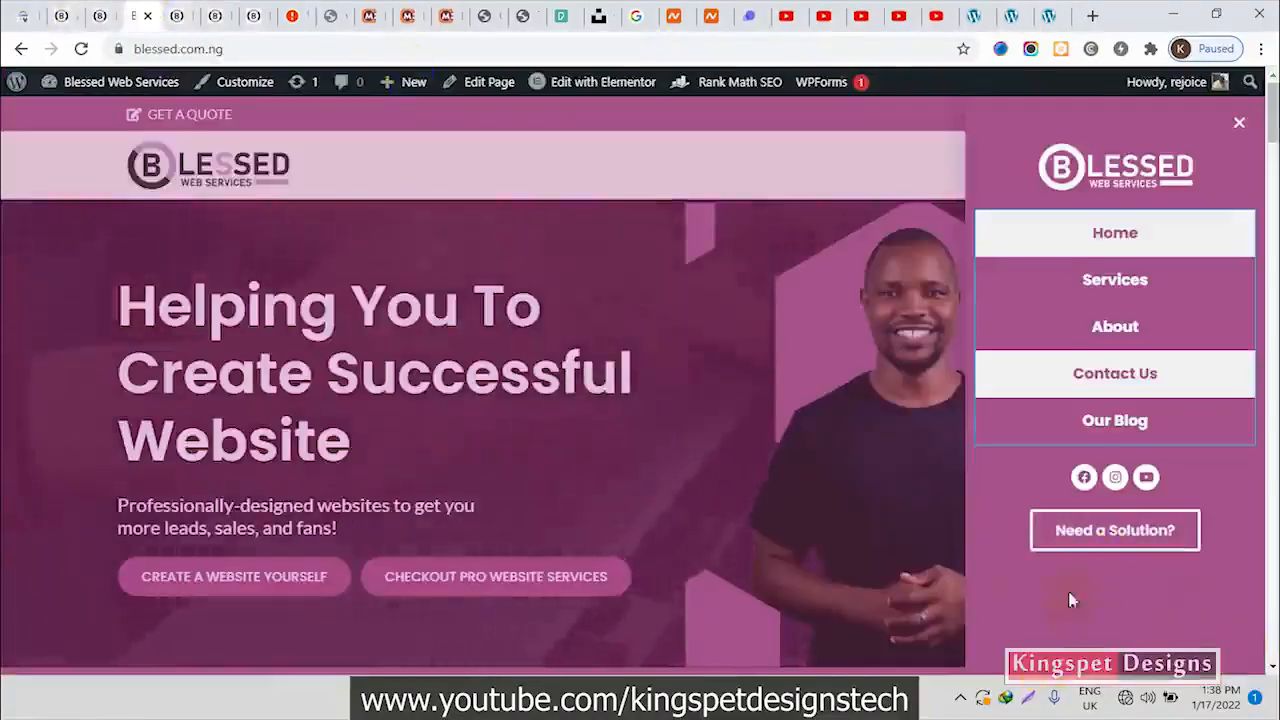
pyautogui.click(1012, 14)
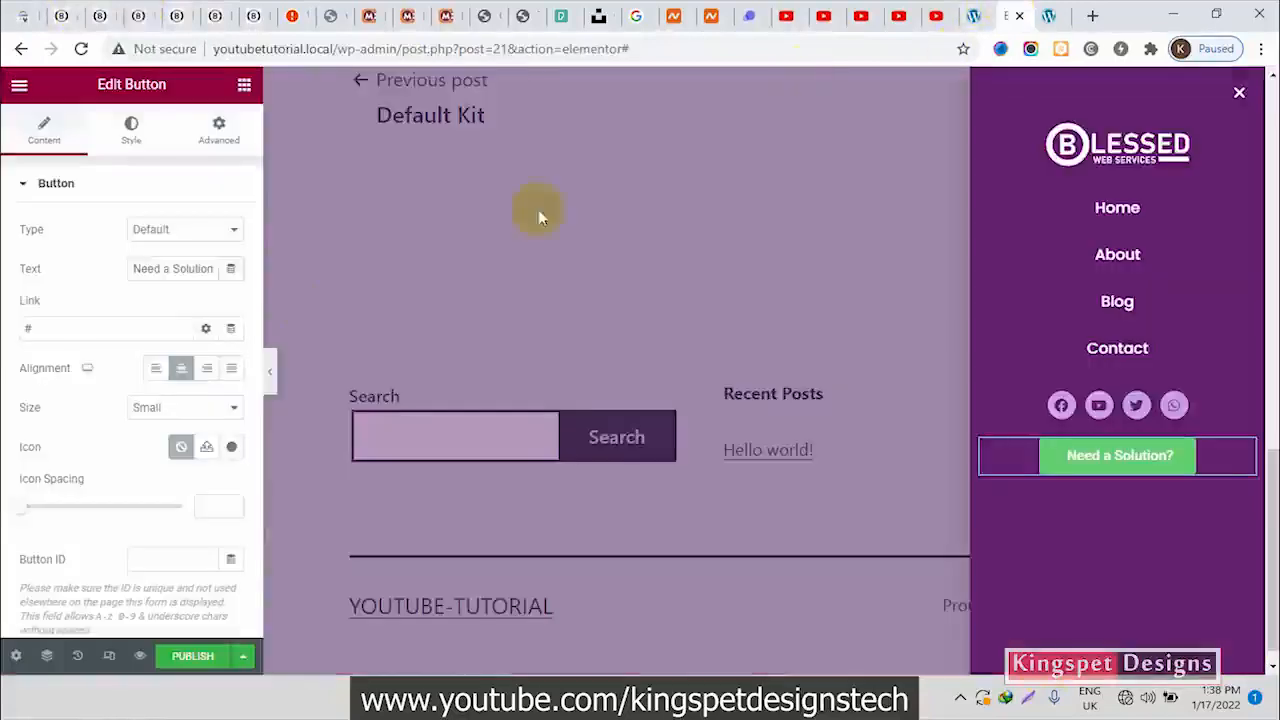
pyautogui.click(132, 141)
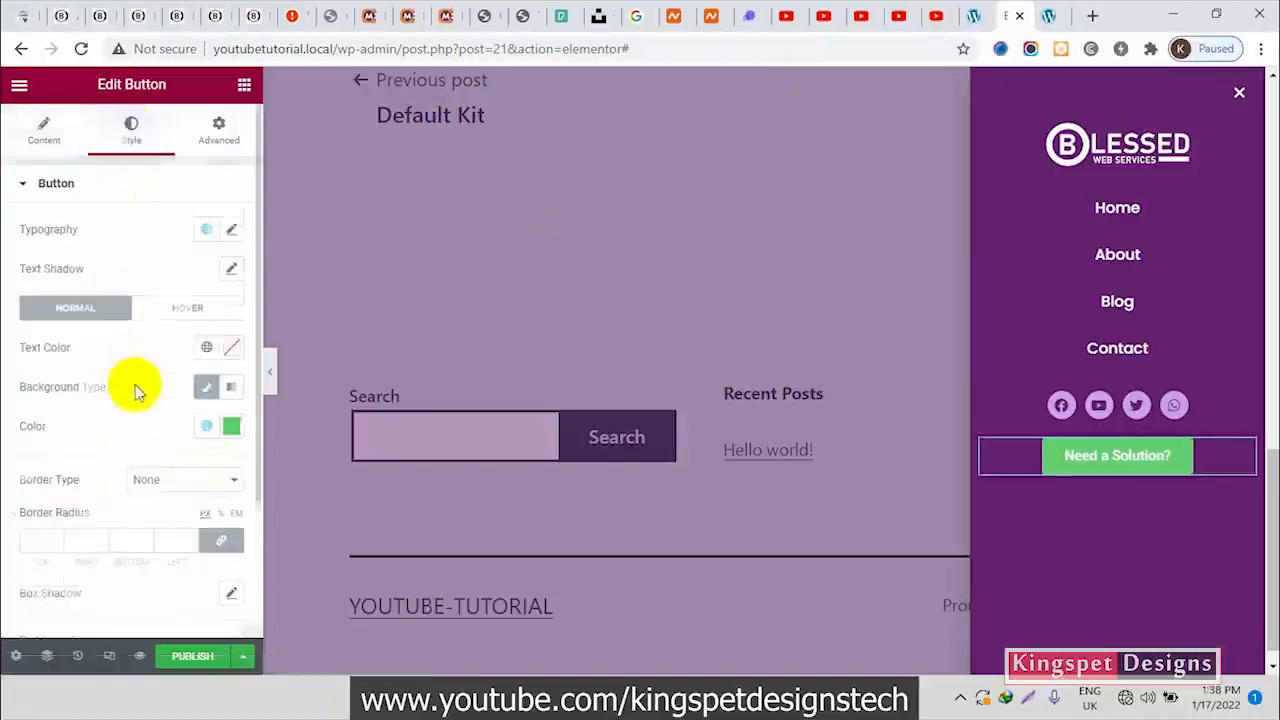
pyautogui.scroll(-3, 160, 430)
pyautogui.click(210, 300)
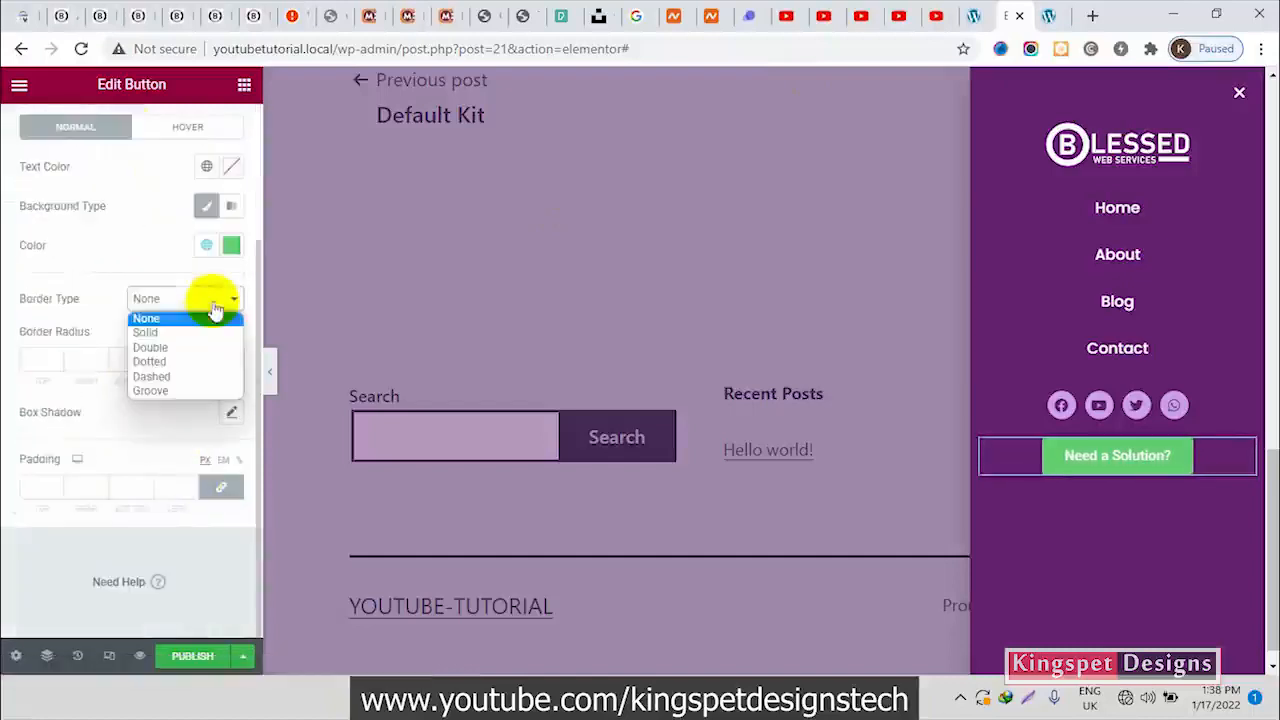
pyautogui.click(176, 334)
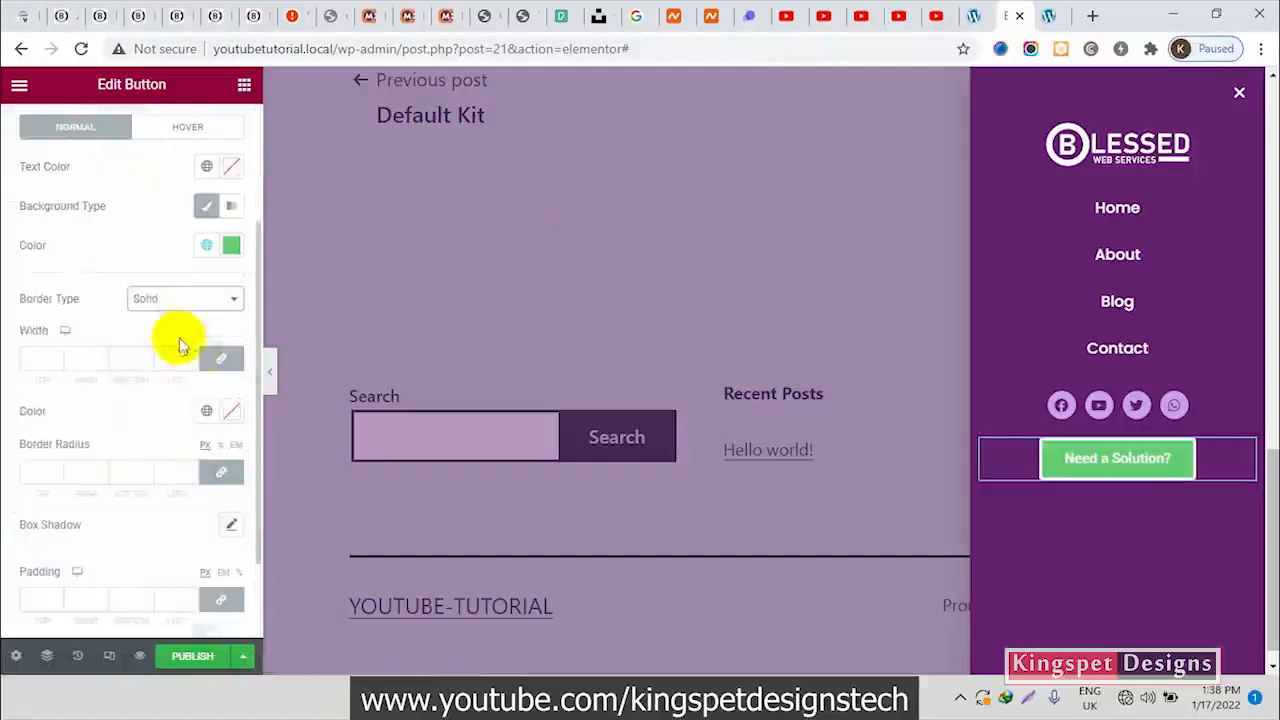
pyautogui.click(193, 357)
pyautogui.click(193, 357)
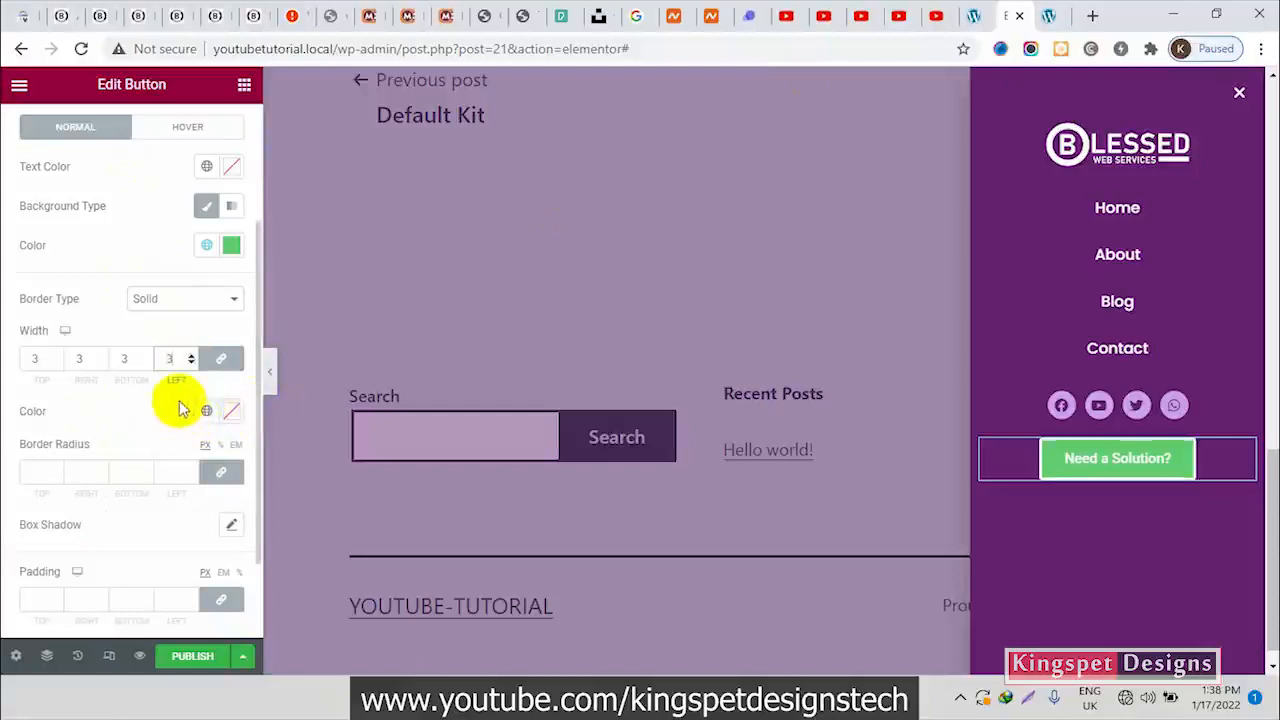
# Make the button's normal-state background color fully transparent
pyautogui.click(206, 248)
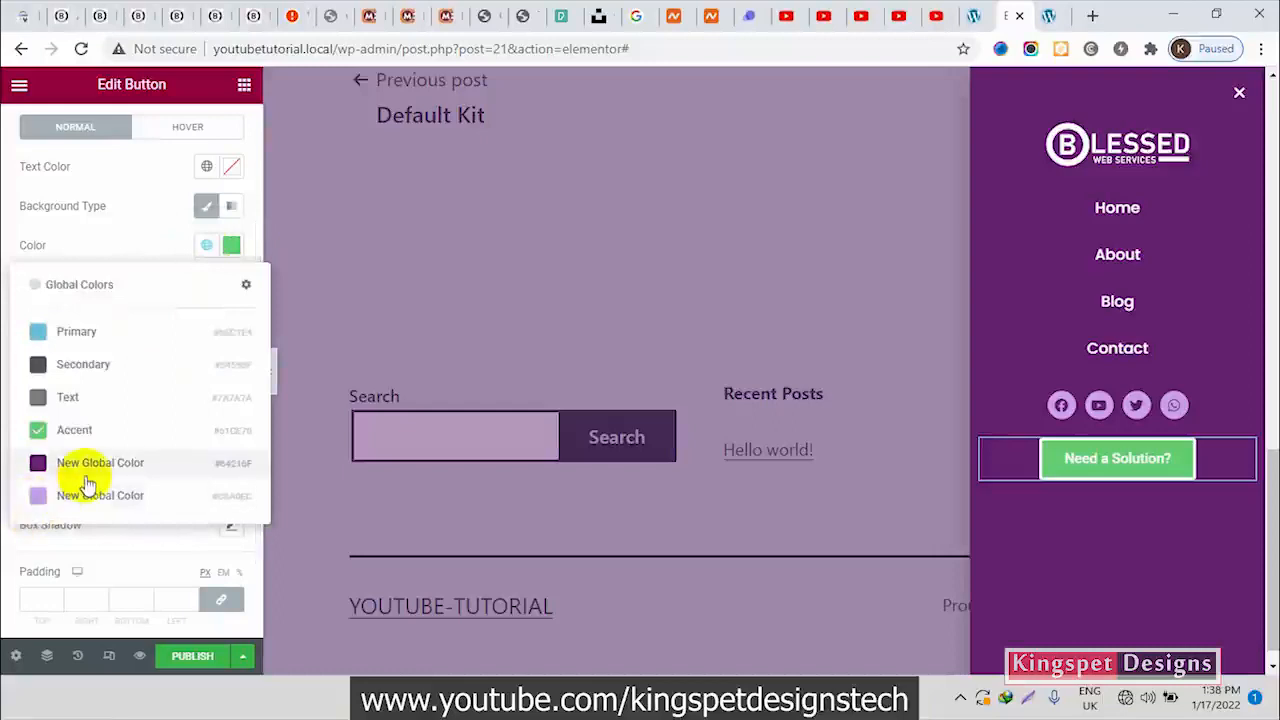
pyautogui.click(206, 246)
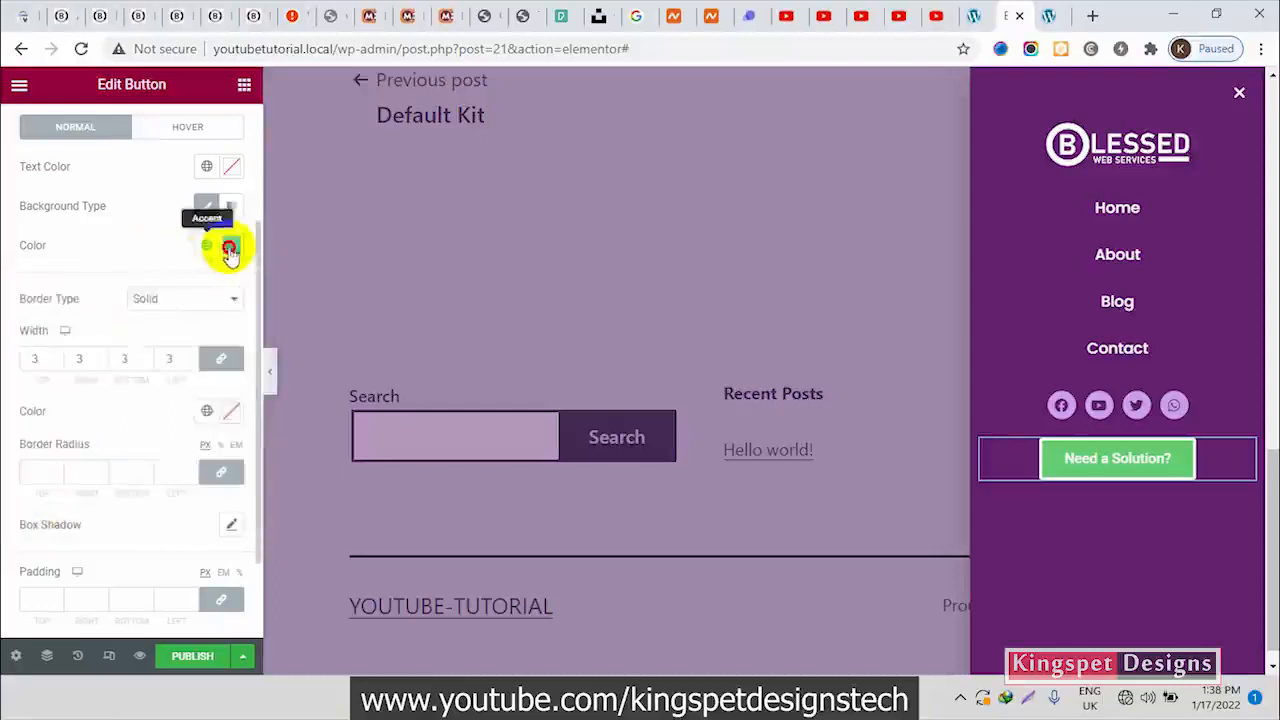
pyautogui.click(231, 245)
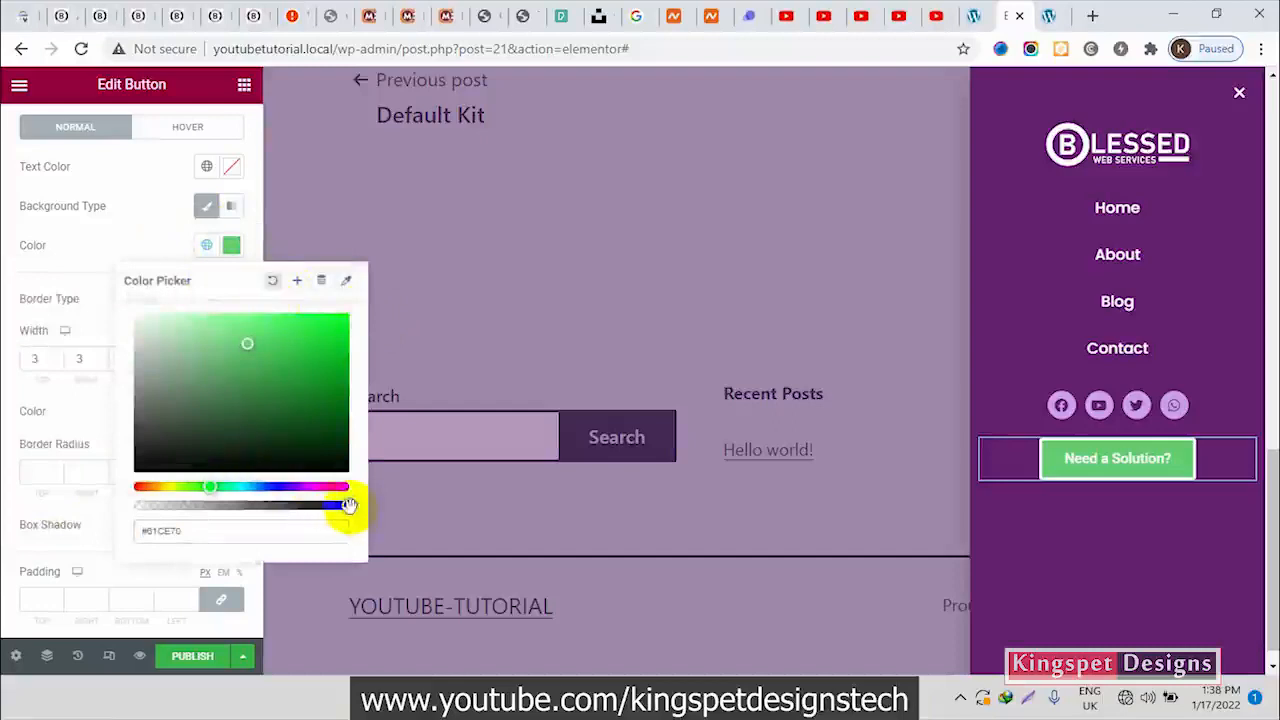
pyautogui.moveTo(348, 505); pyautogui.dragTo(5, 520)
pyautogui.click(133, 222)
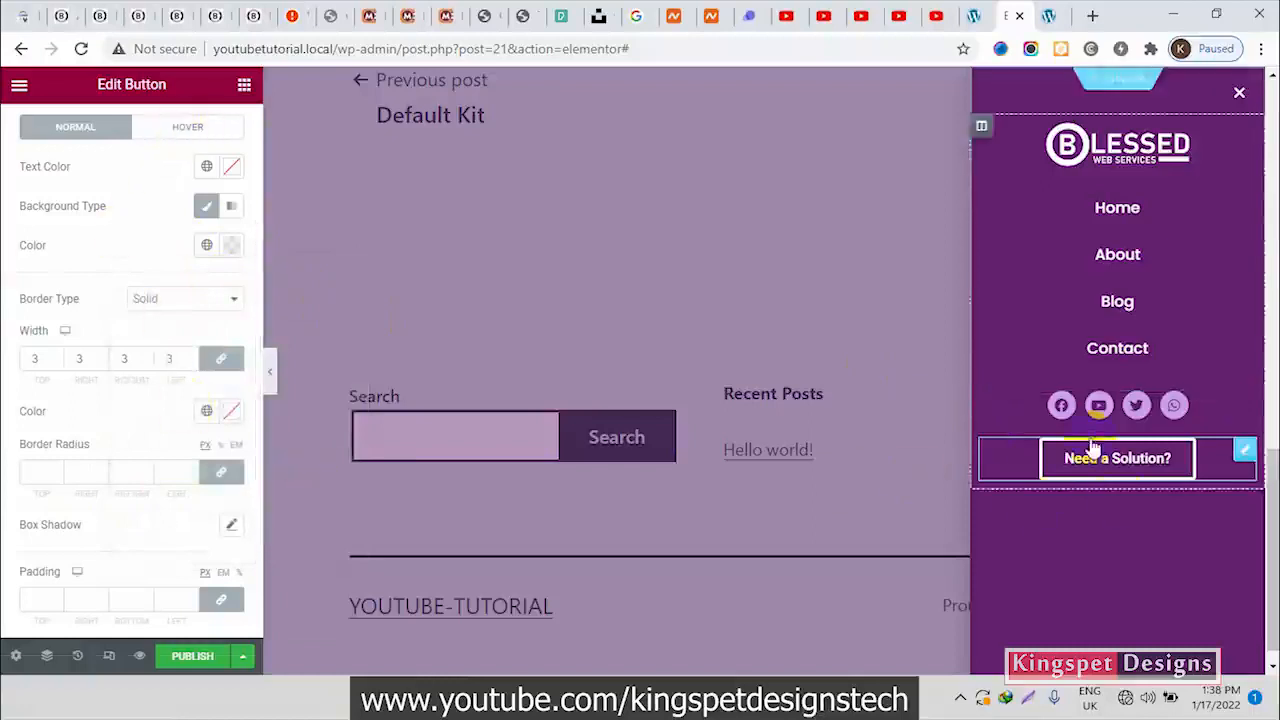
# Set the button's hover border color to fully transparent white (#FFFFFF00)
pyautogui.click(210, 134)
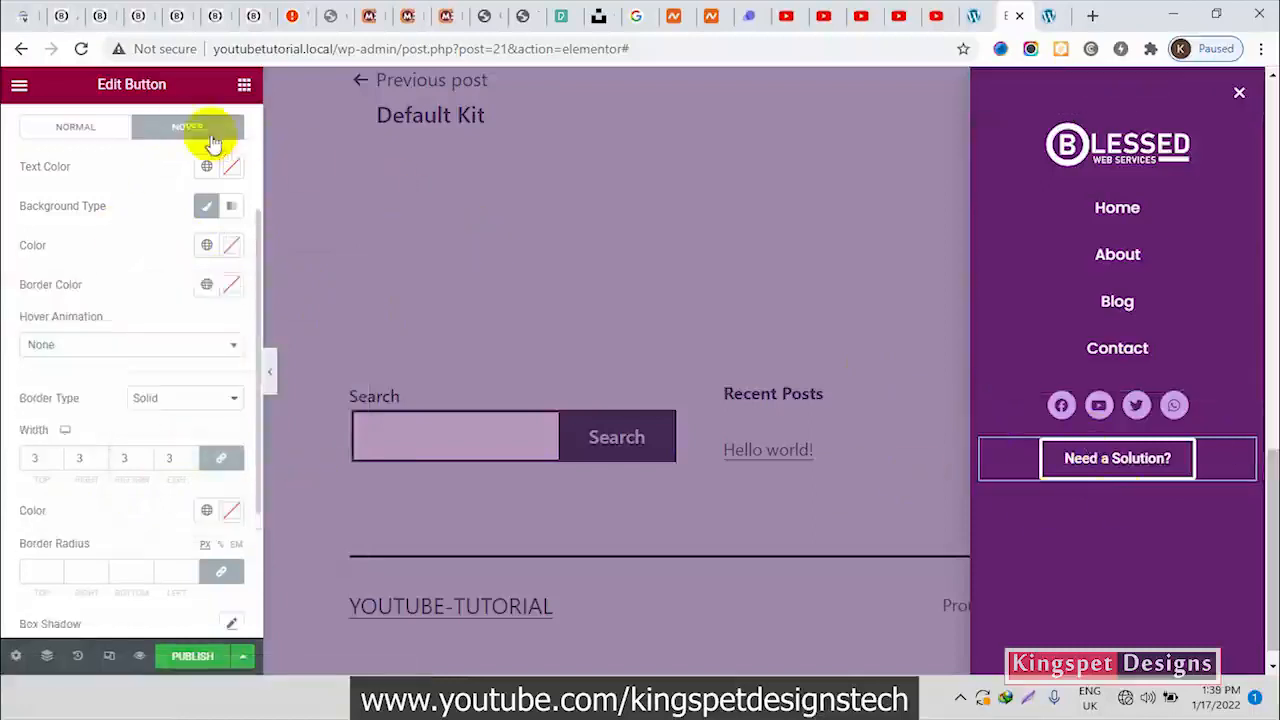
pyautogui.click(229, 286)
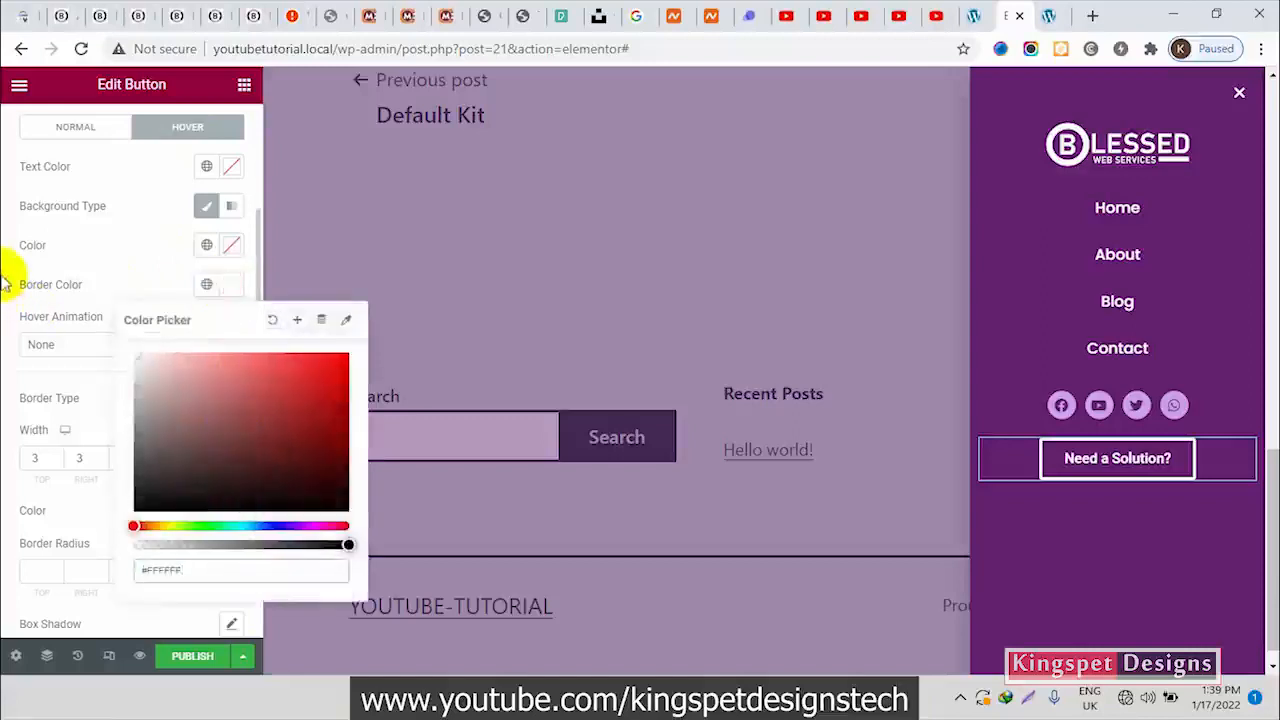
pyautogui.click(145, 262)
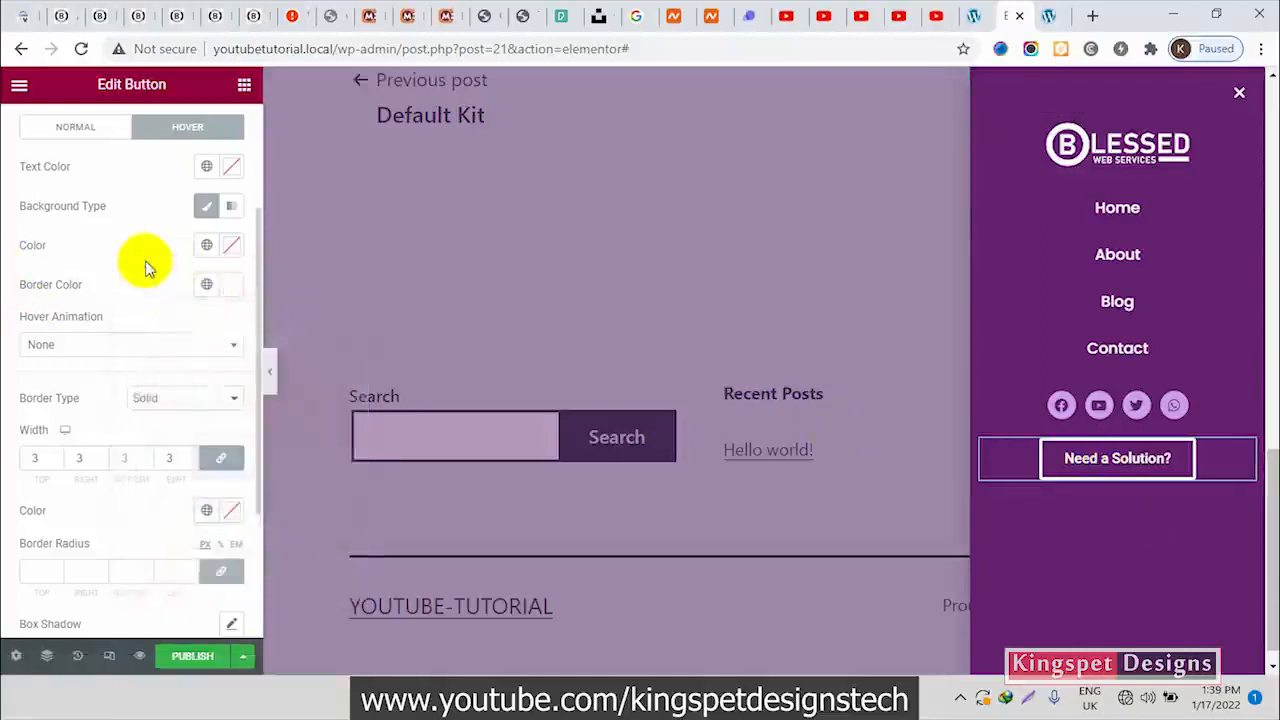
pyautogui.click(230, 285)
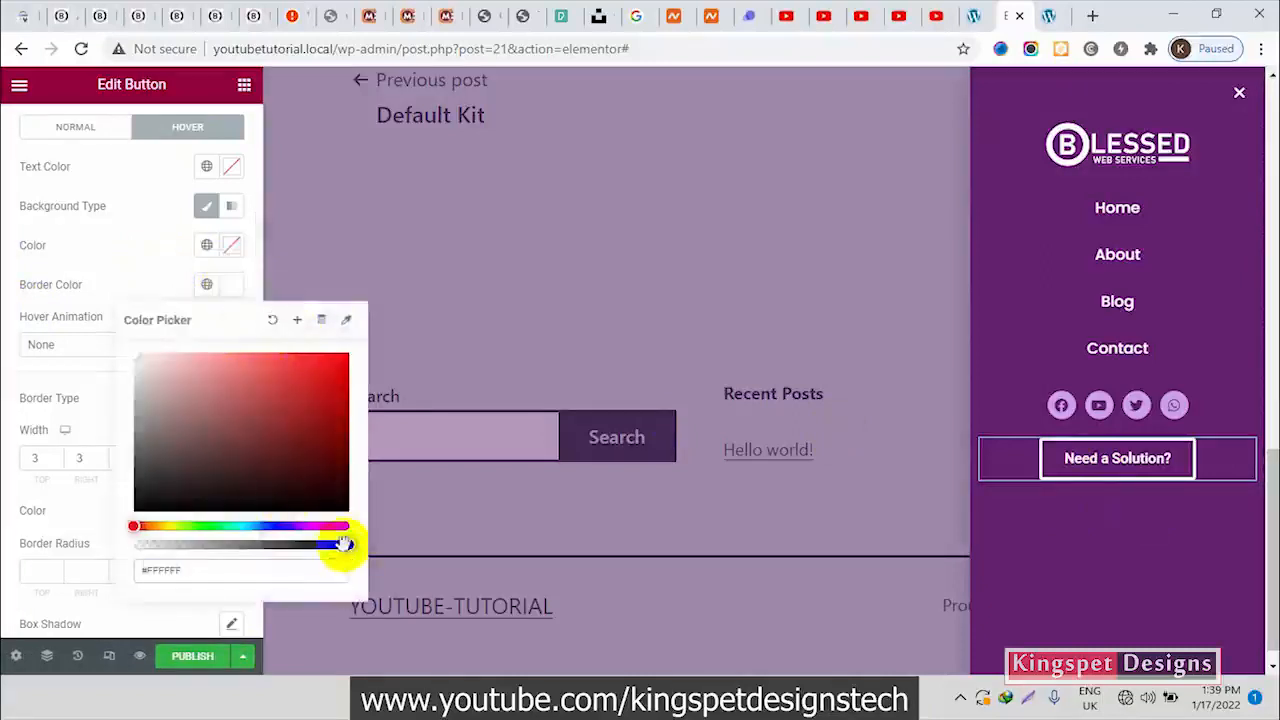
pyautogui.moveTo(345, 543); pyautogui.dragTo(114, 529)
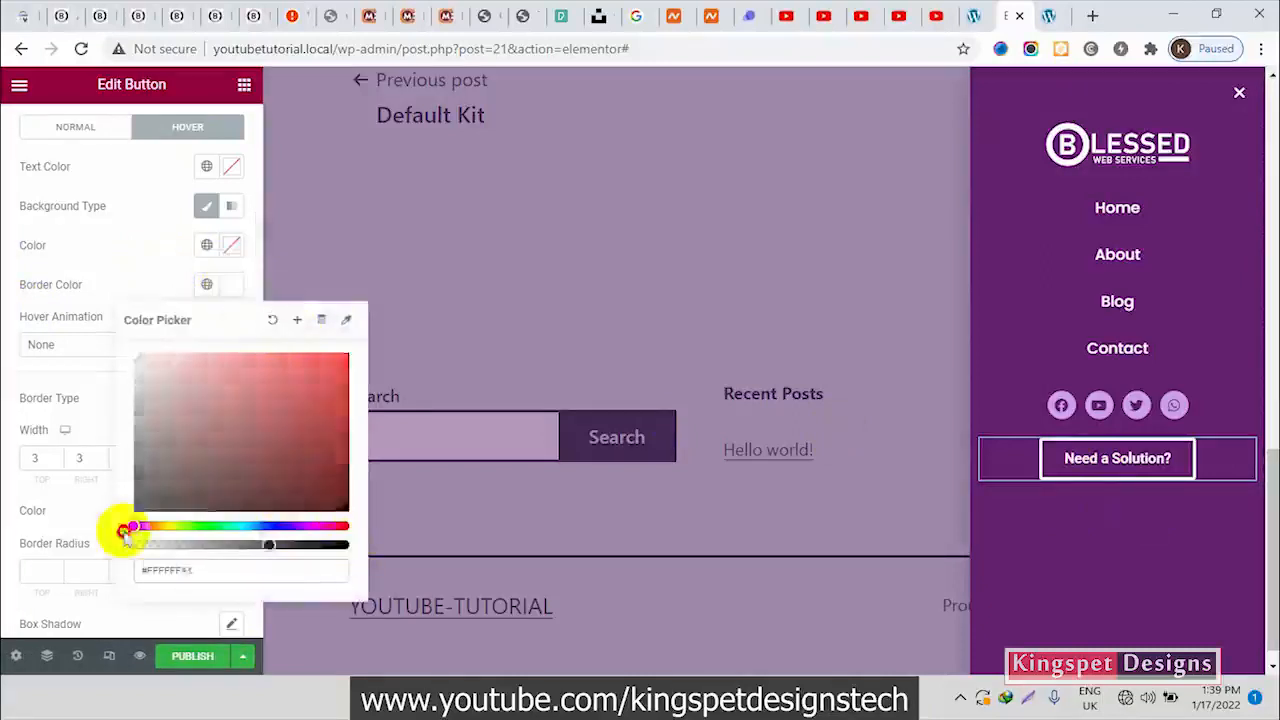
pyautogui.click(155, 245)
# Set the button's hover background to white (#FFFFFF) and its hover text to the dark purple global color
pyautogui.click(229, 255)
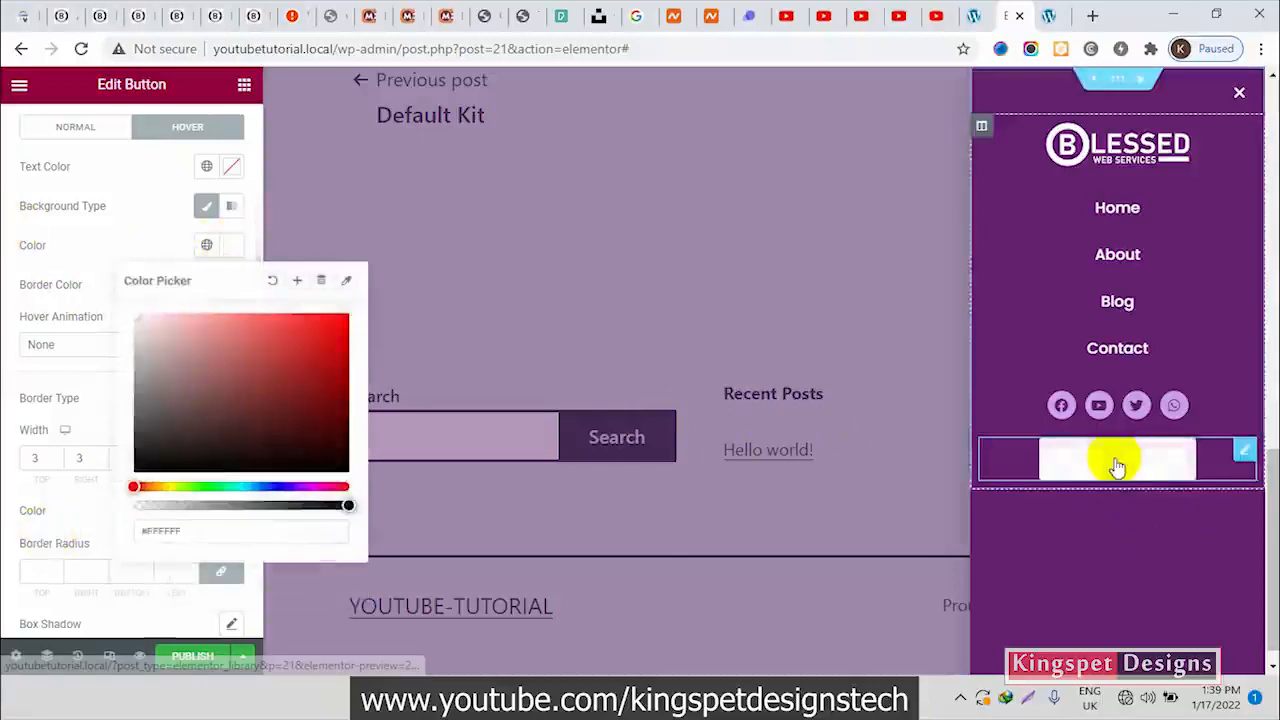
pyautogui.click(129, 243)
pyautogui.click(229, 166)
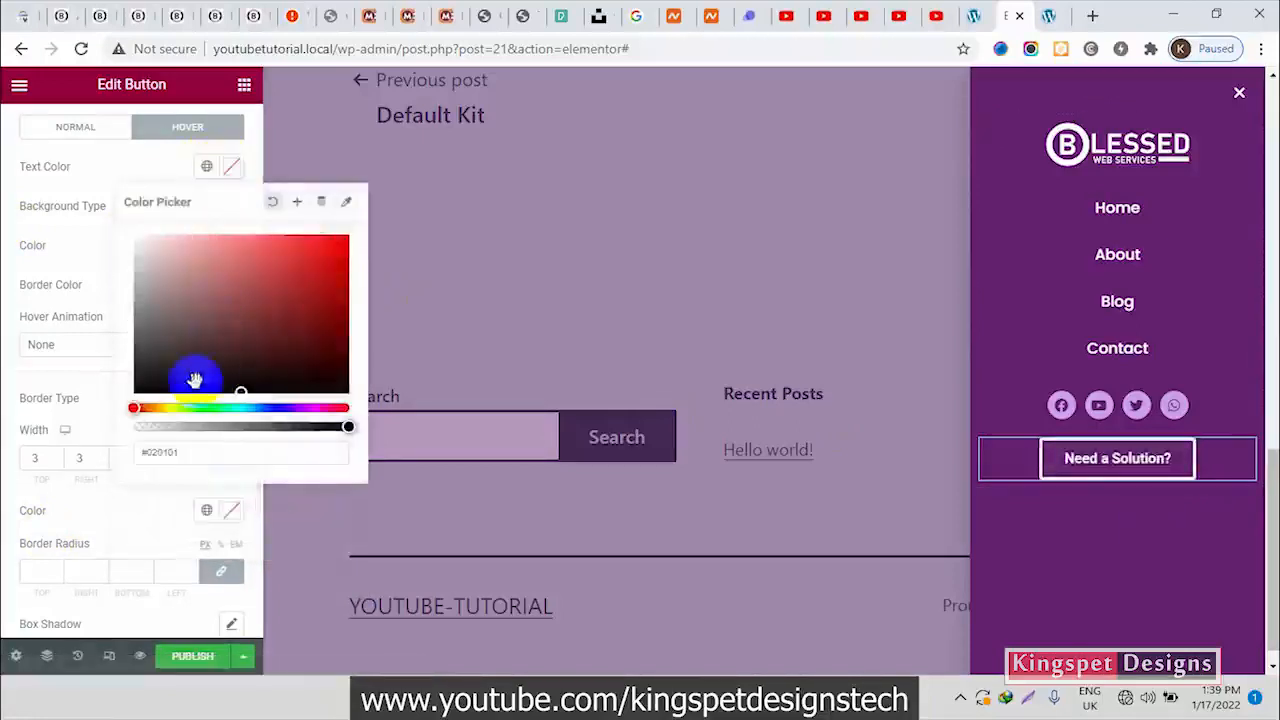
pyautogui.click(207, 172)
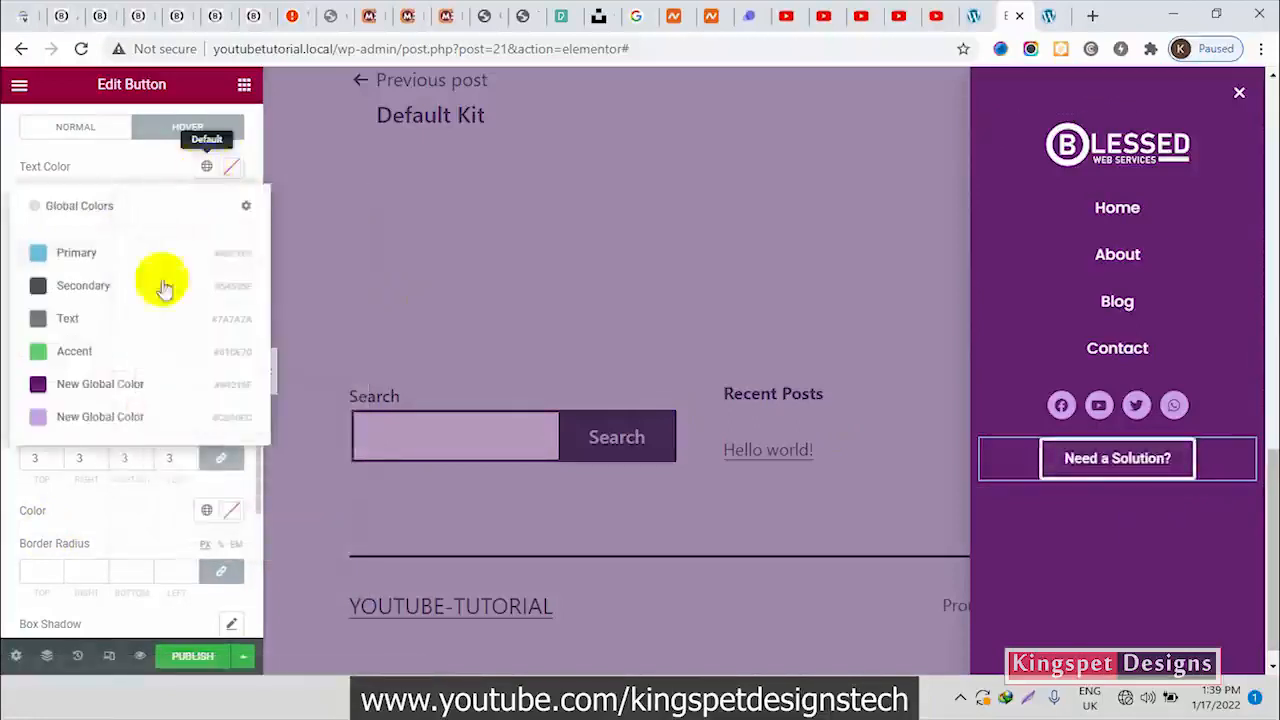
pyautogui.click(95, 383)
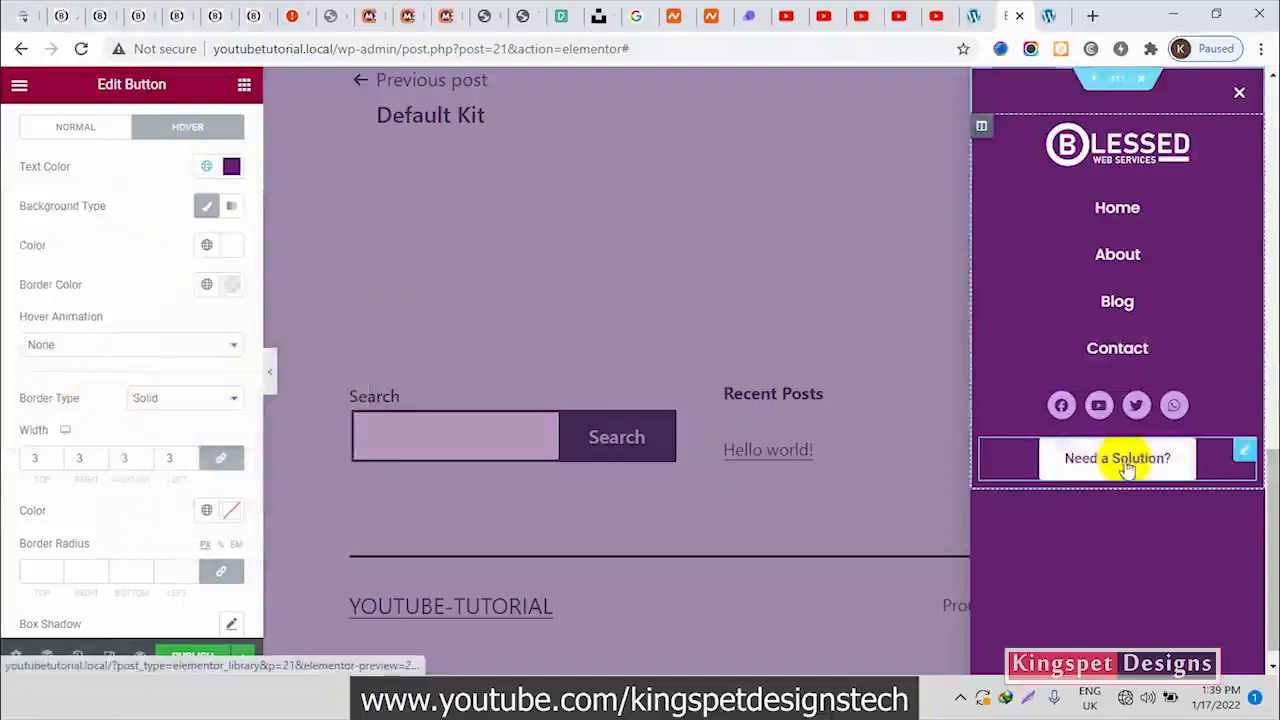
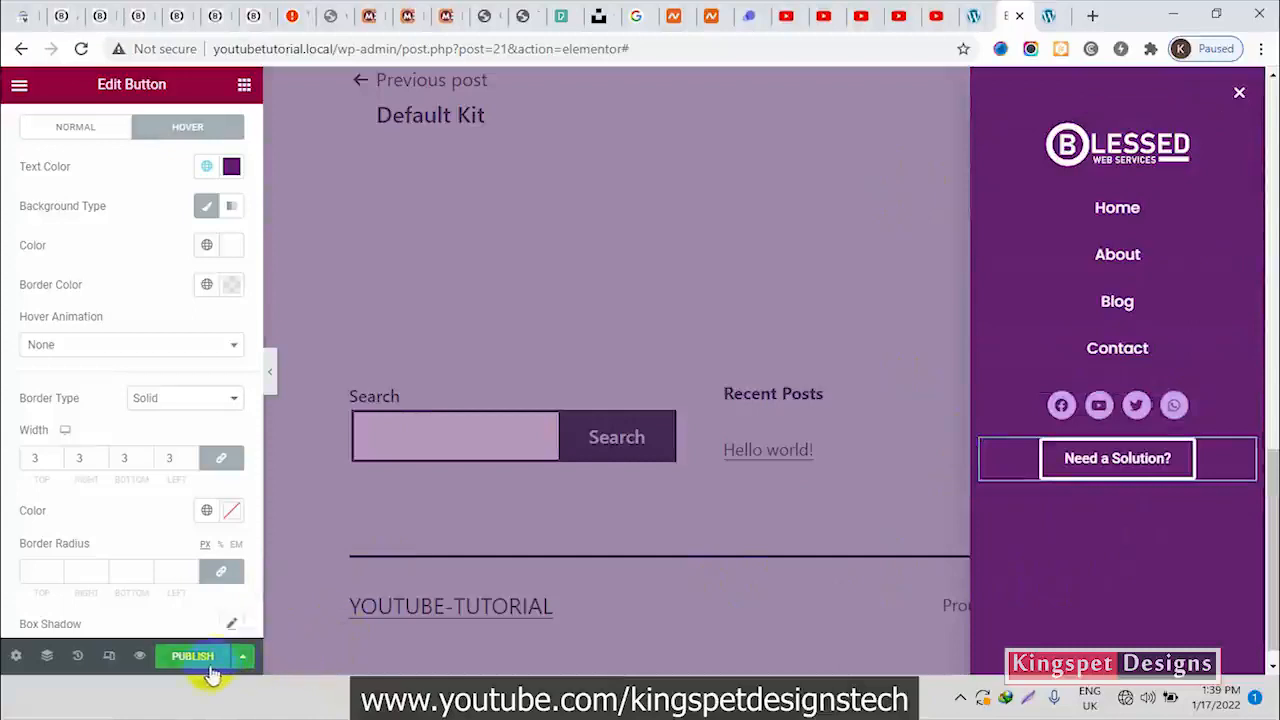
# Publish the popup without any display conditions by saving and closing the publish settings
pyautogui.click(244, 659)
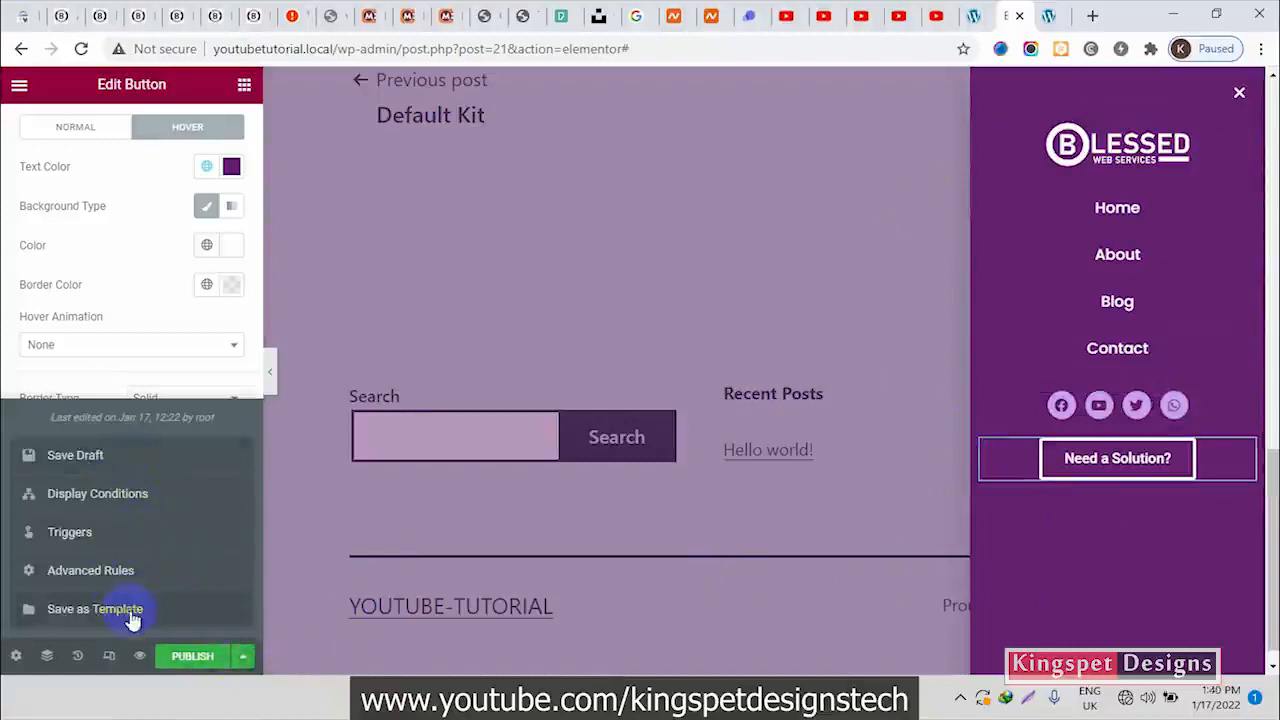
pyautogui.click(202, 656)
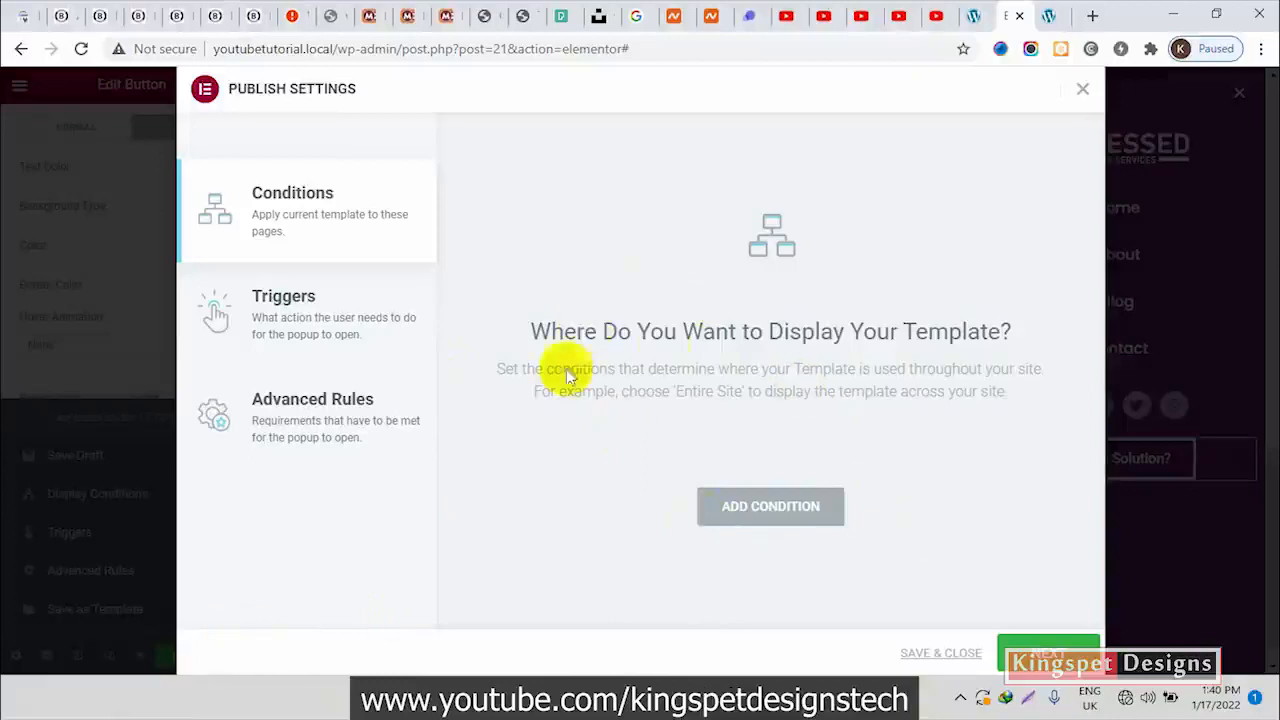
pyautogui.click(1083, 91)
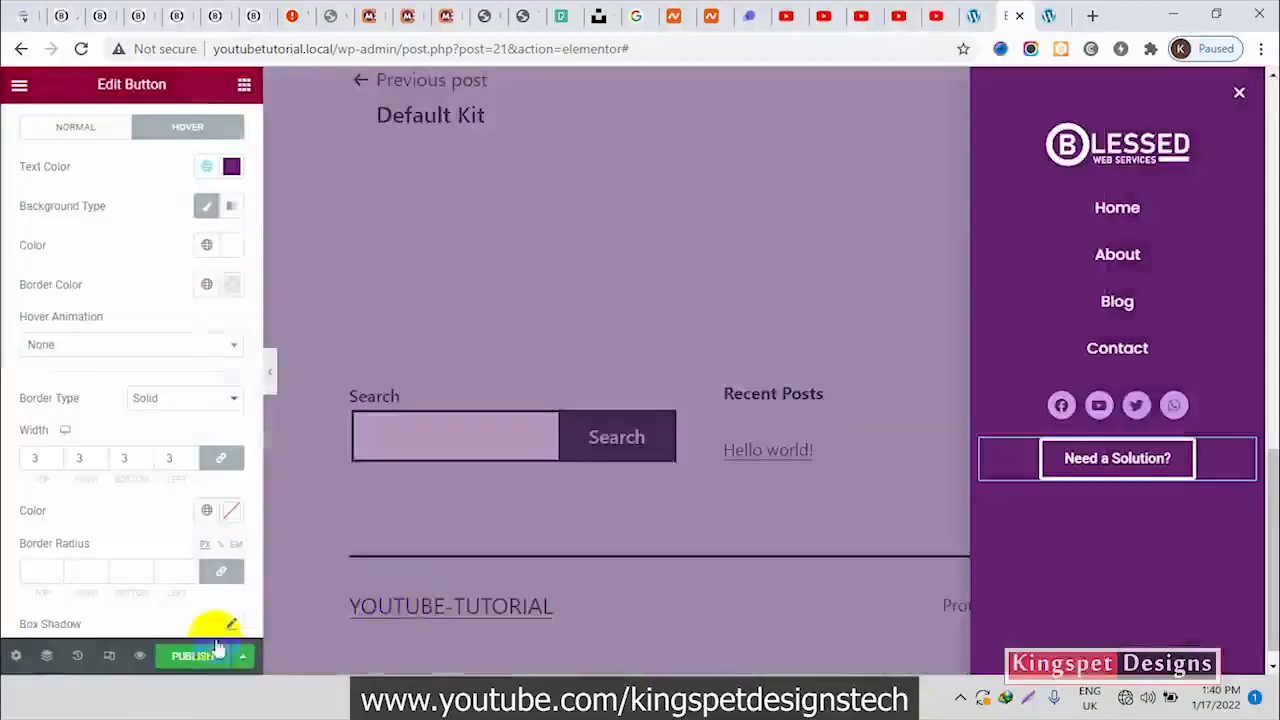
pyautogui.click(195, 657)
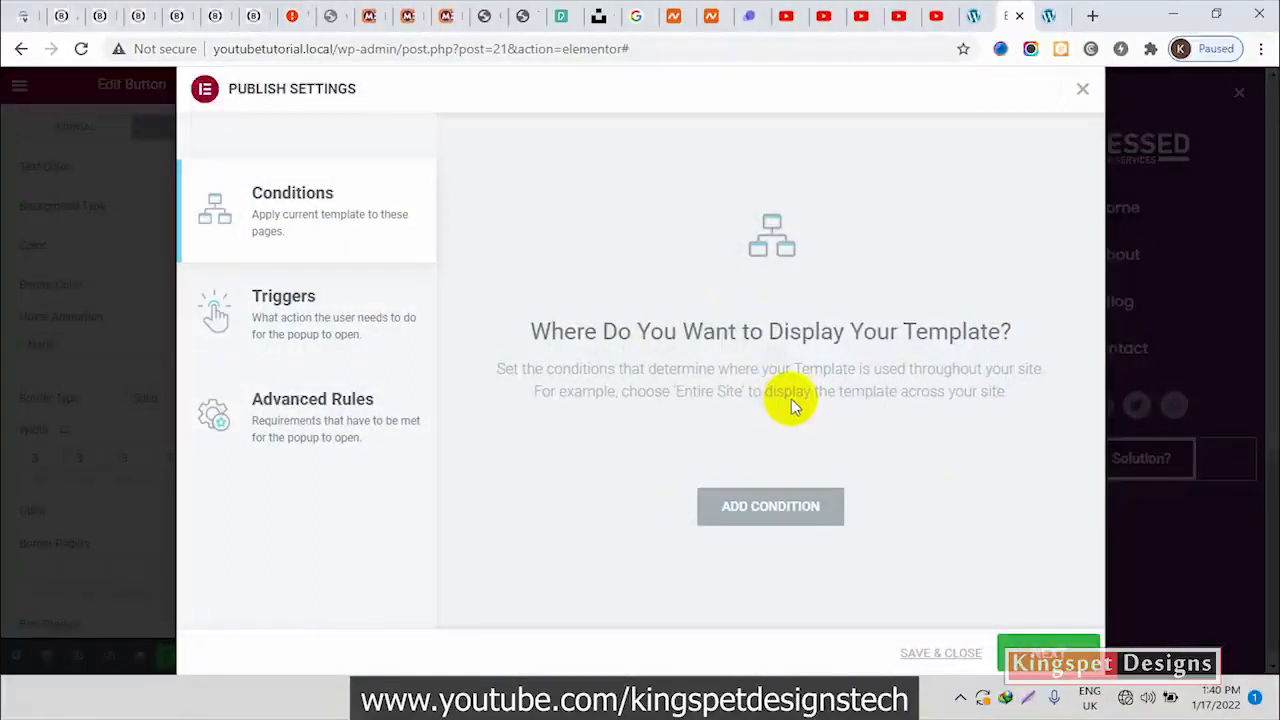
pyautogui.click(940, 654)
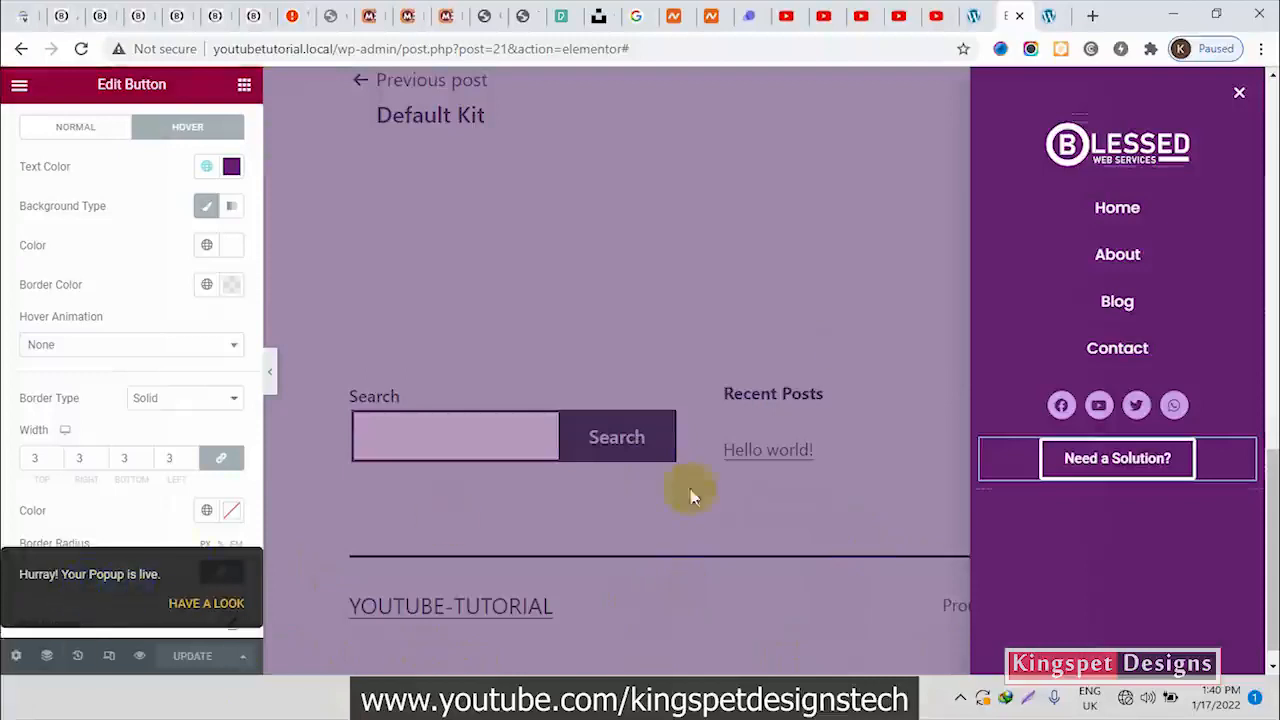
# Reload the live site's home page and examine its current header
pyautogui.click(980, 16)
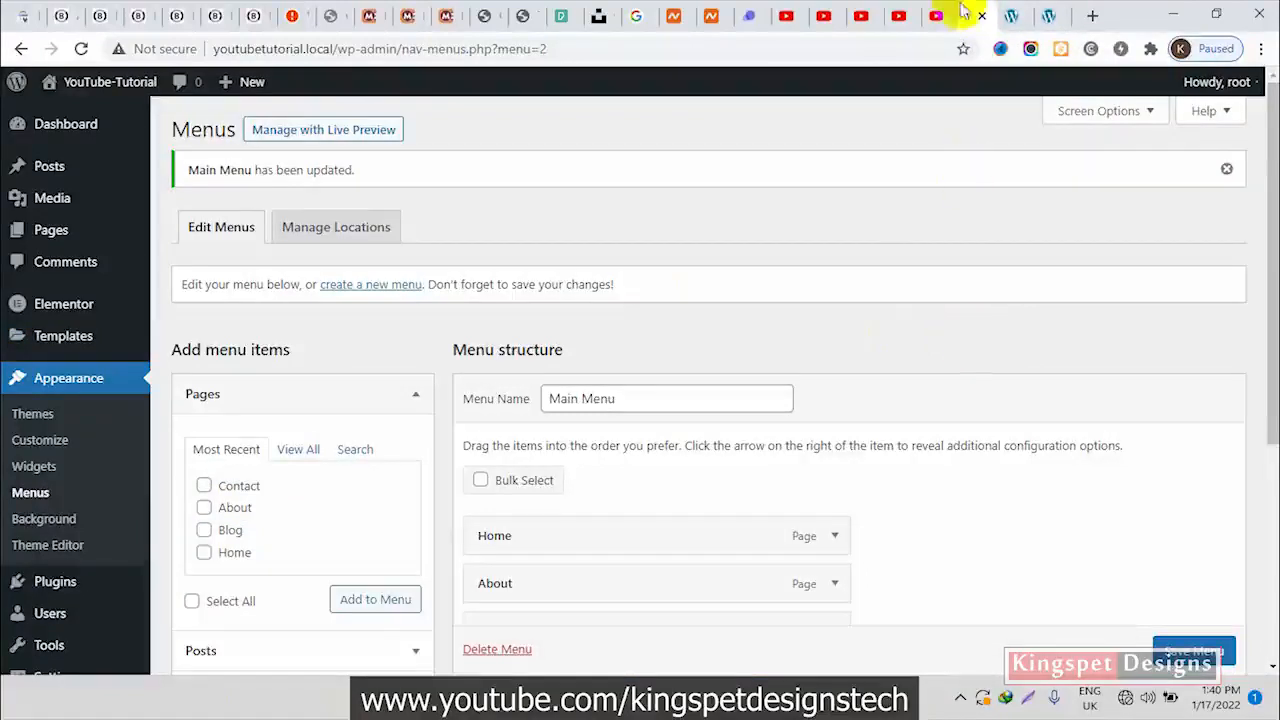
pyautogui.click(1047, 14)
pyautogui.click(81, 48)
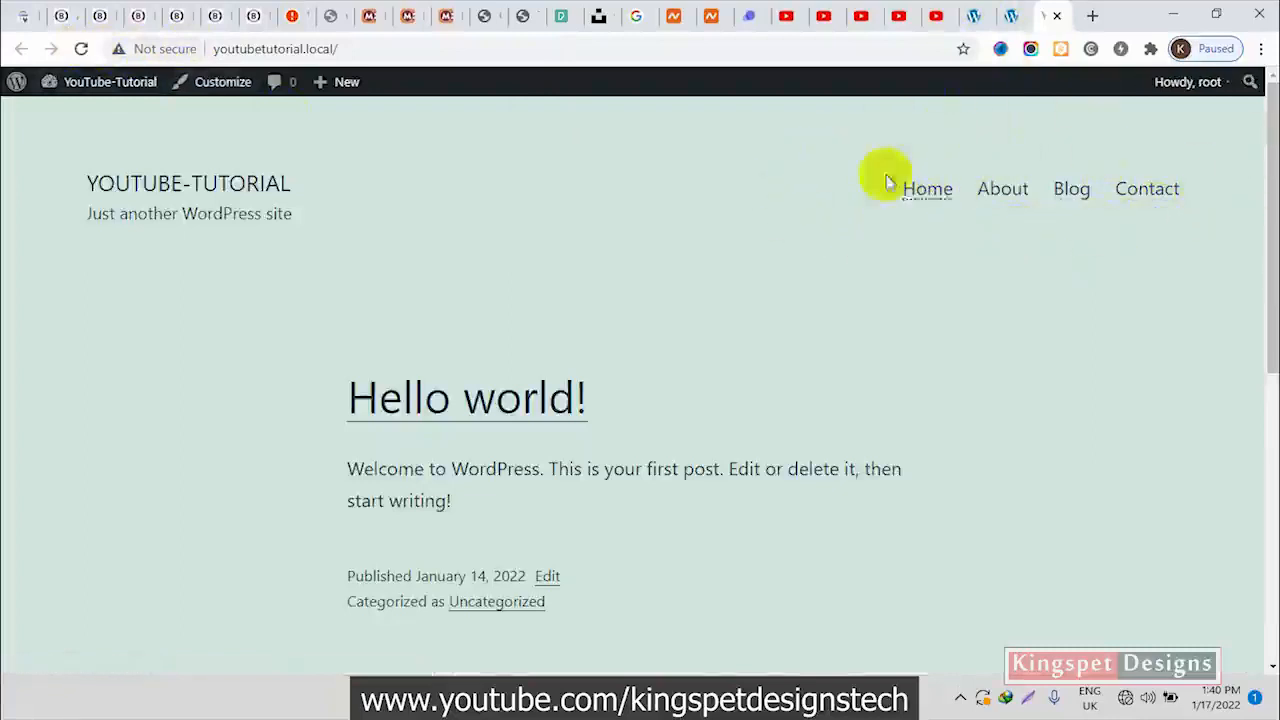
pyautogui.click(1008, 15)
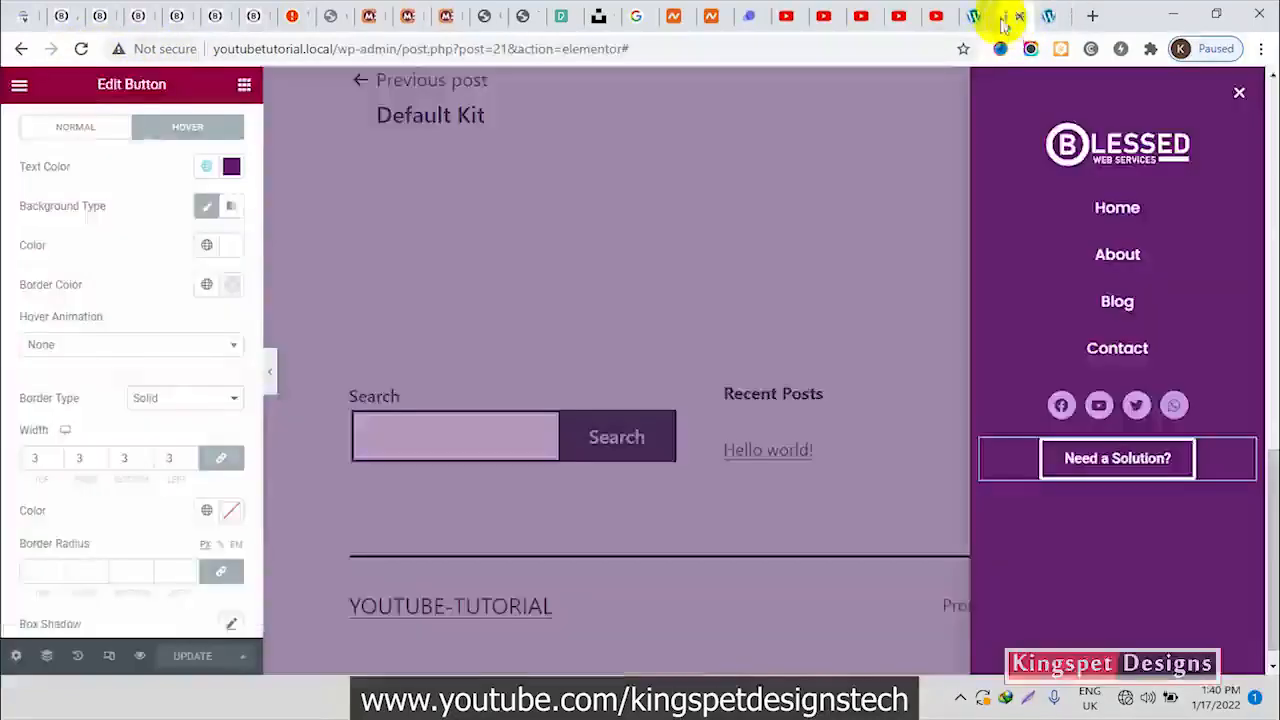
# Open the form for adding a new Elementor template in a separate browser tab from the WordPress dashboard
pyautogui.click(974, 15)
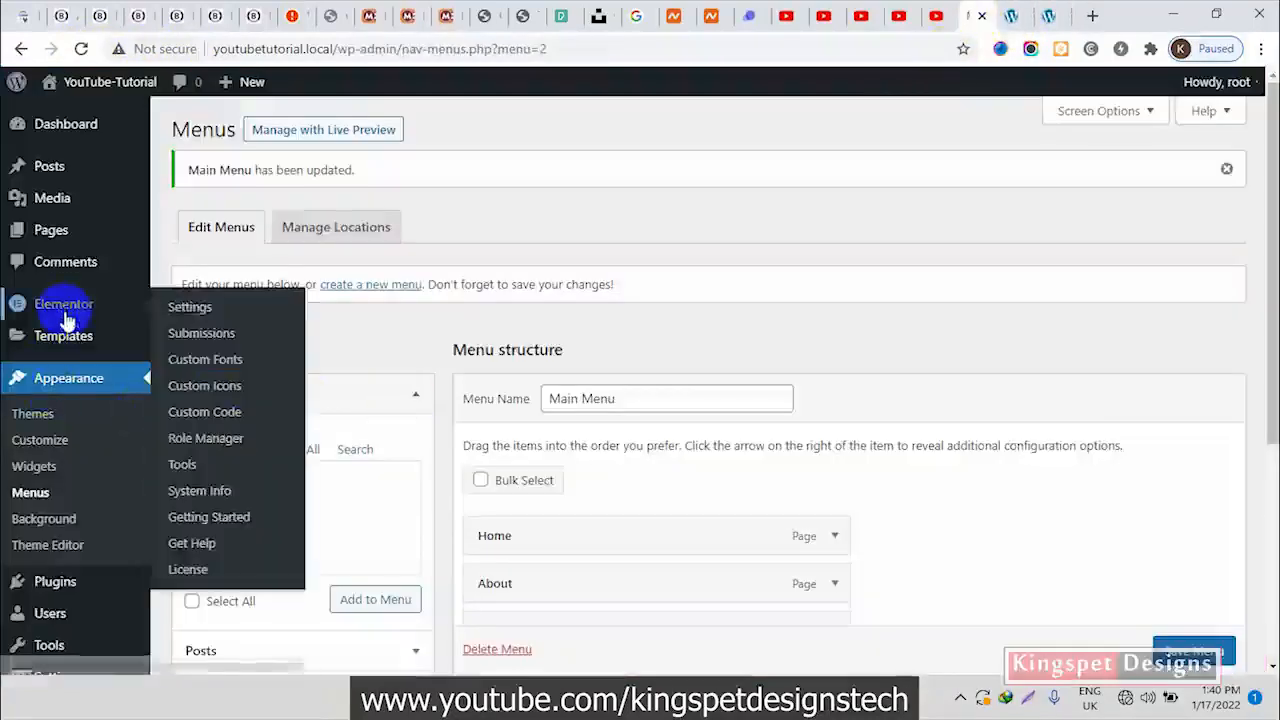
pyautogui.moveTo(64, 345)
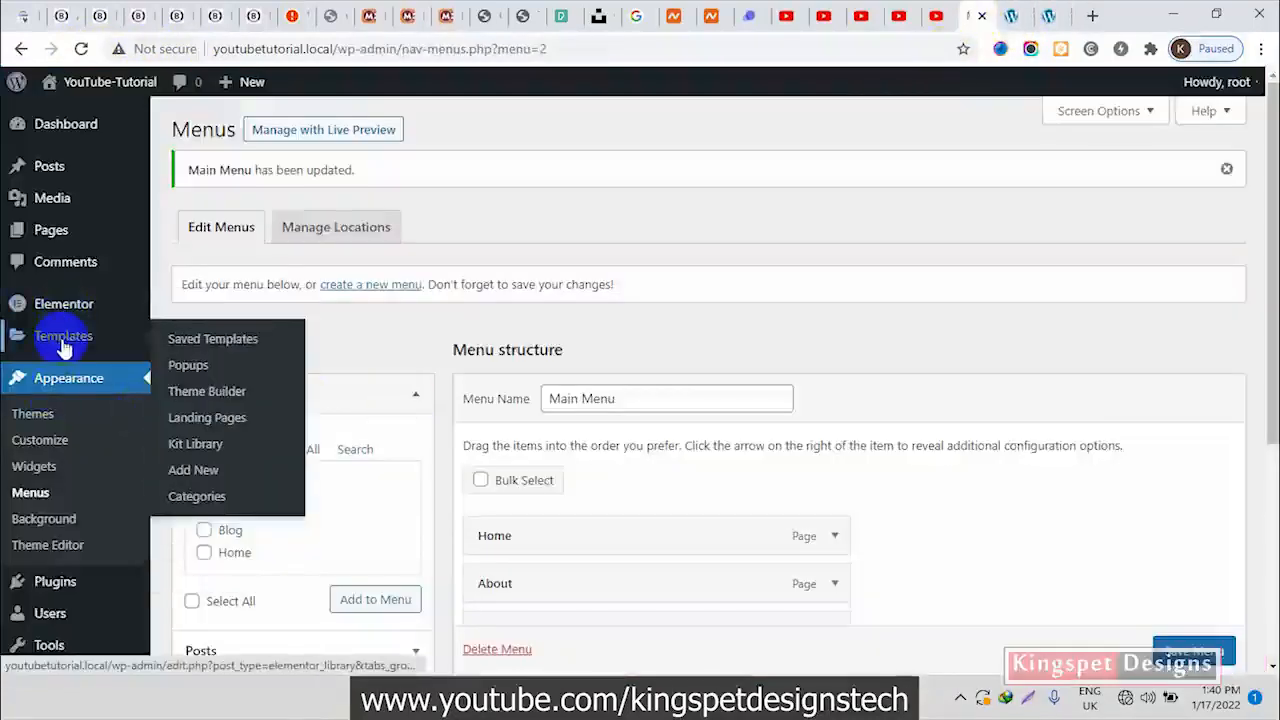
pyautogui.rightClick(205, 481)
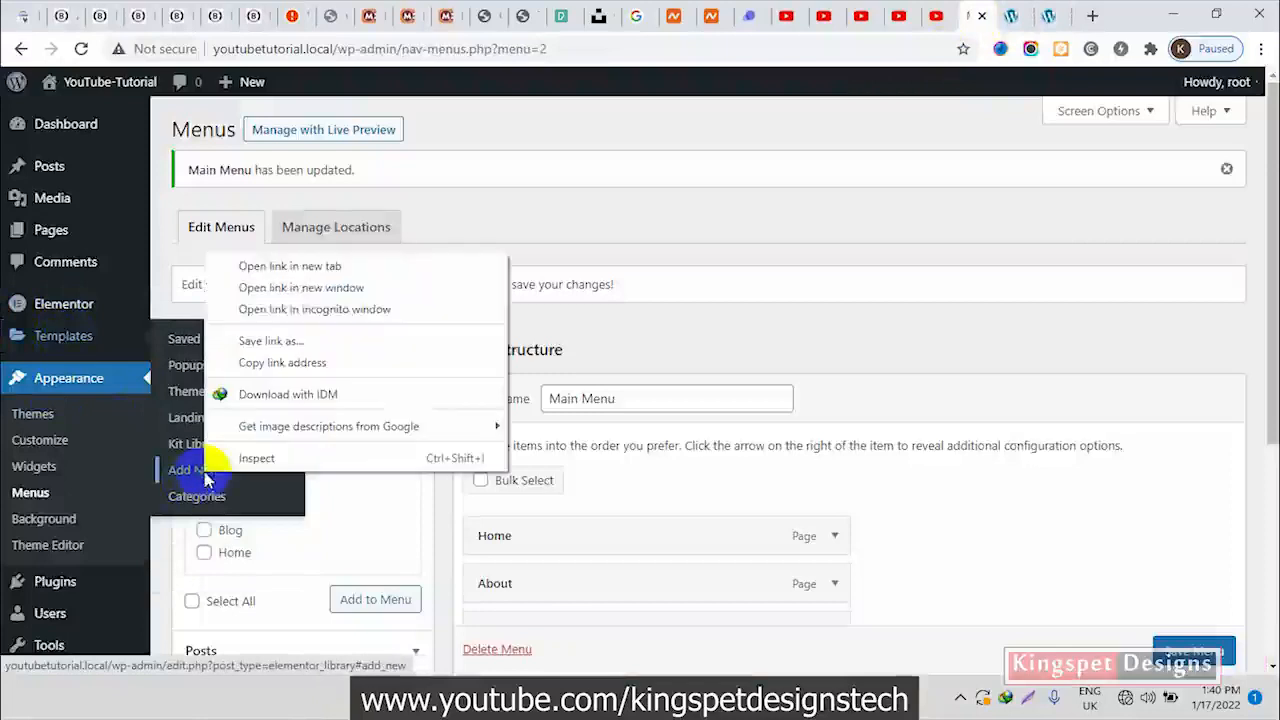
pyautogui.click(300, 264)
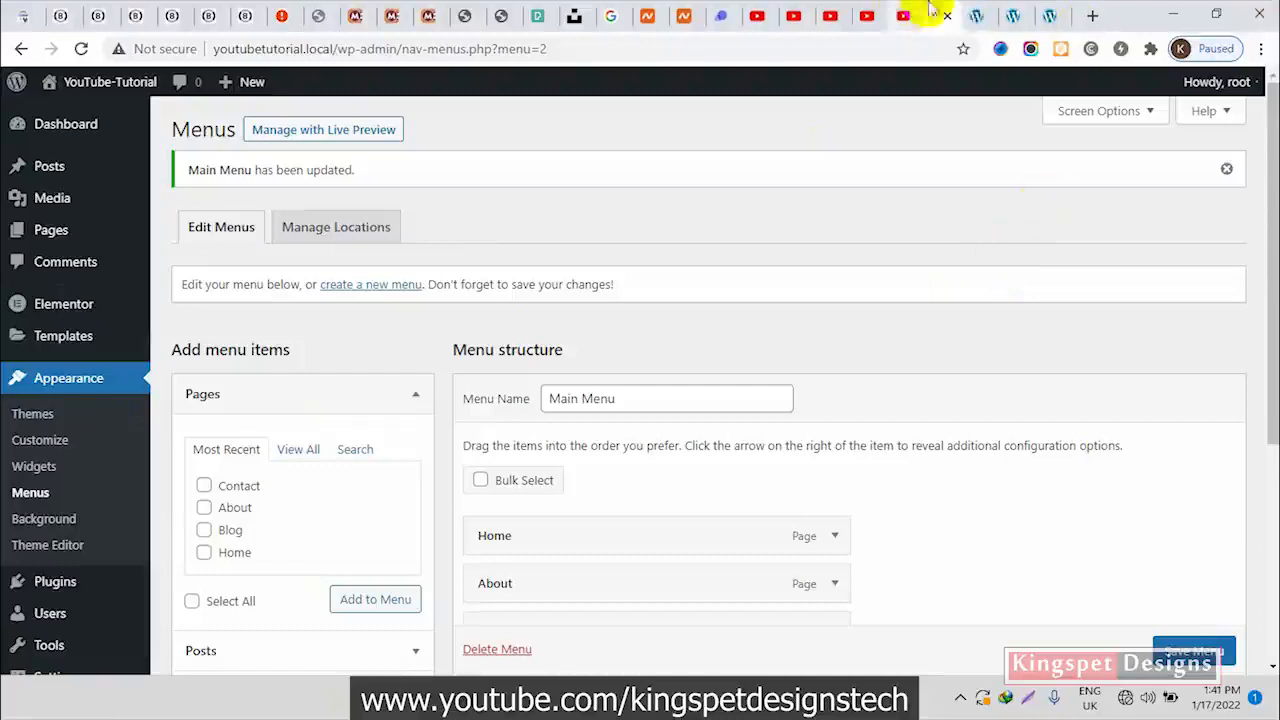
pyautogui.click(979, 12)
# Create a new template of type Header named "Header Main"
pyautogui.click(880, 378)
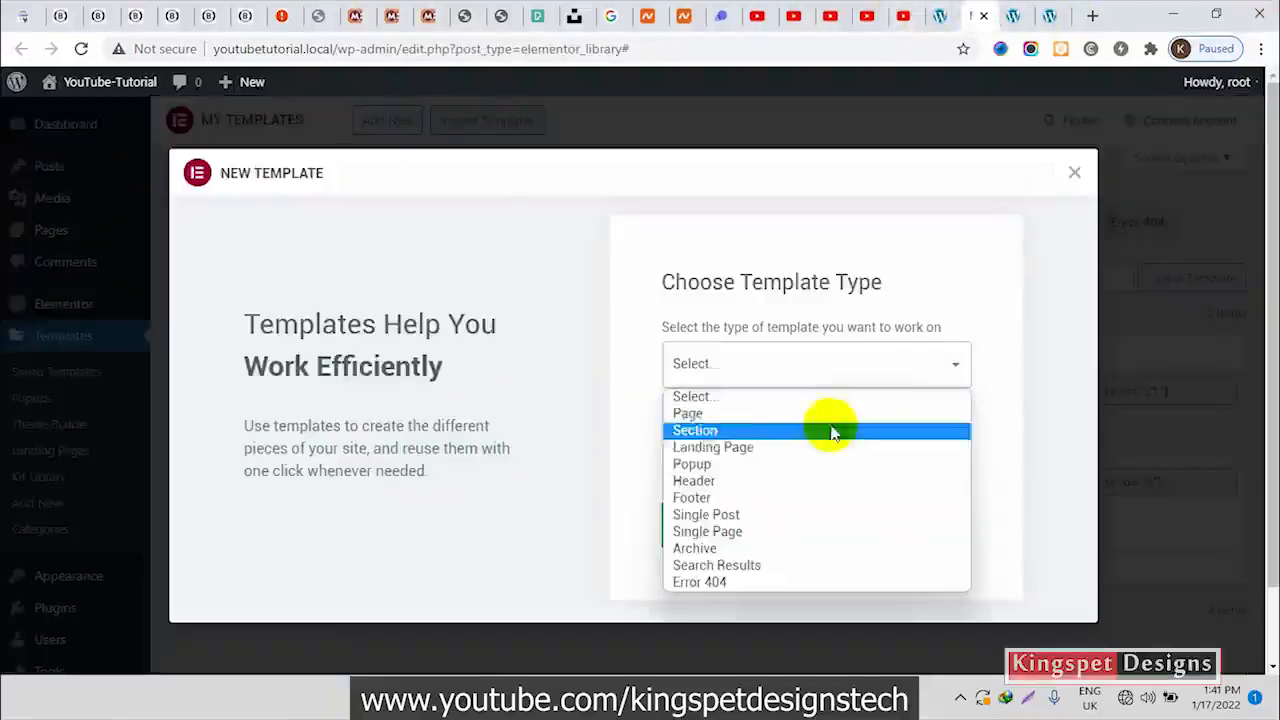
pyautogui.click(795, 483)
pyautogui.click(803, 462)
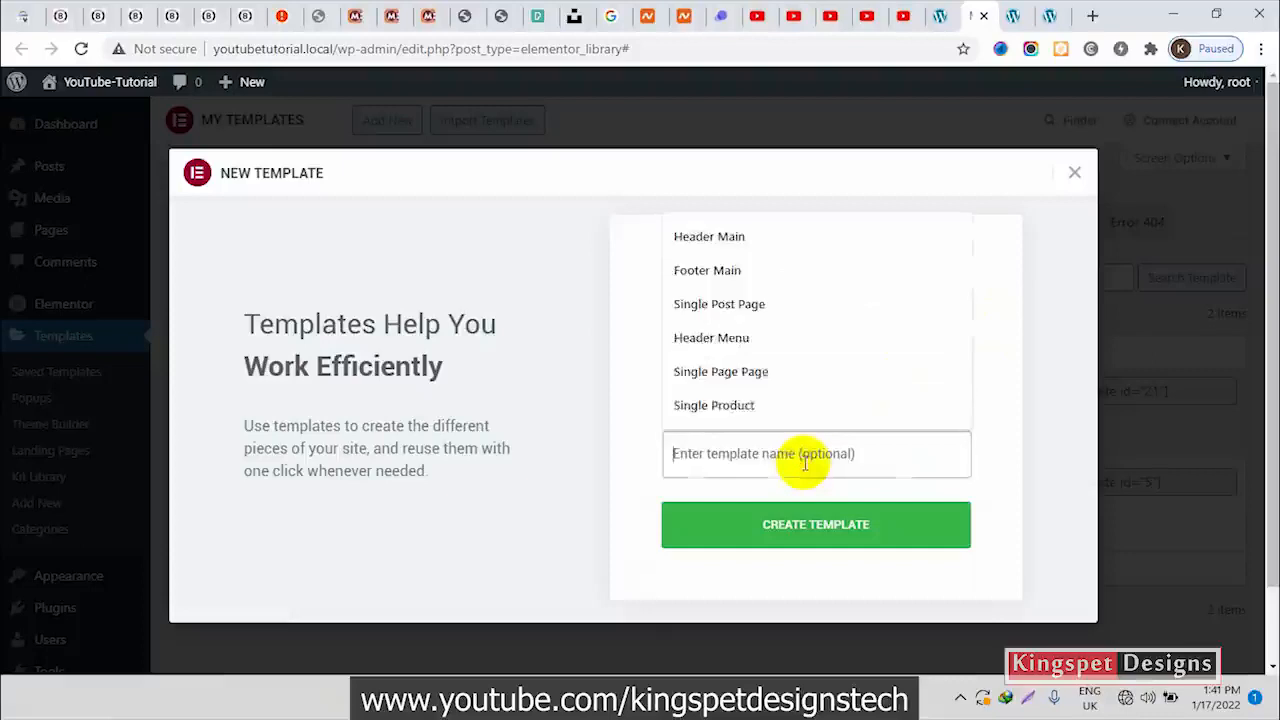
pyautogui.click(771, 247)
pyautogui.click(820, 535)
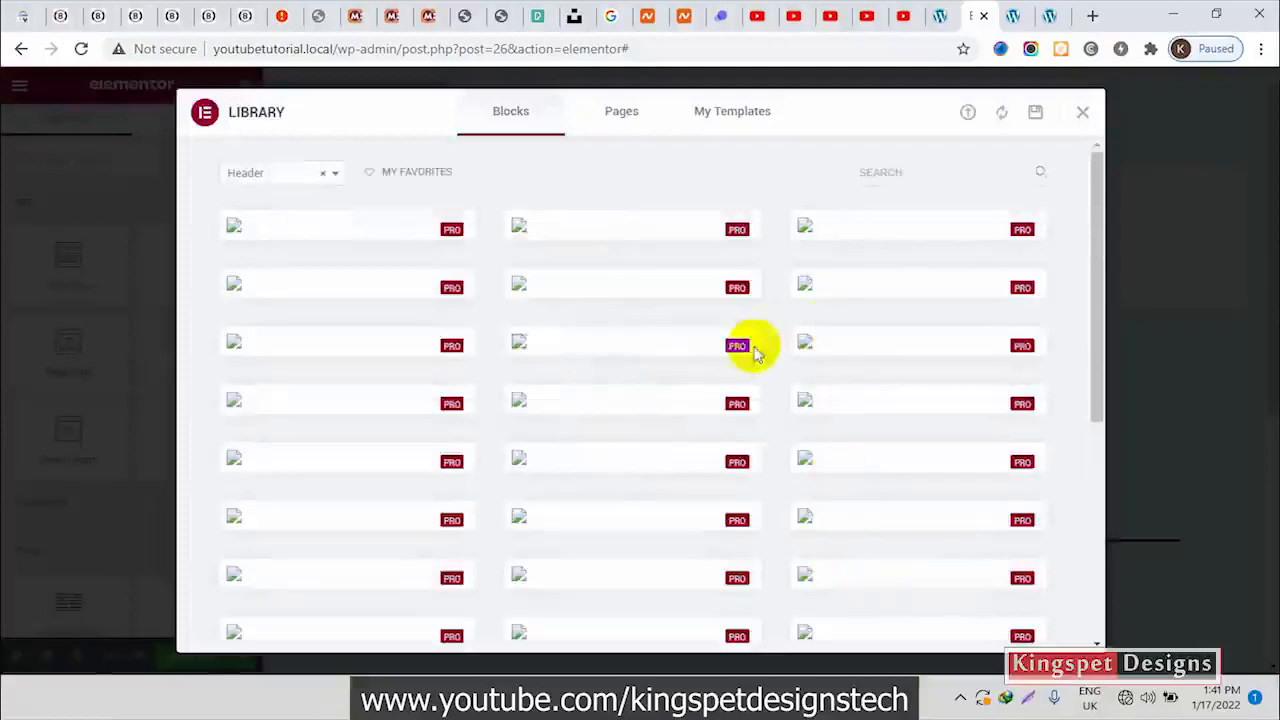
# Dismiss the block library and add a section with two equal columns to the header
pyautogui.click(1080, 112)
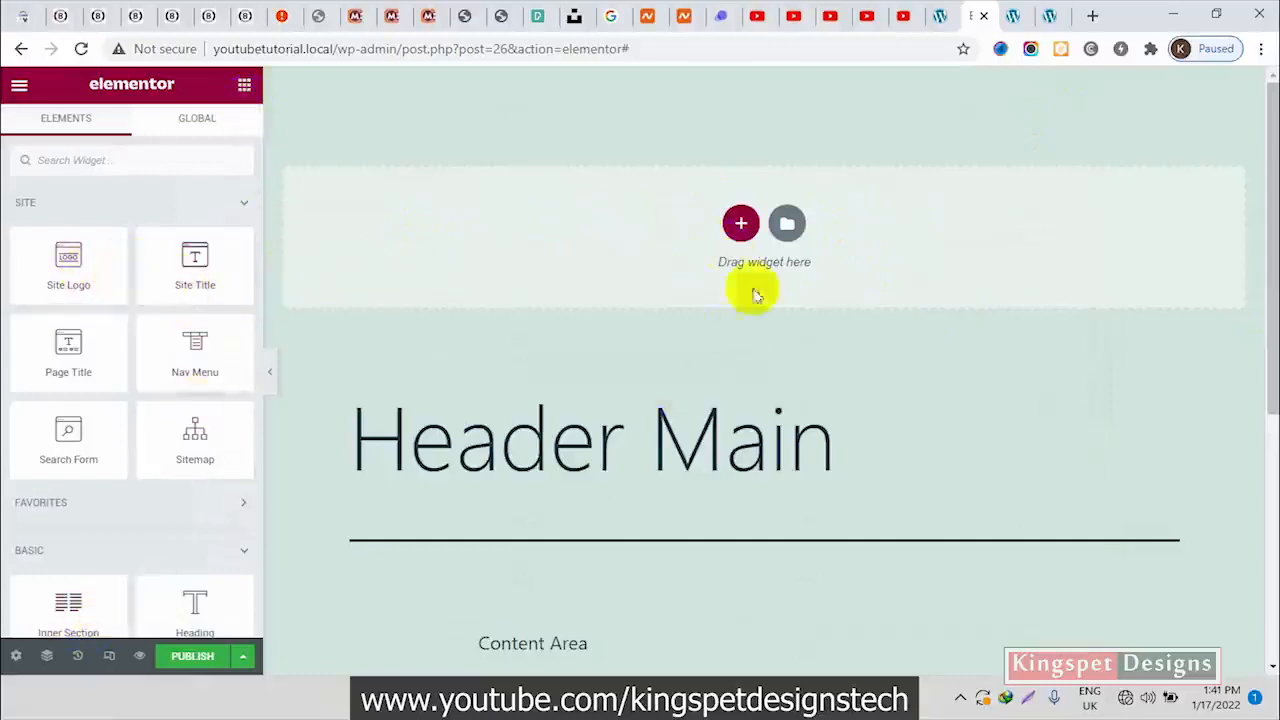
pyautogui.click(740, 224)
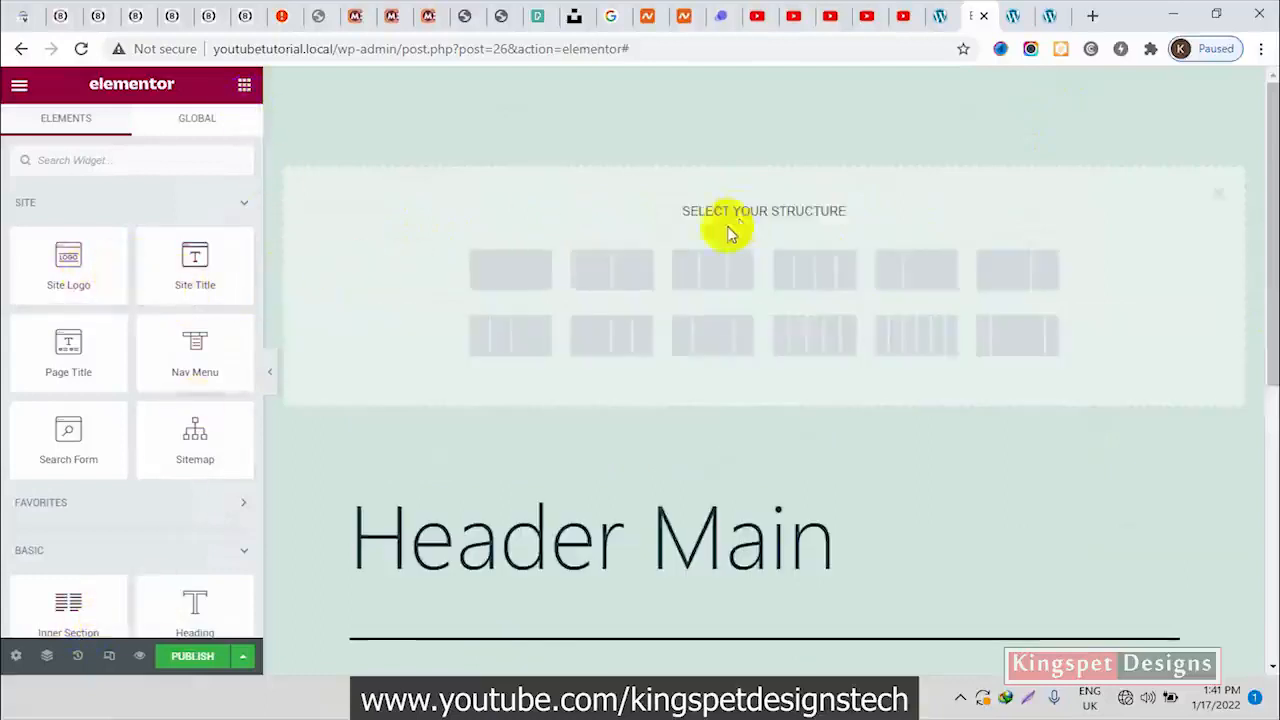
pyautogui.click(633, 272)
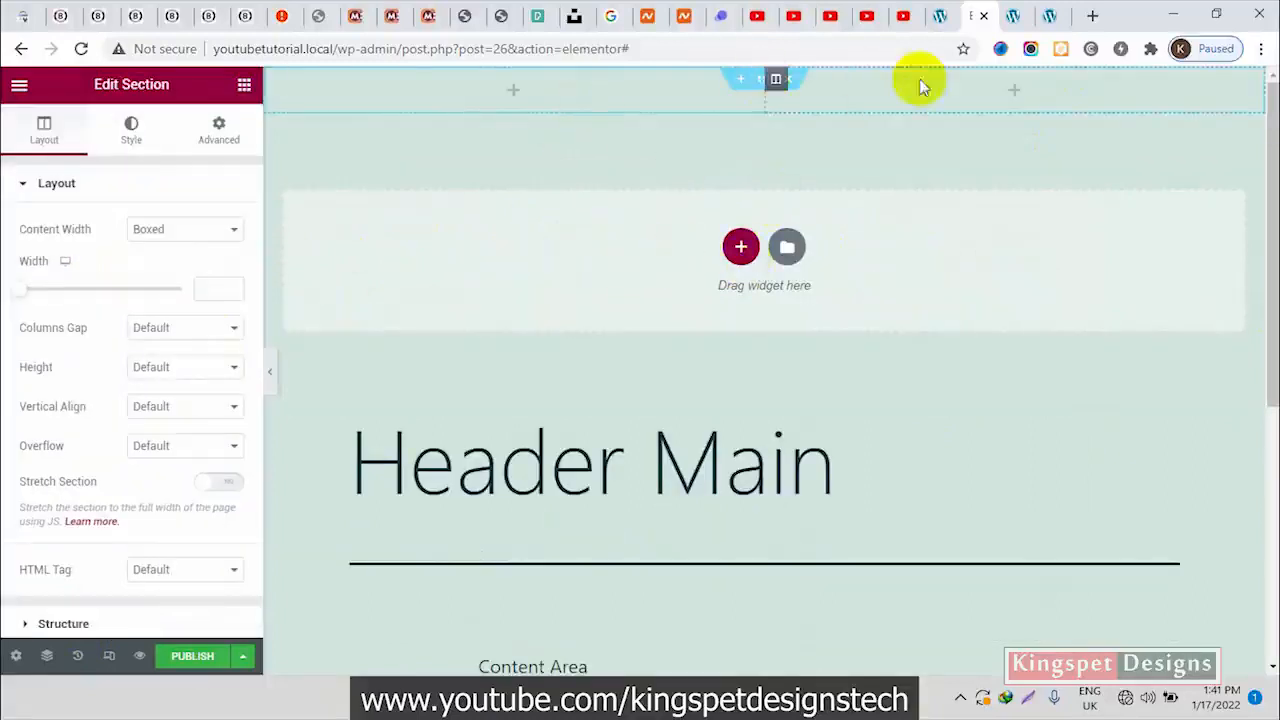
# Close the popup menu on the reference Blessed Web Services site and examine its header layout
pyautogui.click(133, 14)
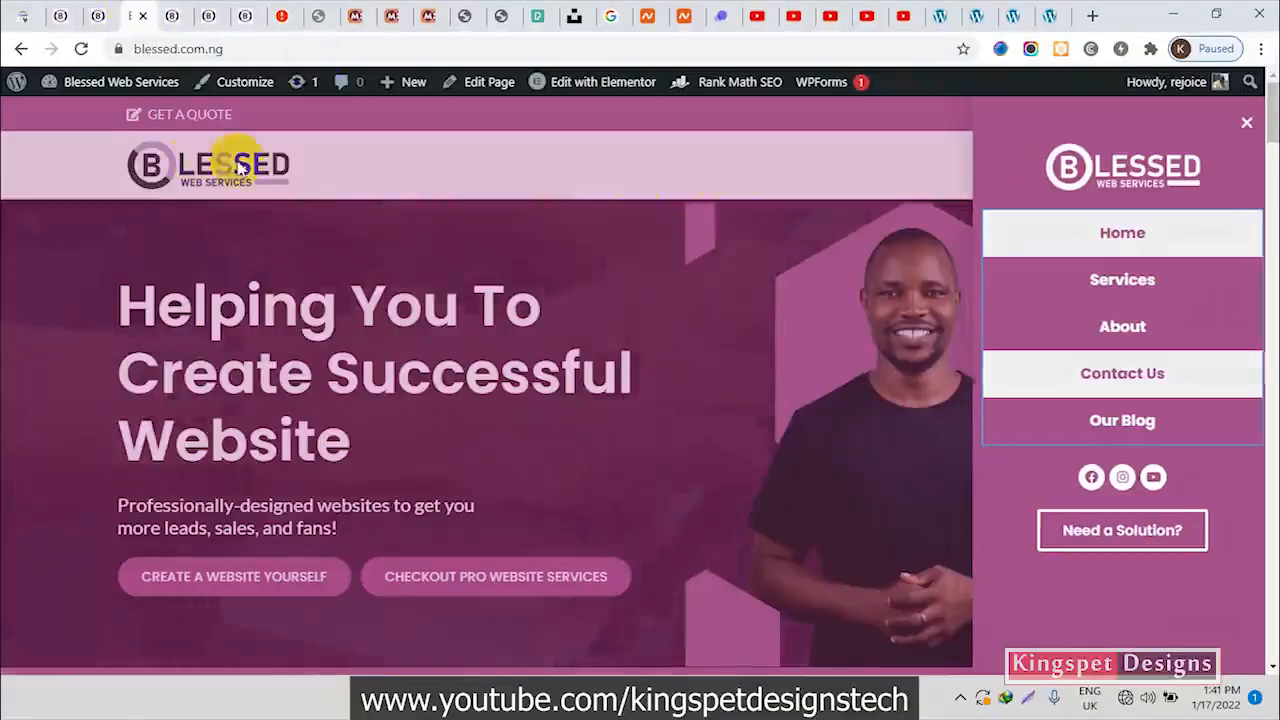
pyautogui.click(240, 168)
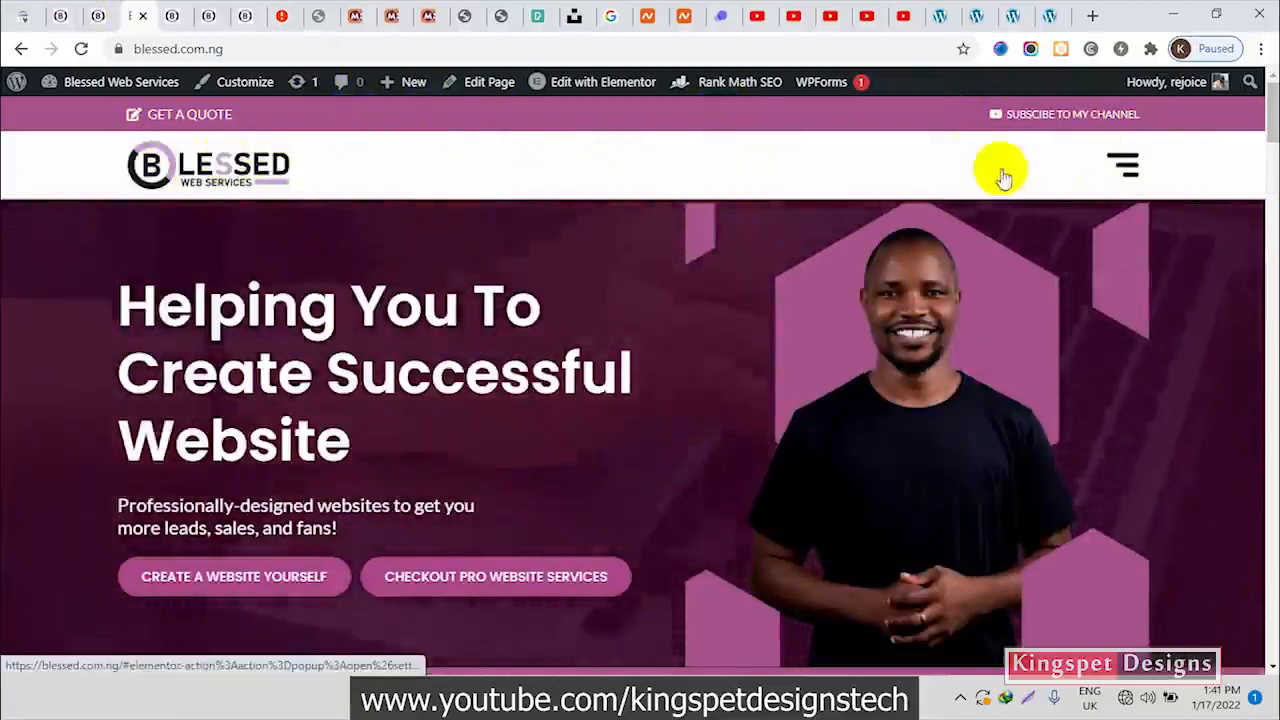
pyautogui.click(977, 14)
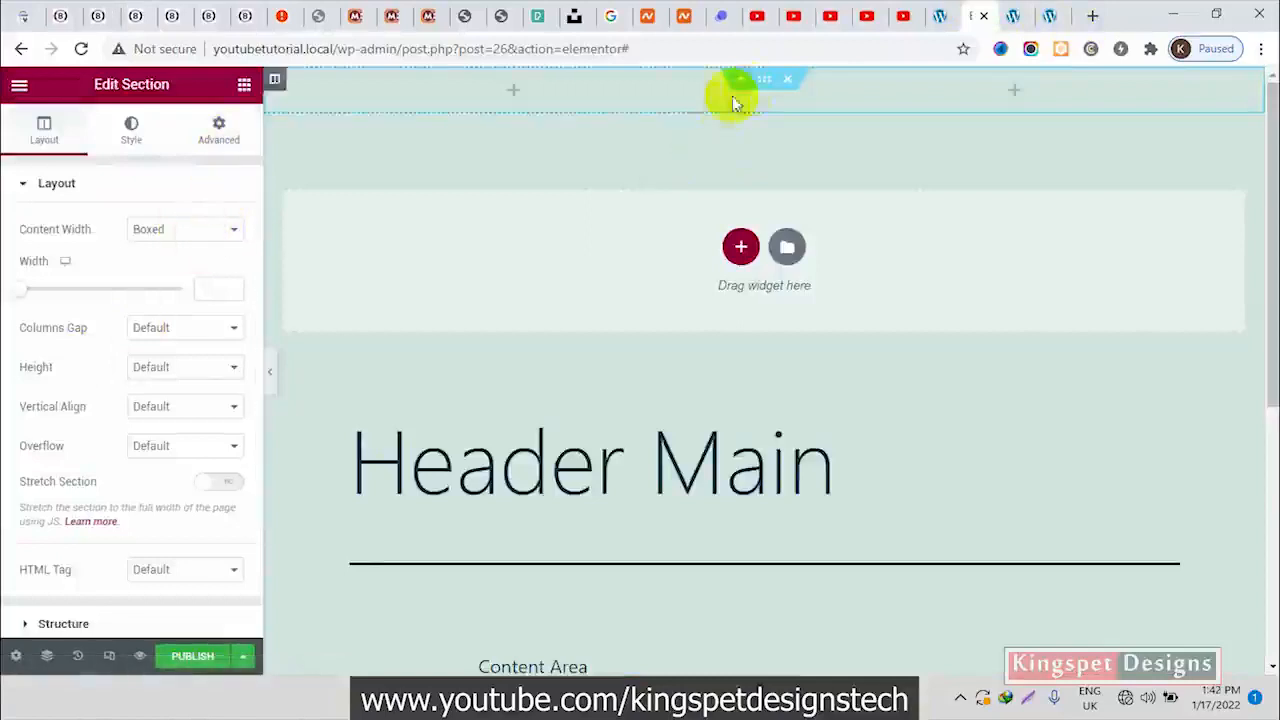
# Set the header section's content width to Full Width and turn on Stretch Section
pyautogui.click(166, 229)
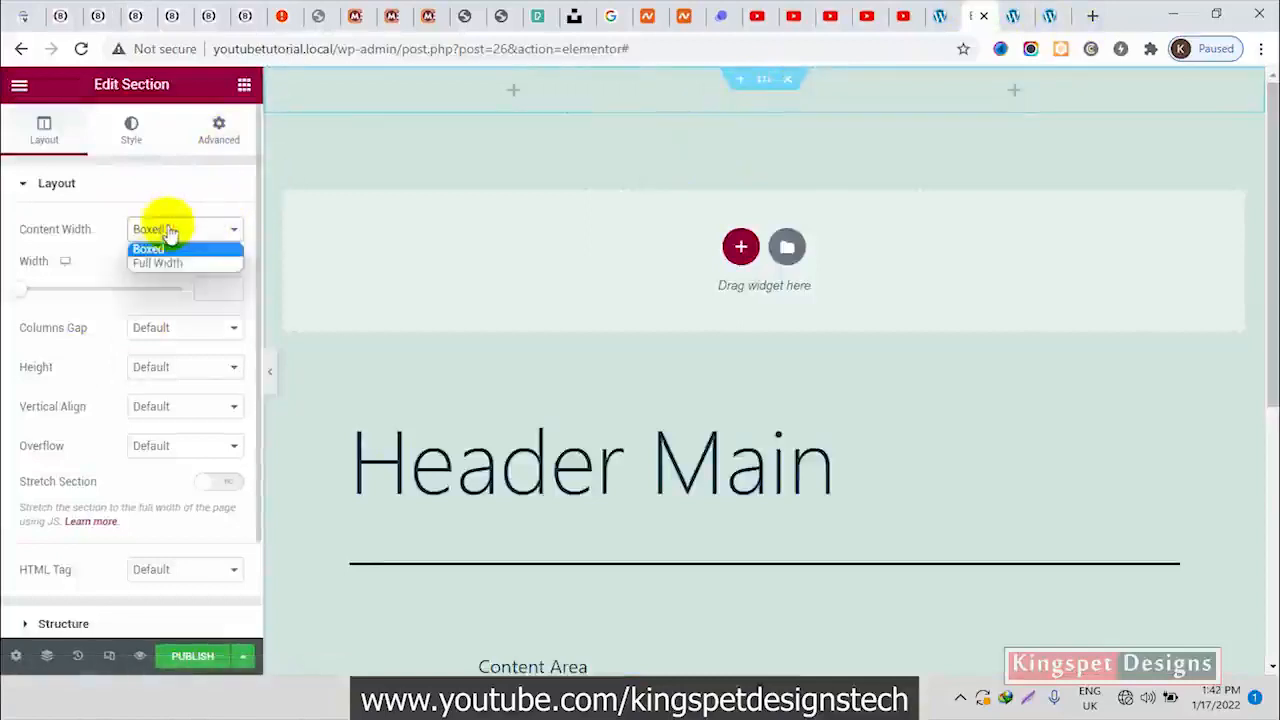
pyautogui.click(157, 262)
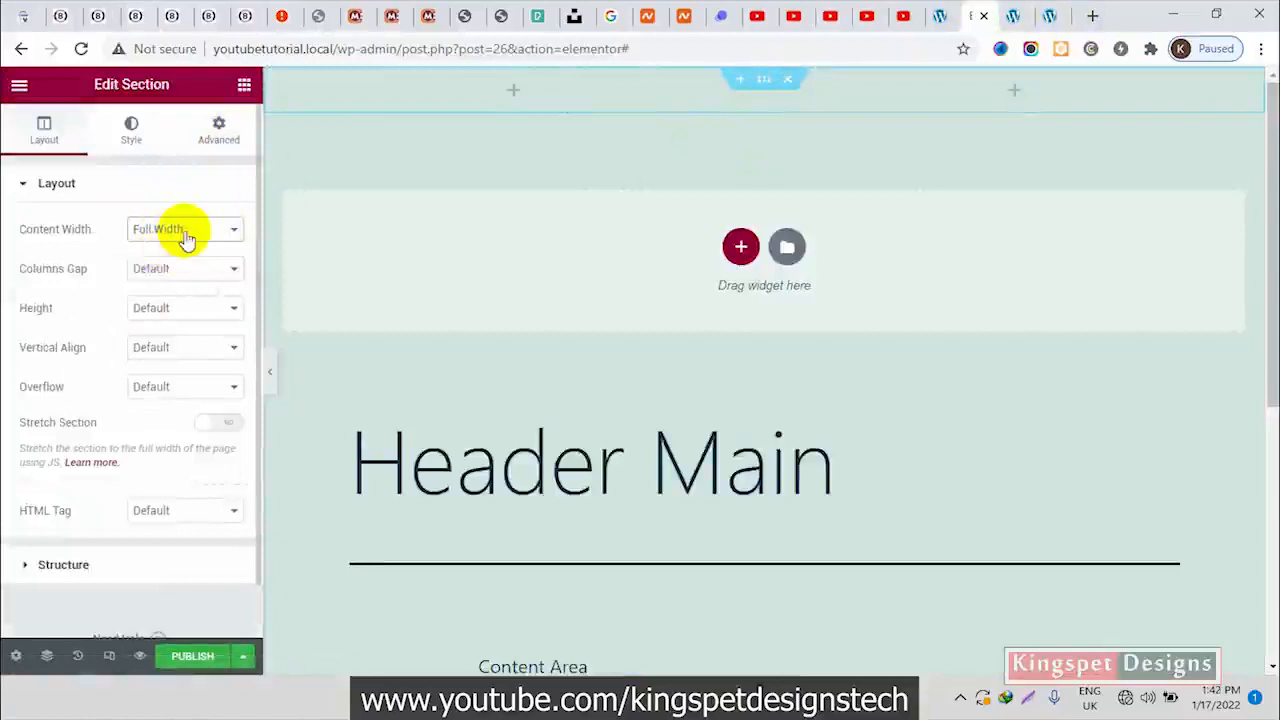
pyautogui.click(186, 238)
pyautogui.click(222, 425)
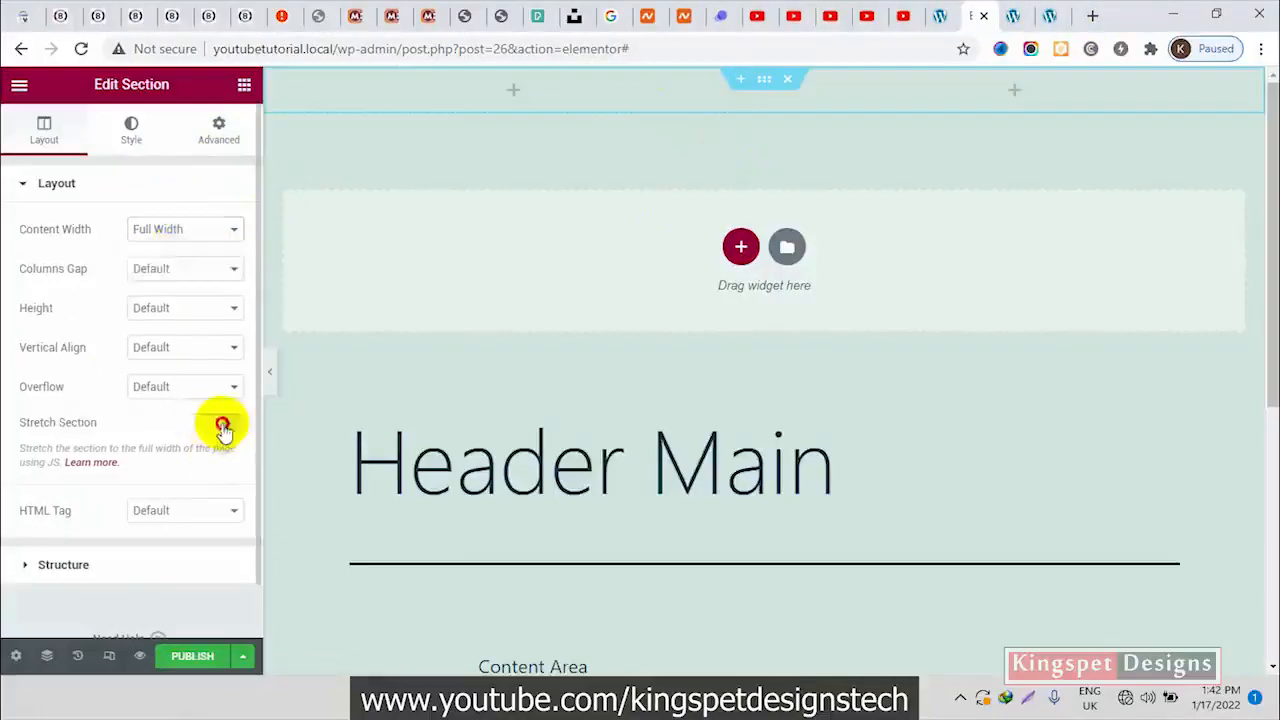
# Give the header section a classic background in white (#FFFFFF)
pyautogui.click(125, 138)
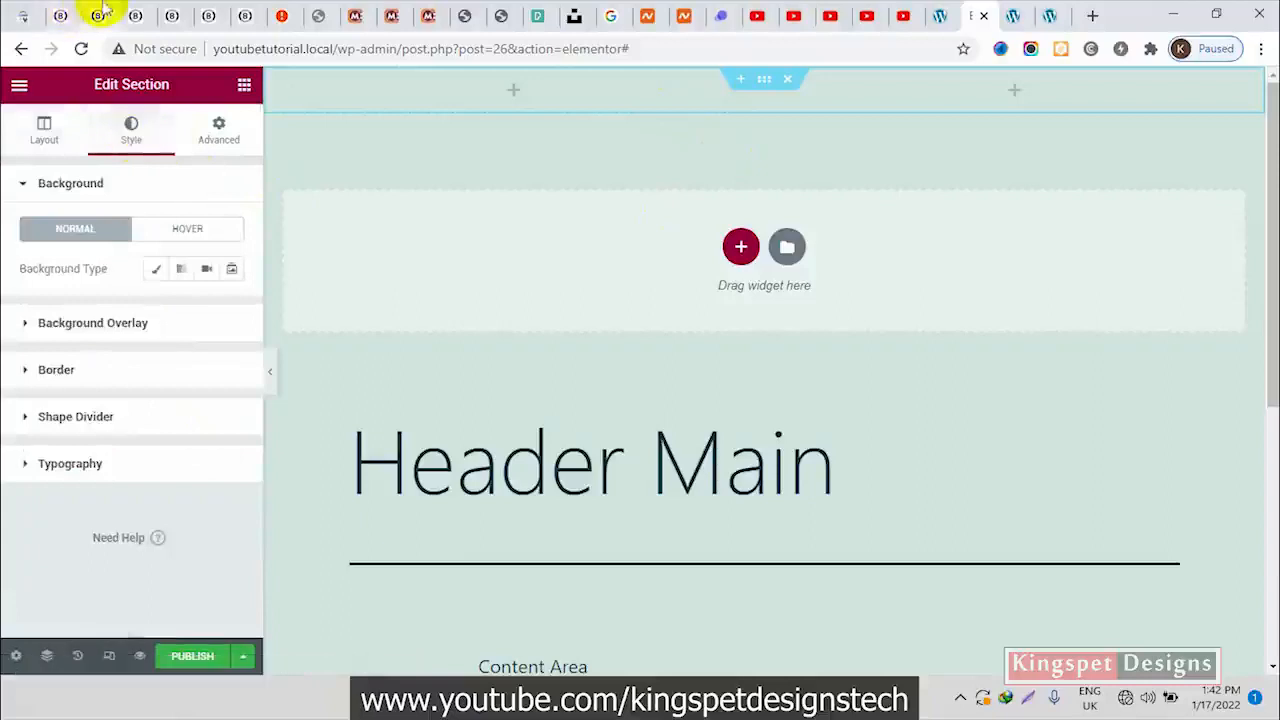
pyautogui.click(154, 266)
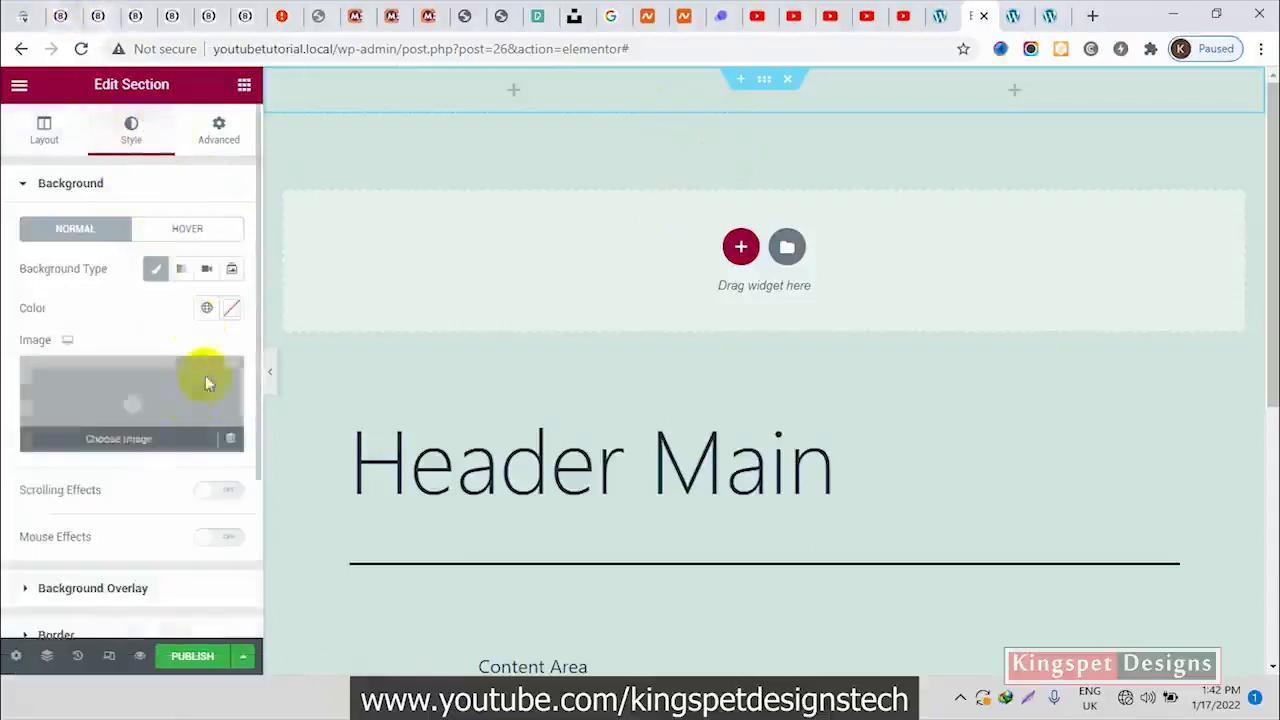
pyautogui.click(230, 309)
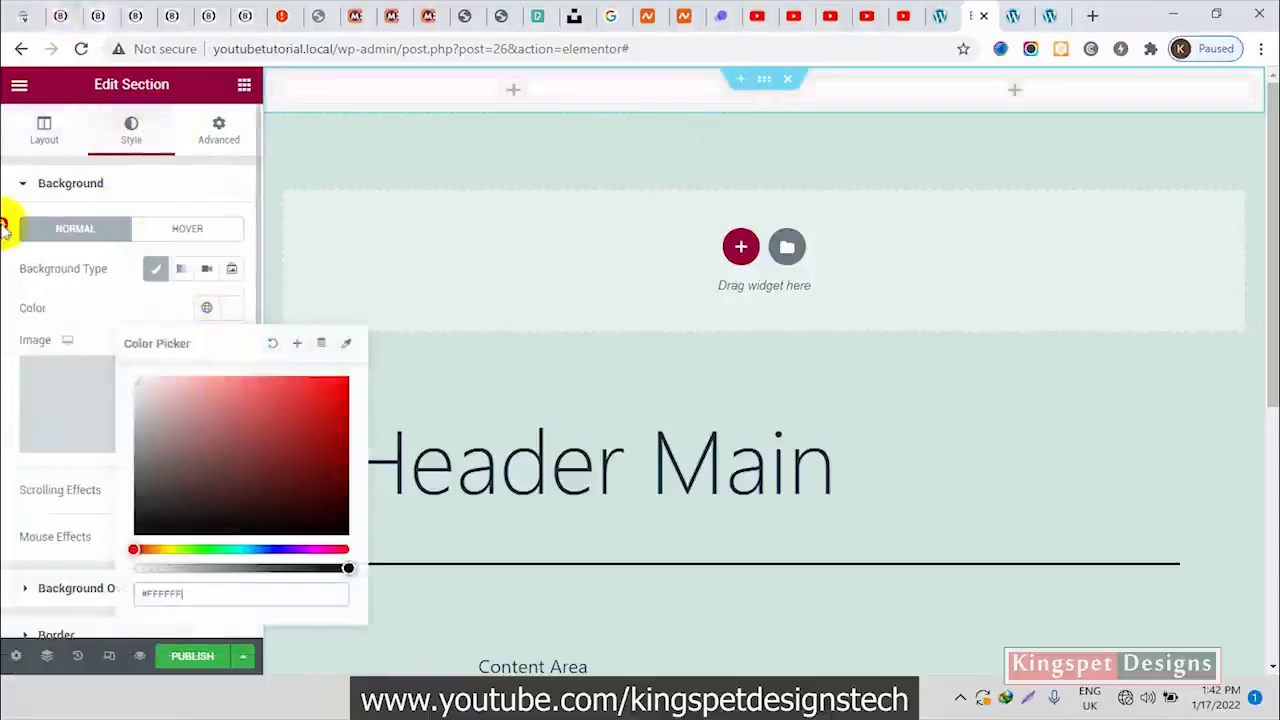
pyautogui.click(131, 297)
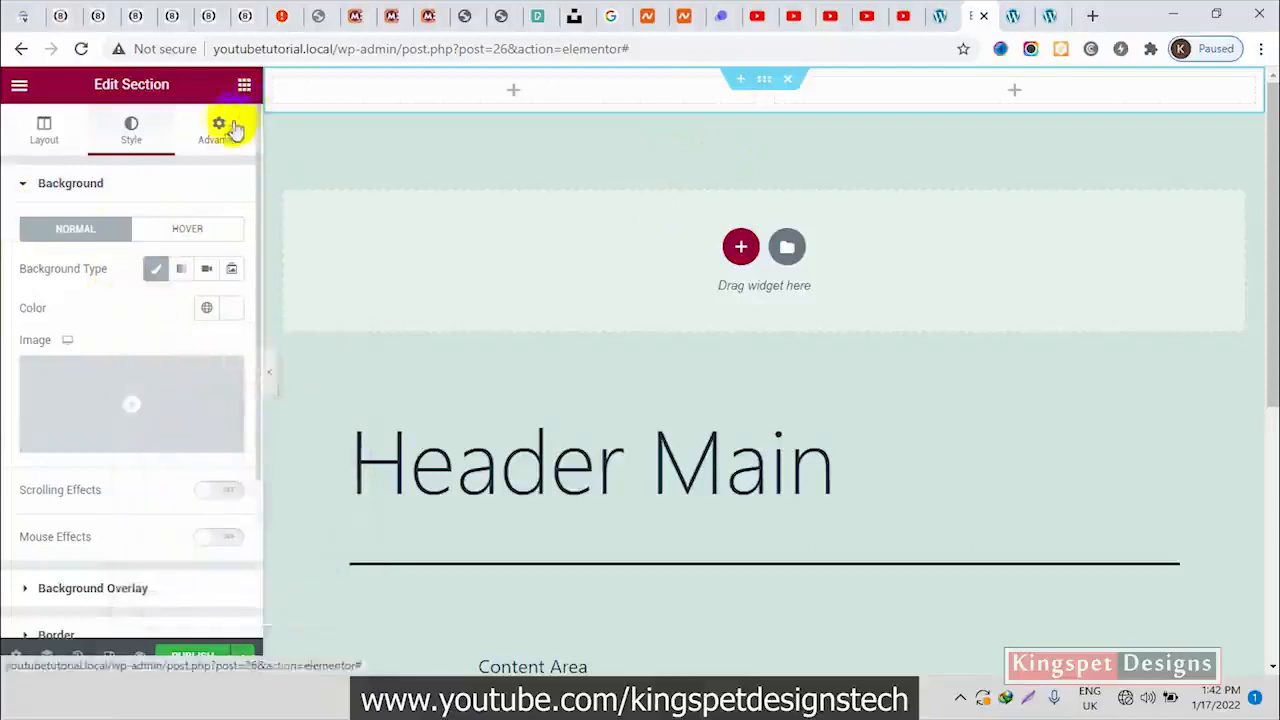
# Add an Image widget to the header's first column and insert Blessed-Web-Services-Logo.png from the media library
pyautogui.click(245, 88)
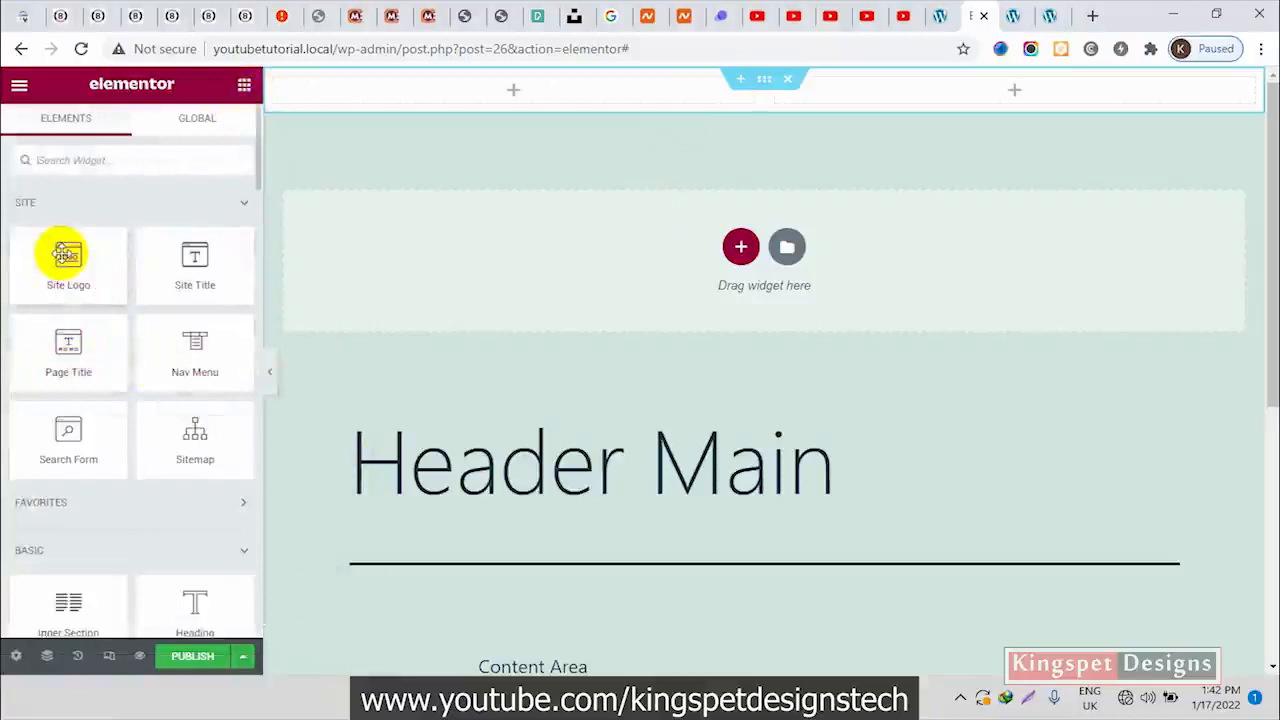
pyautogui.scroll(-3, 70, 280)
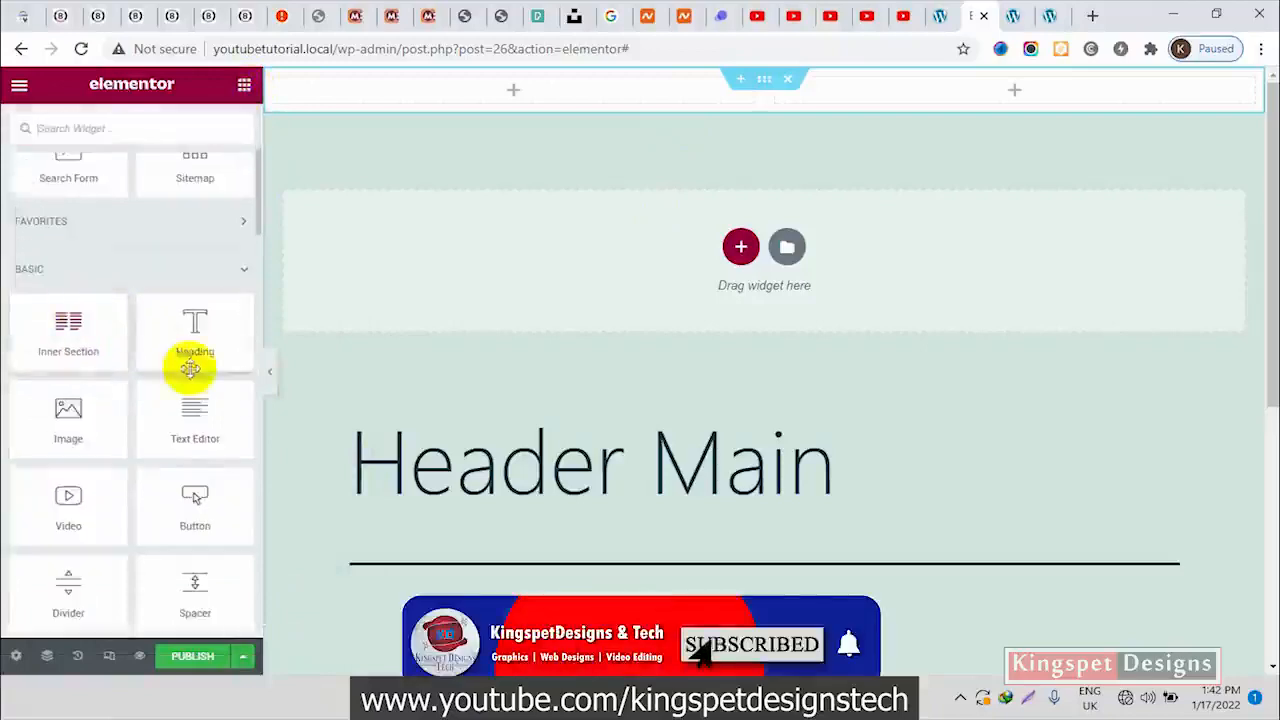
pyautogui.moveTo(51, 417); pyautogui.dragTo(449, 96)
pyautogui.click(161, 319)
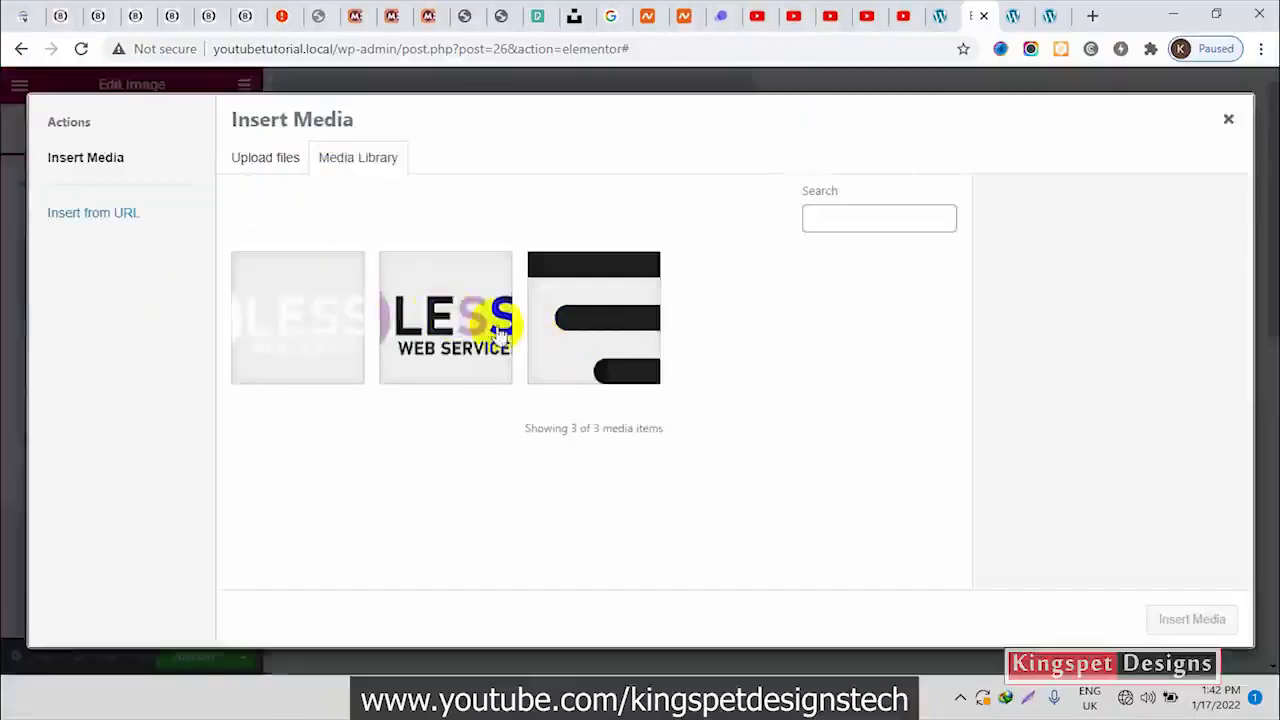
pyautogui.click(452, 332)
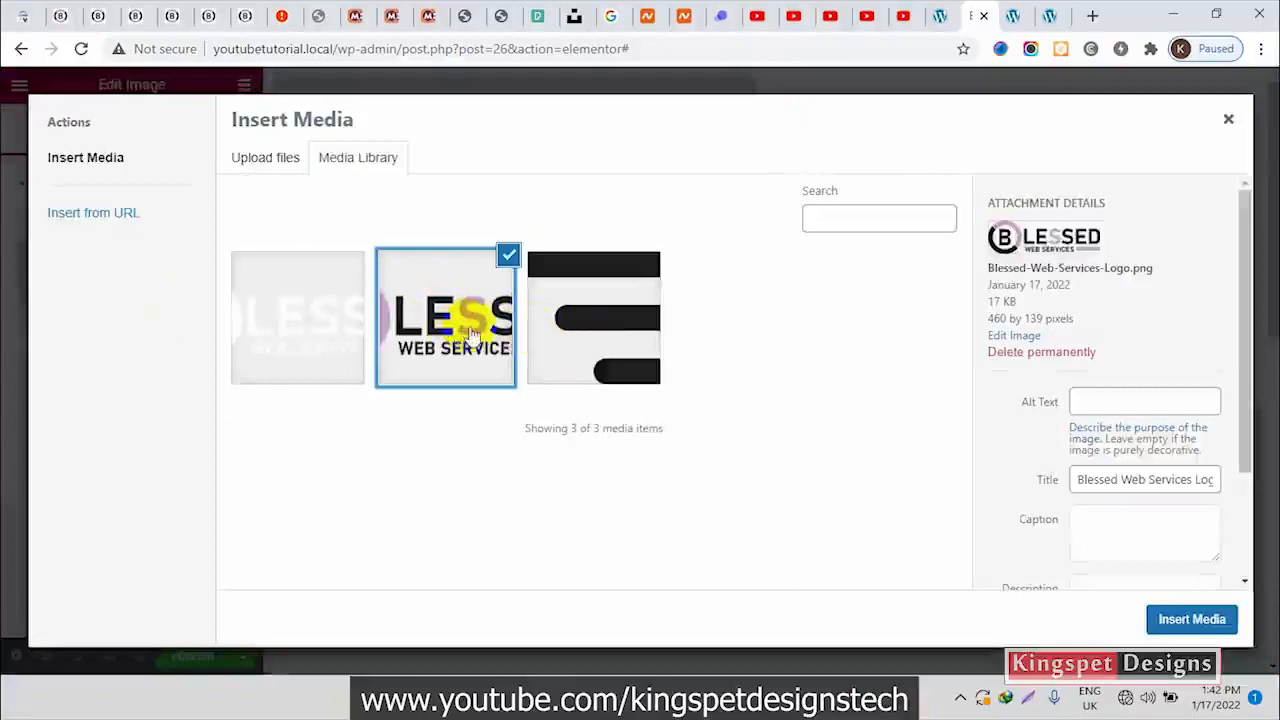
pyautogui.click(1213, 620)
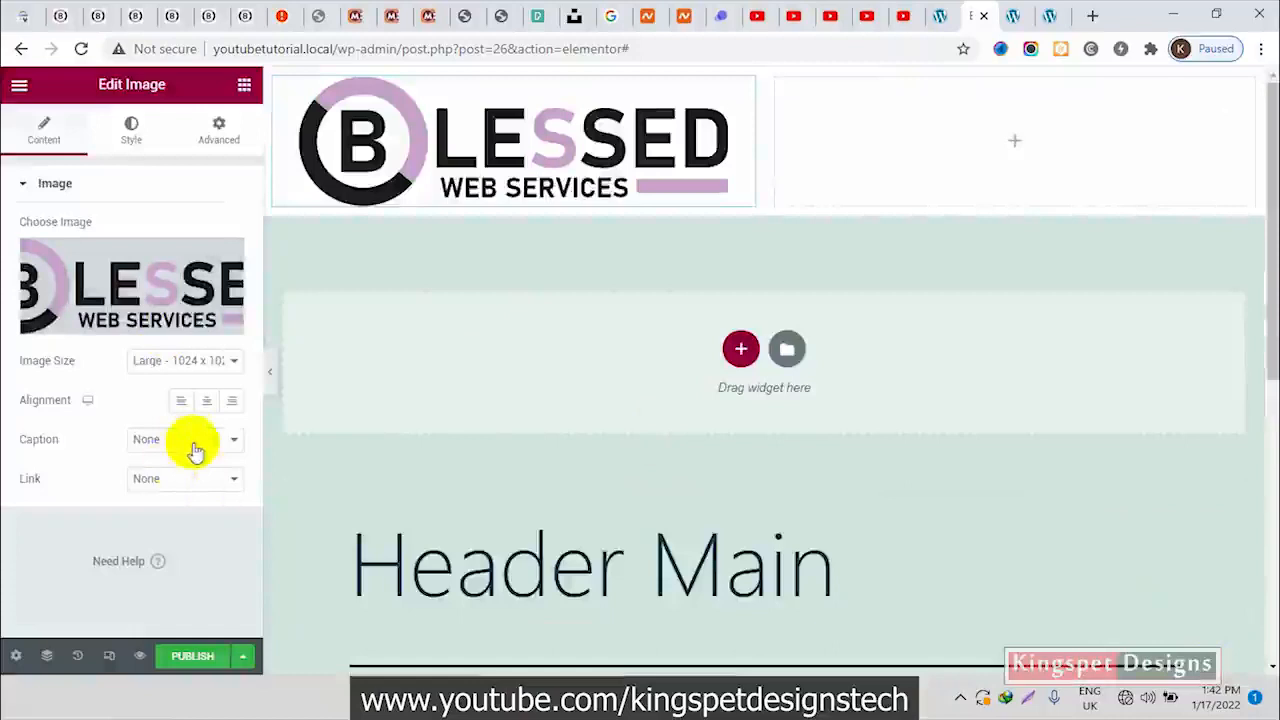
# Link the logo image to the custom URL "/" and open its style settings
pyautogui.click(171, 479)
pyautogui.click(155, 524)
pyautogui.click(130, 520)
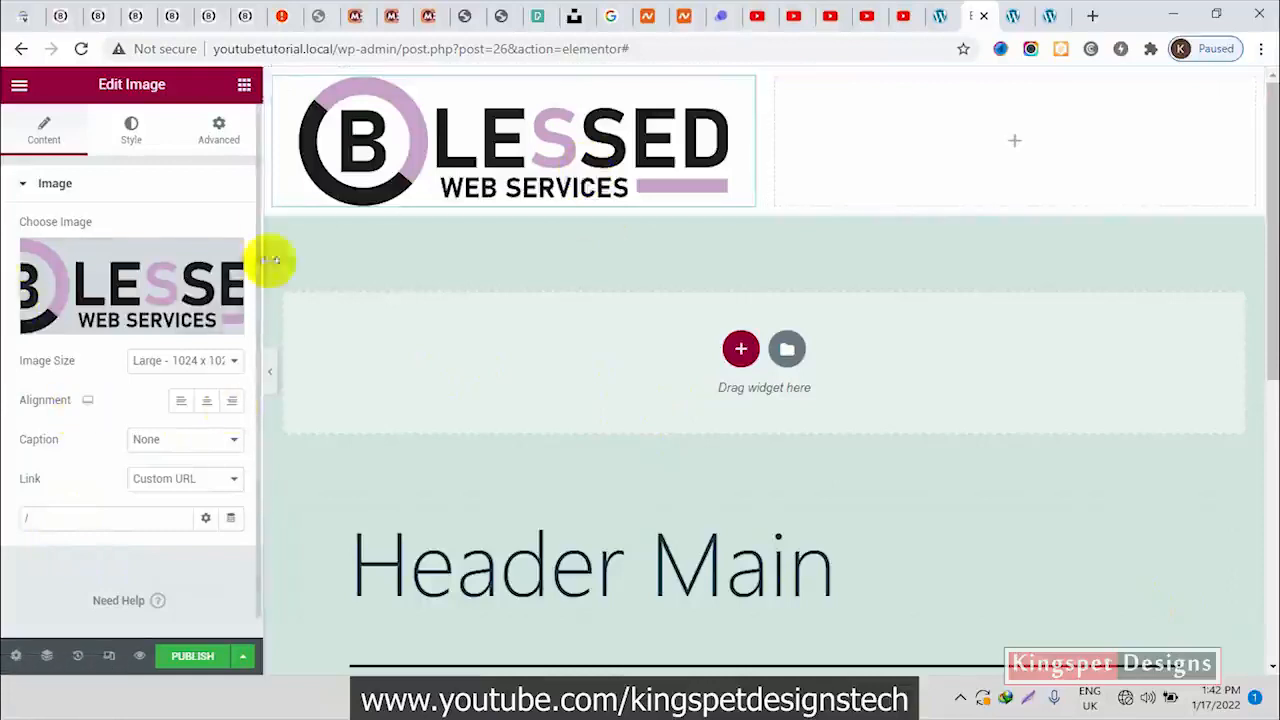
pyautogui.click(133, 140)
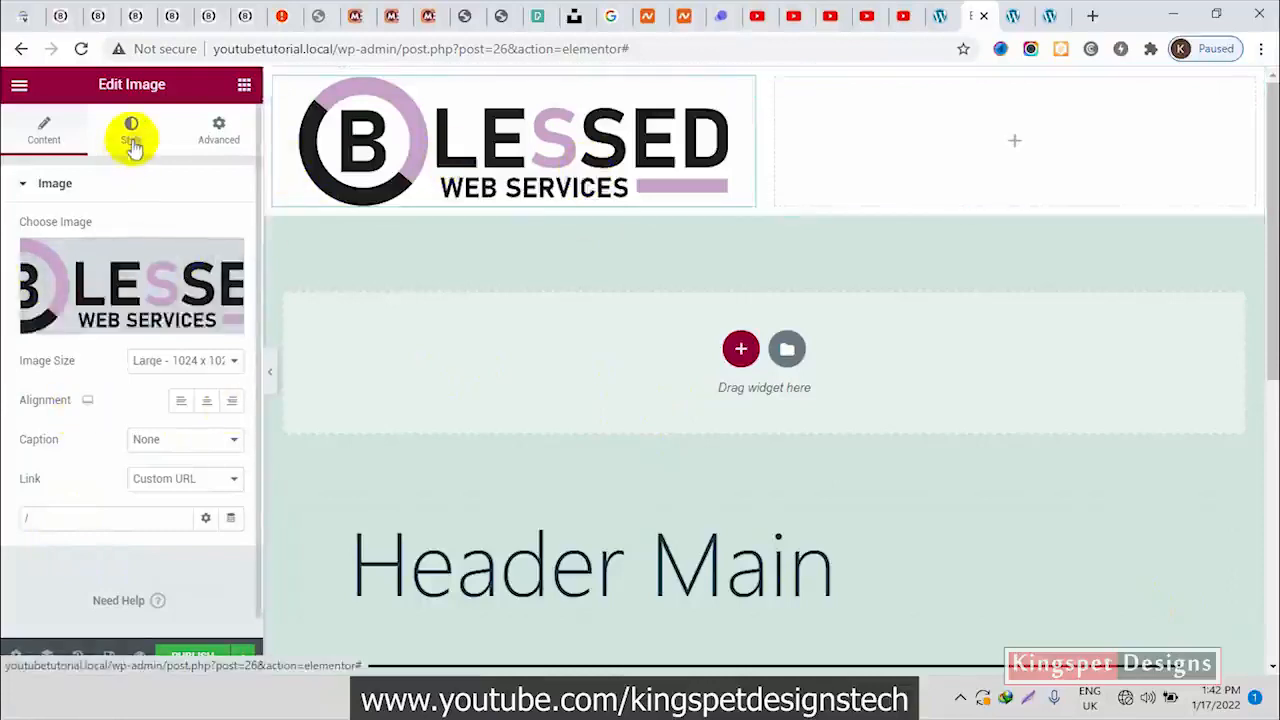
# Reduce the logo image's width, align it left in its column, and preview the header at full width
pyautogui.moveTo(27, 250); pyautogui.dragTo(86, 250)
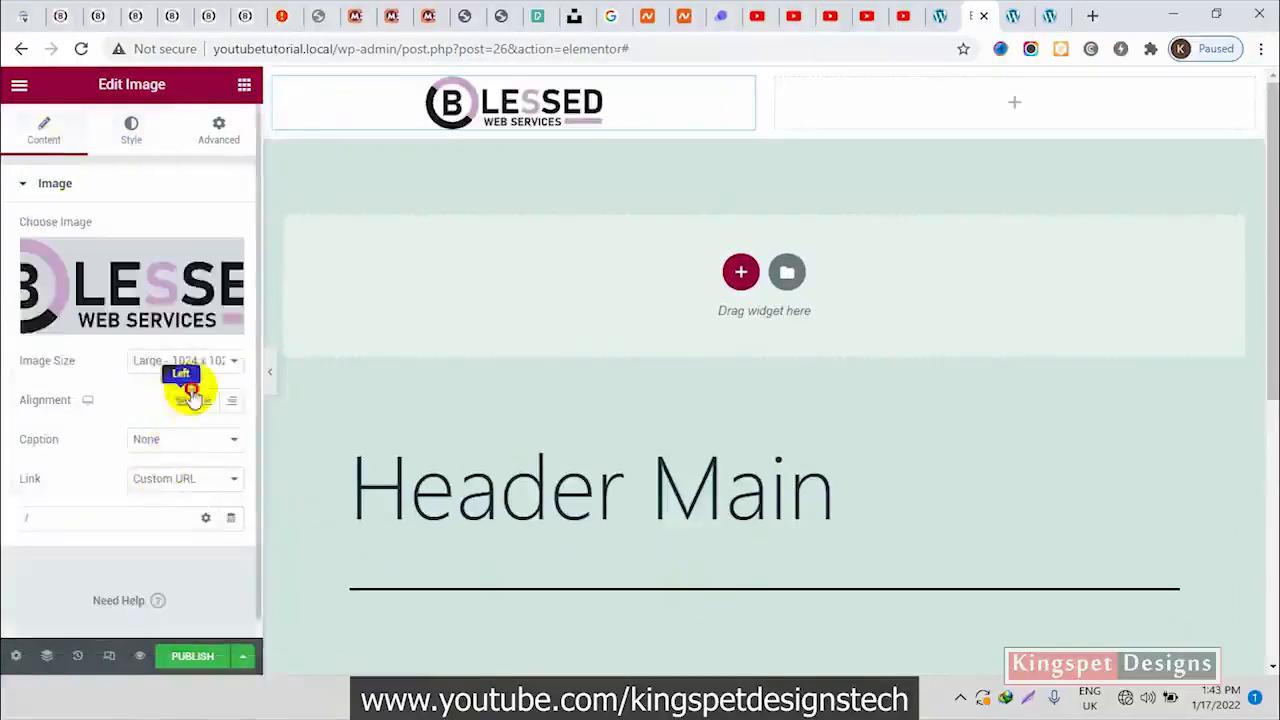
pyautogui.click(180, 400)
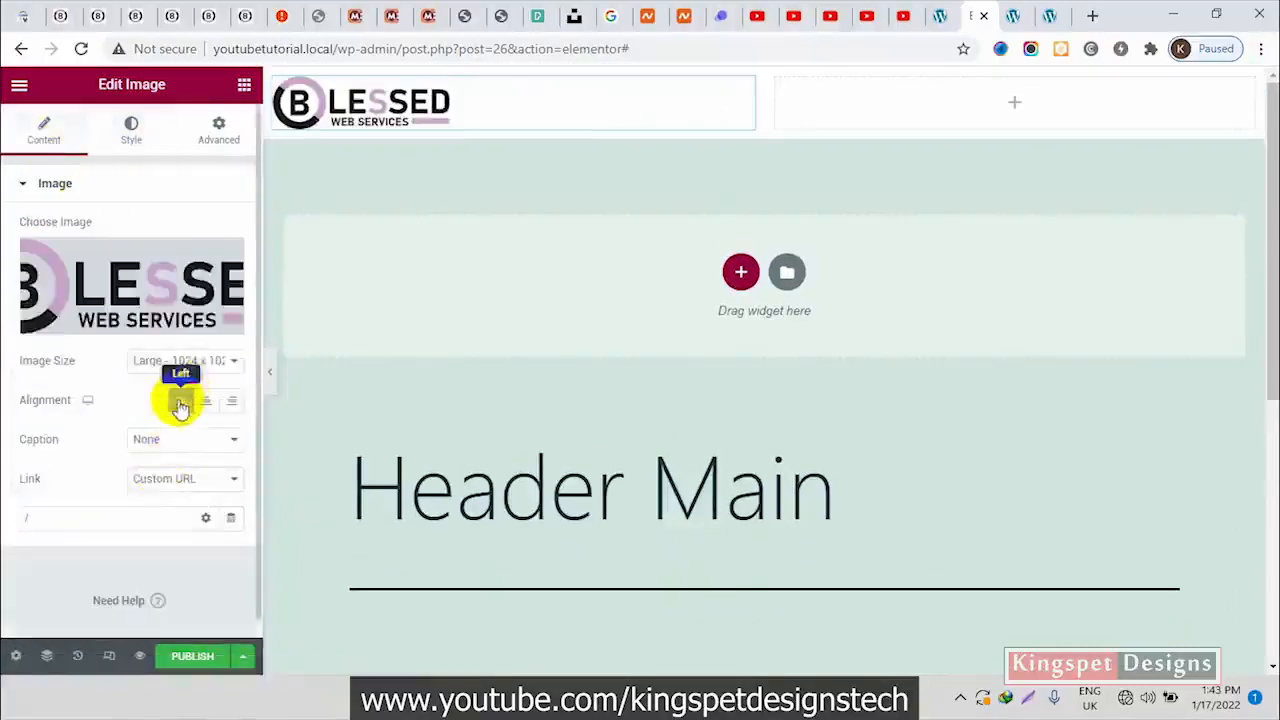
pyautogui.click(271, 385)
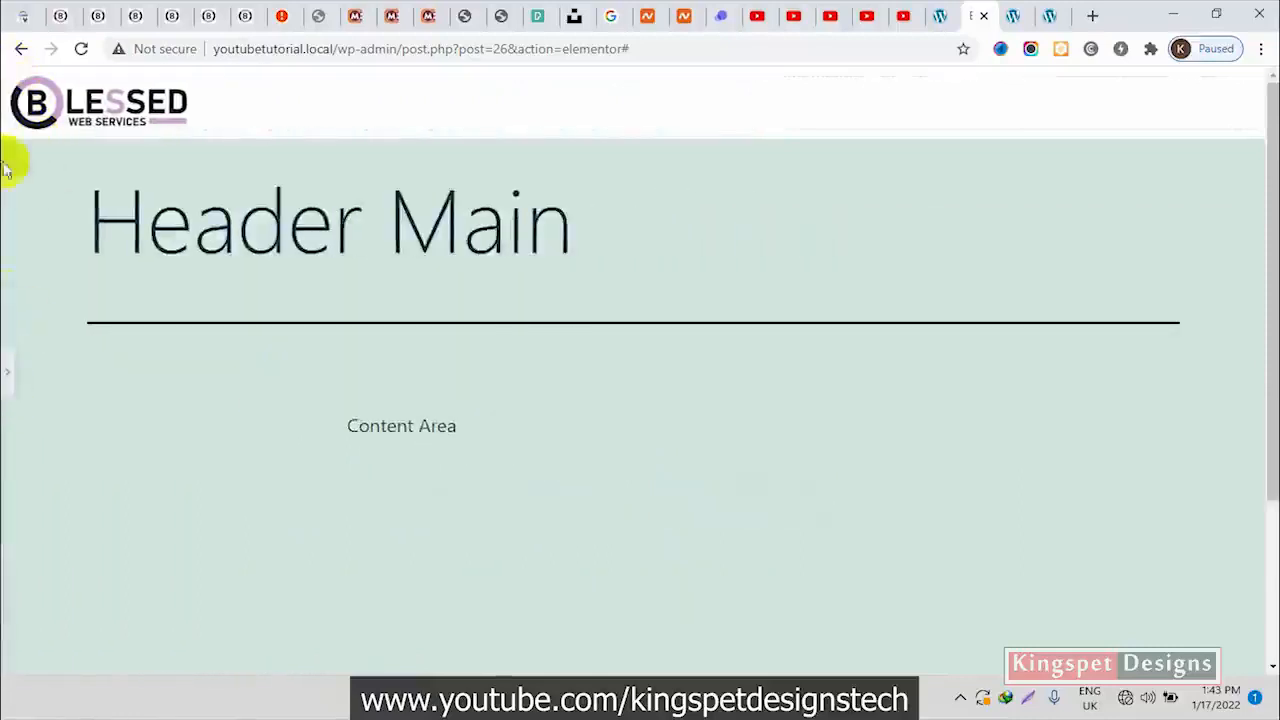
pyautogui.click(6, 376)
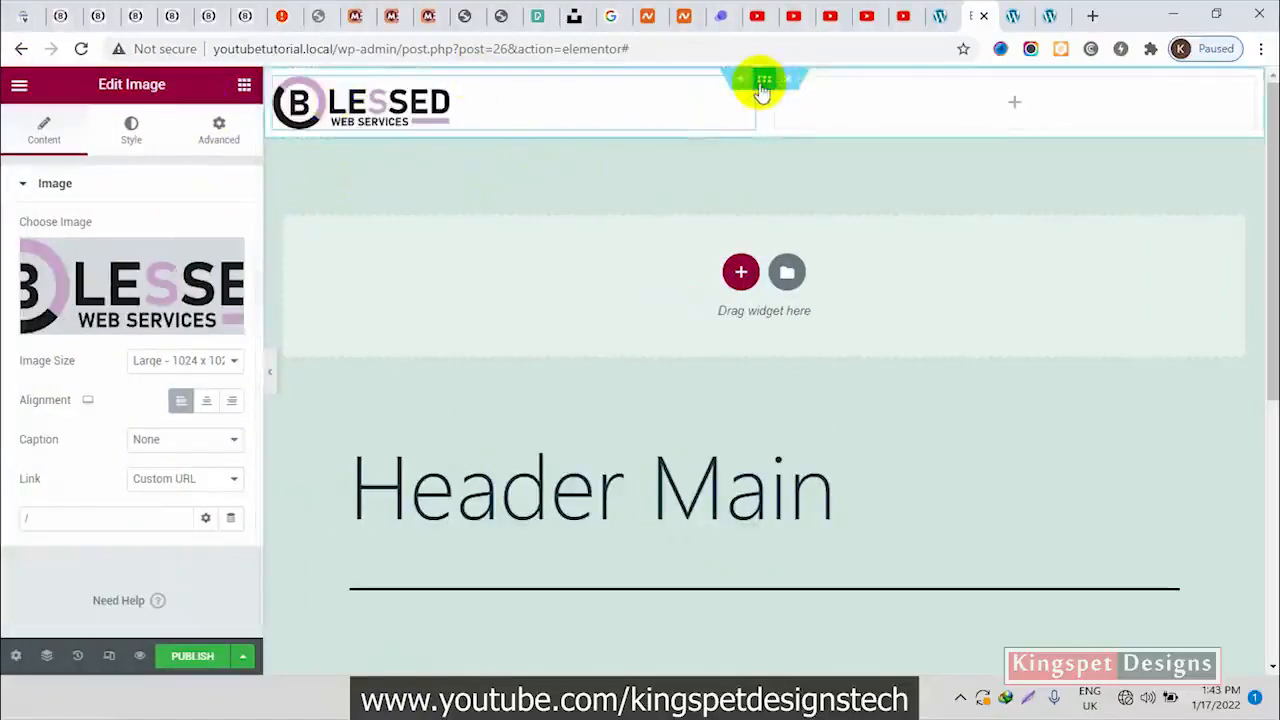
# Change the header section's content width to Boxed with a width of 1100, and preview the logo's position
pyautogui.click(763, 88)
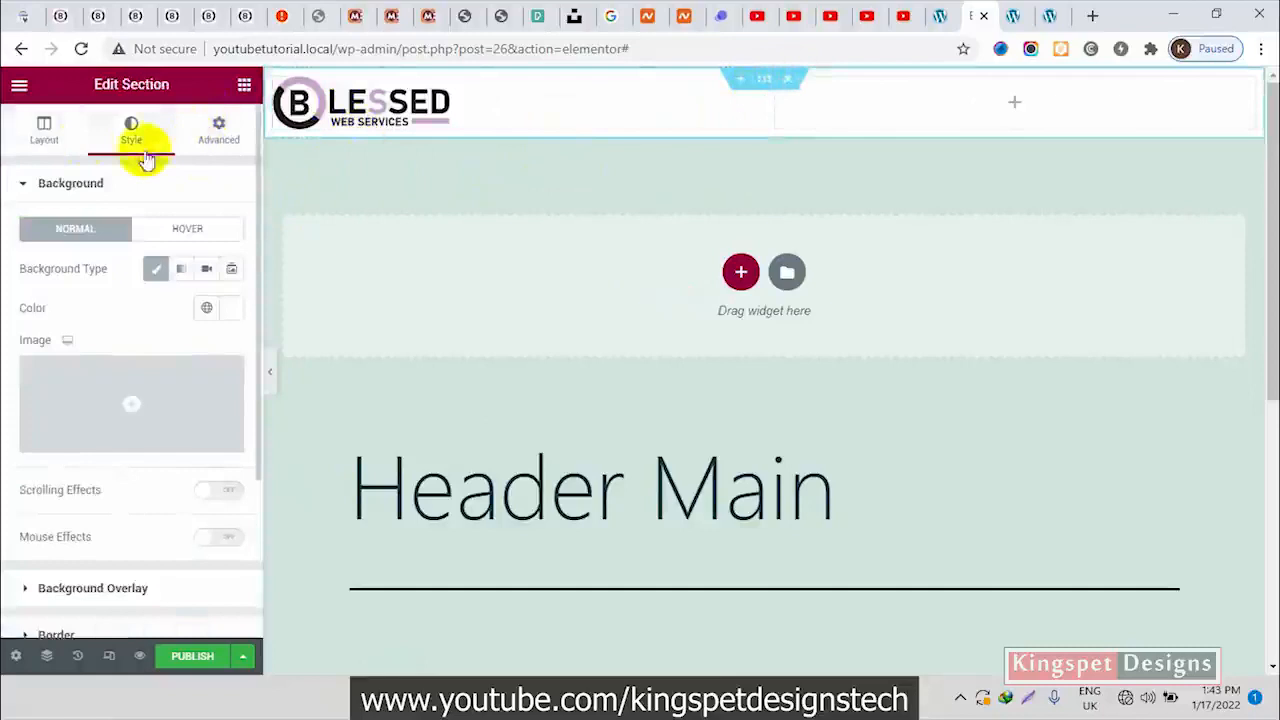
pyautogui.click(44, 135)
pyautogui.click(192, 232)
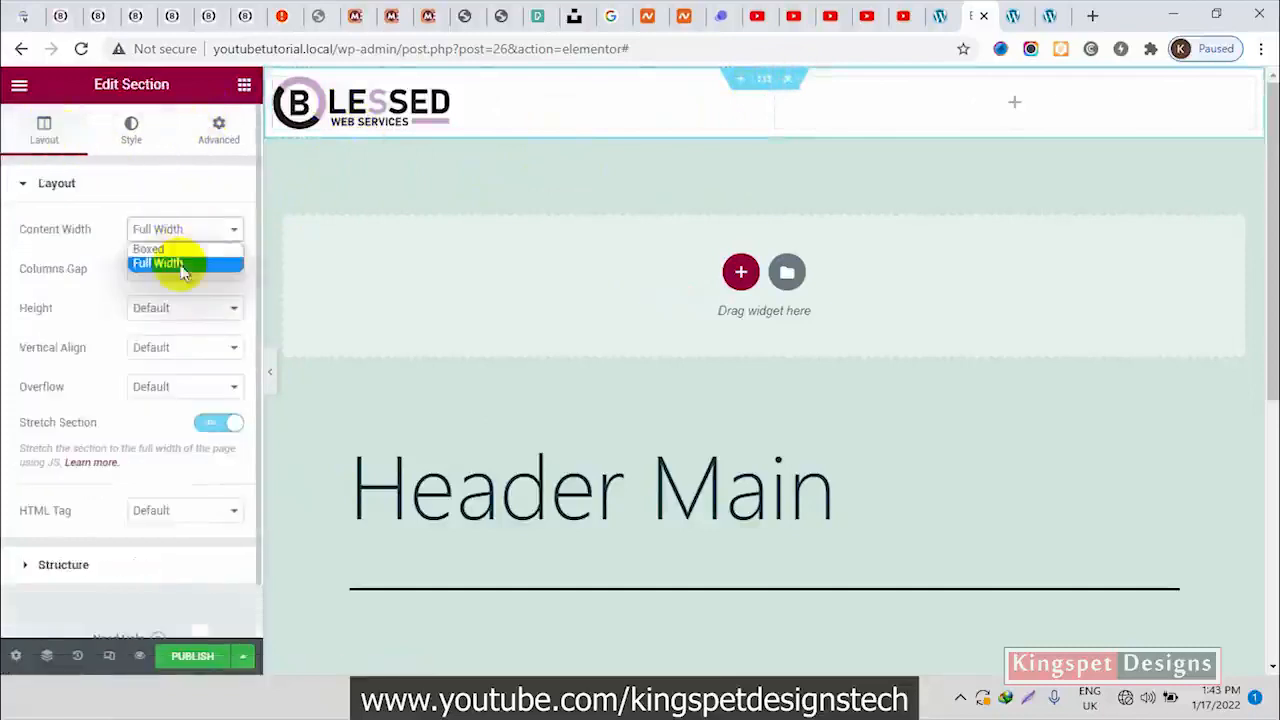
pyautogui.click(187, 252)
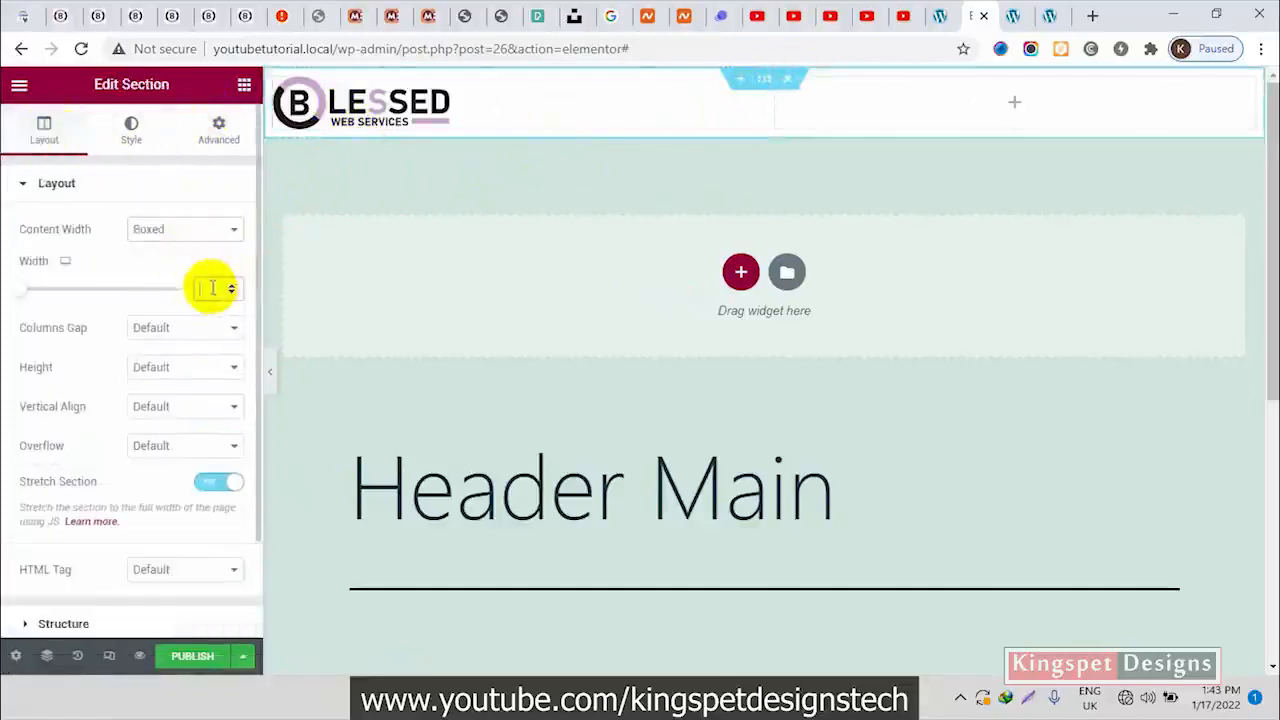
pyautogui.write('1100')
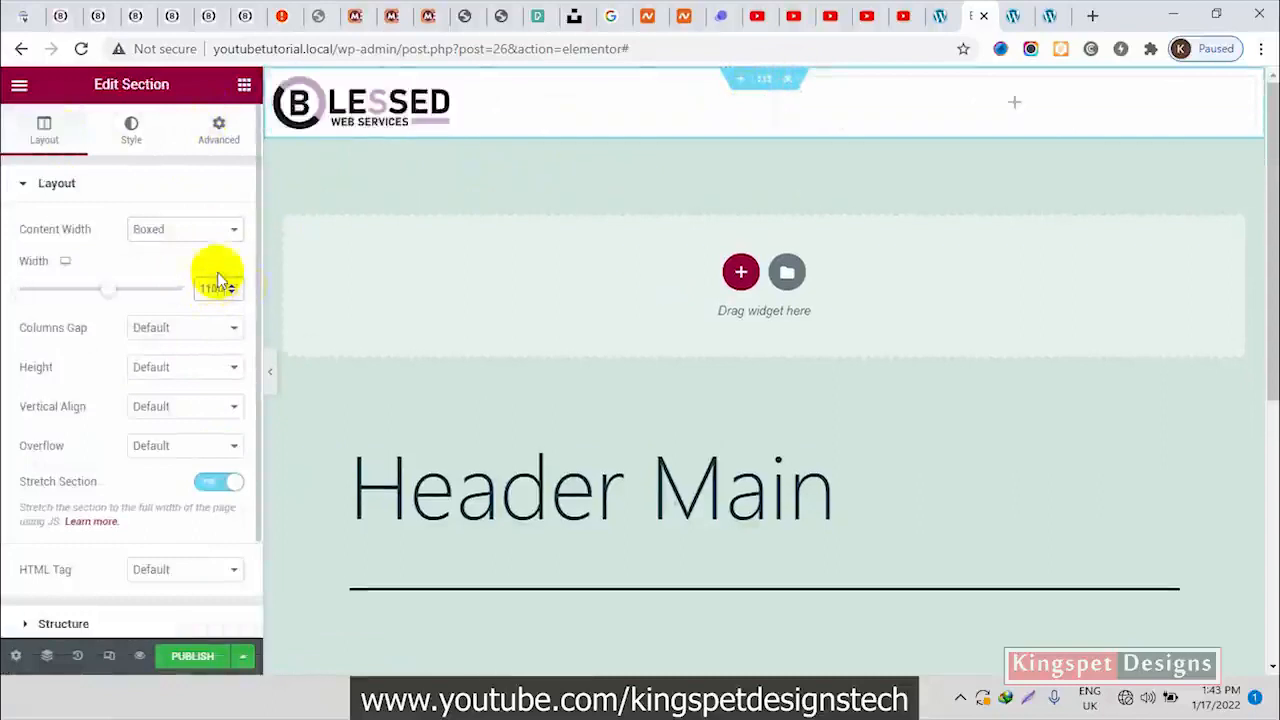
pyautogui.click(270, 378)
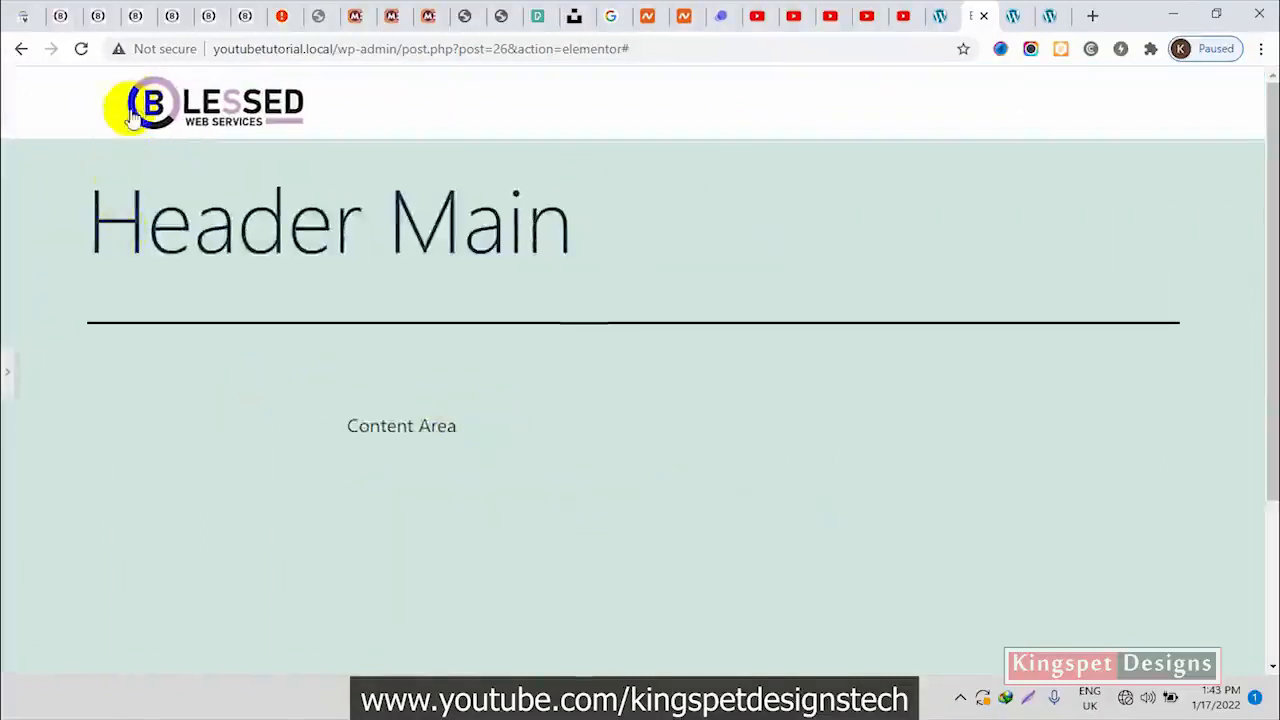
pyautogui.click(7, 370)
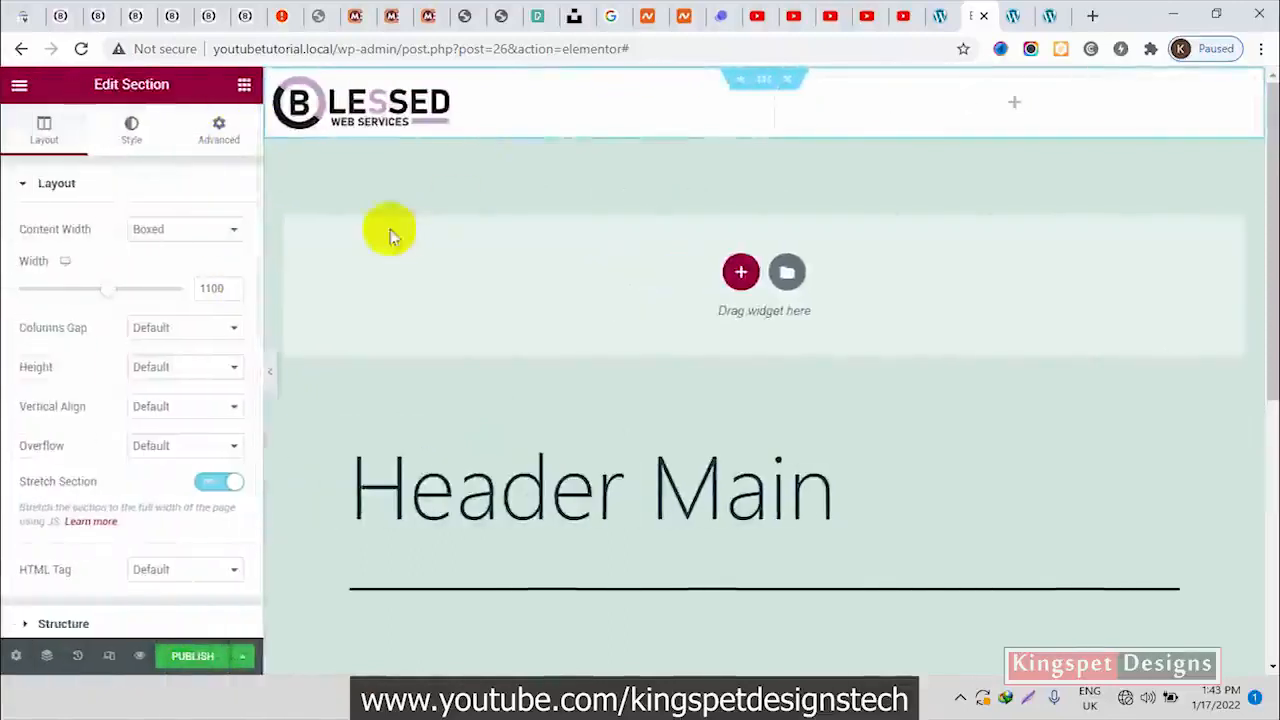
# Set the header section's boxed width to 1150 and compare the logo position with the live blessed.com.ng header
pyautogui.click(217, 288)
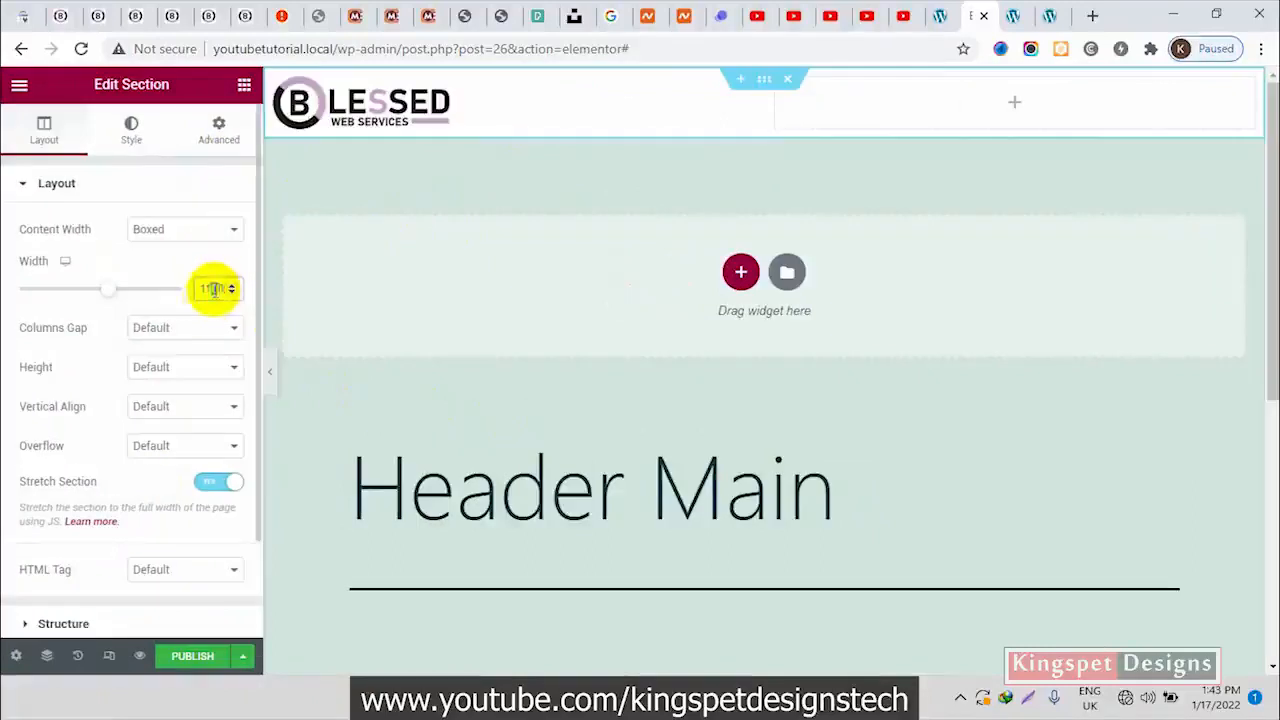
pyautogui.click(270, 368)
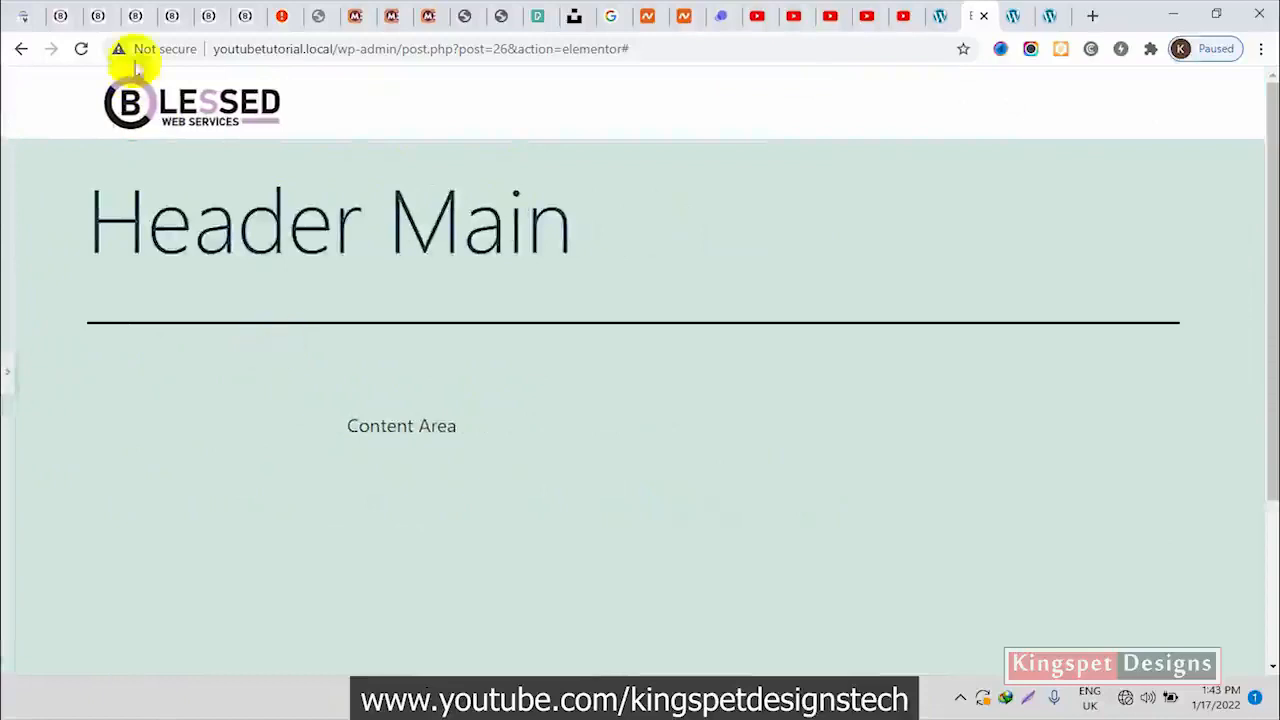
pyautogui.click(132, 16)
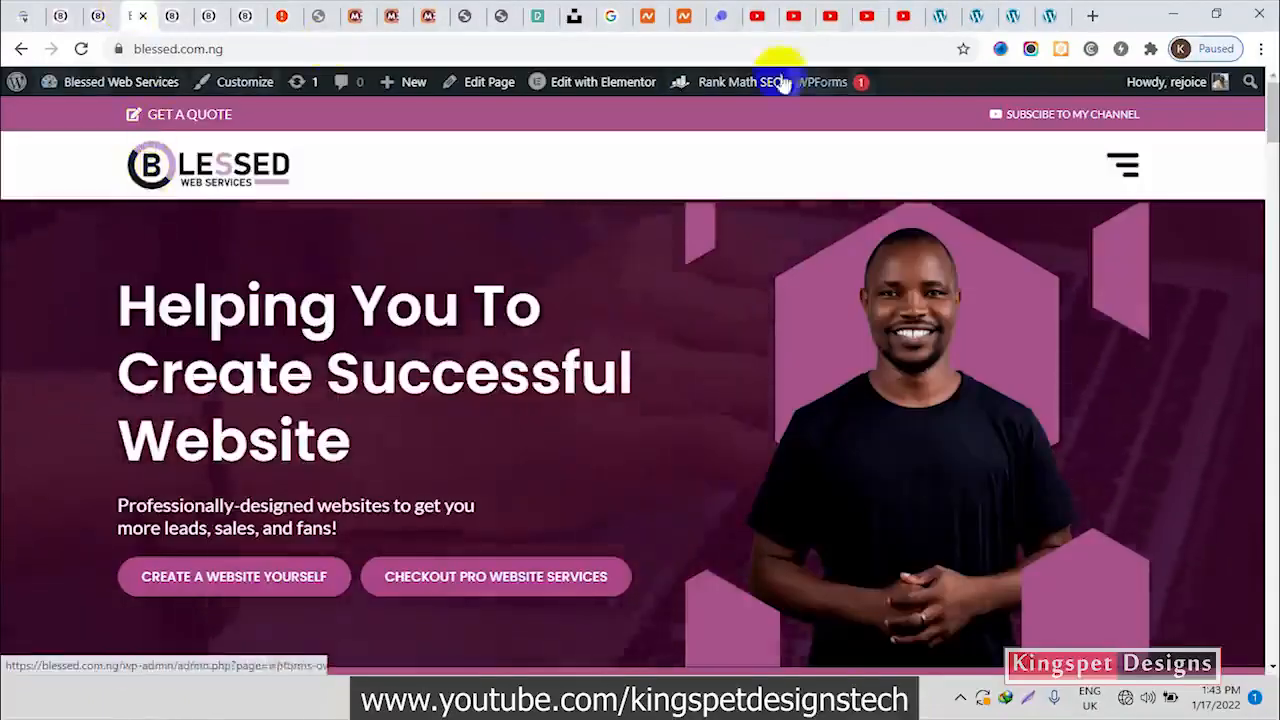
pyautogui.click(1017, 20)
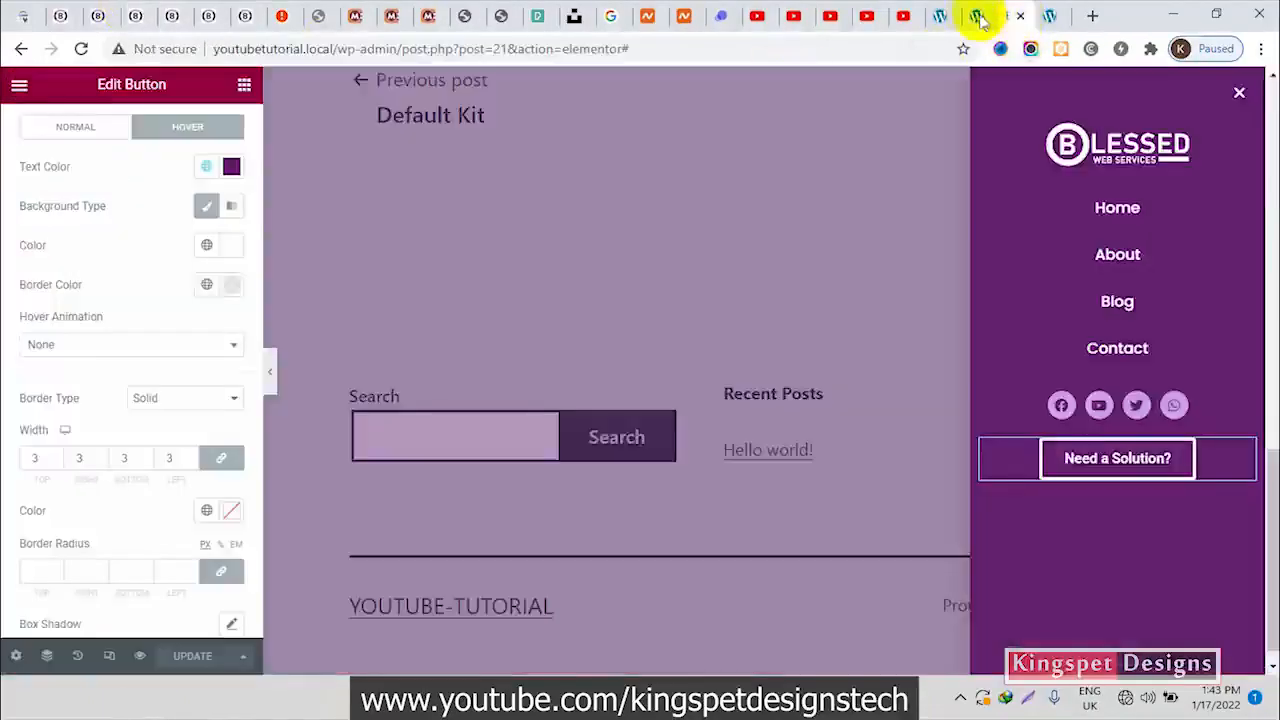
pyautogui.click(975, 18)
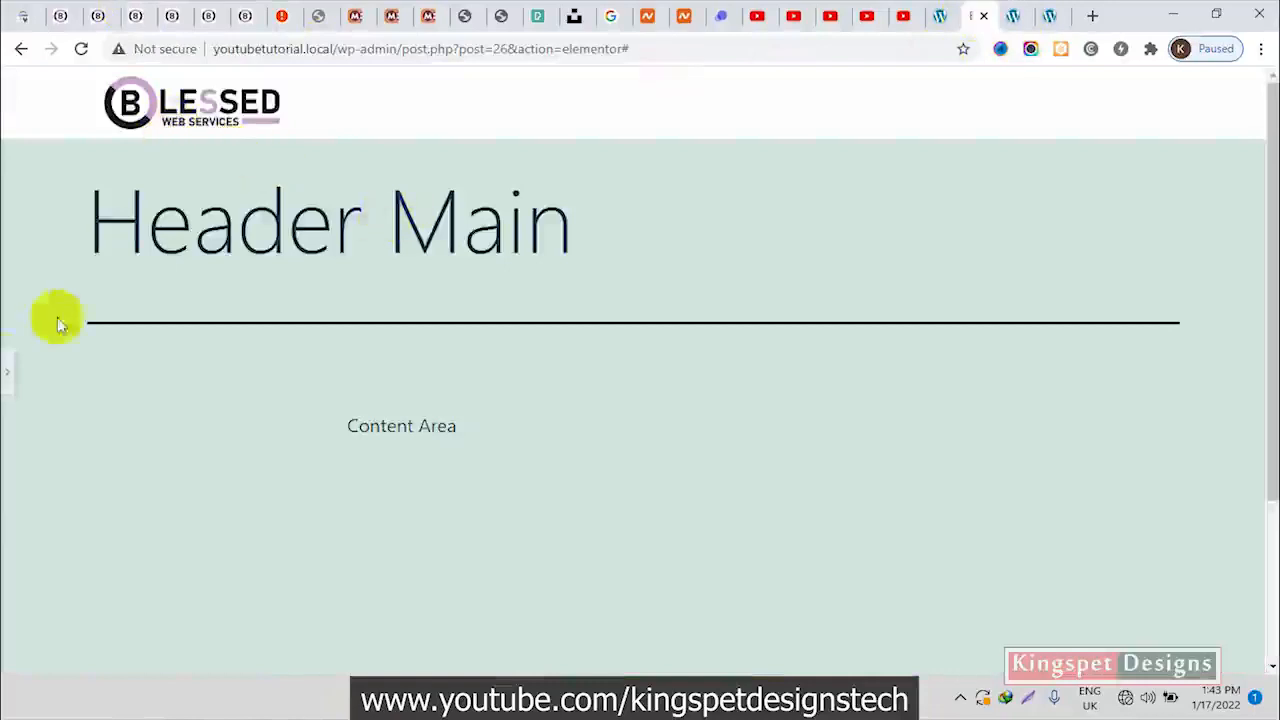
pyautogui.click(5, 372)
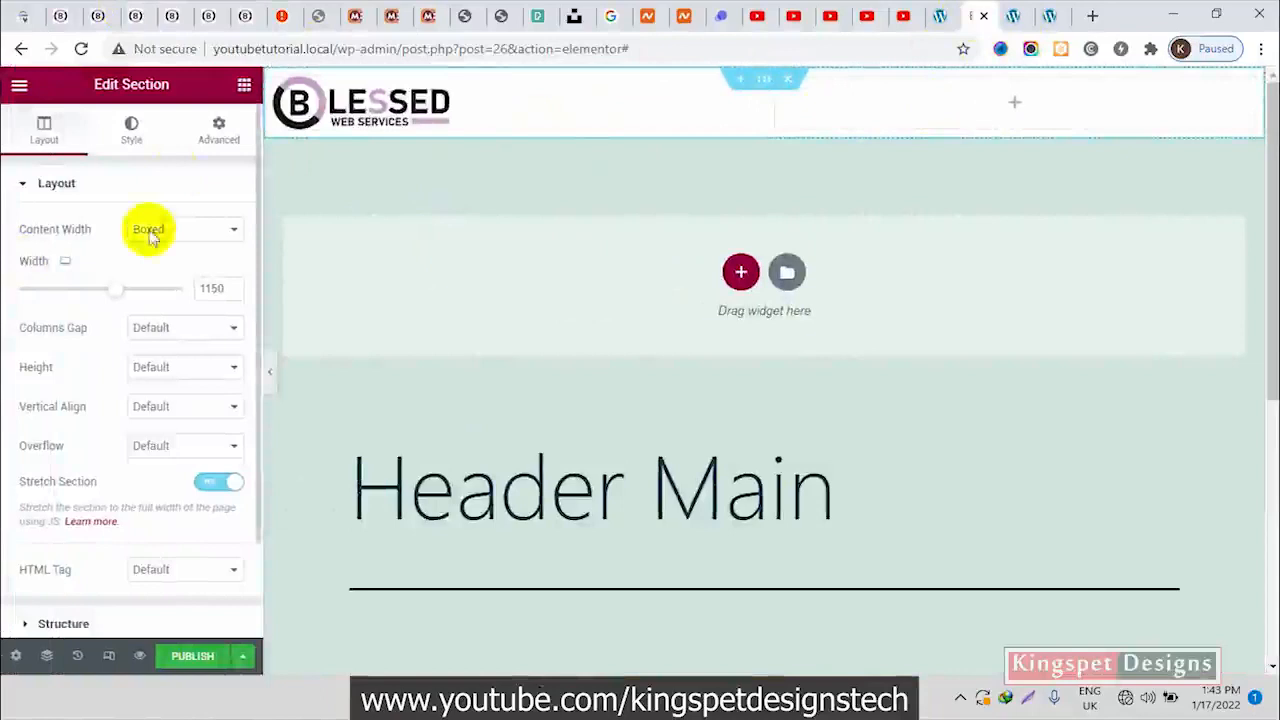
# Add an Image widget to the header's second column and insert hamburger1.png from the media library
pyautogui.click(245, 88)
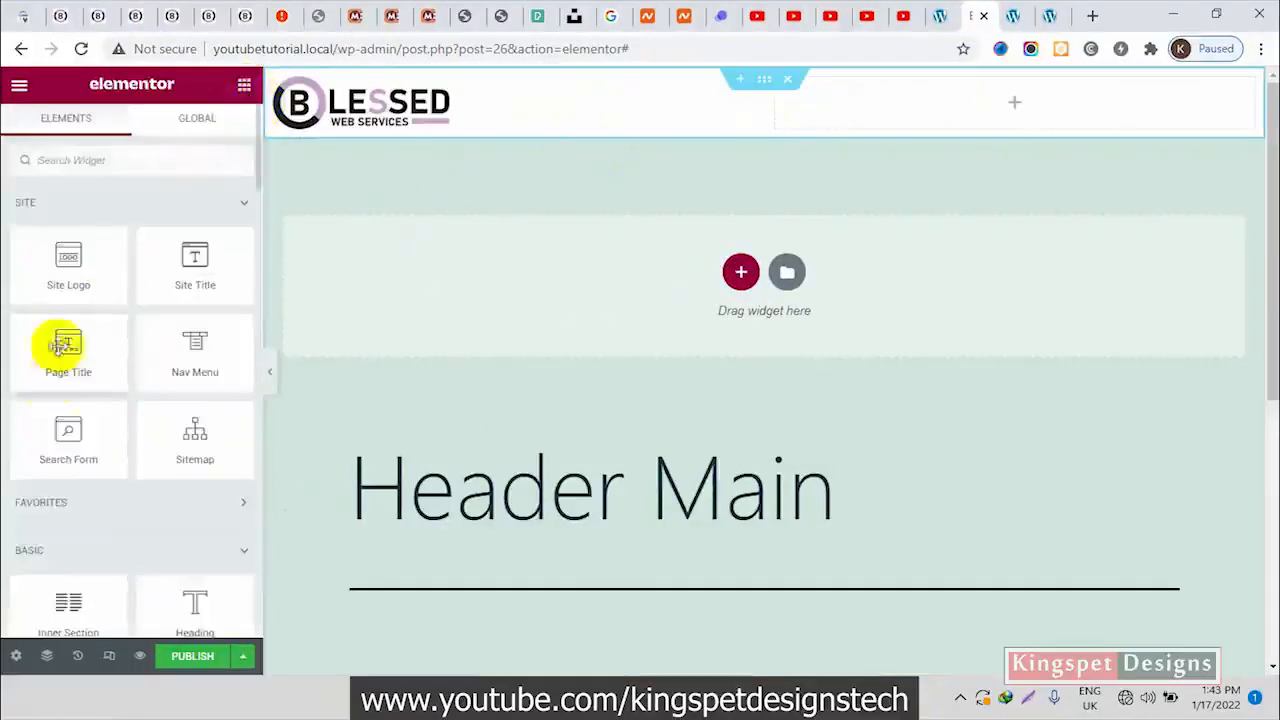
pyautogui.scroll(-3, 90, 525)
pyautogui.moveTo(104, 400); pyautogui.dragTo(980, 105)
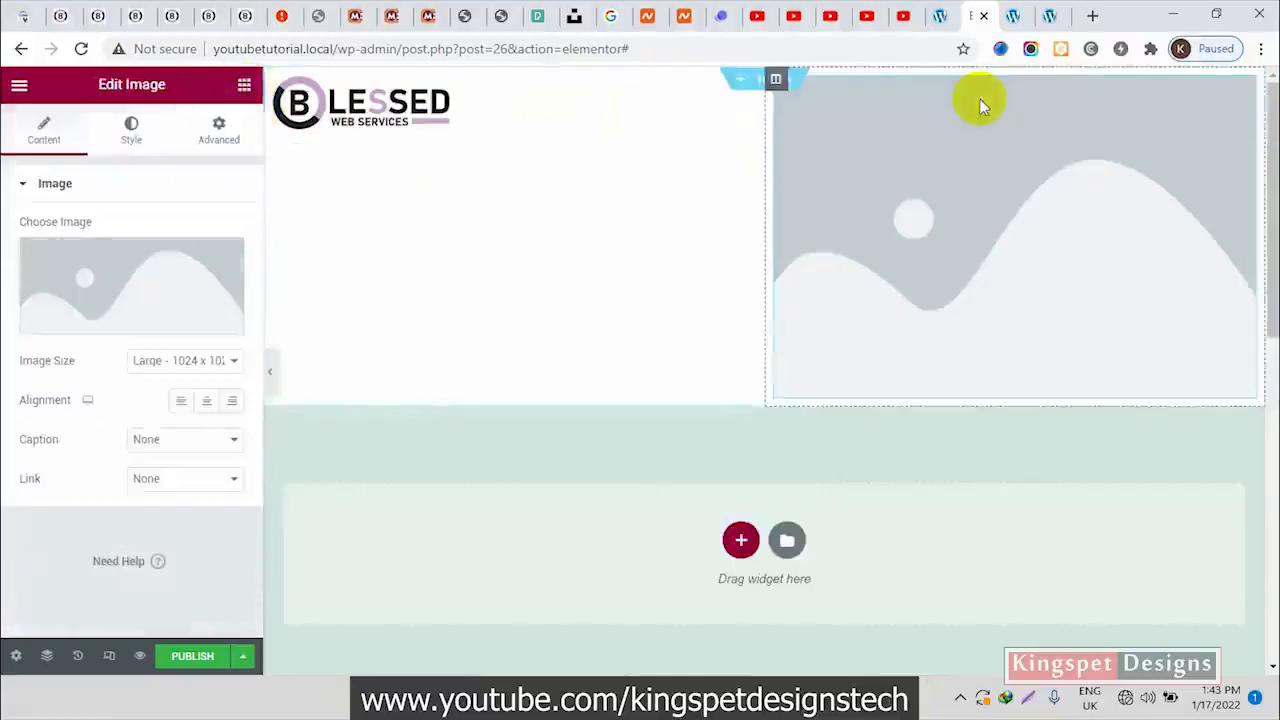
pyautogui.click(167, 288)
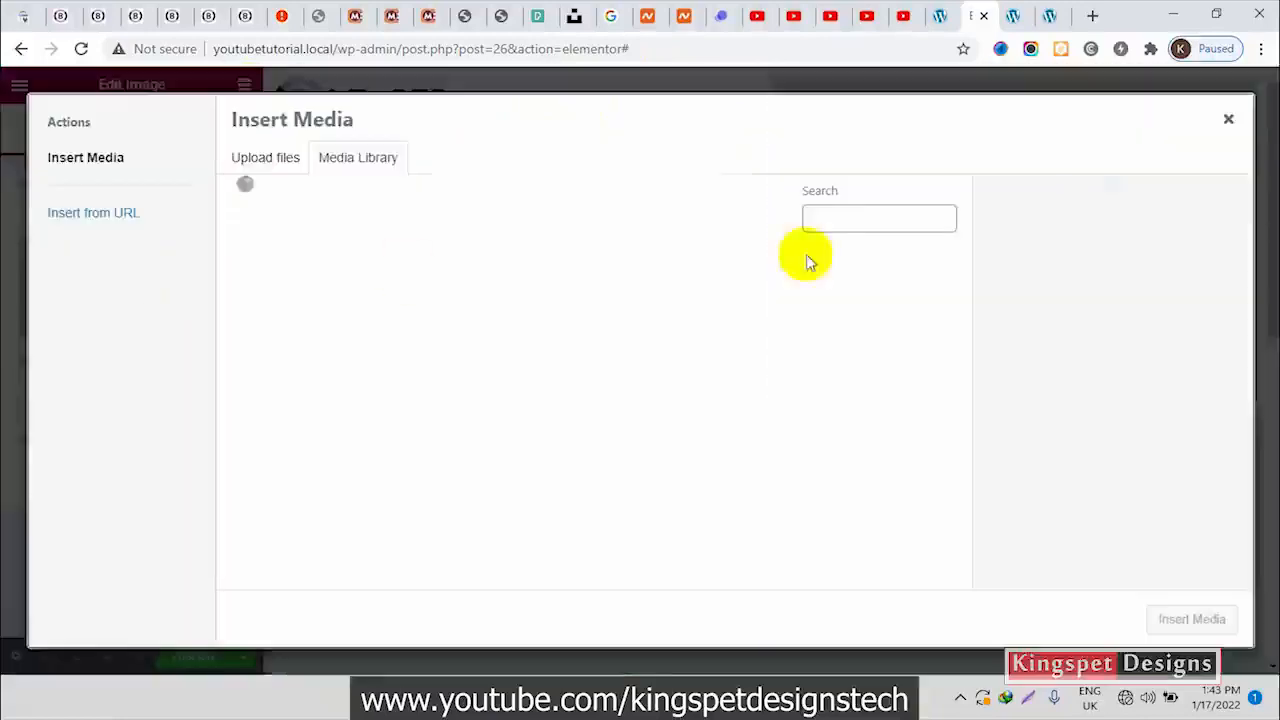
pyautogui.click(592, 292)
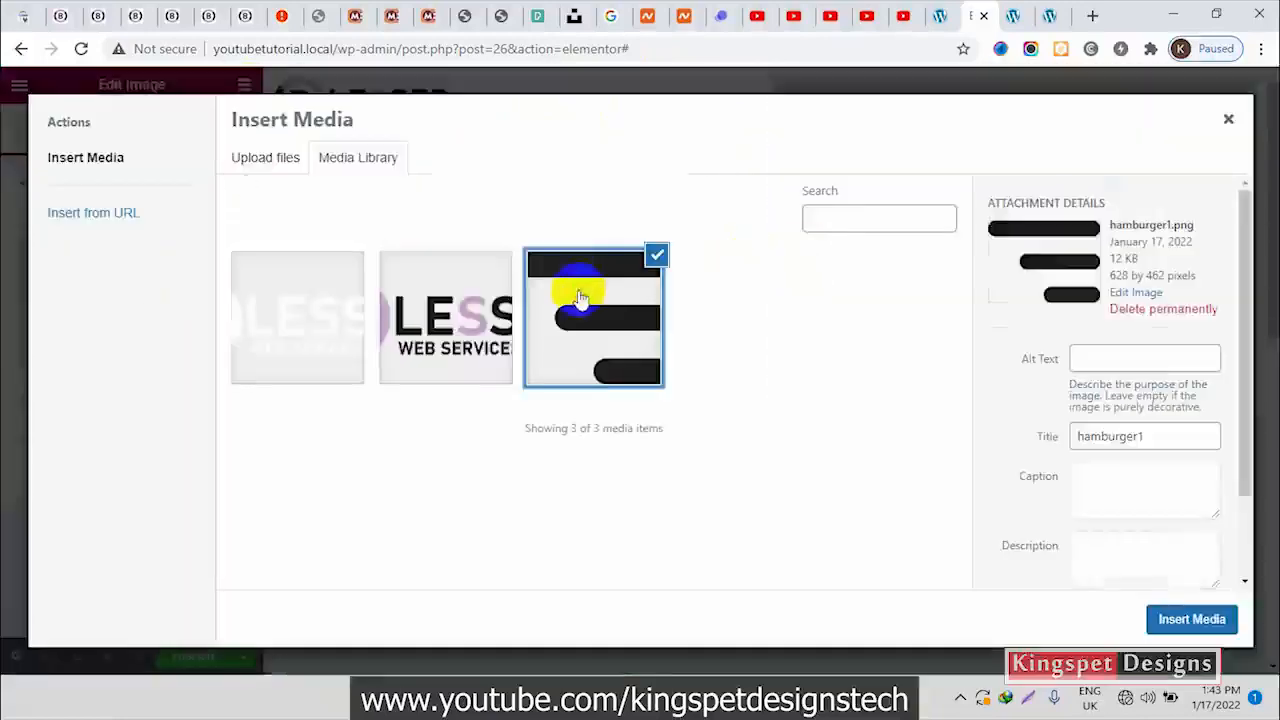
pyautogui.click(1218, 628)
# Reduce the hamburger image's width to 10% and compare its size with the menu icon on blessed.com.ng
pyautogui.click(133, 140)
pyautogui.moveTo(17, 259)
pyautogui.mouseDown()
pyautogui.moveTo(109, 251)
pyautogui.moveTo(40, 262)
pyautogui.mouseUp()
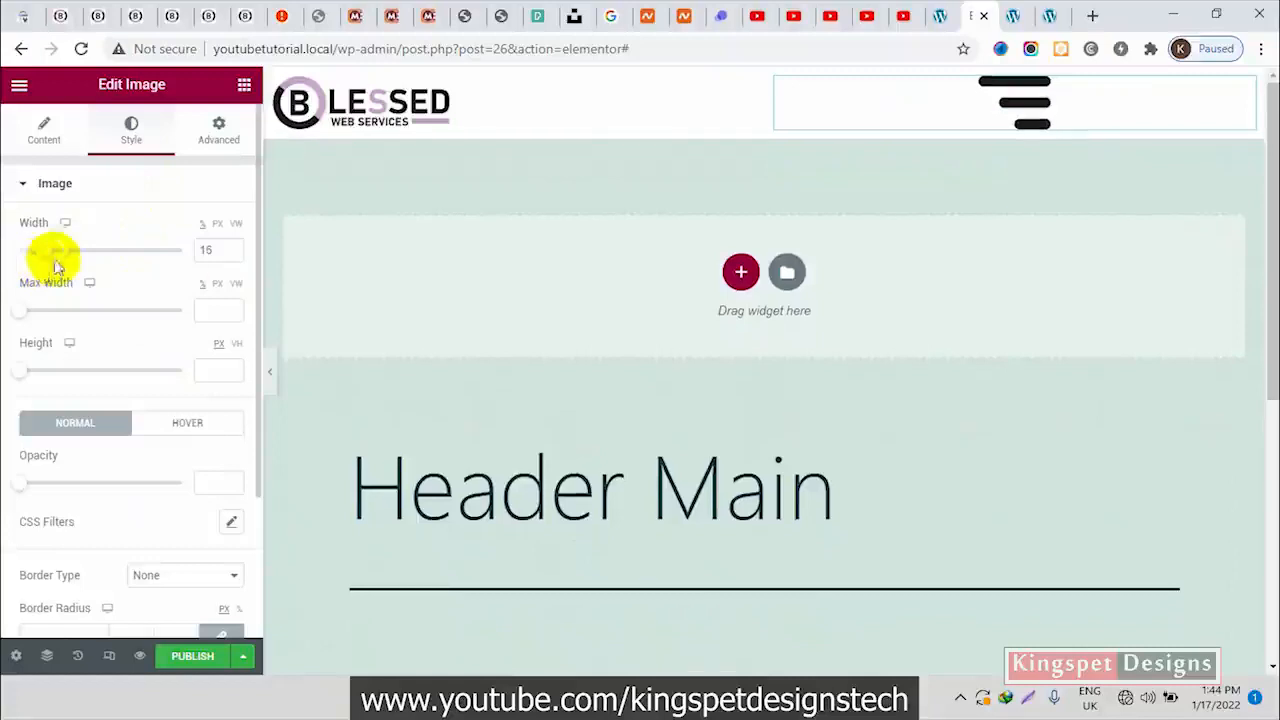
pyautogui.click(231, 254)
pyautogui.click(231, 255)
pyautogui.click(231, 255)
pyautogui.click(231, 255)
pyautogui.click(231, 255)
pyautogui.click(231, 255)
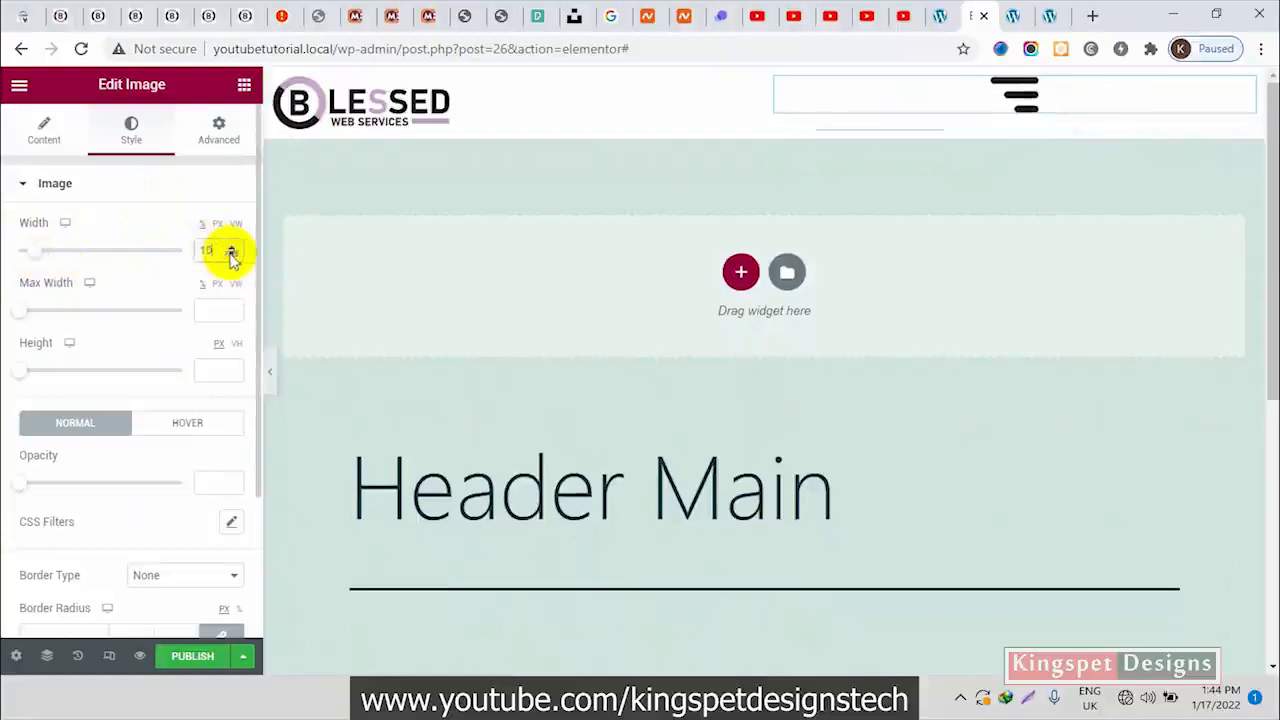
pyautogui.click(270, 367)
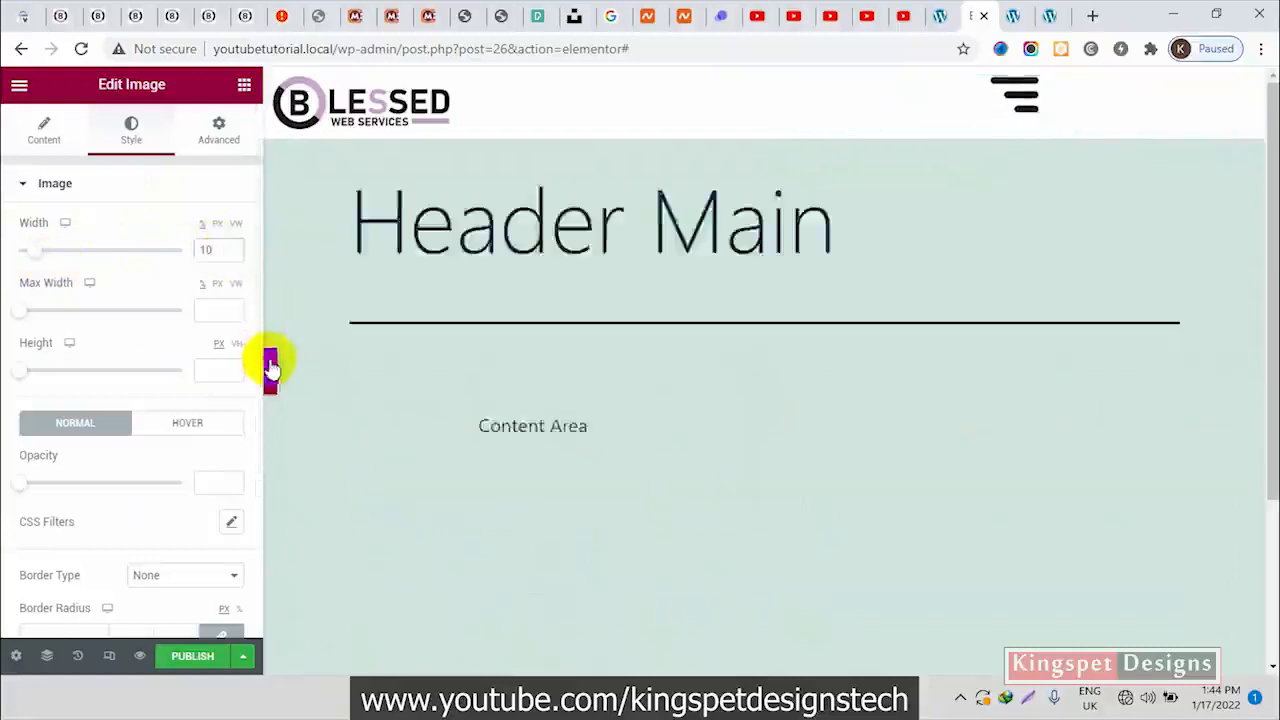
pyautogui.click(135, 15)
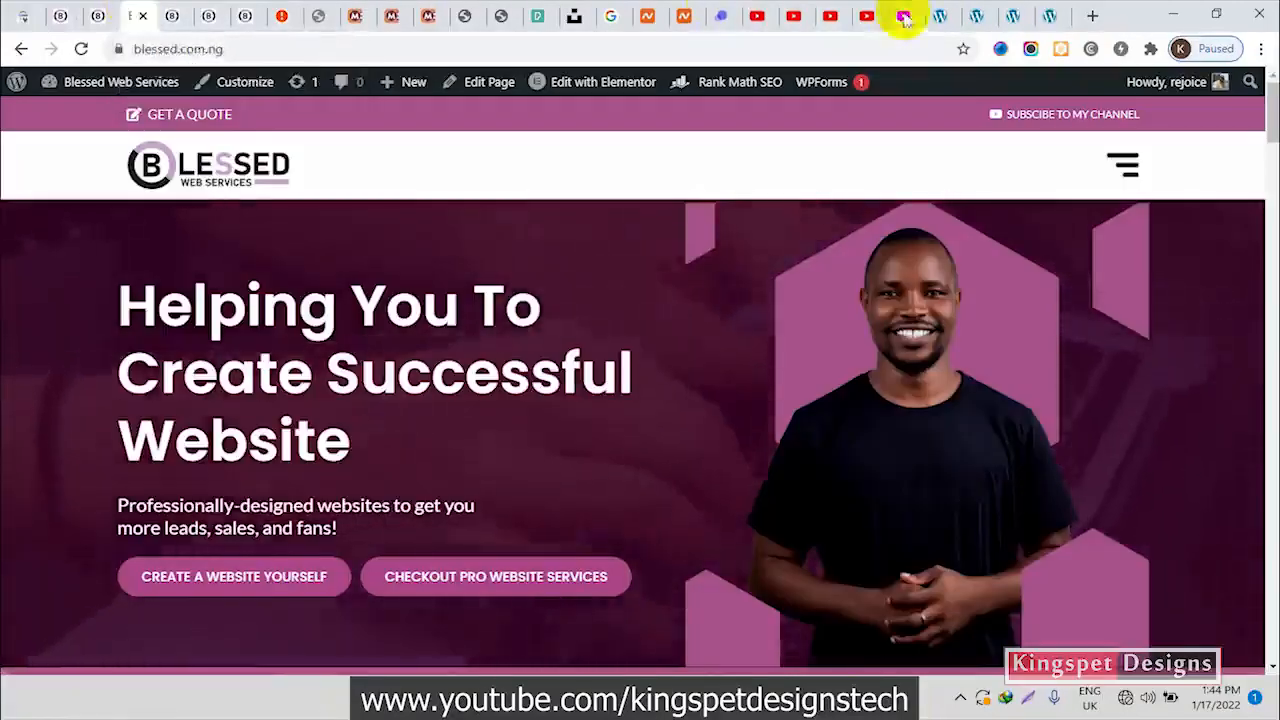
pyautogui.click(958, 18)
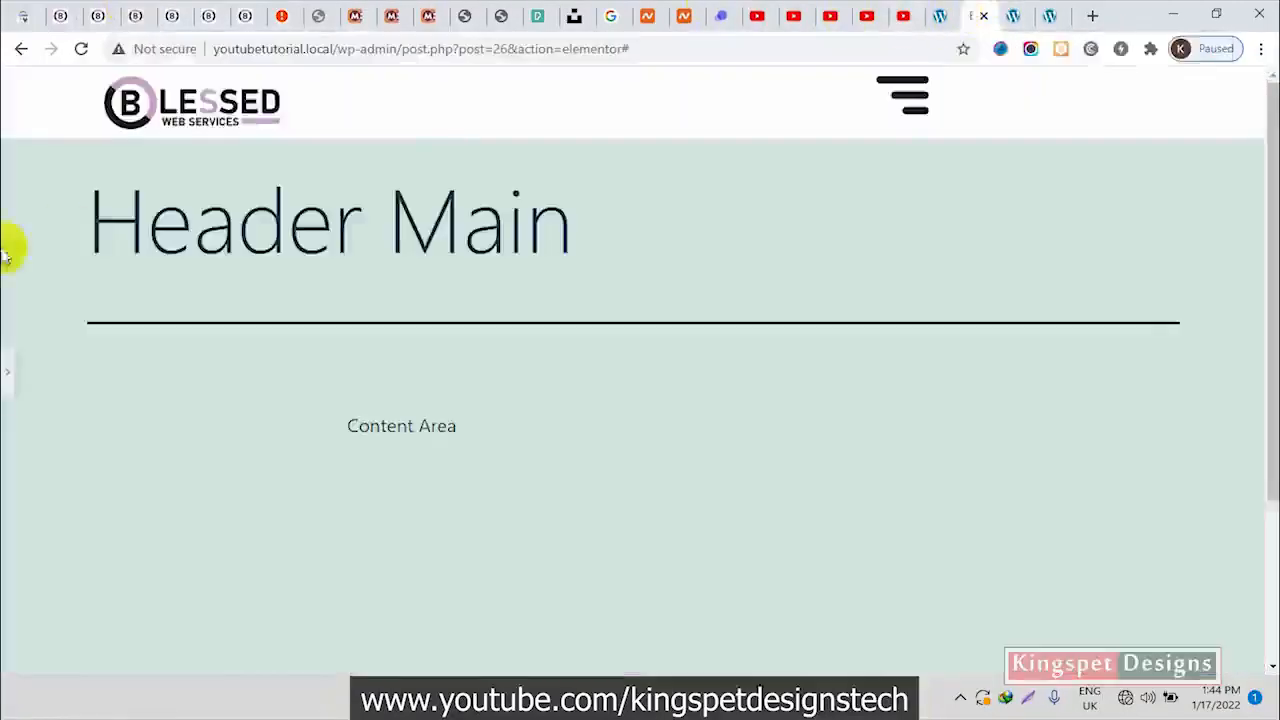
pyautogui.click(6, 362)
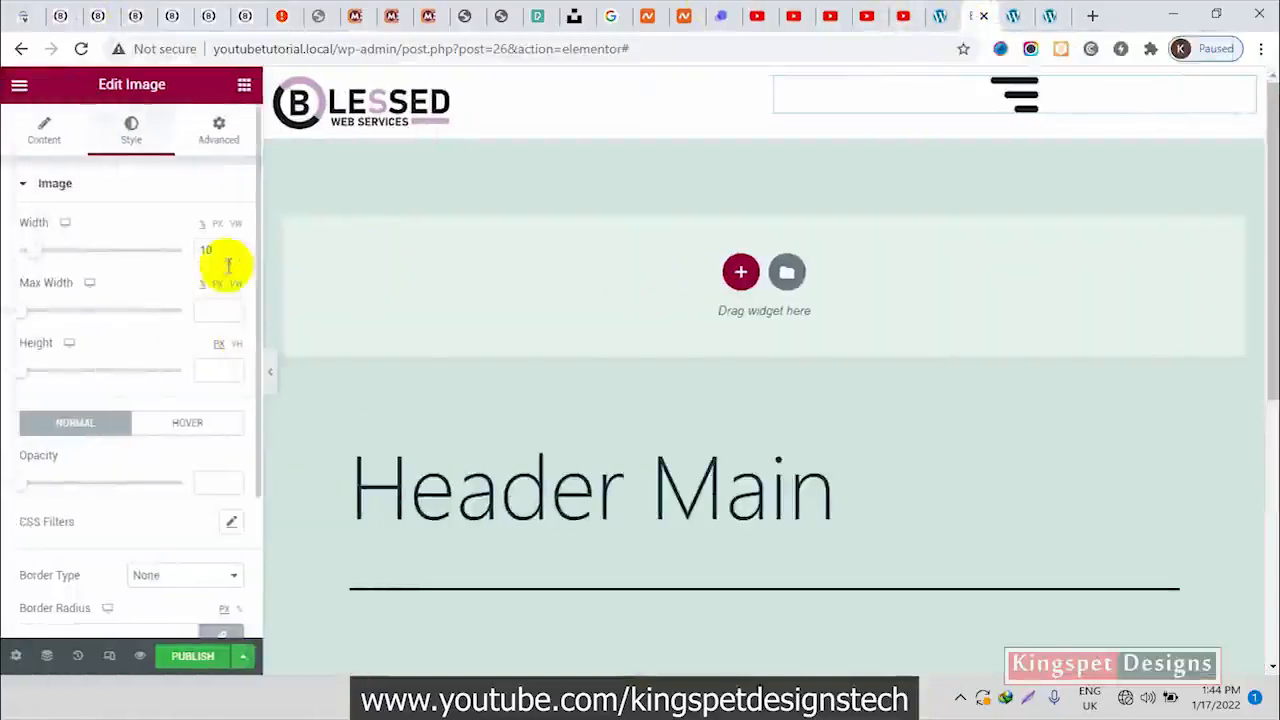
# Set the hamburger image's width to 7% and align it right, checking the header in preview
pyautogui.click(232, 256)
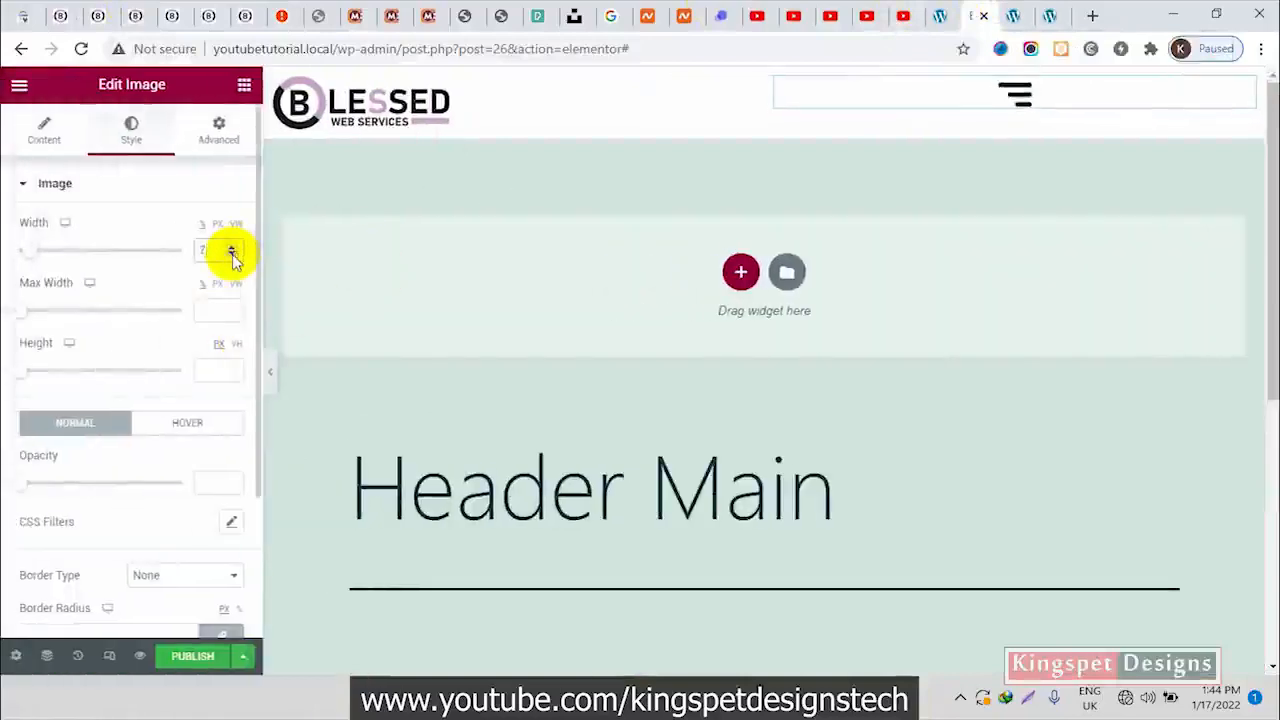
pyautogui.click(270, 371)
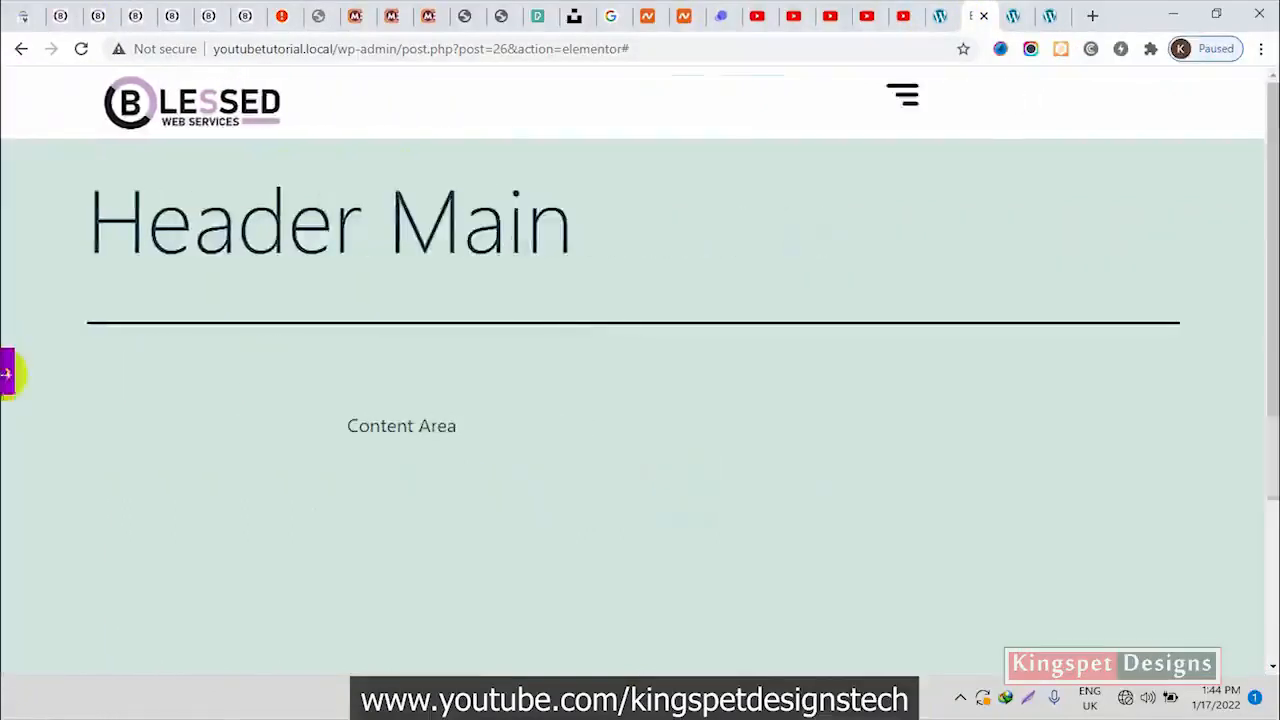
pyautogui.click(6, 374)
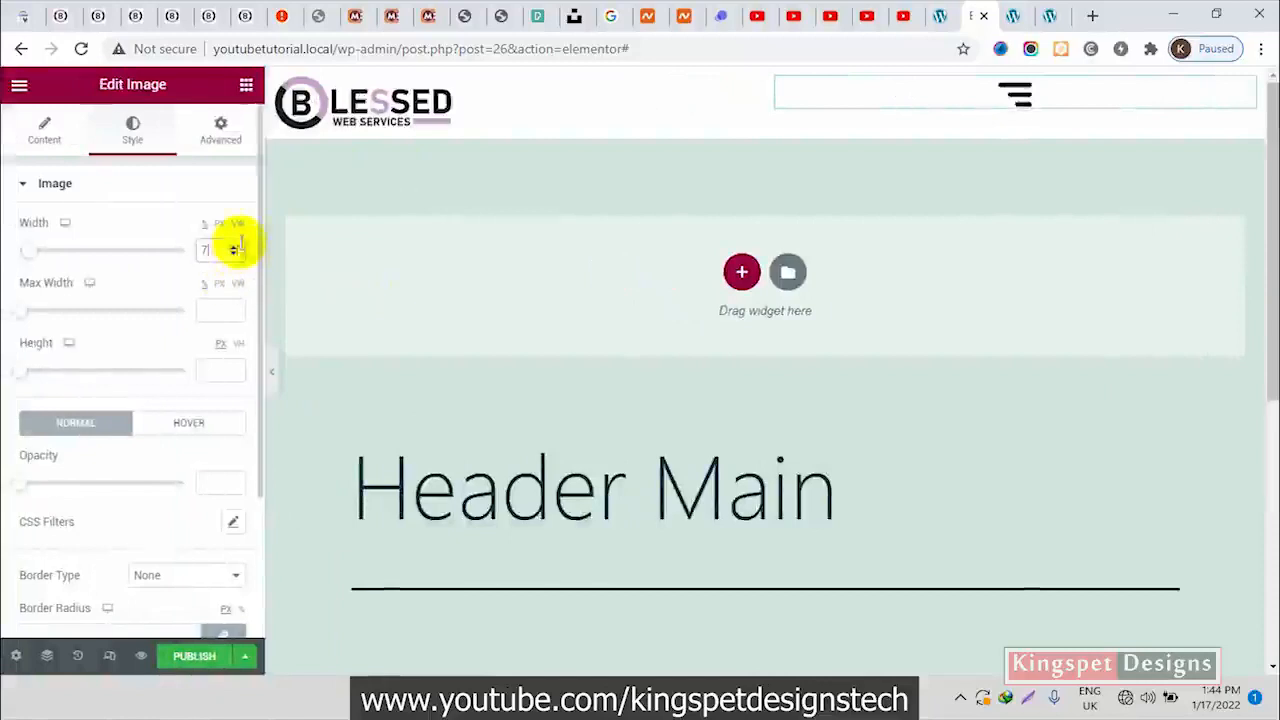
pyautogui.click(48, 137)
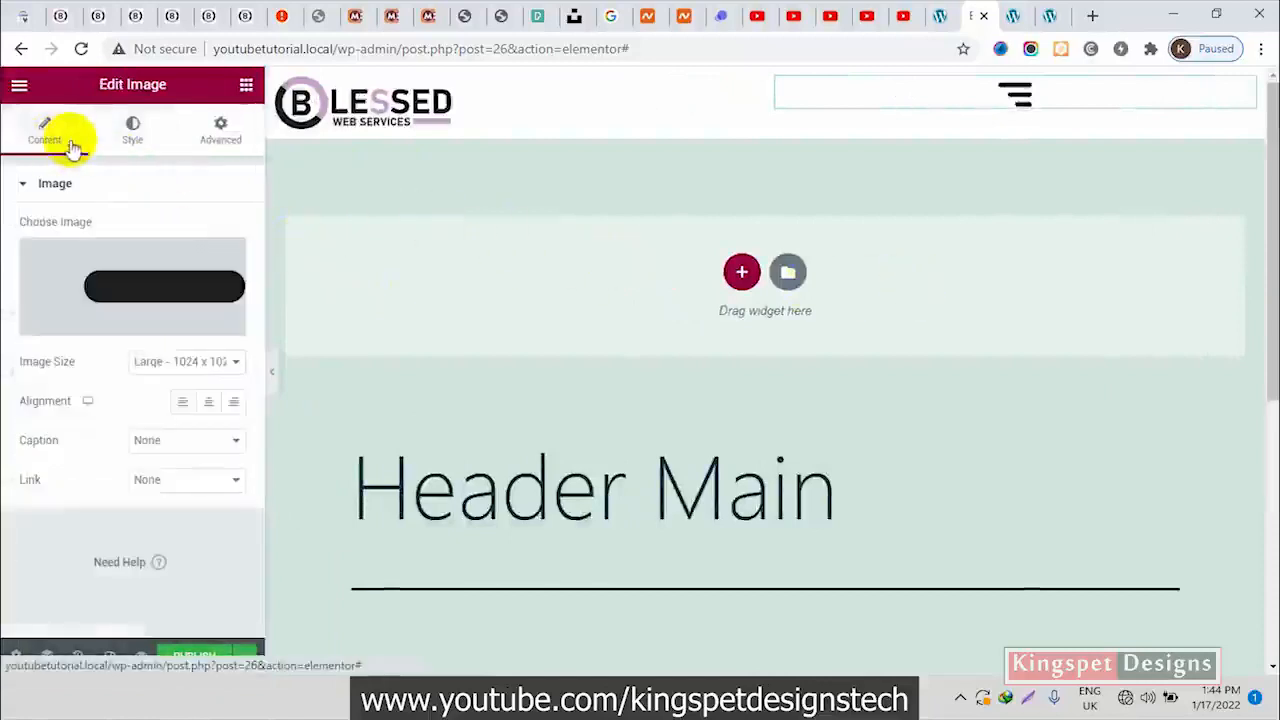
pyautogui.click(236, 404)
pyautogui.click(272, 376)
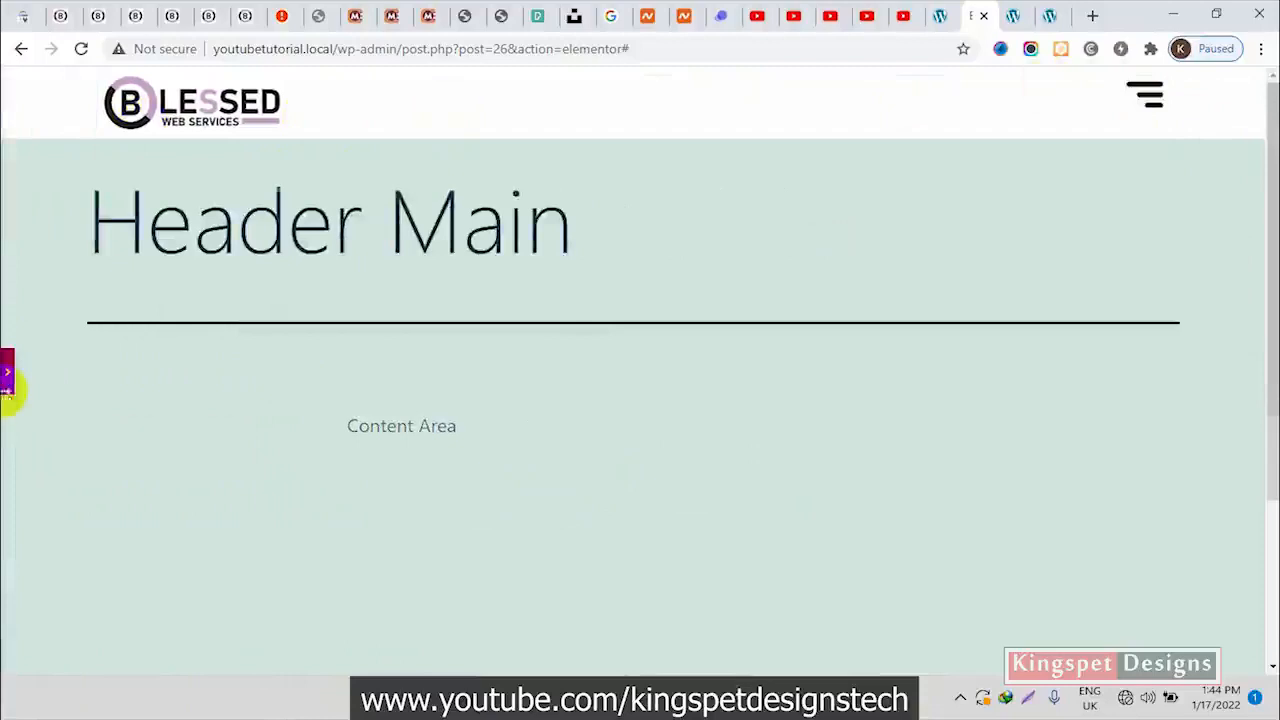
pyautogui.click(7, 380)
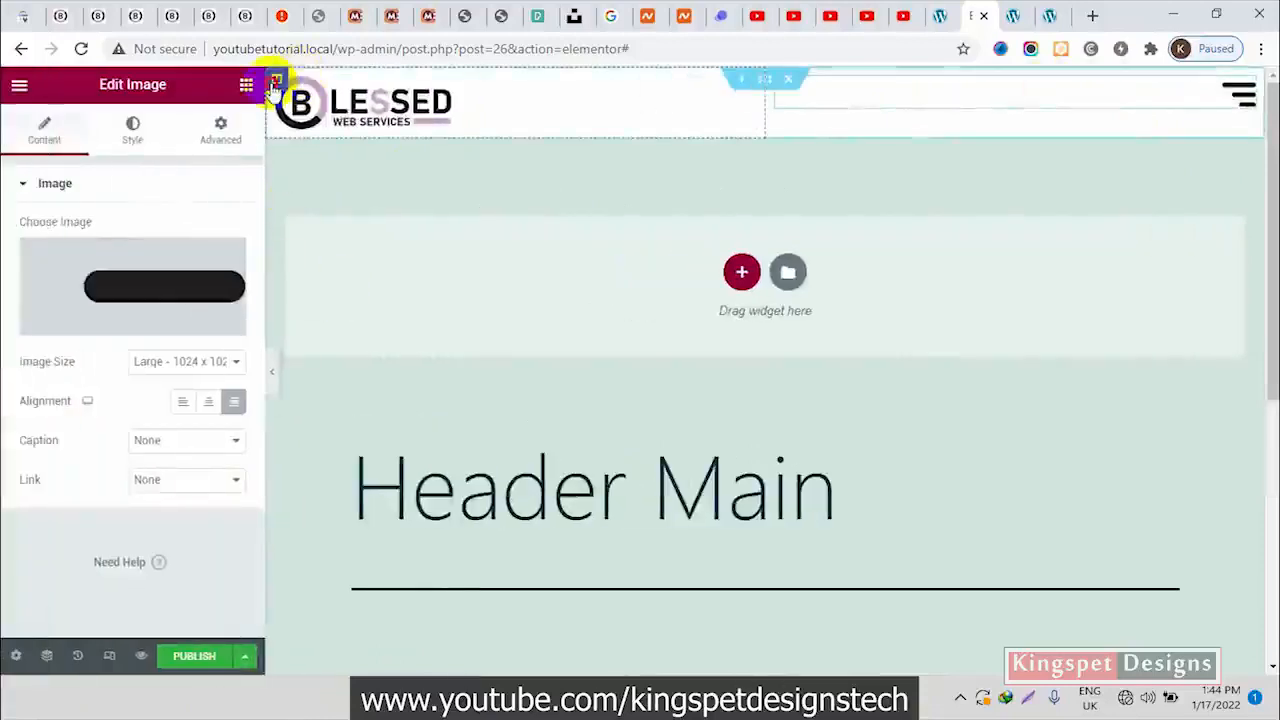
# Set the vertical alignment to Middle for both the logo column and the hamburger column, and preview the header
pyautogui.click(276, 80)
pyautogui.click(183, 267)
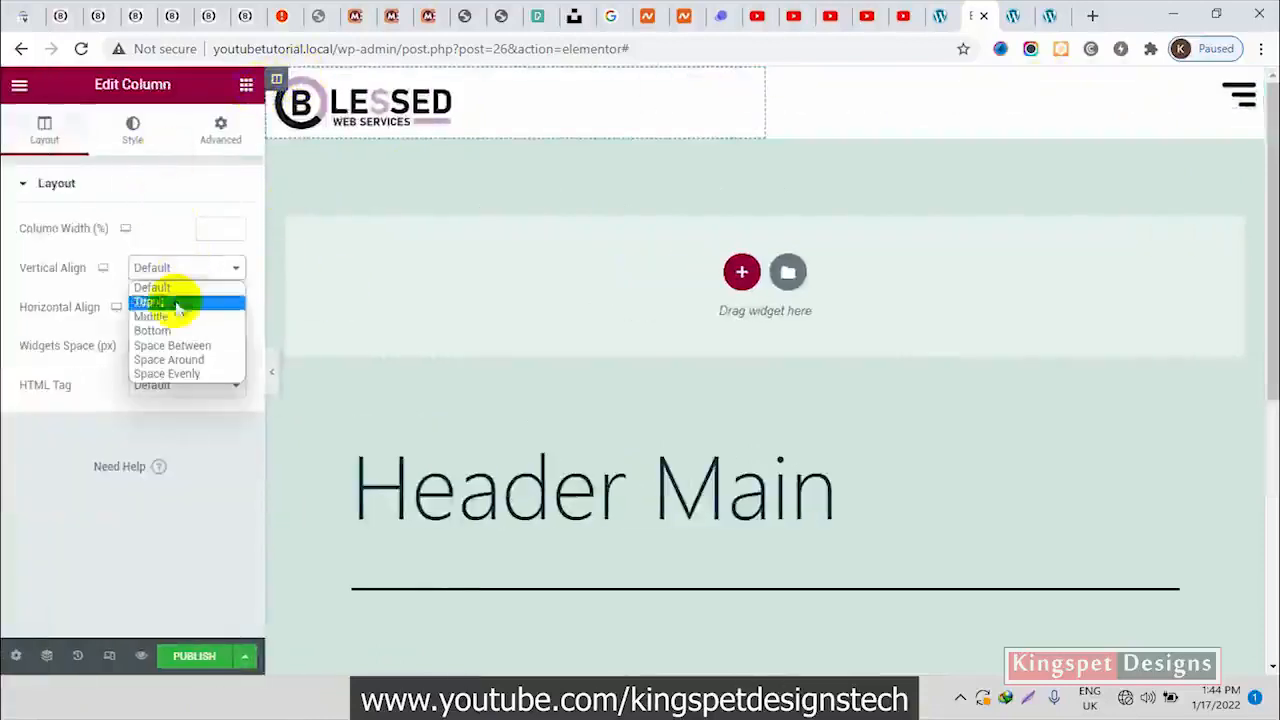
pyautogui.click(175, 316)
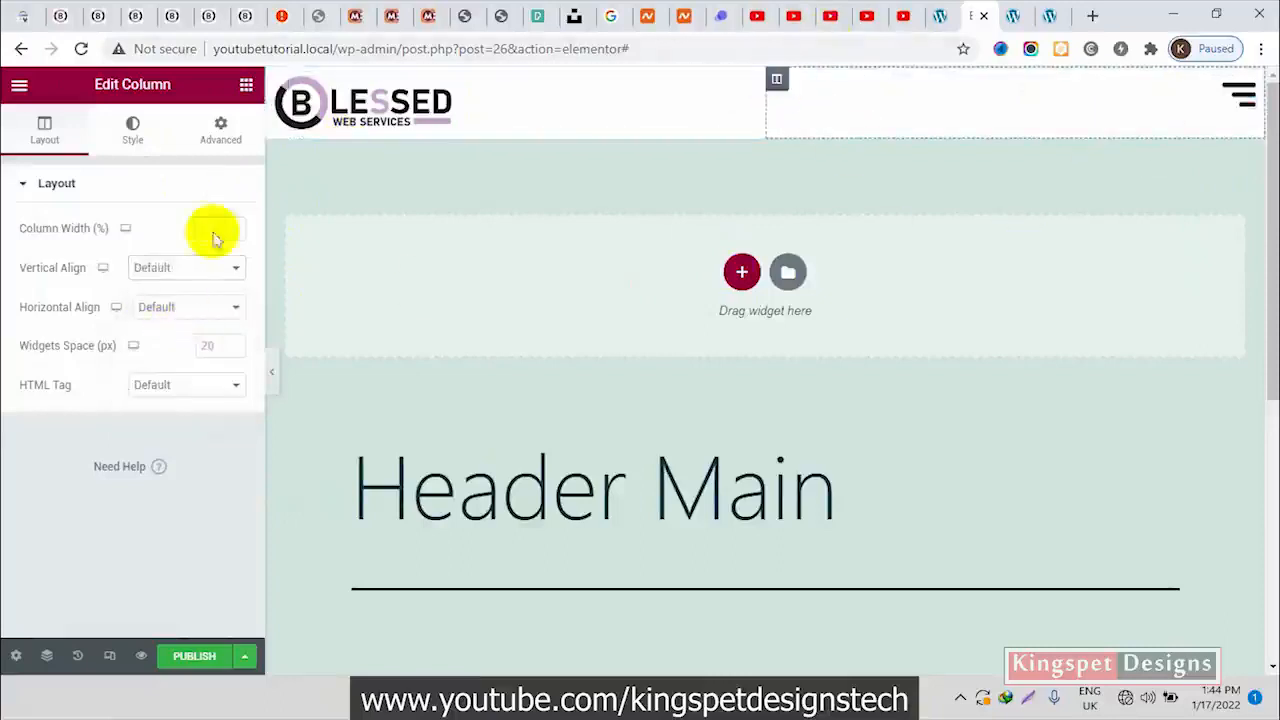
pyautogui.click(184, 270)
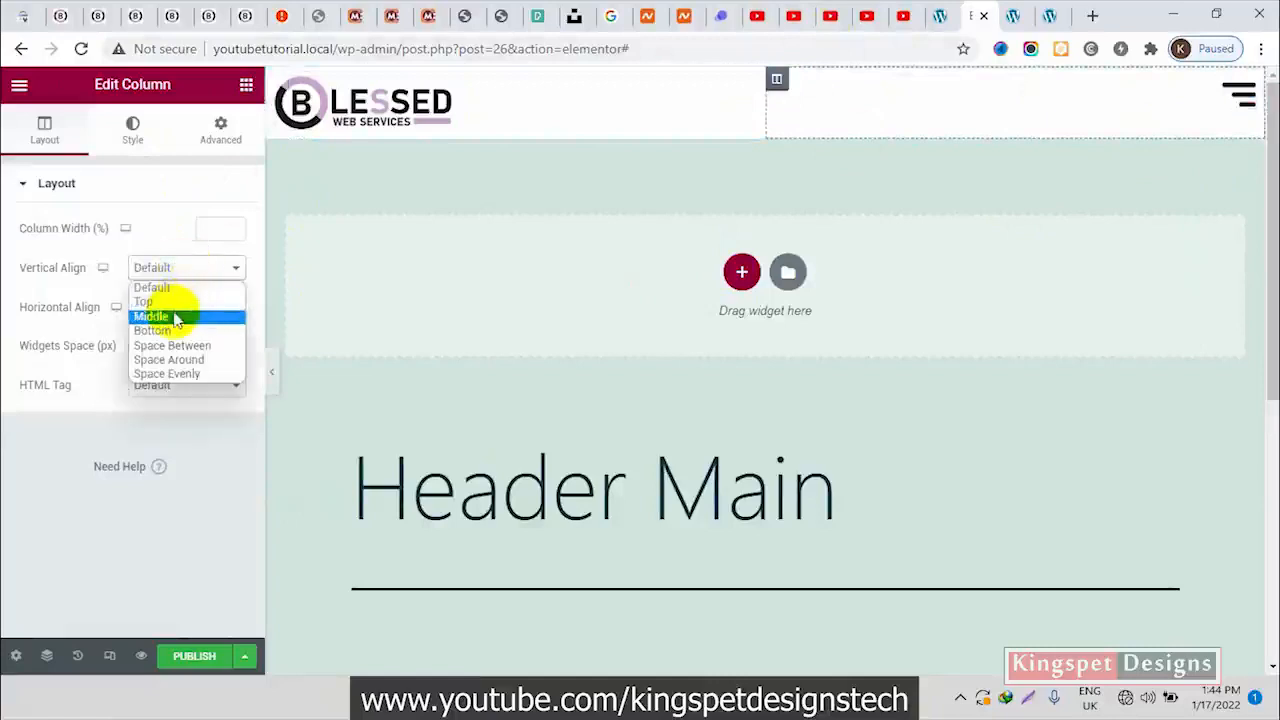
pyautogui.click(176, 318)
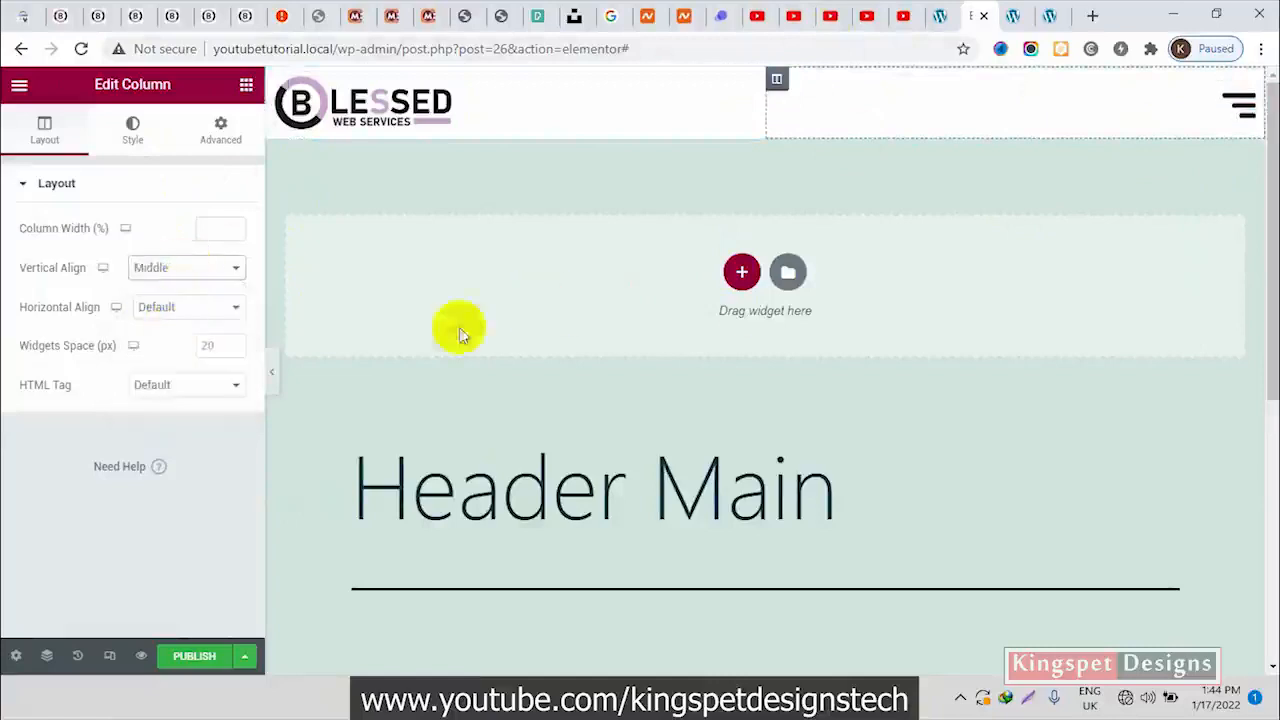
pyautogui.click(273, 375)
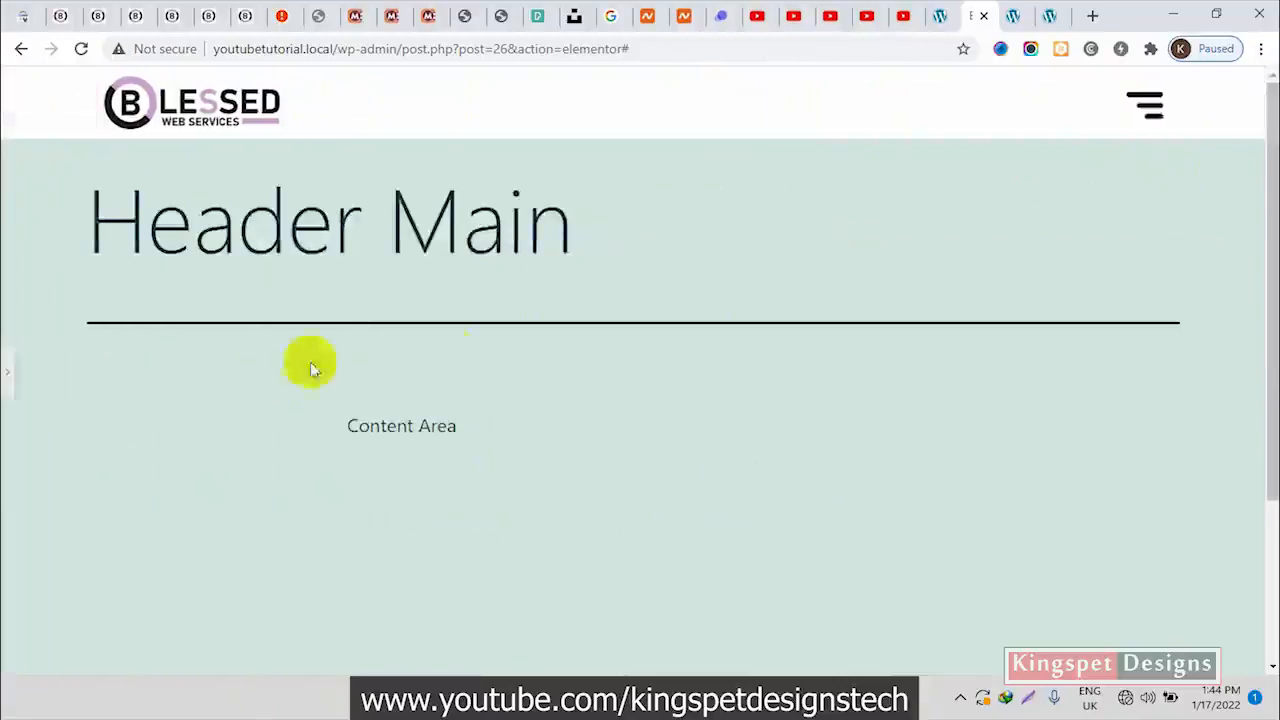
pyautogui.click(6, 375)
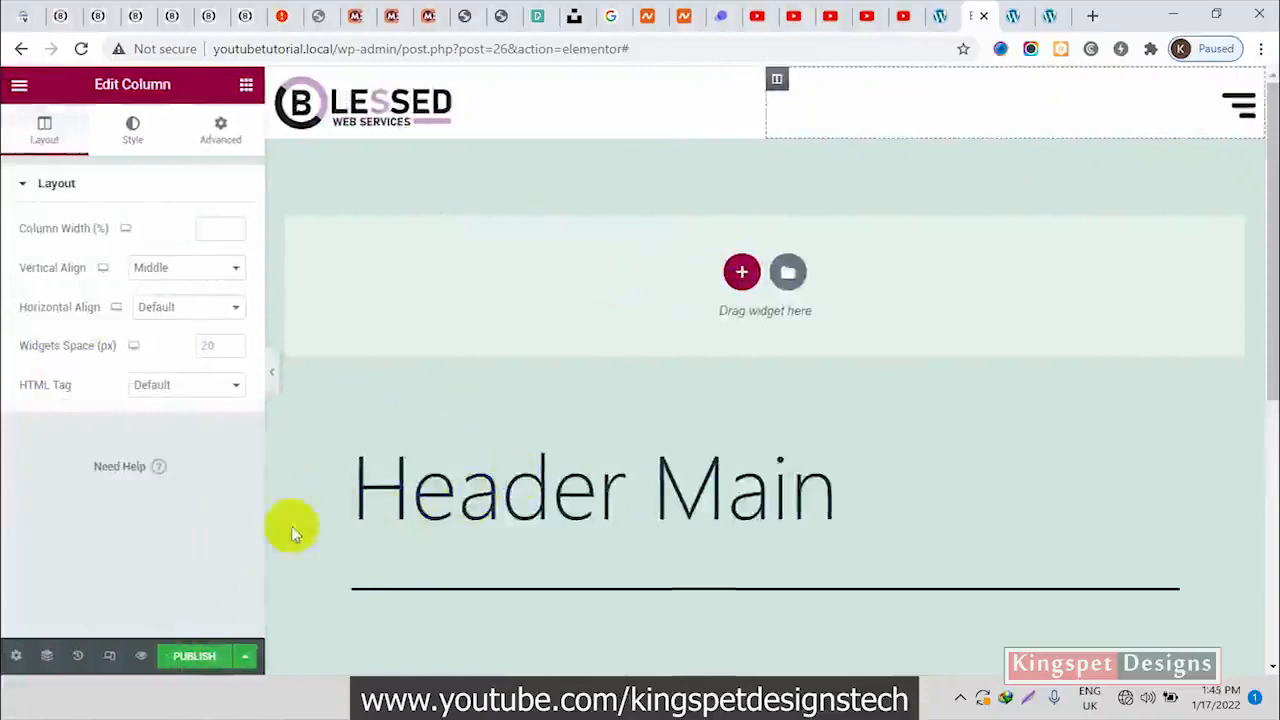
# Publish the Header Main template with a display condition that includes the entire site
pyautogui.click(195, 657)
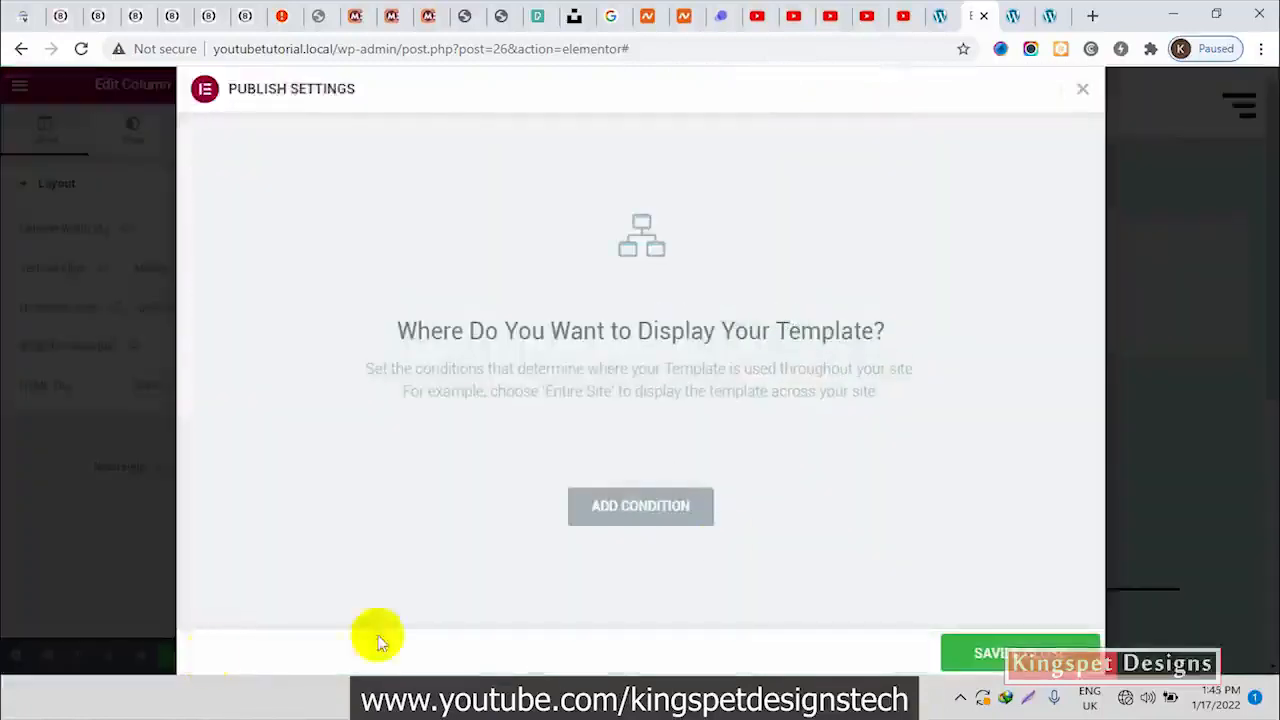
pyautogui.click(626, 518)
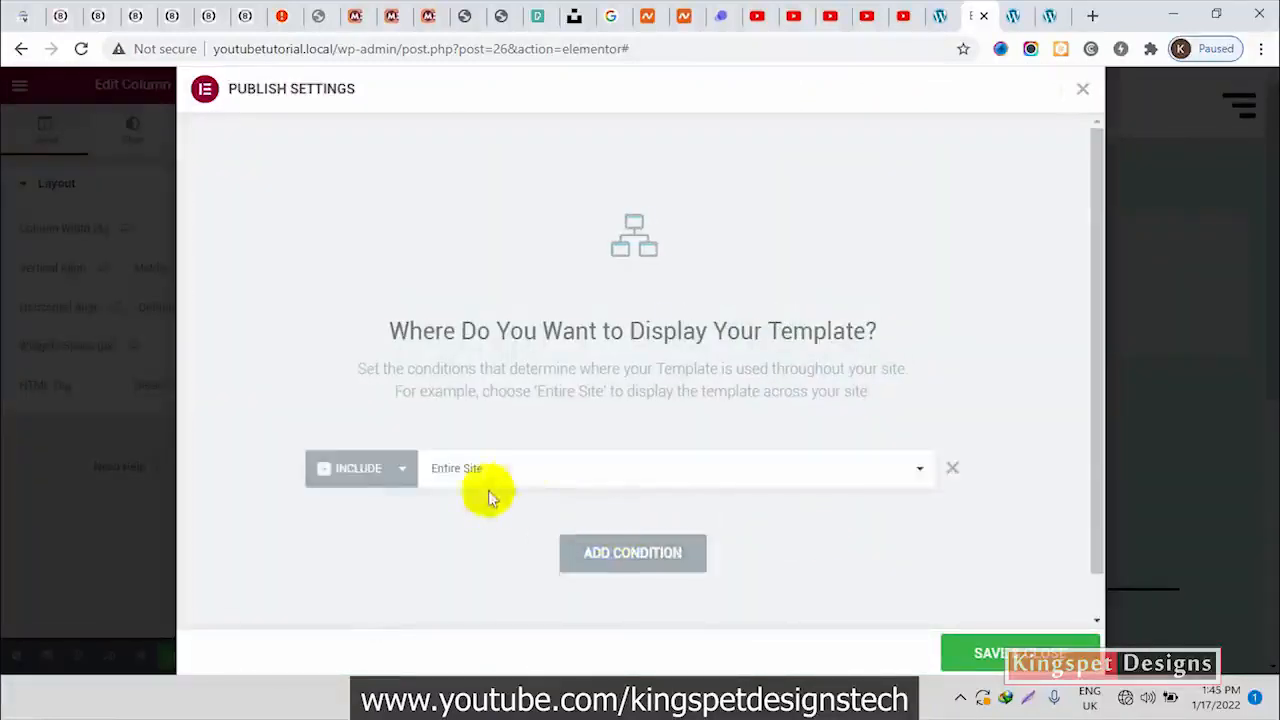
pyautogui.click(990, 657)
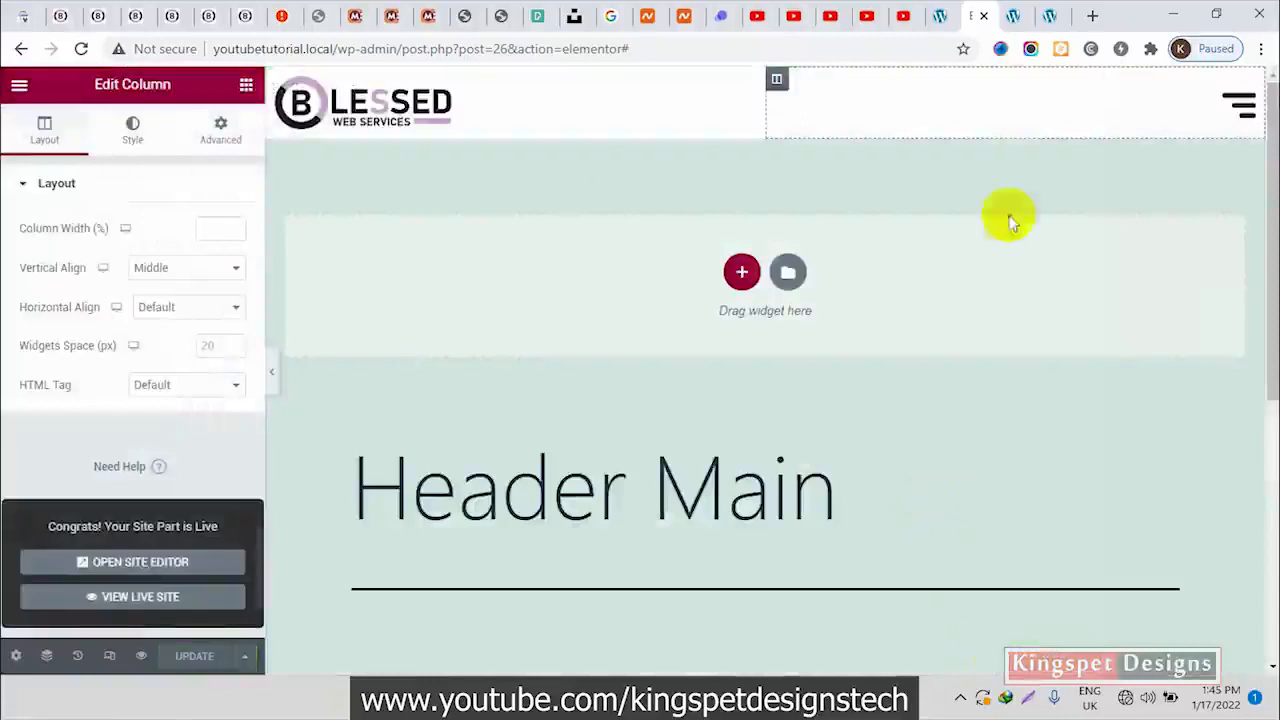
# Reload the youtubetutorial.local front page and compare its logo and hamburger sizes with the Header Main preview in the editor
pyautogui.click(1052, 16)
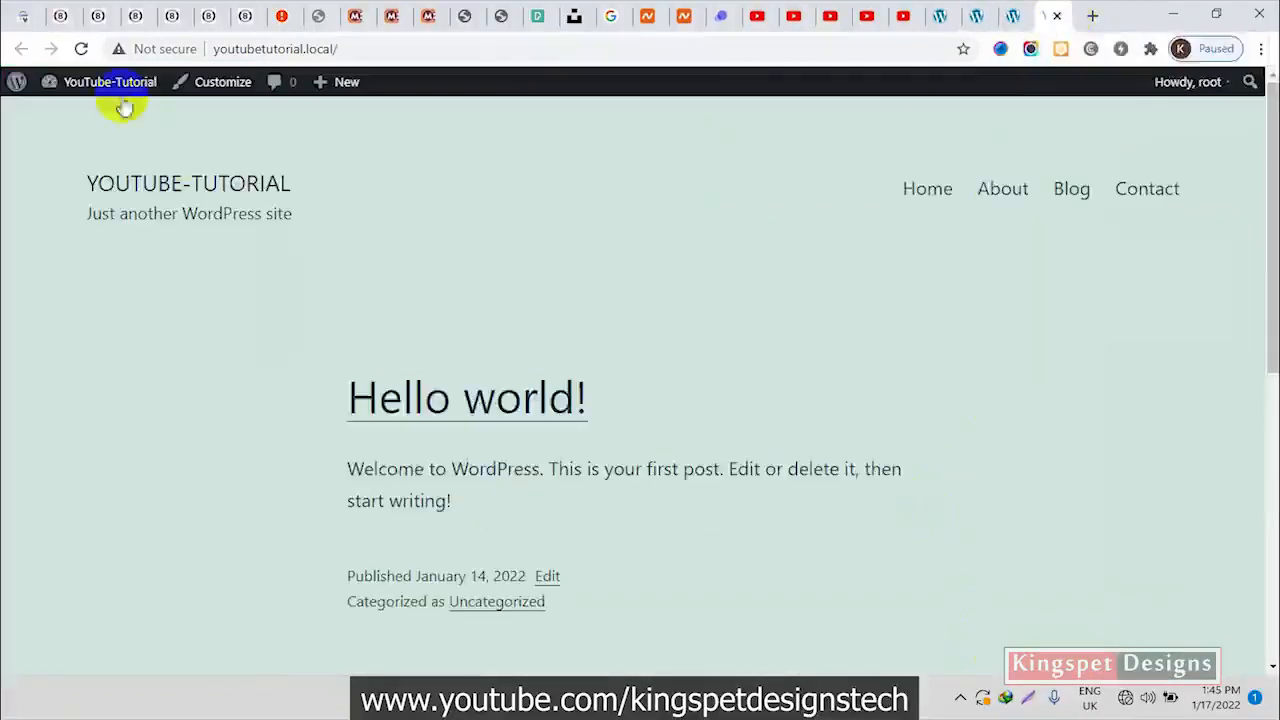
pyautogui.click(81, 49)
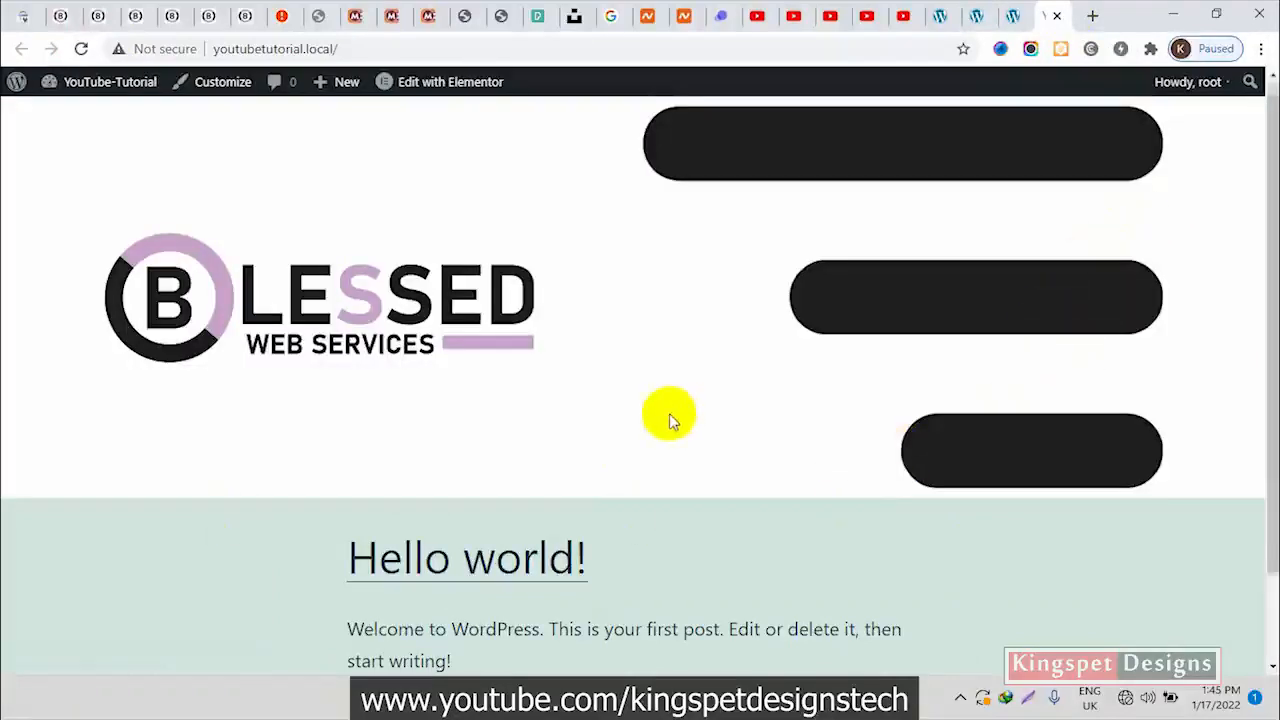
pyautogui.scroll(-1, 669, 415)
pyautogui.scroll(1, 694, 463)
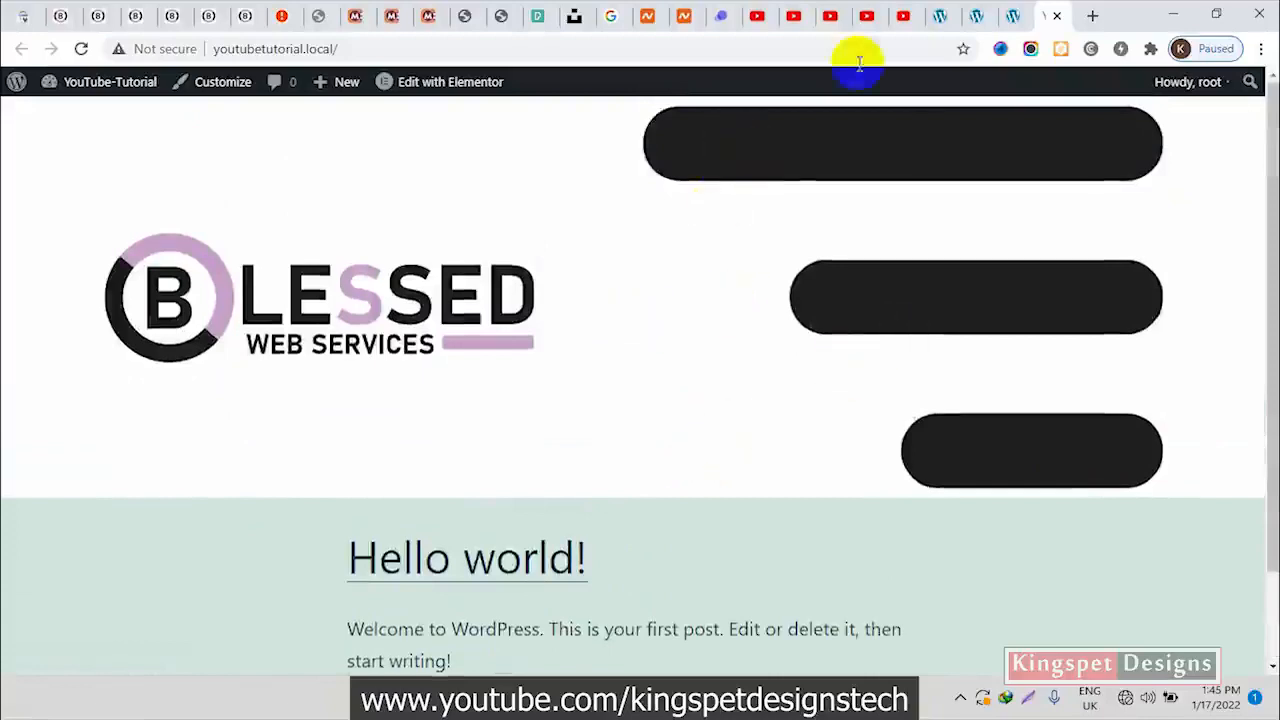
pyautogui.click(955, 14)
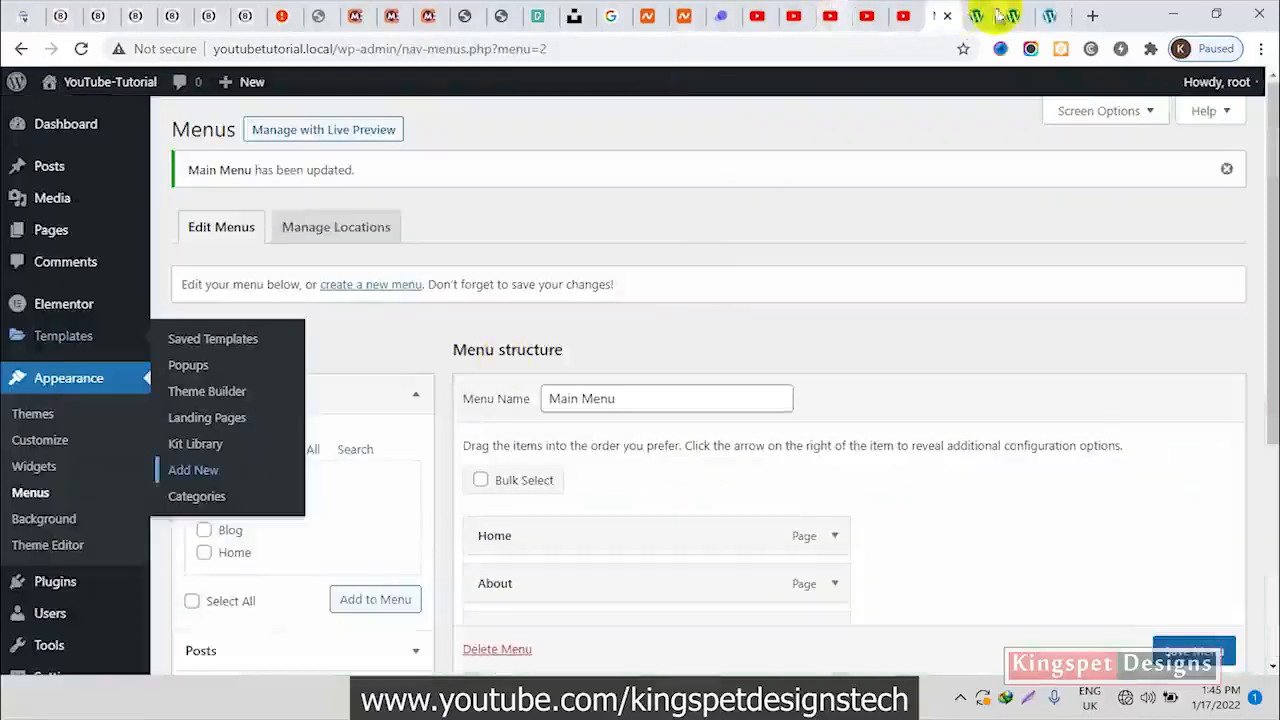
pyautogui.click(978, 13)
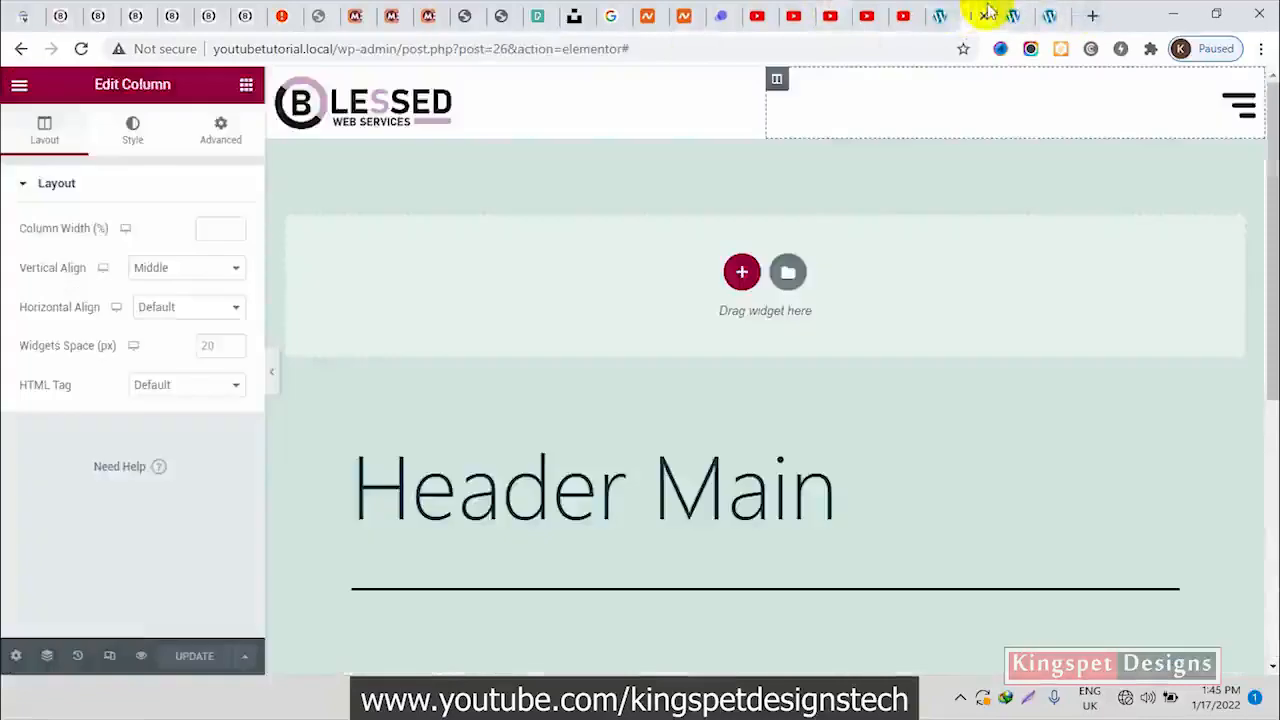
pyautogui.click(272, 372)
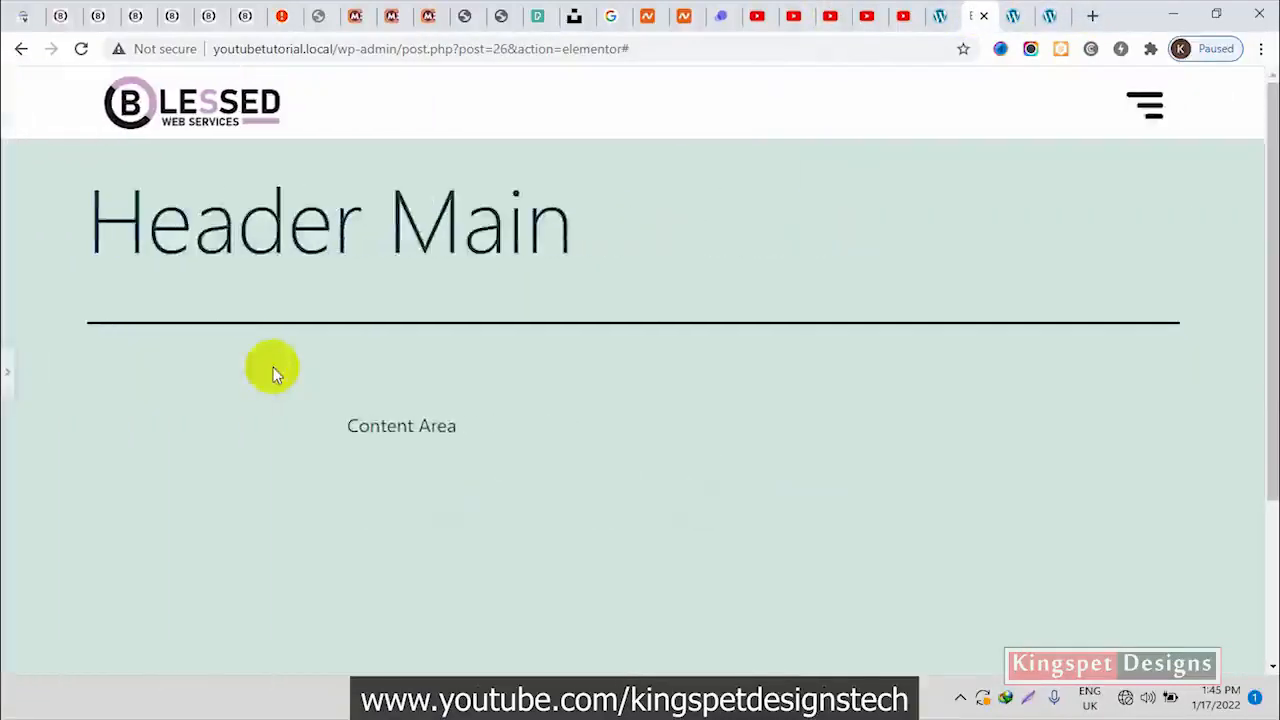
pyautogui.click(6, 375)
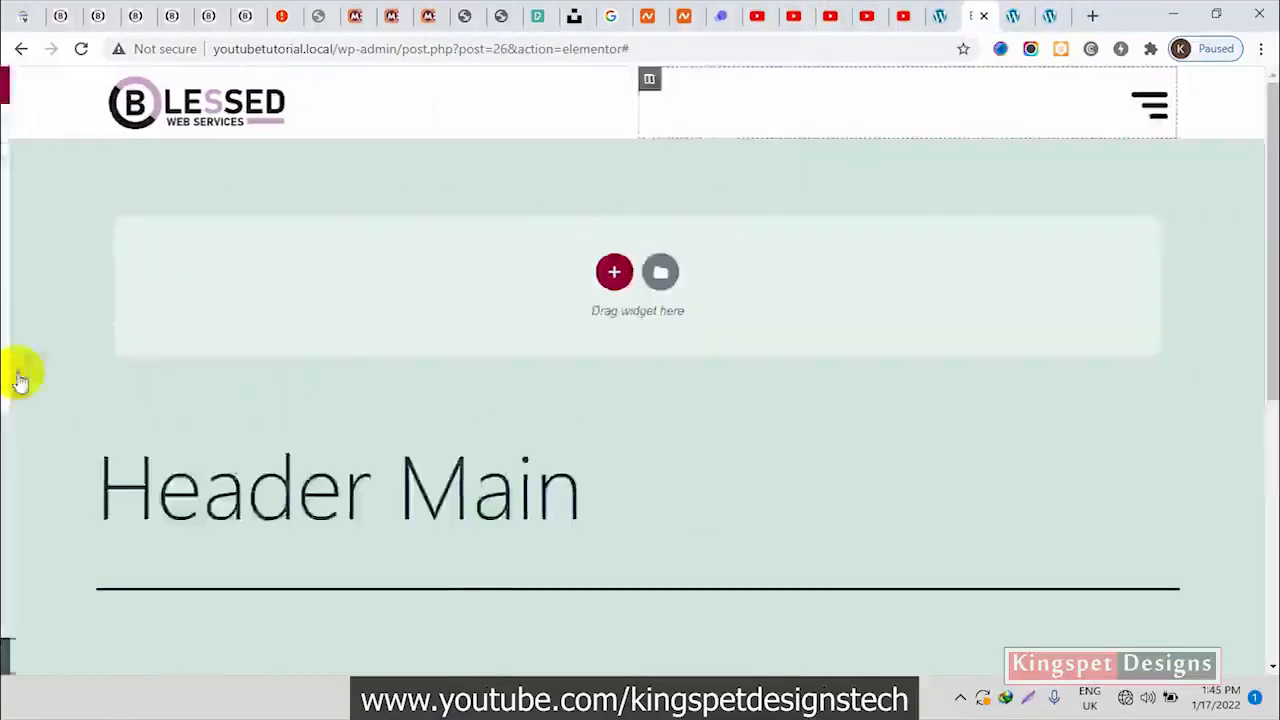
# In the WordPress reading settings, use a static homepage with Home and Blog as posts page, save, and recheck the header on the site
pyautogui.click(943, 13)
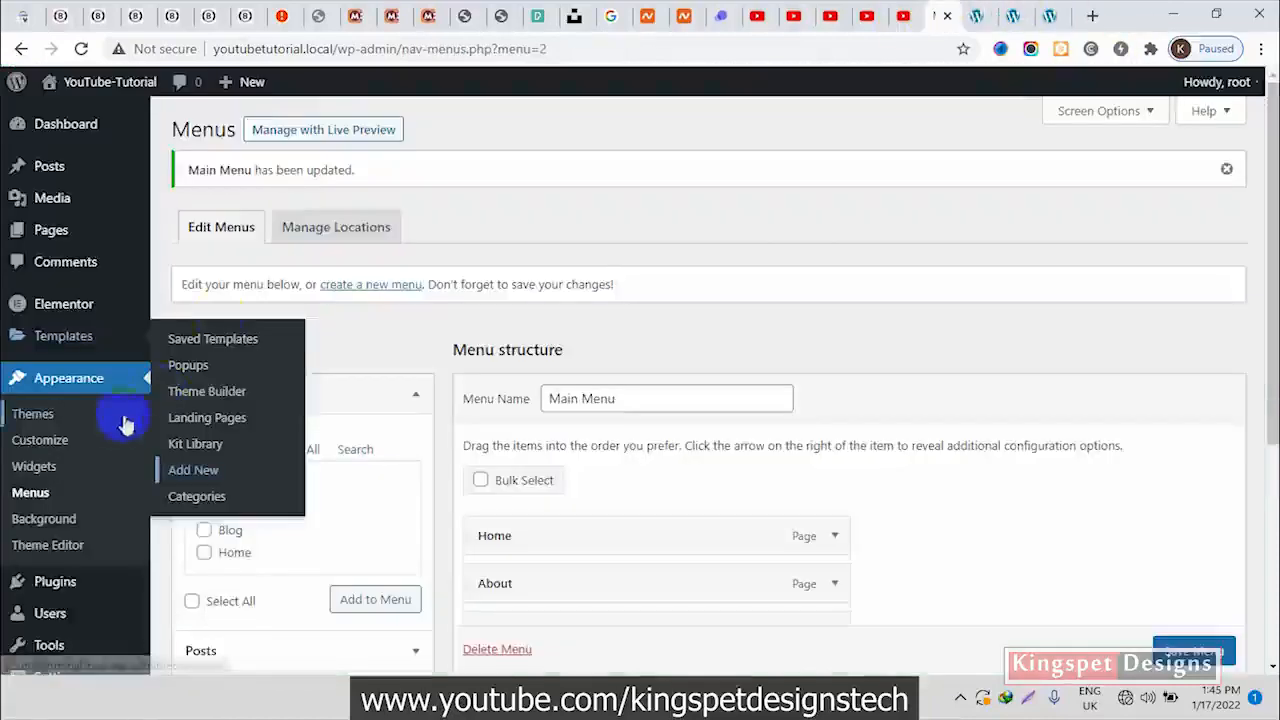
pyautogui.scroll(-3, 40, 607)
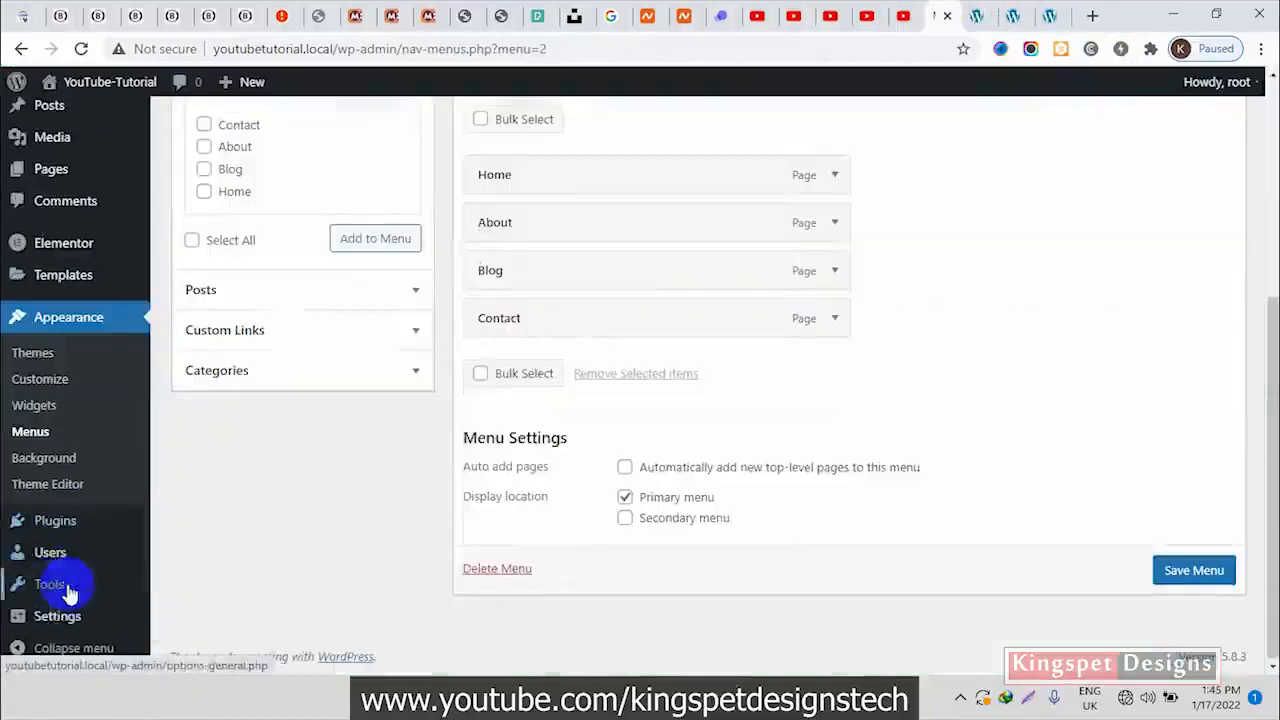
pyautogui.moveTo(40, 628)
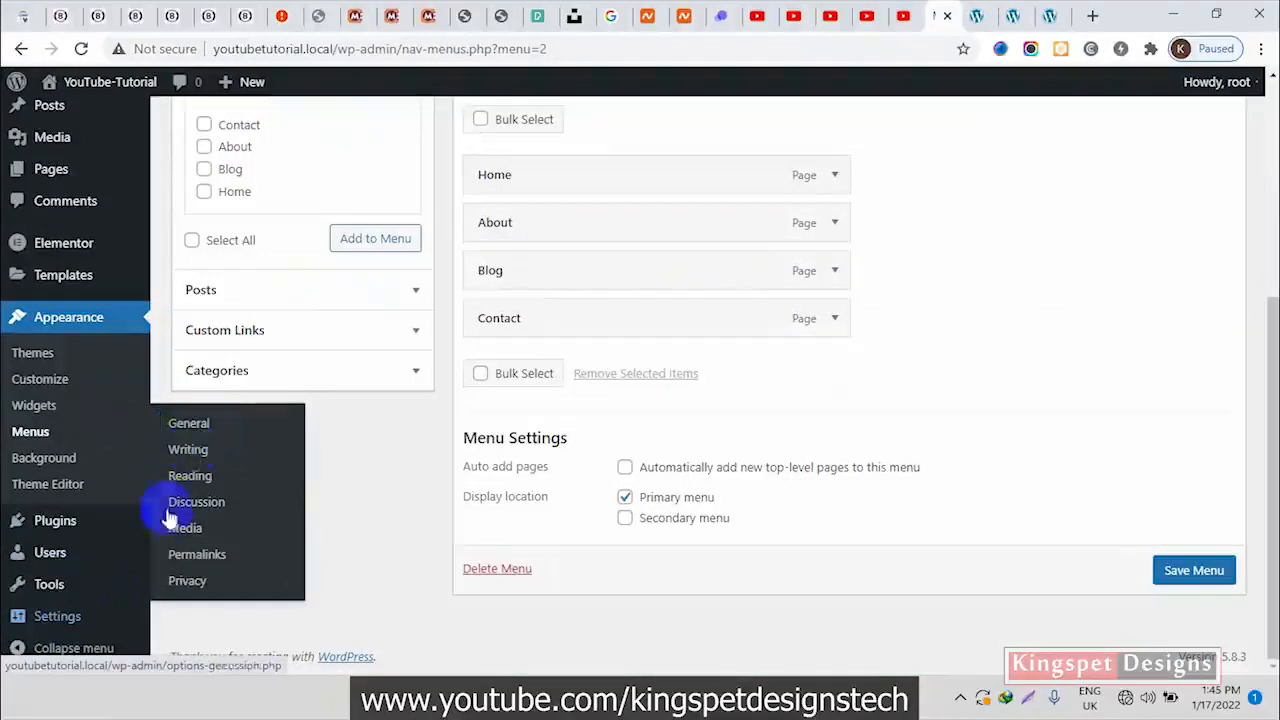
pyautogui.click(203, 481)
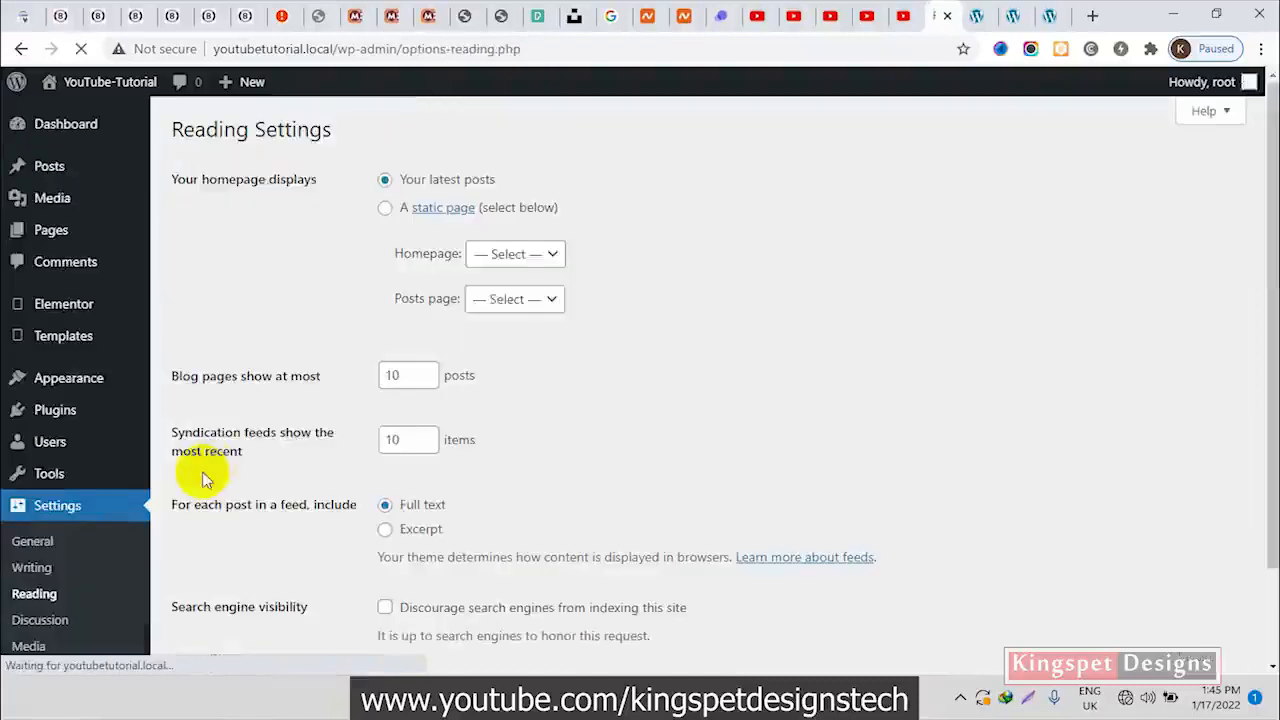
pyautogui.click(386, 212)
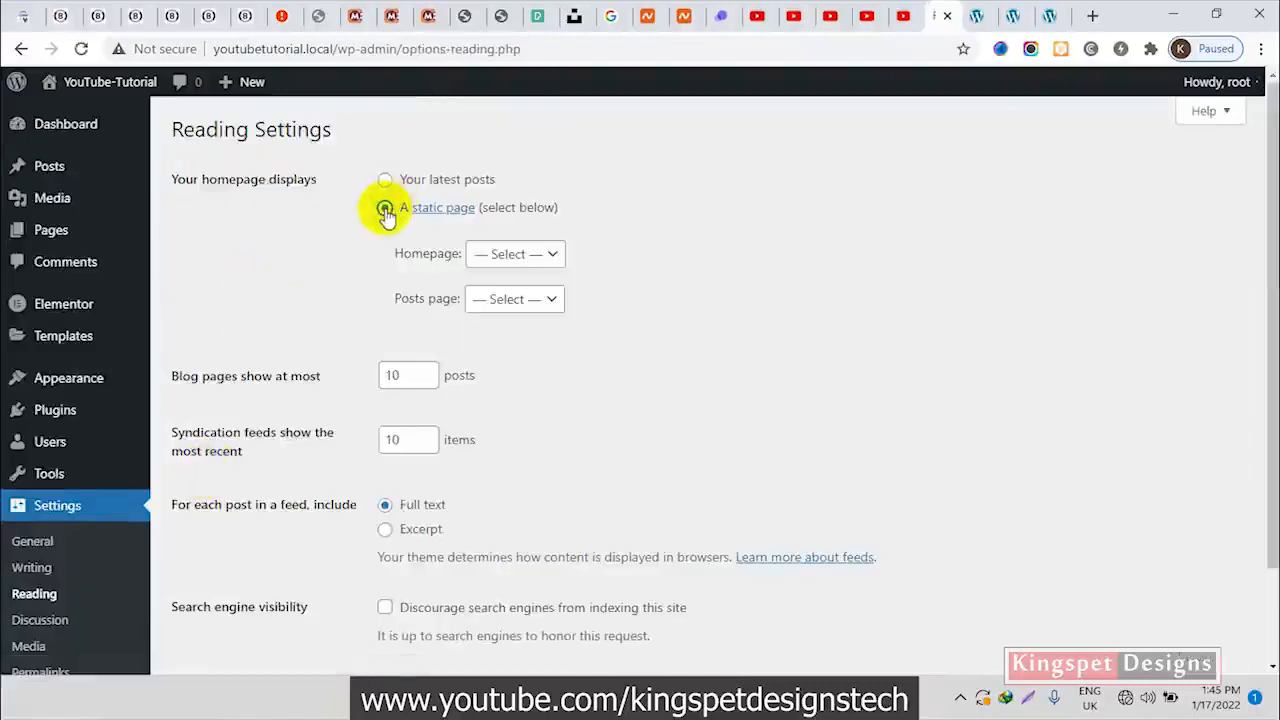
pyautogui.click(510, 254)
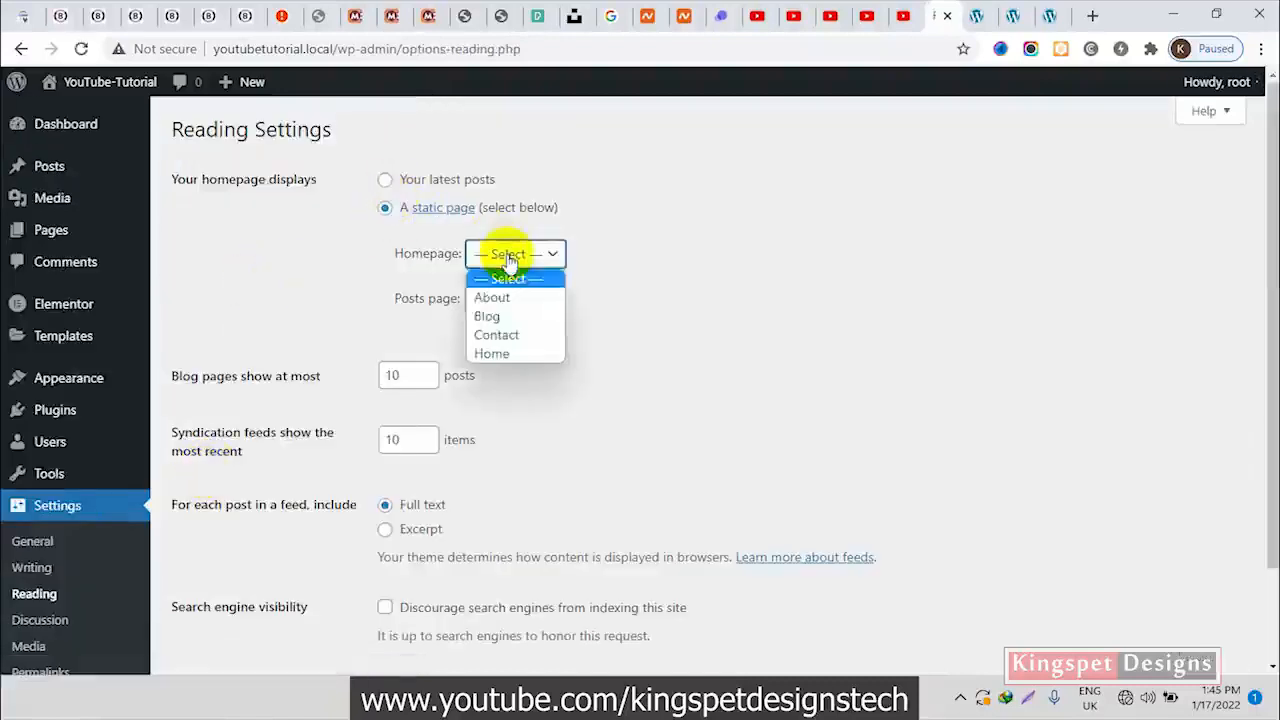
pyautogui.click(492, 354)
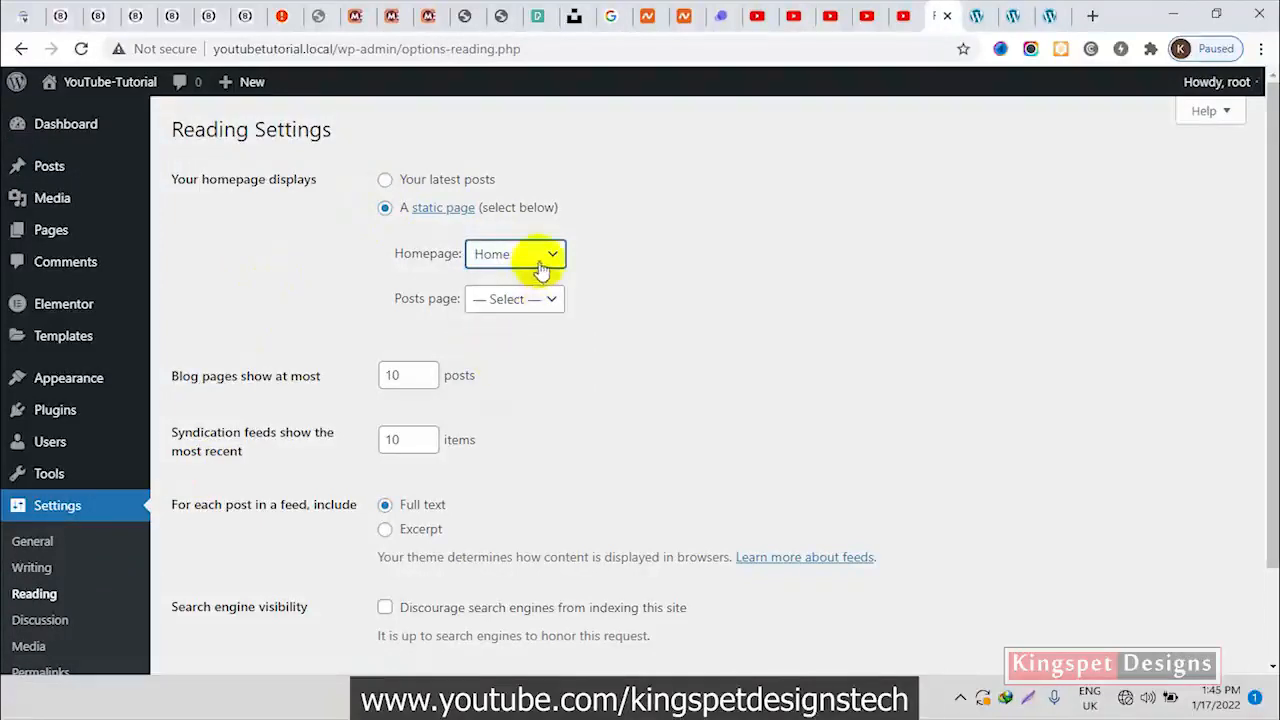
pyautogui.click(520, 299)
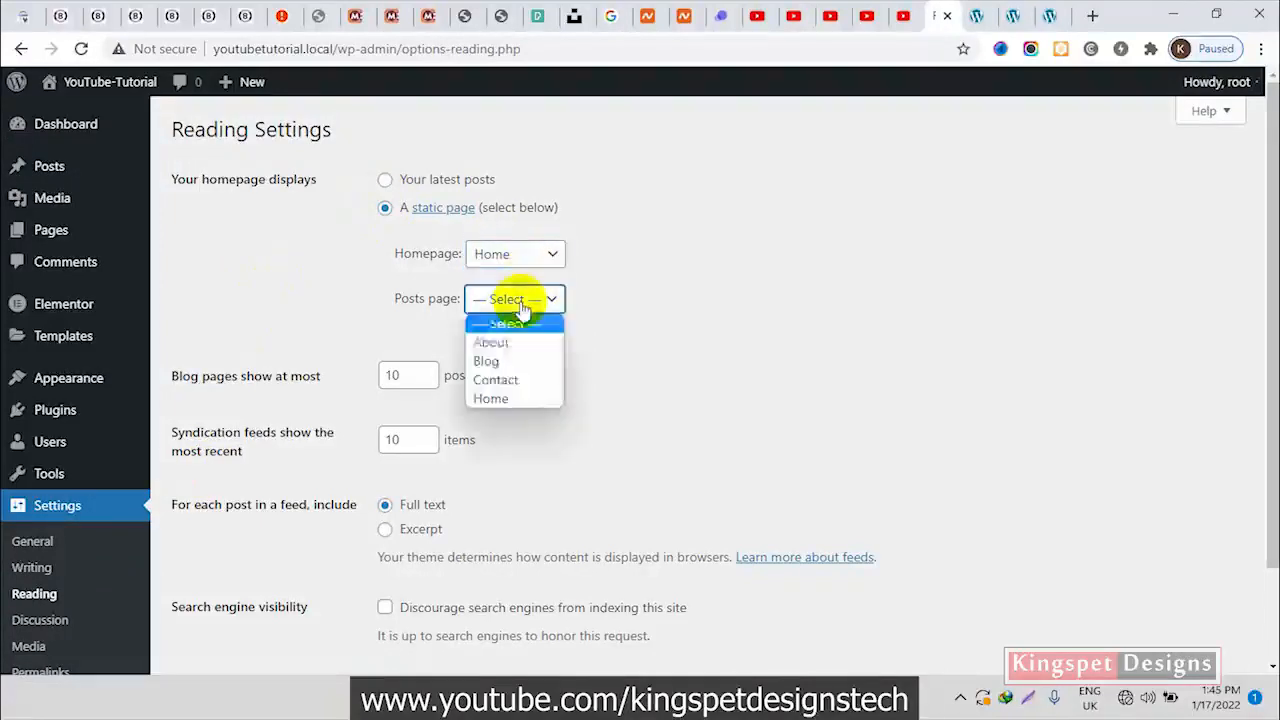
pyautogui.click(503, 361)
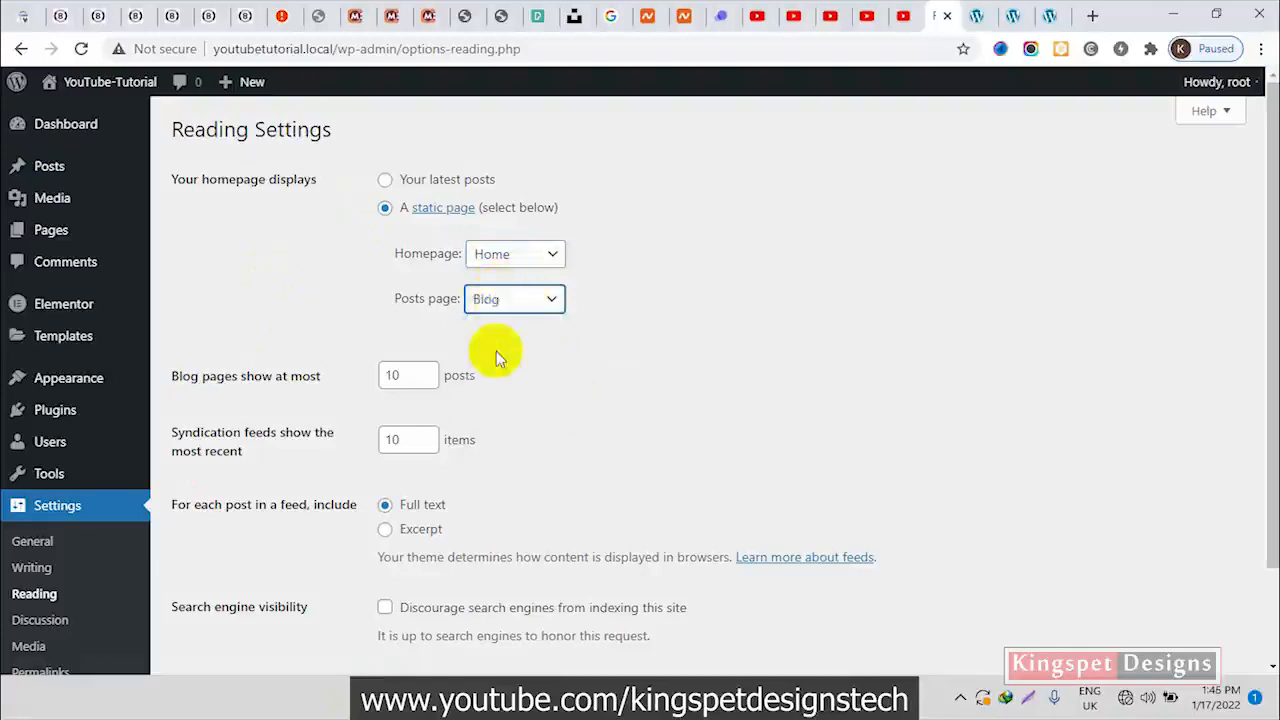
pyautogui.scroll(-2, 496, 351)
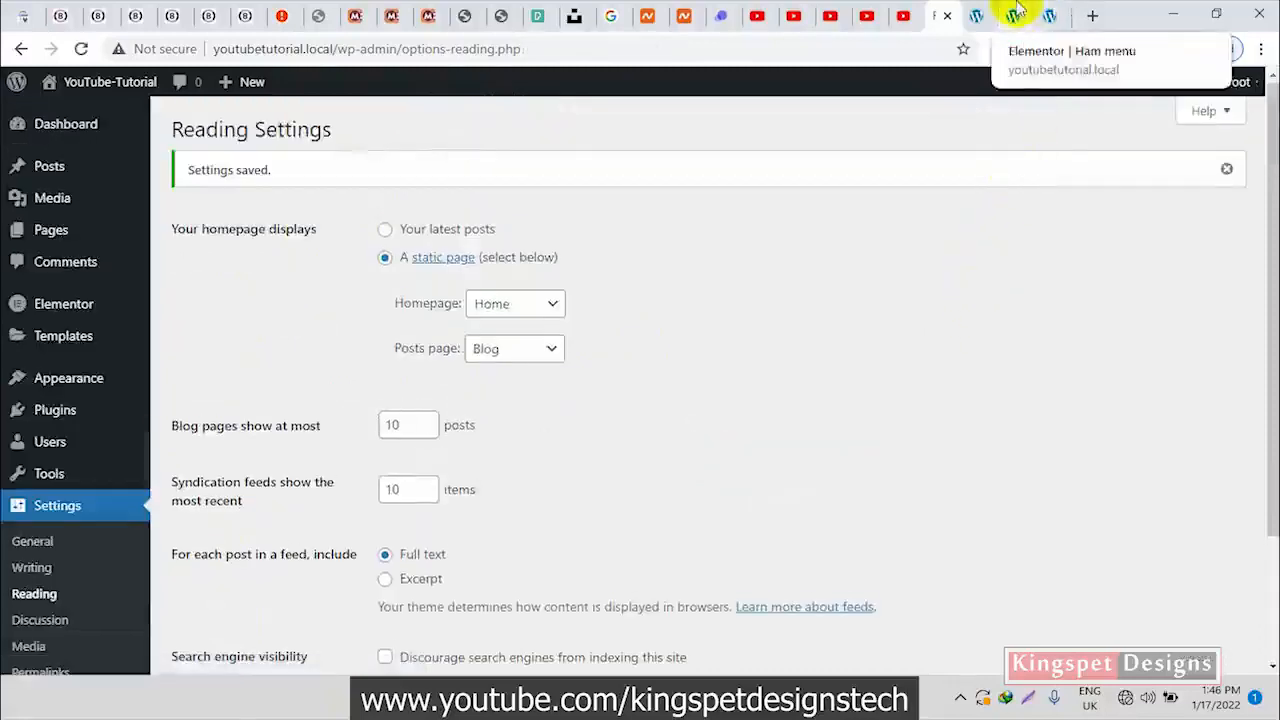
pyautogui.click(1050, 15)
pyautogui.click(85, 49)
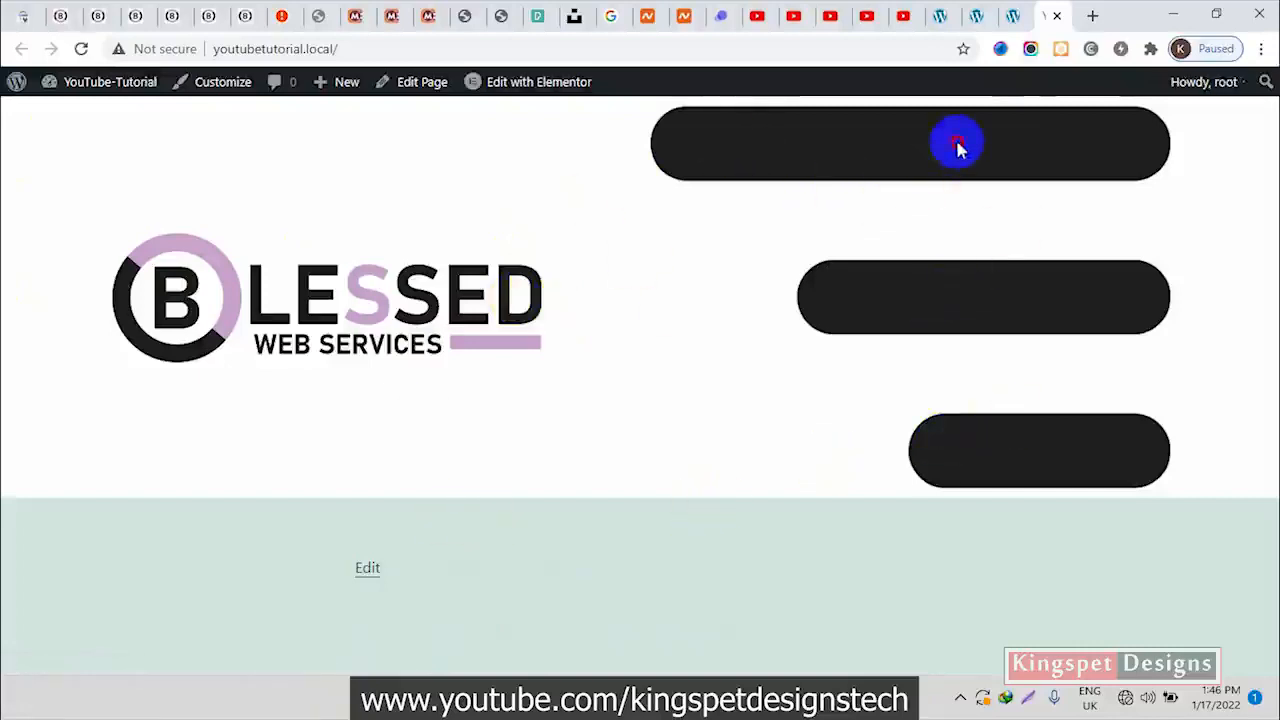
# Add a new column to the Header Main section, place it between the logo and hamburger columns, and update the template
pyautogui.click(977, 16)
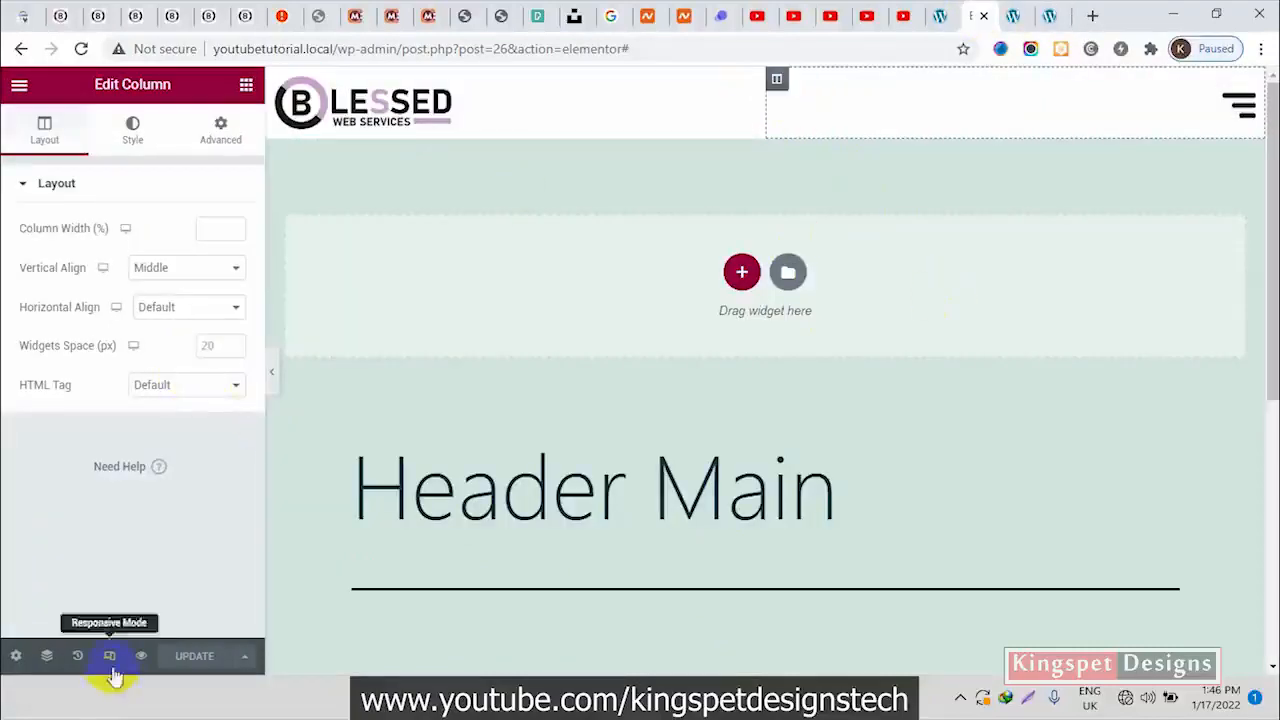
pyautogui.rightClick(780, 82)
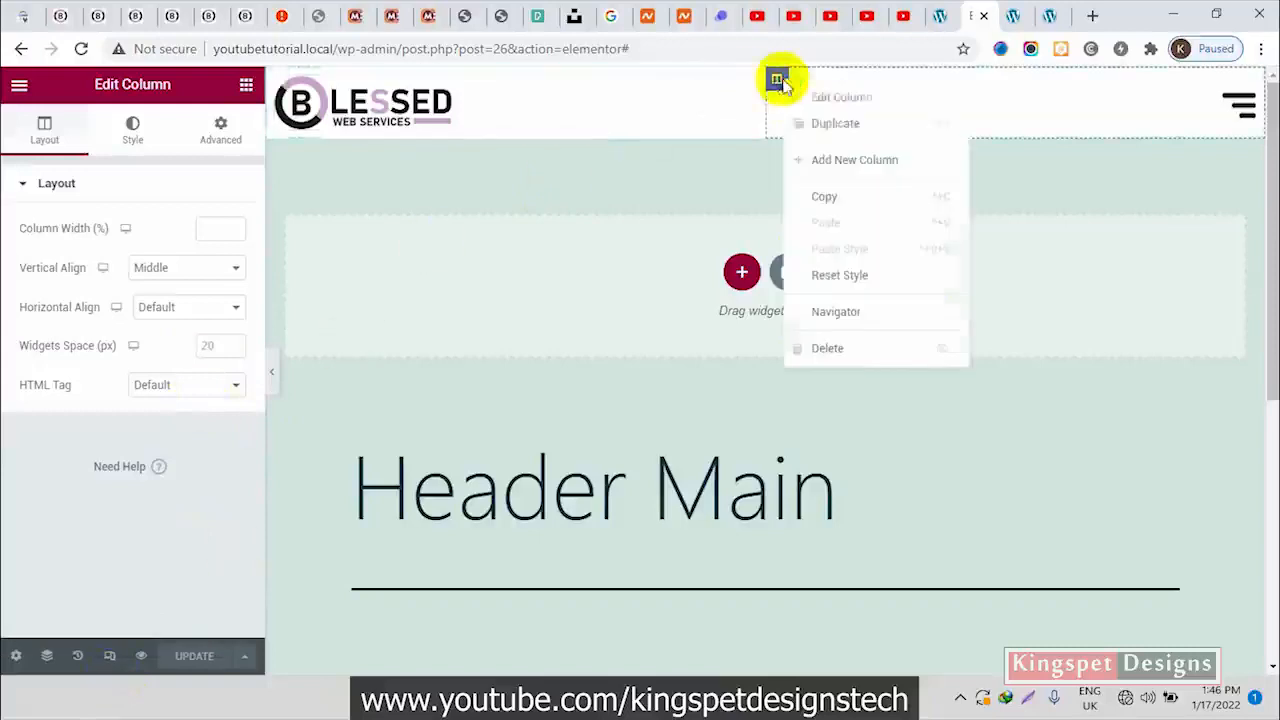
pyautogui.click(827, 165)
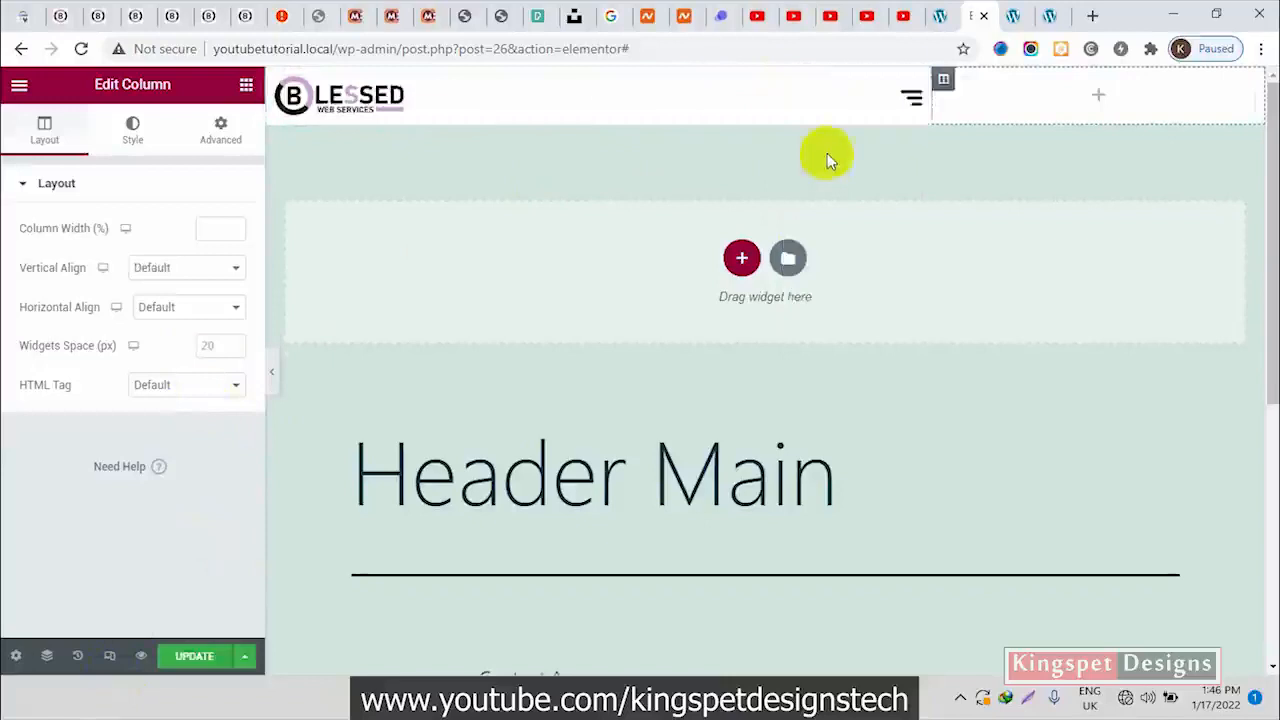
pyautogui.moveTo(944, 86); pyautogui.dragTo(722, 84)
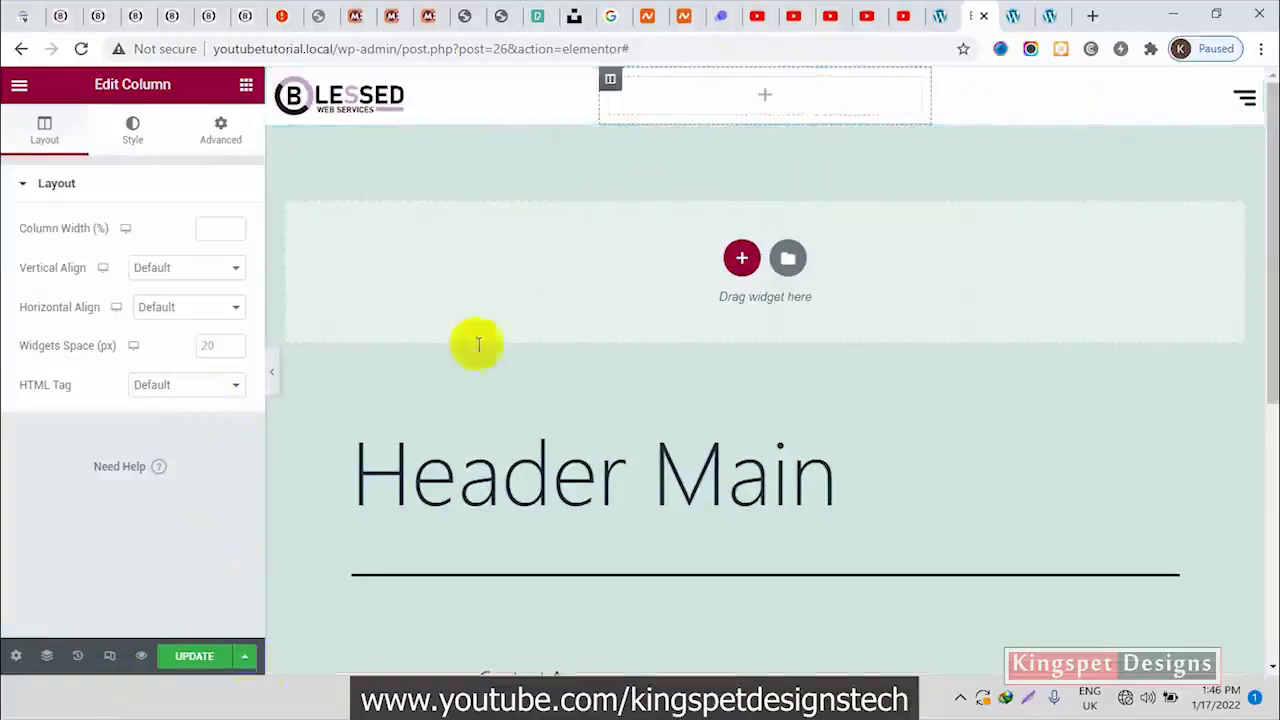
pyautogui.click(211, 661)
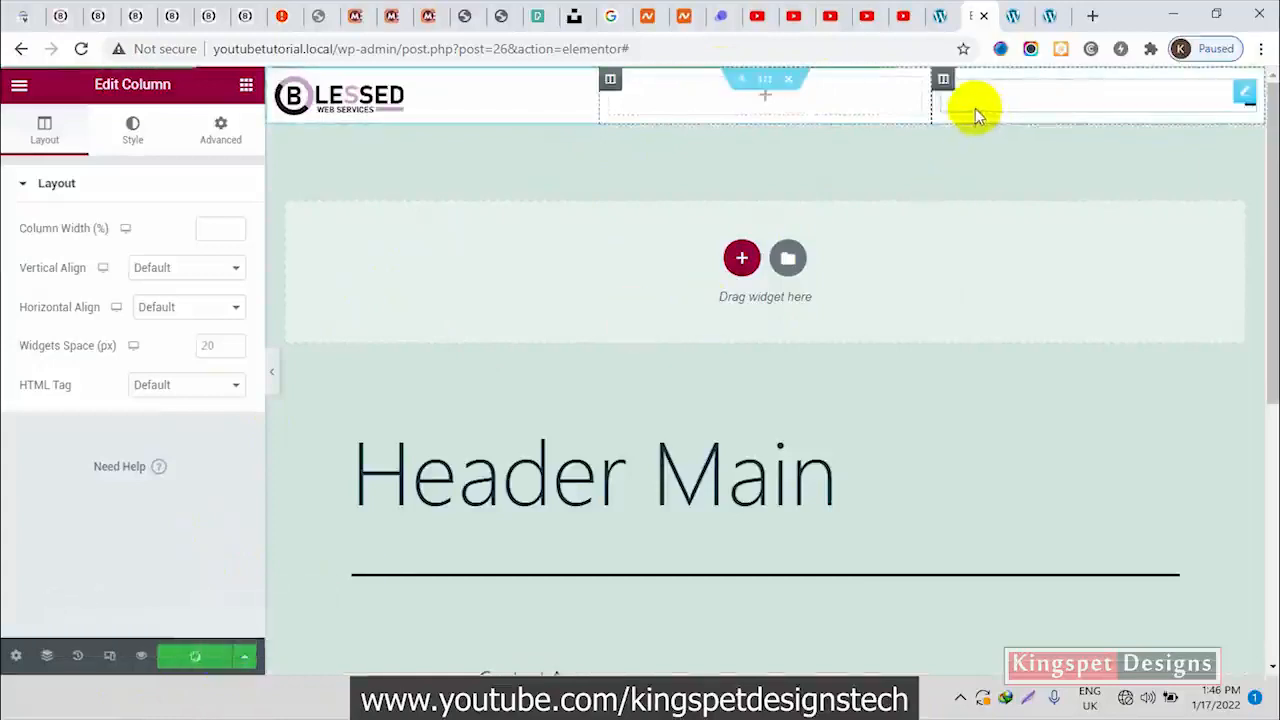
# Reload the site's front page to check the three-column header, and return to the Header Main editor
pyautogui.click(1050, 15)
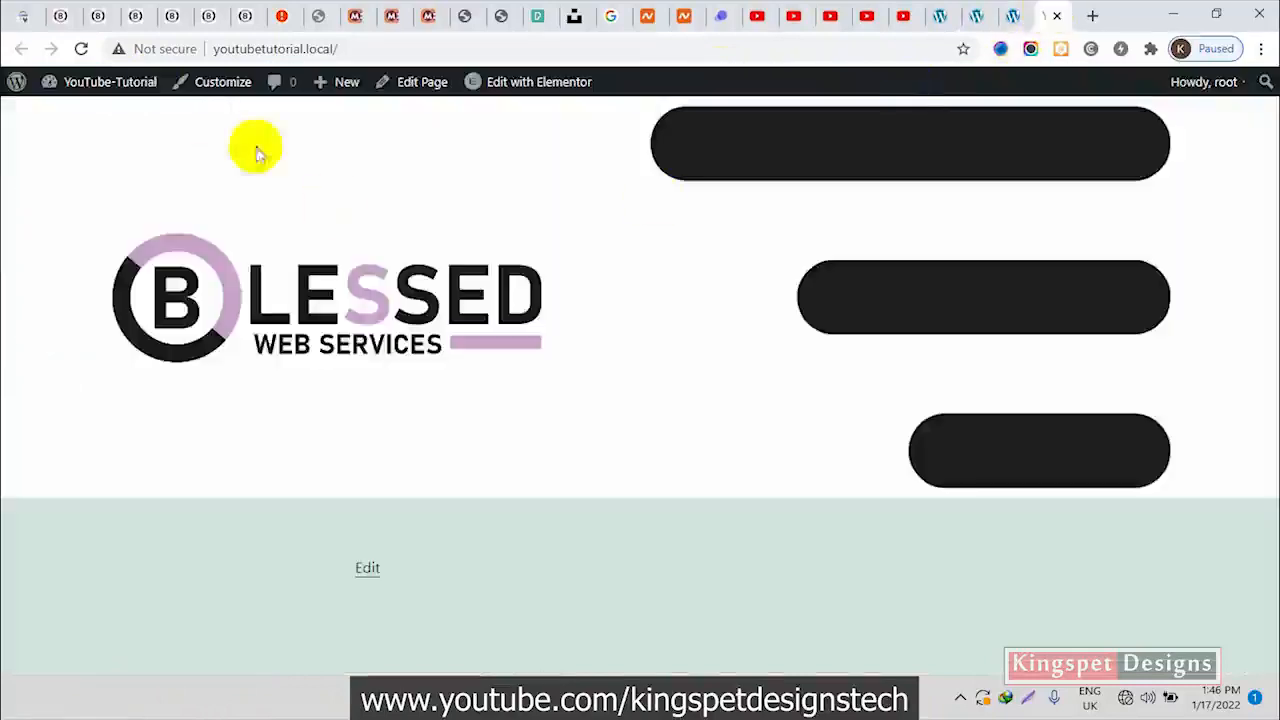
pyautogui.click(81, 48)
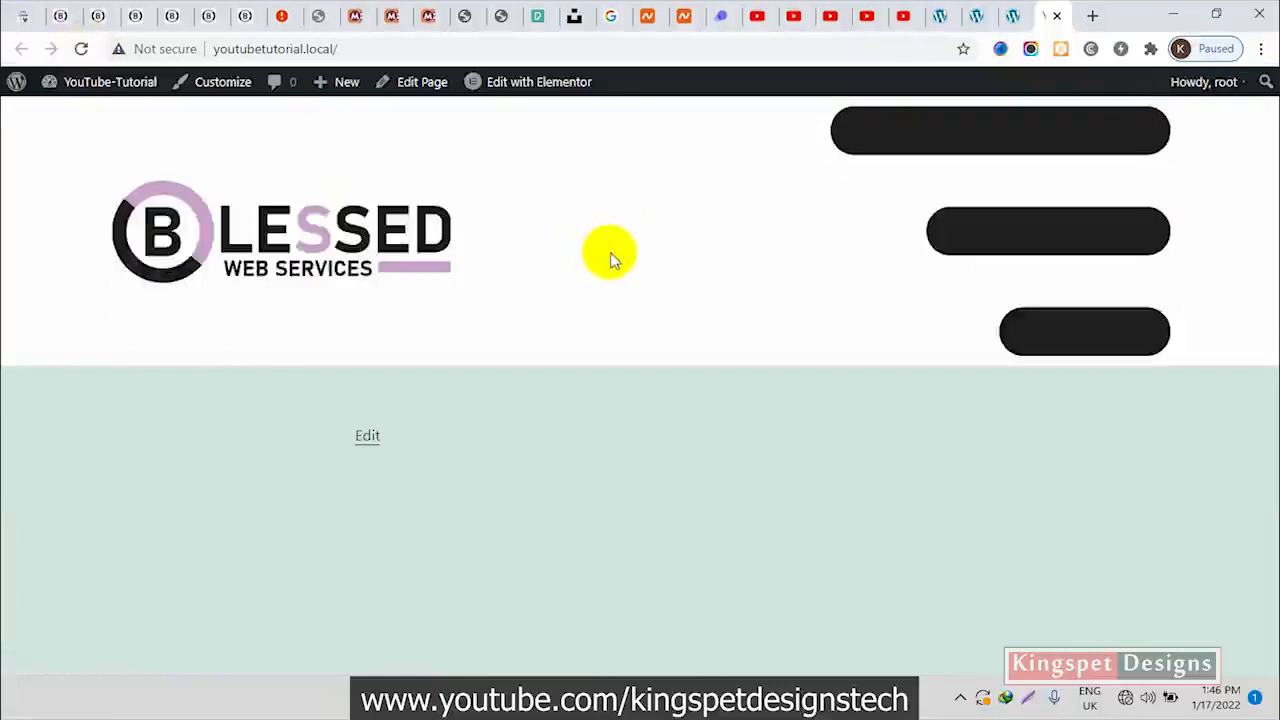
pyautogui.click(980, 17)
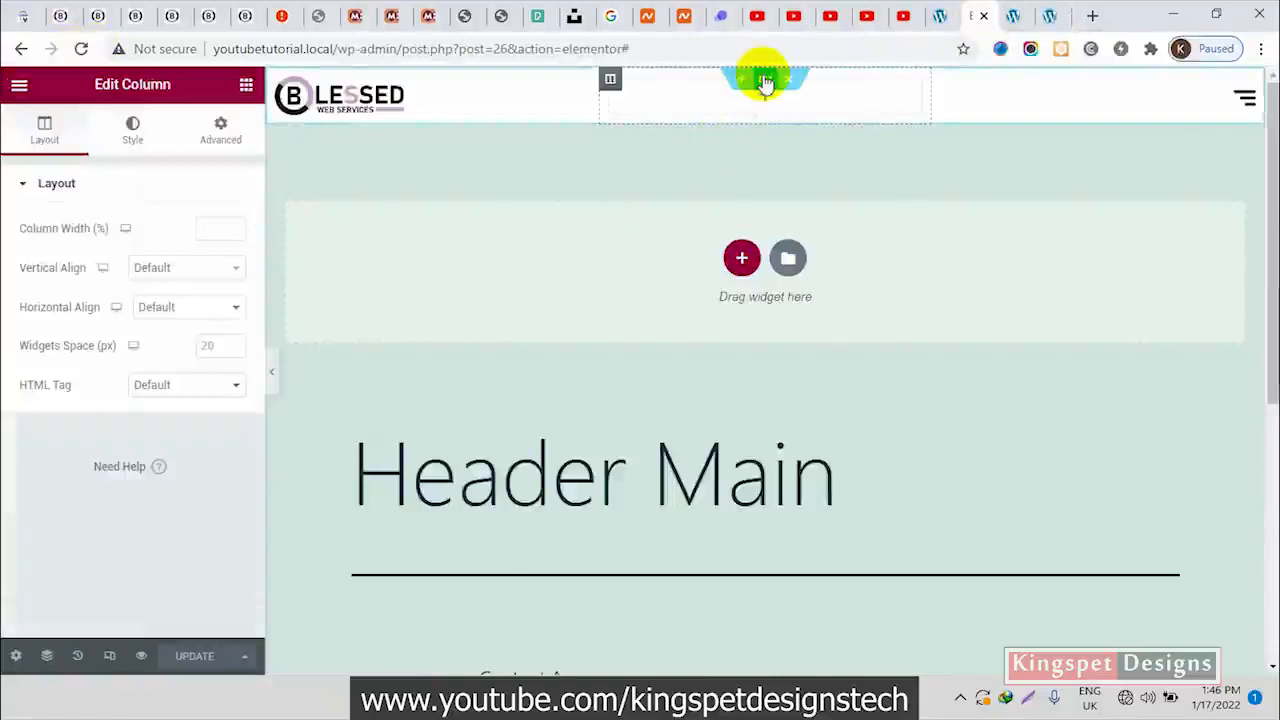
# Give the Header Main section a minimum height of 80 px and update the template
pyautogui.click(765, 82)
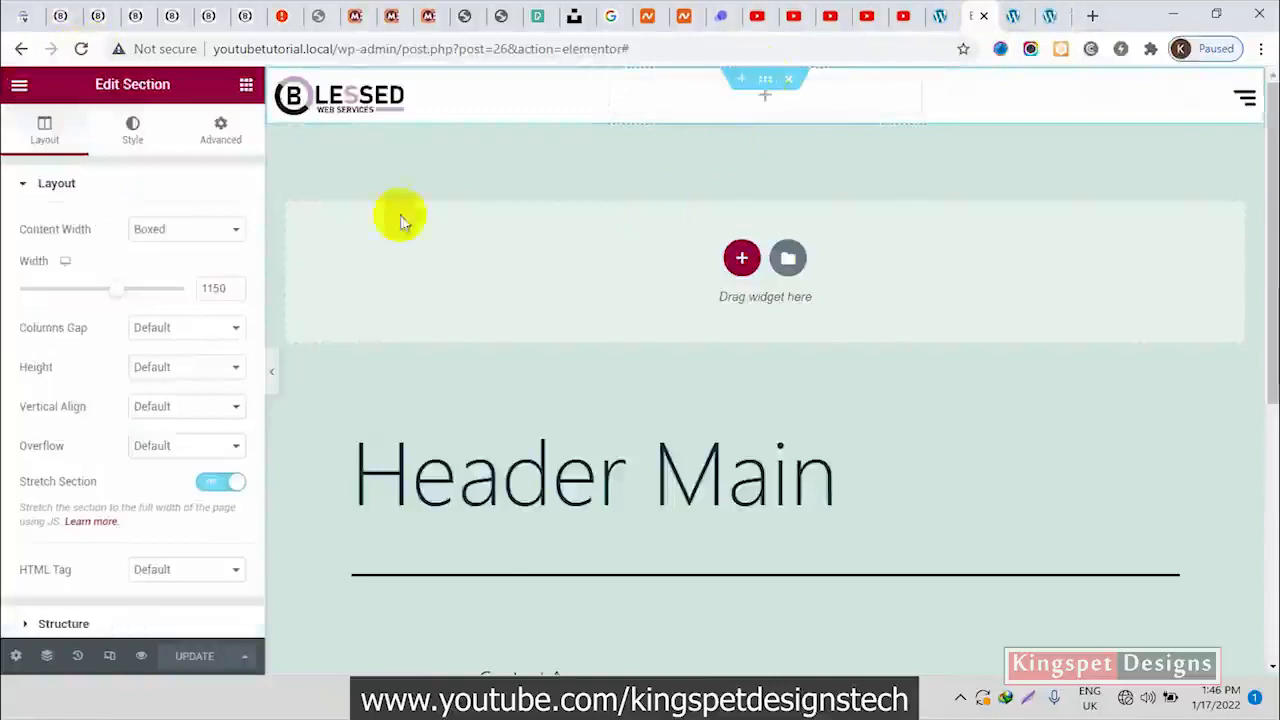
pyautogui.click(148, 370)
pyautogui.click(184, 418)
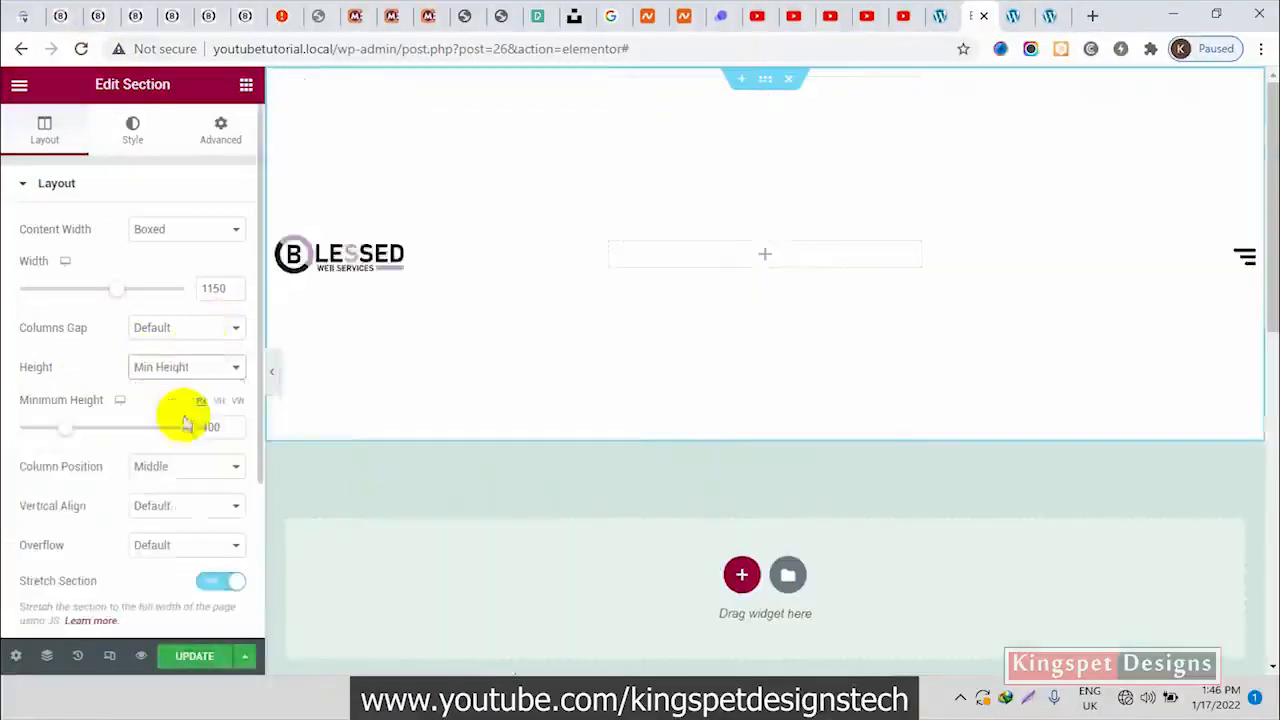
pyautogui.moveTo(214, 427); pyautogui.dragTo(186, 433)
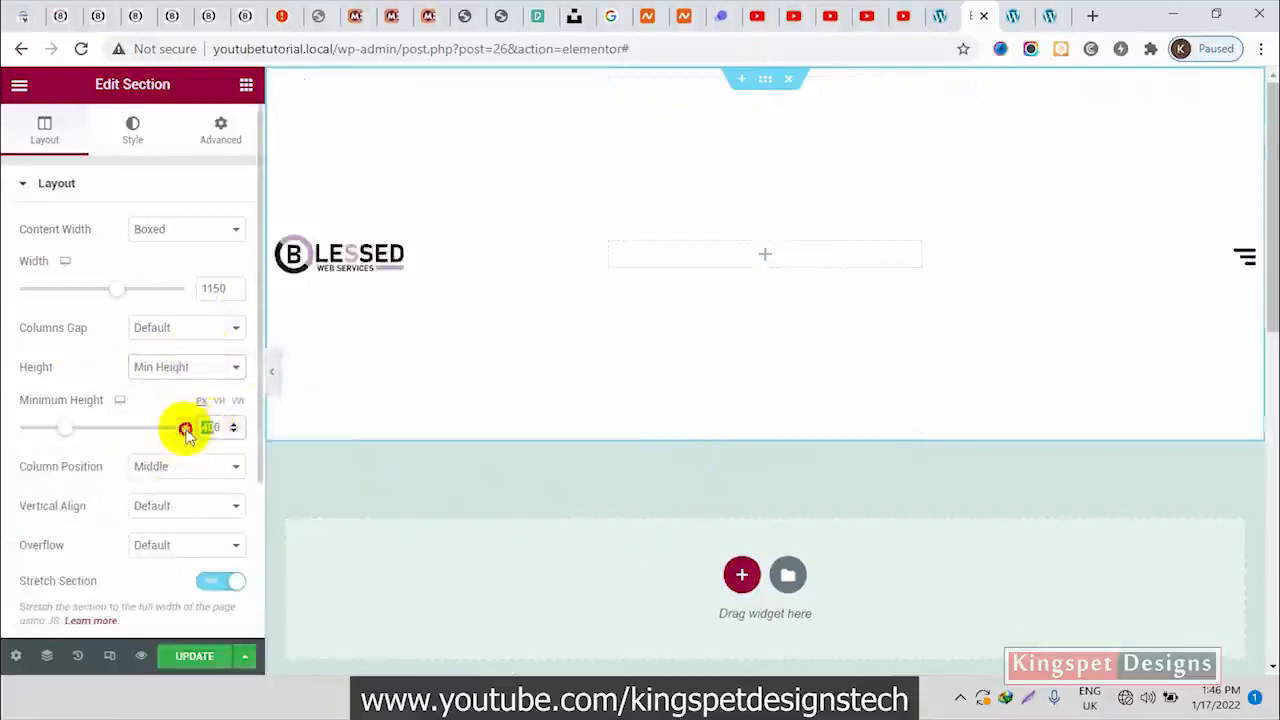
pyautogui.write('80')
pyautogui.click(203, 426)
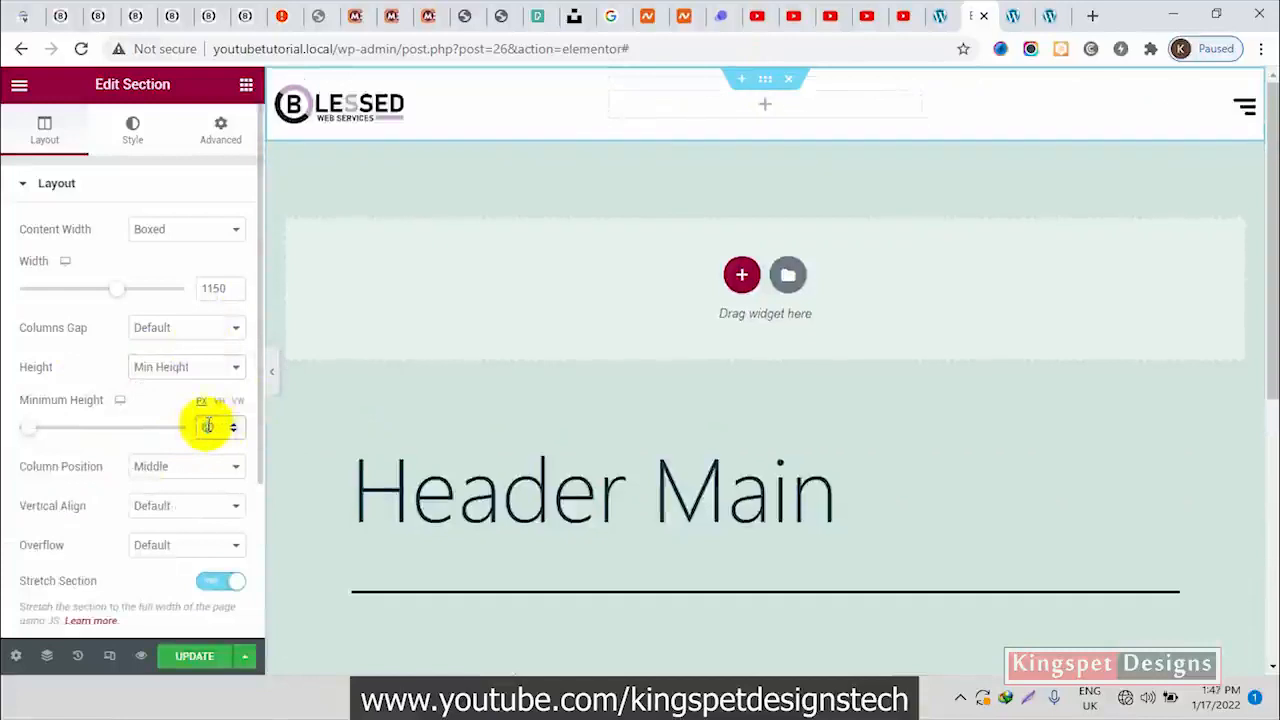
pyautogui.click(192, 655)
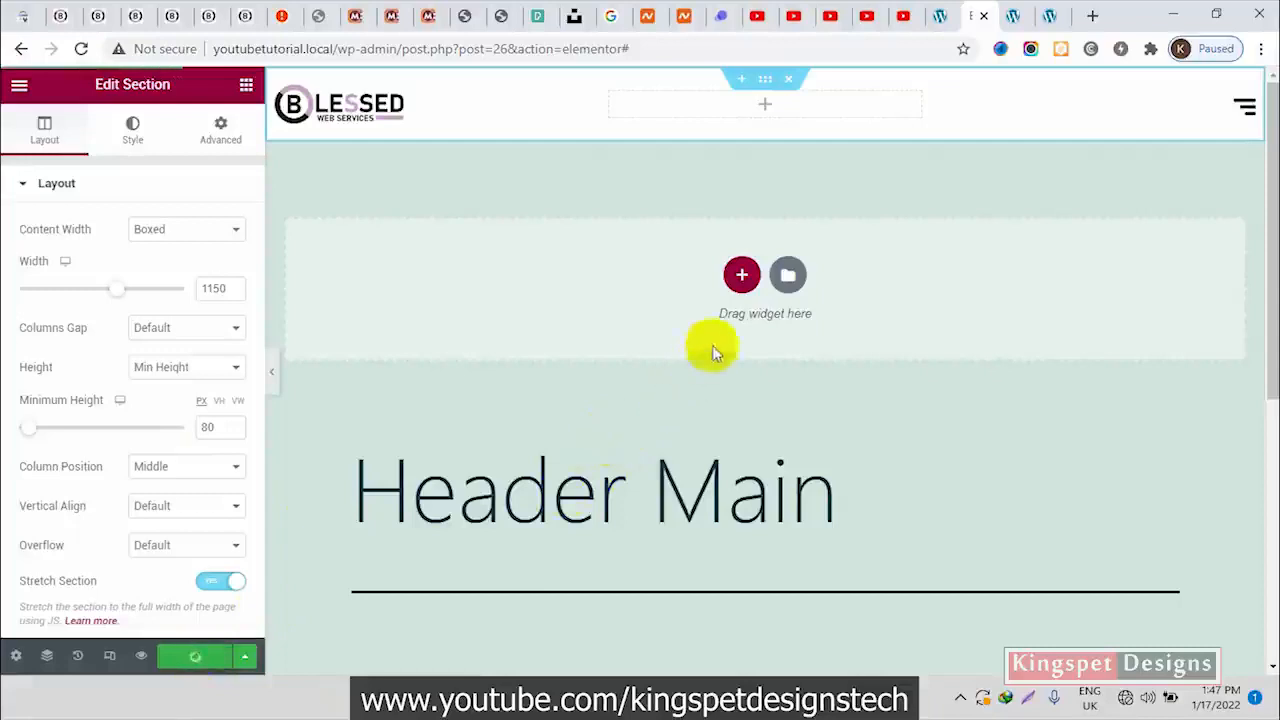
# Check the updated header on the site's front page and return to the WordPress admin
pyautogui.click(1050, 17)
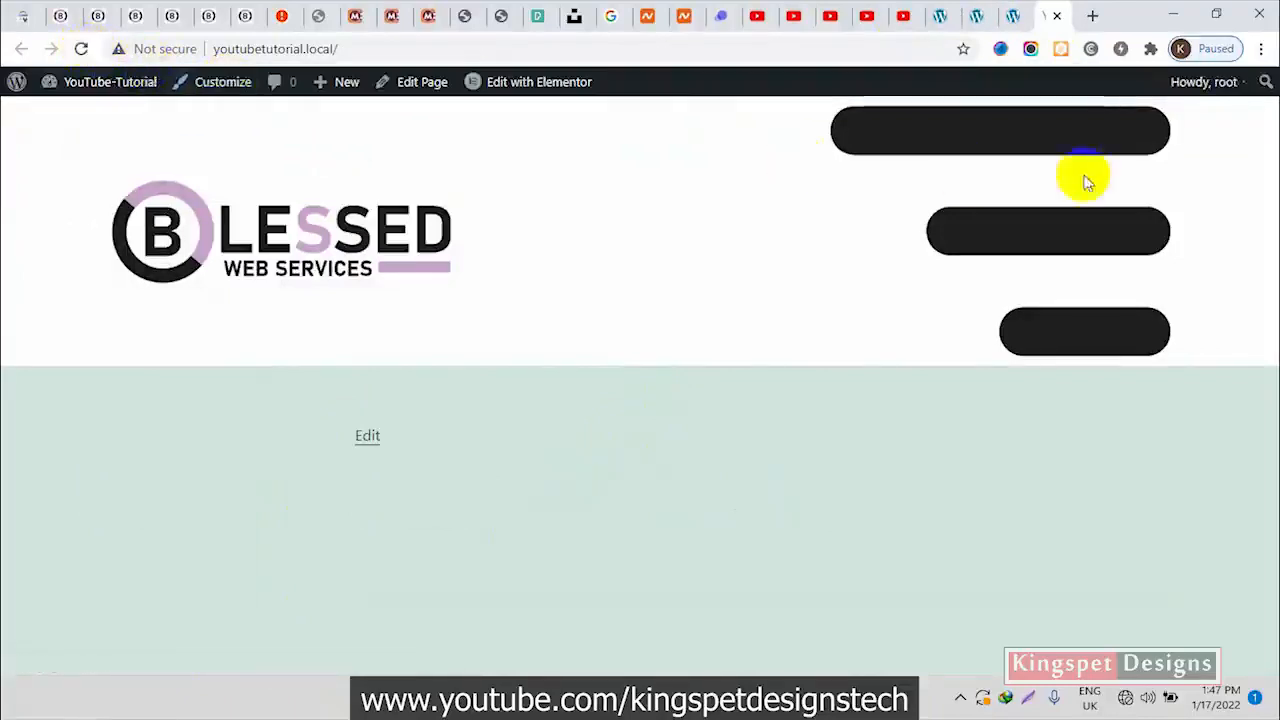
pyautogui.click(977, 20)
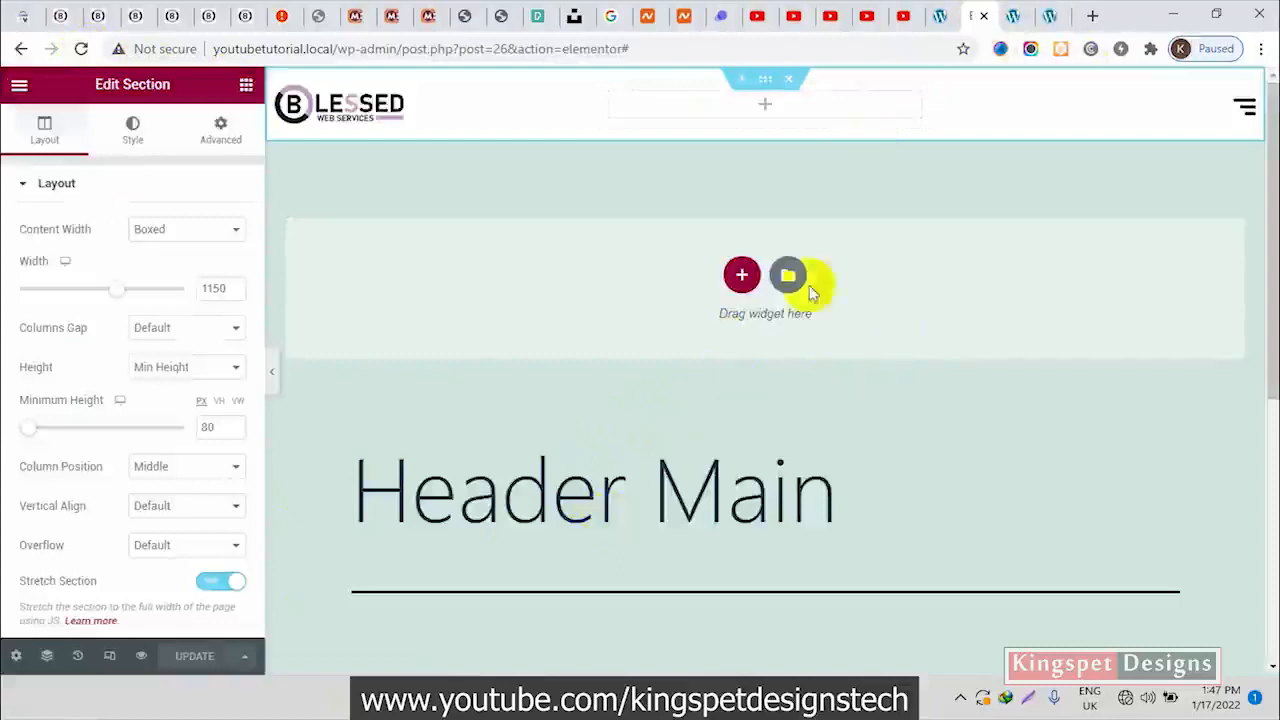
pyautogui.click(940, 16)
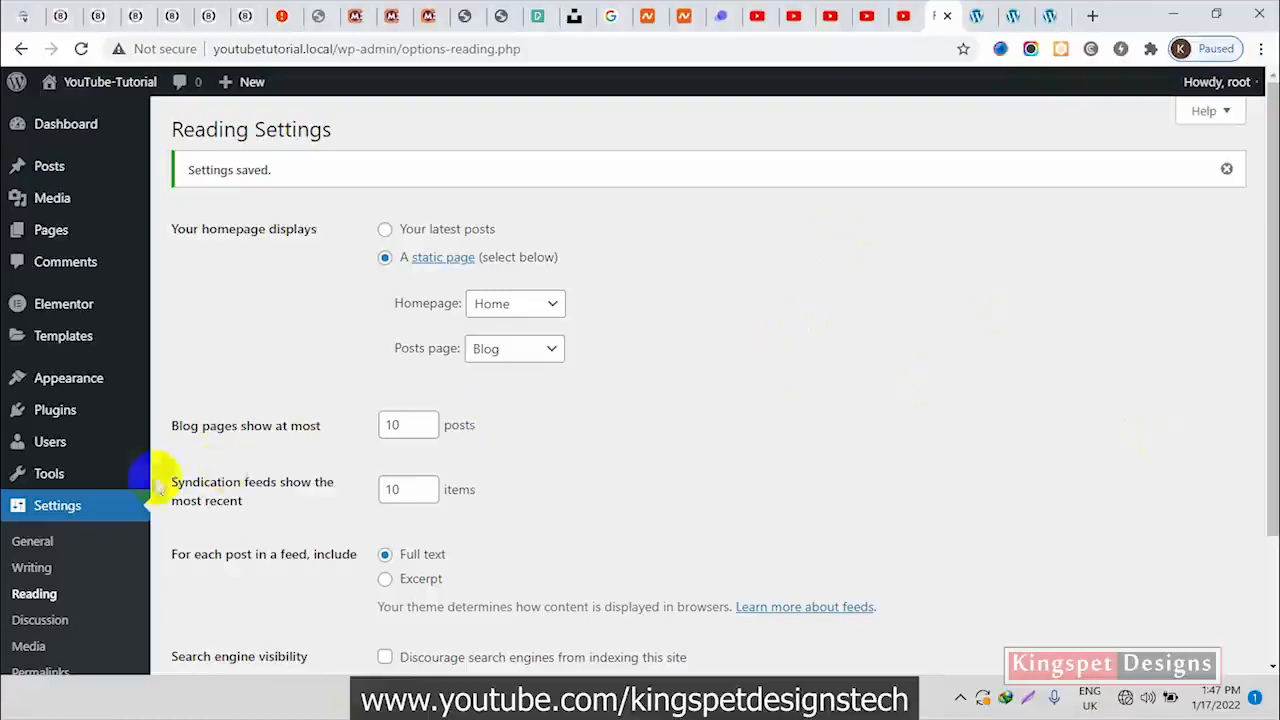
# Switch to Local and open the YouTube-Tutorial site's folder in File Explorer
pyautogui.moveTo(137, 390)
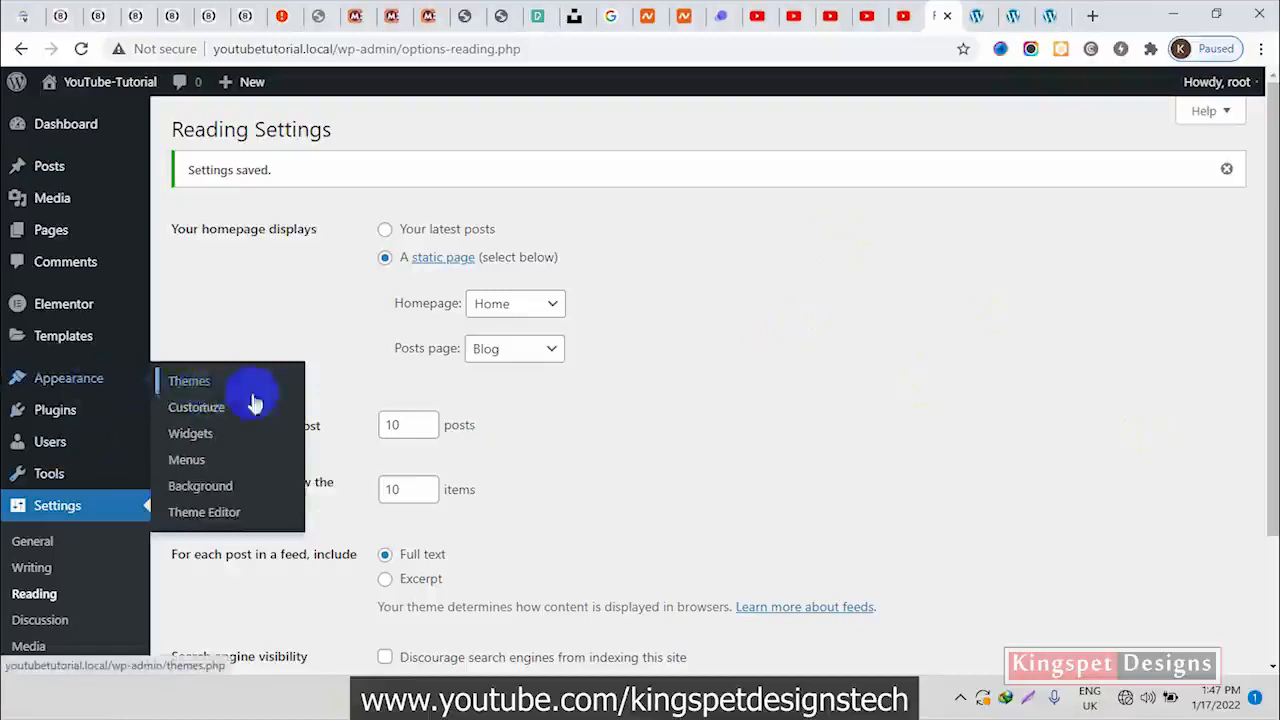
pyautogui.moveTo(682, 698)
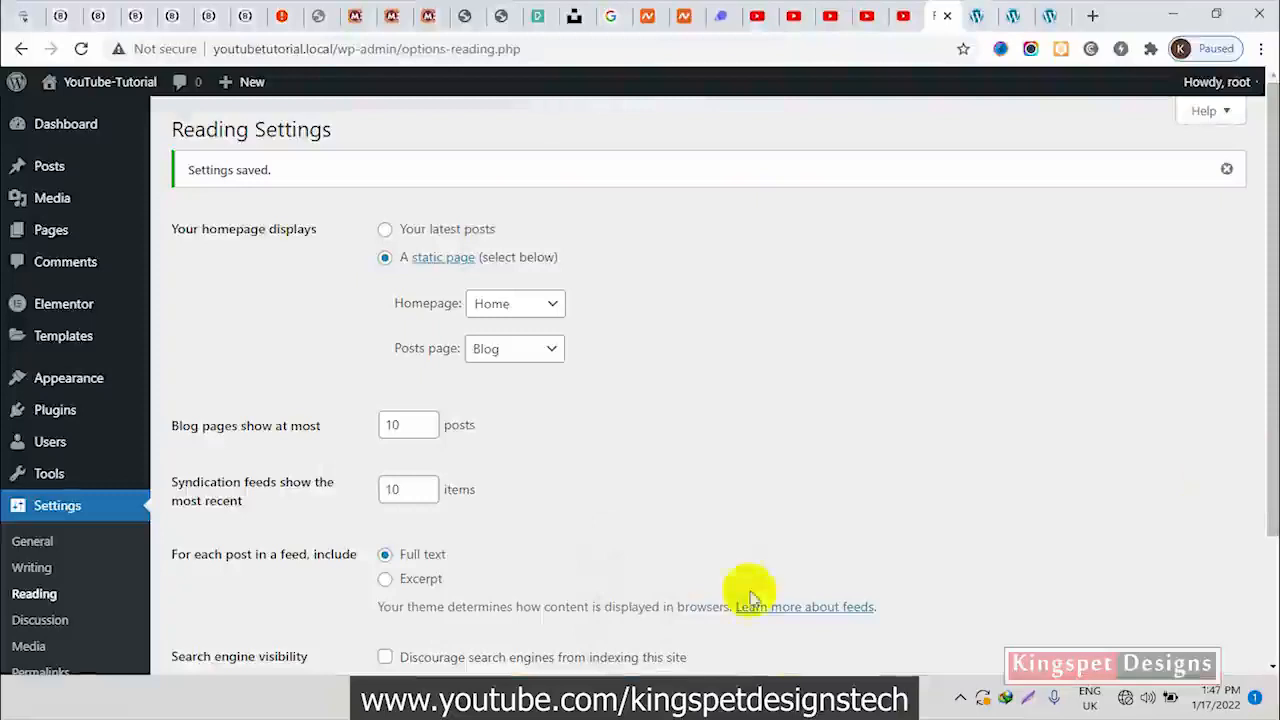
pyautogui.click(732, 698)
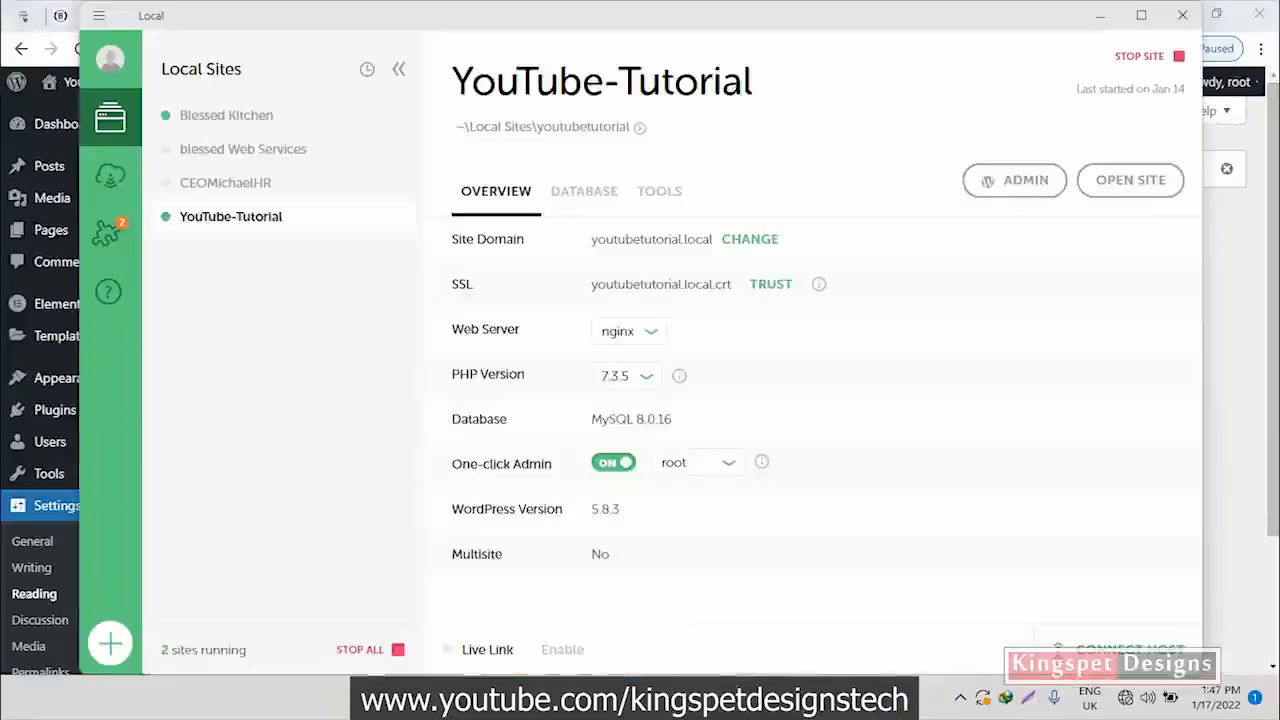
pyautogui.click(639, 127)
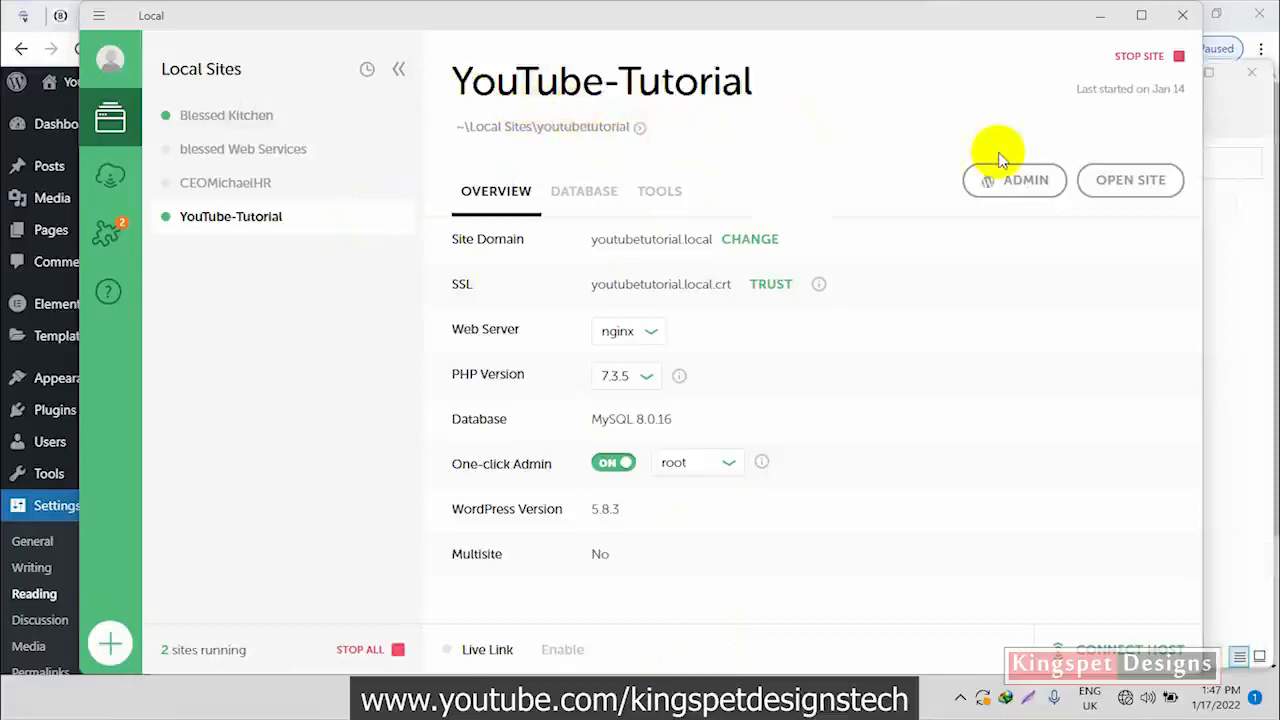
pyautogui.click(1240, 118)
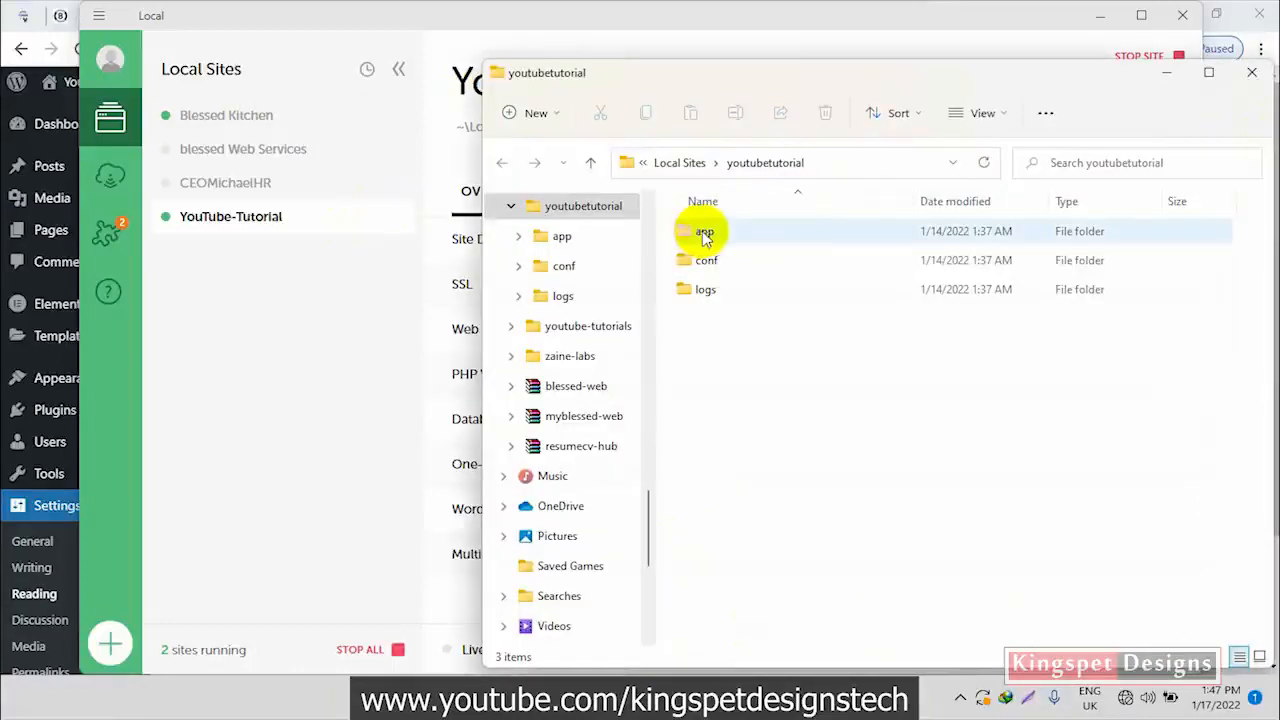
# Find the cellrich site in the folder tree and expand it through app and public to wp-content
pyautogui.scroll(1, 623, 335)
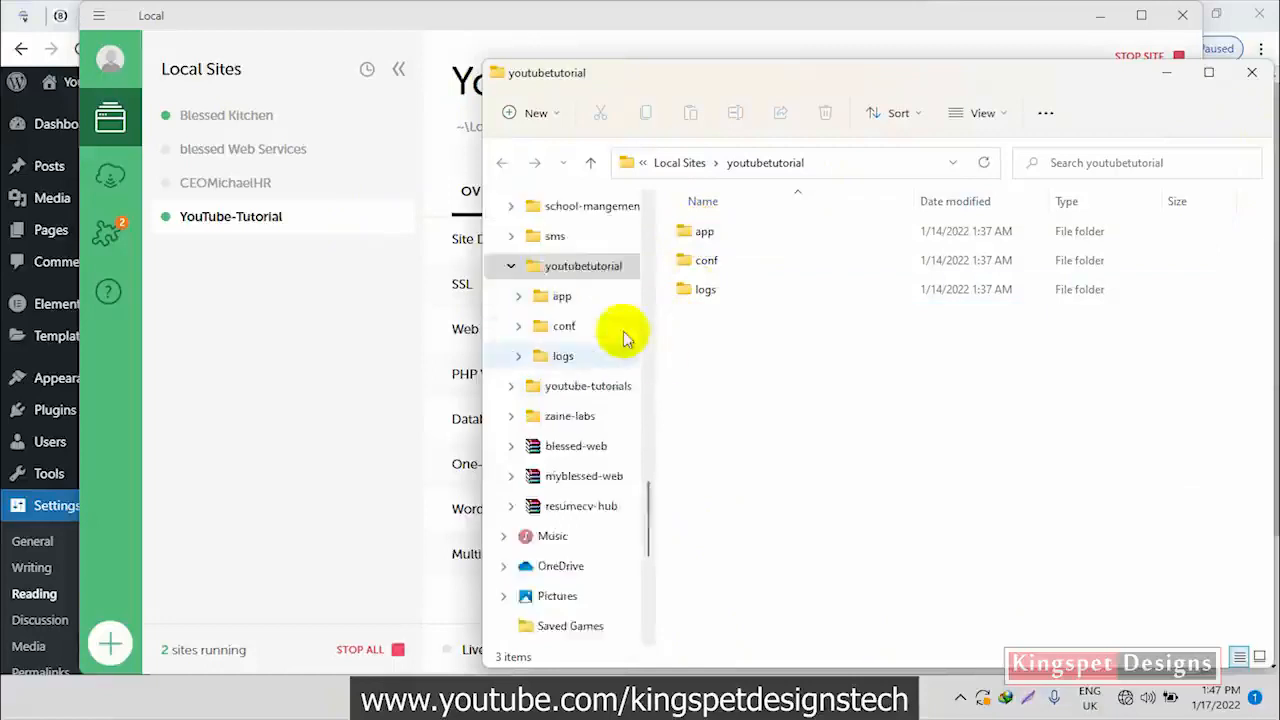
pyautogui.scroll(3, 623, 335)
pyautogui.scroll(4, 603, 380)
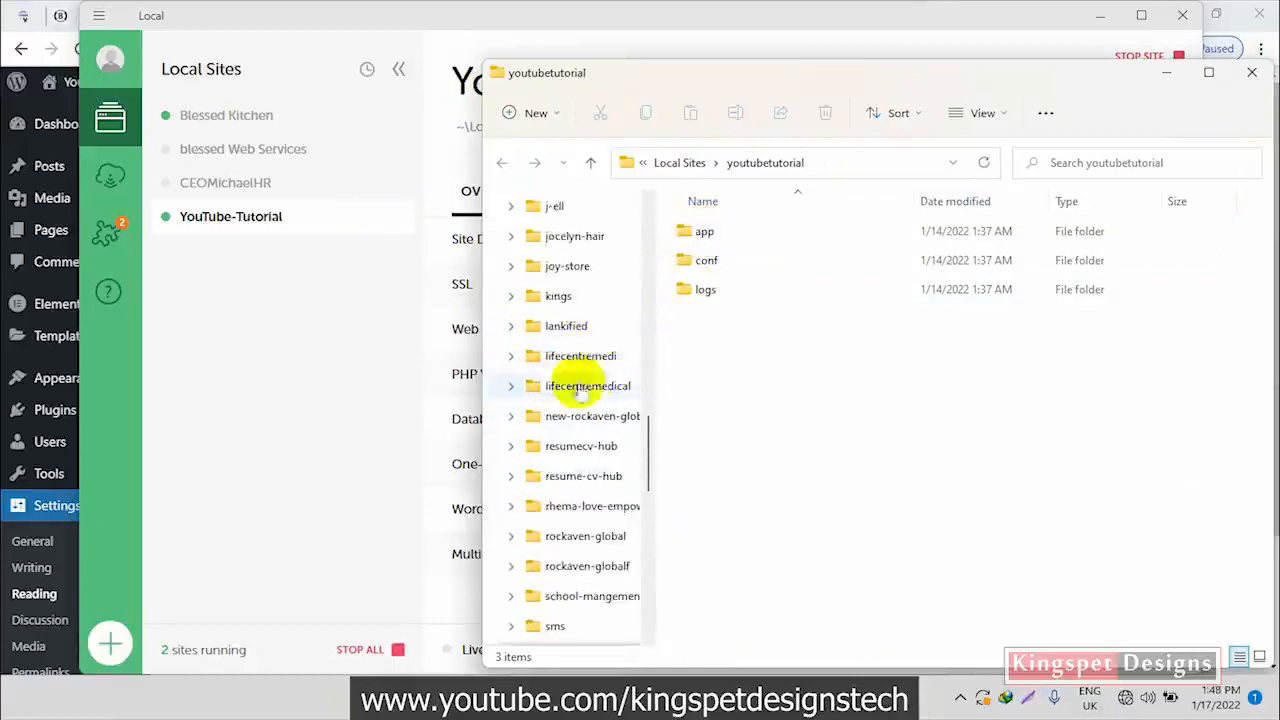
pyautogui.scroll(-1, 562, 460)
pyautogui.scroll(1, 578, 425)
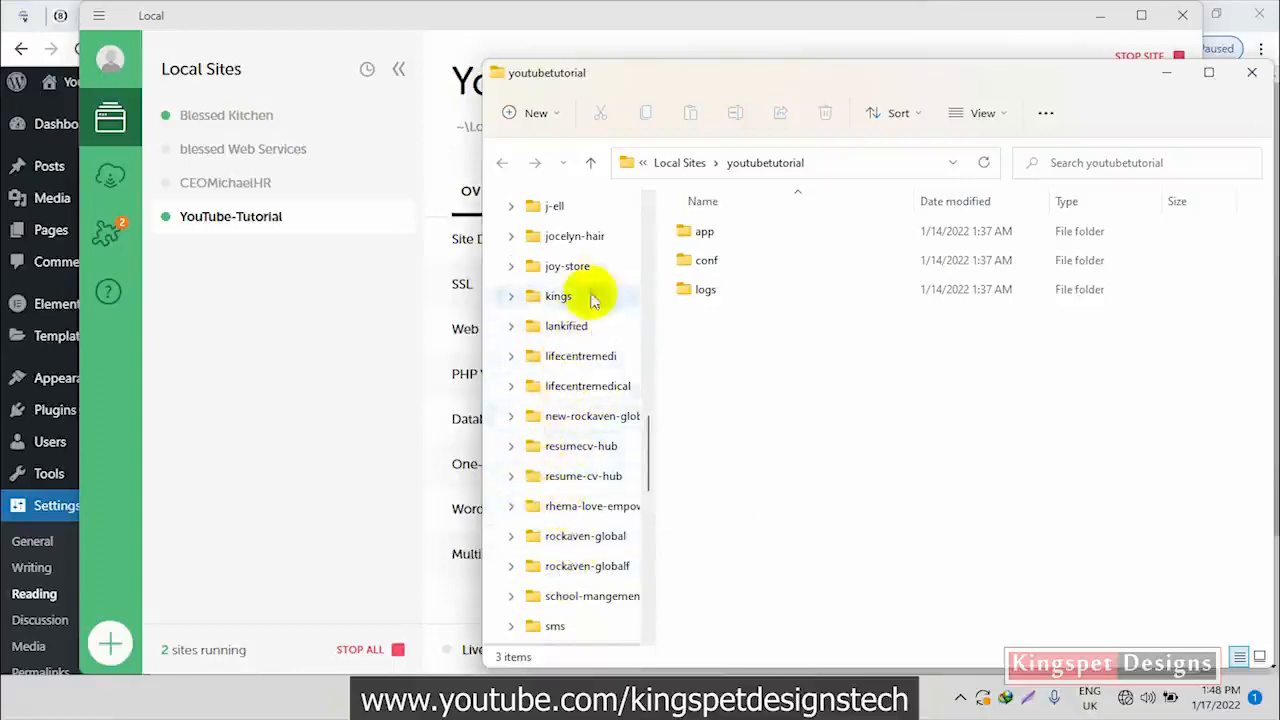
pyautogui.scroll(2, 563, 266)
pyautogui.scroll(1, 579, 340)
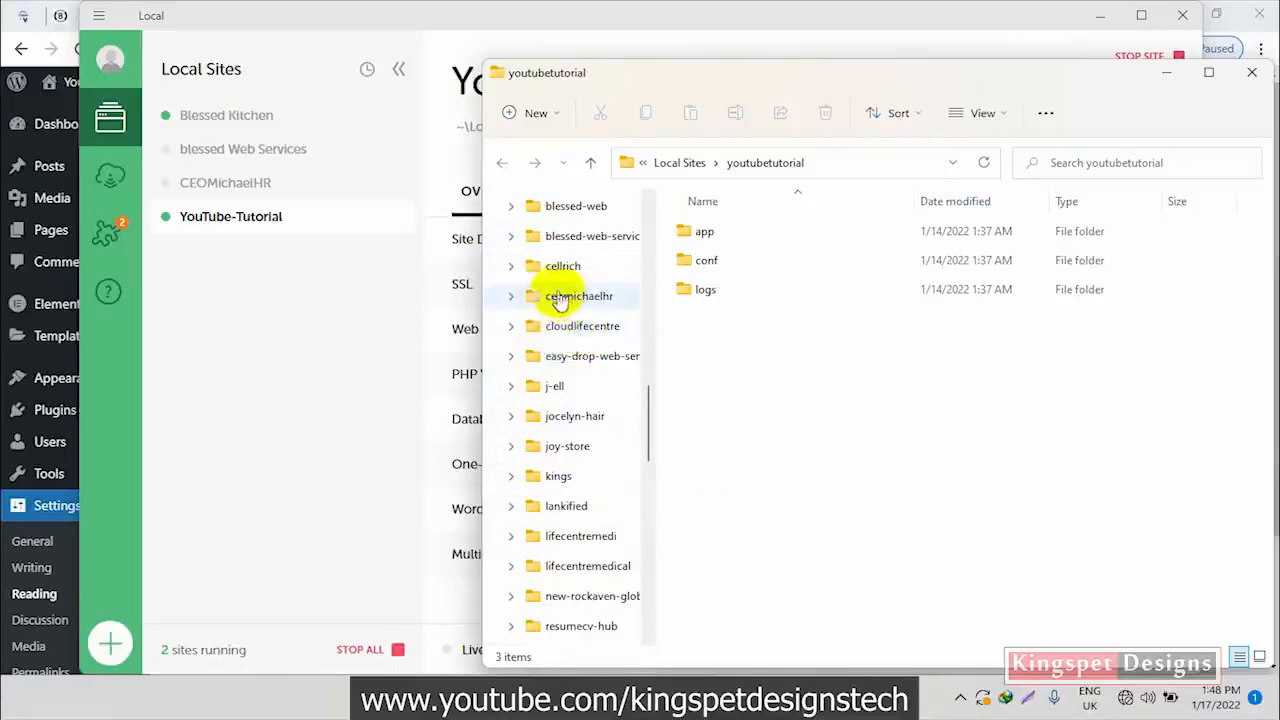
pyautogui.click(515, 268)
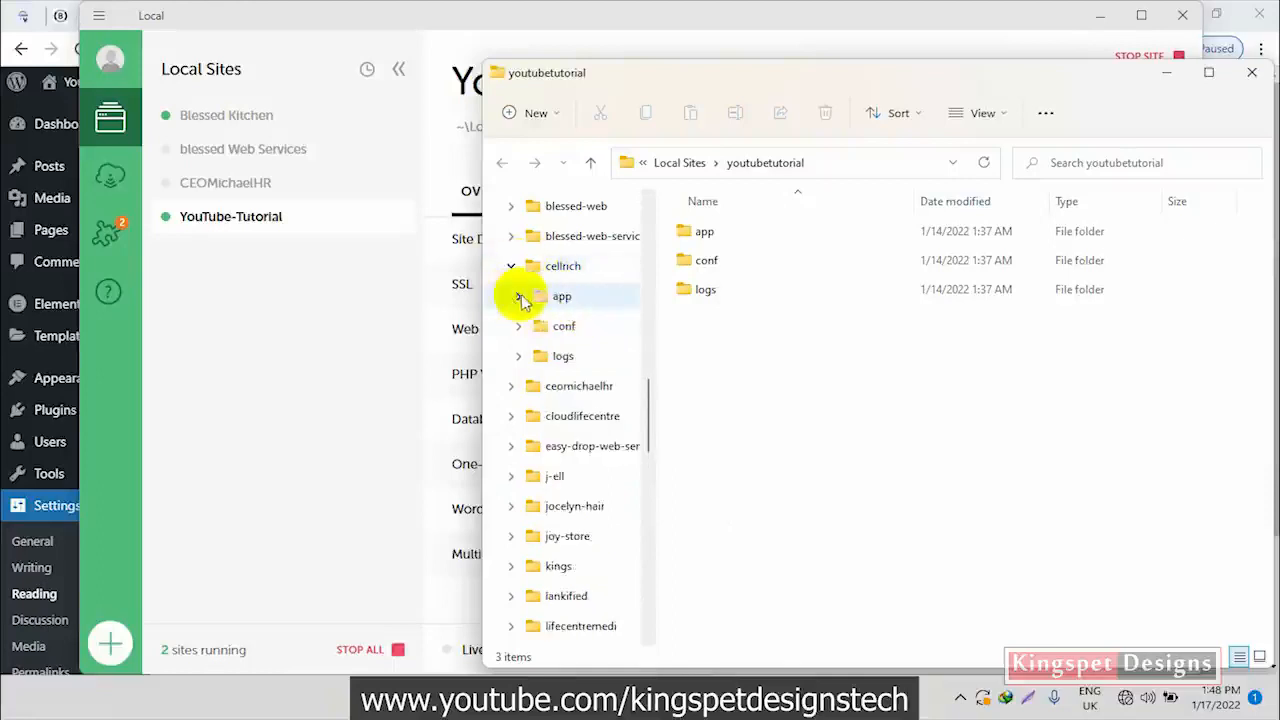
pyautogui.click(519, 296)
pyautogui.click(527, 326)
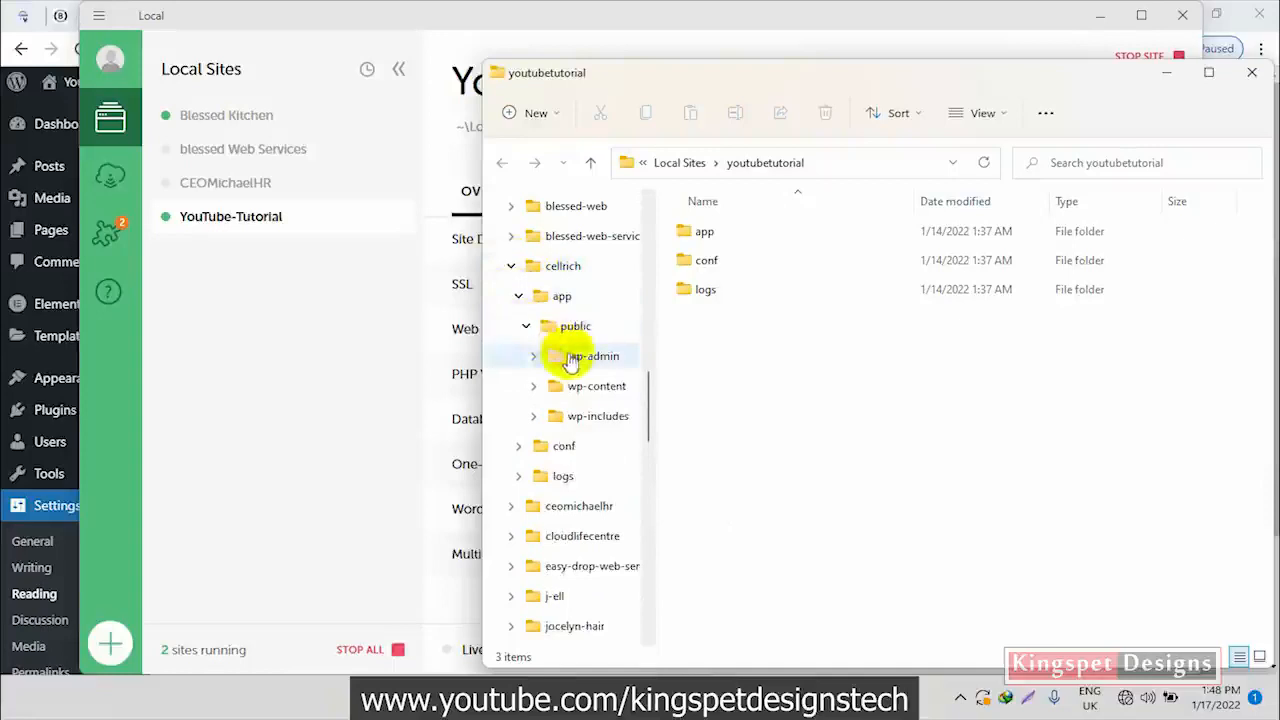
pyautogui.click(534, 386)
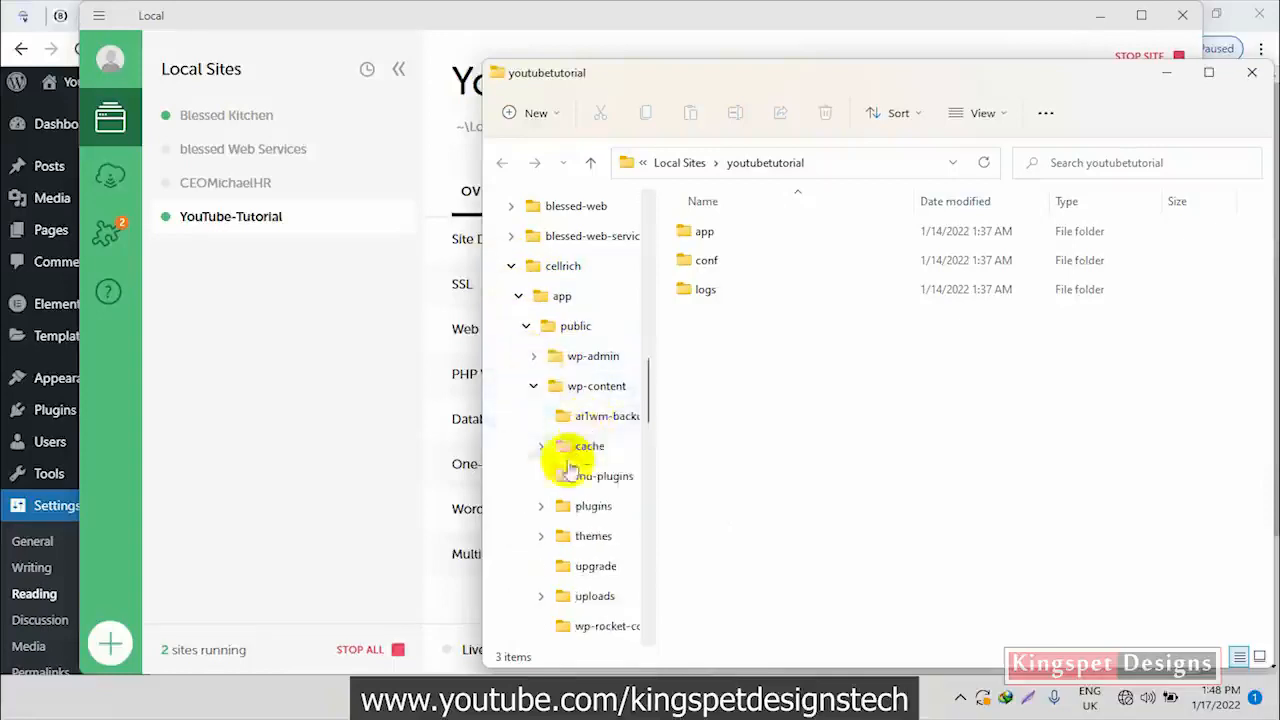
# Open the cellrich site's themes folder and copy the astra theme folder
pyautogui.click(545, 540)
pyautogui.click(582, 534)
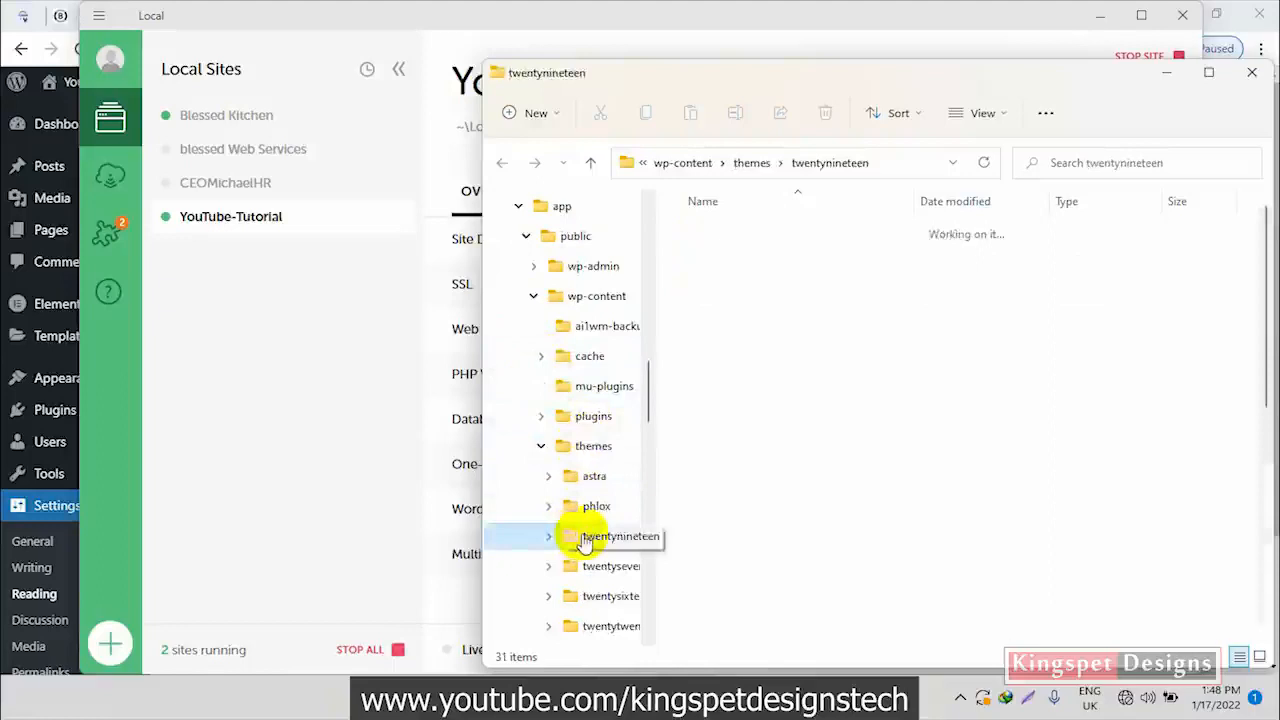
pyautogui.click(594, 447)
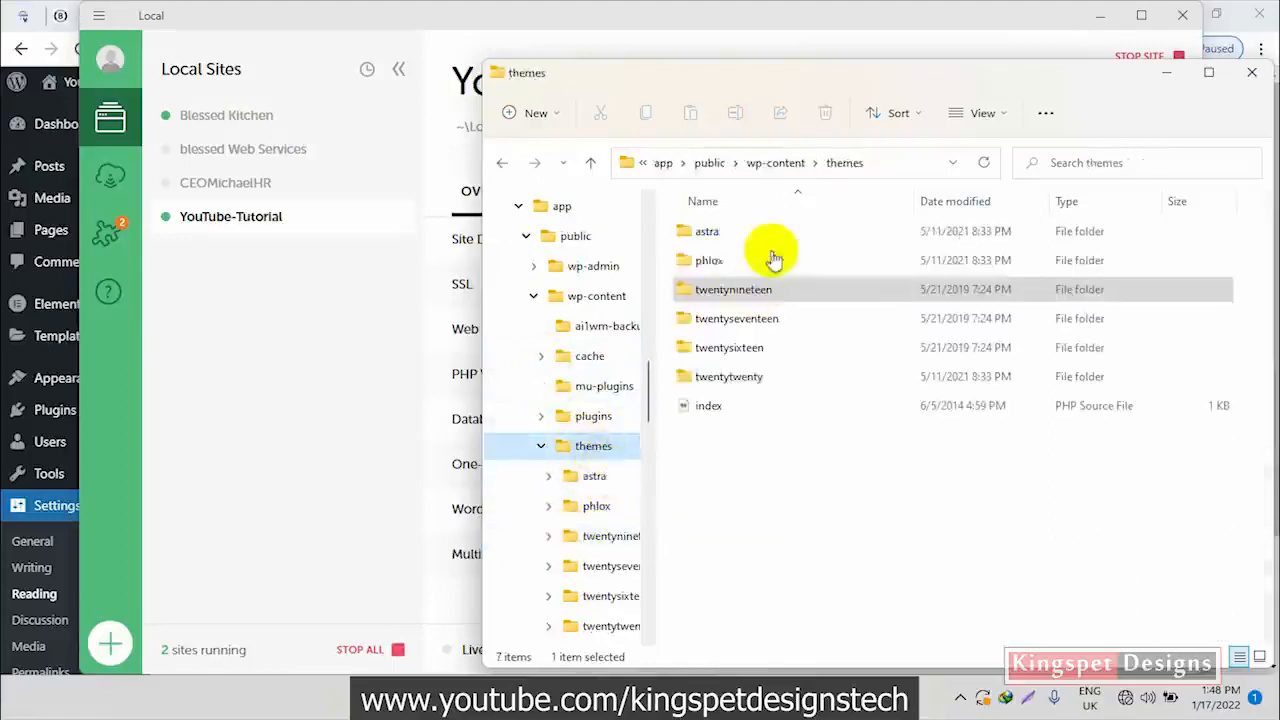
pyautogui.click(748, 232)
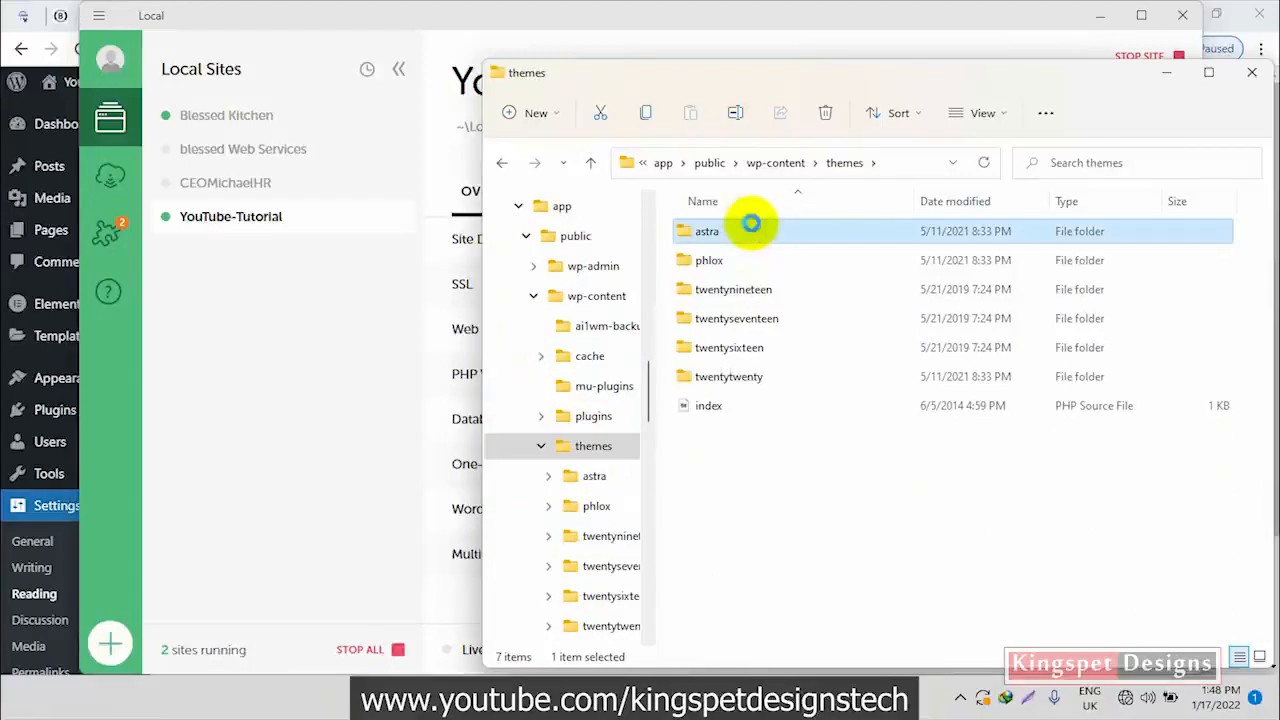
pyautogui.rightClick(751, 225)
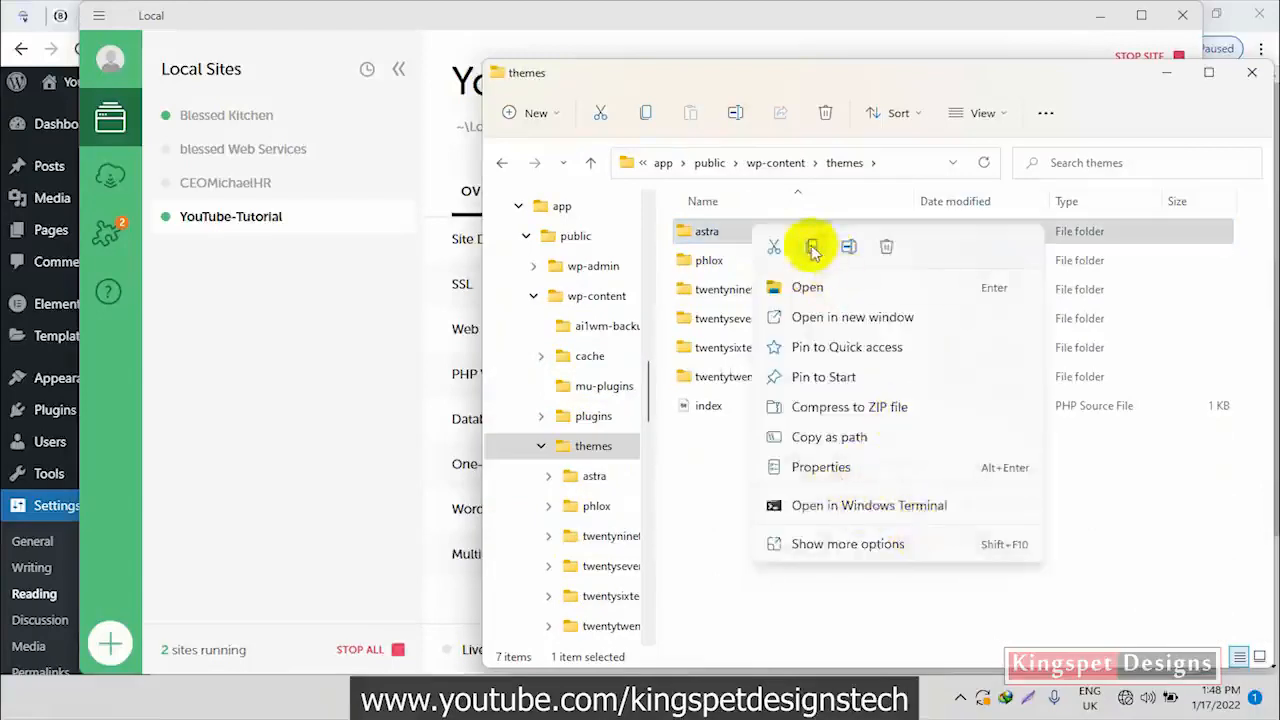
pyautogui.click(811, 248)
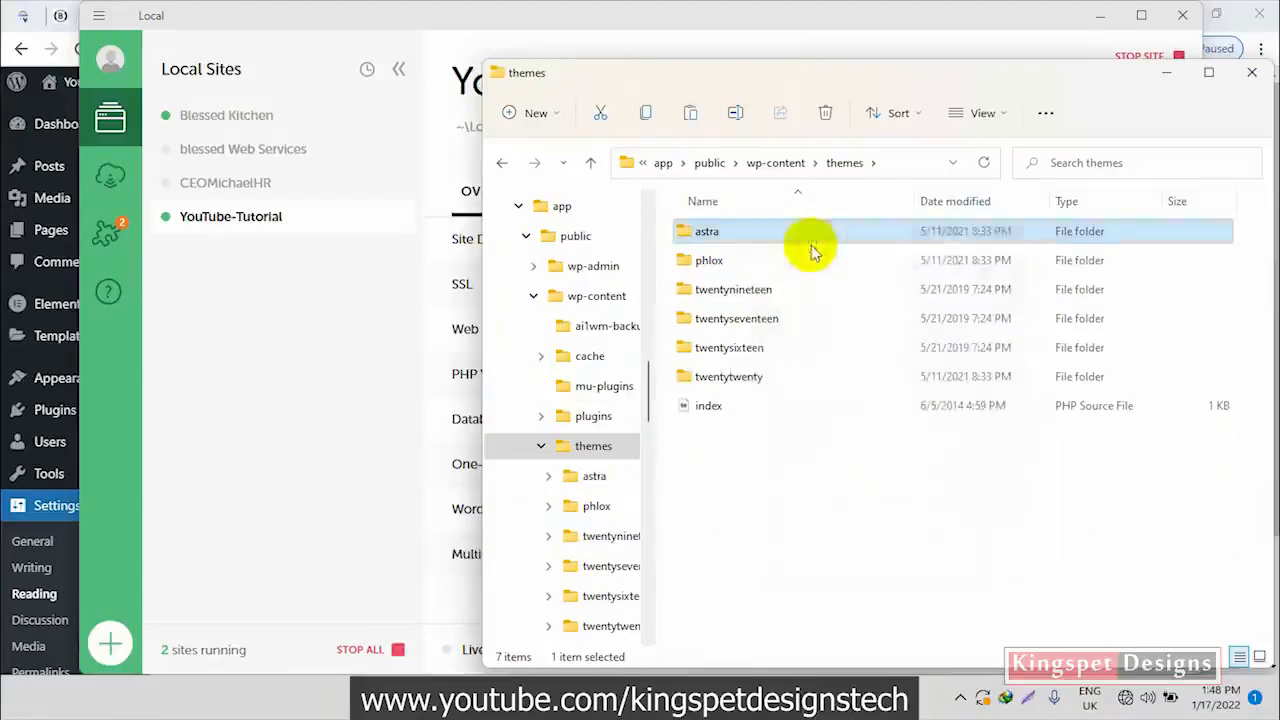
# Paste the copied astra folder into the youtubetutorial site's app/public/wp-content/themes folder
pyautogui.click(501, 163)
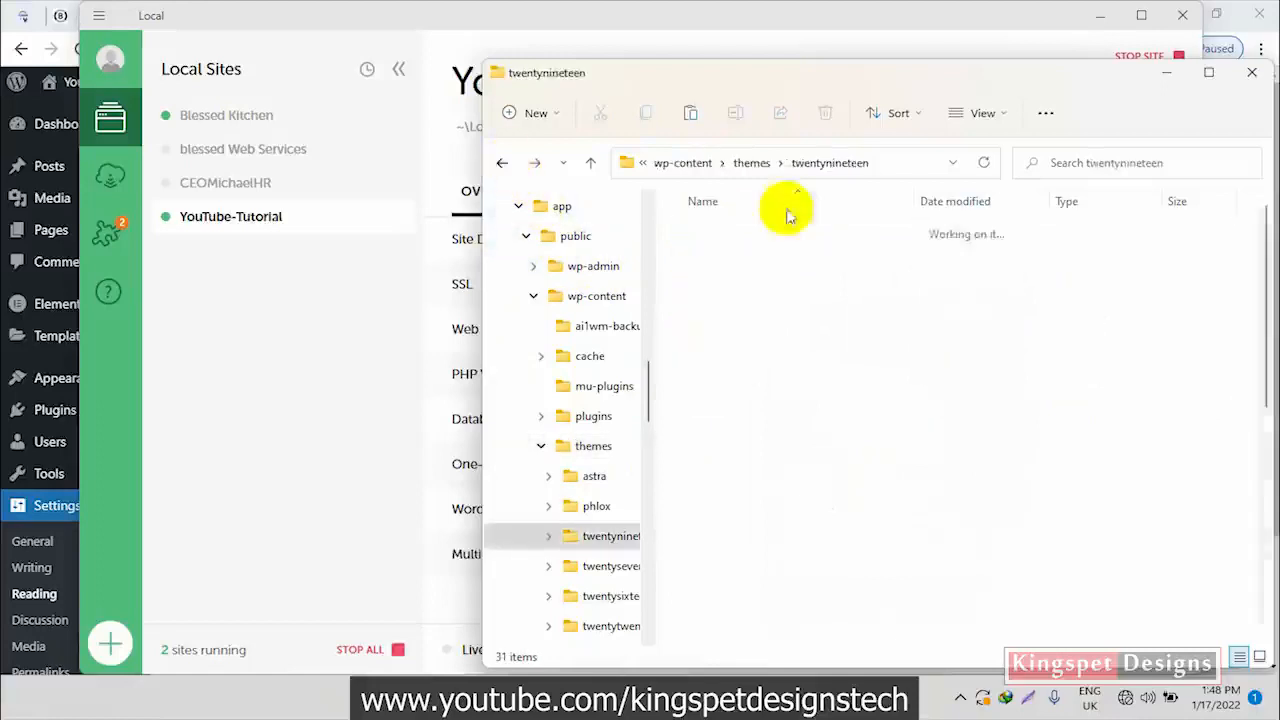
pyautogui.click(501, 163)
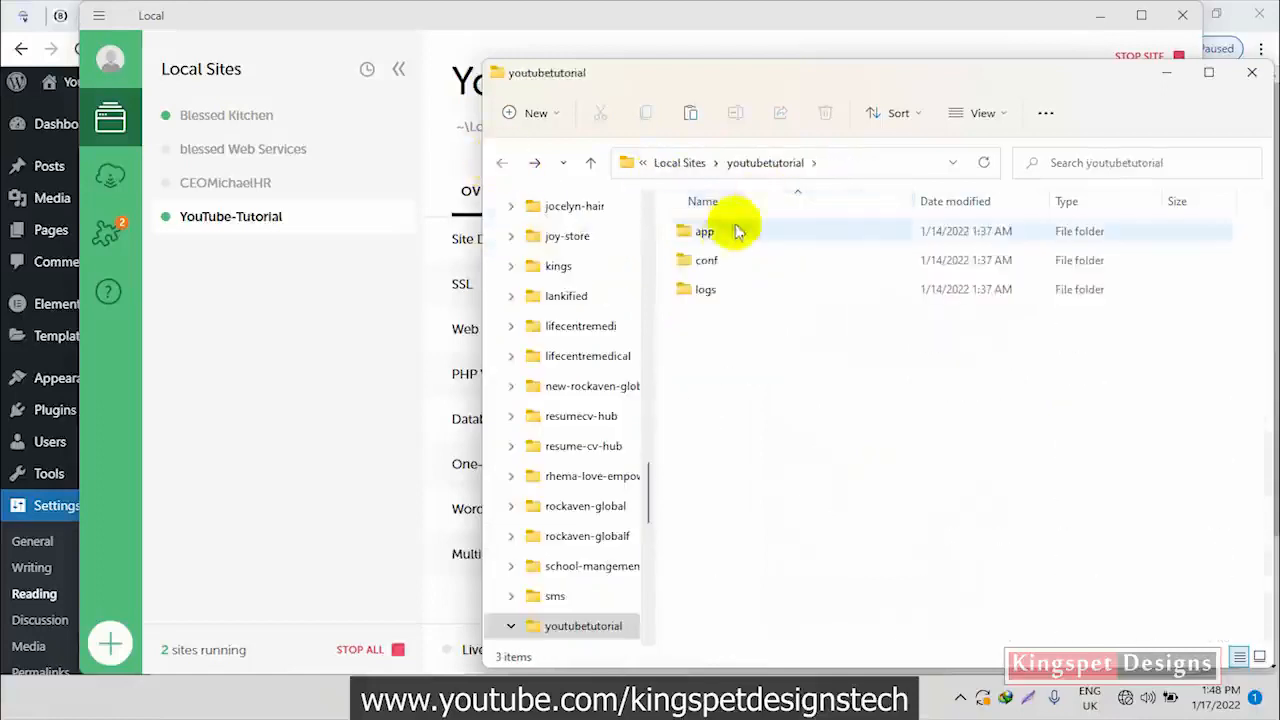
pyautogui.click(725, 231)
pyautogui.doubleClick(725, 231)
pyautogui.click(748, 234)
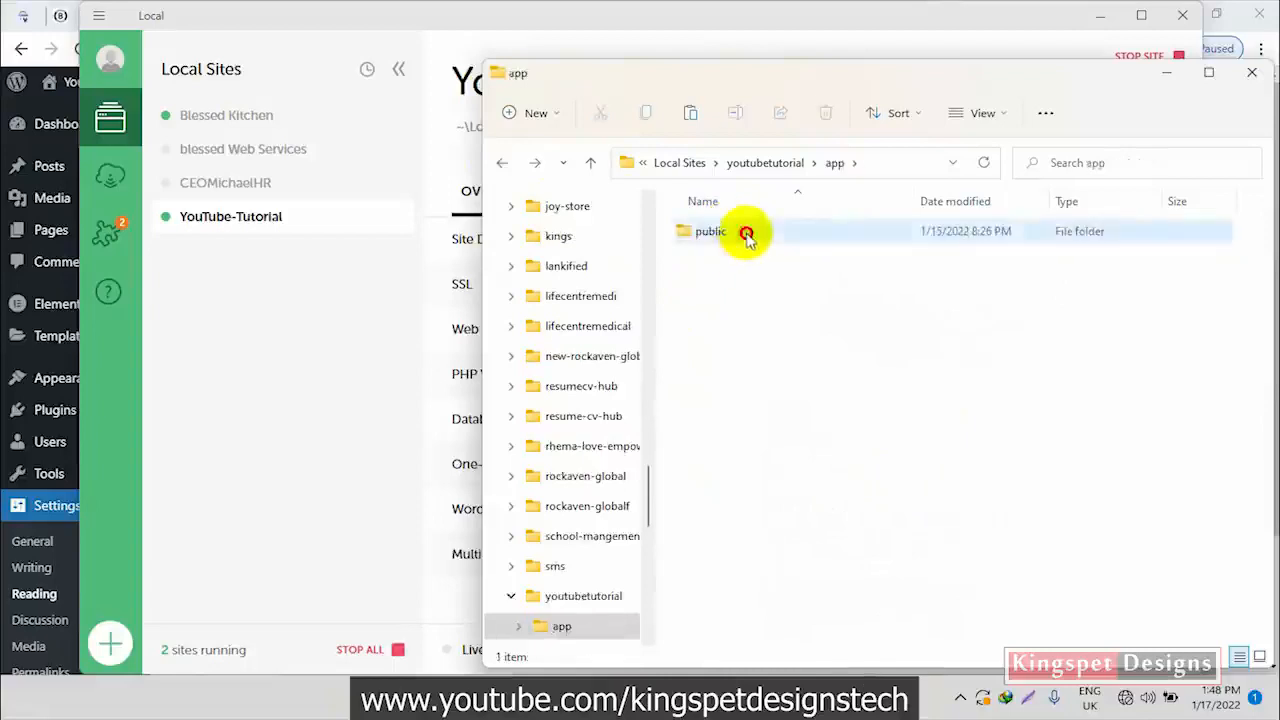
pyautogui.doubleClick(748, 234)
pyautogui.click(770, 268)
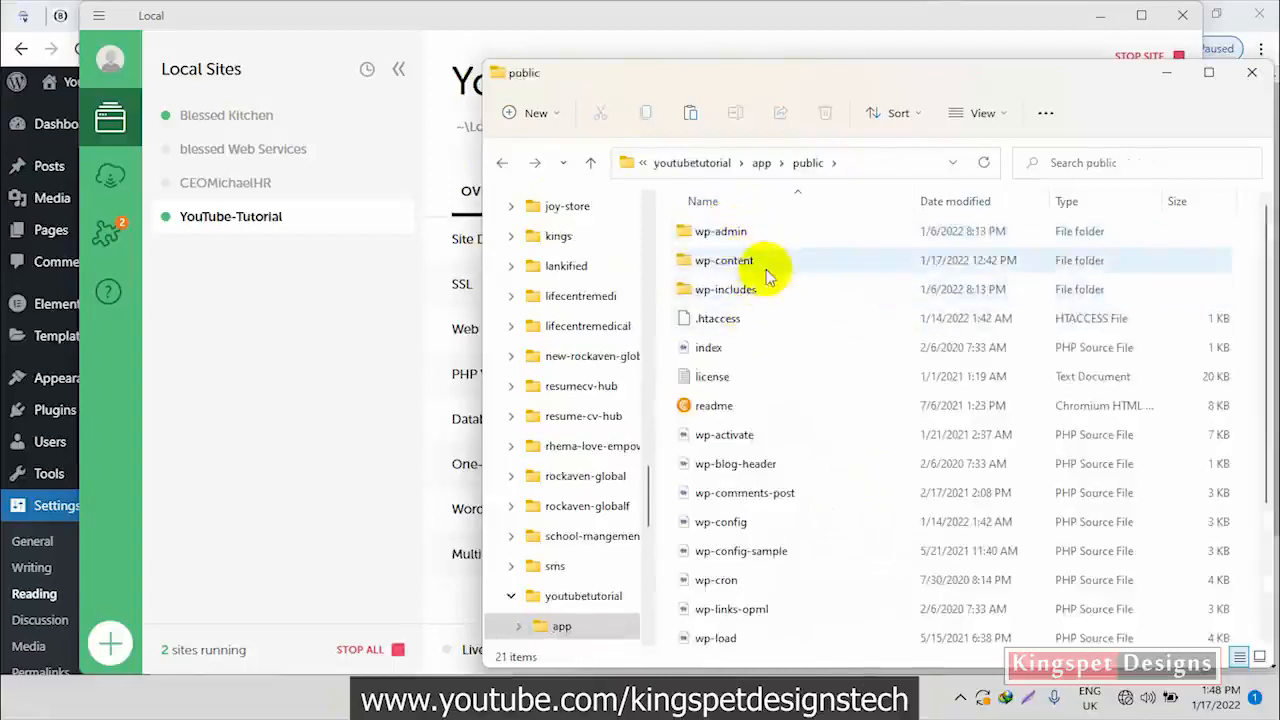
pyautogui.doubleClick(770, 268)
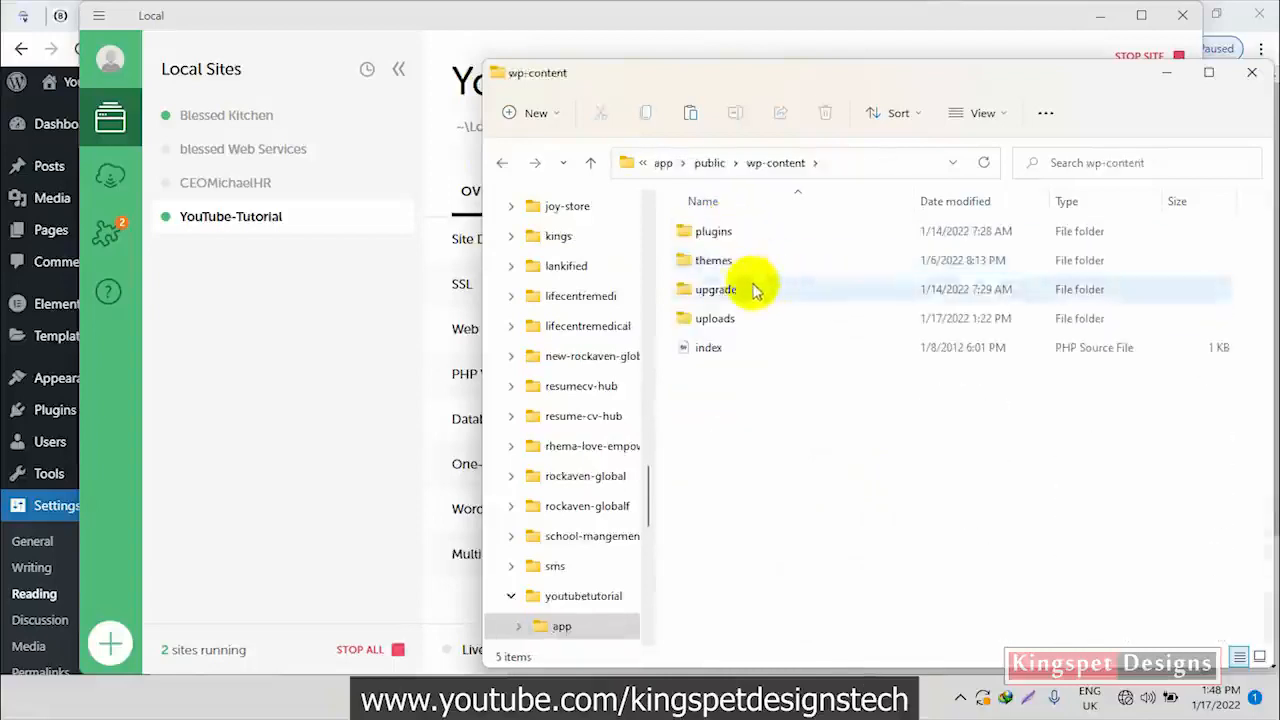
pyautogui.click(770, 262)
pyautogui.doubleClick(770, 262)
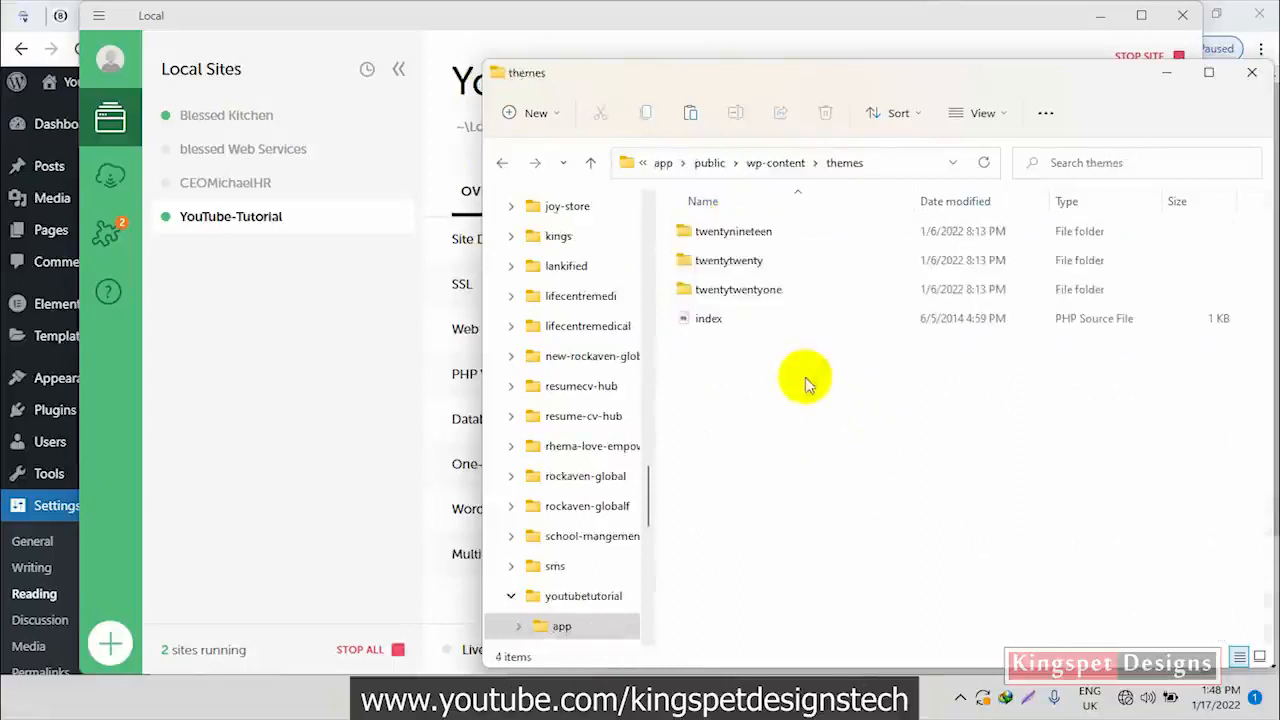
pyautogui.rightClick(830, 440)
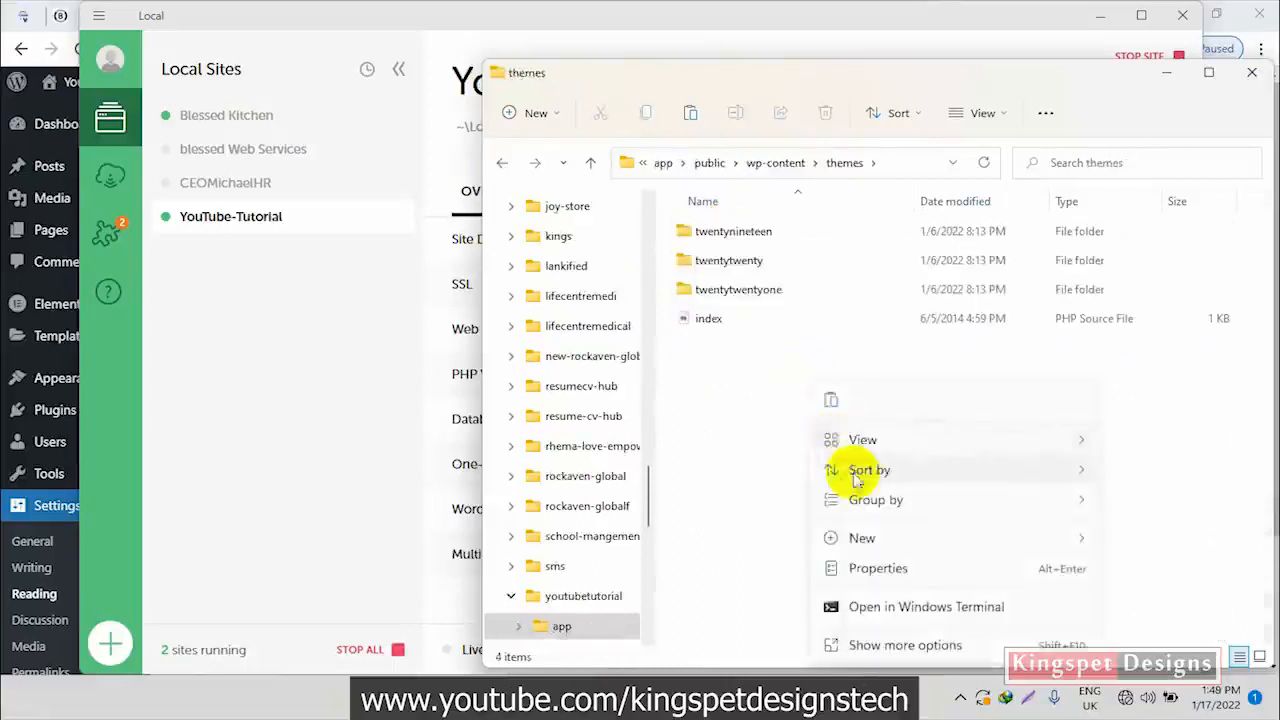
pyautogui.click(830, 403)
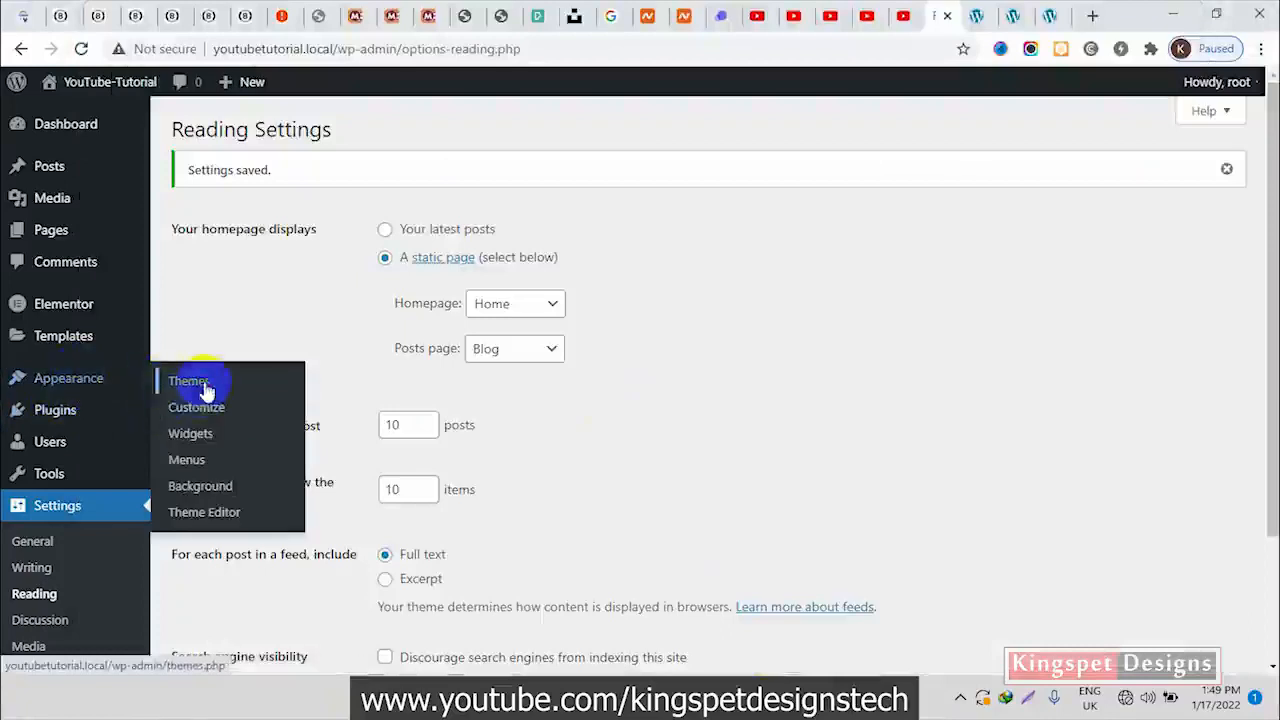
# Switch back to the browser, open the installed themes page in WordPress, and check the progress of the astra folder copy
pyautogui.click(208, 384)
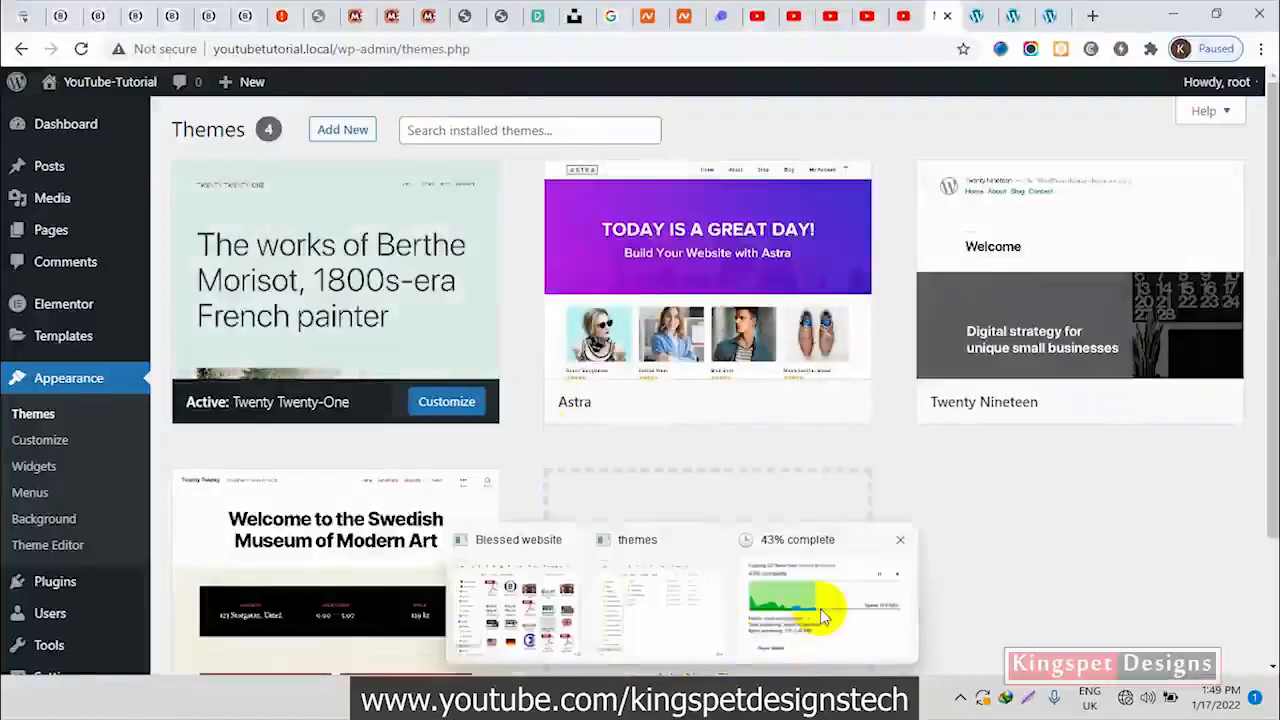
pyautogui.moveTo(821, 612)
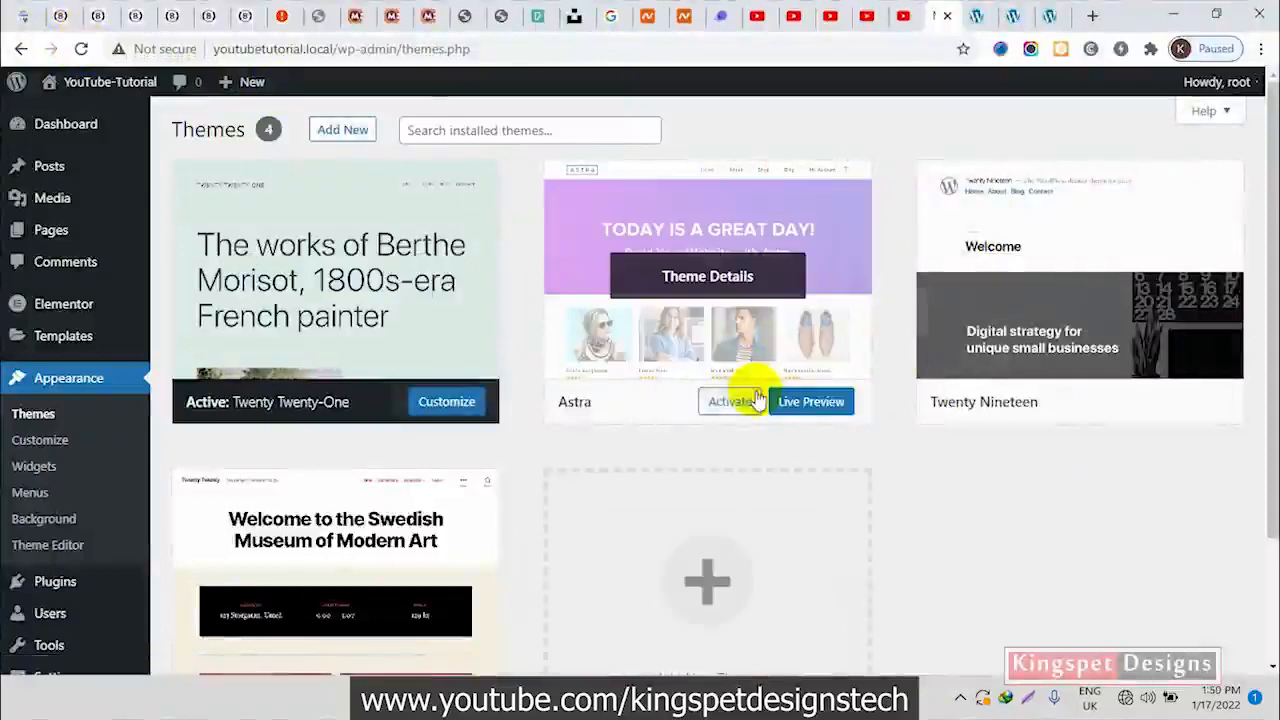
# Activate the Astra theme and reload the site's homepage to check the header
pyautogui.click(729, 405)
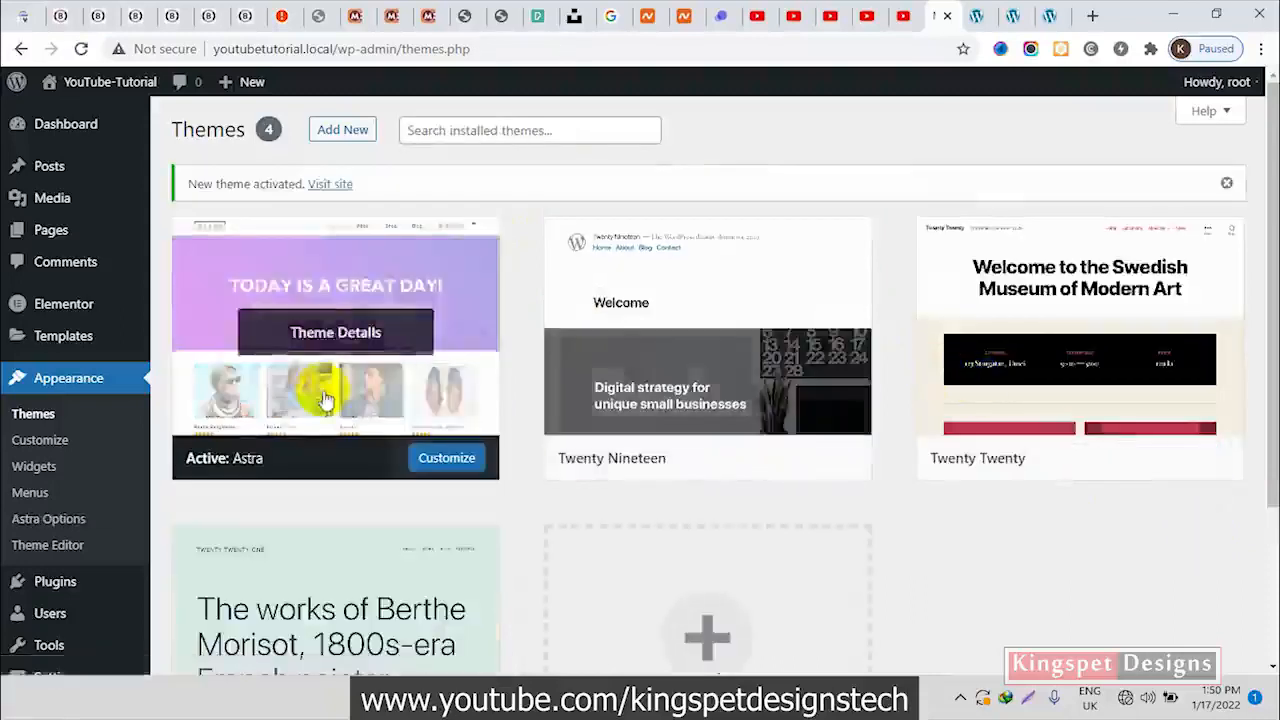
pyautogui.click(1049, 15)
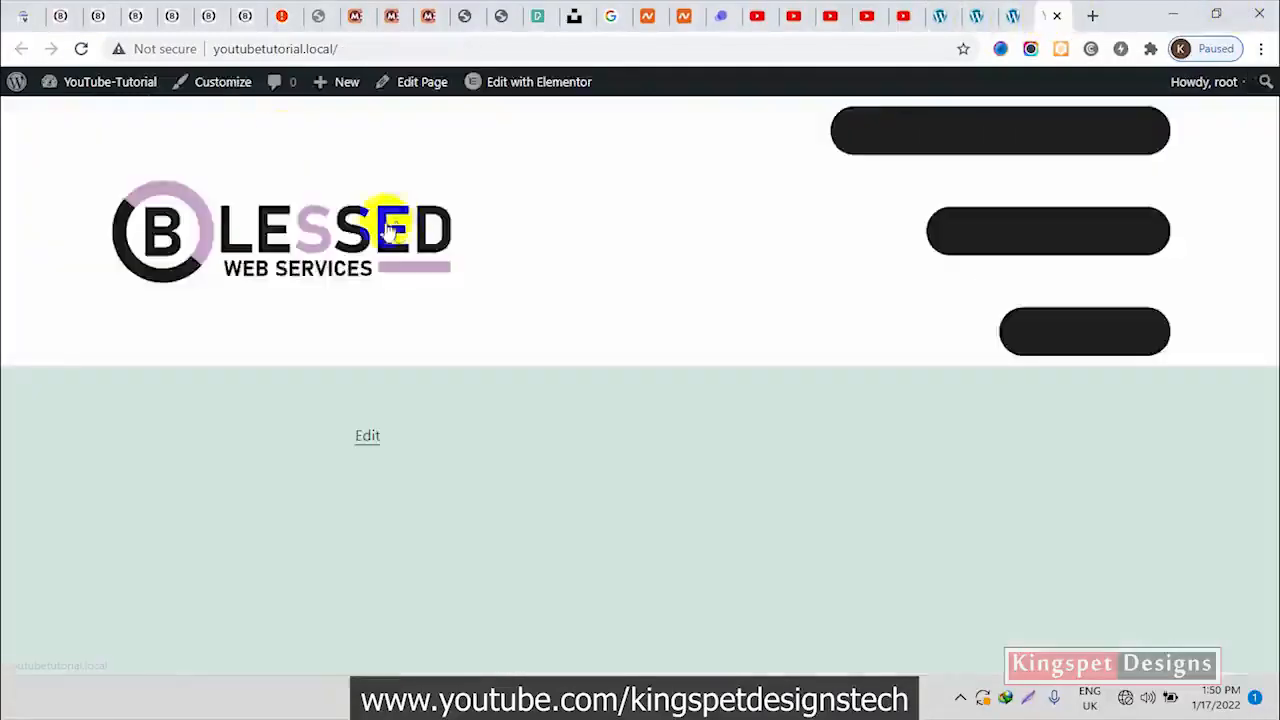
pyautogui.click(81, 48)
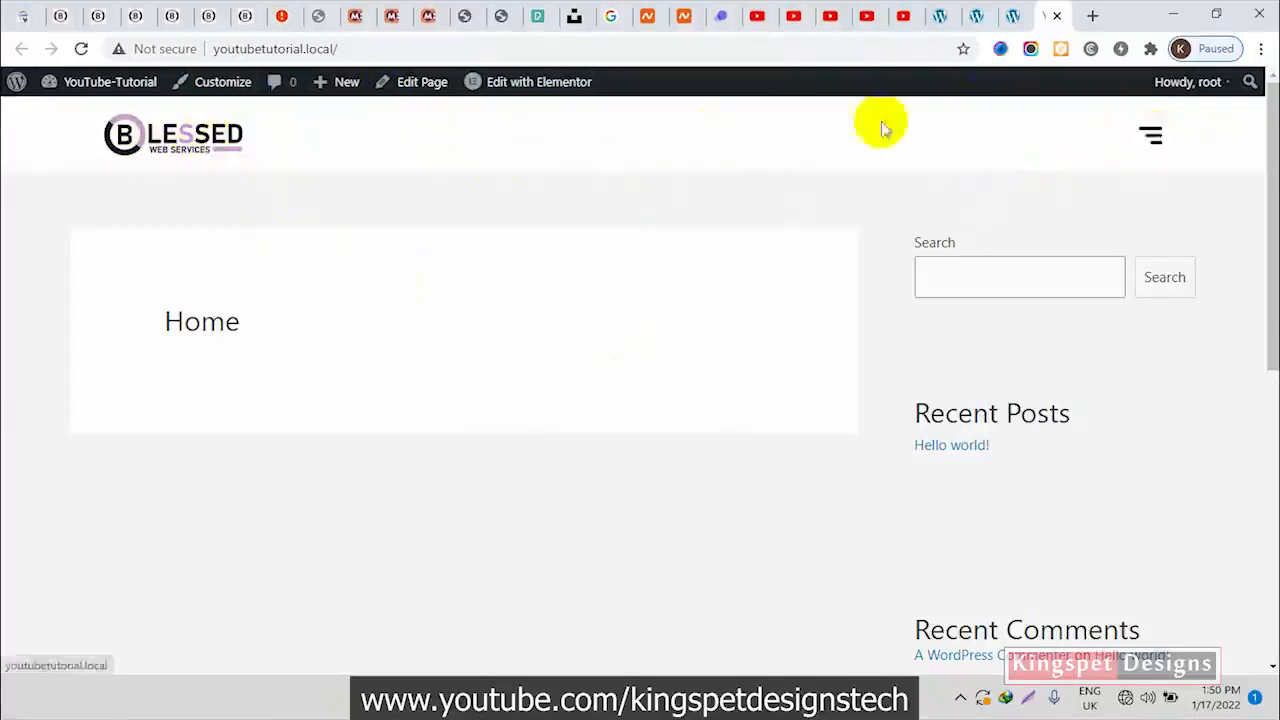
# In the Header Main template, set the logo image's width to 45%
pyautogui.click(972, 16)
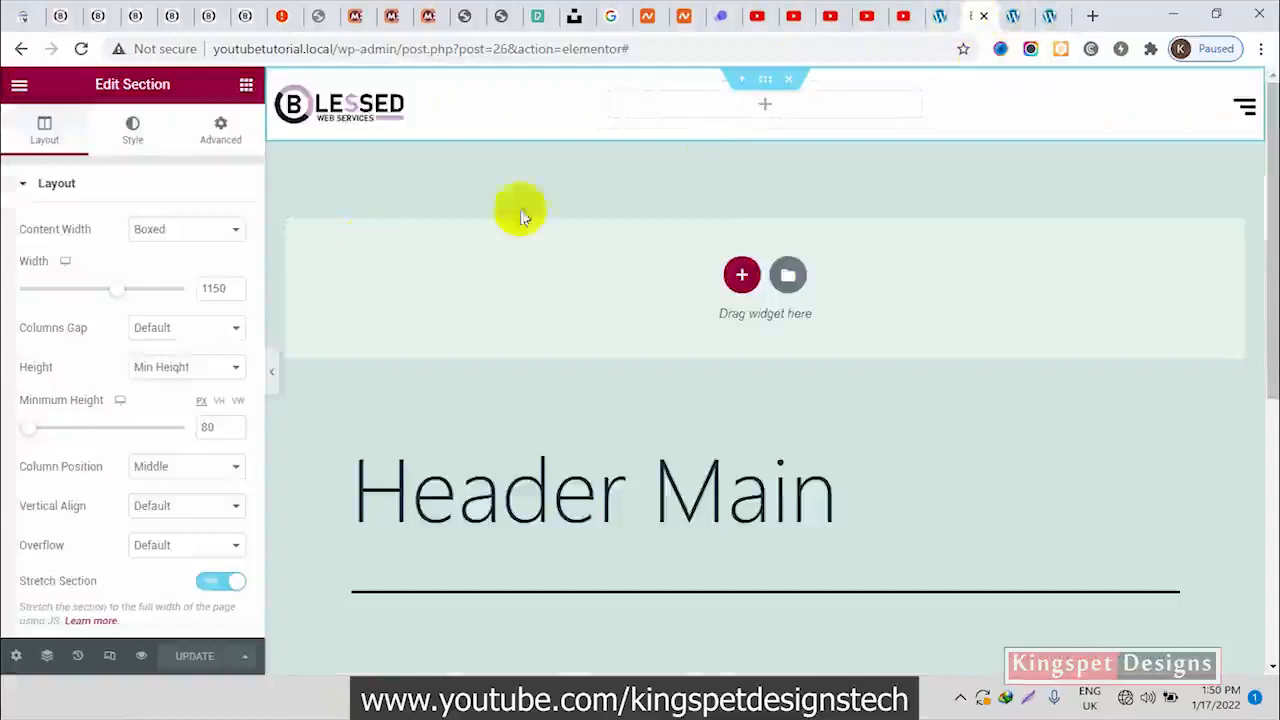
pyautogui.click(386, 110)
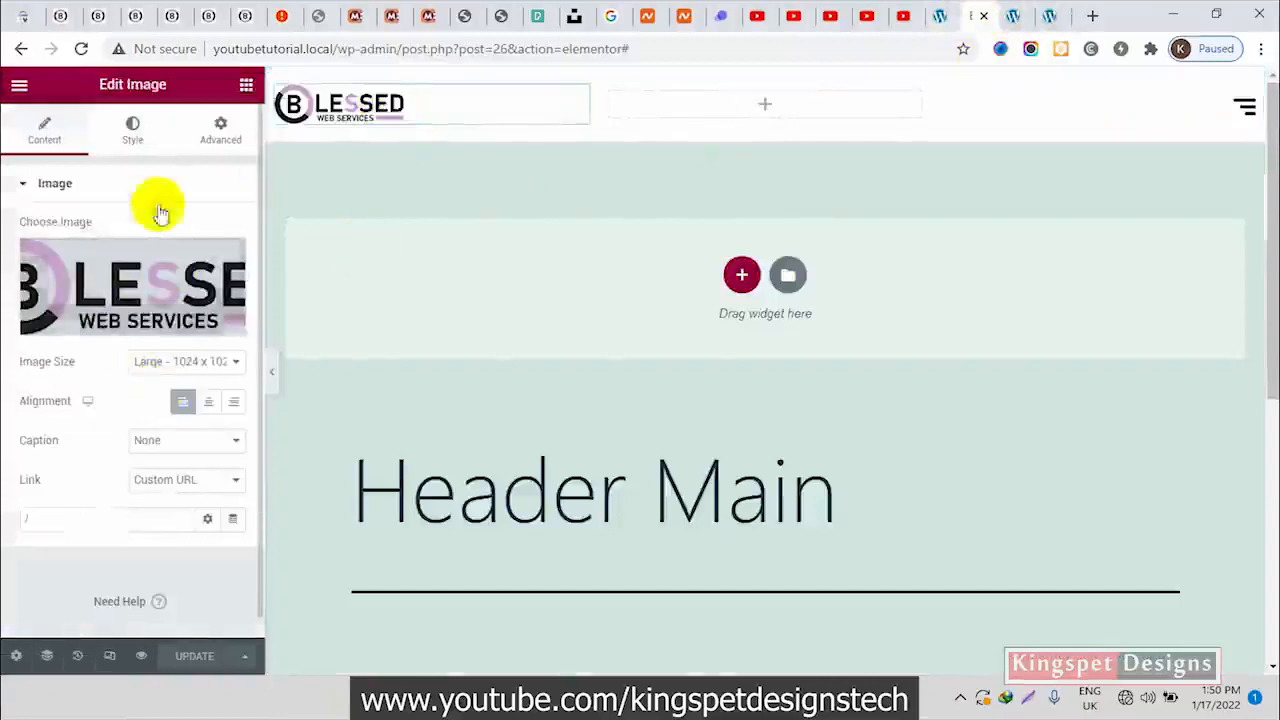
pyautogui.click(142, 142)
pyautogui.click(233, 249)
pyautogui.click(233, 249)
pyautogui.click(233, 249)
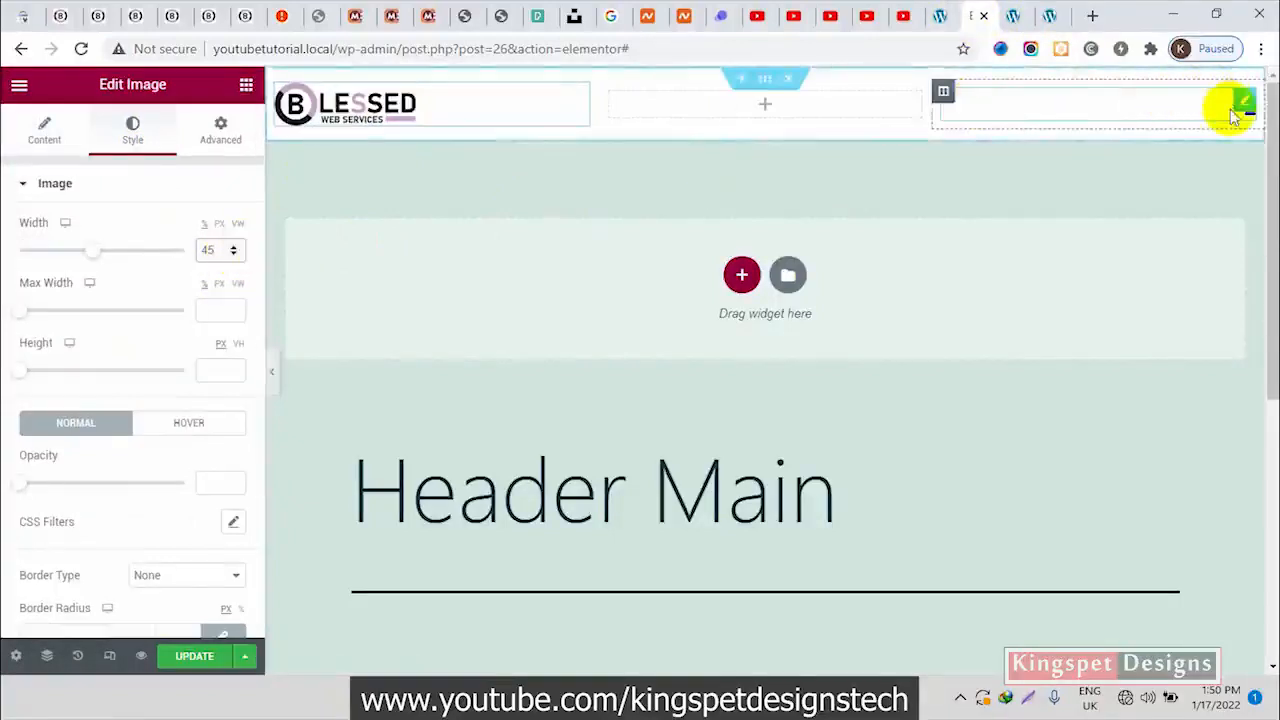
# Set the hamburger image's width to 10%, update the header template, and reload the homepage to check it
pyautogui.click(1236, 112)
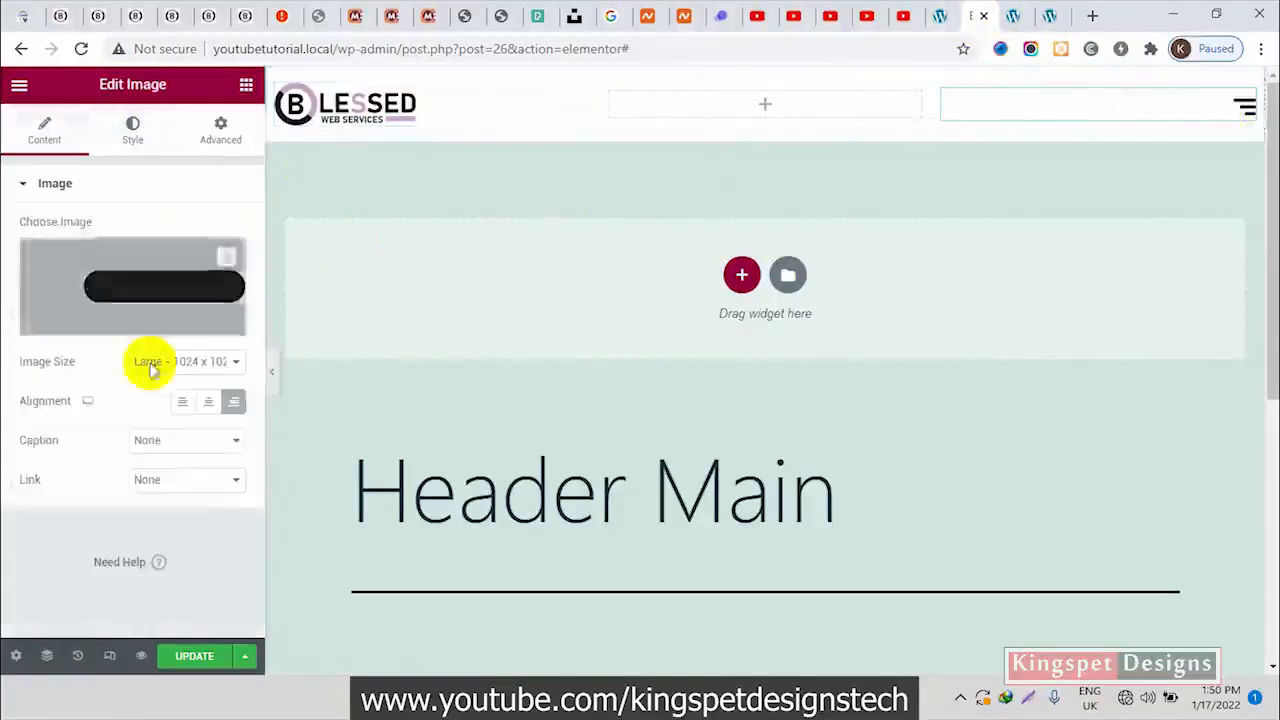
pyautogui.click(133, 135)
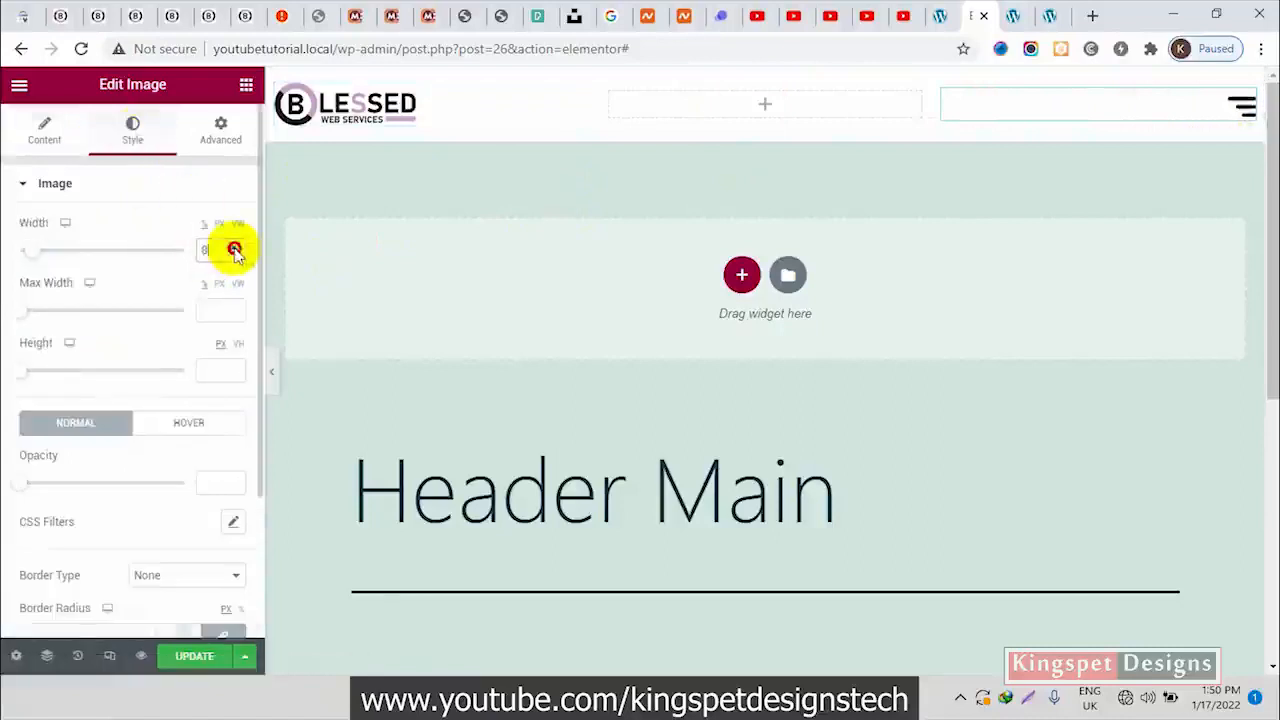
pyautogui.click(190, 657)
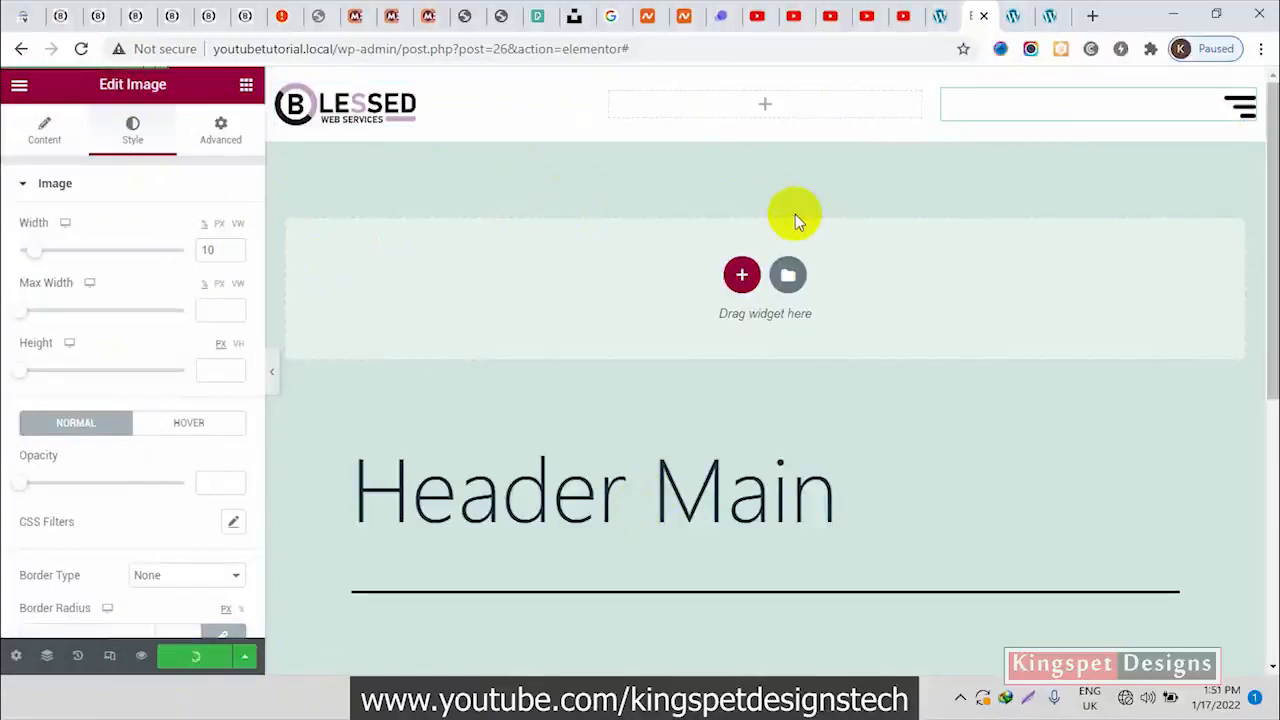
pyautogui.click(1052, 16)
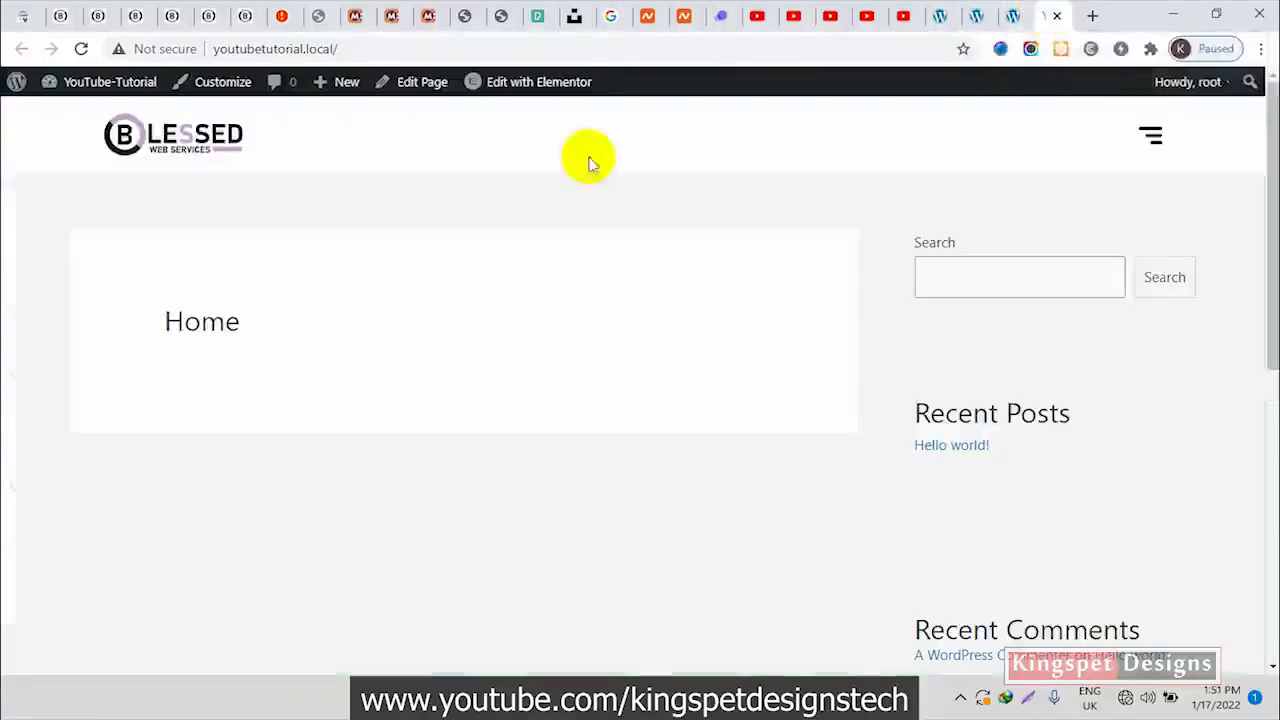
pyautogui.click(91, 48)
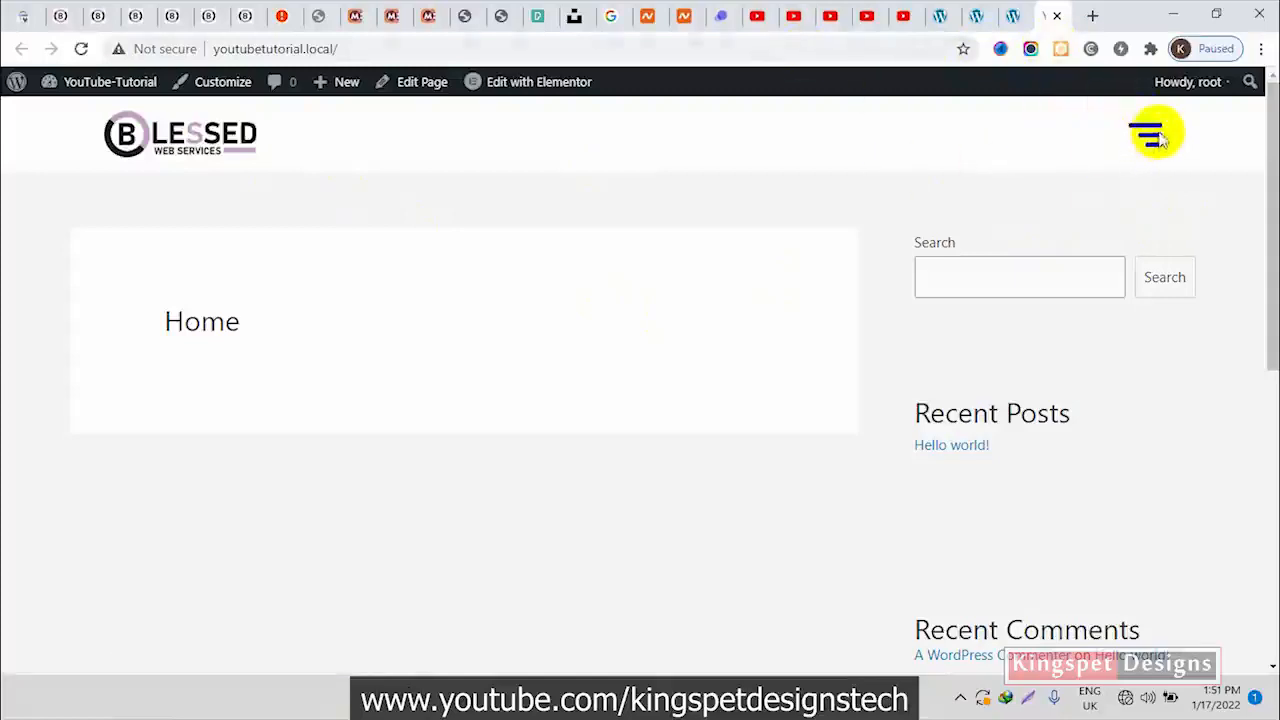
# In the Header Main template, give the hamburger image a Custom URL link using the Popup dynamic tag
pyautogui.click(978, 18)
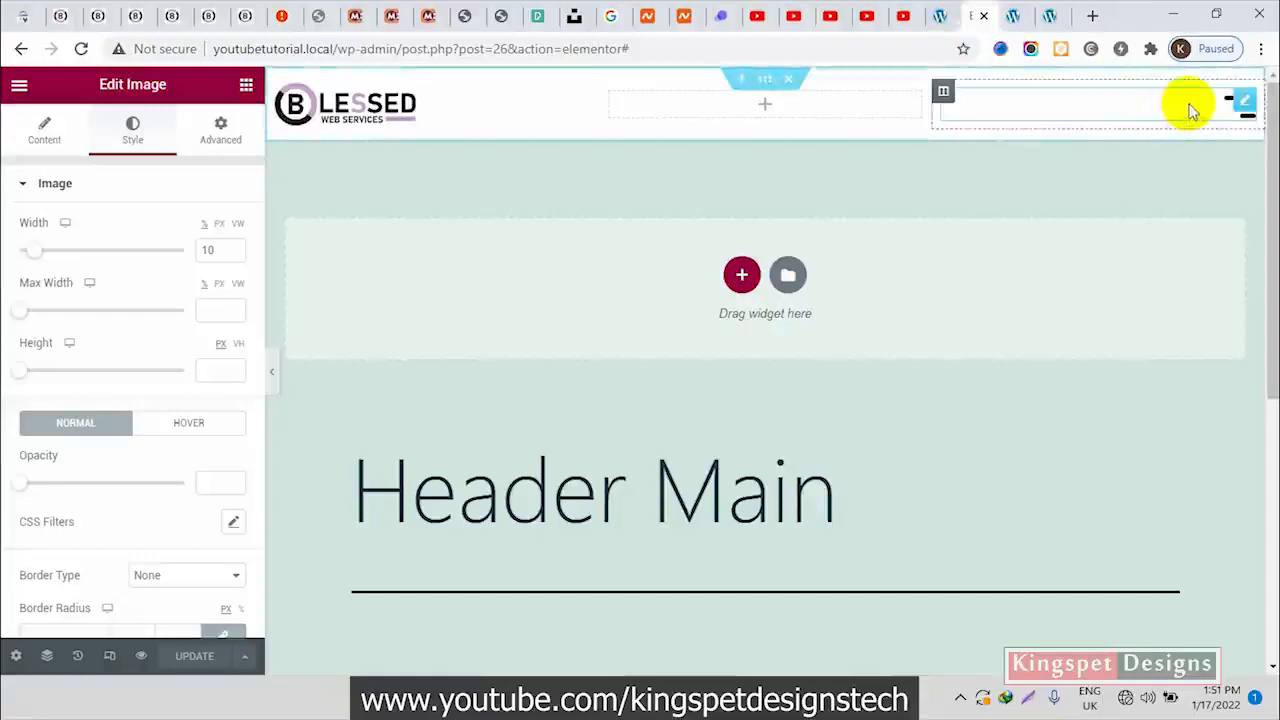
pyautogui.click(44, 128)
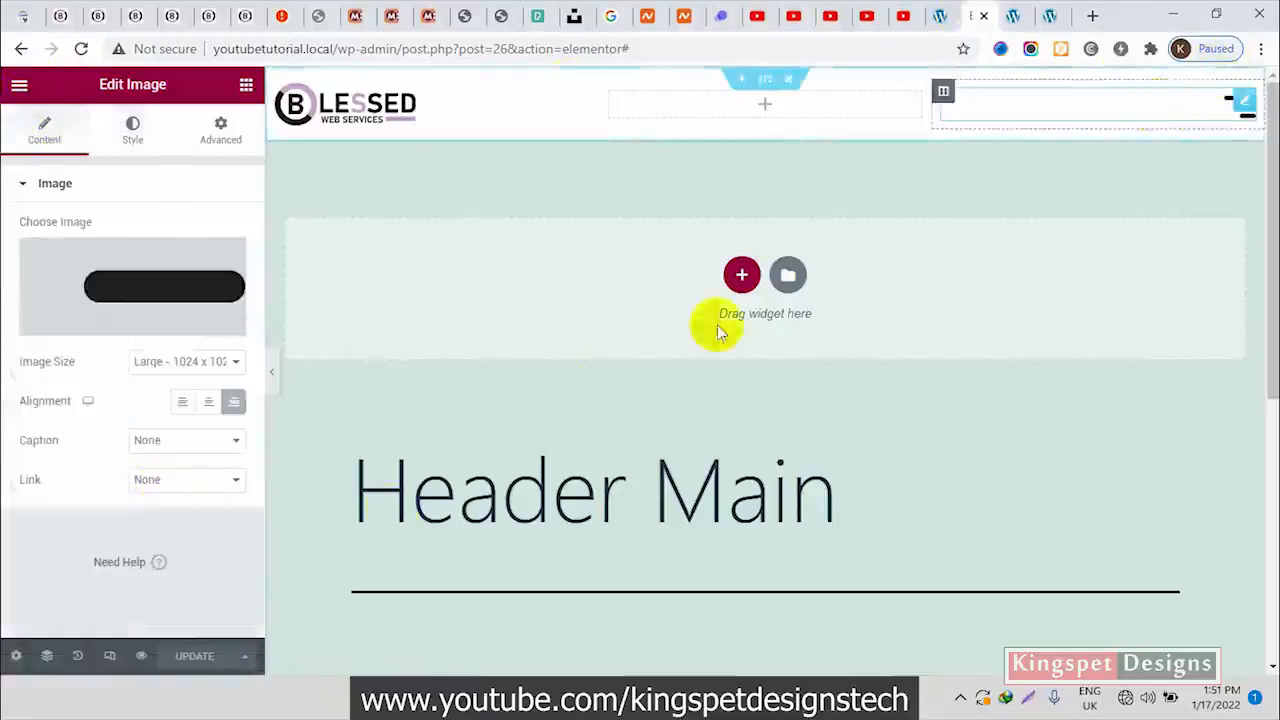
pyautogui.click(172, 481)
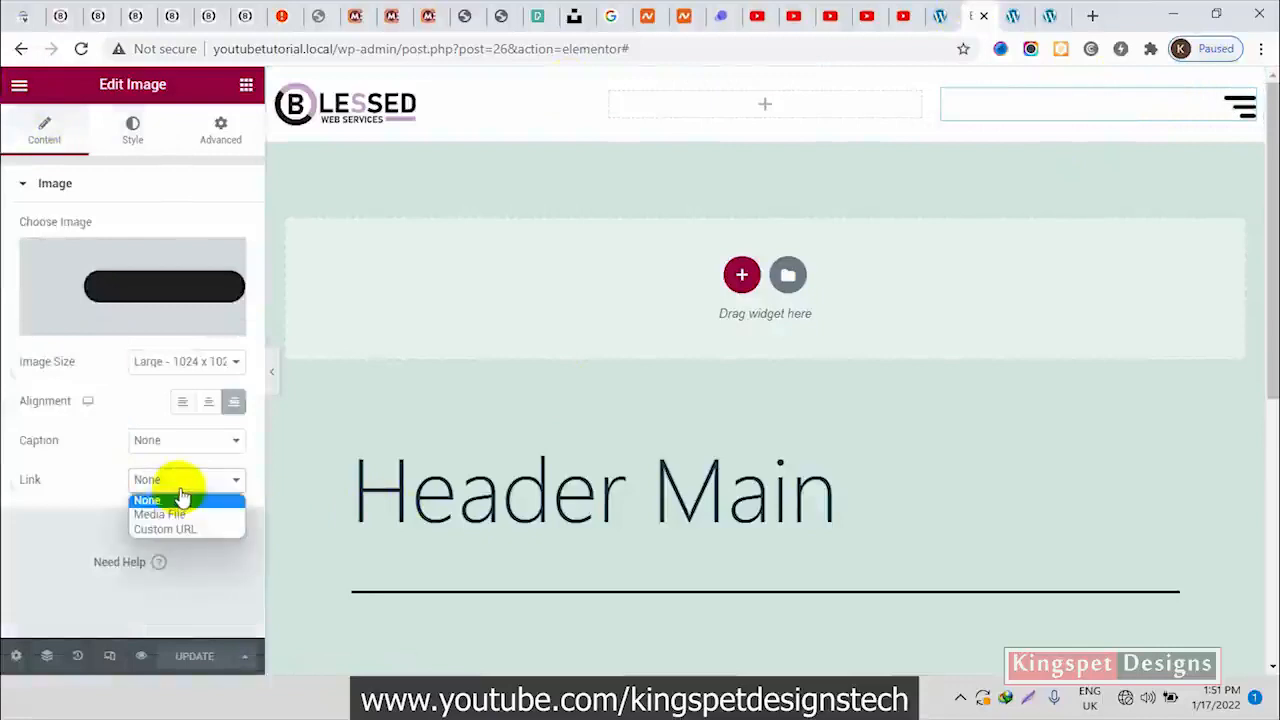
pyautogui.click(100, 480)
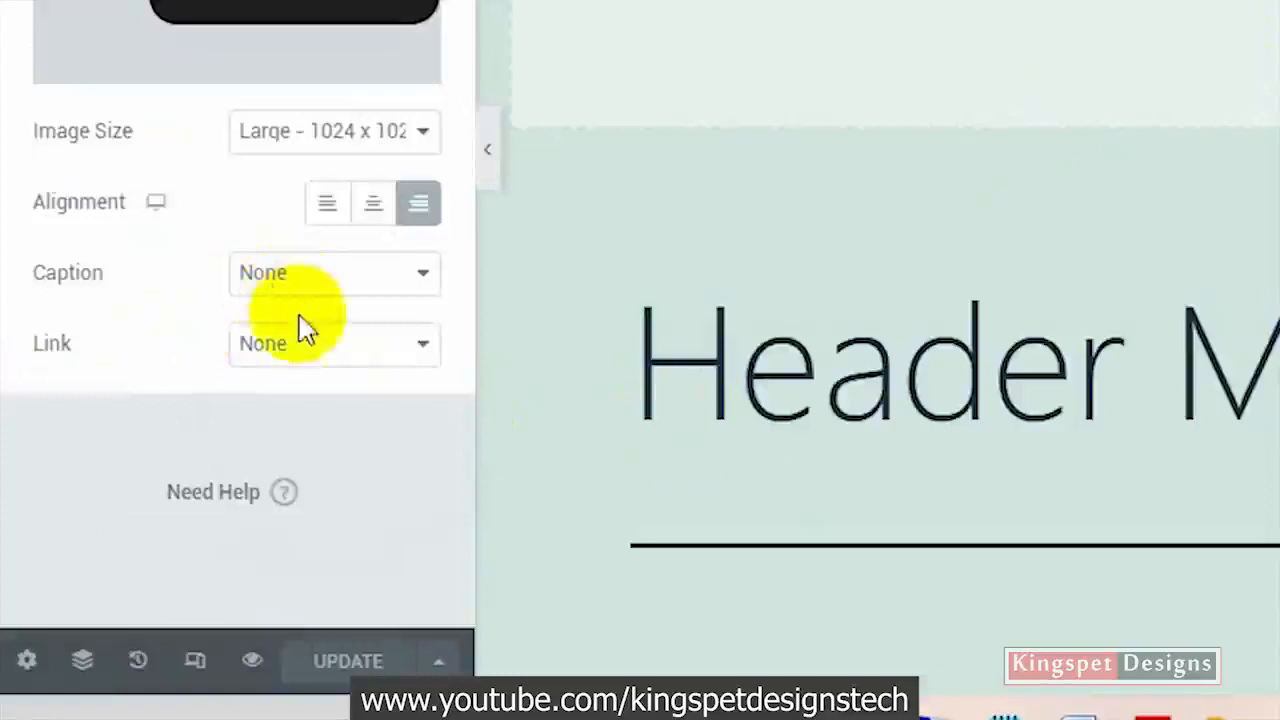
pyautogui.click(295, 345)
pyautogui.click(262, 438)
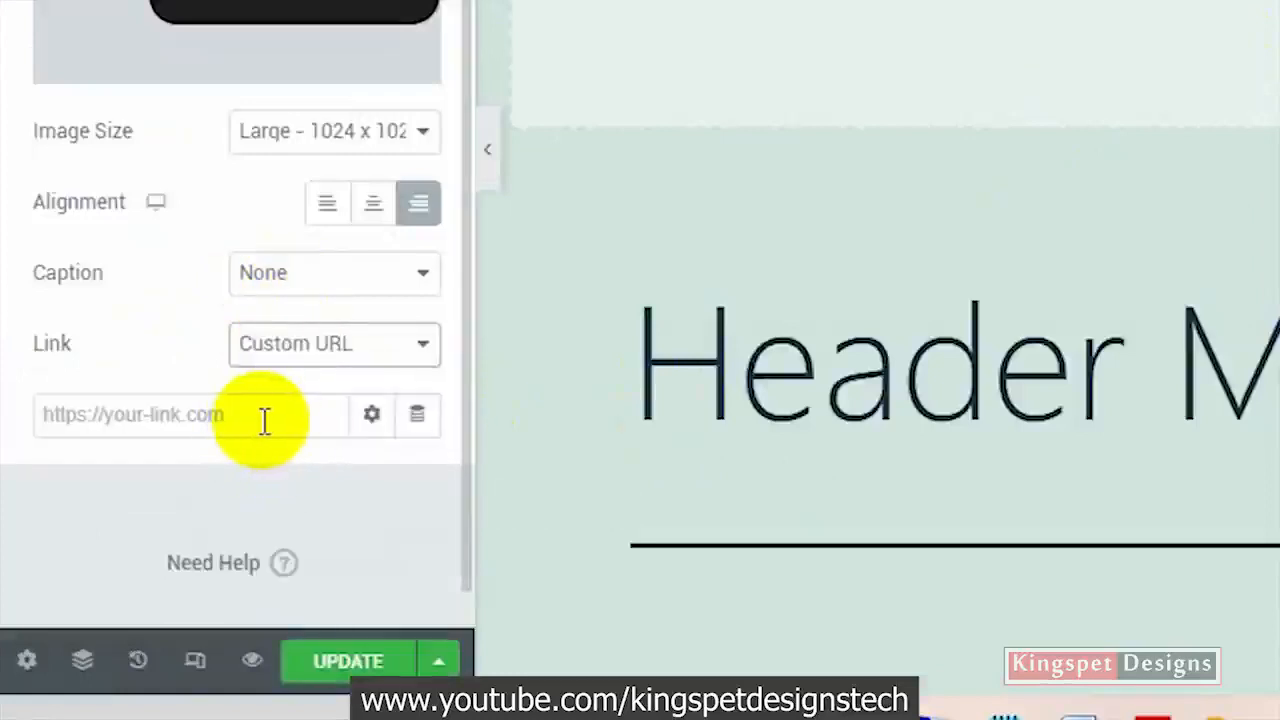
pyautogui.click(420, 428)
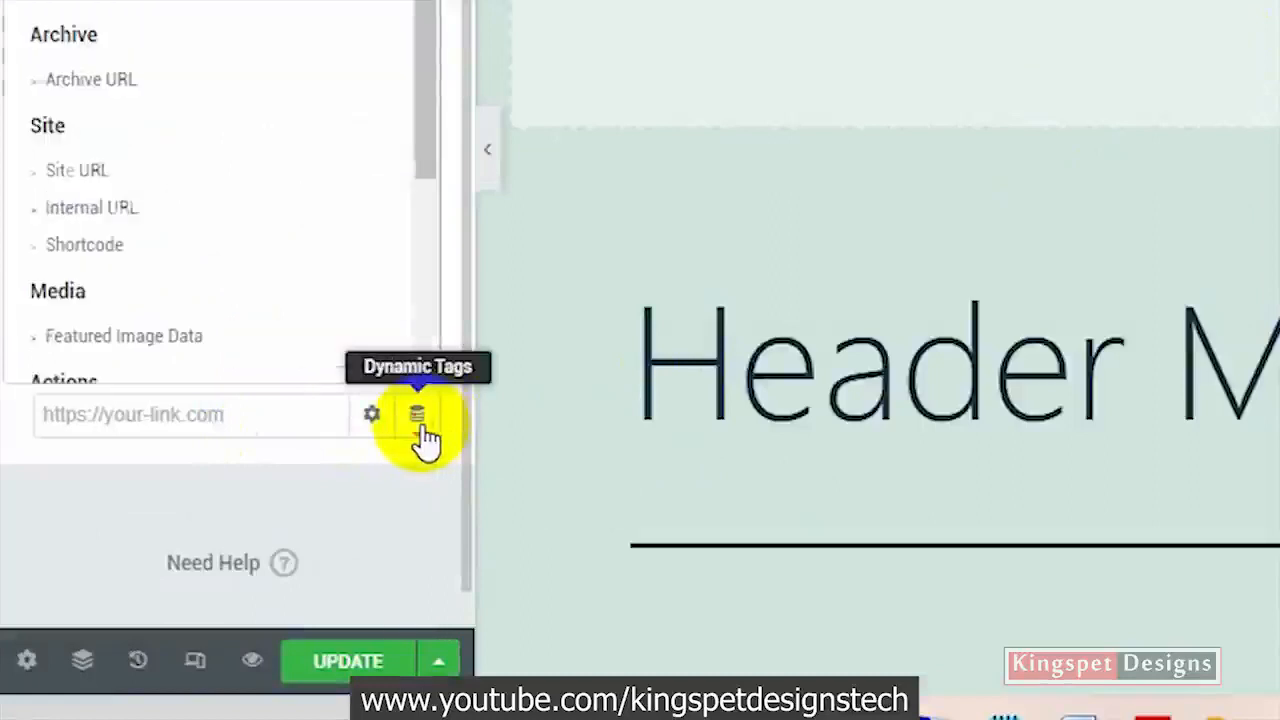
pyautogui.scroll(-4, 287, 70)
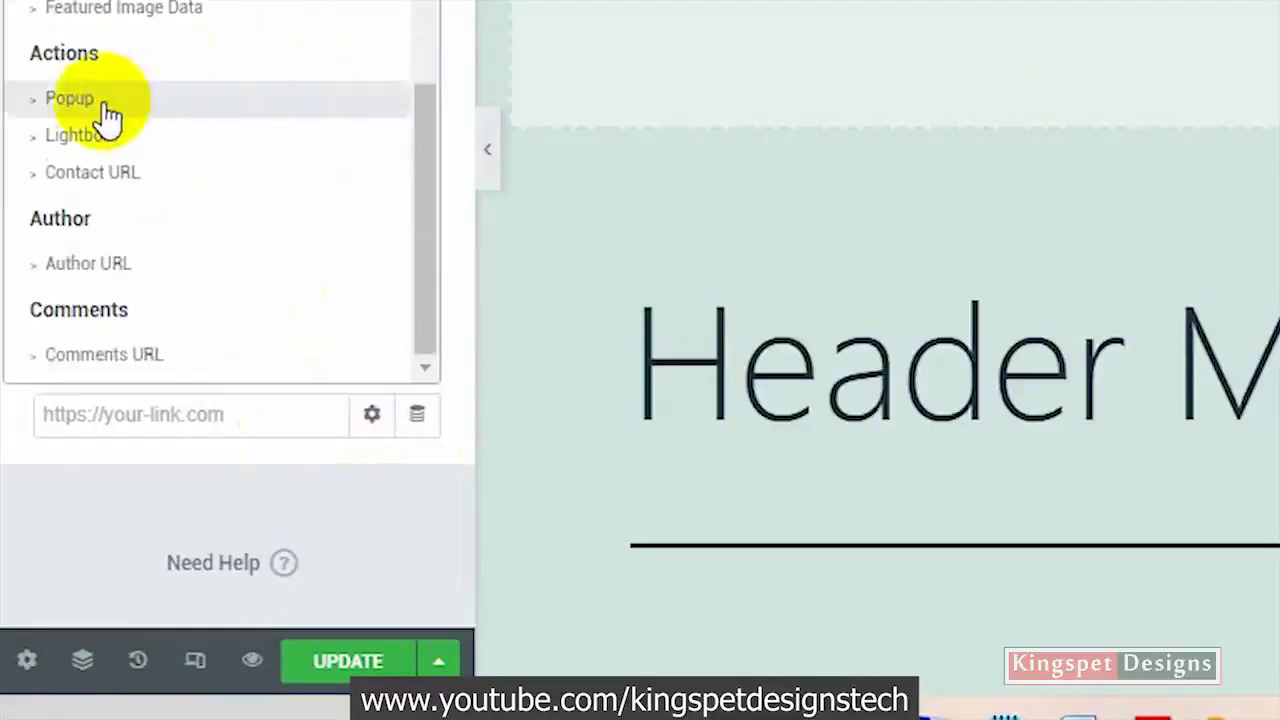
pyautogui.click(70, 98)
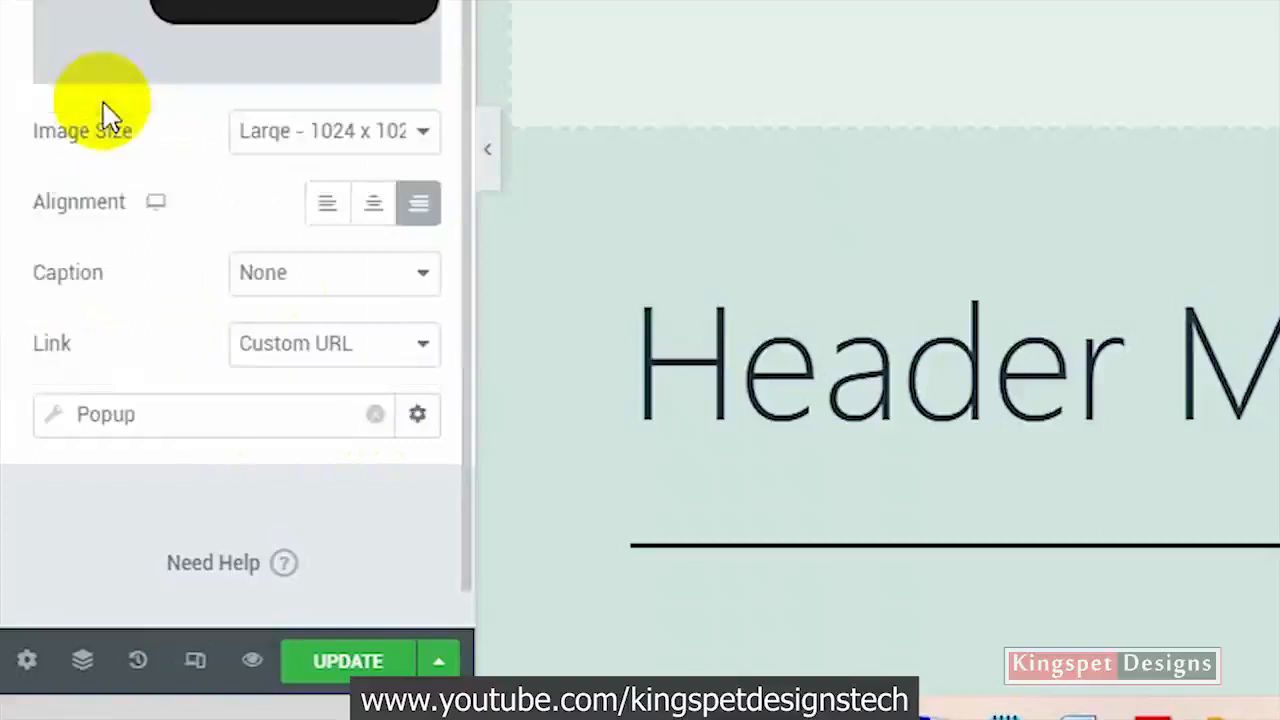
# Choose the Ham menu template as the popup that the hamburger link opens, and update the header template
pyautogui.click(203, 423)
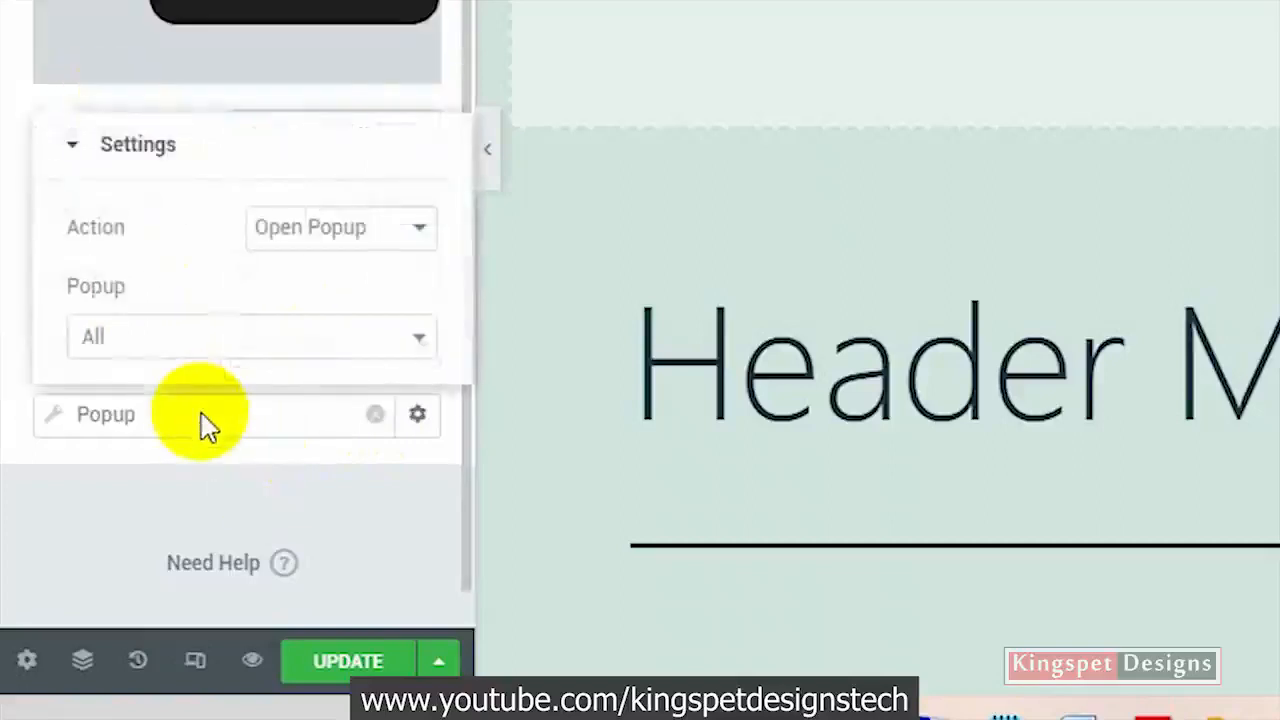
pyautogui.click(250, 340)
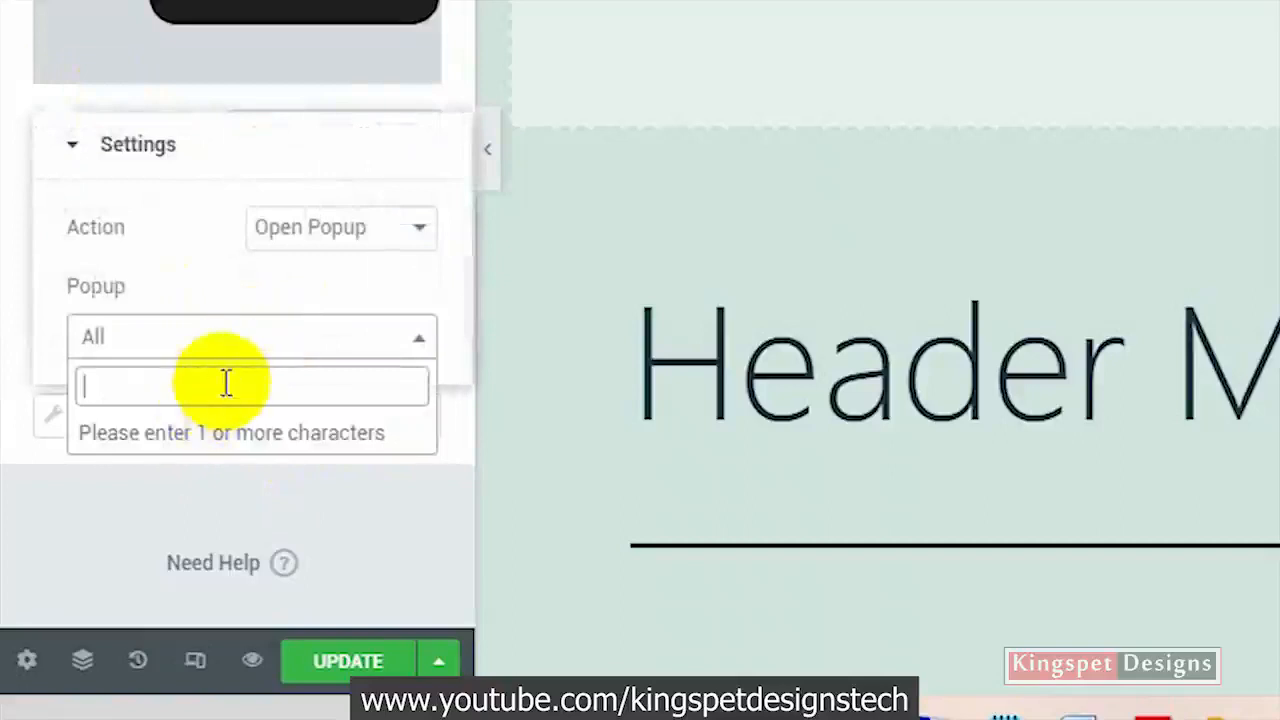
pyautogui.write('ha')
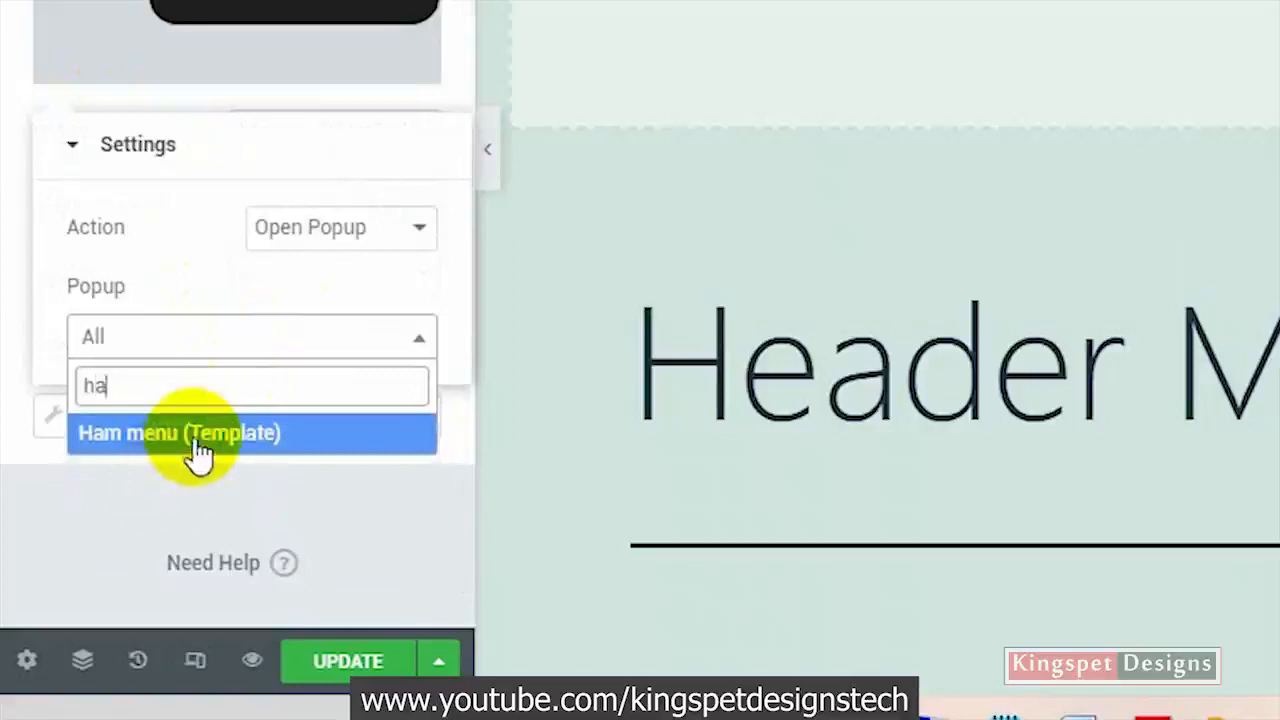
pyautogui.click(194, 446)
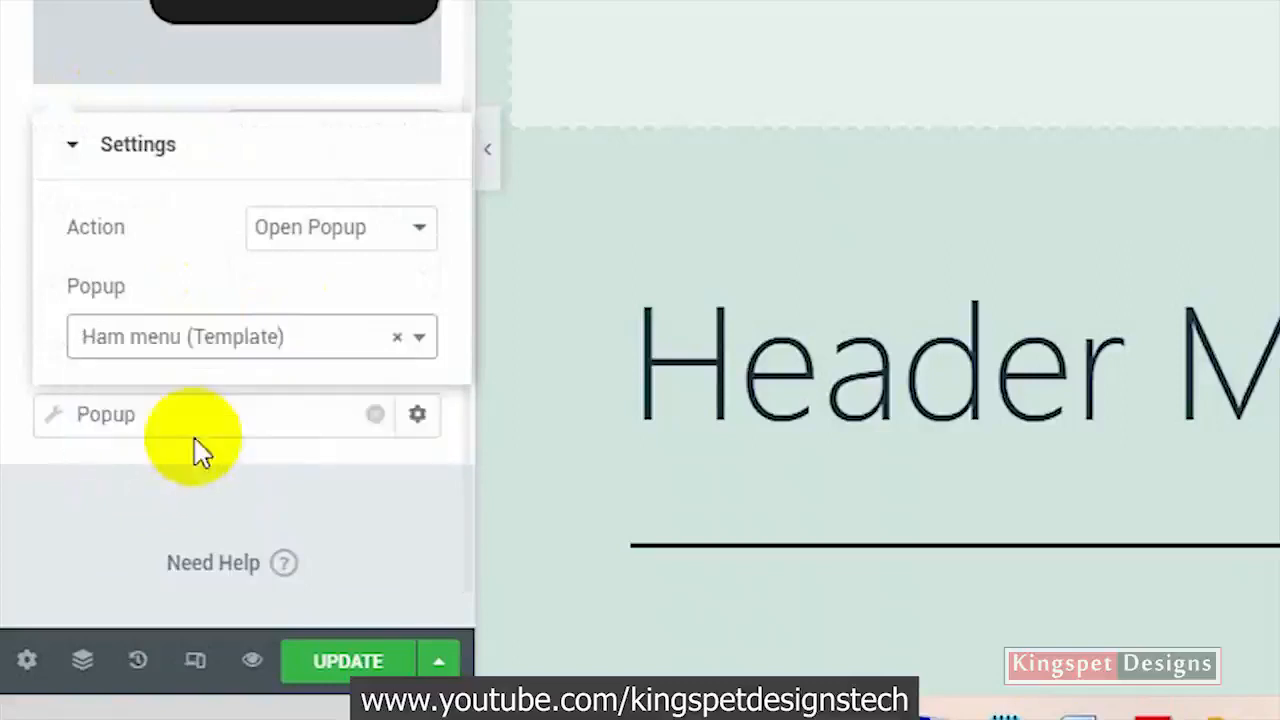
pyautogui.click(345, 658)
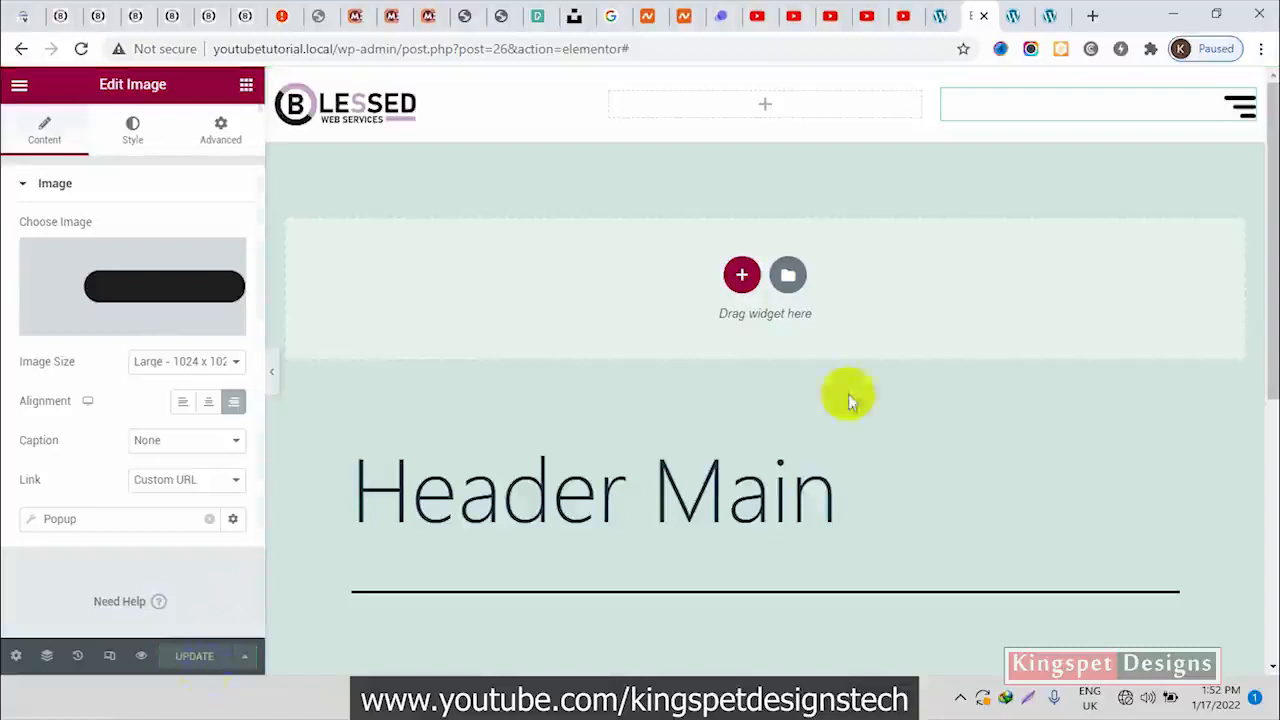
# Reload the homepage and test opening the popup from the hamburger icon and closing it via the overlay several times
pyautogui.click(1046, 20)
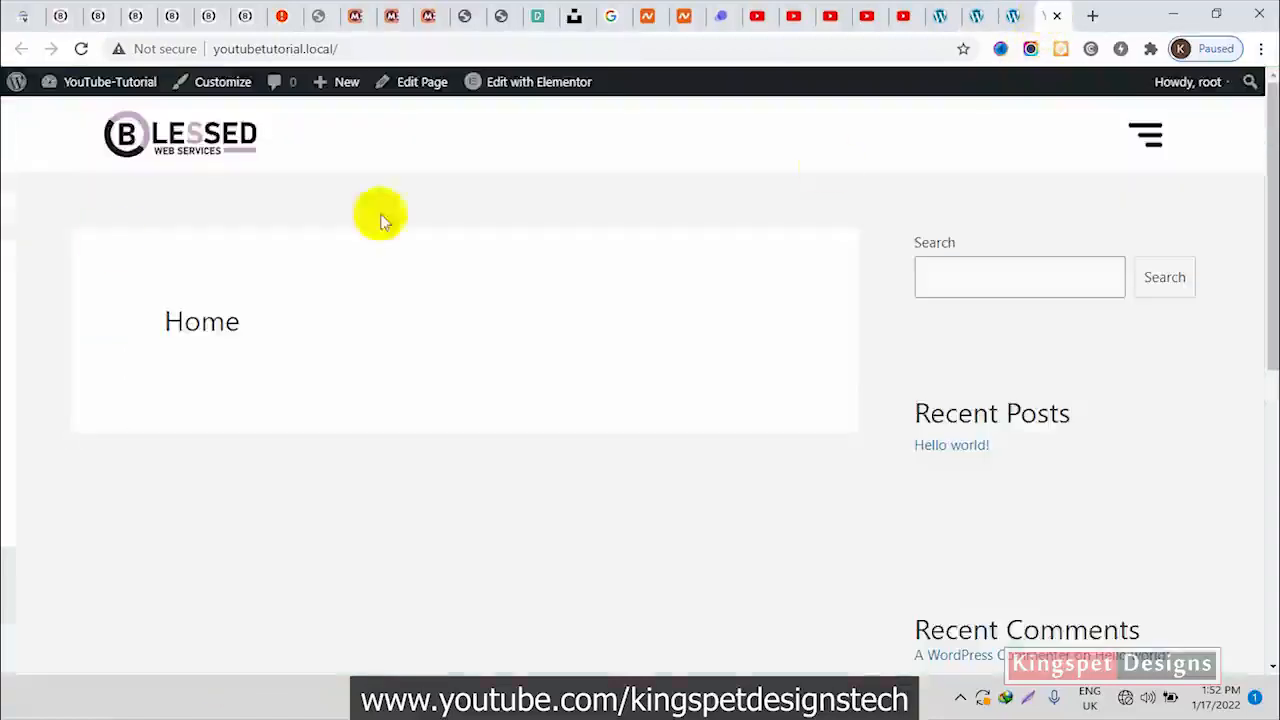
pyautogui.click(81, 48)
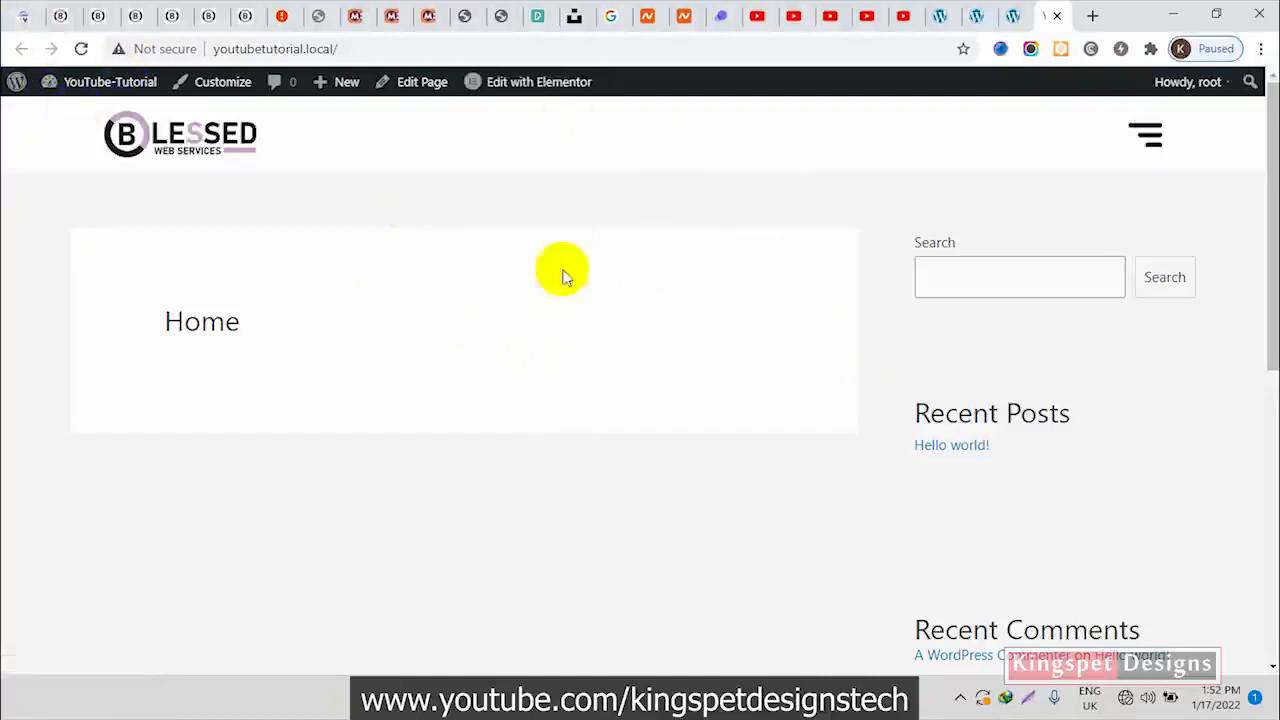
pyautogui.click(1147, 146)
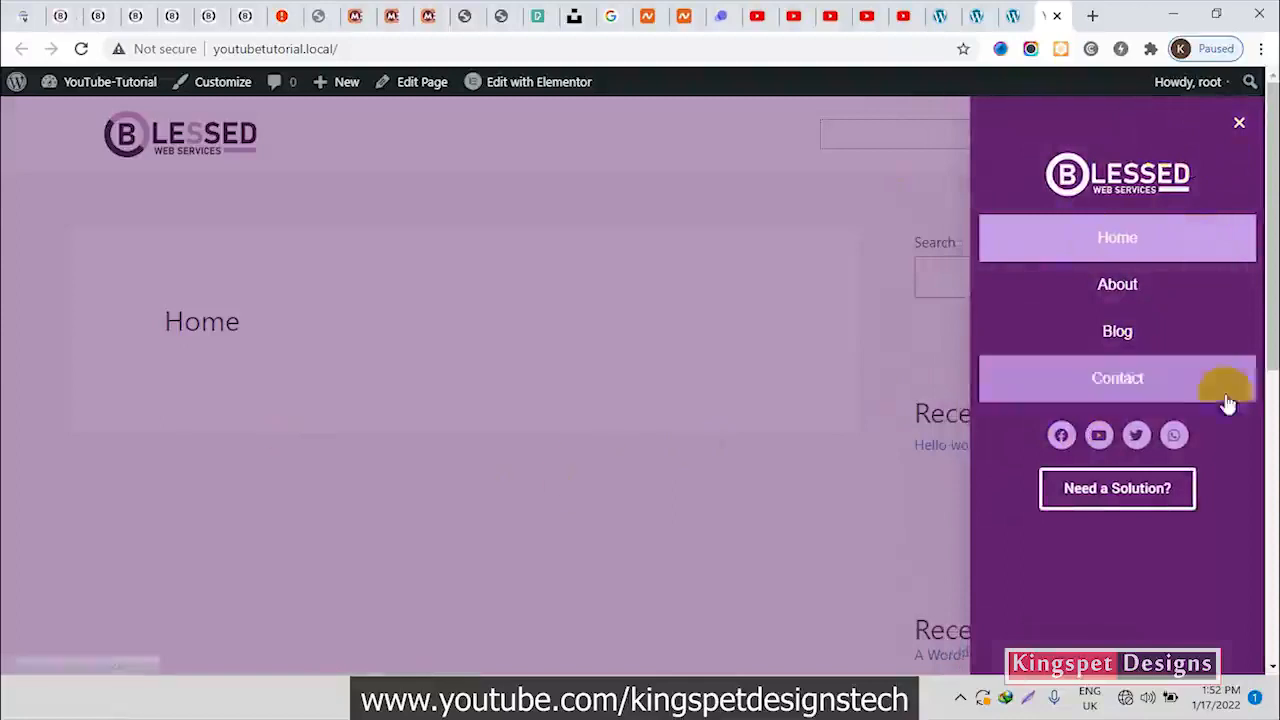
pyautogui.click(587, 205)
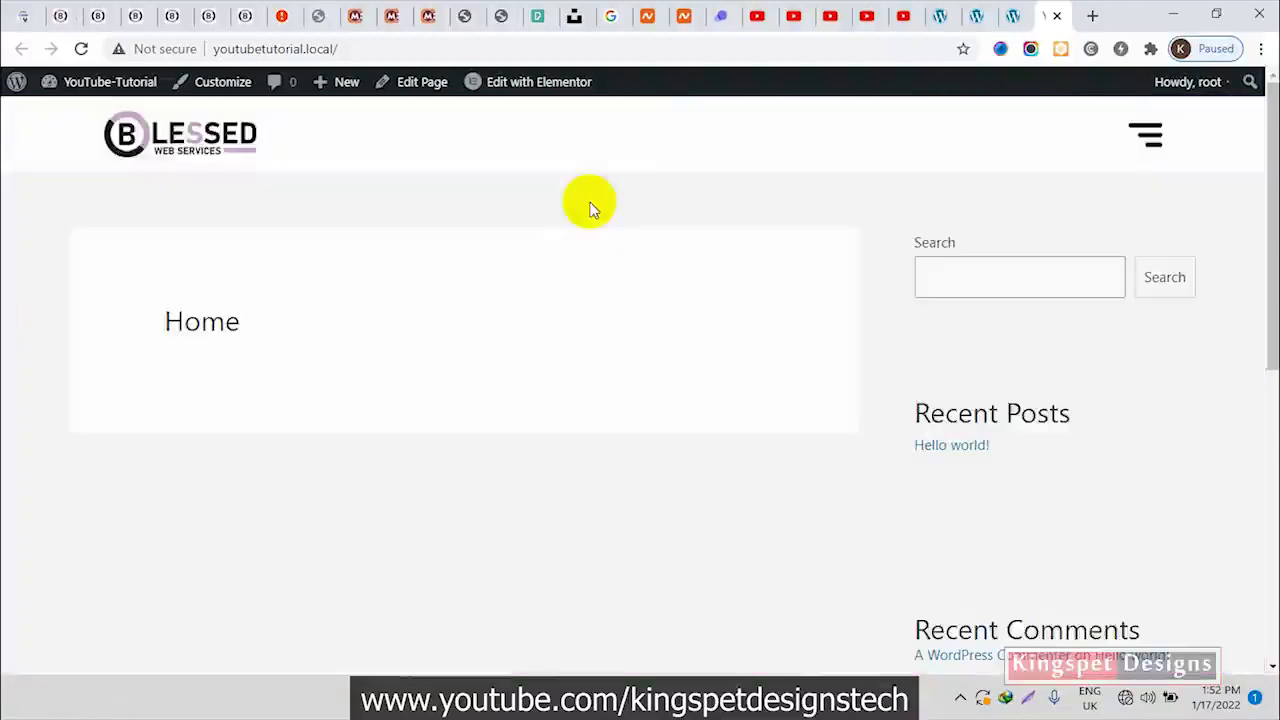
pyautogui.click(1157, 147)
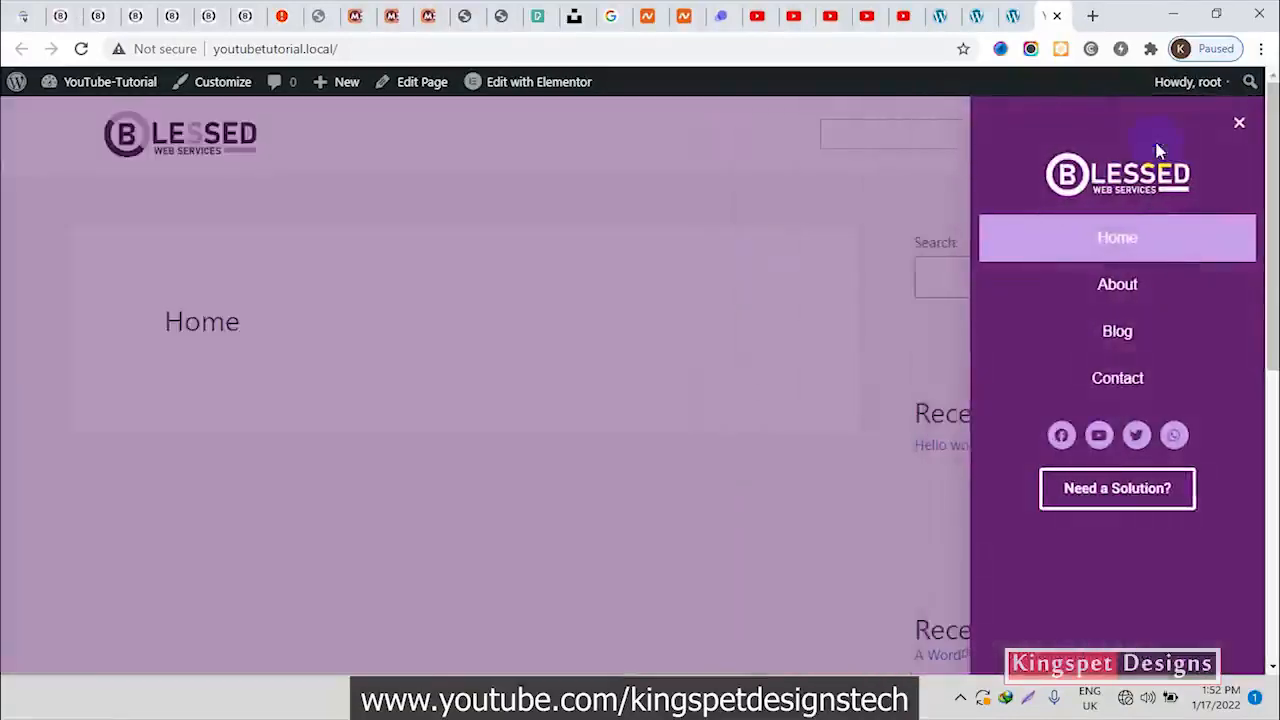
pyautogui.click(867, 192)
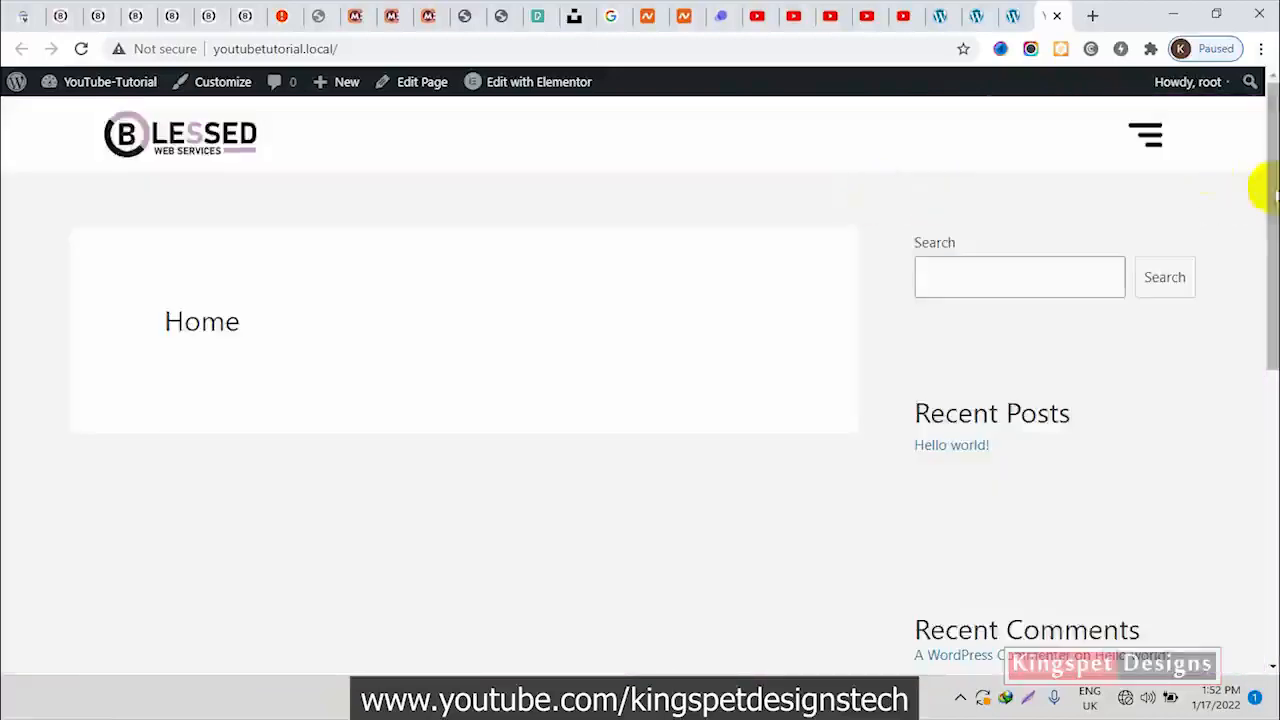
pyautogui.click(1150, 140)
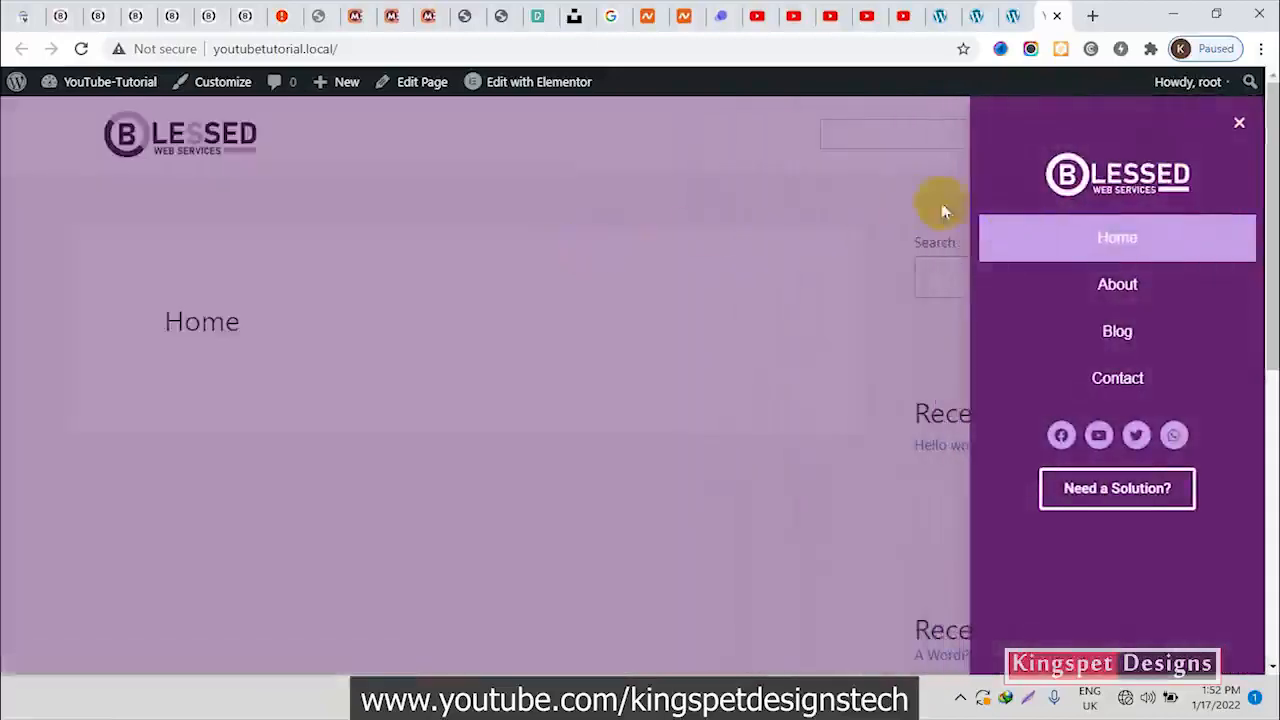
pyautogui.click(777, 184)
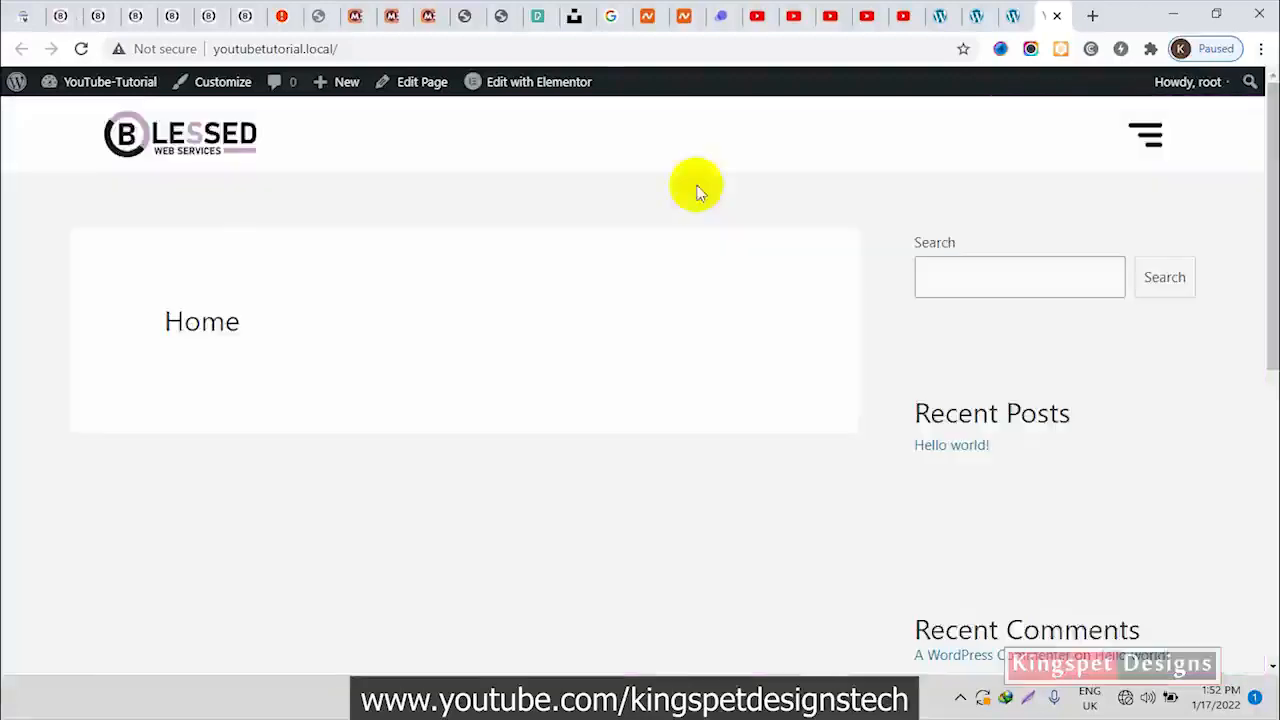
# In the Ham menu popup's settings, set the entrance animation to Fade In Right, then update the template with its existing publish settings
pyautogui.click(1014, 17)
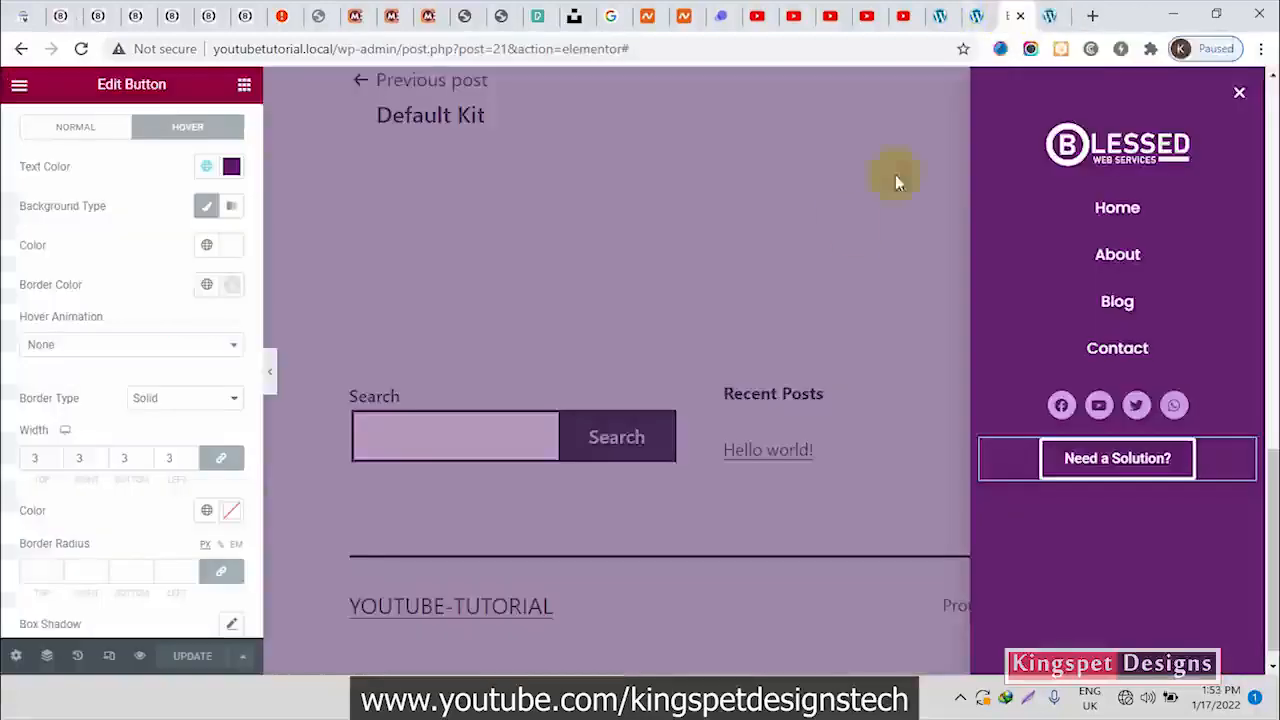
pyautogui.click(16, 658)
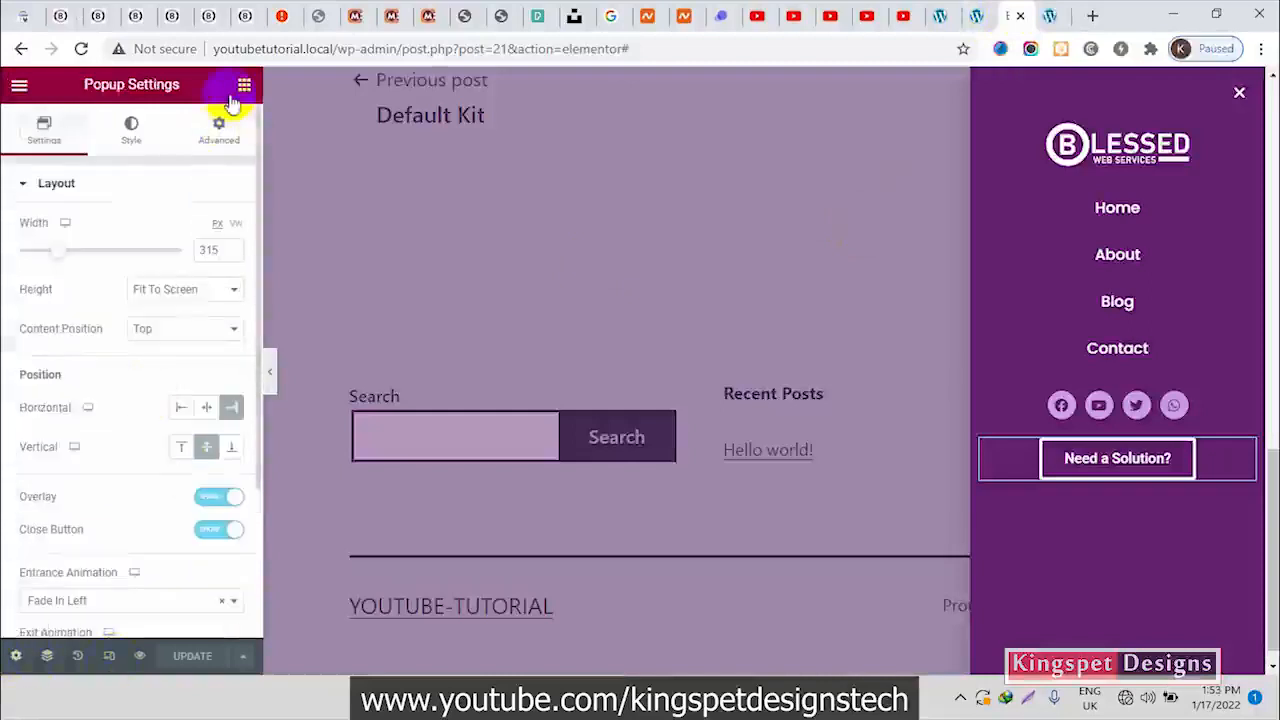
pyautogui.scroll(-2, 137, 545)
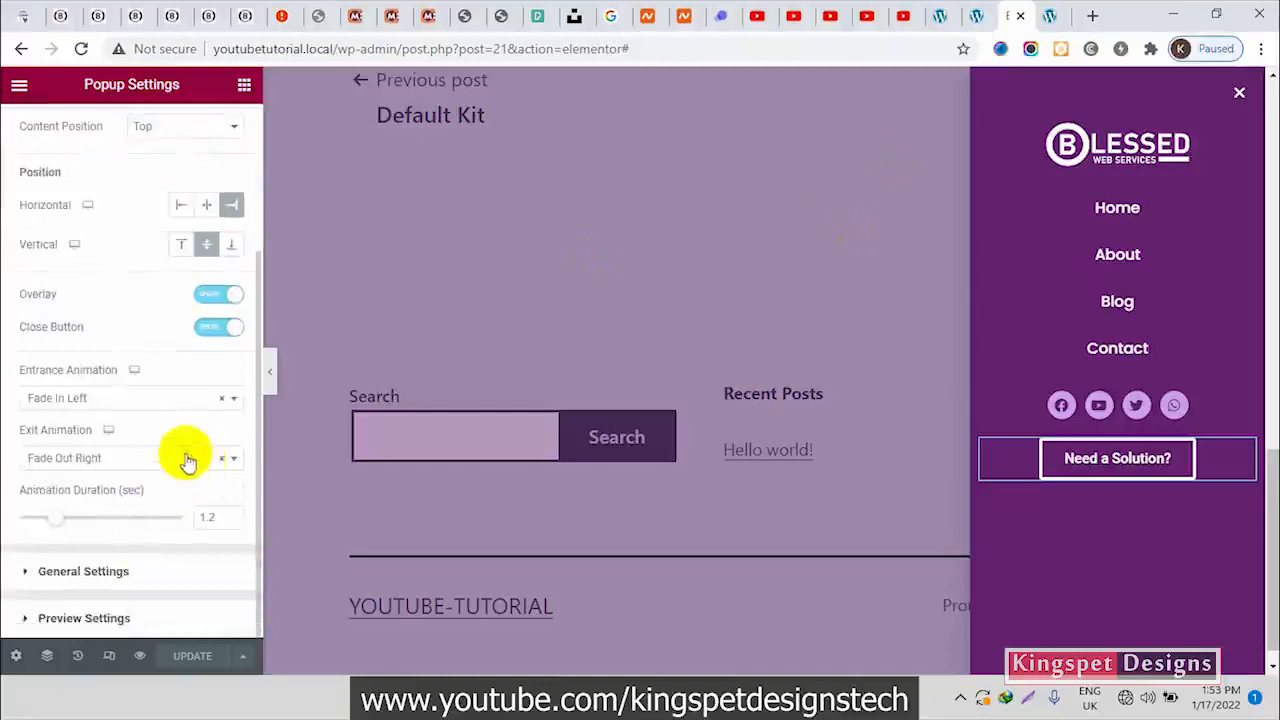
pyautogui.click(193, 400)
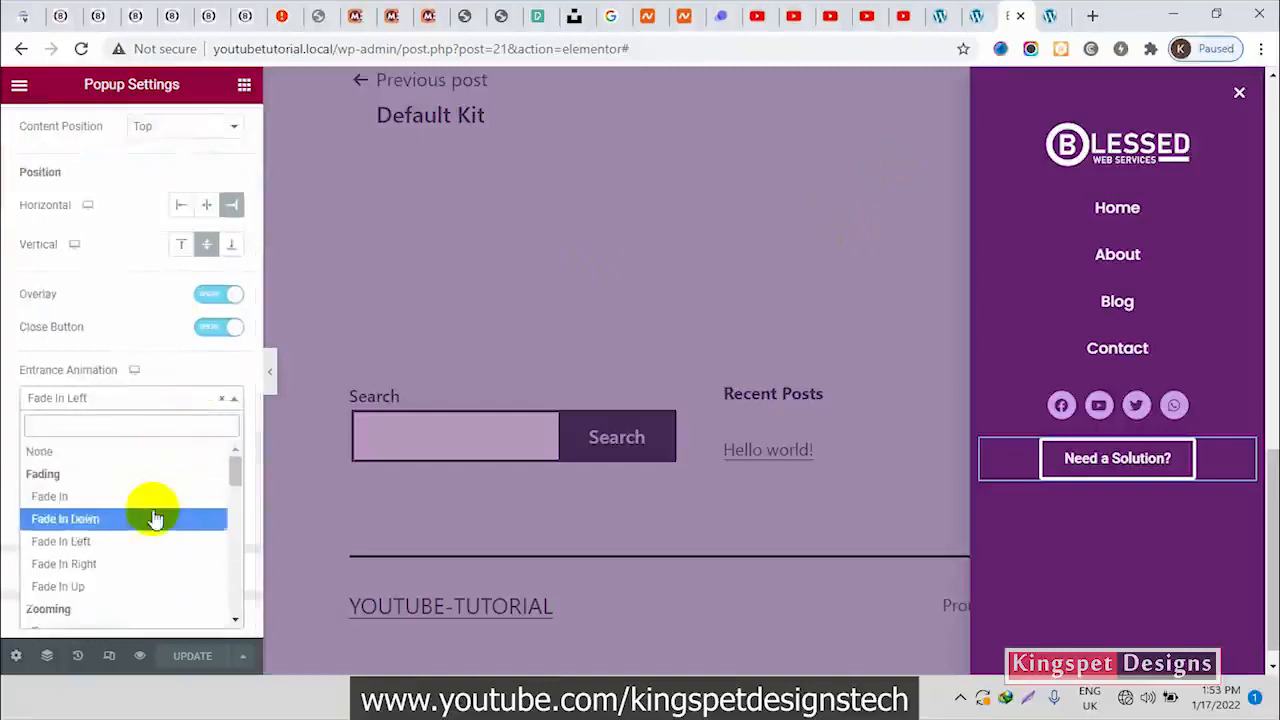
pyautogui.scroll(-2, 152, 510)
pyautogui.scroll(2, 158, 508)
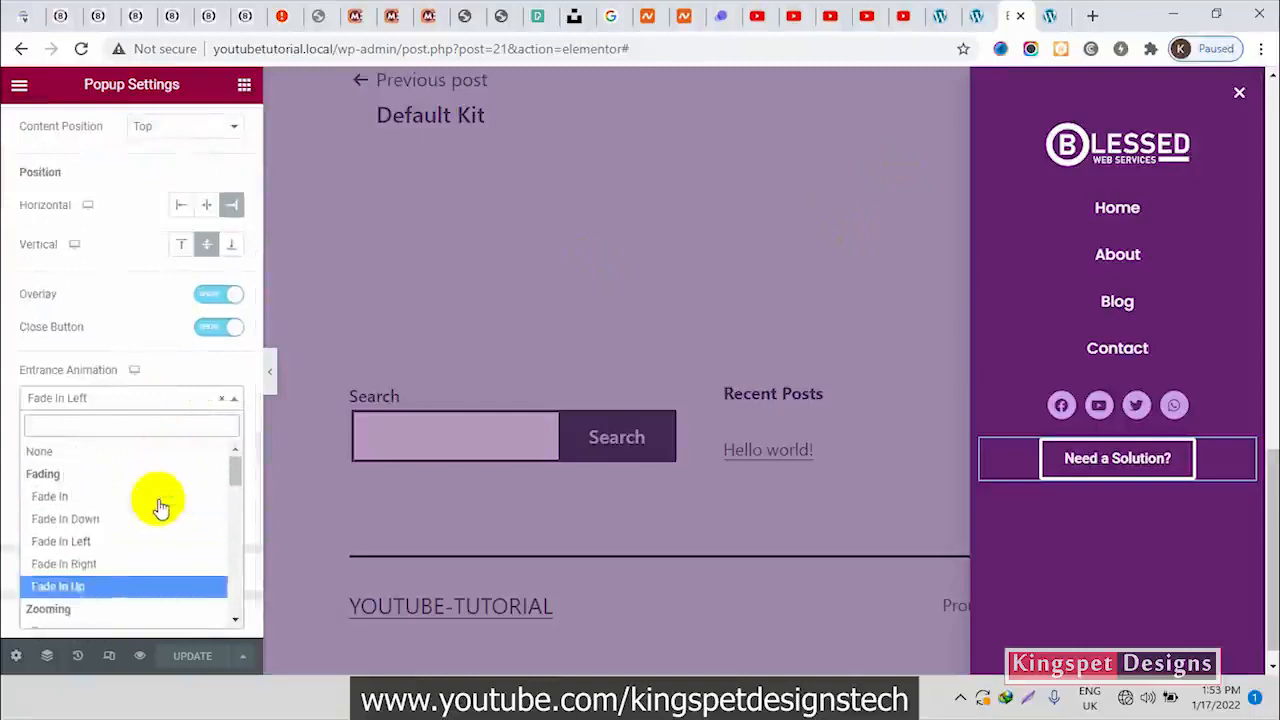
pyautogui.click(101, 565)
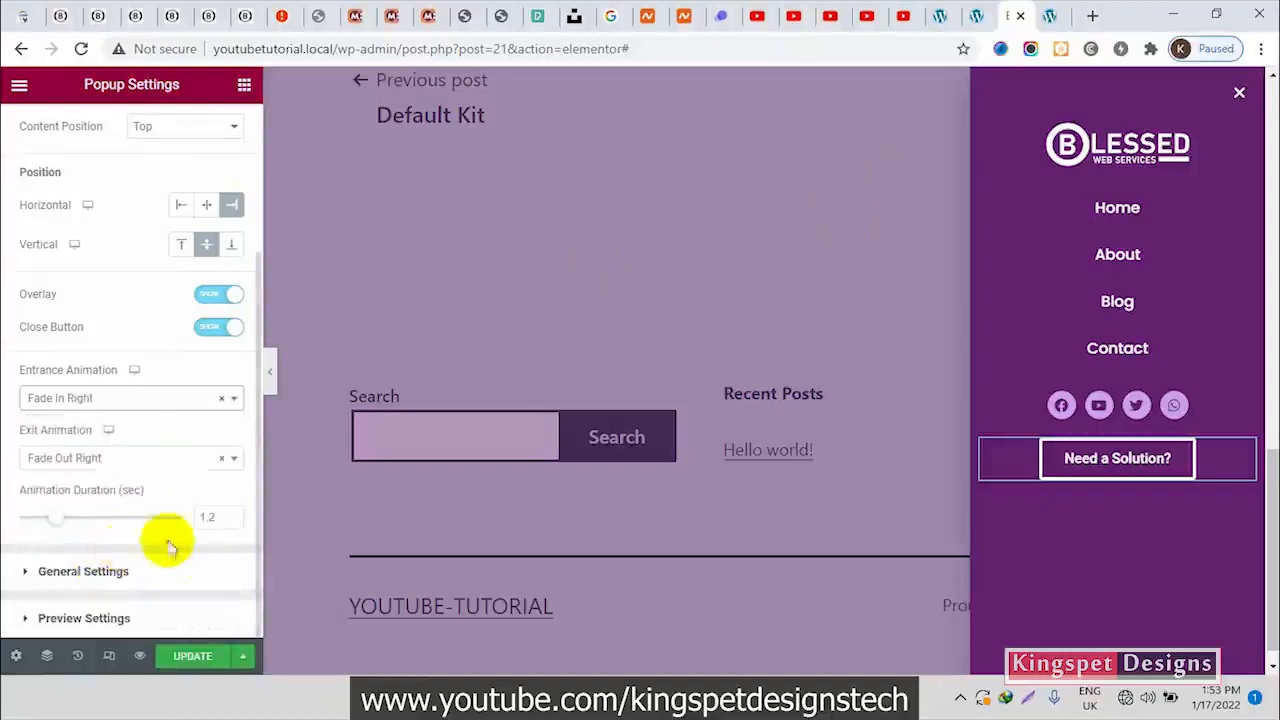
pyautogui.click(193, 655)
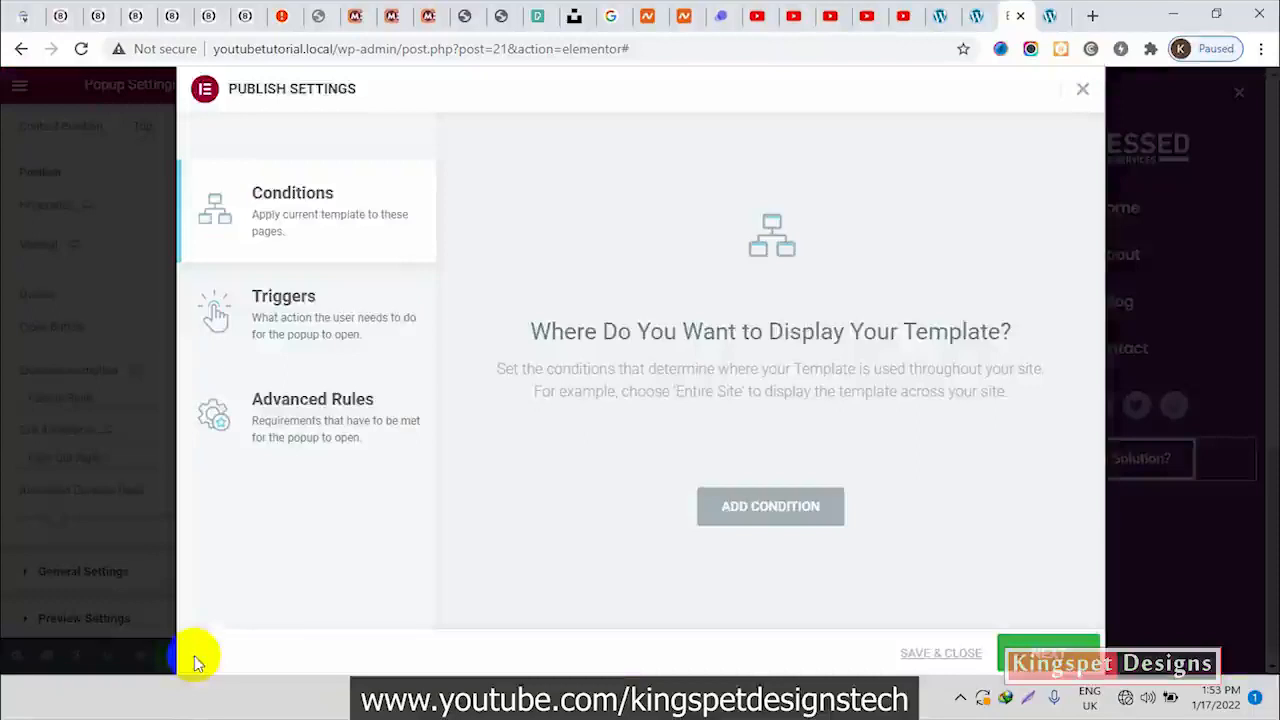
pyautogui.click(948, 656)
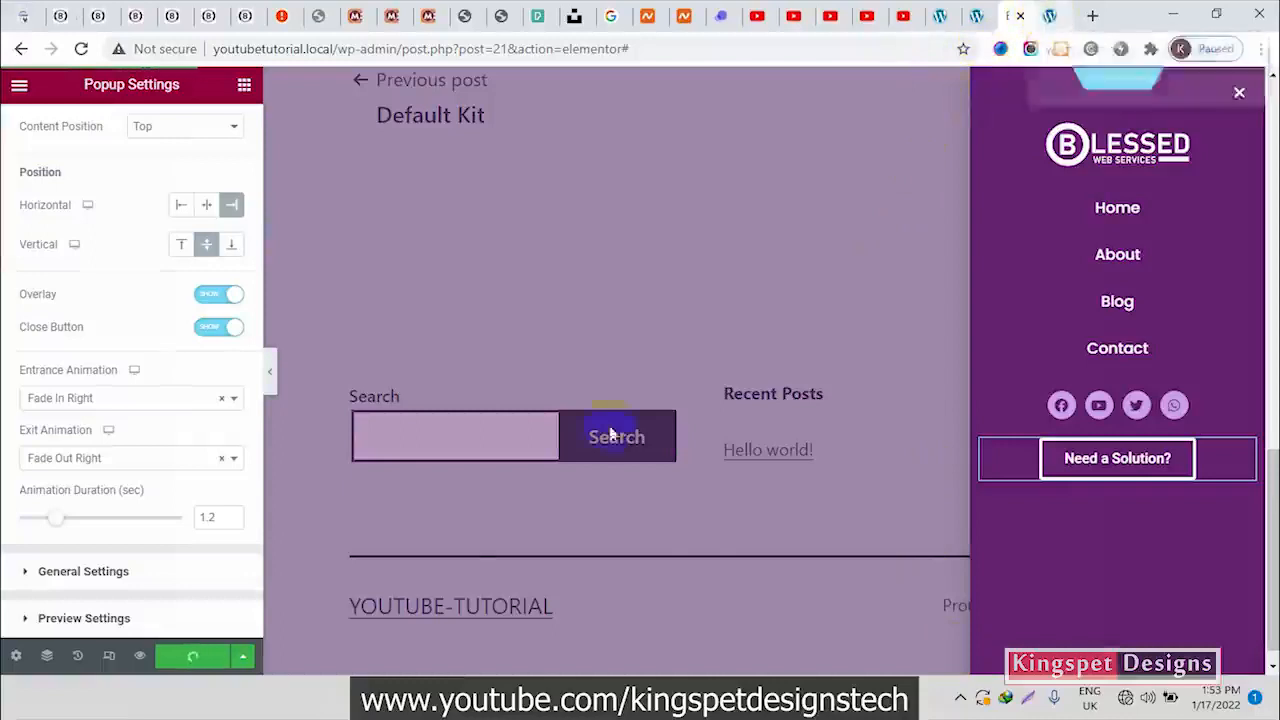
# Reload the homepage and check the popup's animation by opening it from the hamburger icon and closing it via the overlay
pyautogui.click(1050, 17)
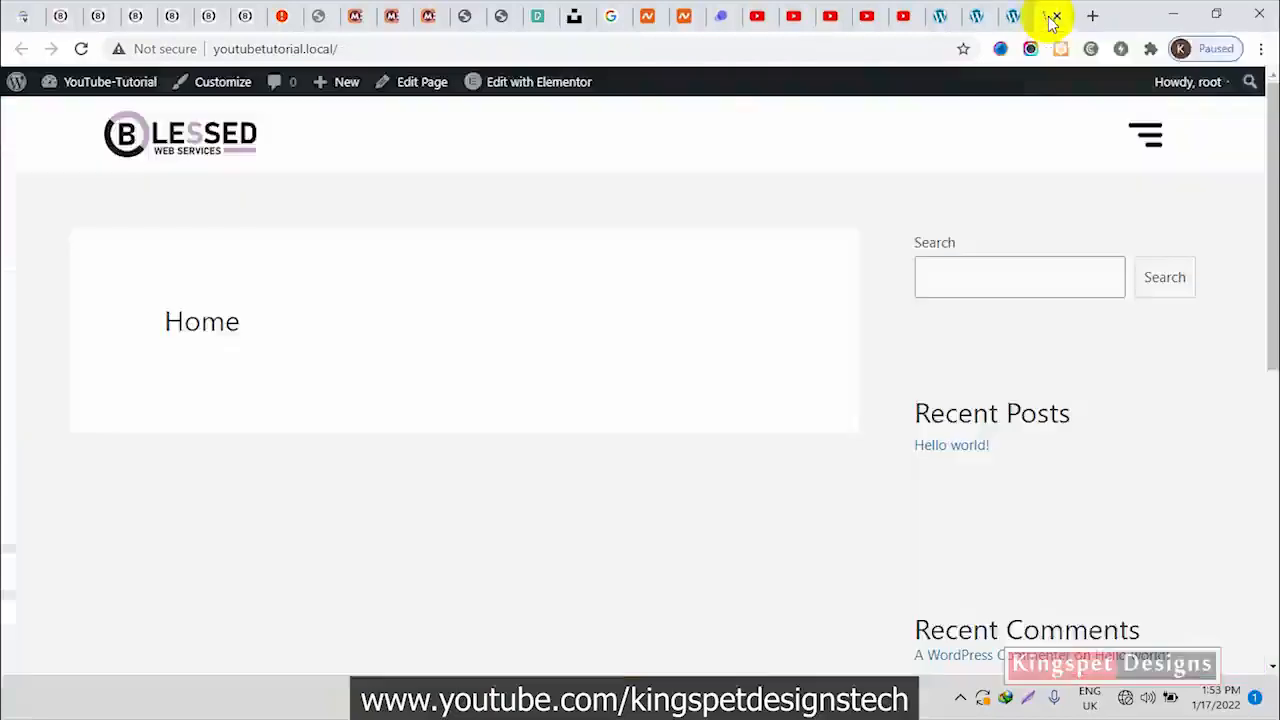
pyautogui.click(84, 49)
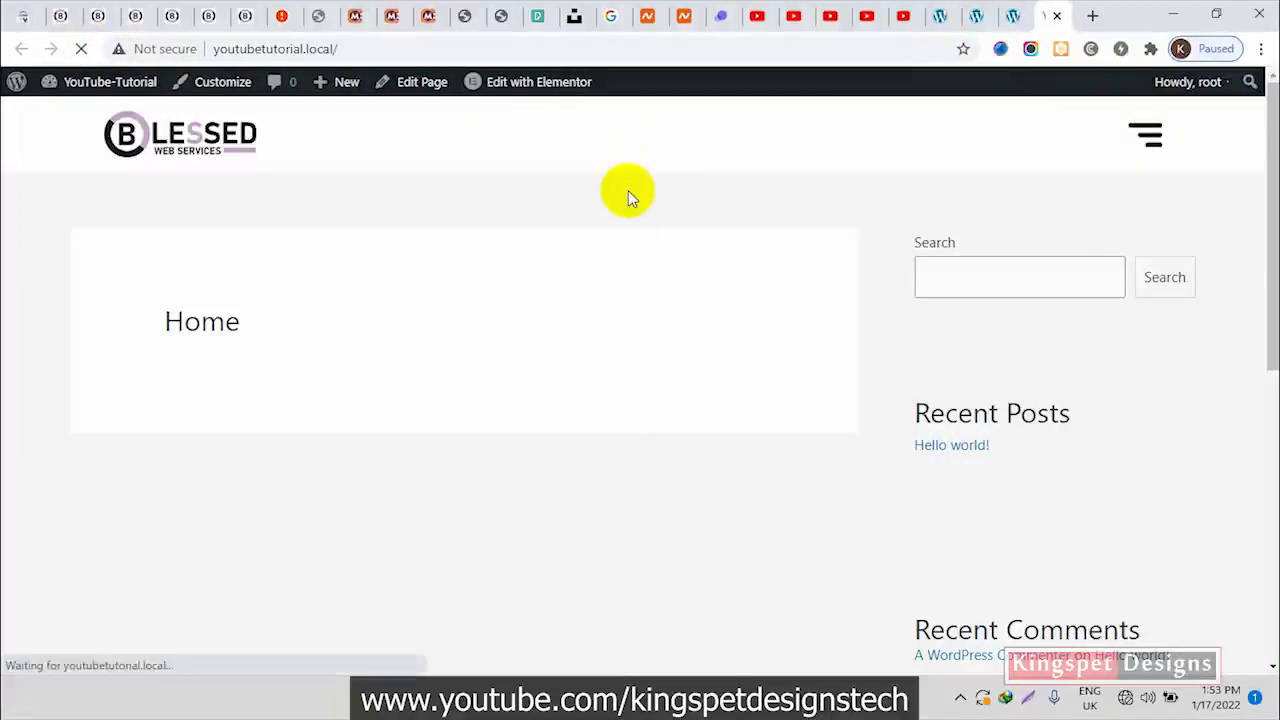
pyautogui.click(1146, 135)
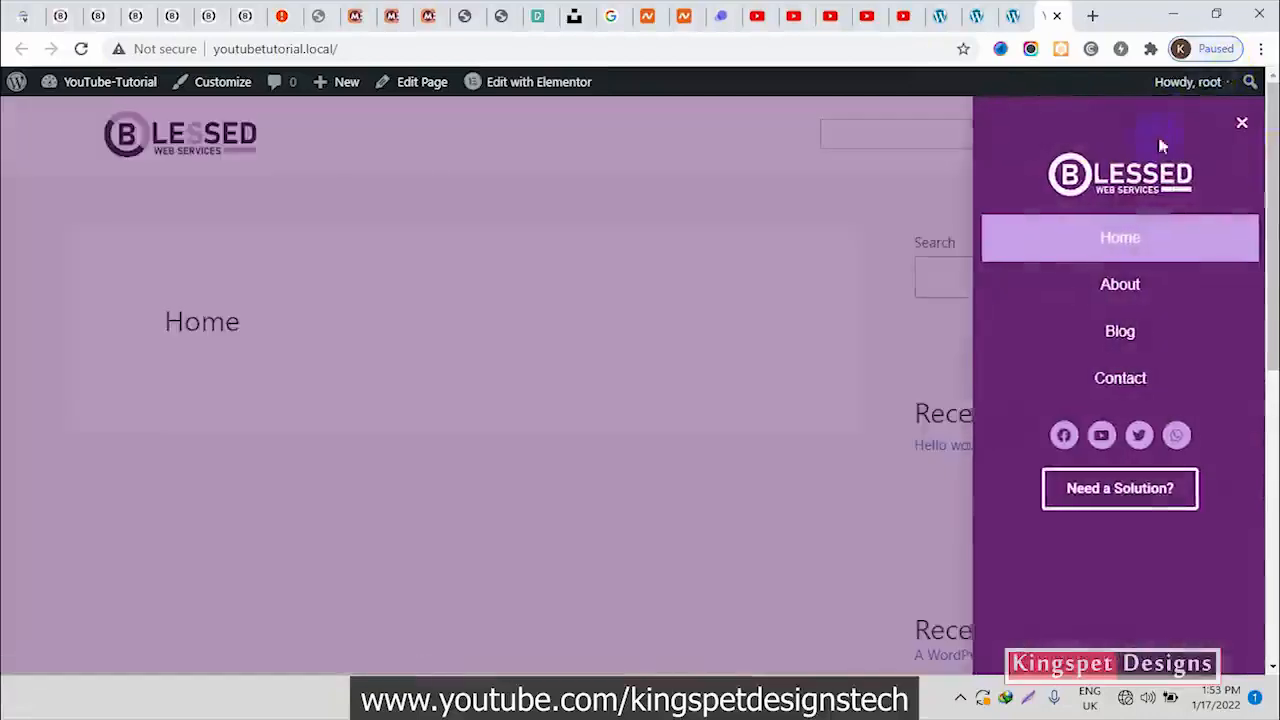
pyautogui.click(891, 212)
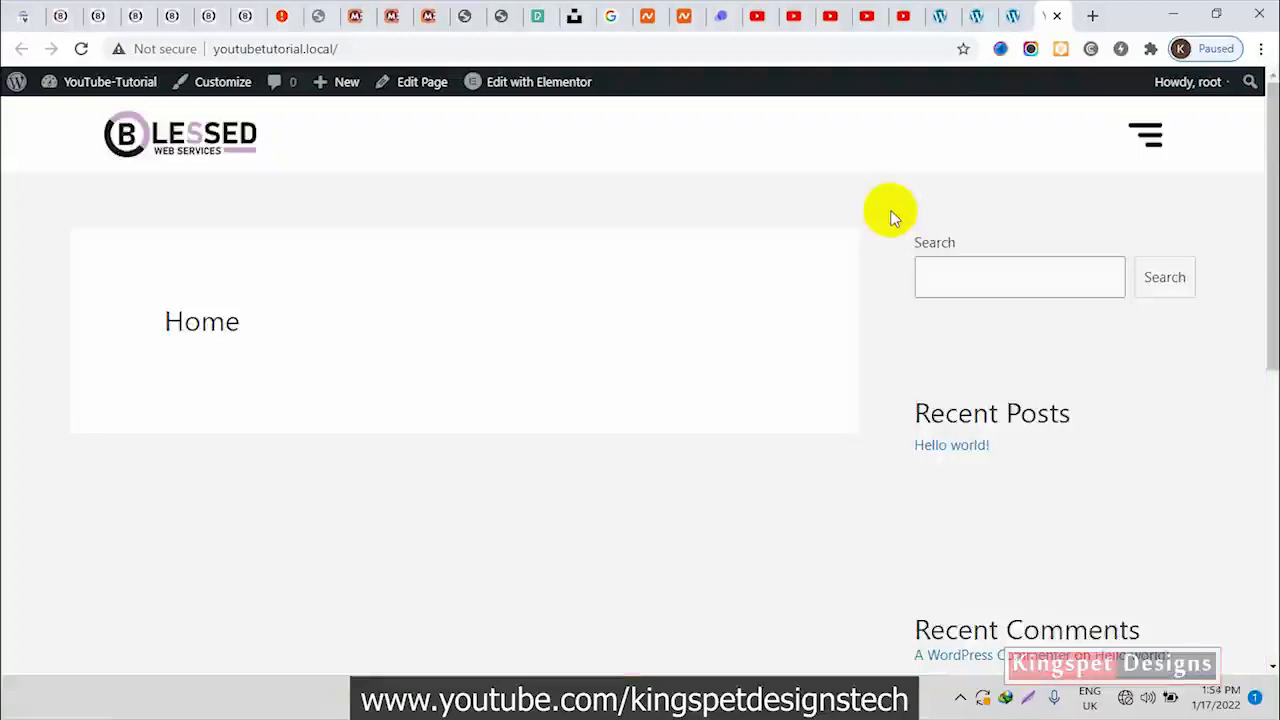
# Test the popup's links by going to the Blog page and returning home through the popup logo, and reopen the popup there
pyautogui.click(1148, 140)
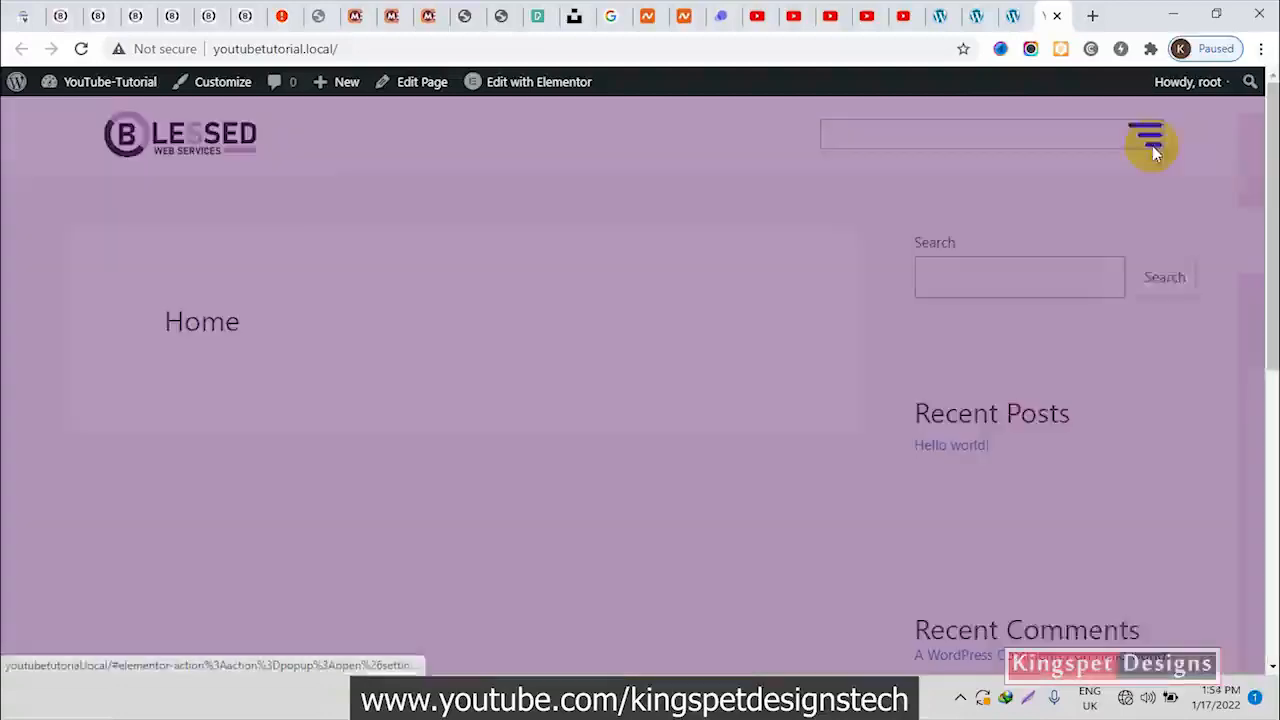
pyautogui.click(1119, 338)
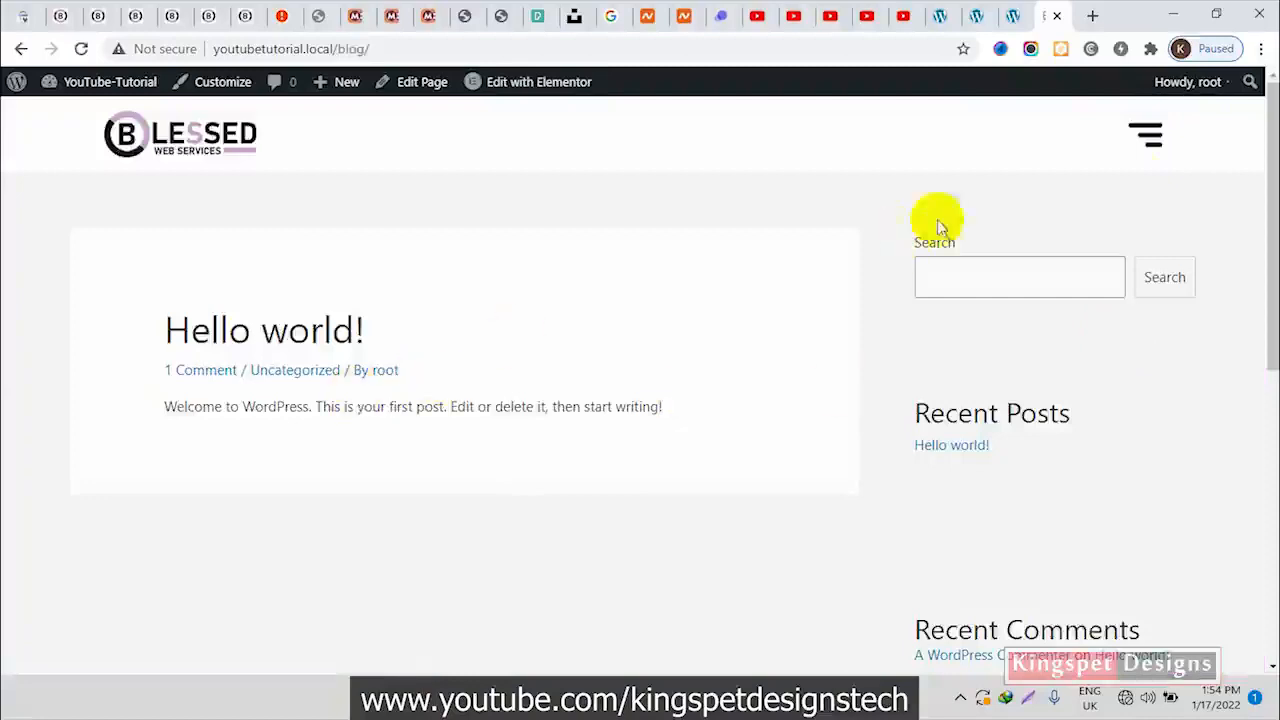
pyautogui.click(1148, 137)
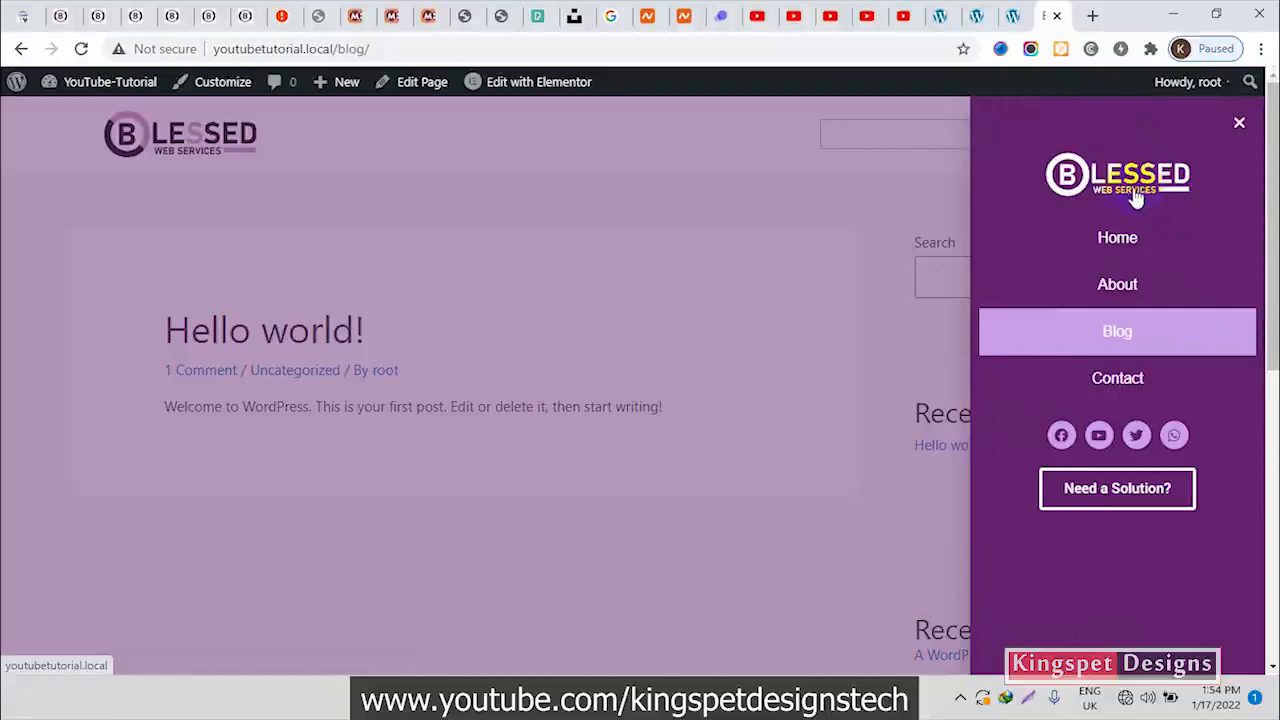
pyautogui.click(1134, 197)
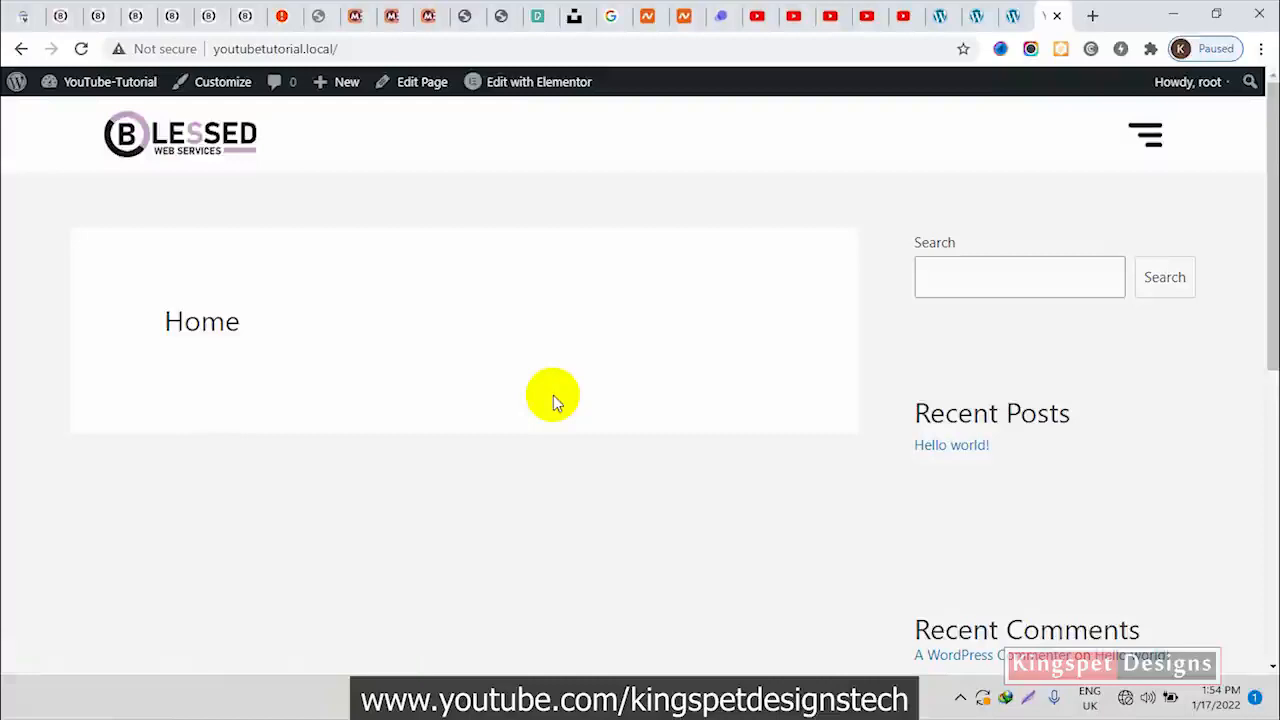
pyautogui.click(1152, 144)
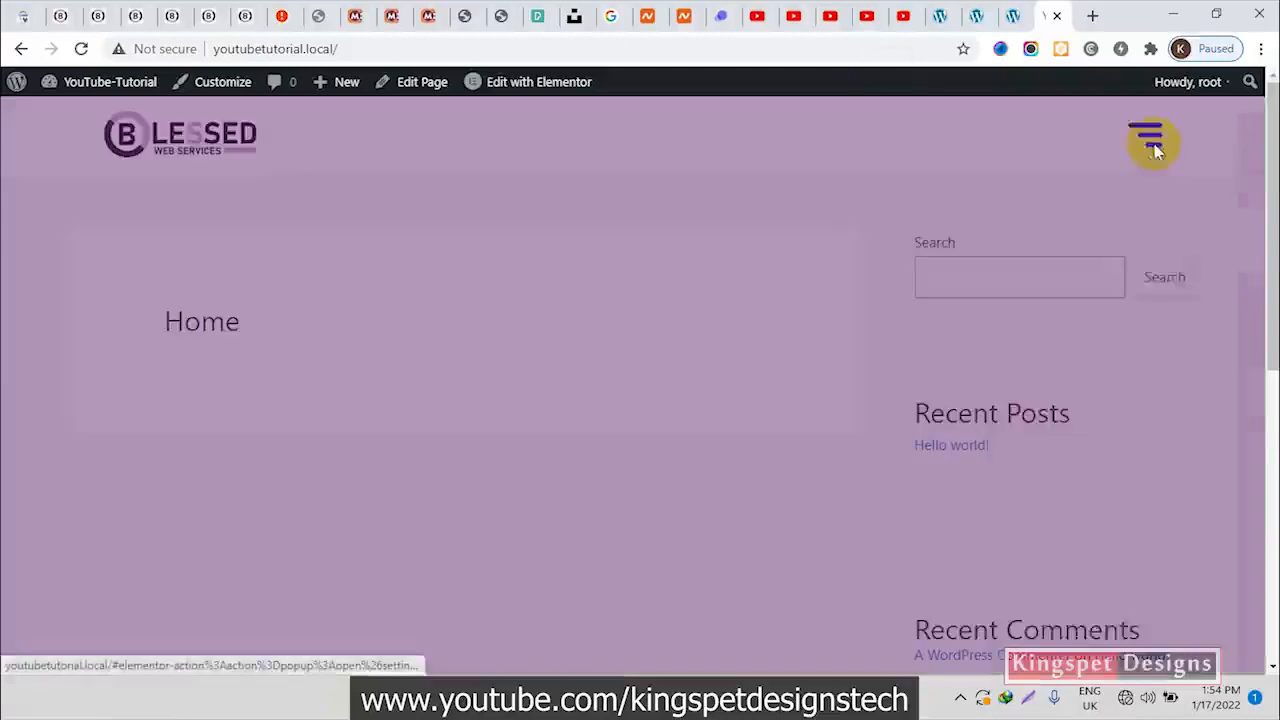